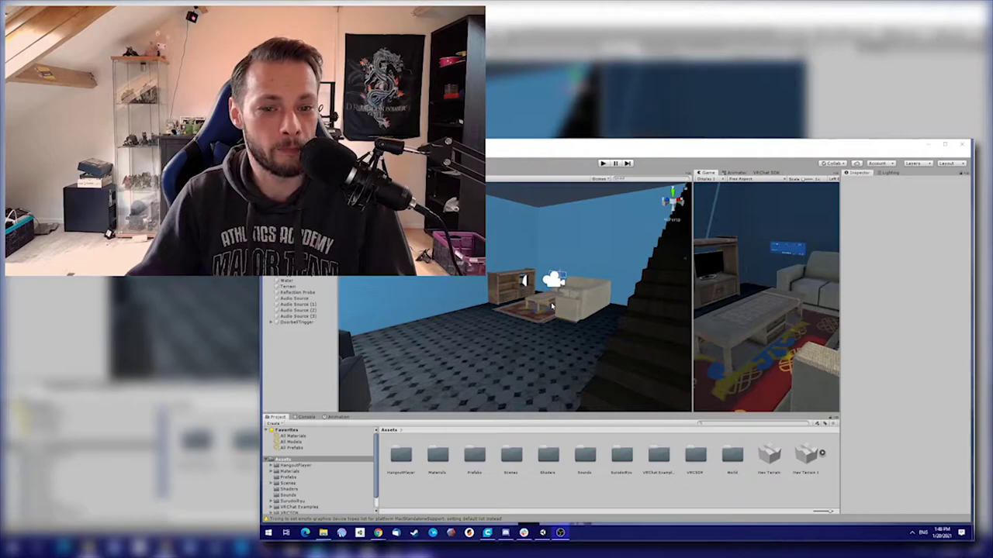
- Examine the house's interior, open front side and grey and blue outer walls in the scene
right_click_drag(555, 309, 529, 300)
scroll(529, 300, "down", 5)
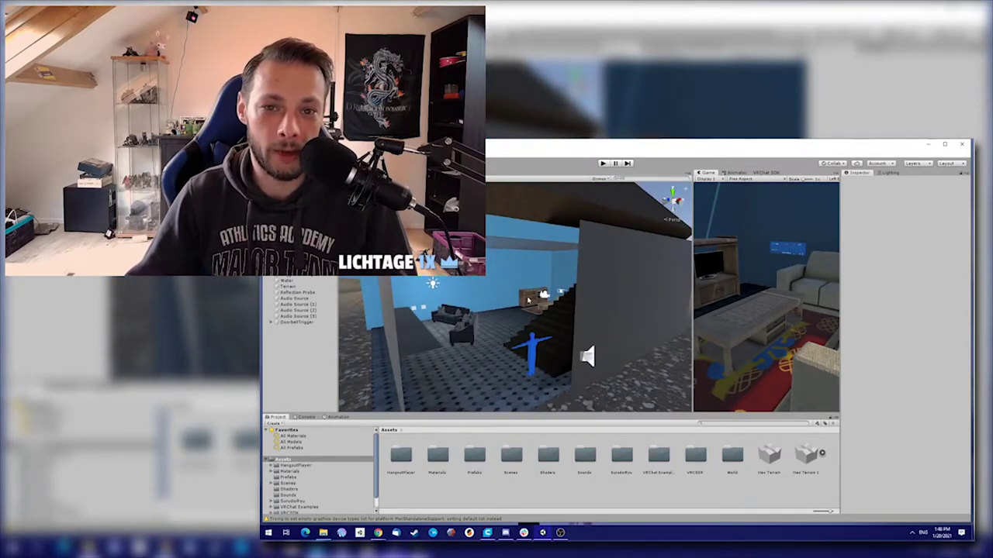
right_click_drag(529, 301, 520, 260)
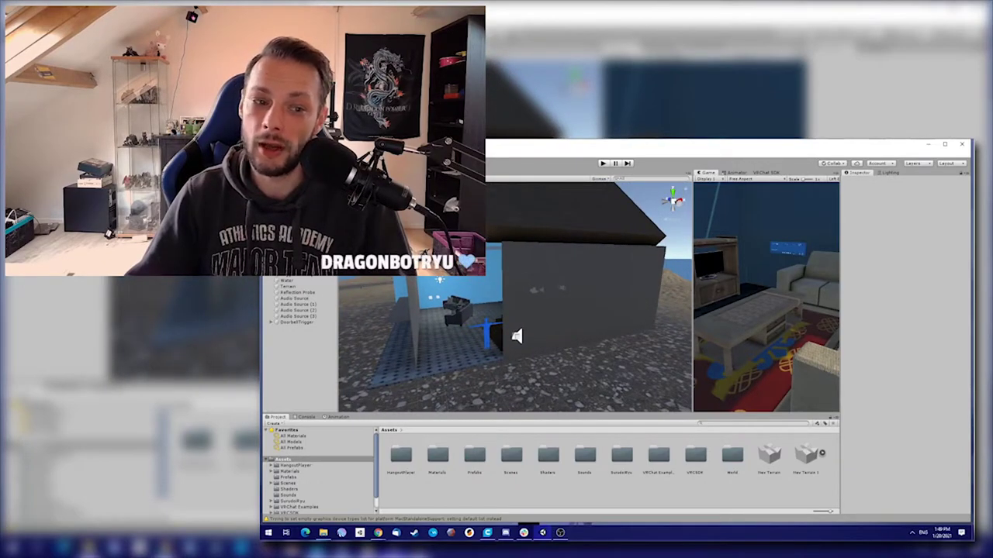
right_click_drag(474, 183, 494, 186)
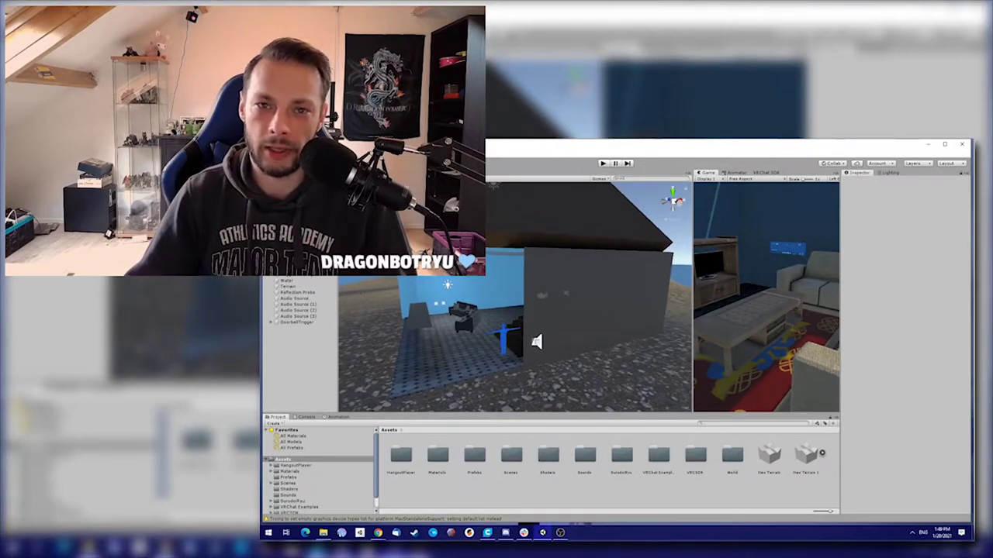
right_click_drag(511, 278, 654, 276)
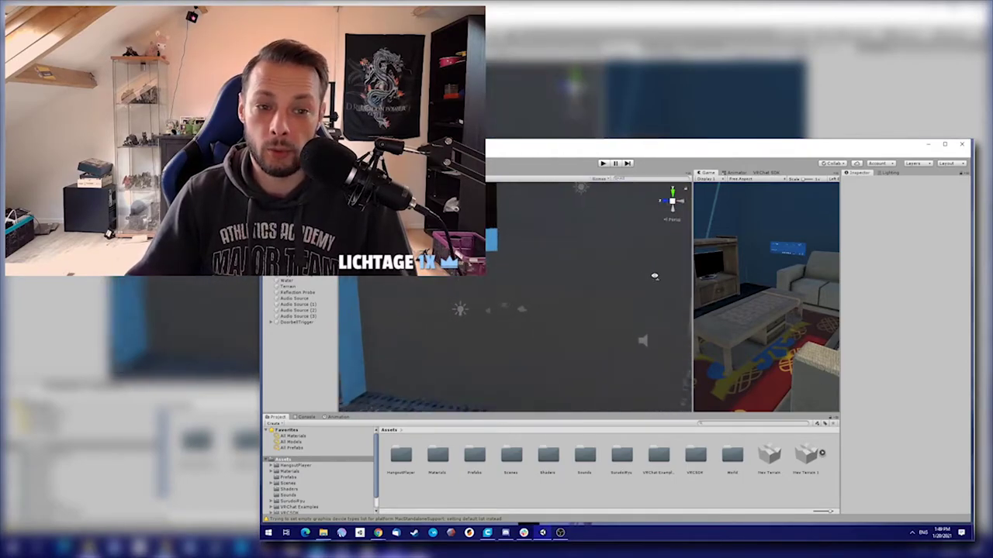
scroll(655, 276, "down", 10)
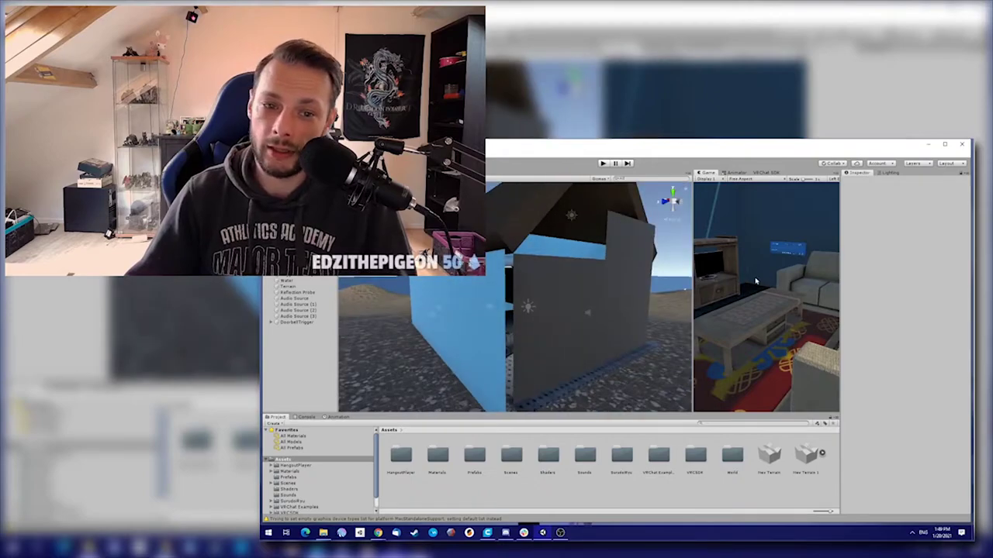
right_click_drag(756, 282, 681, 276)
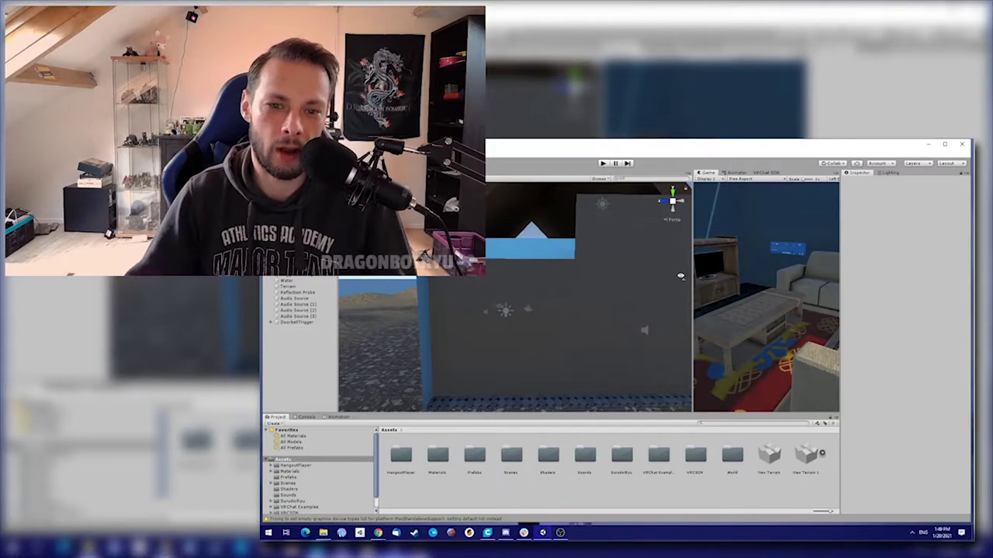
key("d")
right_click_drag(680, 276, 470, 248)
right_click_drag(490, 339, 595, 352)
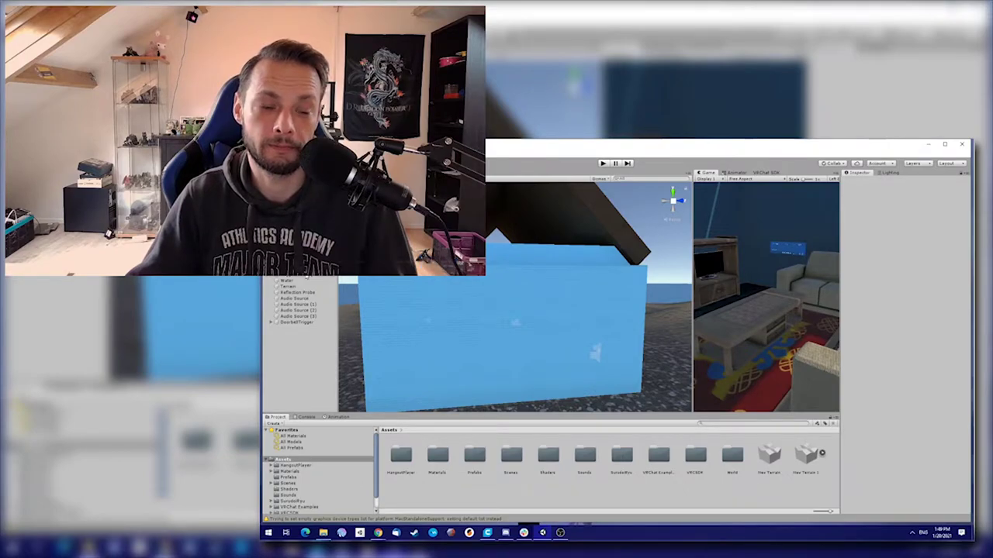
- Create a 3D cube and place it on the open terrain beside the house's blue wall
right_click_drag(527, 277, 600, 291)
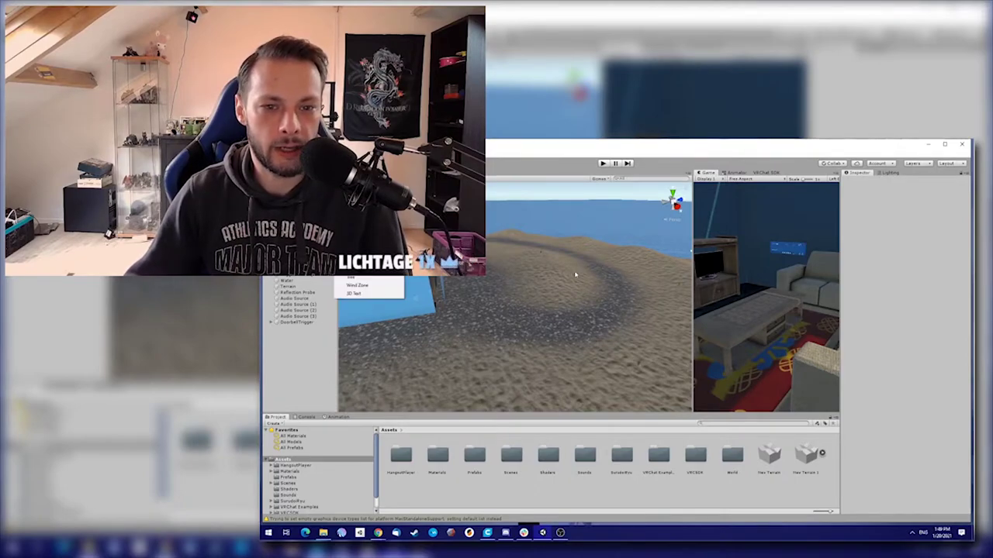
left_click(351, 195)
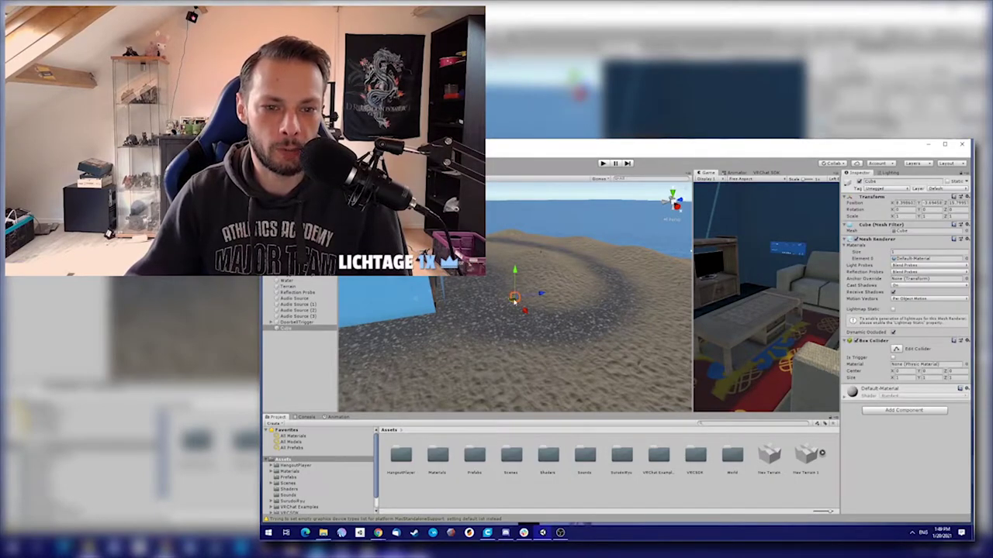
left_click_drag(526, 341, 535, 319)
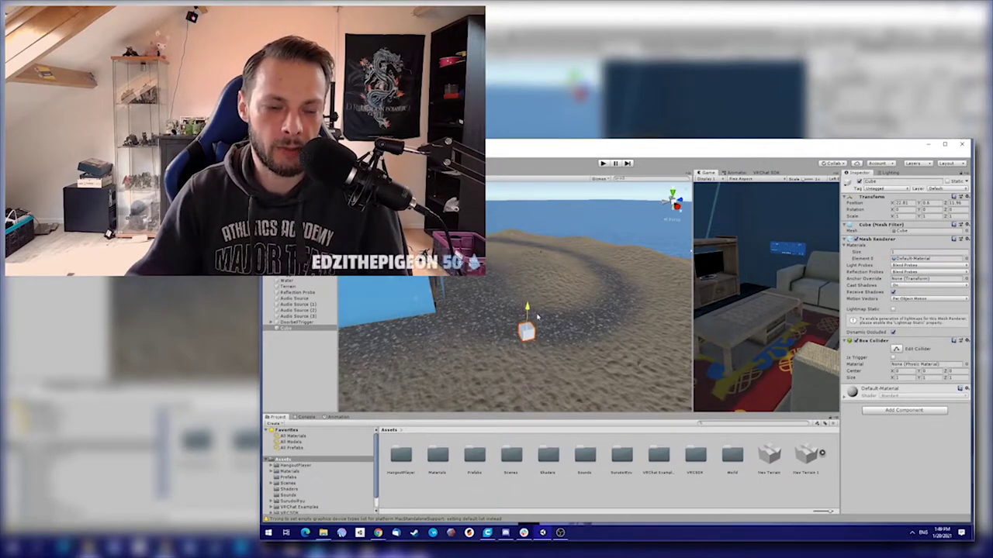
- Move the cube around the house to the open front side, next to the blue figure and grey wall
right_click_drag(537, 316, 369, 293)
key("w")
left_click_drag(489, 324, 580, 253)
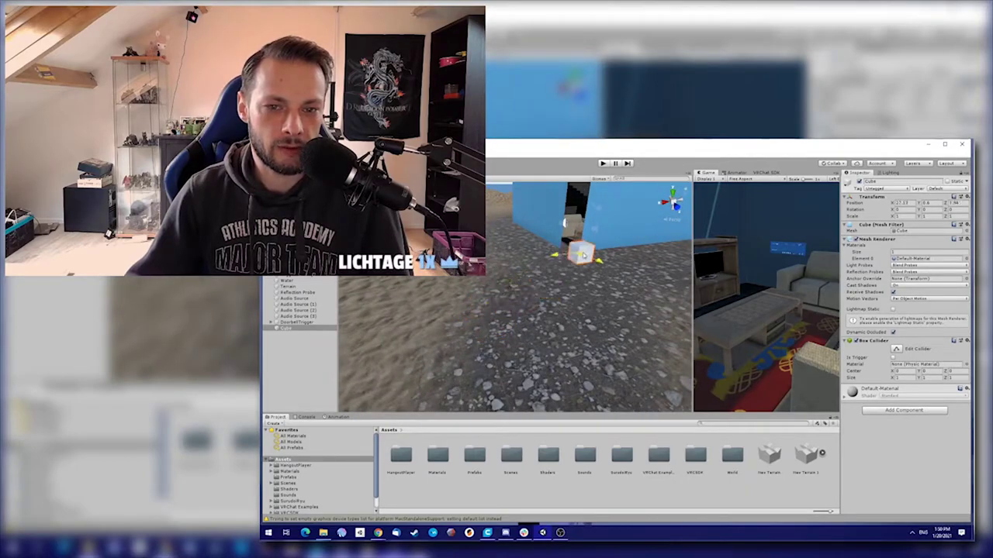
right_click_drag(613, 263, 446, 376)
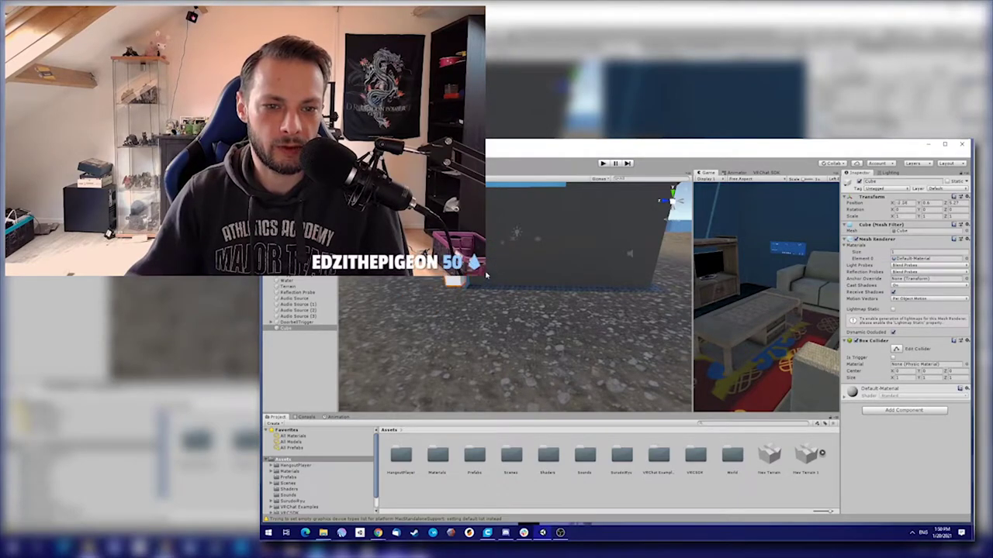
left_click_drag(433, 278, 620, 280)
right_click_drag(612, 283, 407, 311)
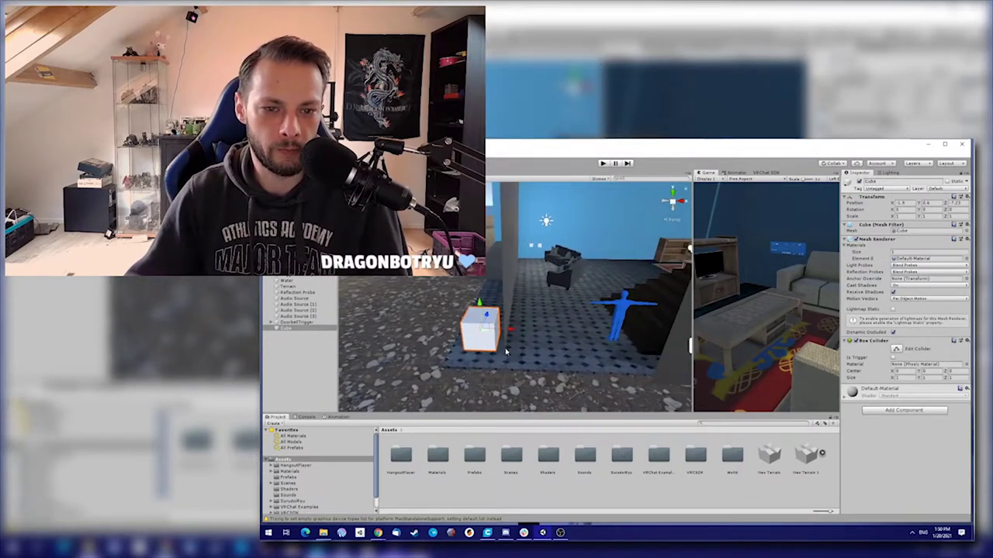
left_click_drag(485, 337, 663, 361)
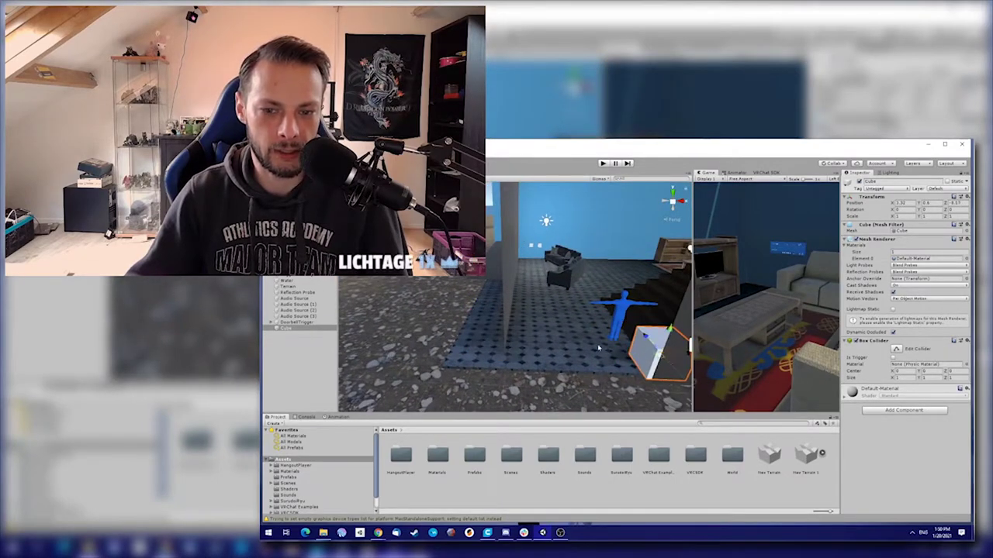
- Nudge the cube along its Z axis to fit the end of the grey wall beside the speaker gizmo
right_click_drag(598, 352, 484, 335)
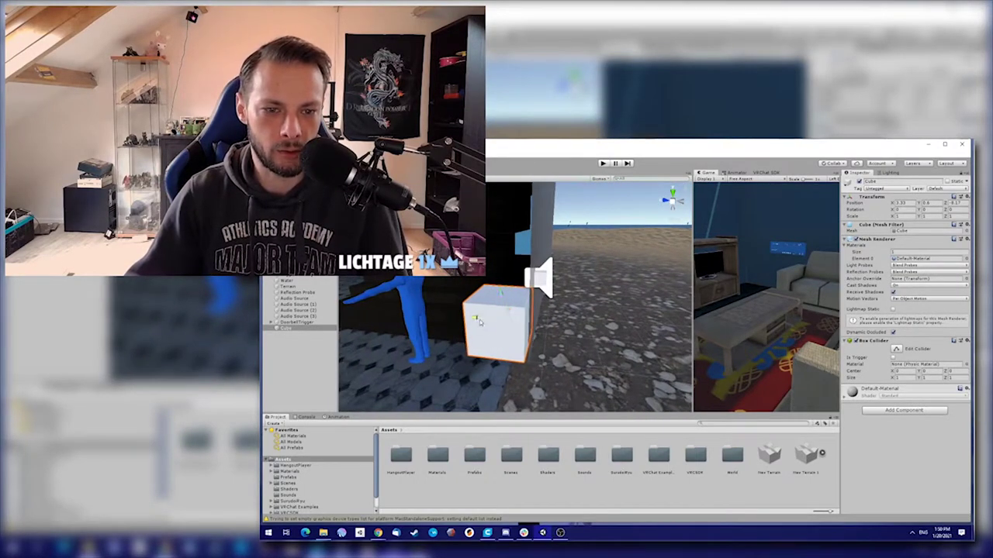
left_click_drag(479, 319, 482, 320)
right_click_drag(551, 304, 539, 301)
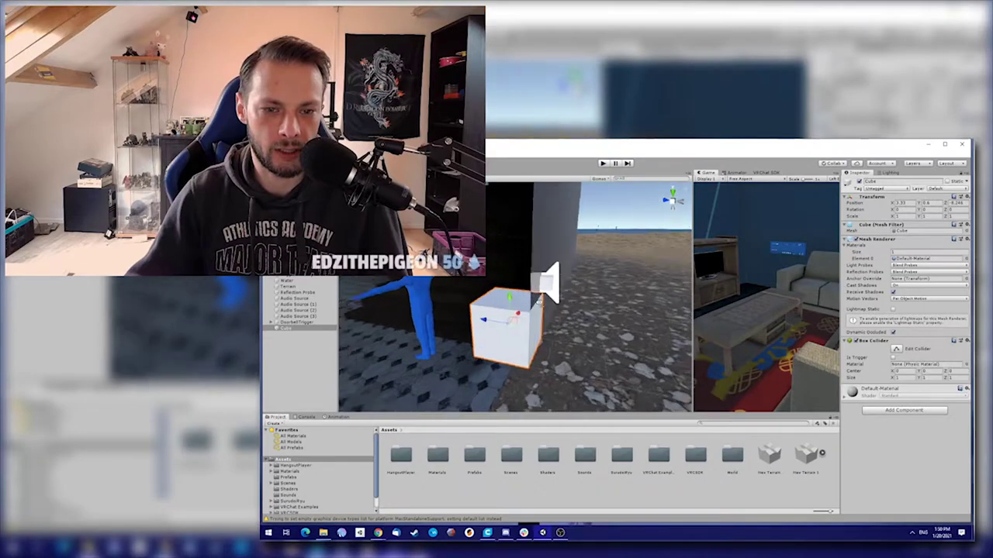
left_click_drag(539, 302, 748, 301, "alt")
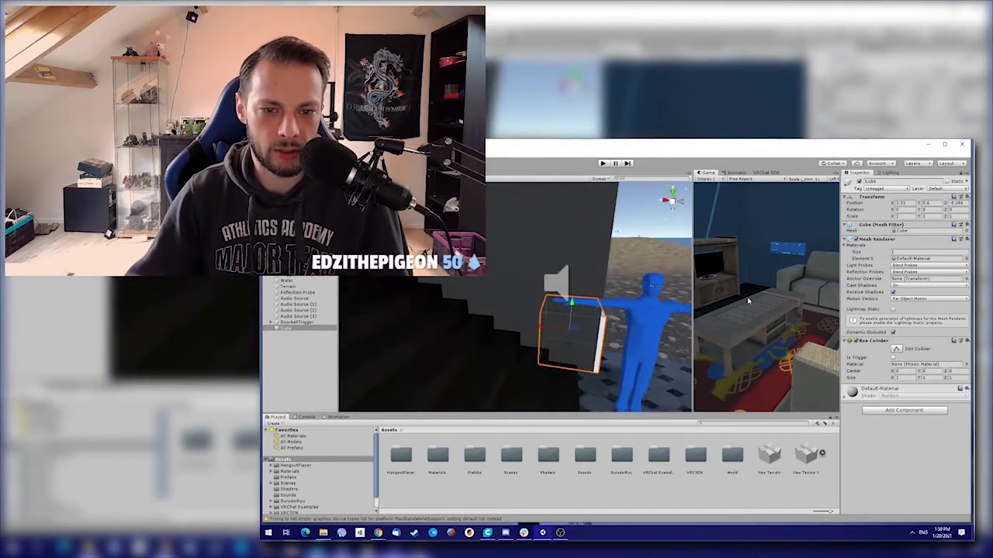
right_click_drag(748, 301, 528, 292)
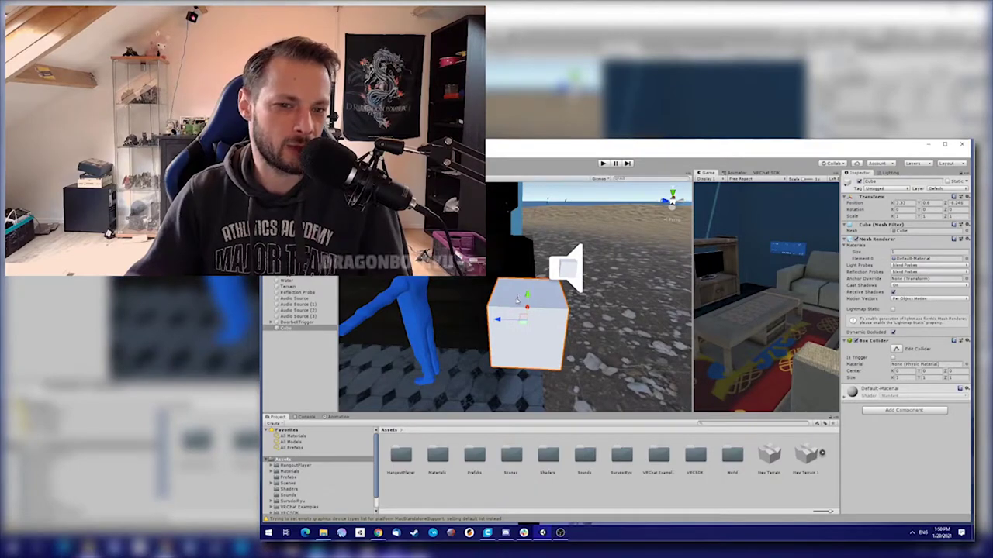
scroll(520, 302, "up", 3)
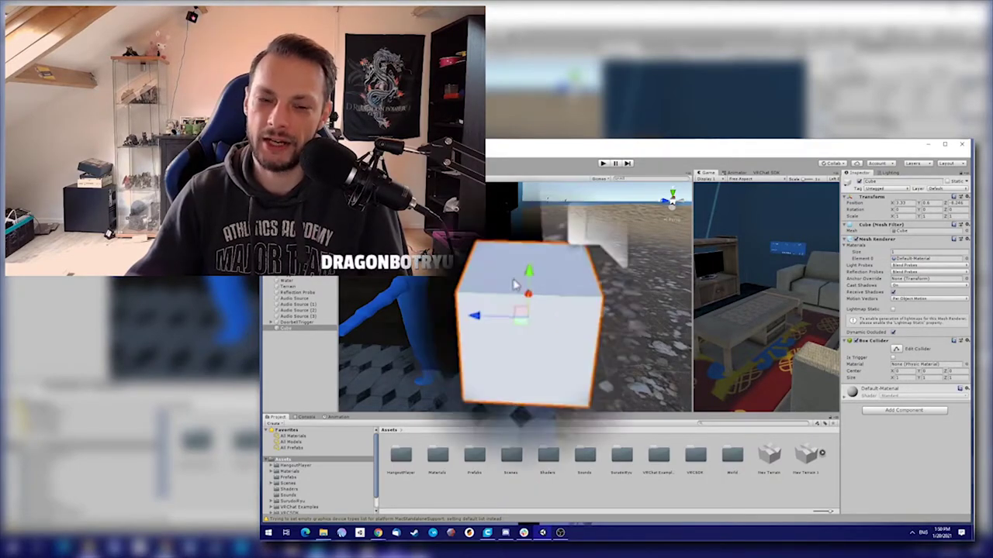
scroll(516, 285, "down", 3)
mouse_move(516, 287)
left_mouse_down("alt")
mouse_move(414, 306)
mouse_move(511, 302)
left_mouse_up("alt")
right_click_drag(511, 302, 468, 277)
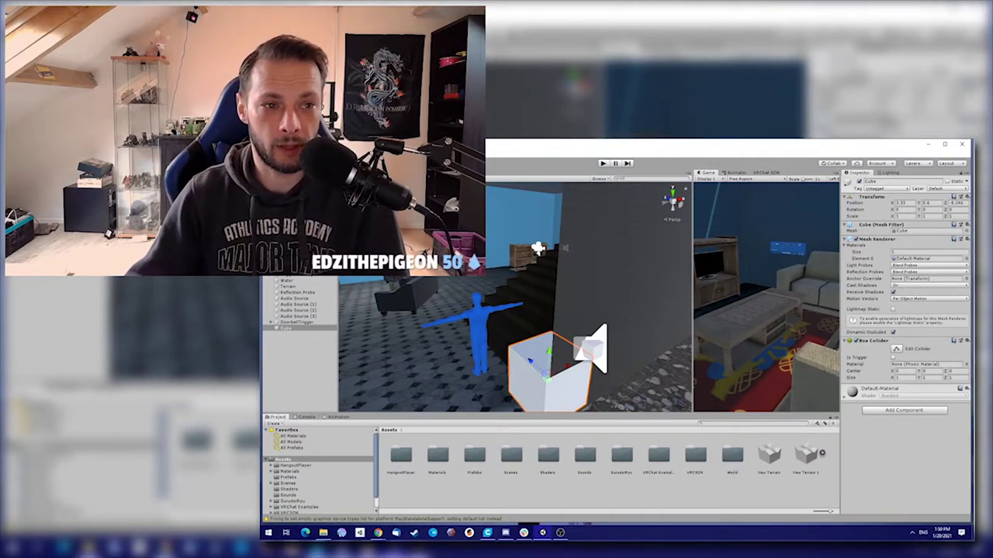
- Stretch the cube upward beside the grey wall to a Y scale of about 3.09
right_click_drag(555, 296, 484, 291)
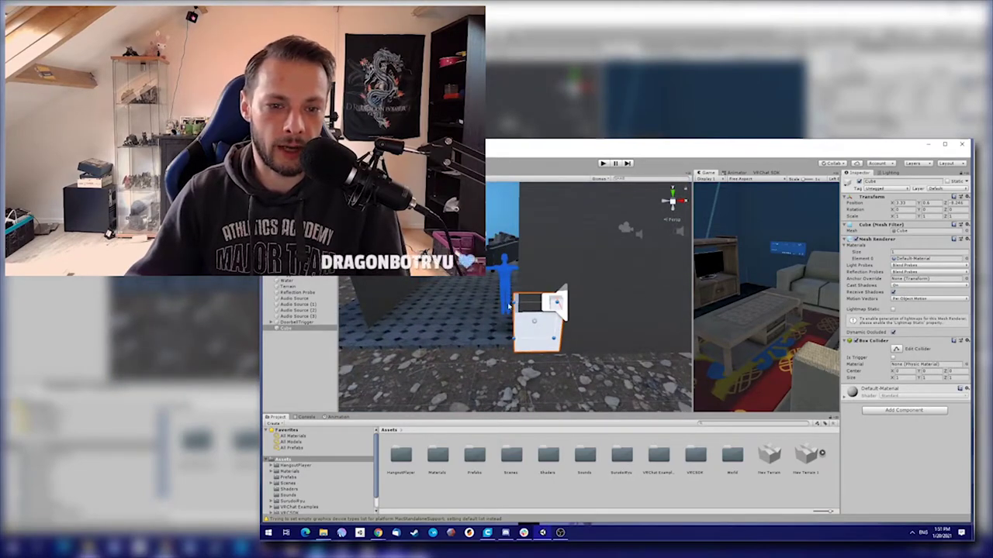
mouse_move(518, 320)
right_mouse_down()
mouse_move(579, 310)
mouse_move(511, 304)
right_mouse_up()
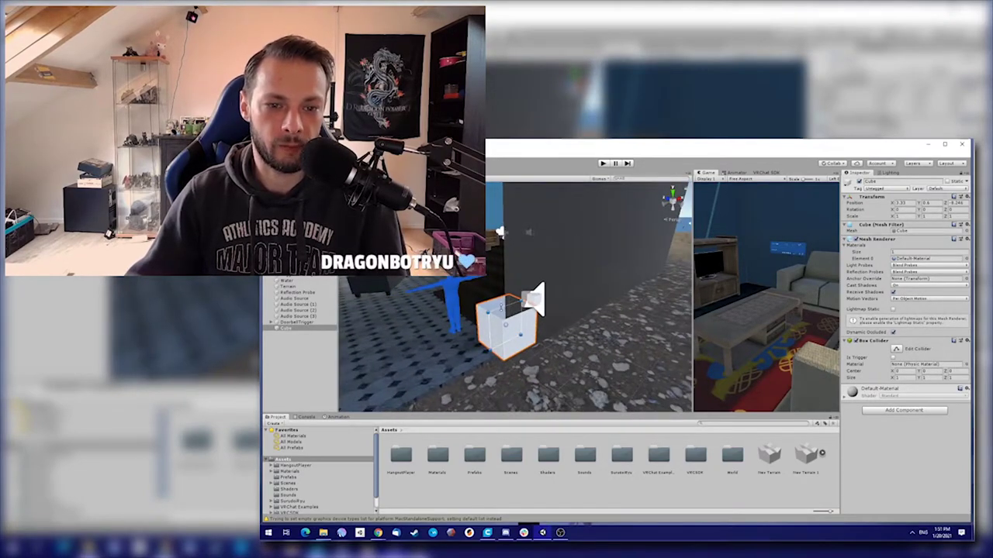
left_click_drag(501, 307, 513, 215)
right_click_drag(512, 301, 513, 265)
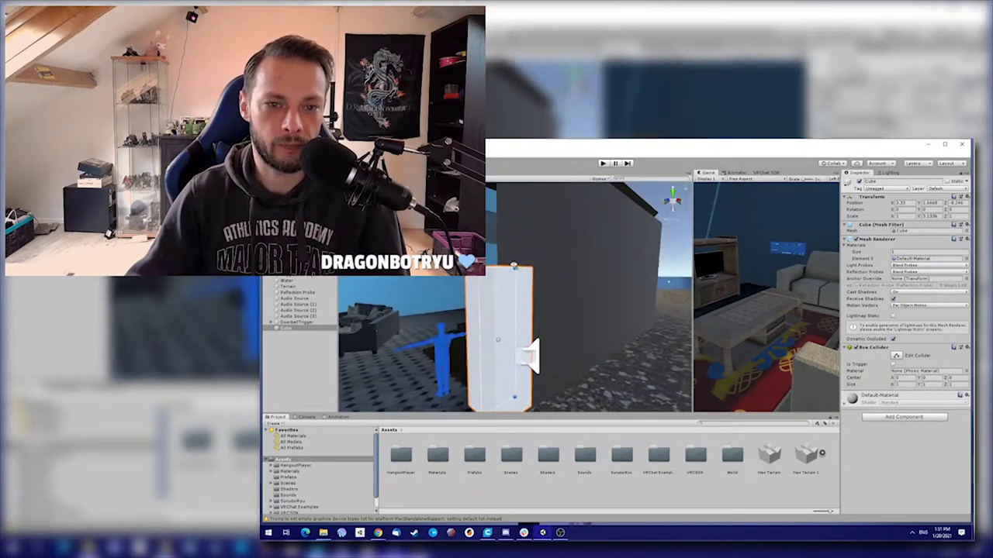
left_click_drag(496, 268, 501, 209)
mouse_move(525, 246)
right_mouse_down()
mouse_move(480, 288)
mouse_move(520, 287)
mouse_move(504, 284)
mouse_move(525, 264)
right_mouse_up()
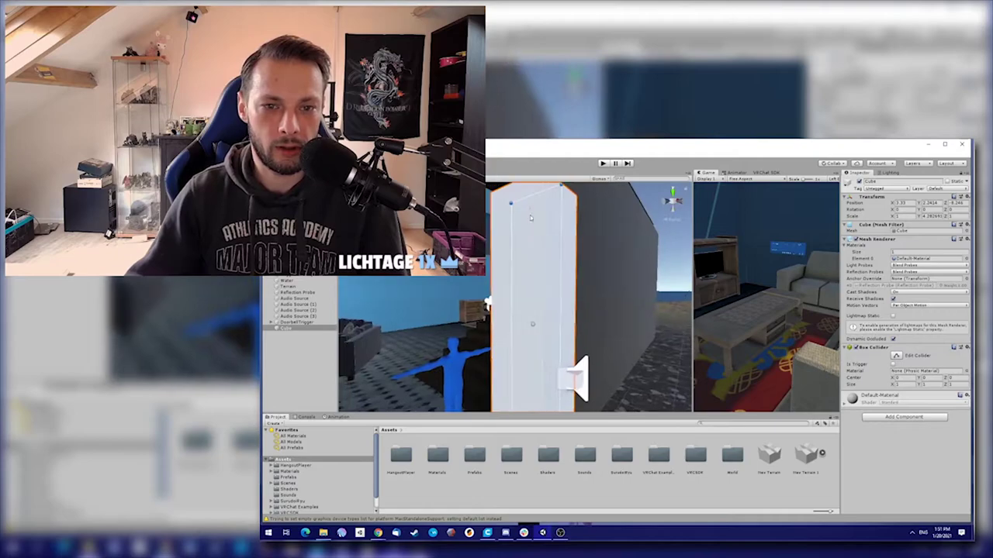
left_click_drag(535, 194, 407, 302)
right_click_drag(407, 302, 496, 298)
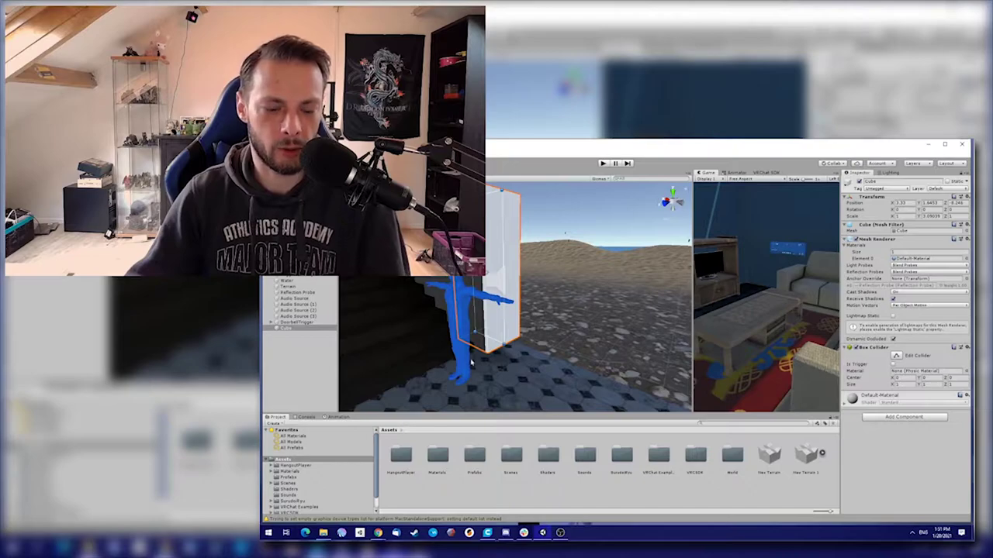
- Set the cube's Y scale to 3 and widen it along the grey wall to an X scale of 3
key("f")
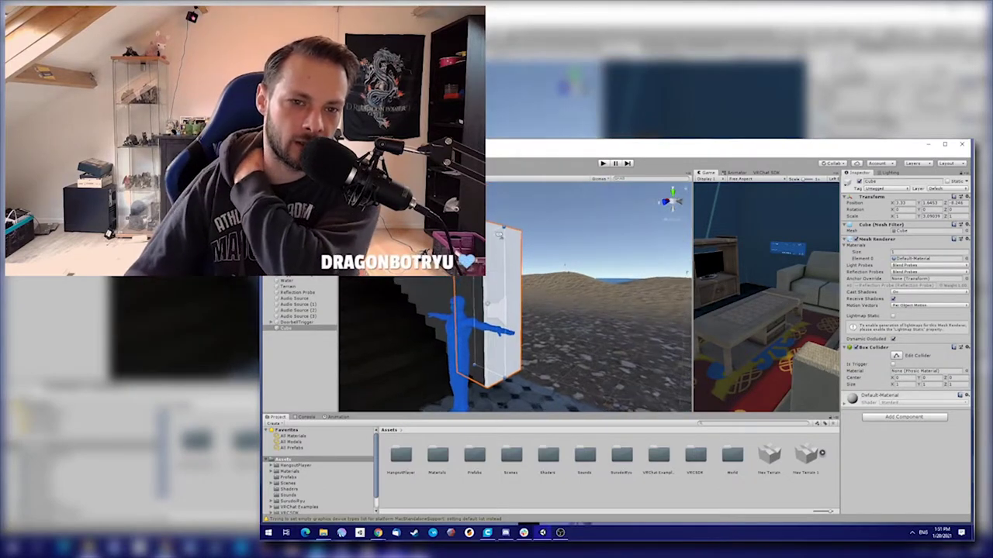
right_click_drag(496, 298, 929, 240)
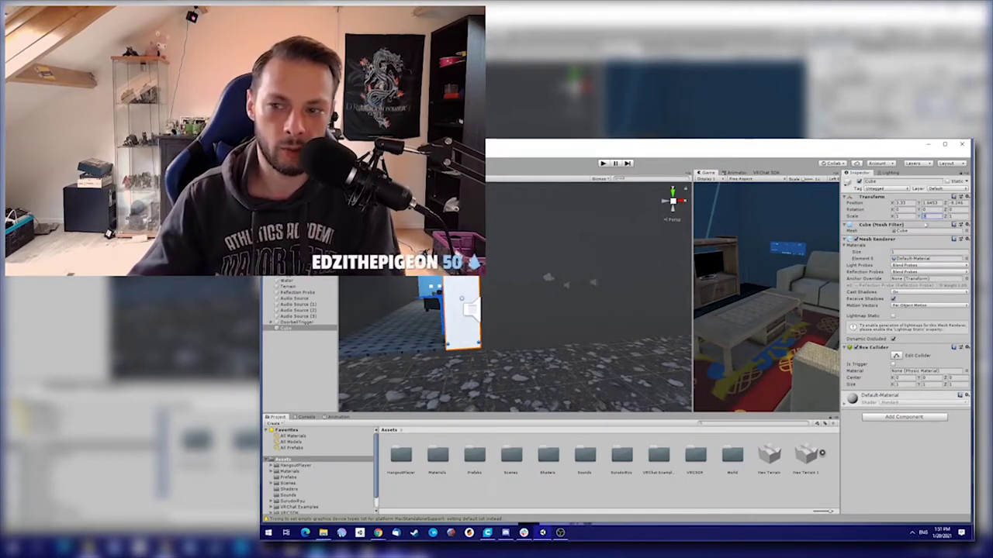
key("f")
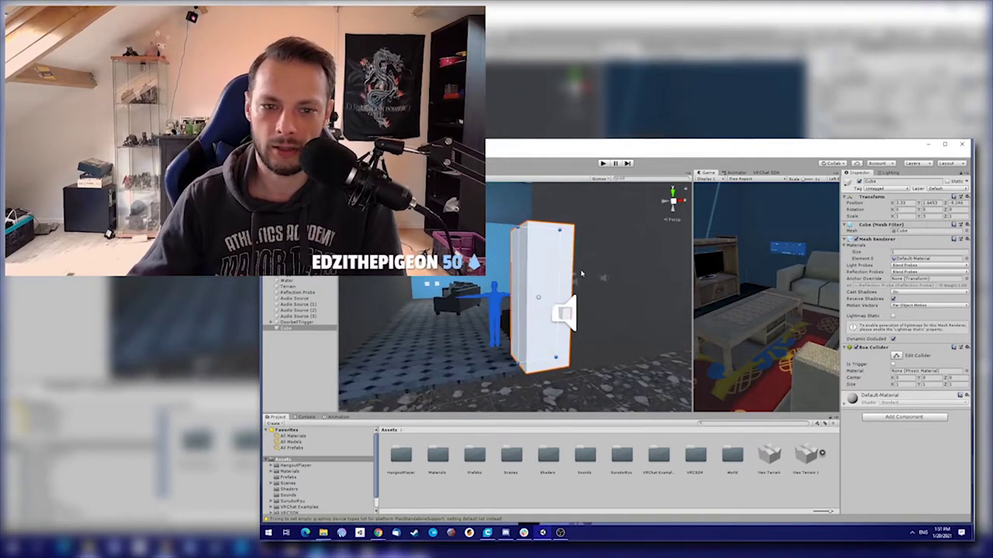
left_click_drag(559, 269, 641, 272)
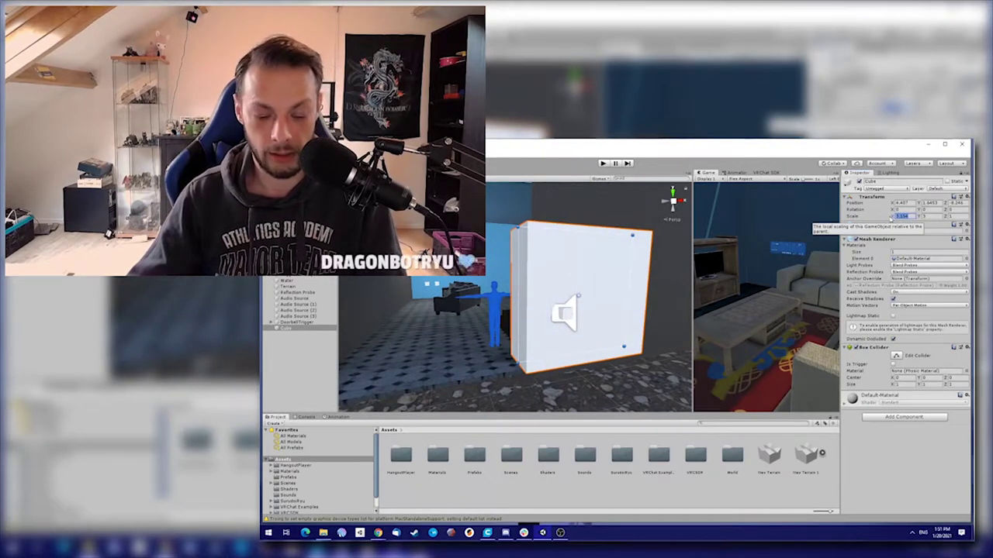
type("3")
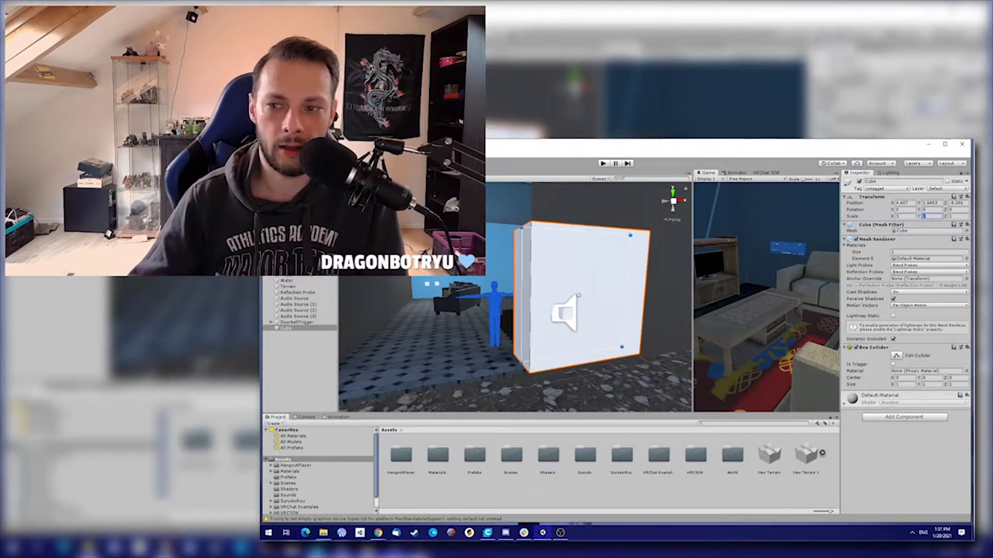
- Flatten the cube into a thin wall panel with a Z scale of 0.15
right_click_drag(562, 268, 533, 266)
left_click_drag(549, 260, 513, 261)
left_click_drag(509, 261, 507, 262)
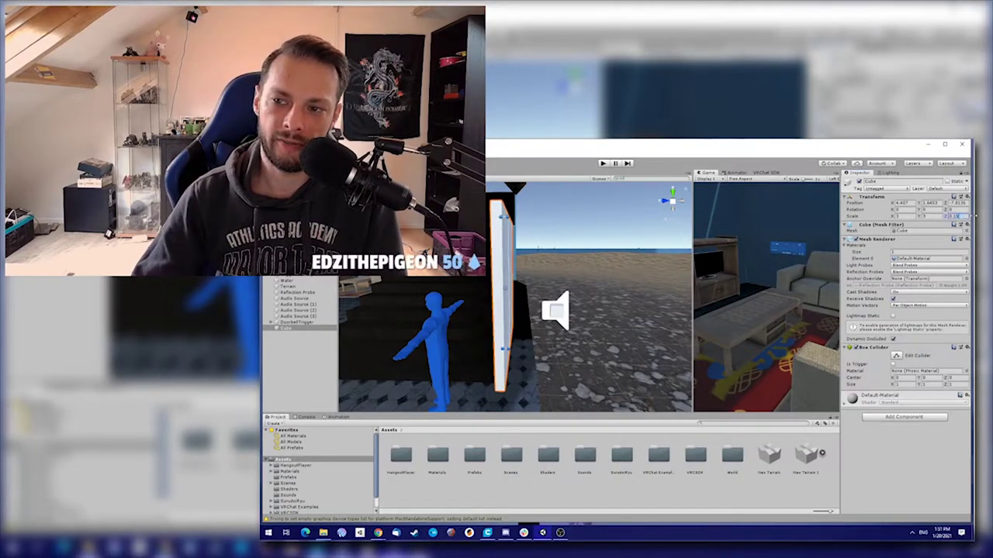
right_click_drag(566, 261, 503, 288)
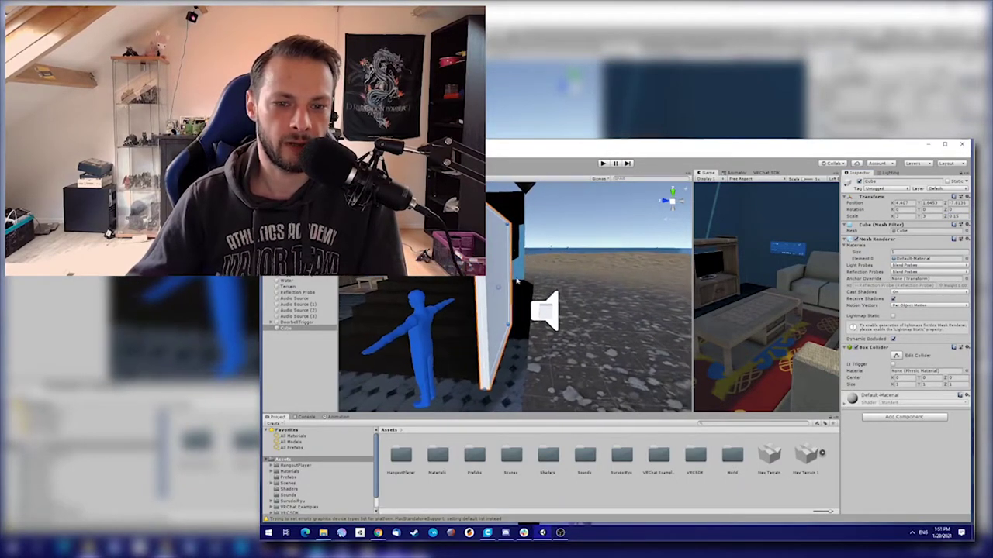
- Move the thin wall panel away from the grey wall onto the open ground in front of the house
key("w")
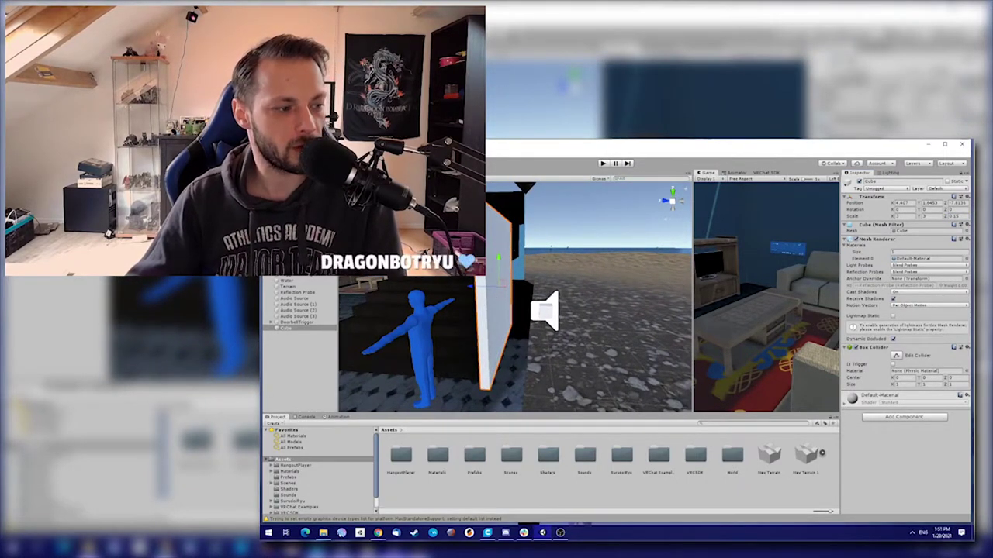
left_click_drag(484, 288, 505, 291)
right_click_drag(505, 291, 496, 325)
key("s")
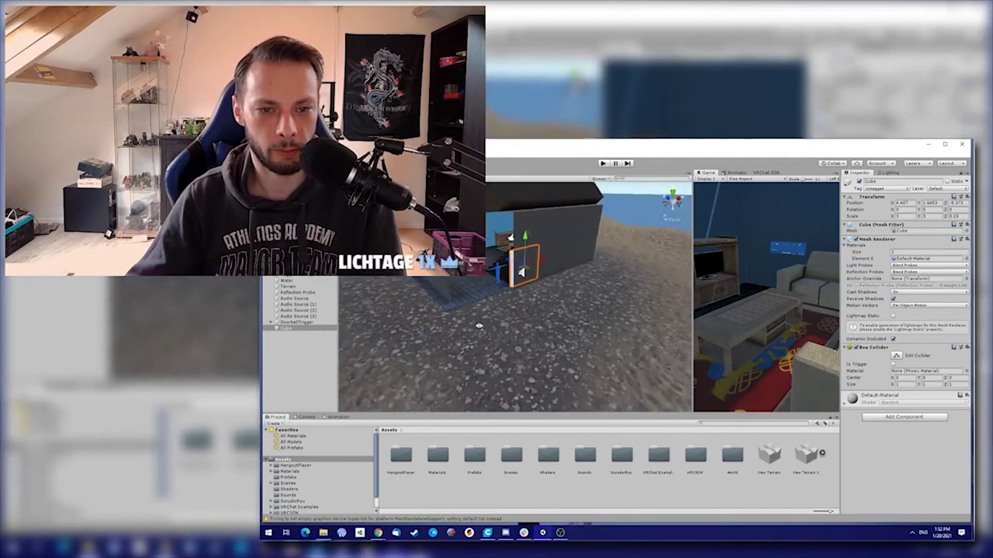
left_click_drag(523, 273, 448, 384)
- Rename the thin wall cube as WallPrefab
right_click_drag(448, 384, 364, 327)
key("s")
key("w")
left_click(287, 329)
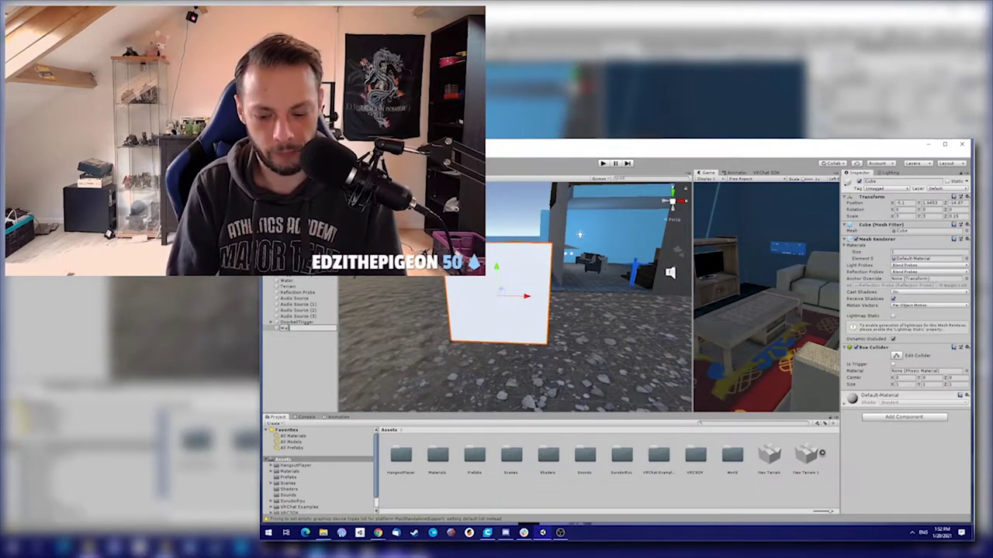
type("Wall")
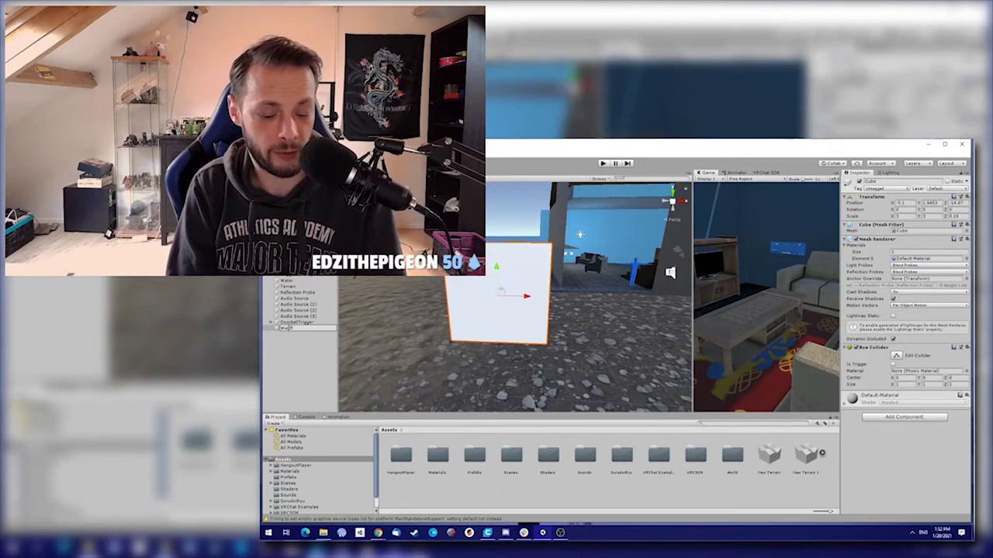
type("Prefab")
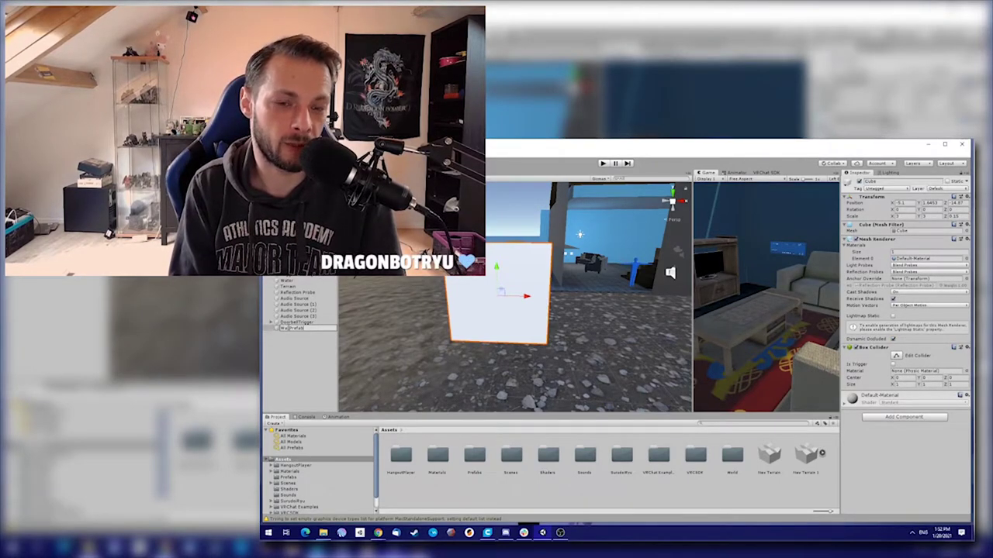
key("Return")
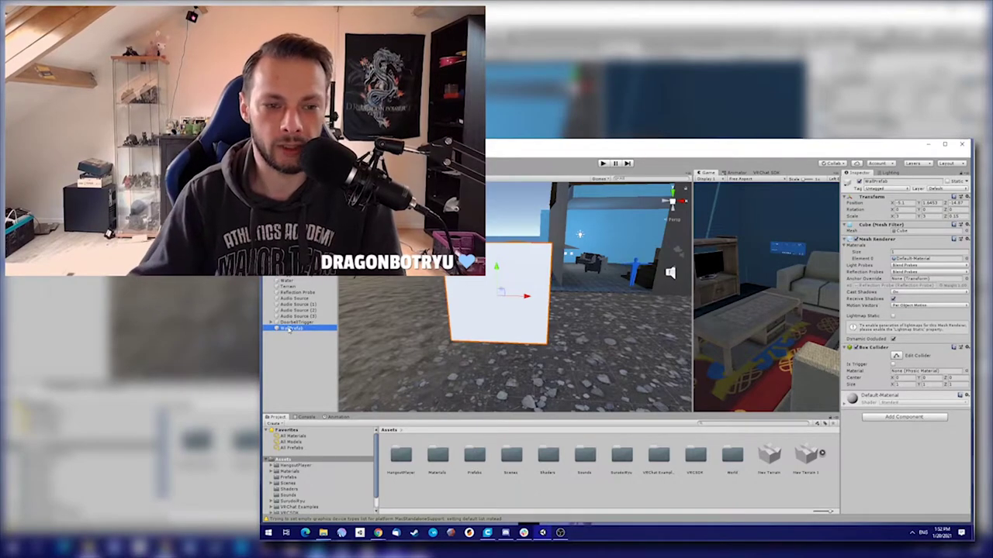
- Duplicate WallPrefab, place the copy beside it along the X axis and rename the copy as DoorPrefab
key("d")
right_click_drag(552, 300, 554, 309)
key("s")
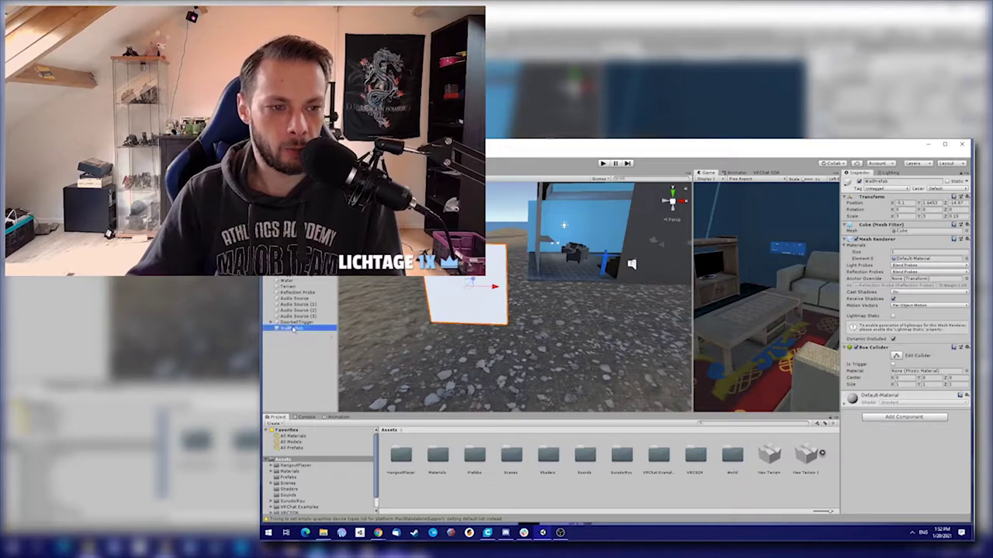
key("ctrl+d")
left_click_drag(487, 293, 596, 292)
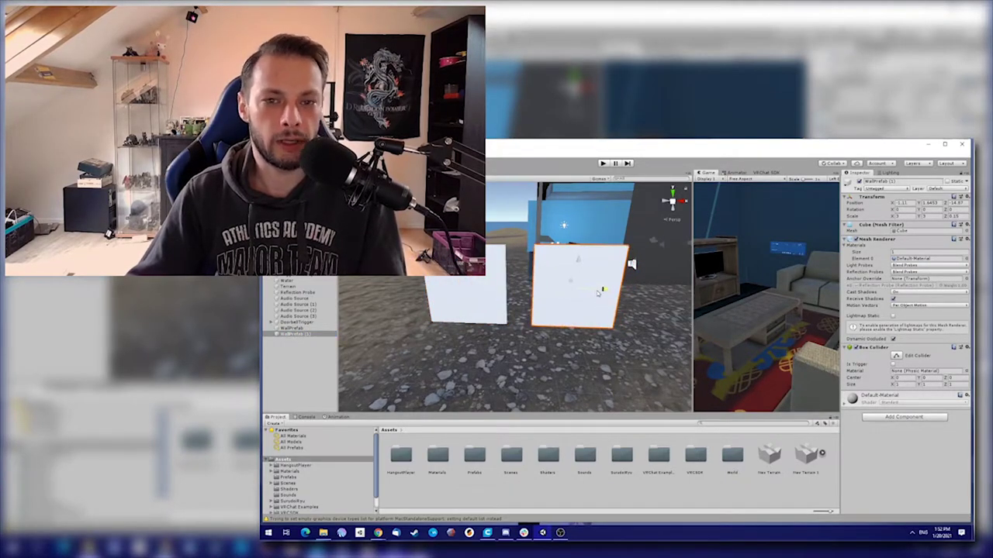
left_click(297, 335)
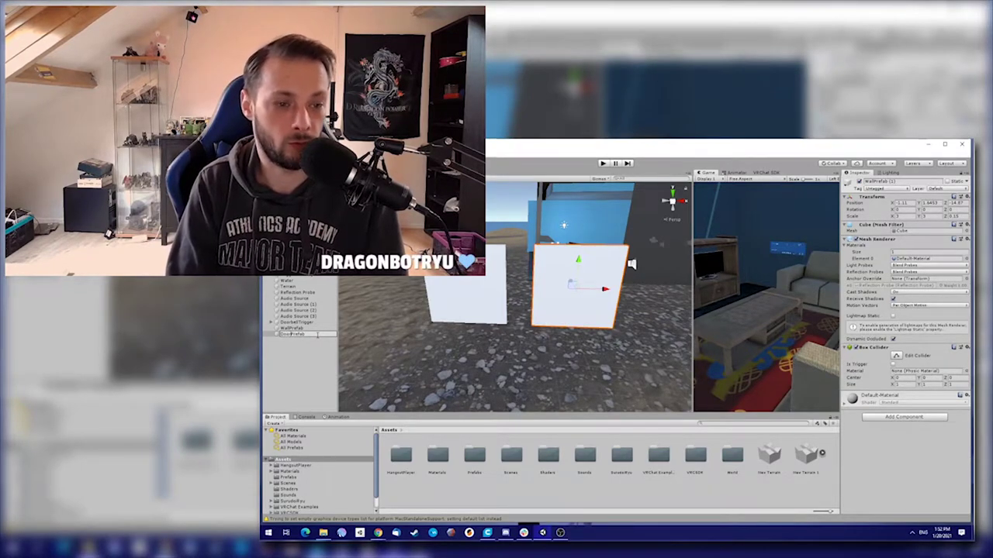
key("Return")
- Duplicate DoorPrefab, place the copy as a third panel along the X axis and rename it as WindowPrefab
double_click(292, 335)
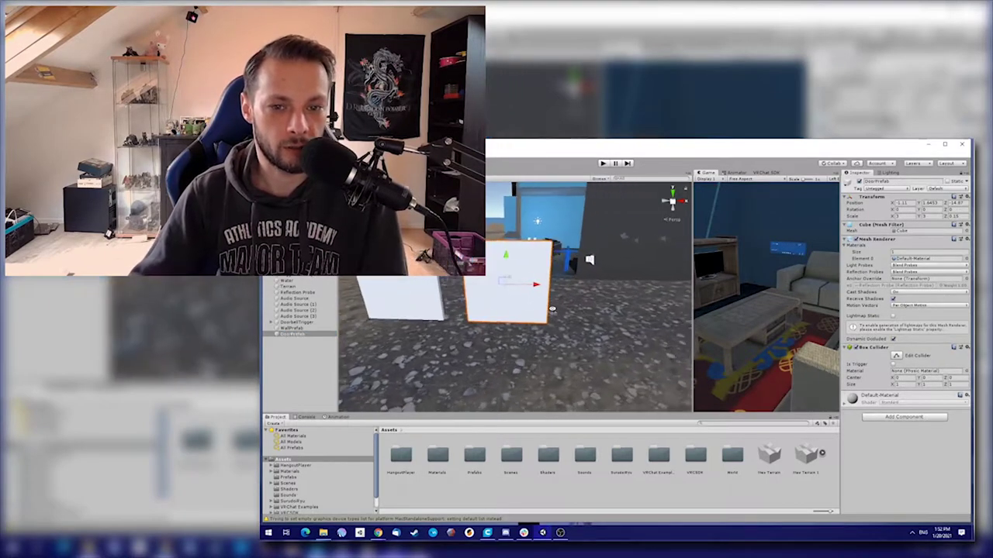
key("ctrl+d")
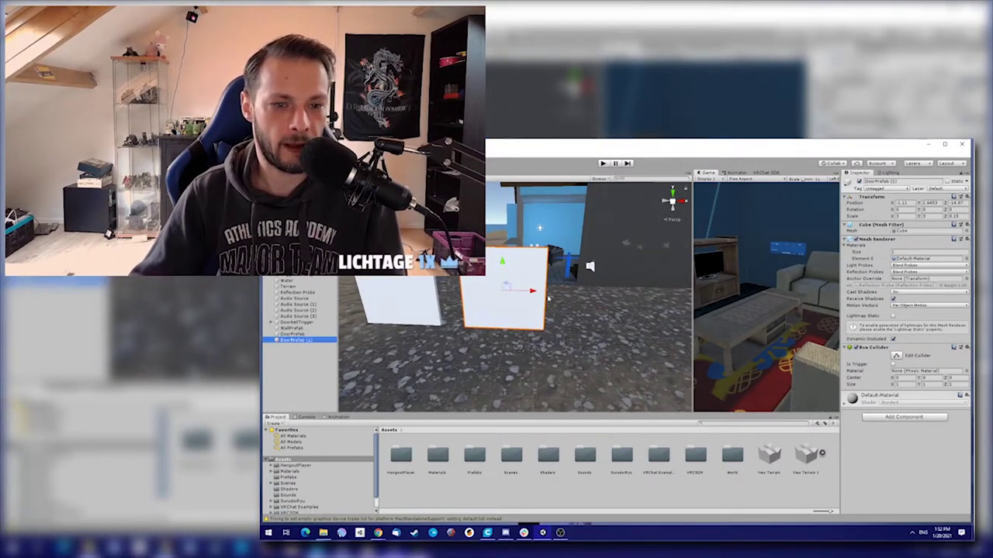
left_click_drag(527, 291, 636, 296)
left_click(299, 340)
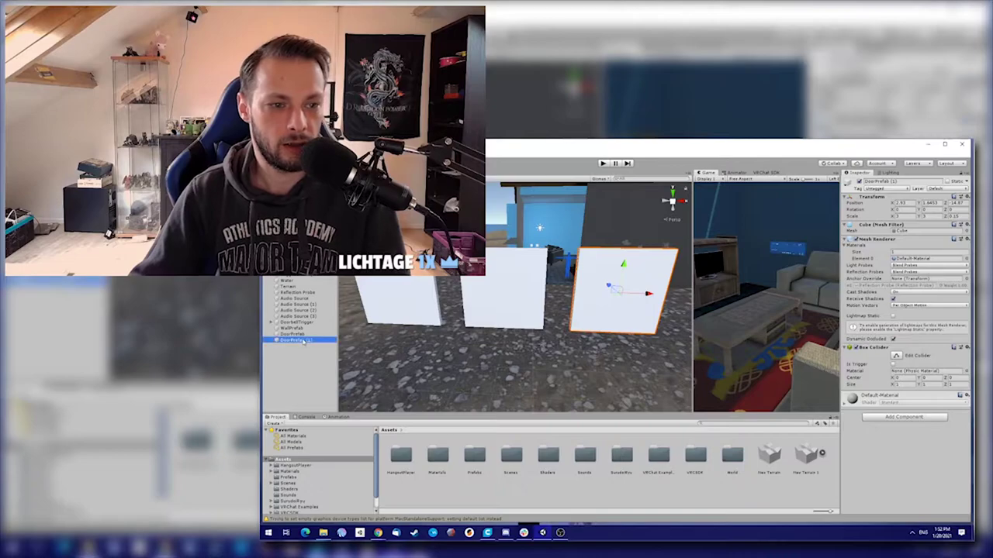
double_click(308, 341)
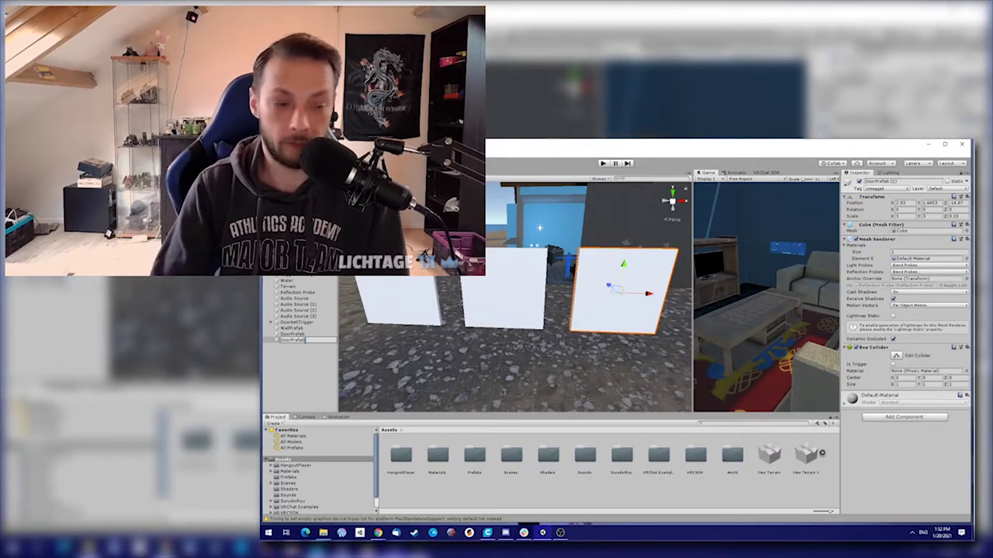
key("BackSpace")
type("Wall")
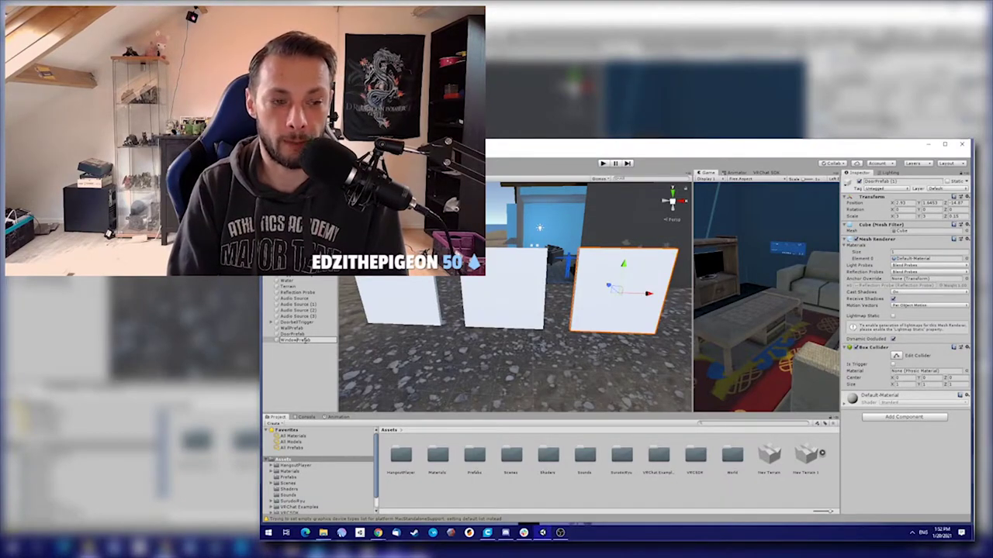
key("Return")
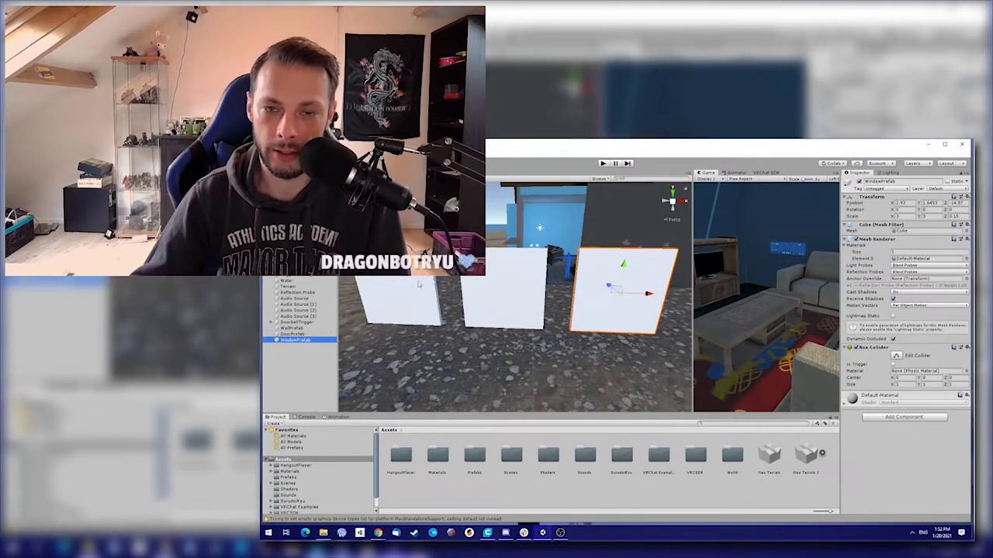
- Duplicate DoorPrefab and nest the copy under it as a child
right_click_drag(492, 268, 640, 264)
key("w")
key("w")
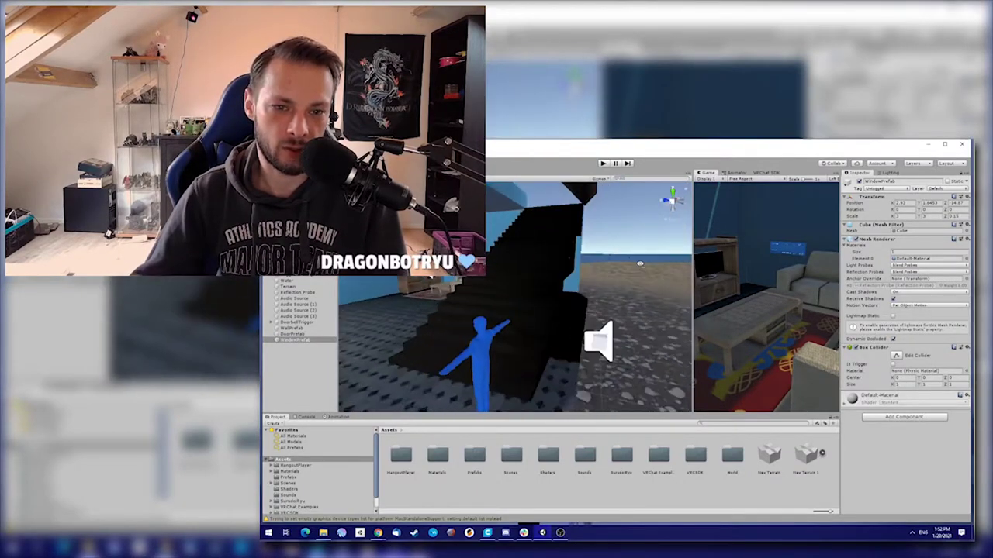
key("w")
right_click_drag(510, 244, 371, 290)
left_click(521, 273)
right_click_drag(521, 273, 546, 290)
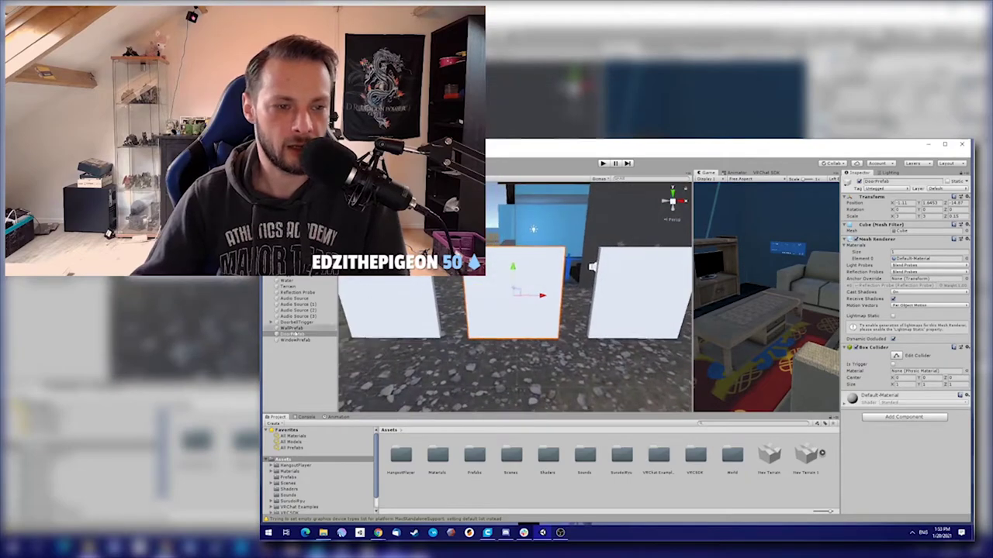
left_click(304, 335)
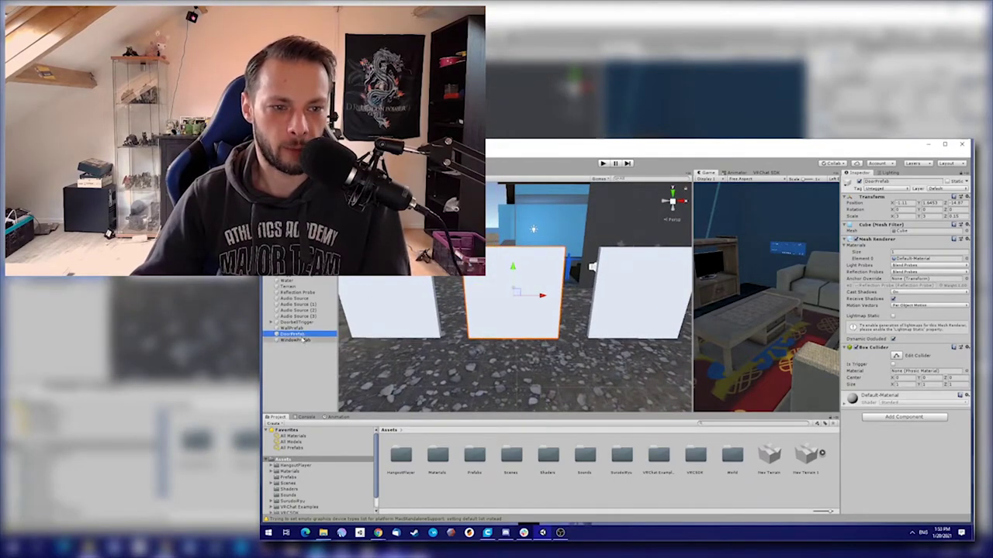
key("ctrl+d")
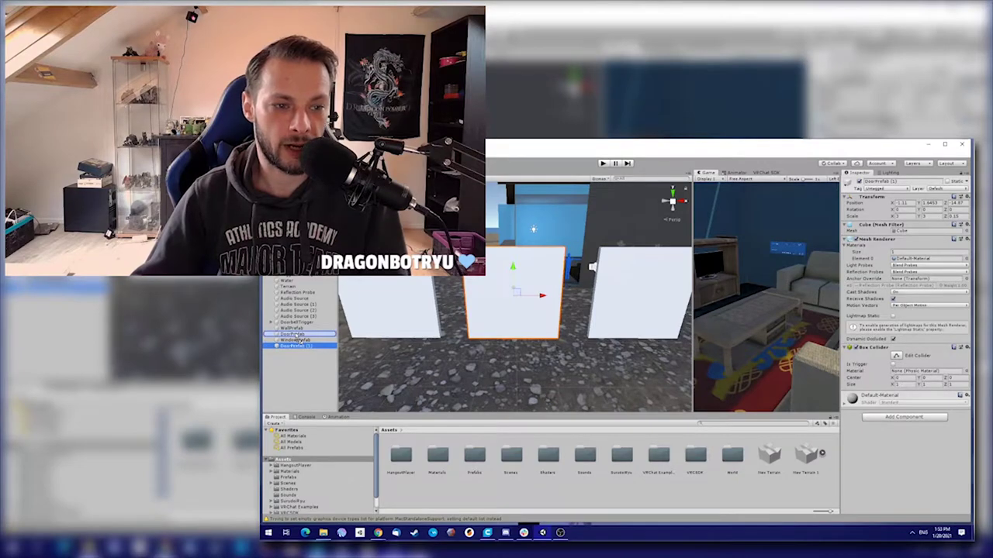
left_click_drag(297, 336, 295, 336)
- Duplicate WallPrefab, nest the copy under it as a child and shift it off the wall face to a Z position of about 0.39
left_click(298, 328)
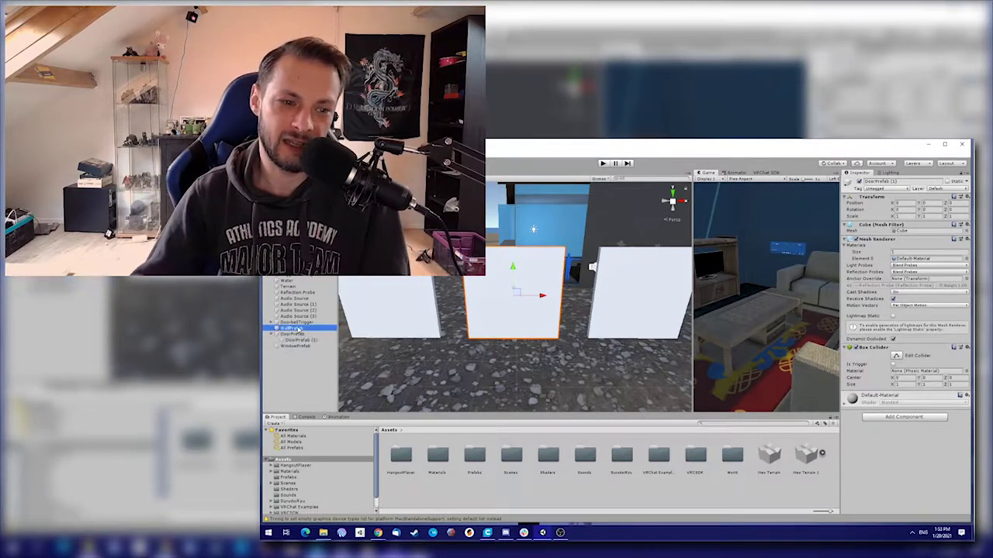
right_click_drag(500, 287, 659, 292)
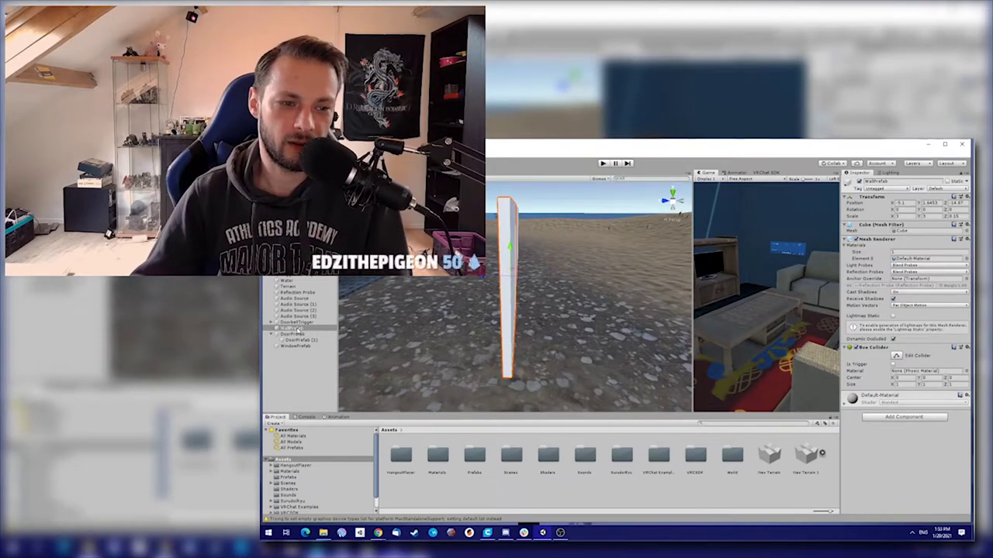
key("ctrl+d")
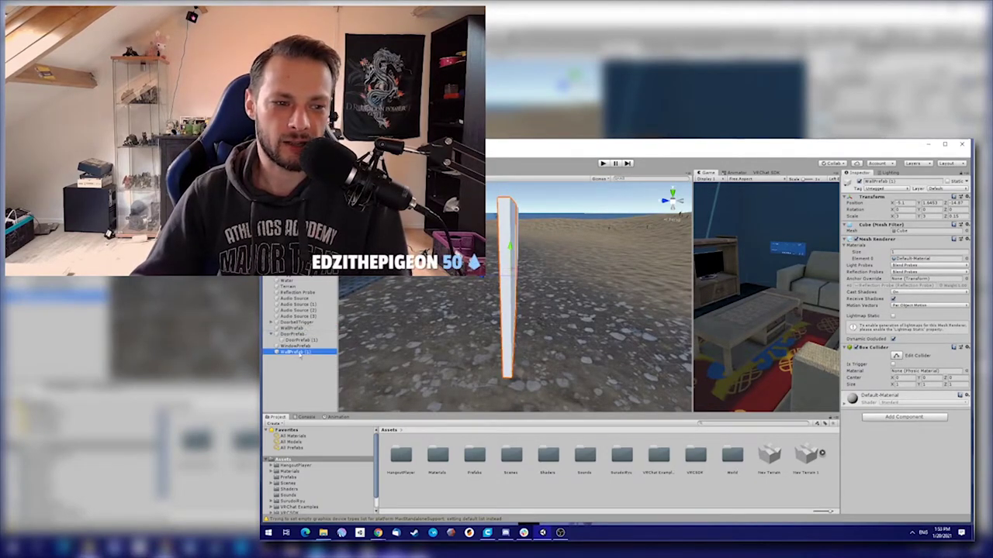
left_click_drag(304, 334, 307, 337)
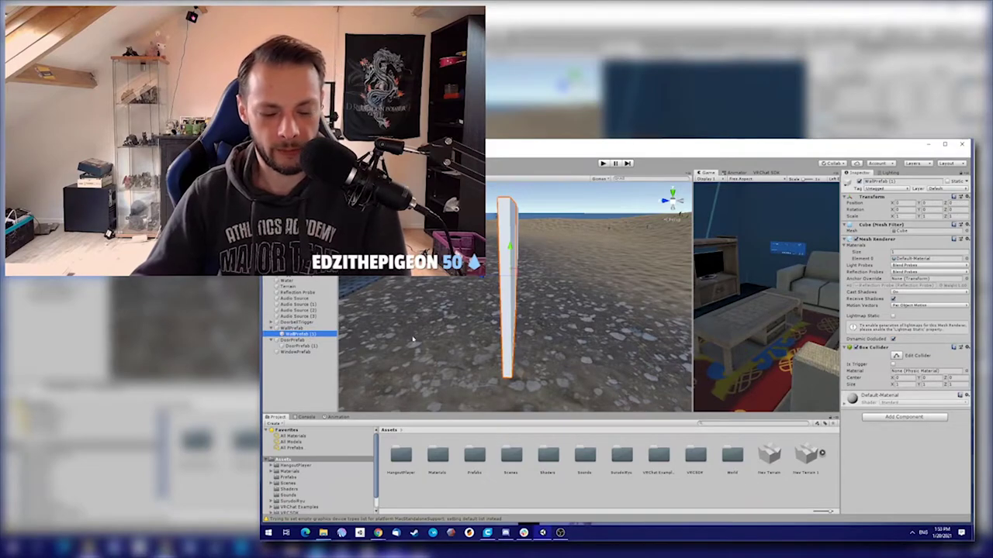
left_click_drag(489, 278, 485, 278)
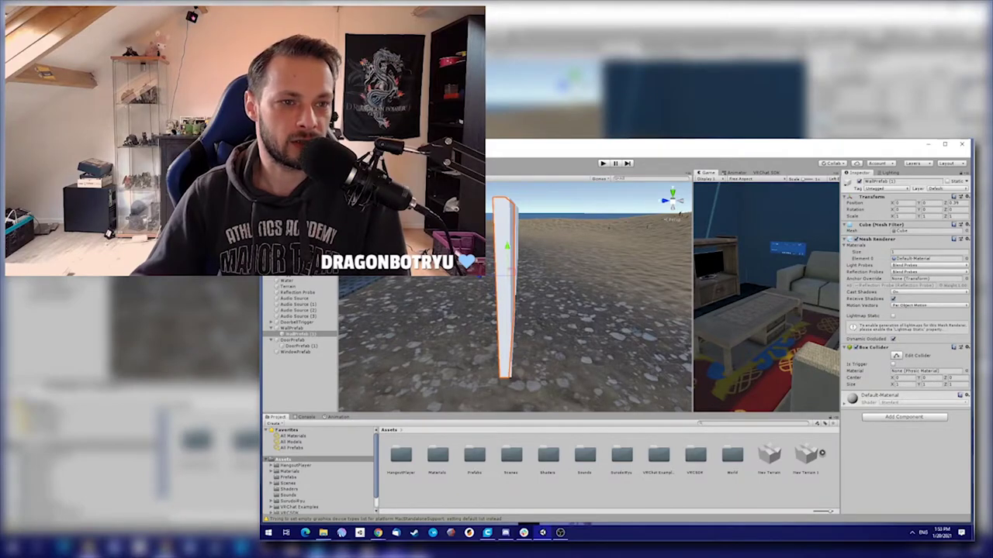
- Flatten the child copy of WallPrefab from above into a low strip along the wall's base with a Y scale of about 0.019
key("t")
left_click_drag(485, 280, 387, 273, "alt")
left_click_drag(497, 218, 500, 352)
right_click_drag(500, 353, 638, 327)
left_click_drag(638, 326, 633, 333, "alt")
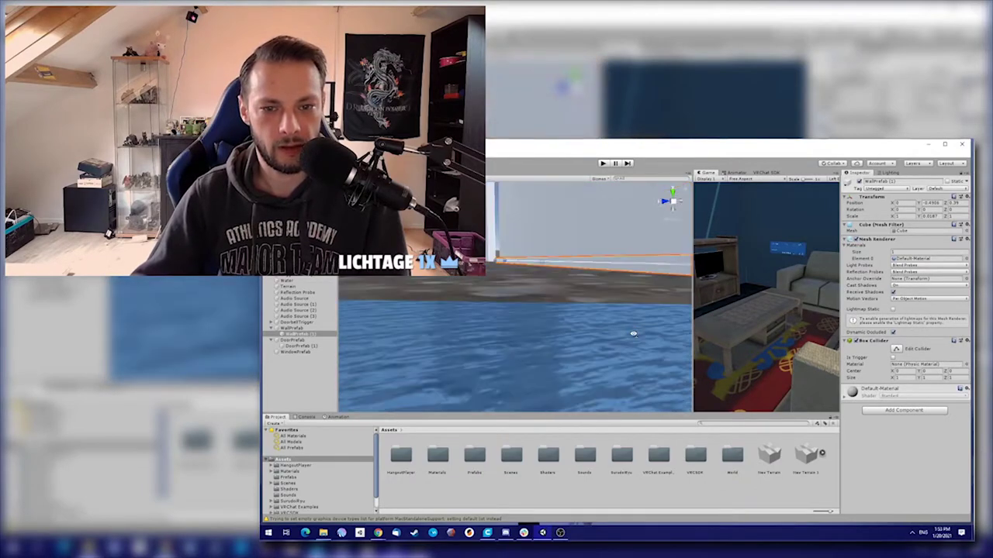
- Set the strip's Y scale to 0.05 and raise it level with the wall's bottom edge at a Y position of about -0.47
right_click_drag(608, 263, 537, 280)
left_click_drag(538, 280, 498, 270, "alt")
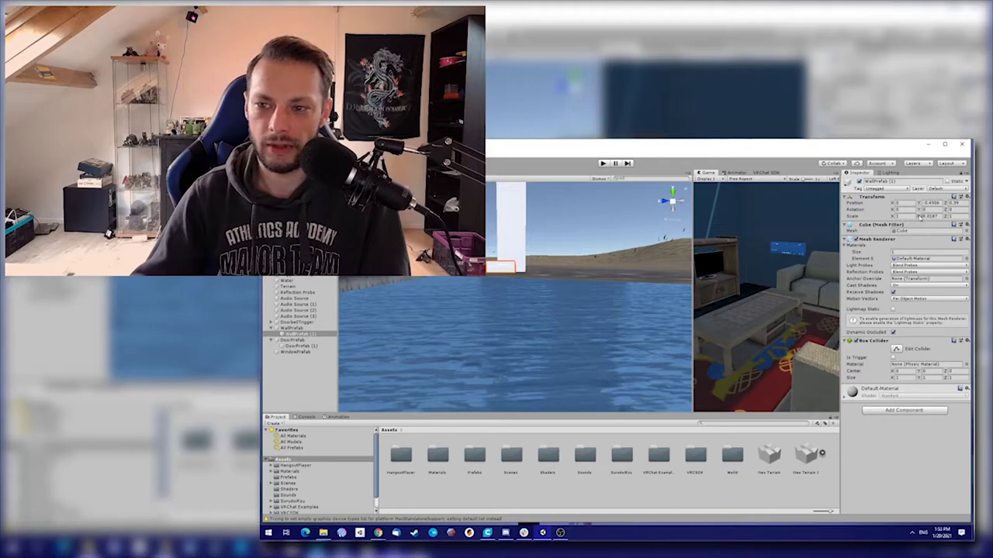
left_click_drag(920, 218, 923, 219)
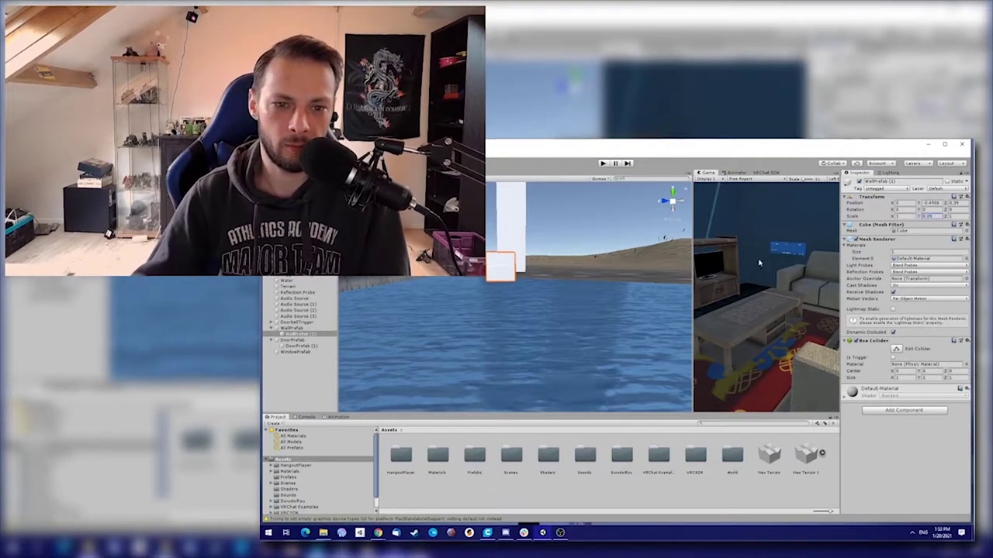
left_click(304, 335)
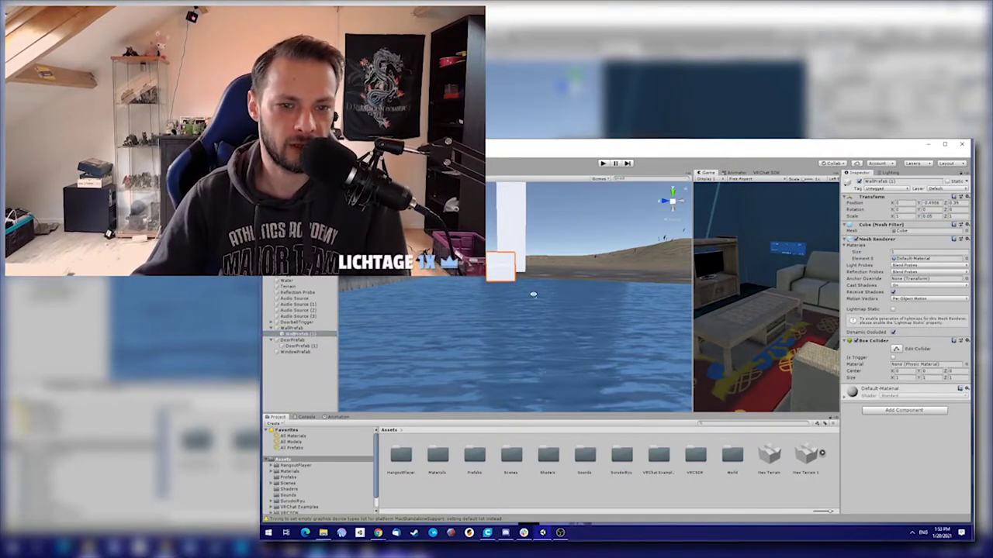
right_click_drag(533, 294, 531, 295)
left_click_drag(504, 239, 504, 229)
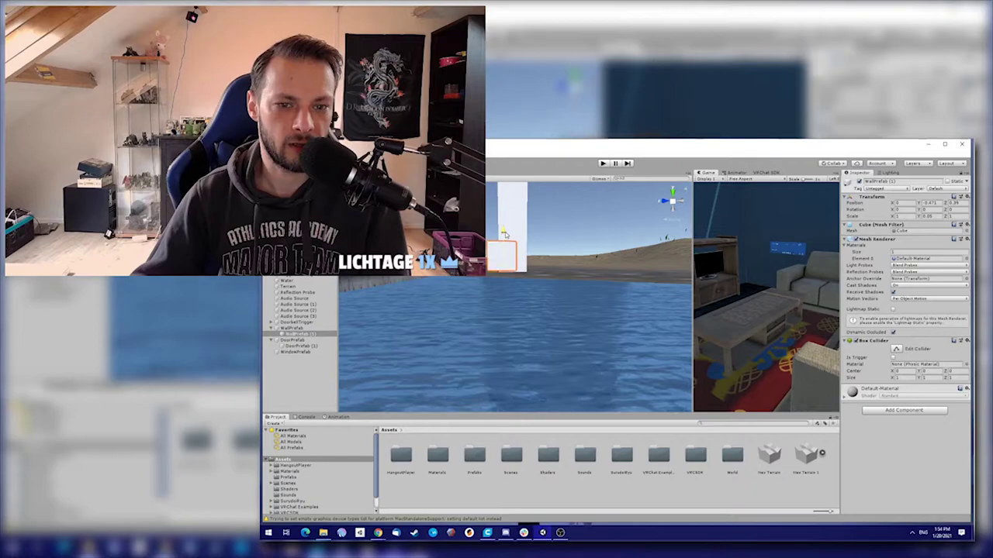
- Thin the strip to a Z scale of about 0.39 and seat it against the wall's lower face at Z position 0.6
right_click_drag(506, 231, 477, 262)
right_click_drag(433, 286, 359, 294)
right_click_drag(535, 304, 519, 295)
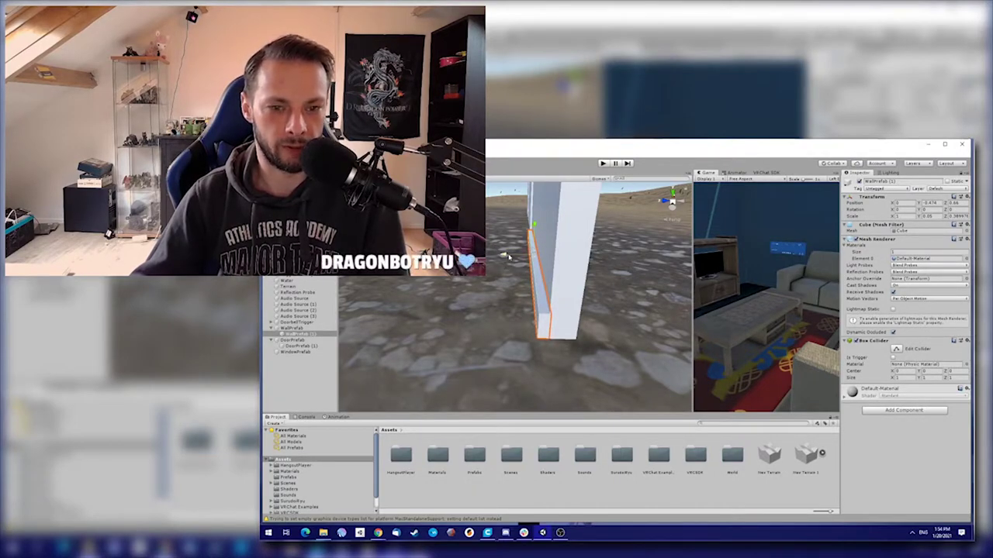
left_click_drag(509, 260, 570, 269, "alt")
right_click_drag(570, 270, 574, 270)
- Rename the strip under WallPrefab as BottomDecoration
left_click(299, 334)
key("F2")
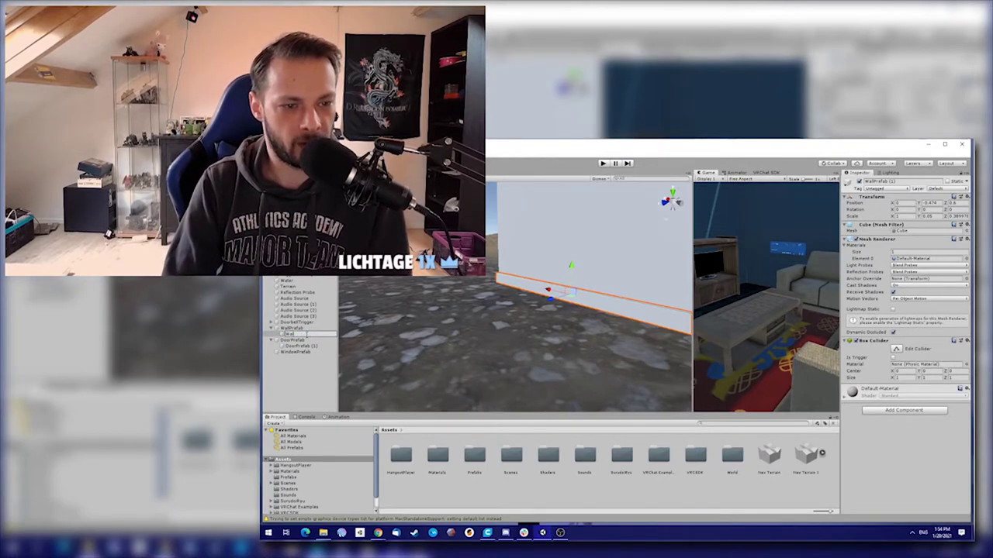
type("WallBottomDec")
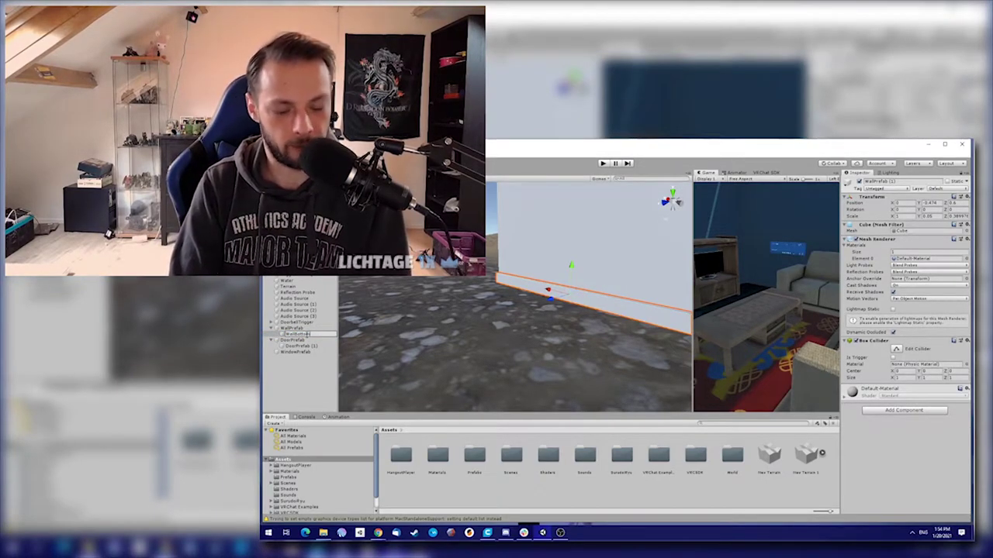
type("oration")
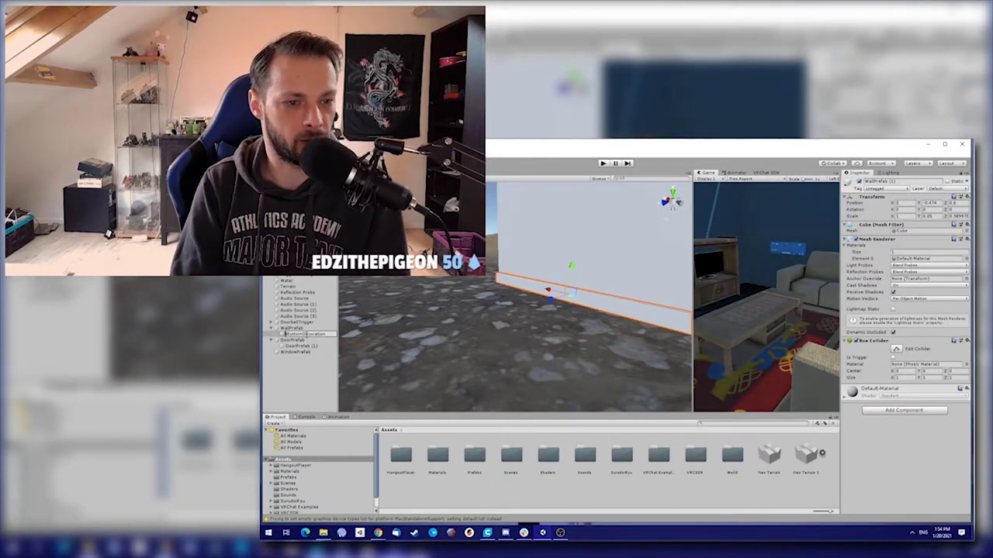
key("Return")
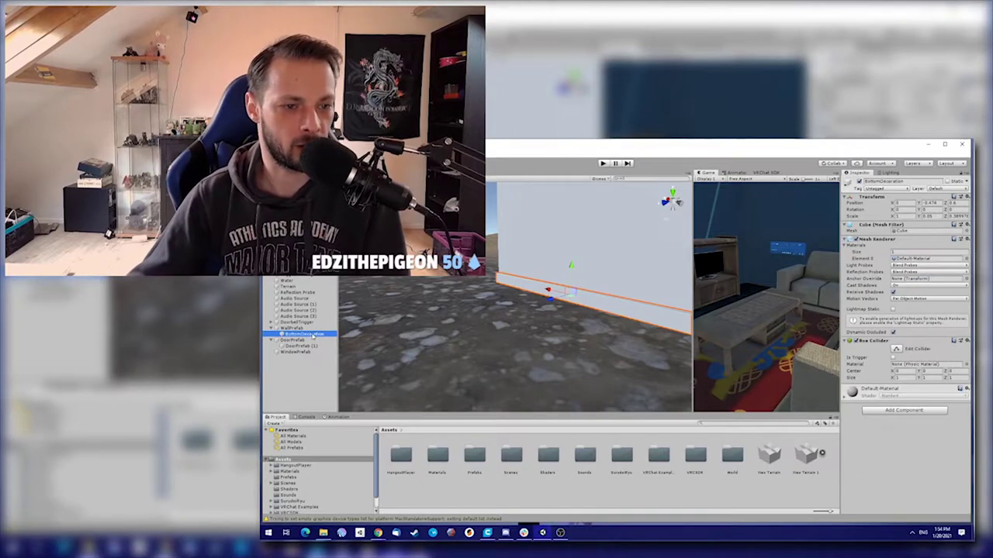
- Check the wall piece with its bottom strip from the side and bring DoorPrefab into view
left_click_drag(493, 324, 372, 309, "alt")
left_click(292, 328)
left_click_drag(442, 306, 466, 290, "alt")
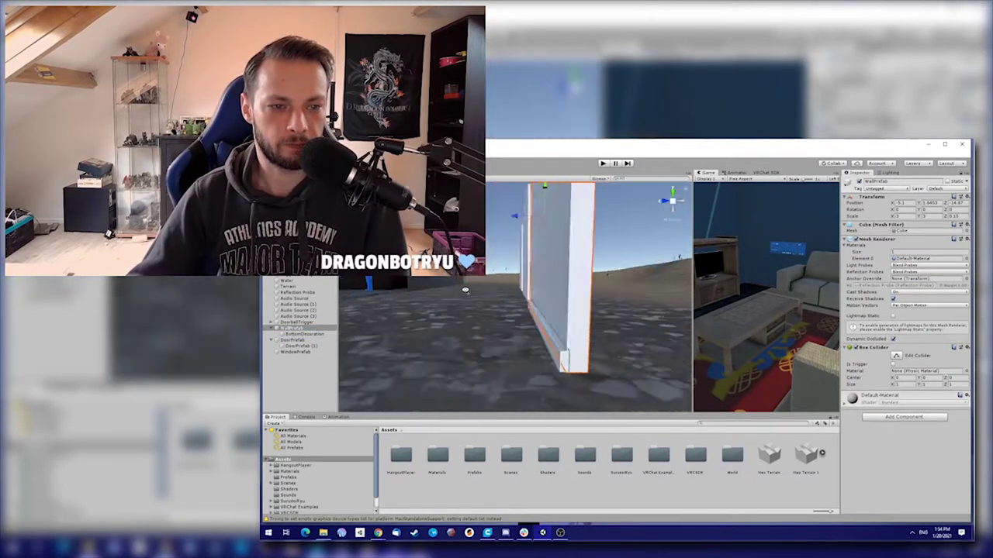
key("Down")
key("Down")
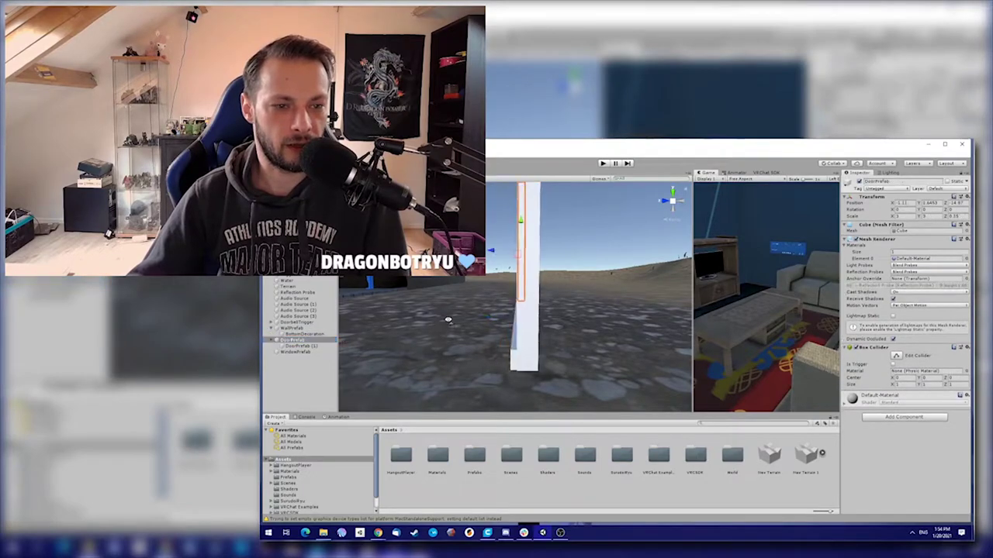
key("f")
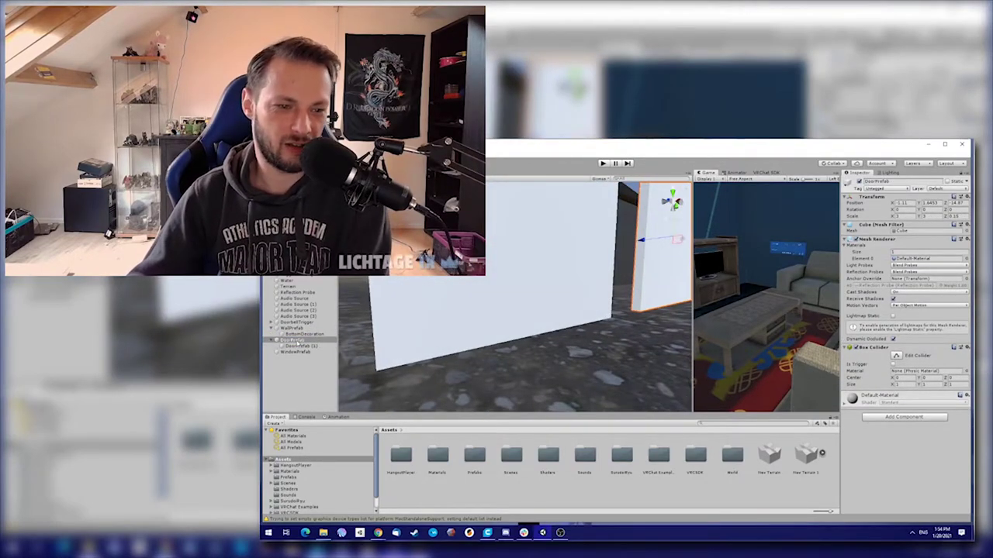
- Delete the existing DoorPrefab and WindowPrefab objects from the scene
key("Delete")
left_click(297, 341)
key("Delete")
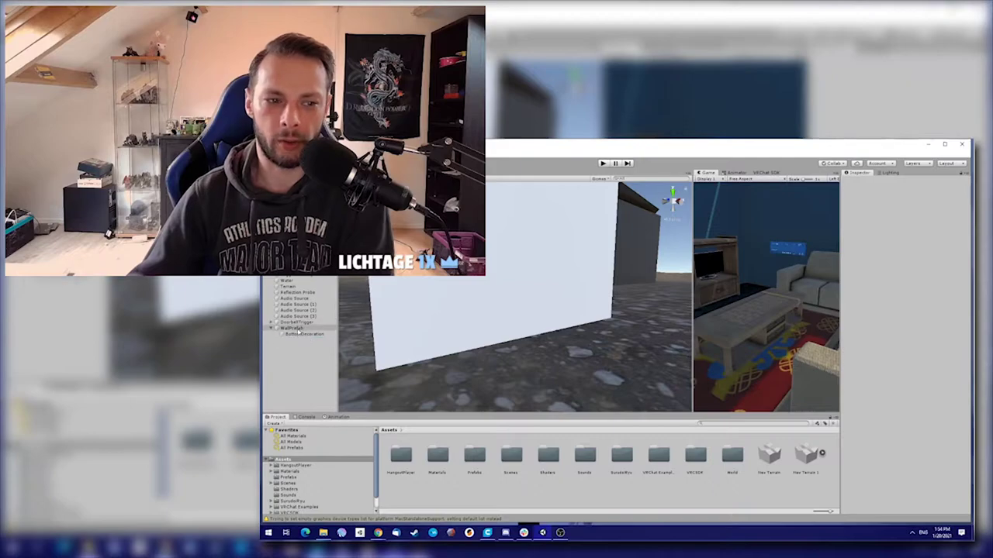
- Duplicate WallPrefab, move the copy beside the original to X position -1.42, and rename it as DoorPrefab
left_click(295, 329)
key("f")
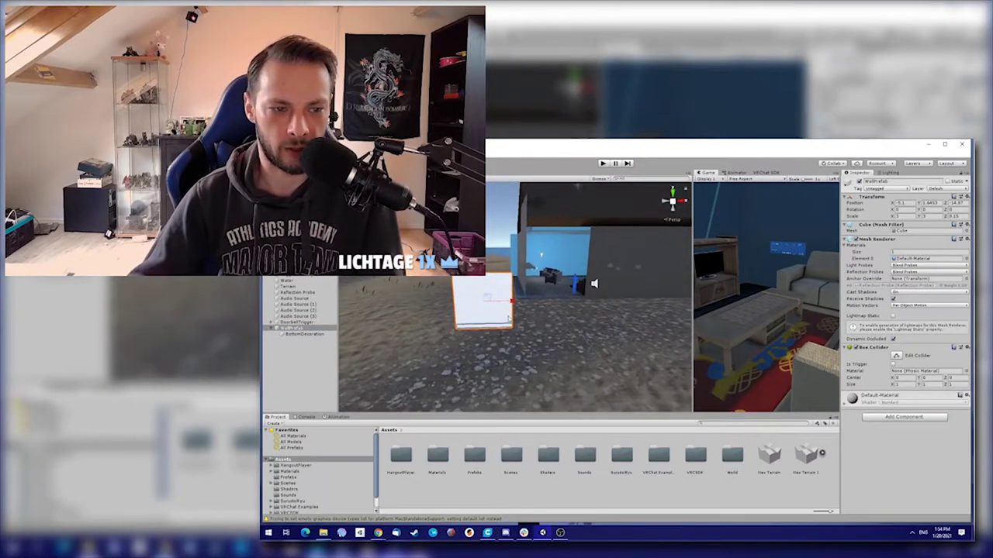
key("ctrl+d")
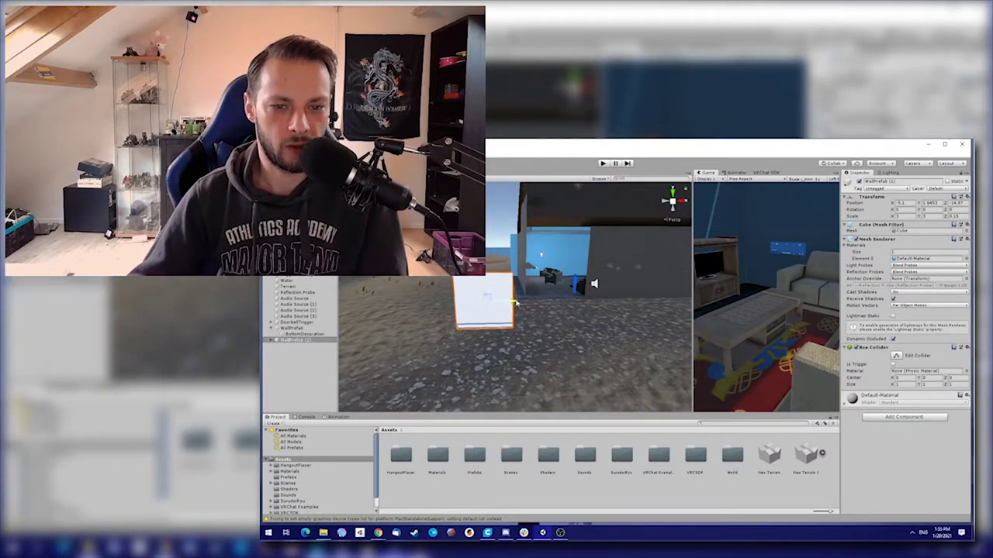
left_click_drag(512, 301, 581, 303)
key("F2")
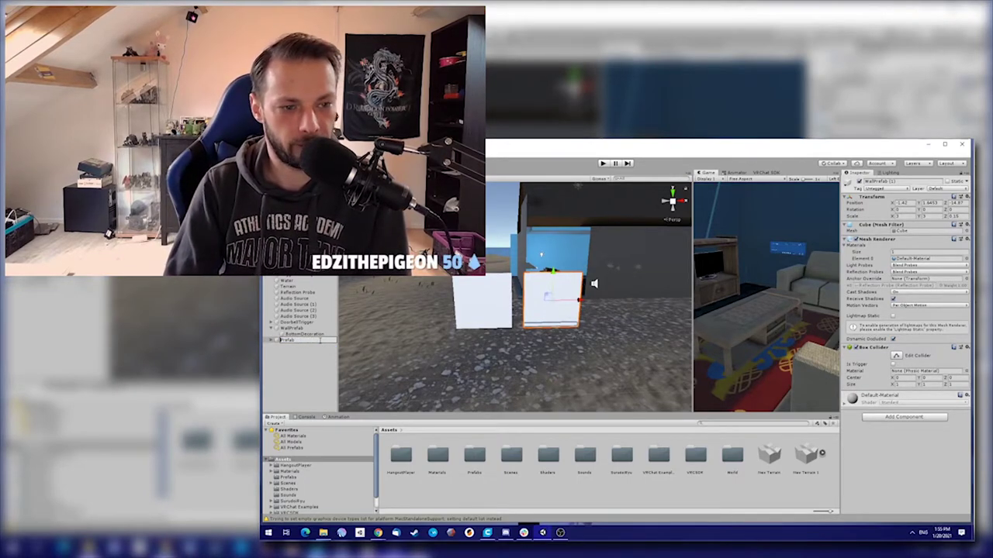
key("Return")
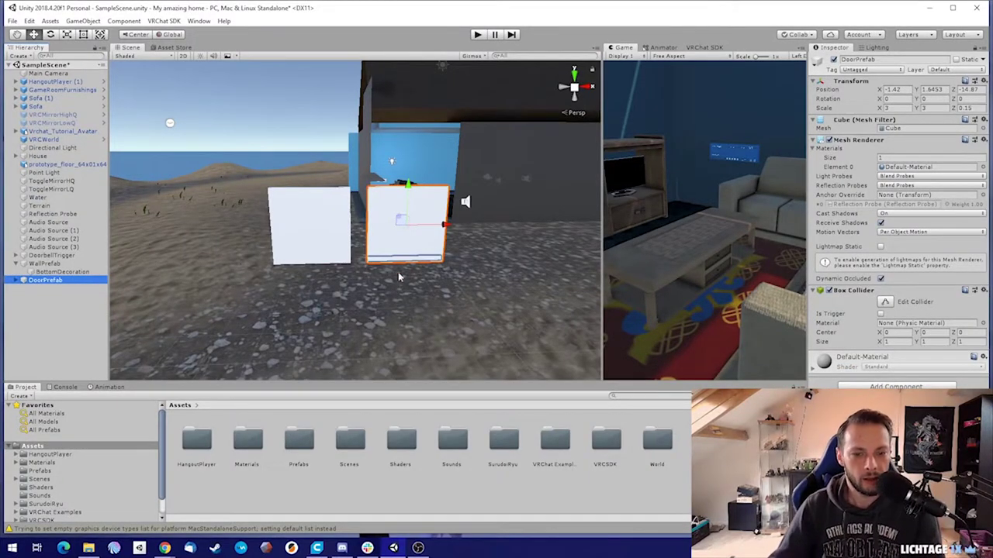
- Duplicate DoorPrefab and nest the copy inside the original DoorPrefab as a child
left_click_drag(398, 271, 915, 316, "alt")
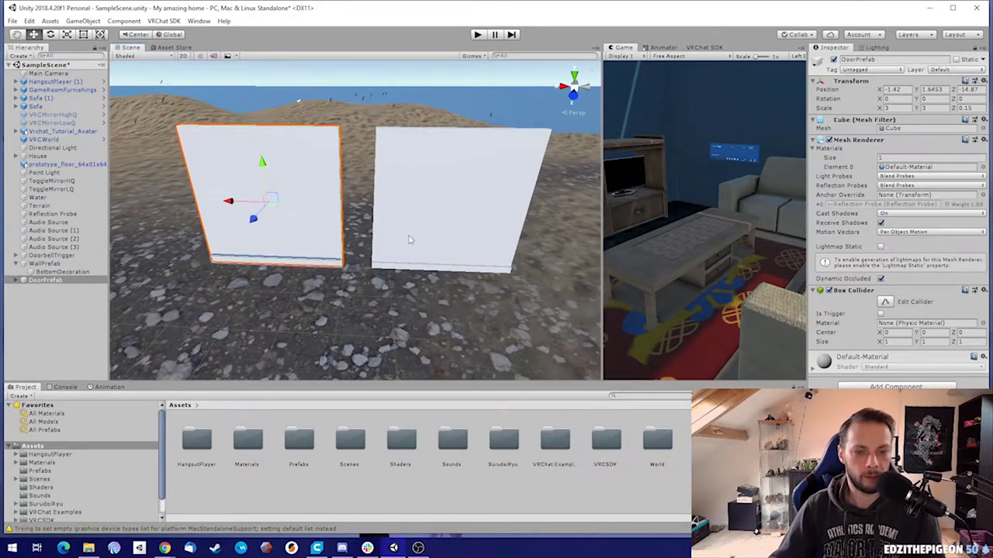
left_click_drag(408, 237, 416, 274, "alt")
mouse_move(415, 274)
right_mouse_down()
mouse_move(523, 263)
mouse_move(419, 256)
right_mouse_up()
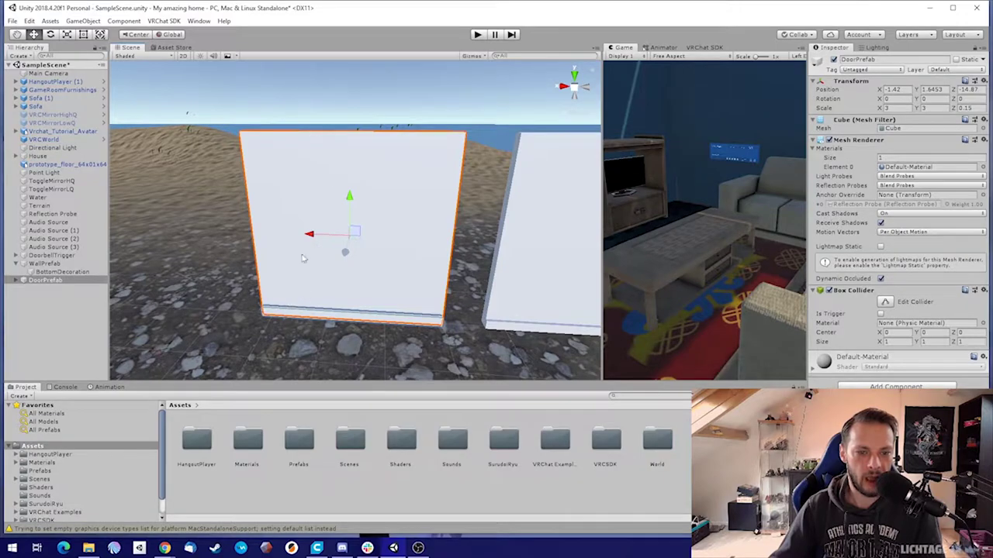
left_click(15, 280)
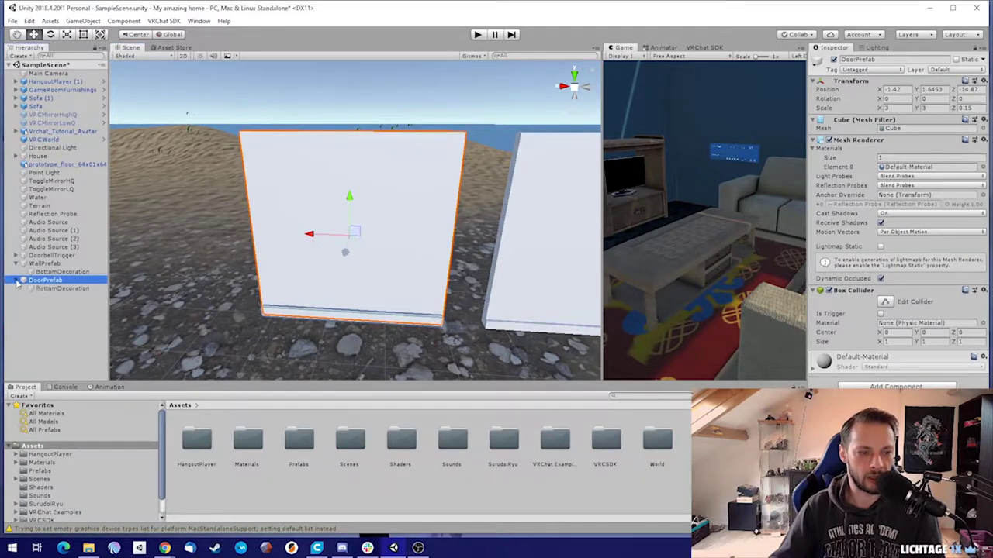
key("ctrl+d")
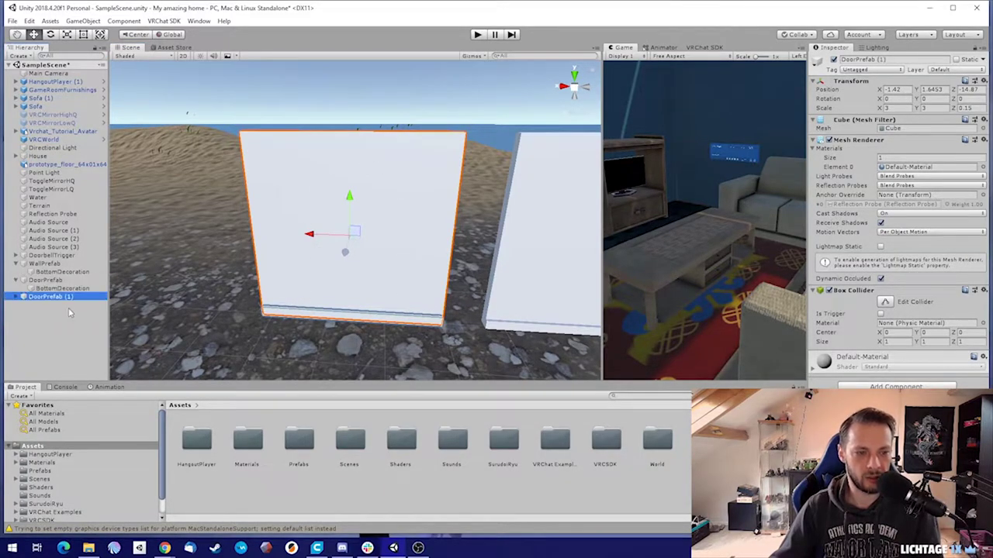
left_click(47, 280)
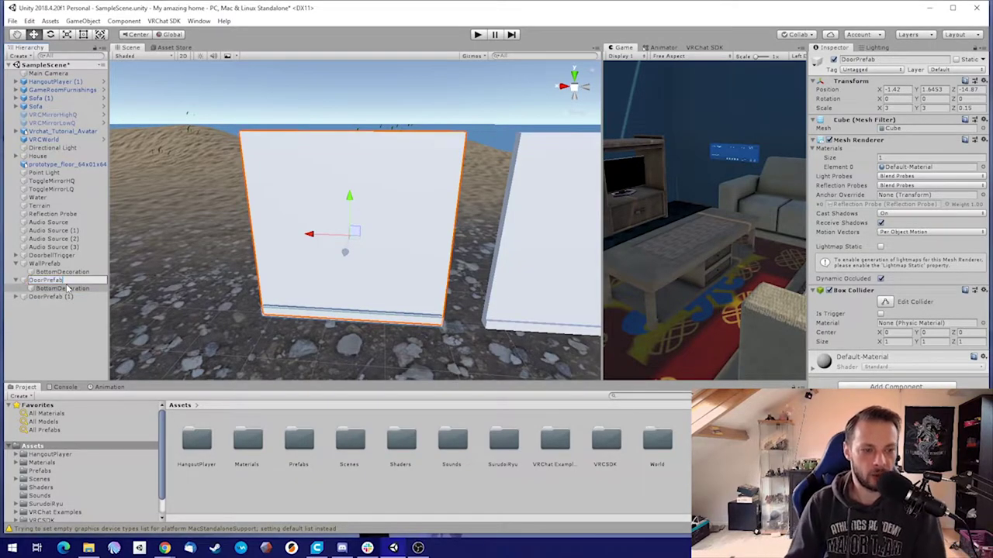
left_click_drag(65, 298, 59, 281)
left_click(52, 280)
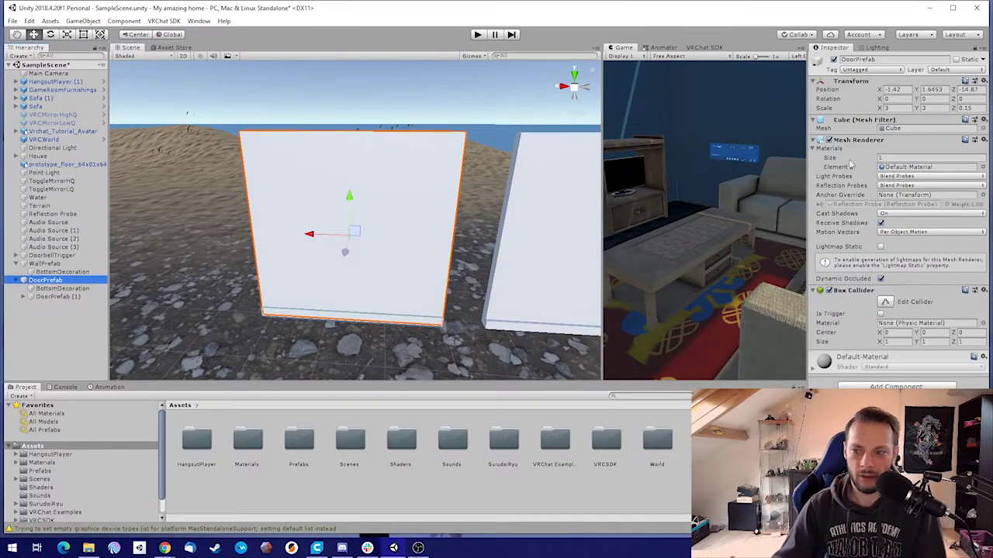
- Remove the Mesh Filter, Mesh Renderer and Box Collider components from the parent DoorPrefab
left_click(983, 122)
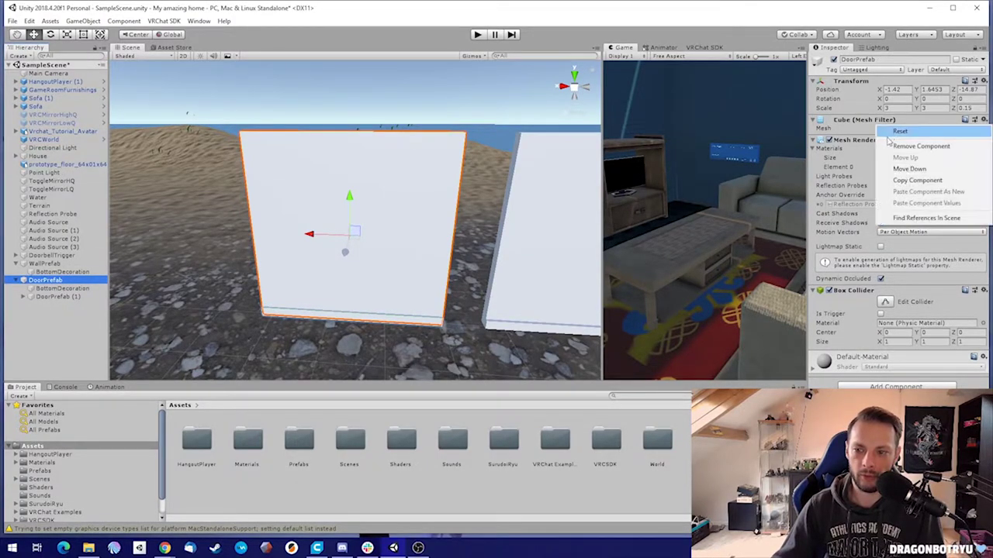
left_click(921, 147)
left_click(984, 122)
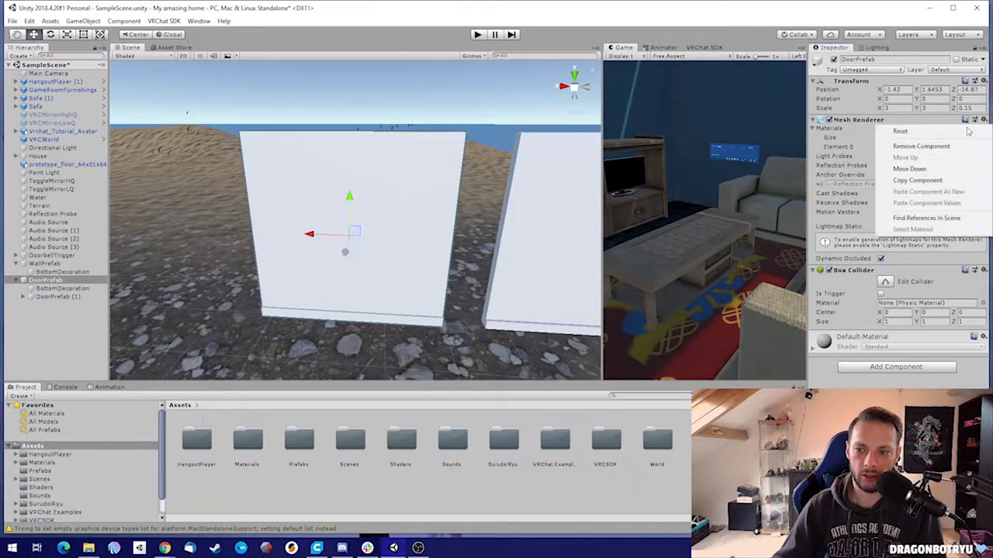
left_click(921, 146)
left_click(984, 121)
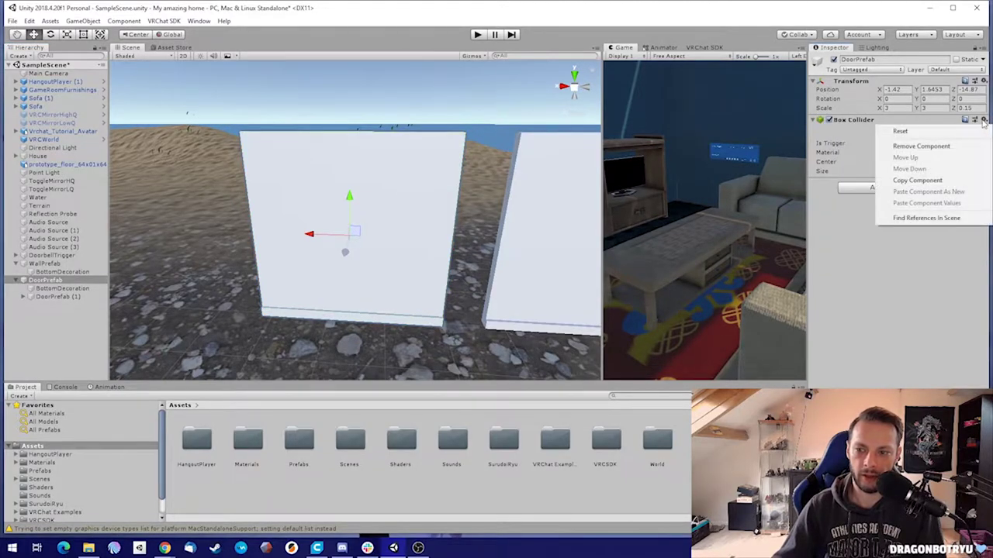
left_click(907, 146)
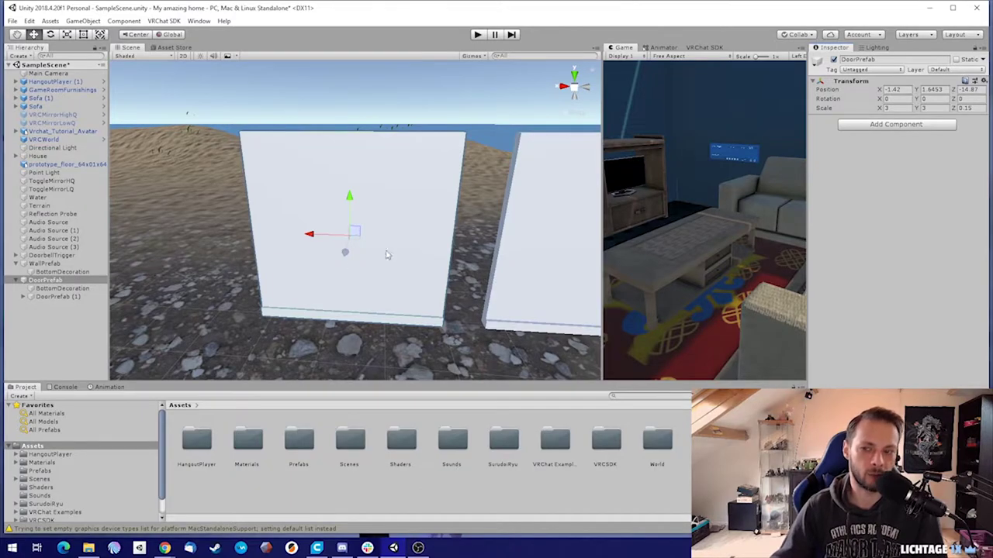
- Rename the nested door copy as LeftWall and narrow it from one side to an X scale of about 0.275
left_click(56, 289)
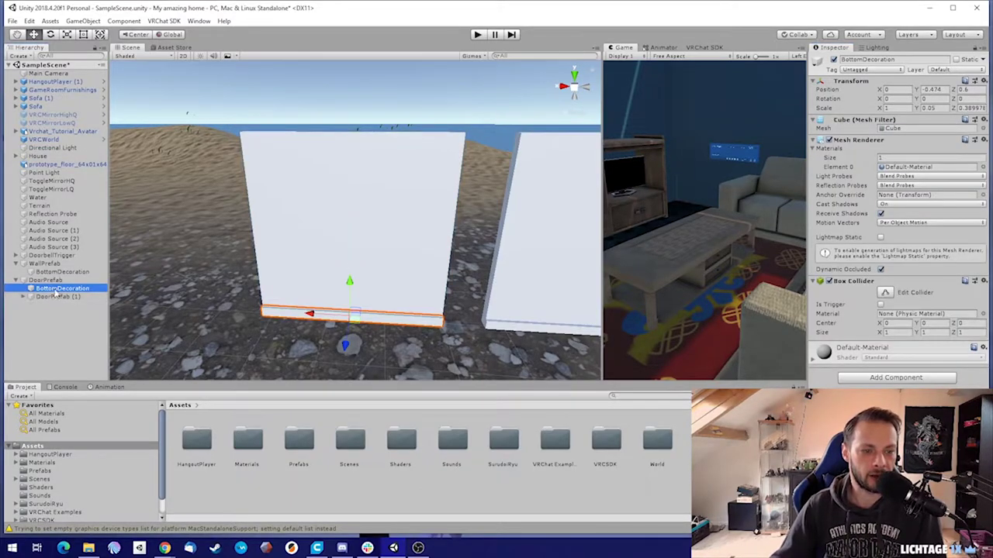
left_click(58, 297)
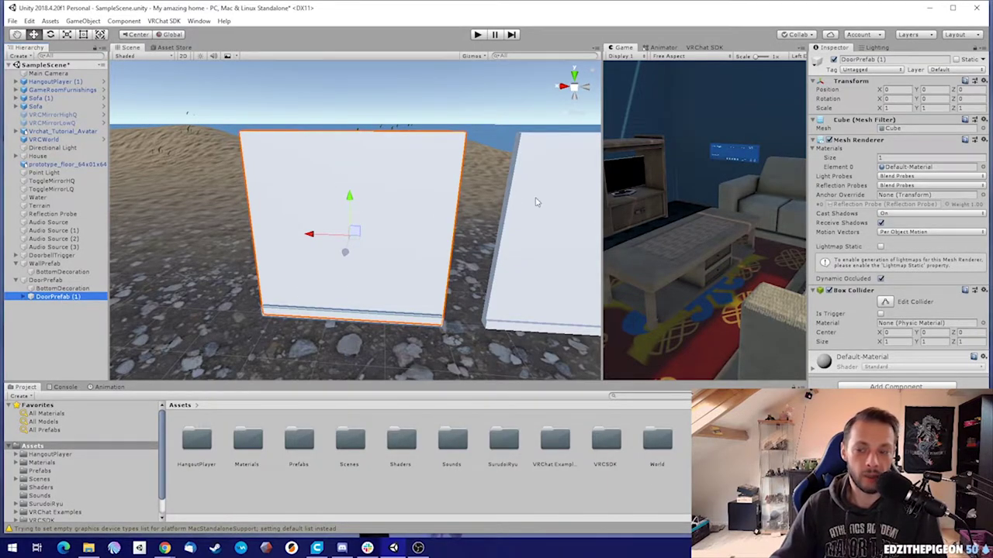
left_click(893, 59)
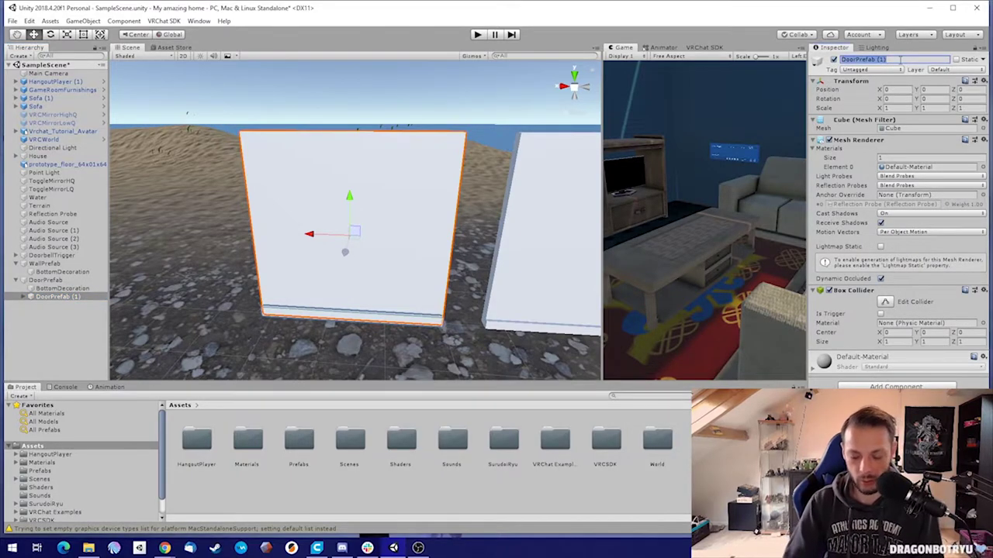
type("LeftWall")
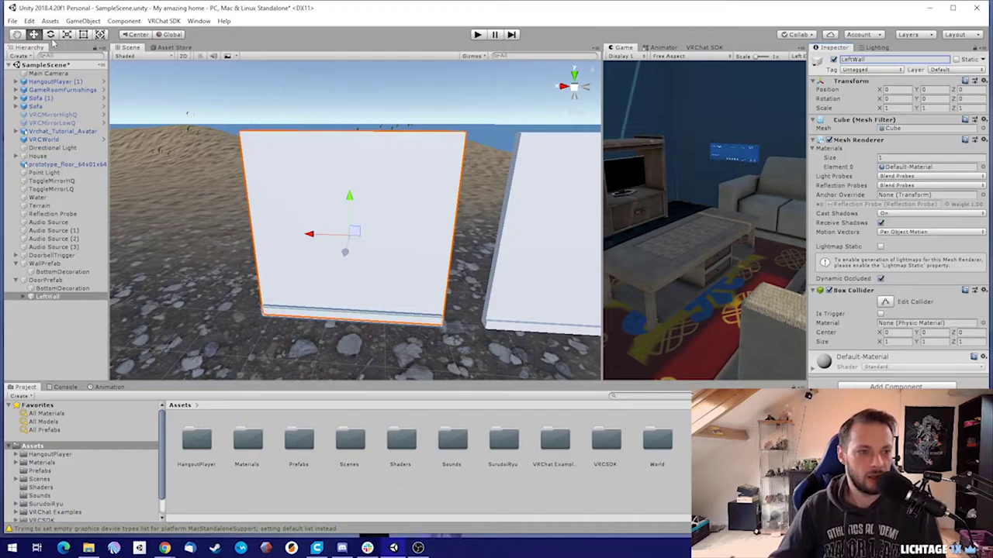
left_click(83, 34)
left_click_drag(458, 189, 308, 194)
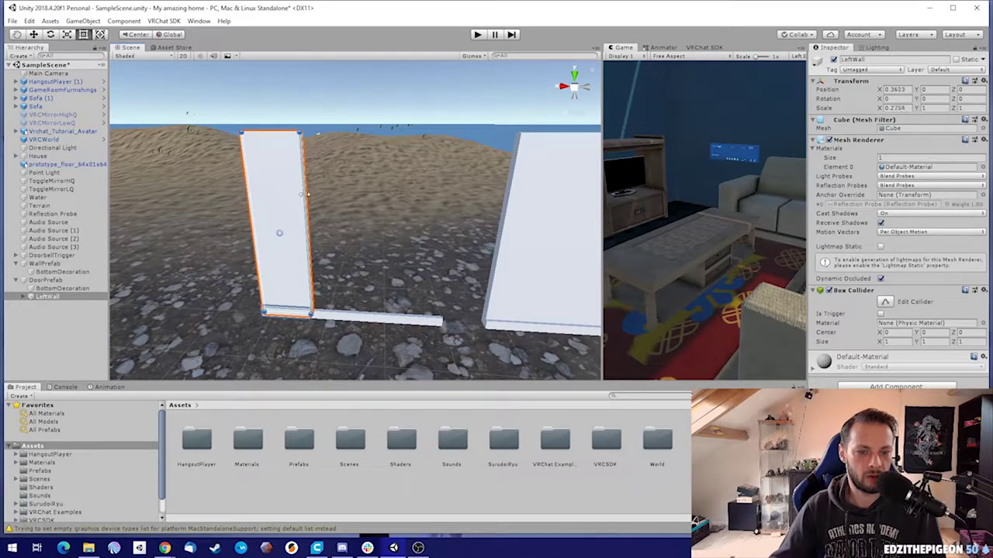
- Duplicate LeftWall inside DoorPrefab and rename the copy as RightWall
left_click(48, 298)
key("ctrl+d")
left_click(70, 306)
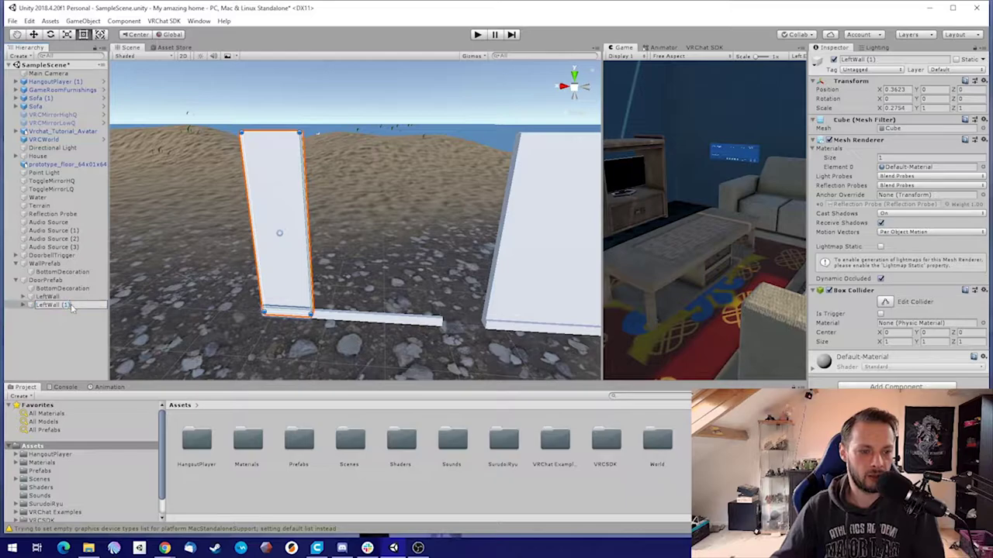
key("BackSpace")
key("BackSpace")
key("BackSpace")
key("BackSpace")
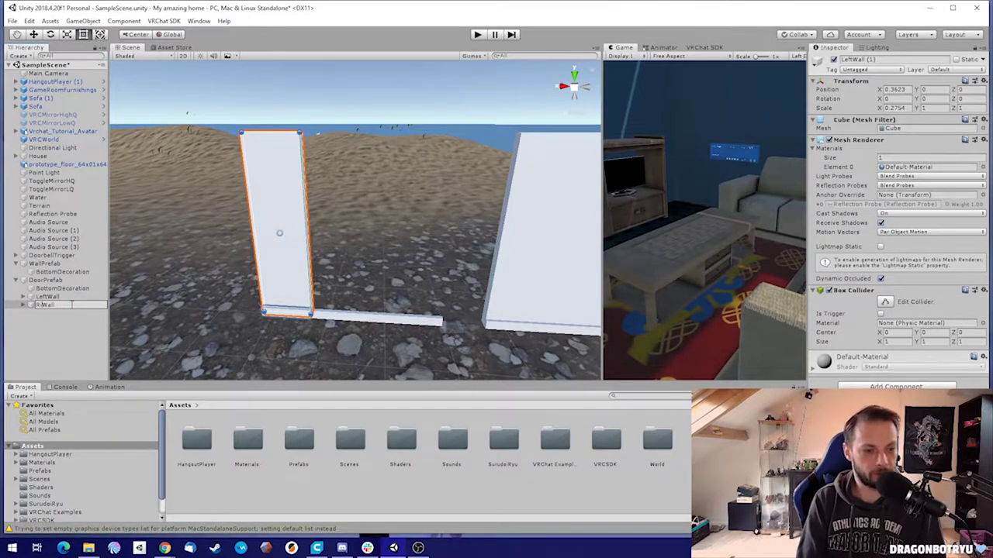
key("Return")
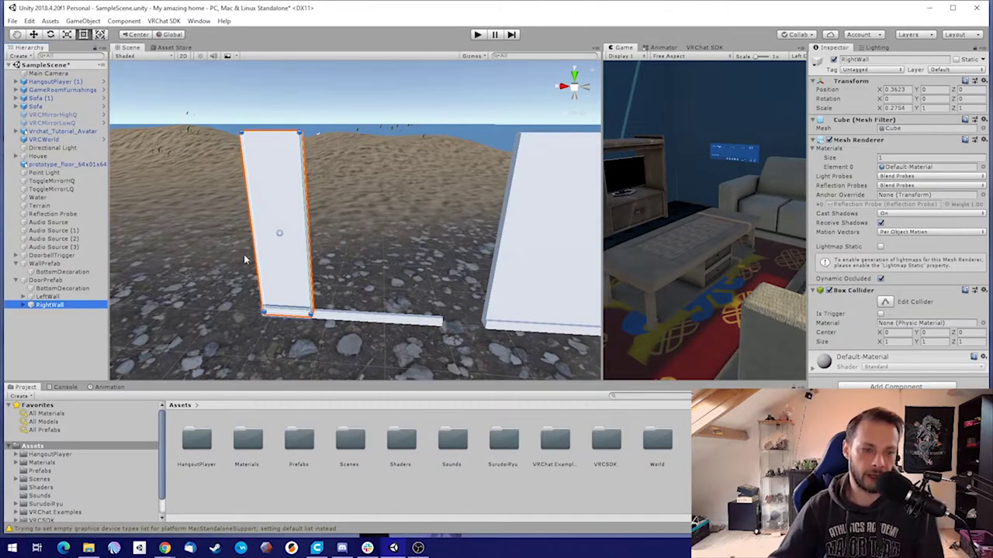
- Move RightWall to the opposite end of the door's bottom strip and snap its lower corner there, at X position -0.3623
right_click_drag(339, 205, 342, 206)
key("w")
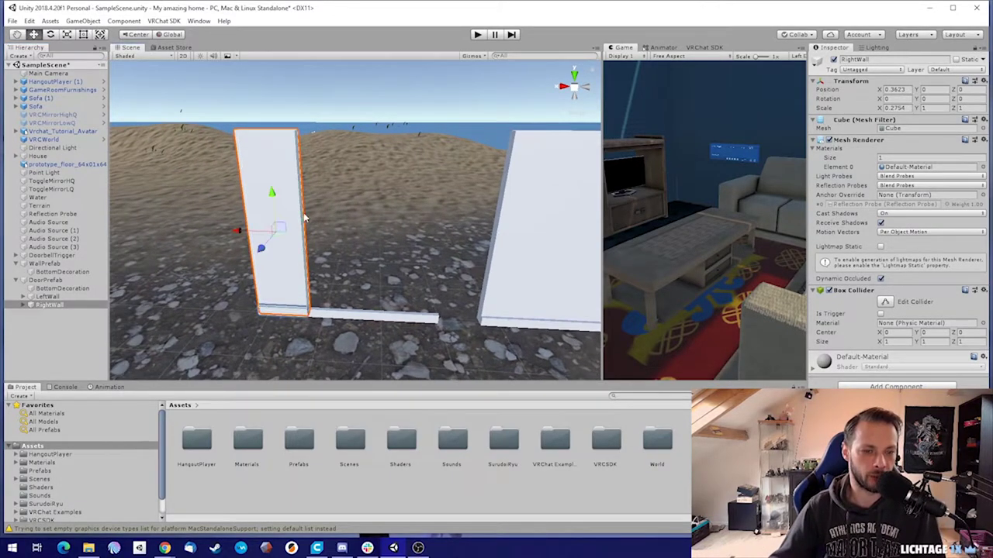
left_click_drag(240, 232, 366, 237)
right_click_drag(448, 247, 315, 265)
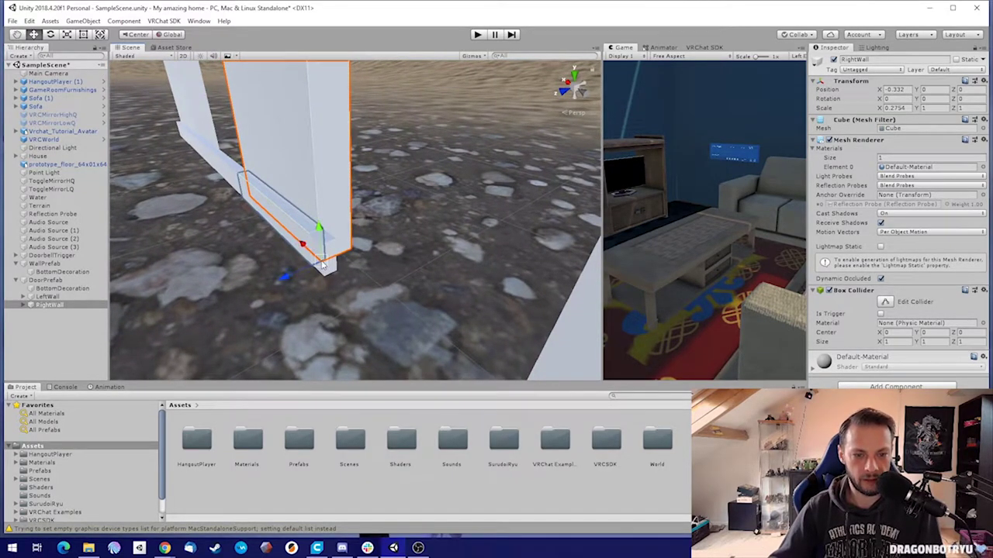
left_click_drag(324, 266, 342, 269)
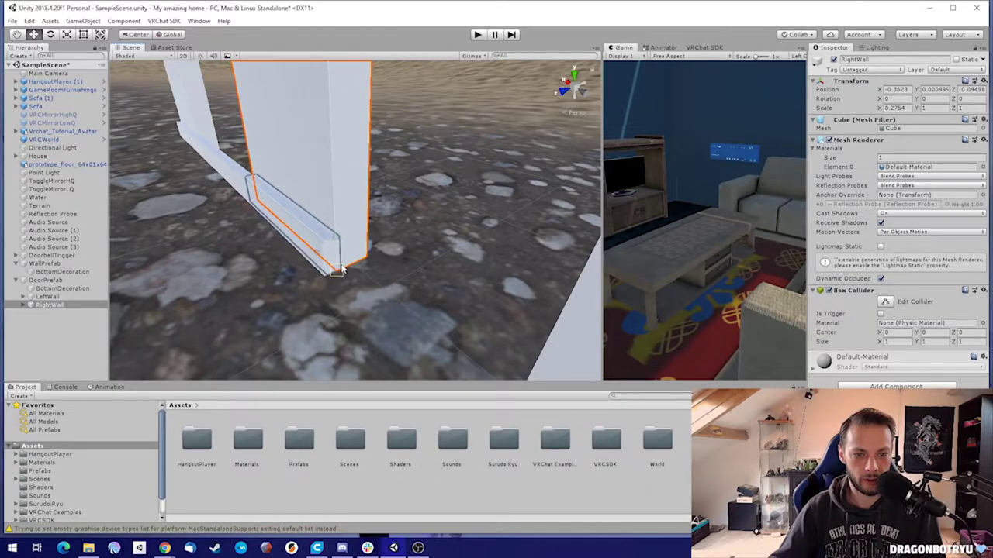
- Snap LeftWall's lower corner against the bottom strip at its end of DoorPrefab
left_click_drag(217, 235, 465, 214, "alt")
right_click_drag(465, 214, 426, 293)
left_click(432, 279)
key("f")
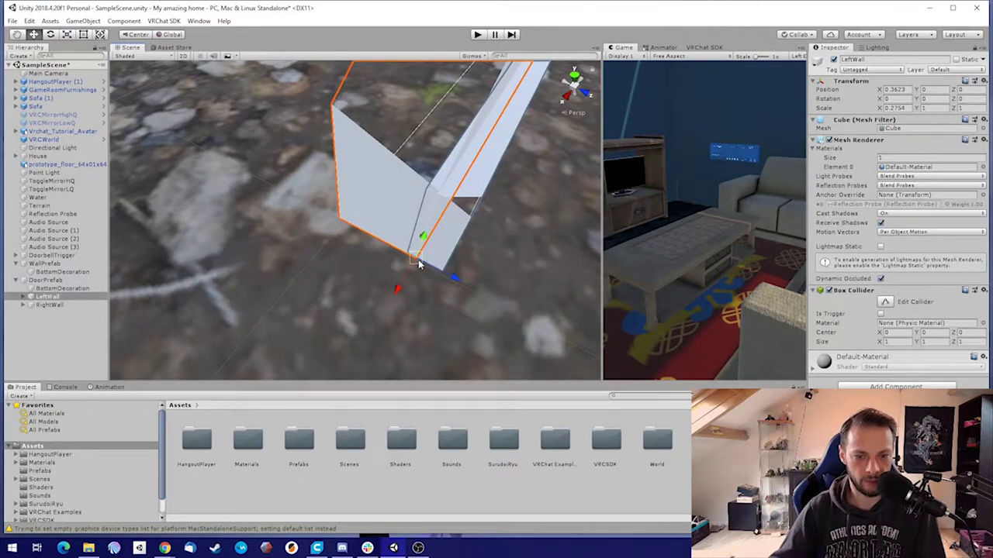
left_click_drag(419, 264, 407, 255)
- Snap WallPrefab's BottomDecoration to the wall's lower corner, at Y position -0.475 and Z position about 0.695
right_click_drag(408, 255, 363, 274)
left_click(354, 260)
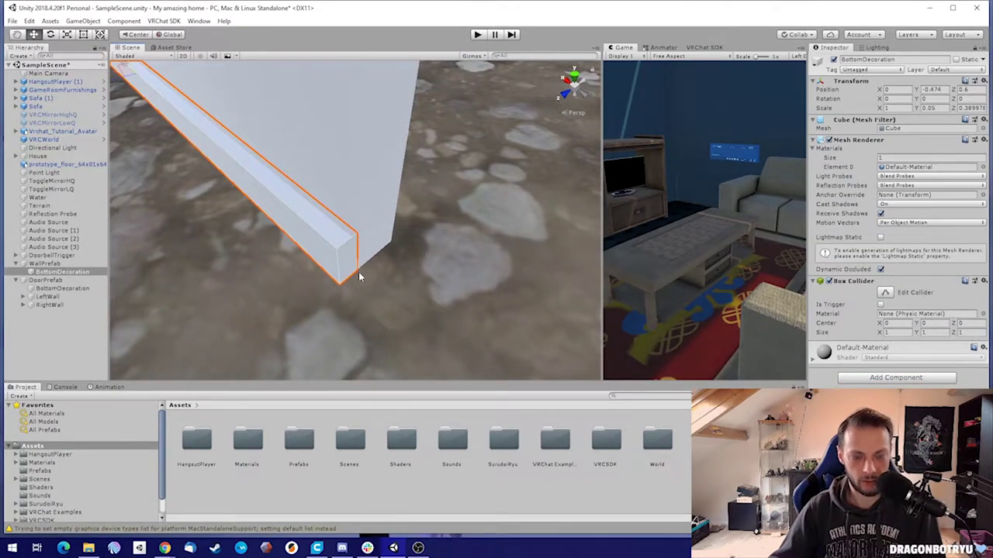
left_click_drag(358, 273, 348, 275)
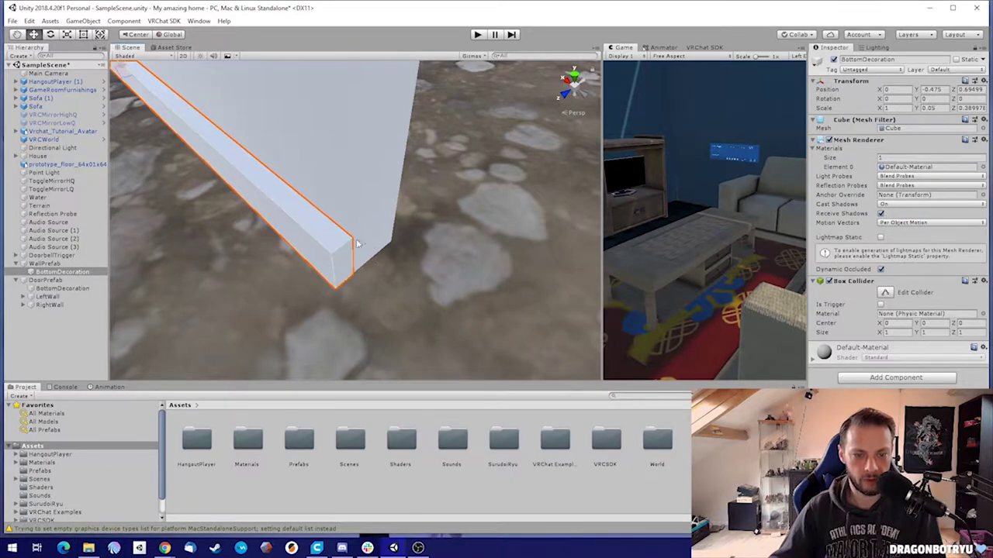
key("s")
right_click_drag(358, 242, 352, 149)
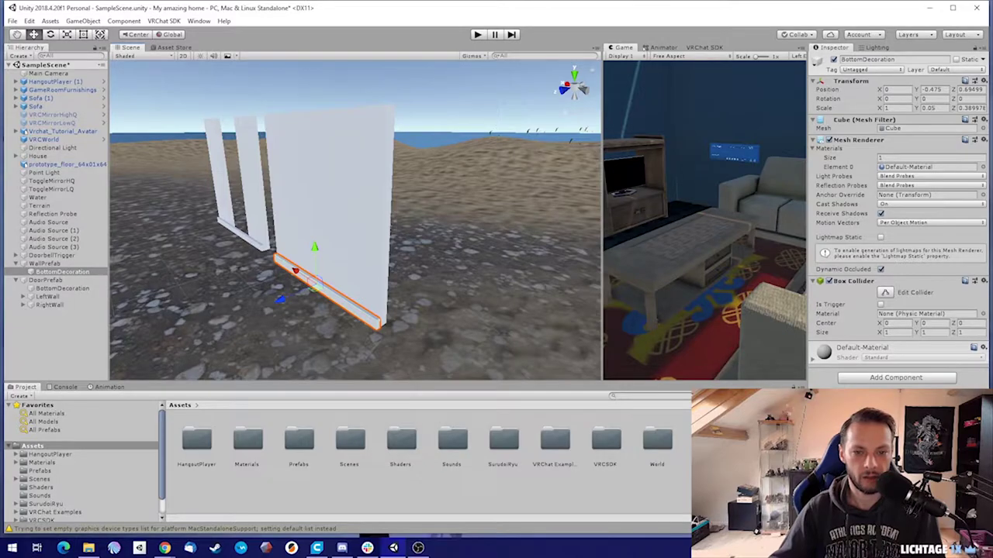
right_click_drag(342, 269, 436, 272)
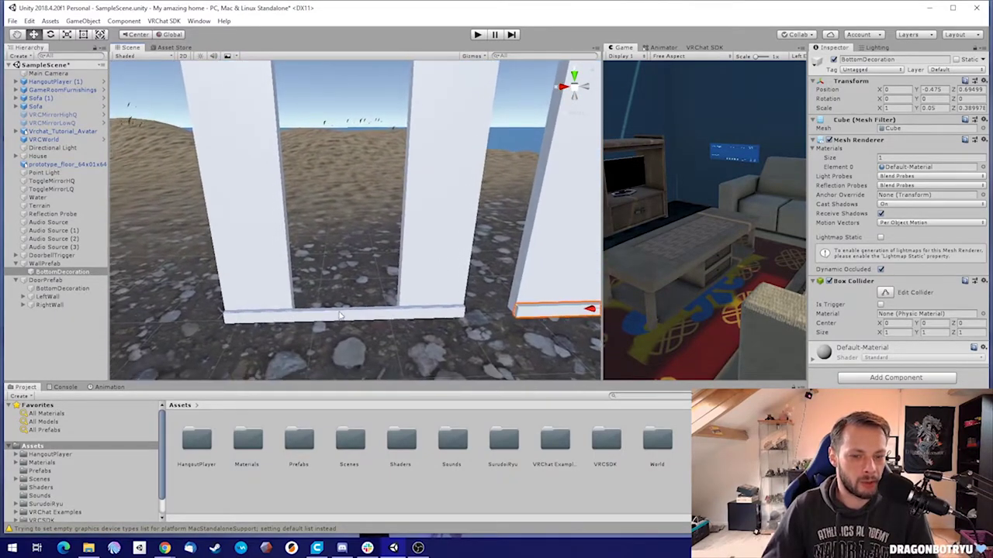
- Duplicate DoorPrefab's BottomDecoration and rename the original strip as BottomDecorationLeft
left_click(353, 315)
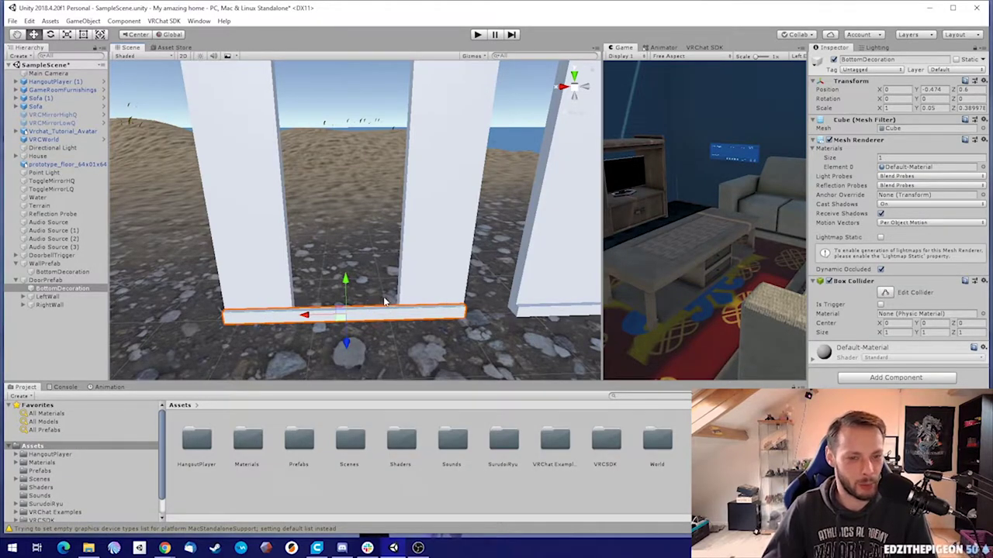
left_click(52, 290)
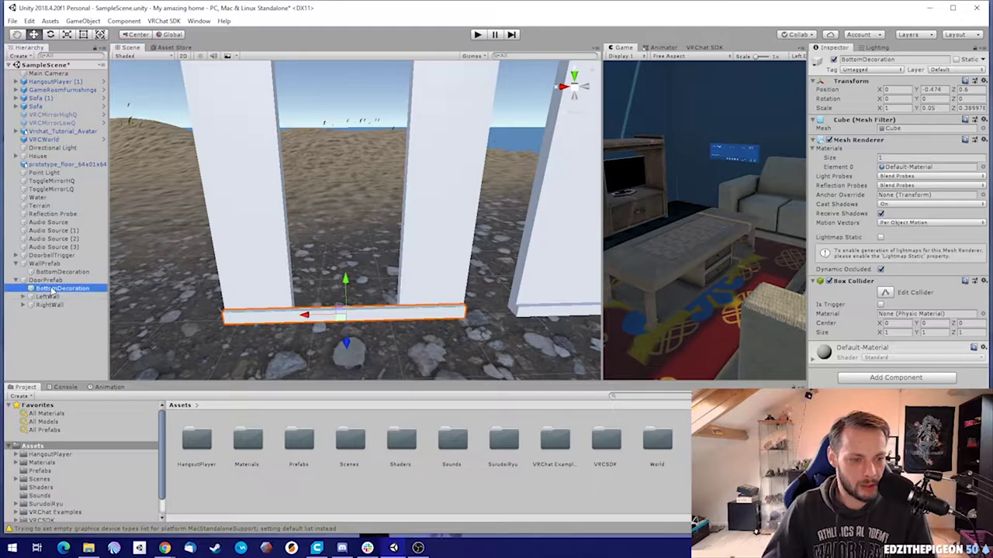
key("ctrl+d")
left_click(62, 288)
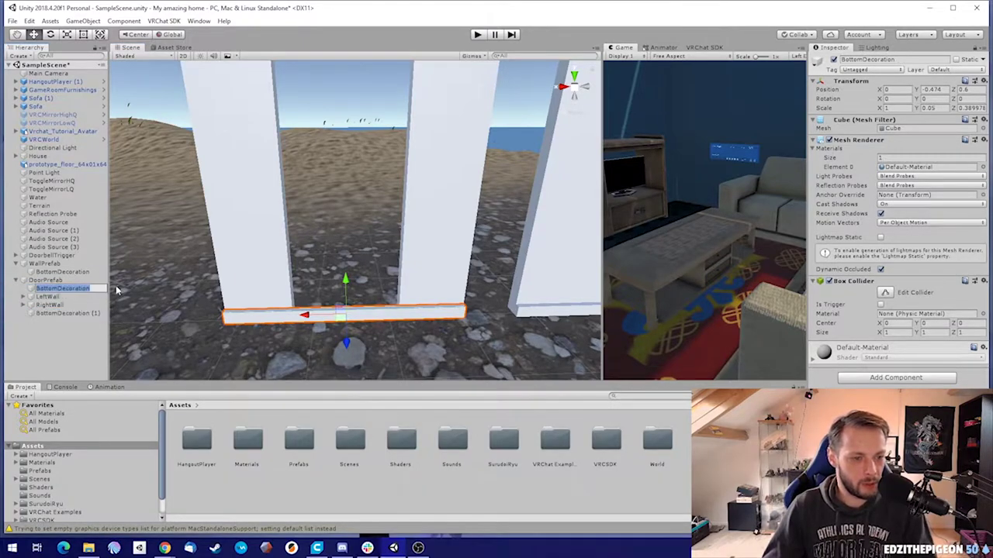
key("F2")
type("Left")
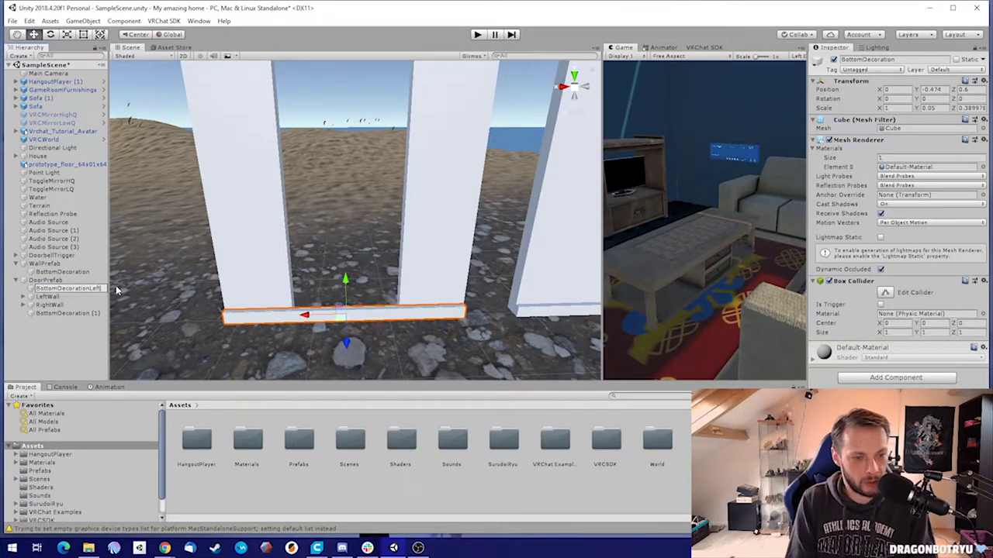
key("Return")
- Rename the duplicated bottom strip as BottomDecorationRight
left_click(68, 314)
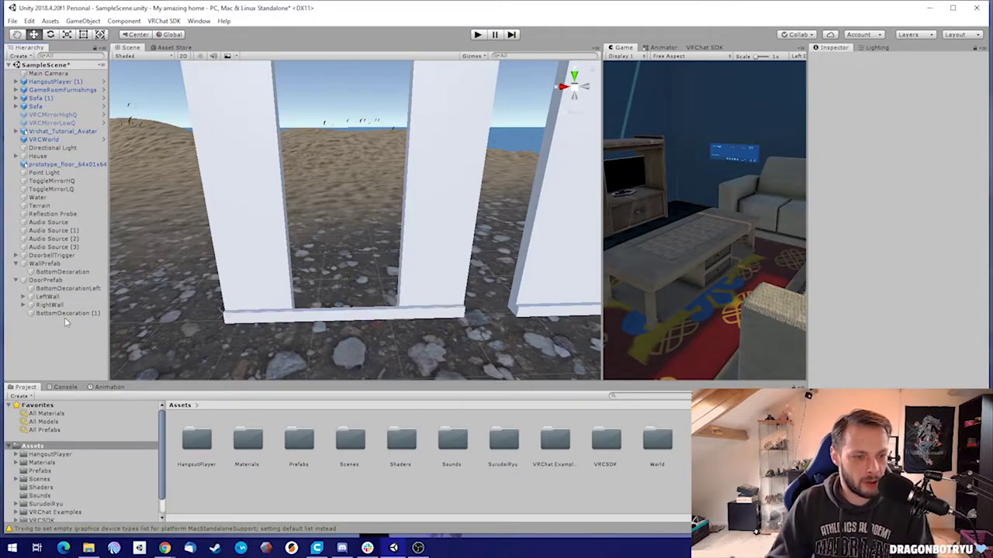
key("F2")
key("End")
key("BackSpace")
key("BackSpace")
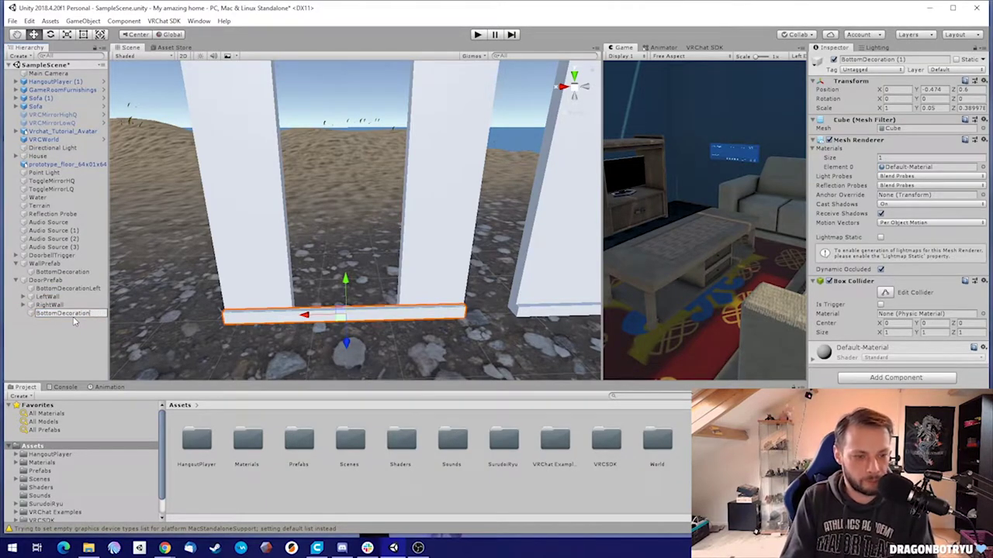
type("Right")
key("Return")
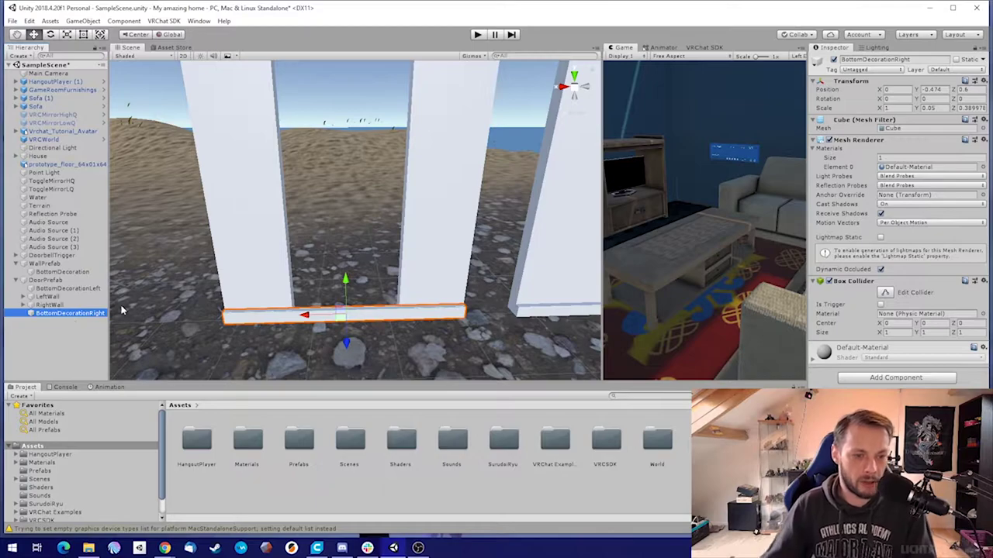
- Shrink BottomDecorationLeft and BottomDecorationRight to the widths of their door walls, giving the right strip X scale 0.2761 and X position -0.3619
left_click(93, 289)
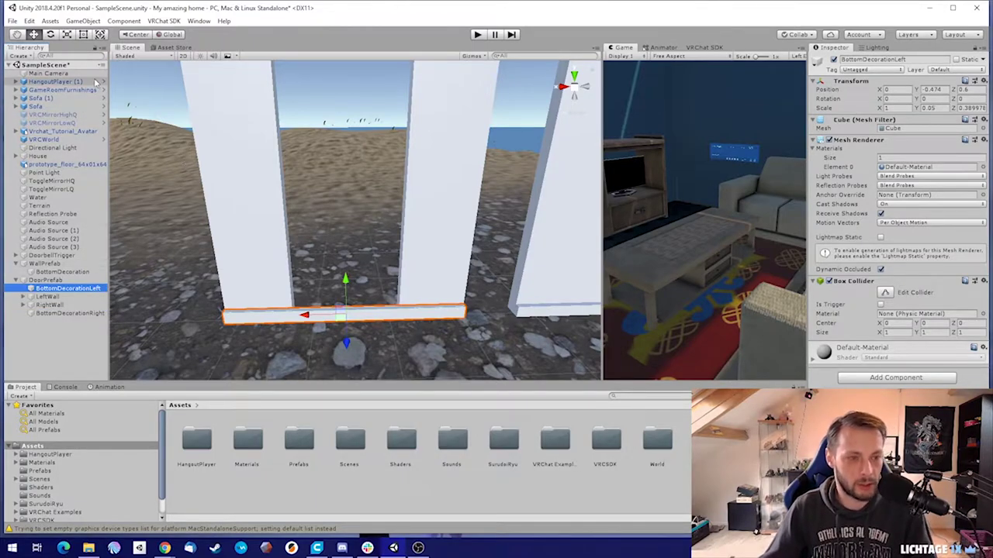
left_click(84, 35)
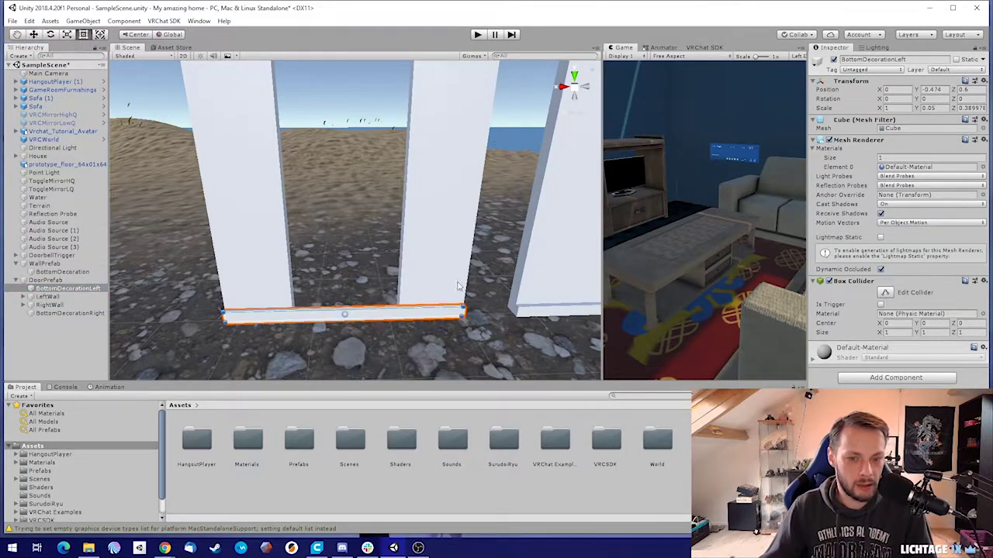
left_click_drag(460, 311, 291, 307)
left_click(313, 318)
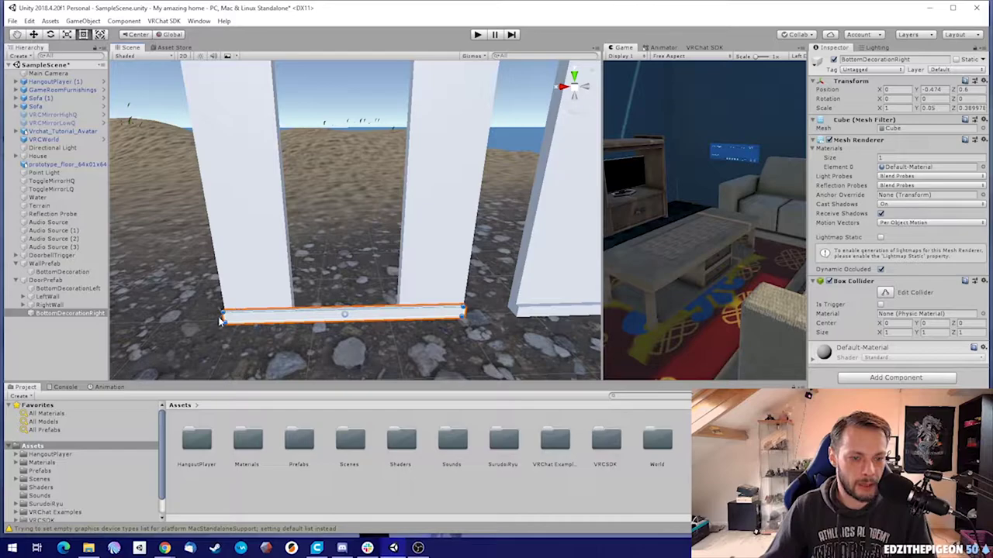
left_click_drag(222, 317, 400, 314)
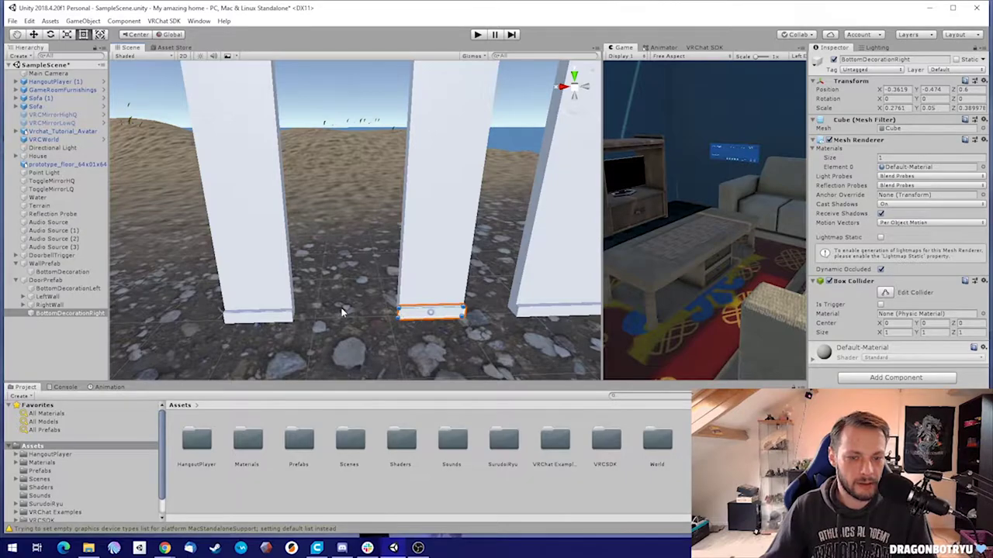
right_click_drag(342, 312, 376, 318)
key("w")
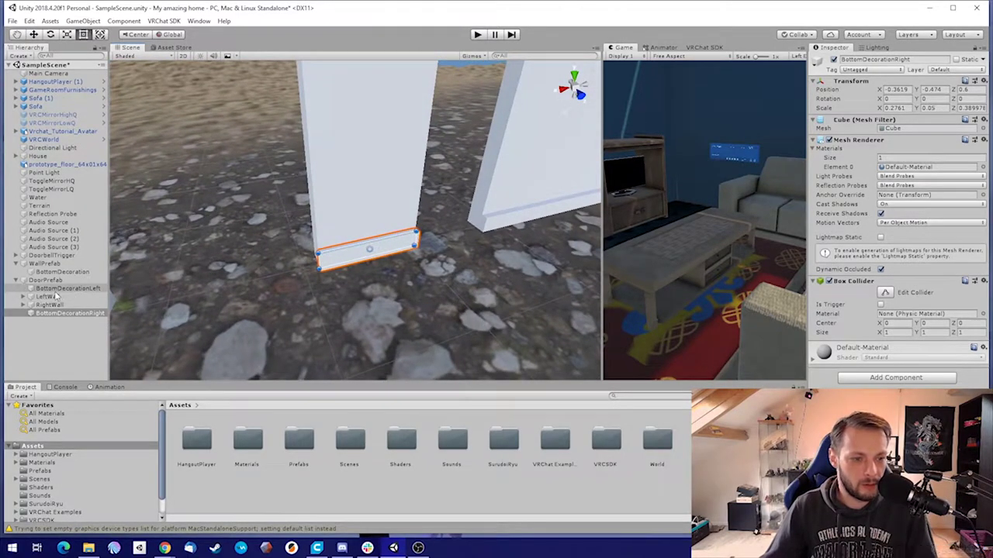
- Check that LeftWall has its own BottomDecoration, and delete BottomDecorationLeft and BottomDecorationRight from DoorPrefab
left_click(48, 296)
key("Right")
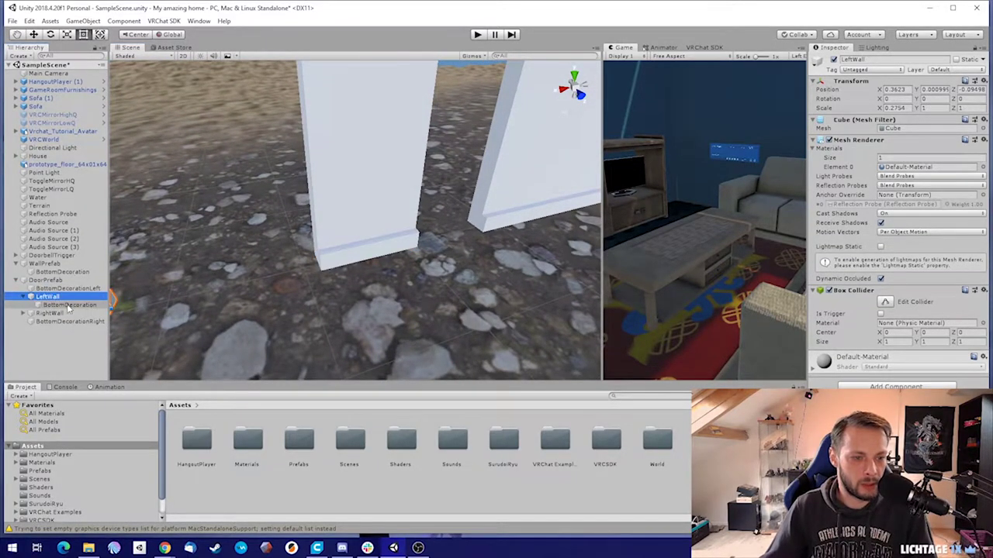
left_click(68, 305)
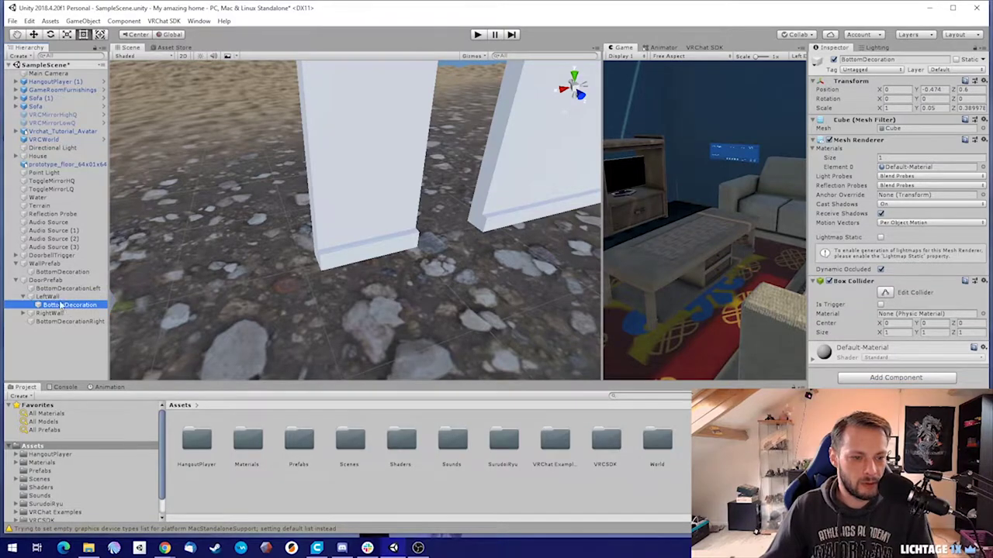
key("f")
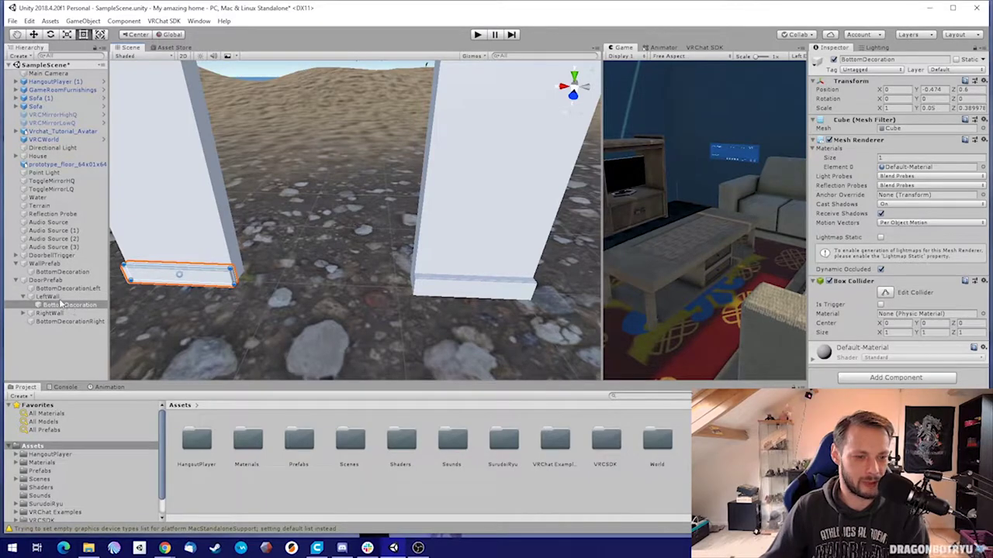
left_click(67, 289)
key("Delete")
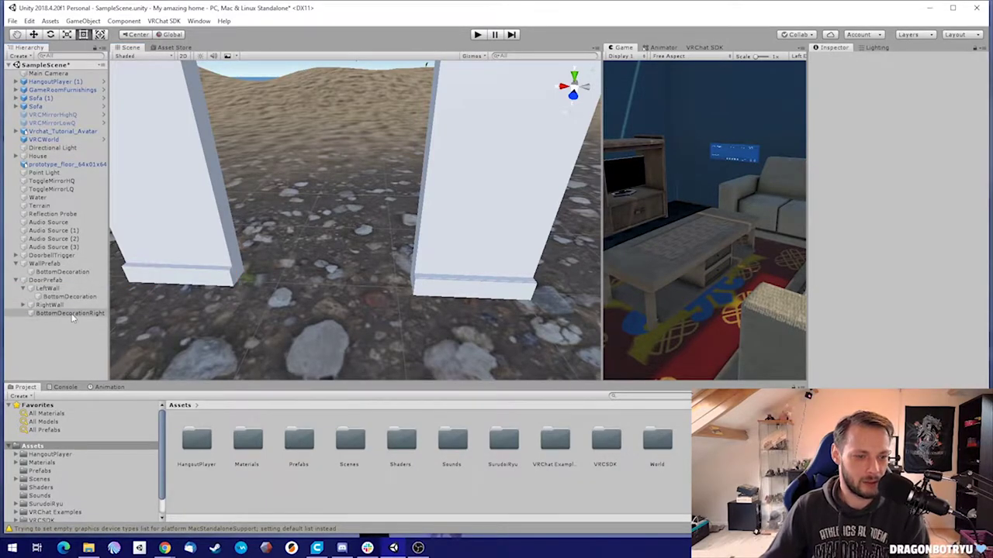
left_click(68, 313)
left_click_drag(68, 314, 52, 302)
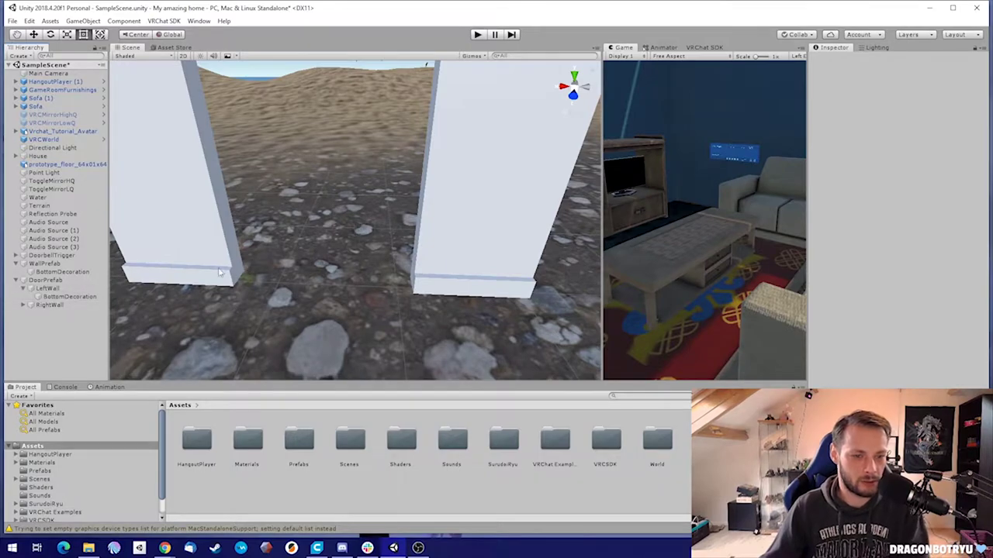
- Inspect the wall and door pieces with their bottom trim from the front
key("s")
right_click_drag(315, 252, 254, 133)
key("s")
key("w")
left_click(49, 281)
left_click(48, 287)
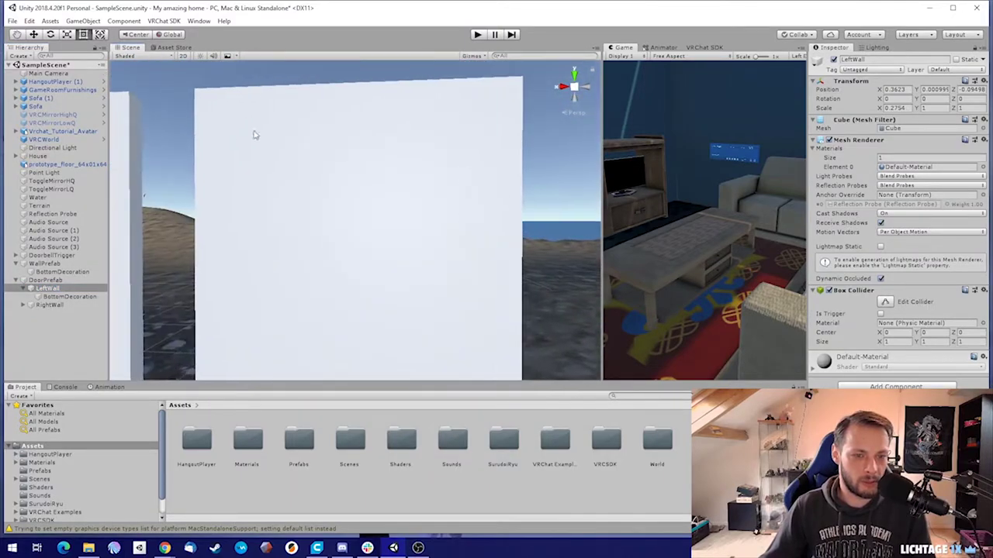
right_click_drag(266, 98, 269, 127)
key("s")
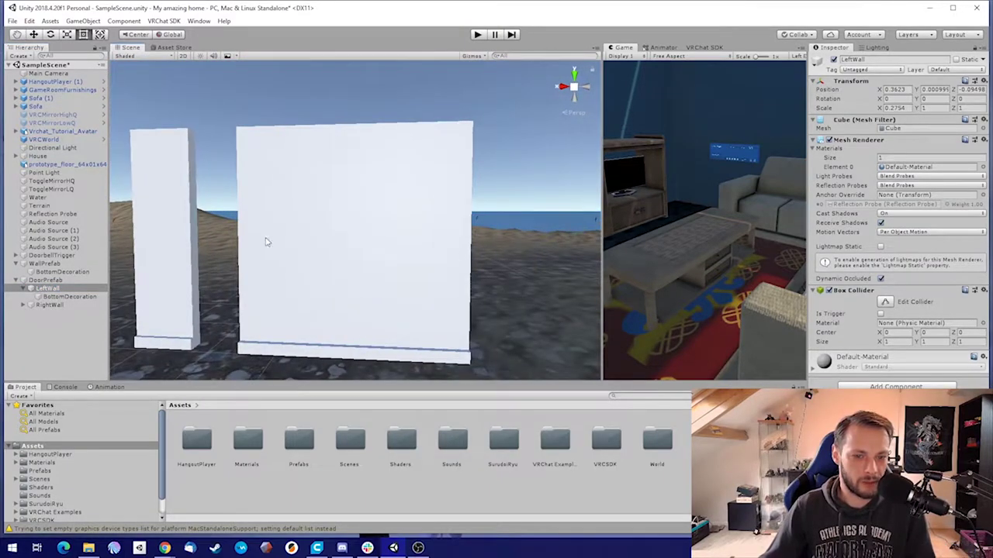
left_click(265, 242)
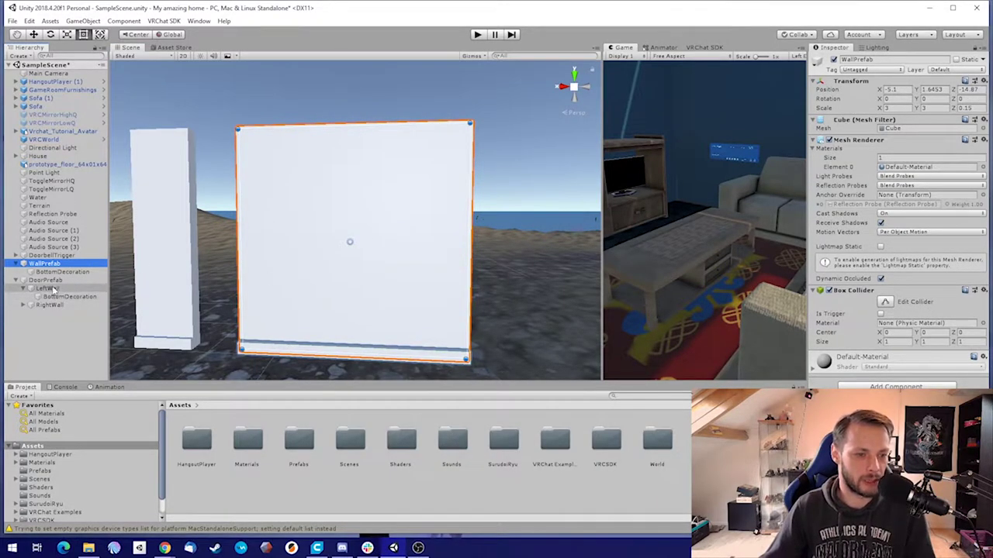
right_click_drag(307, 297, 342, 281)
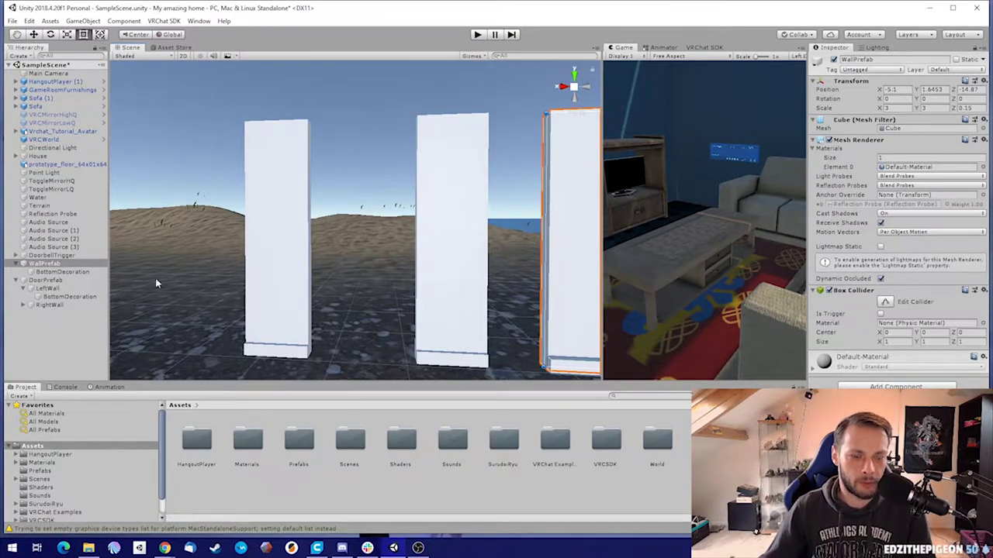
right_click(51, 266)
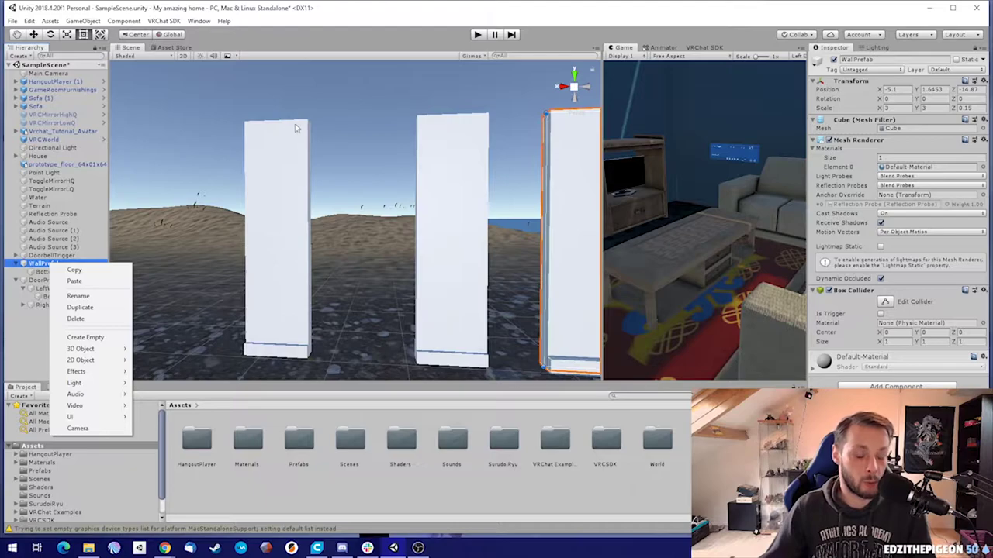
mouse_move(326, 188)
right_mouse_down()
mouse_move(349, 195)
mouse_move(317, 201)
right_mouse_up()
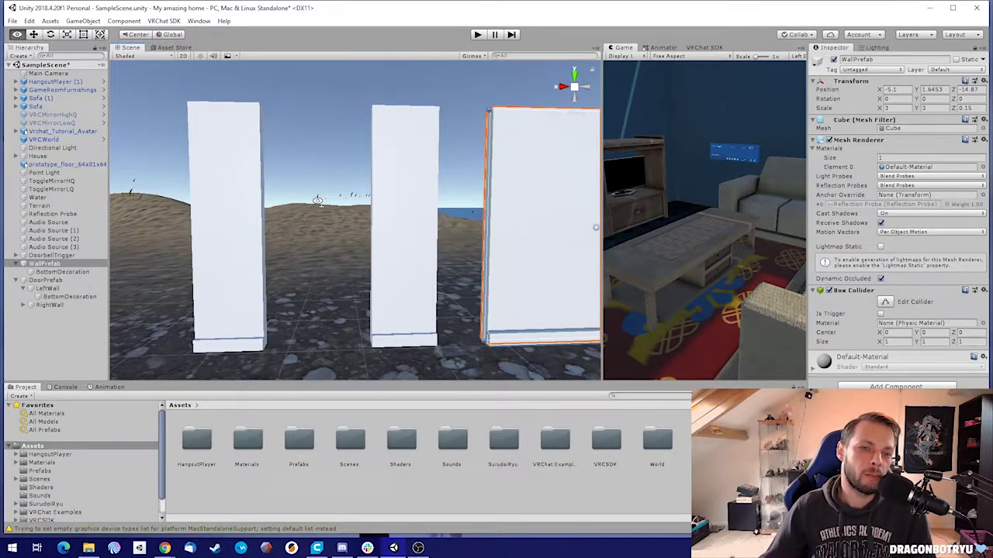
mouse_move(317, 202)
right_mouse_down()
mouse_move(290, 204)
mouse_move(308, 205)
right_mouse_up()
key("w")
key("a")
key("d")
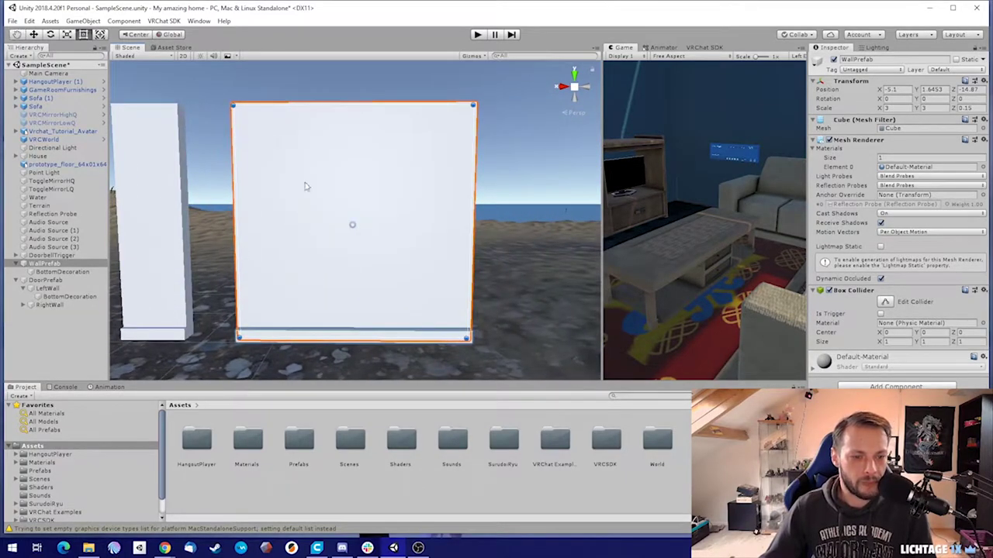
- Duplicate WallPrefab and rename the original as WallBottomPrefab
left_click(51, 256)
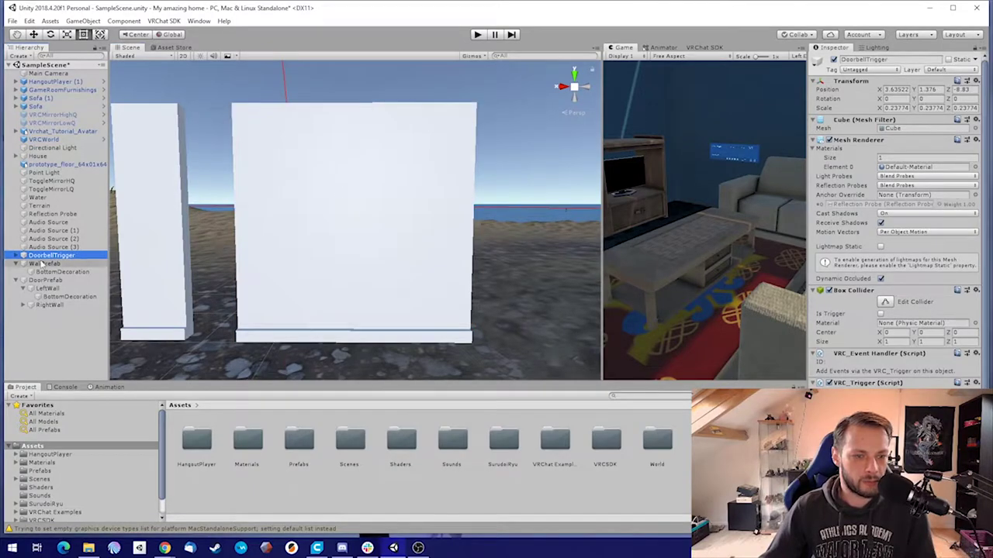
left_click(16, 281)
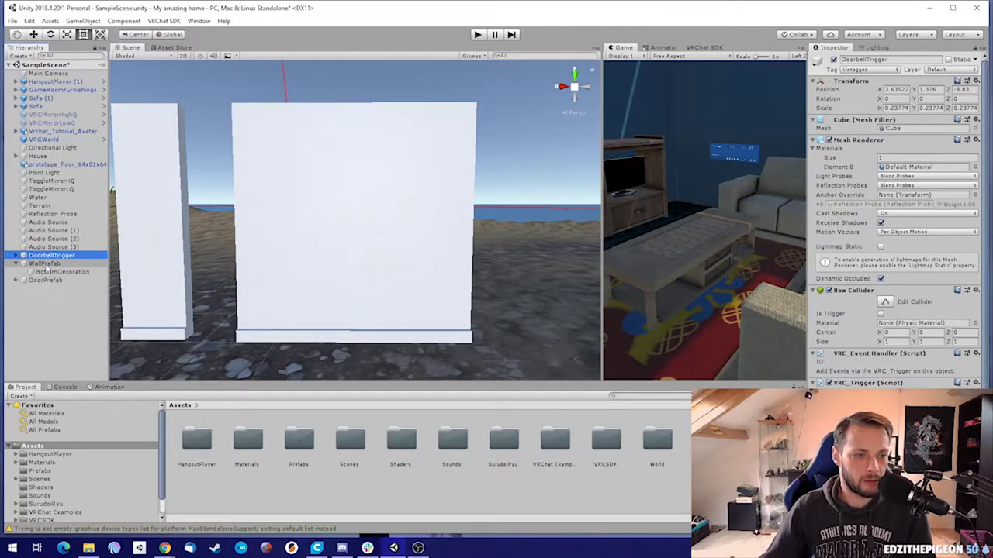
left_click(46, 264)
key("s")
right_click_drag(376, 199, 379, 239)
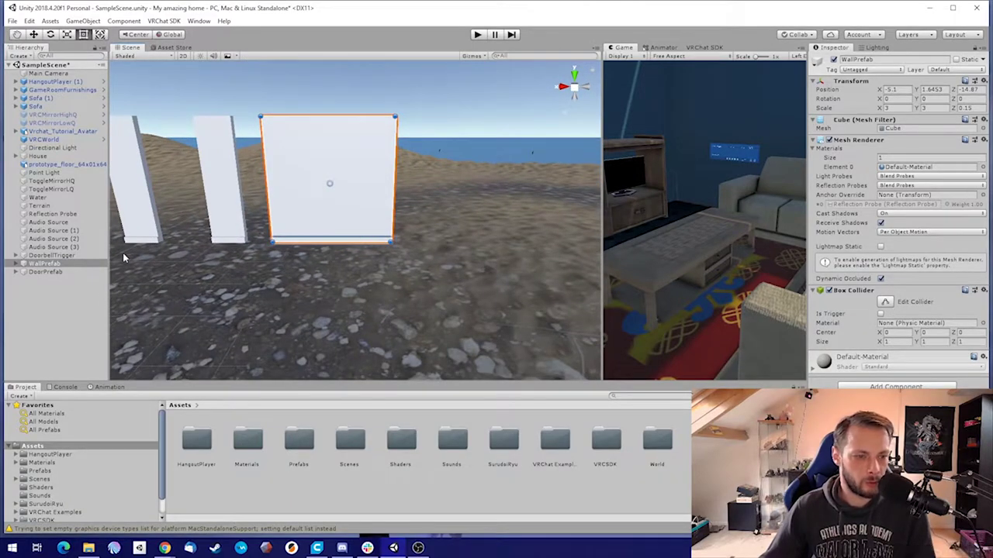
key("ctrl+d")
left_click_drag(63, 284, 45, 268)
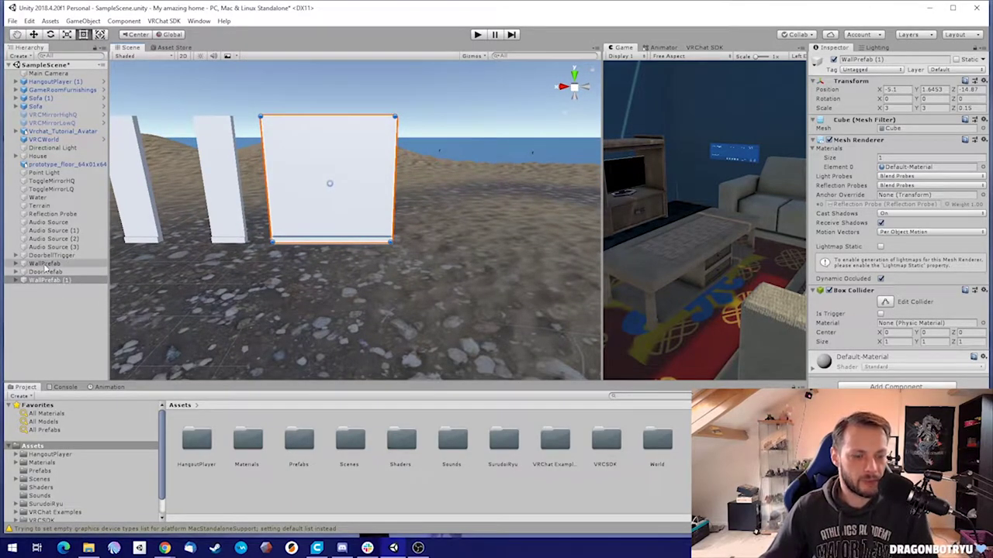
left_click(55, 264)
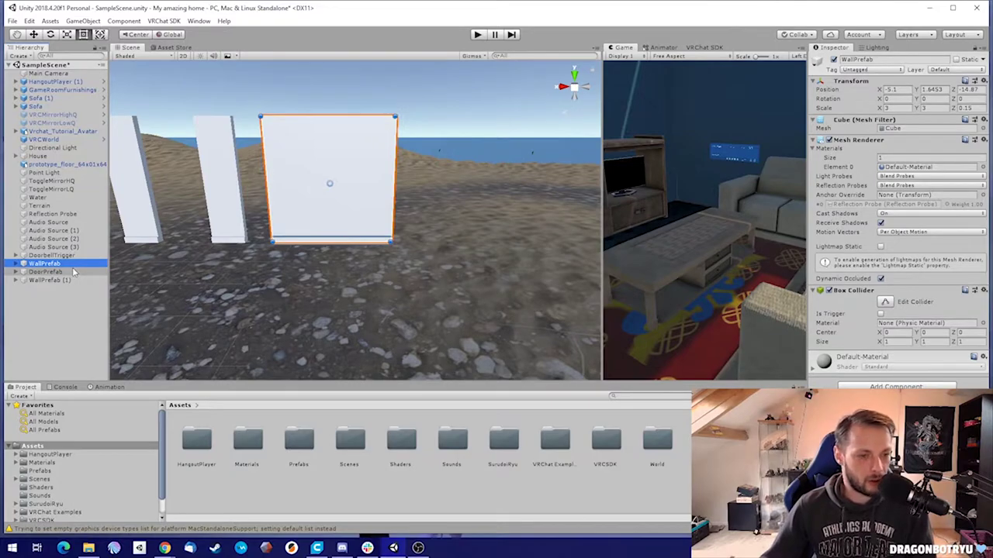
left_click(89, 267)
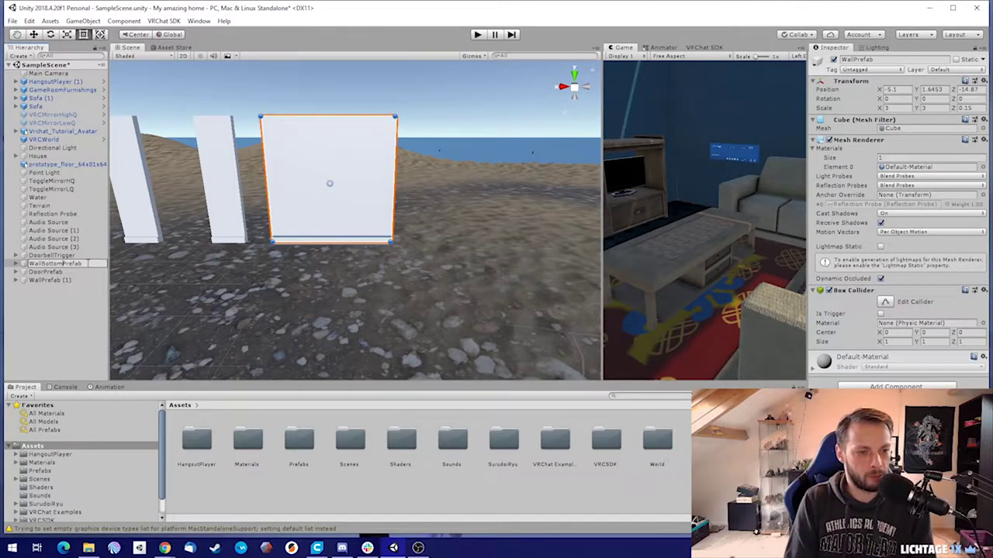
key("Return")
- Move the wall copy beside the original to X position -8.54 and rename it as TopPrefab
left_click(50, 280)
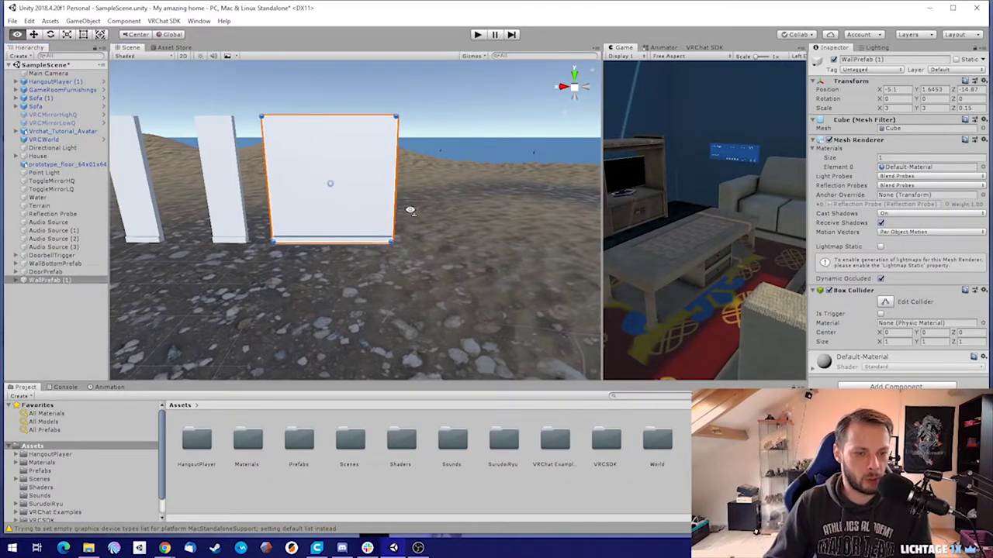
right_click_drag(410, 210, 400, 211)
key("w")
left_click_drag(310, 183, 455, 194)
left_click(78, 280)
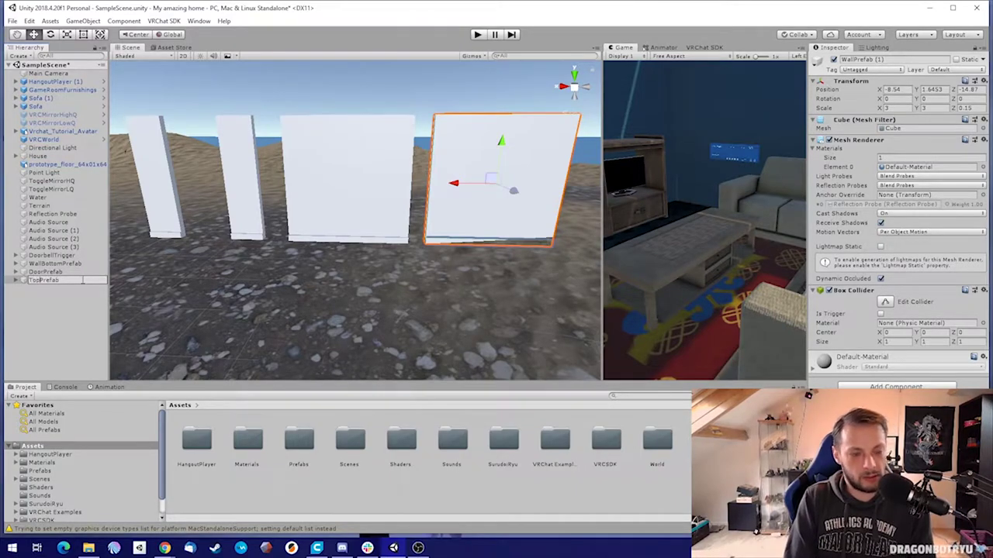
key("Return")
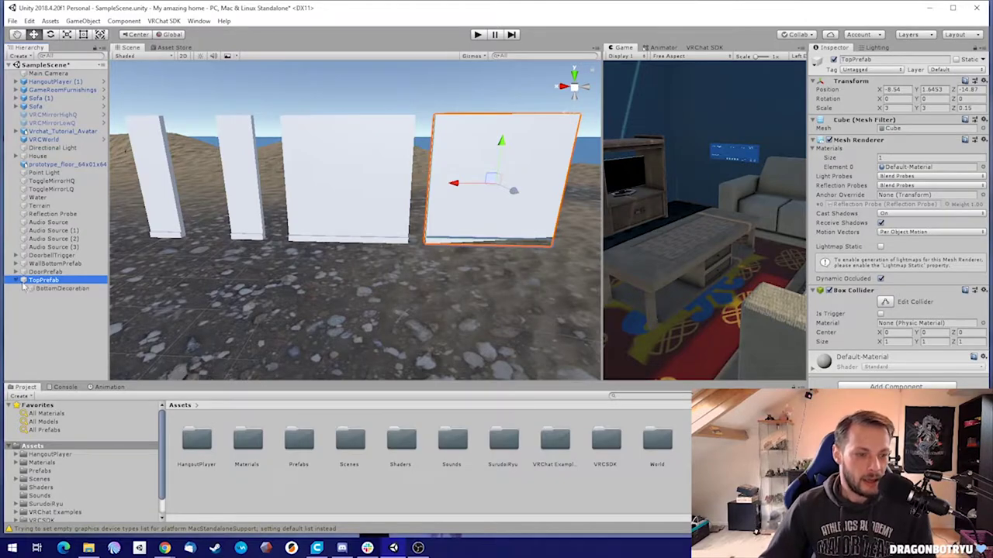
- Delete BottomDecoration from TopPrefab and select the remaining plain wall
left_click(54, 289)
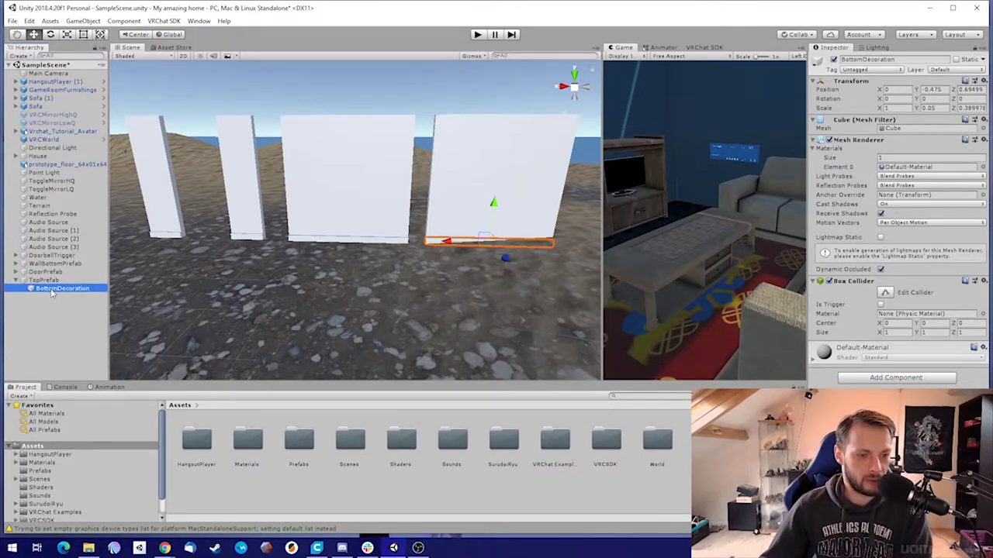
left_click(48, 281)
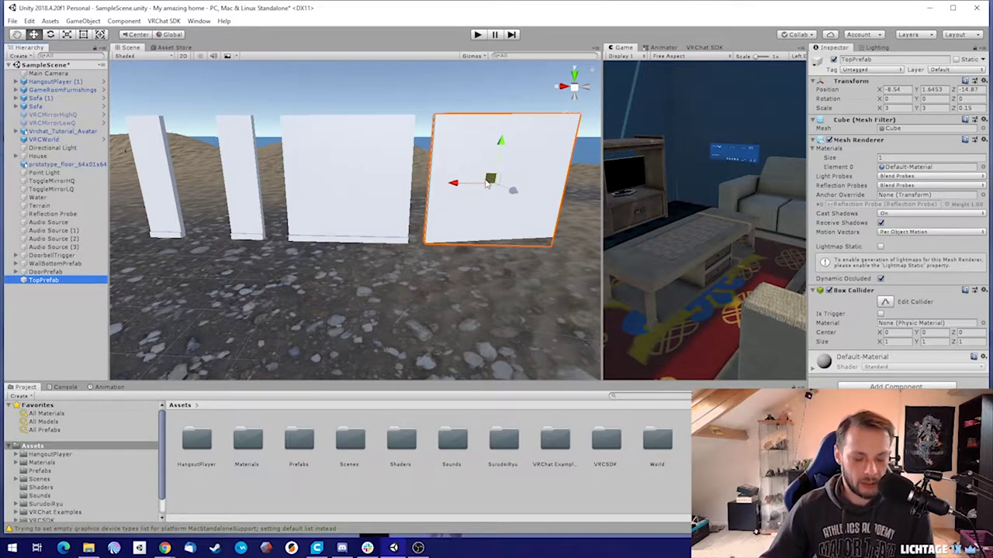
- Try stacking TopPrefab directly above WallBottomPrefab, and undo the moves
left_click_drag(501, 144, 506, 75)
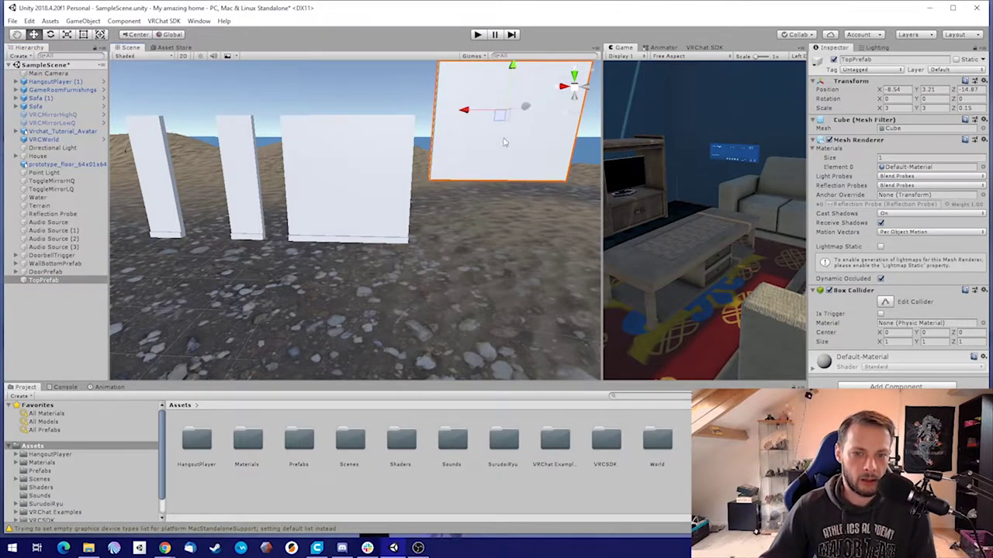
right_click_drag(482, 229, 499, 190)
left_click_drag(463, 148, 463, 90)
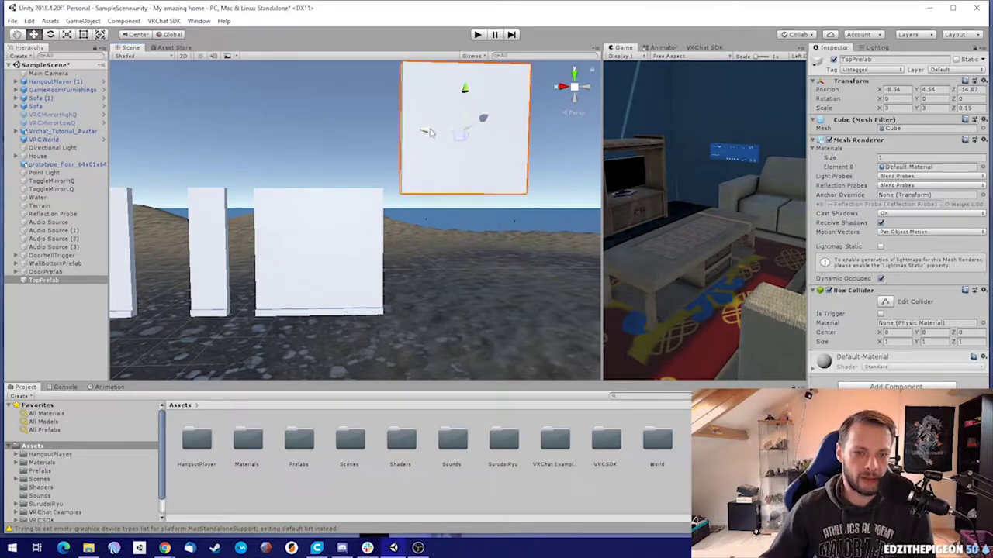
left_click_drag(431, 138, 291, 139)
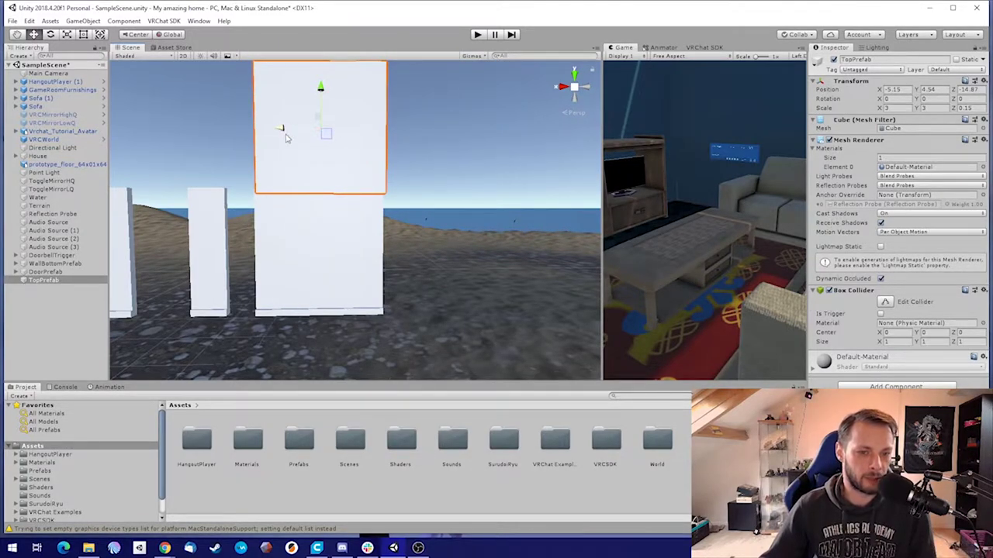
key("ctrl+z")
key("ctrl+z")
key("ctrl+z")
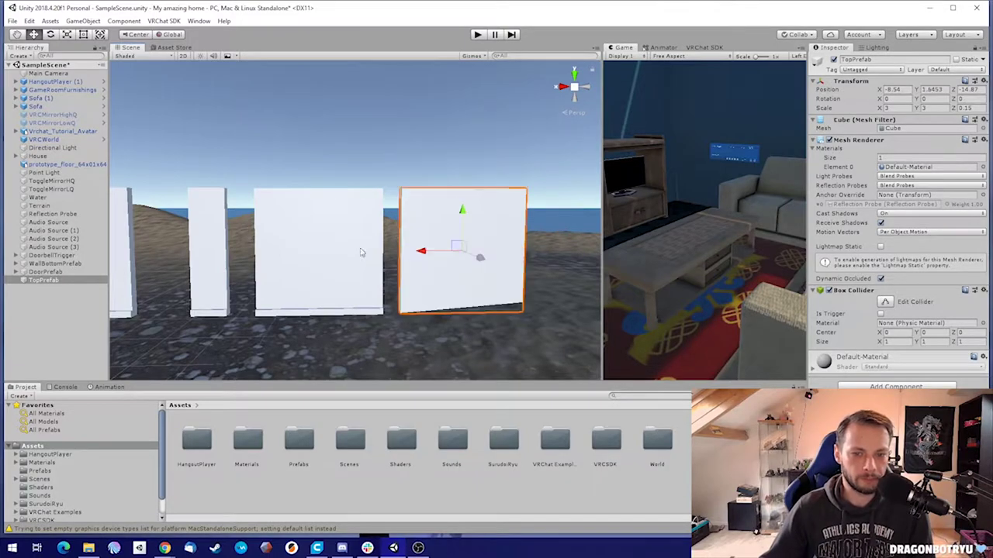
- Duplicate WallBottomPrefab and move the copy past the door pieces to X position 2.5
right_click_drag(454, 149, 390, 157)
left_click_drag(390, 157, 423, 180, "alt")
left_click(335, 225)
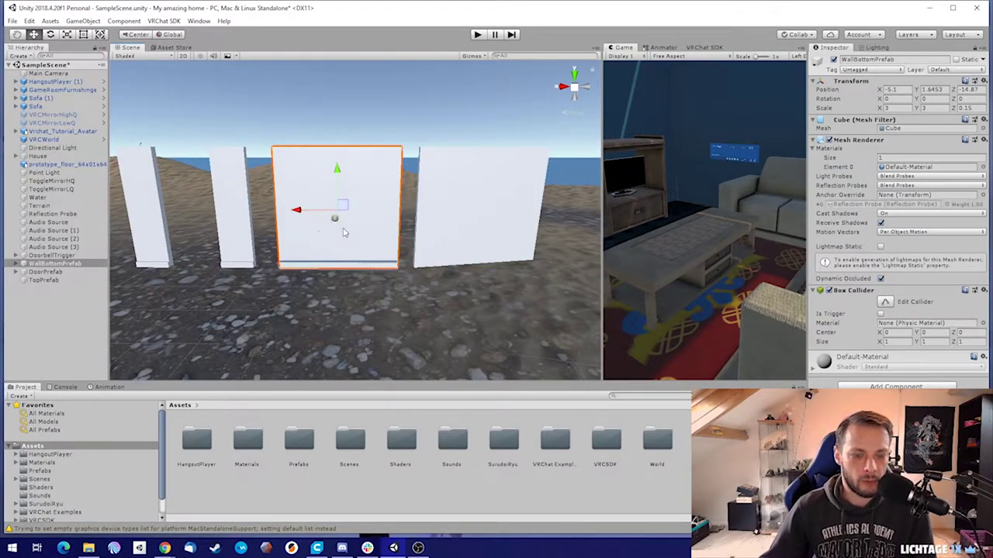
left_click_drag(335, 206, 389, 223, "alt")
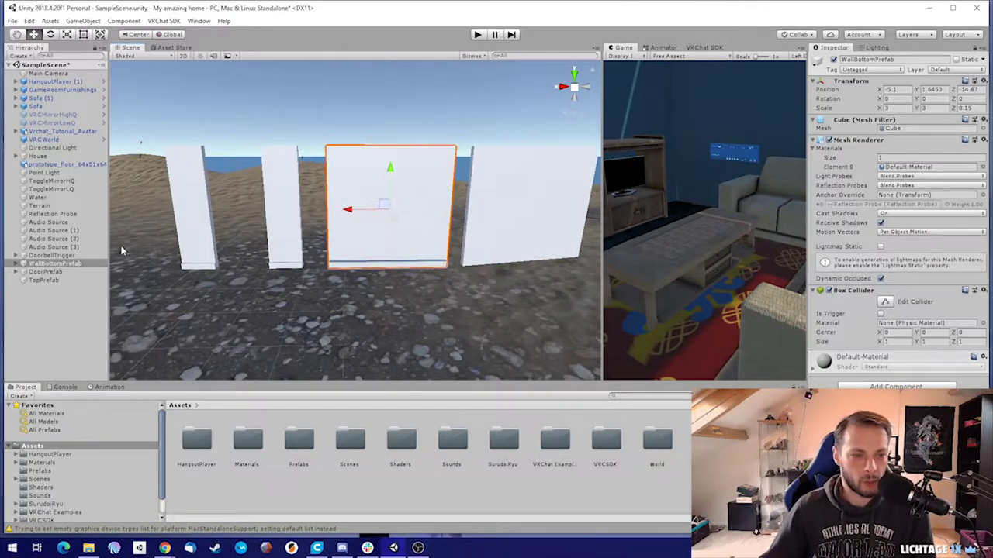
left_click(54, 265)
key("ctrl+d")
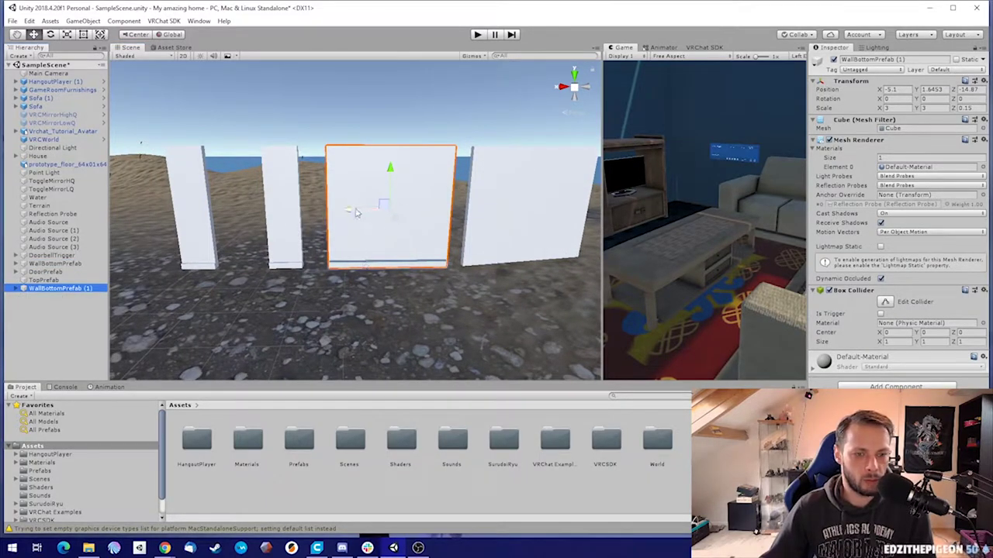
left_click_drag(356, 213, 52, 225)
left_click_drag(334, 251, 361, 227, "alt")
key("f")
- Detach BottomDecoration from the new wall copy so it sits at the root level of the scene
left_click(17, 290)
left_click(51, 297)
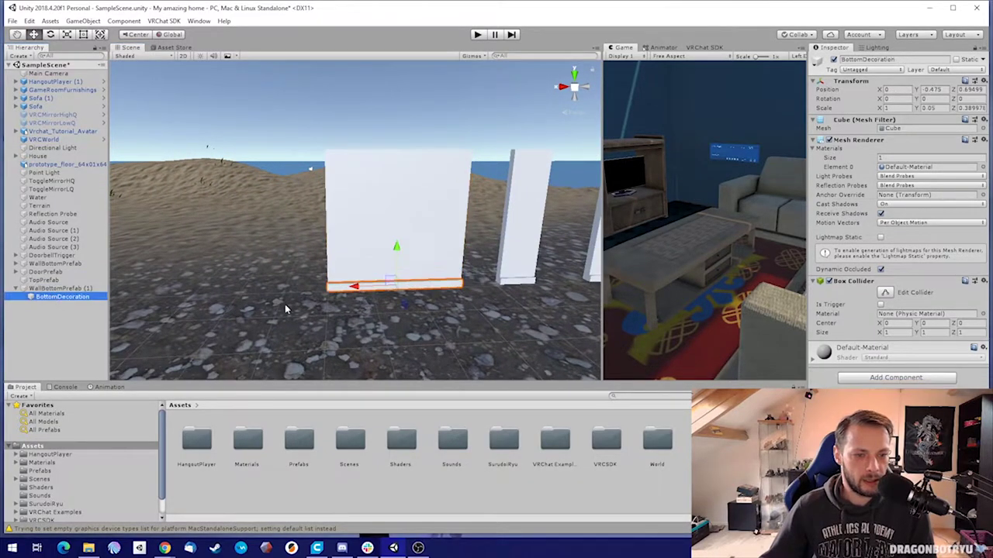
left_click(348, 204)
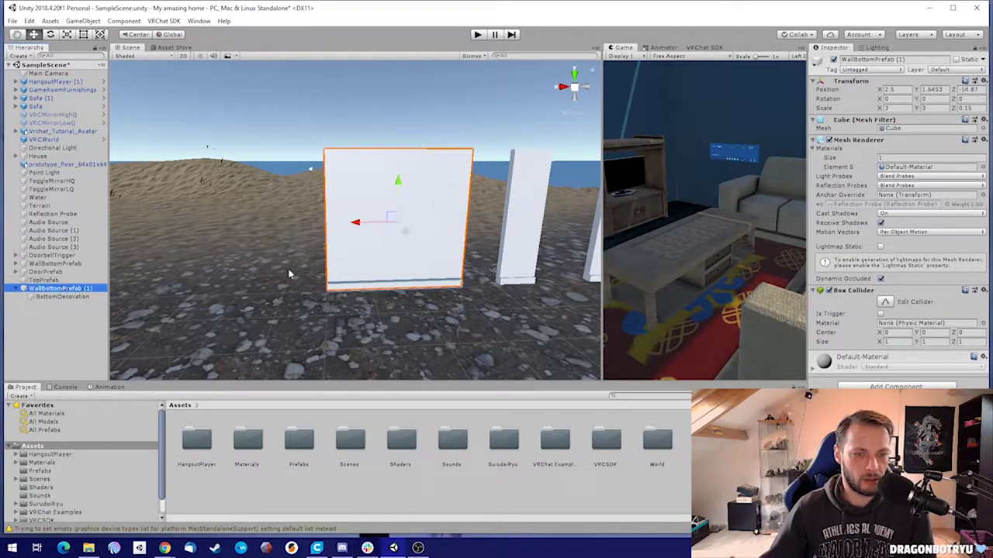
left_click(67, 298)
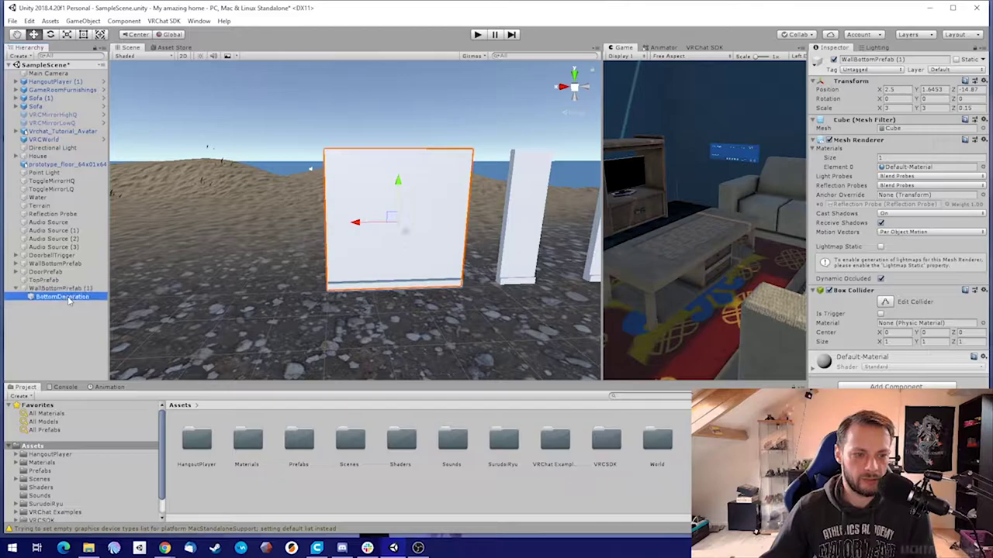
left_click_drag(59, 335, 56, 304)
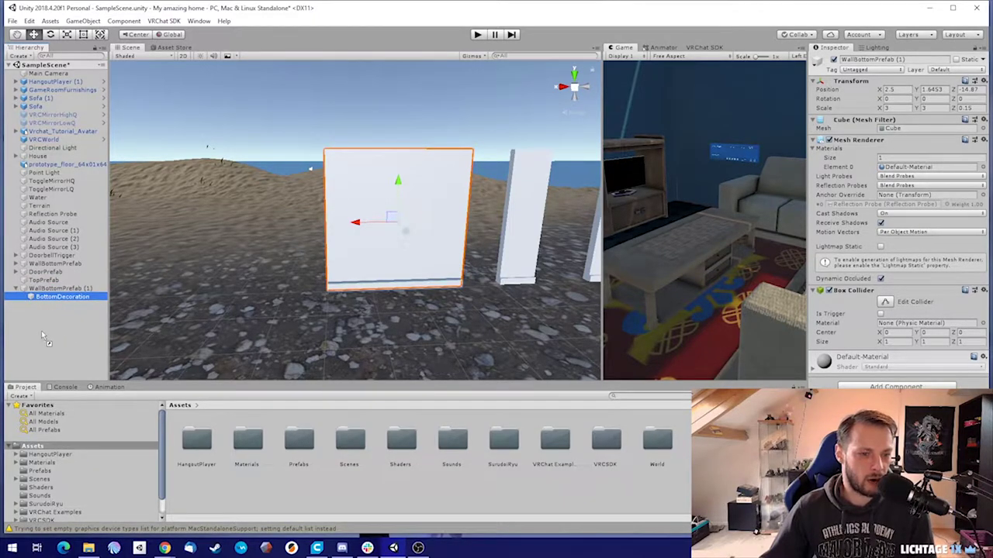
left_click(61, 288)
left_click(67, 35)
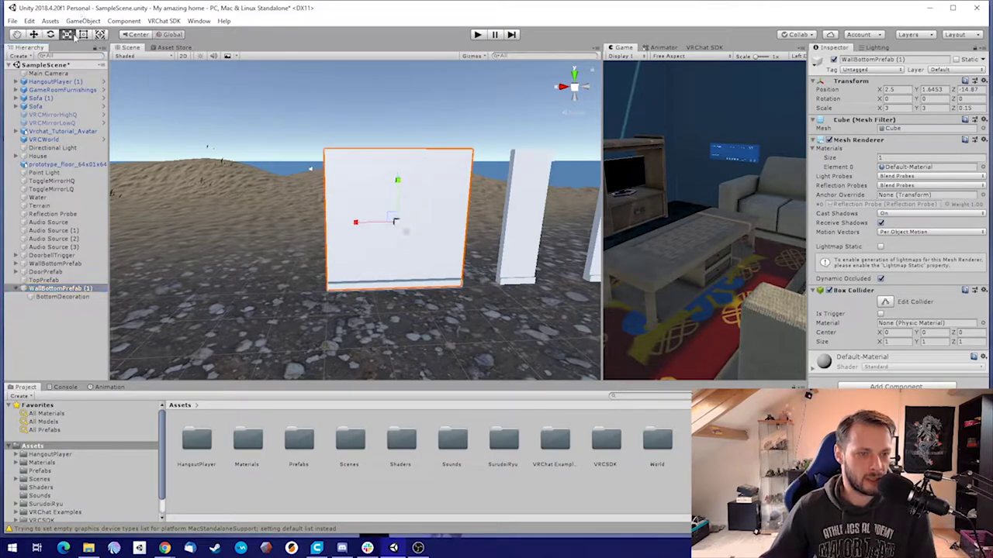
left_click(83, 34)
left_click_drag(392, 149, 422, 148)
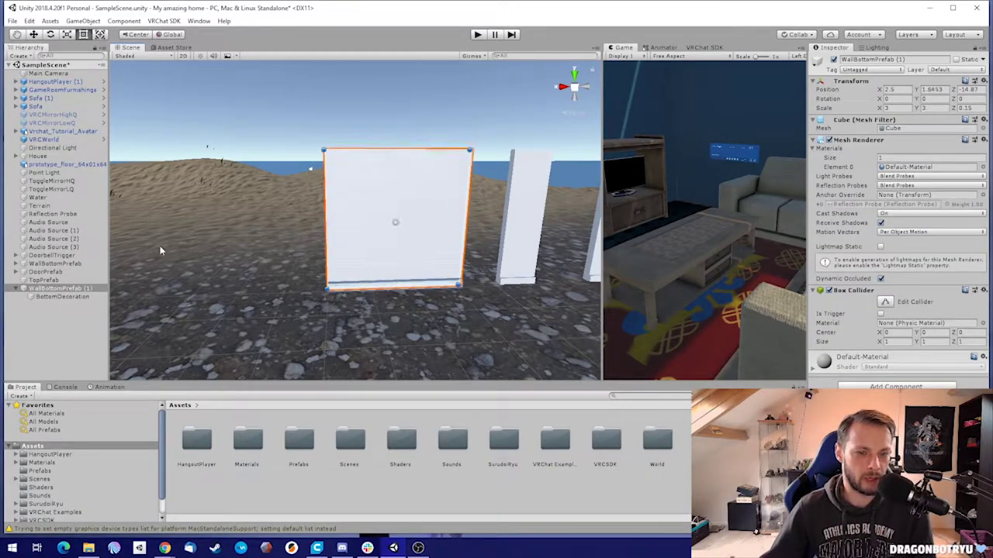
left_click(62, 297)
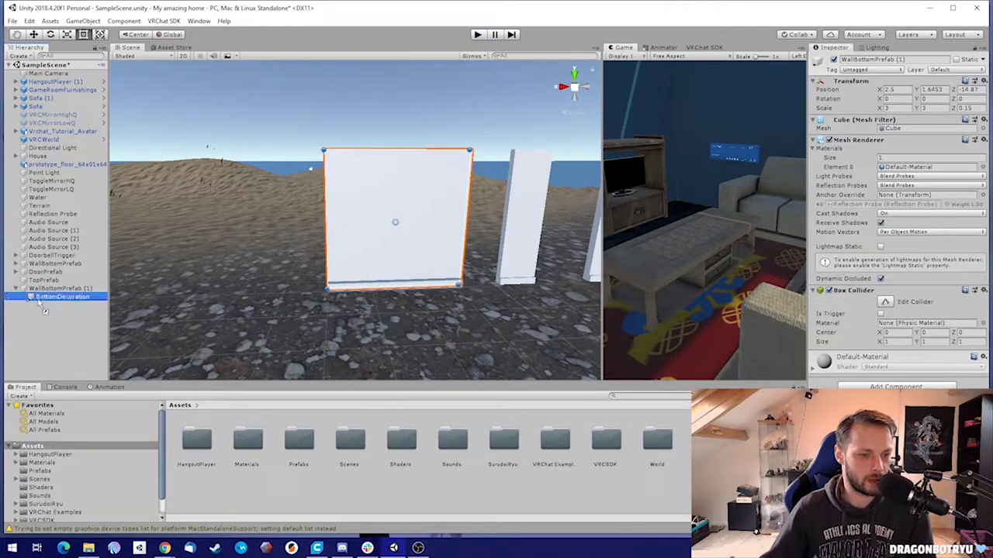
left_click_drag(48, 337, 48, 338)
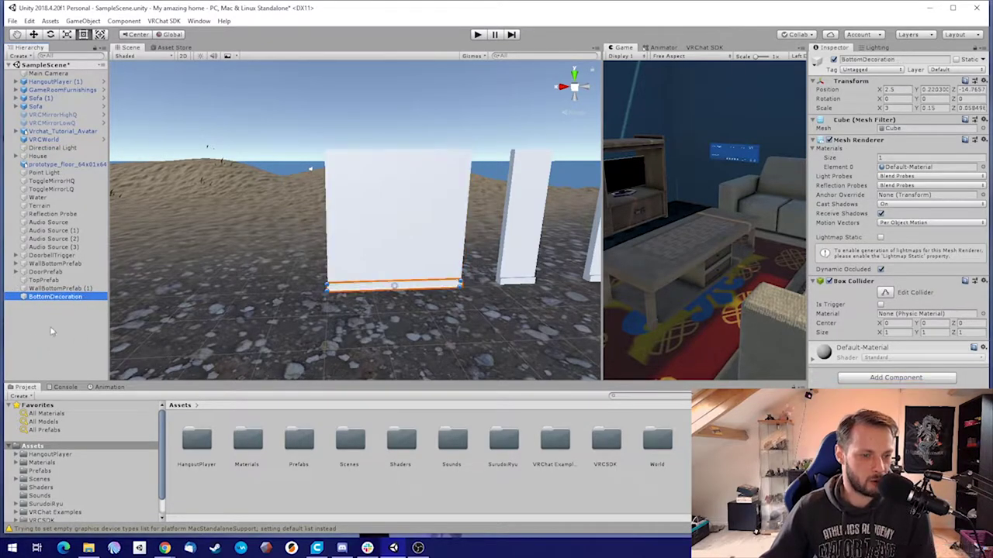
left_click(411, 215)
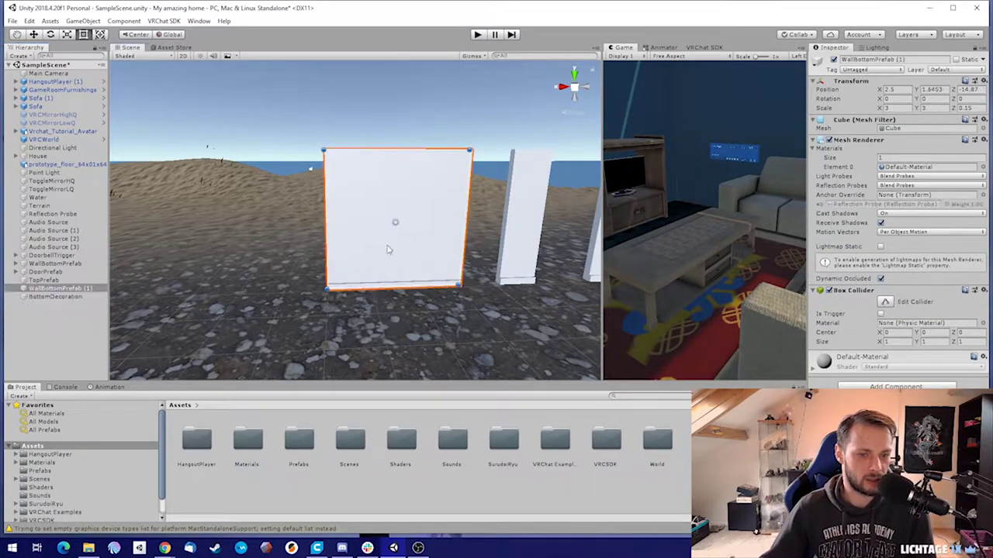
left_click_drag(394, 157, 395, 240)
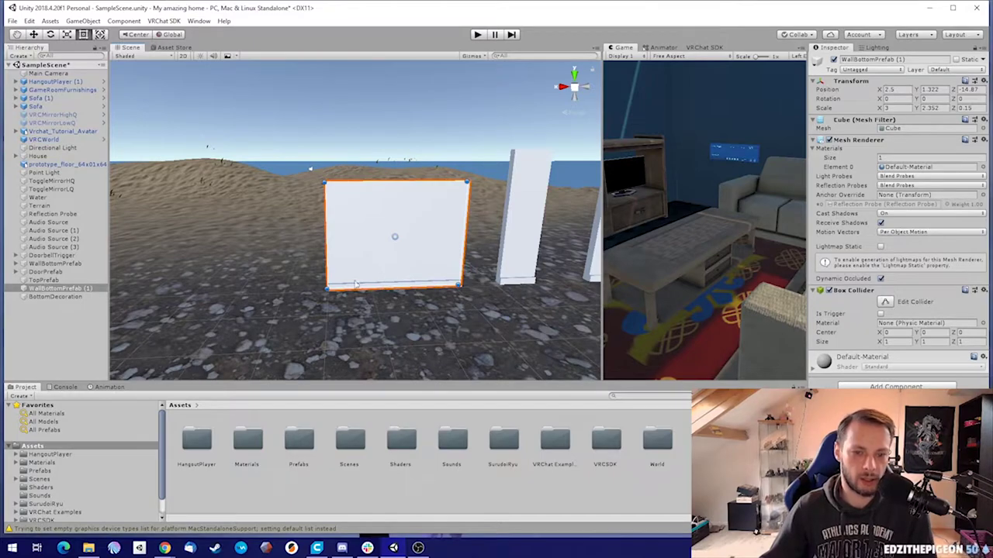
right_click_drag(404, 247, 480, 210)
key("w")
key("d")
right_click_drag(475, 151, 535, 149)
key("s")
mouse_move(311, 150)
left_mouse_down()
mouse_move(312, 209)
mouse_move(312, 143)
left_mouse_up()
key("ctrl+z")
key("ctrl+z")
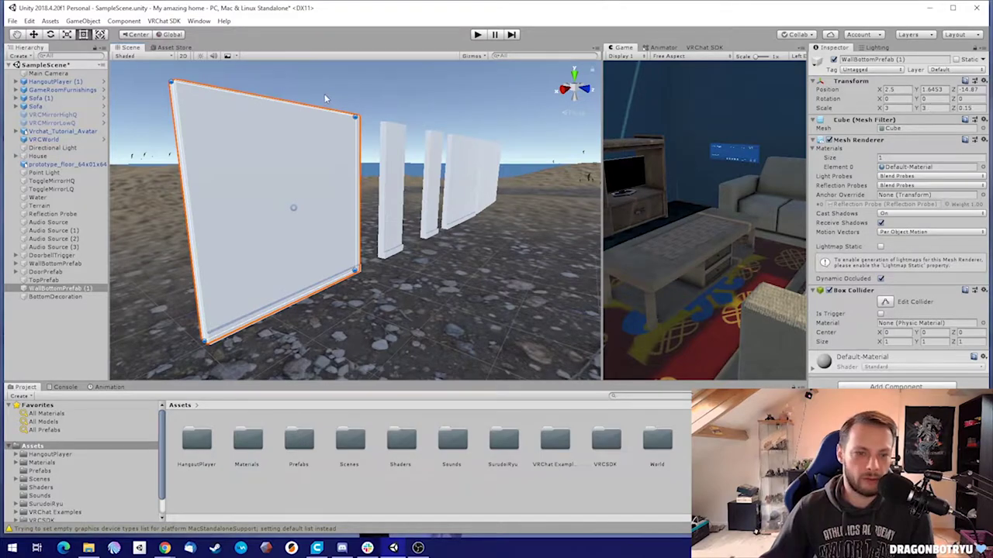
- Shrink the new wall copy from its top edge to Y scale 1, and raise a duplicate of it to Y position 2.661
left_click_drag(317, 106, 319, 222)
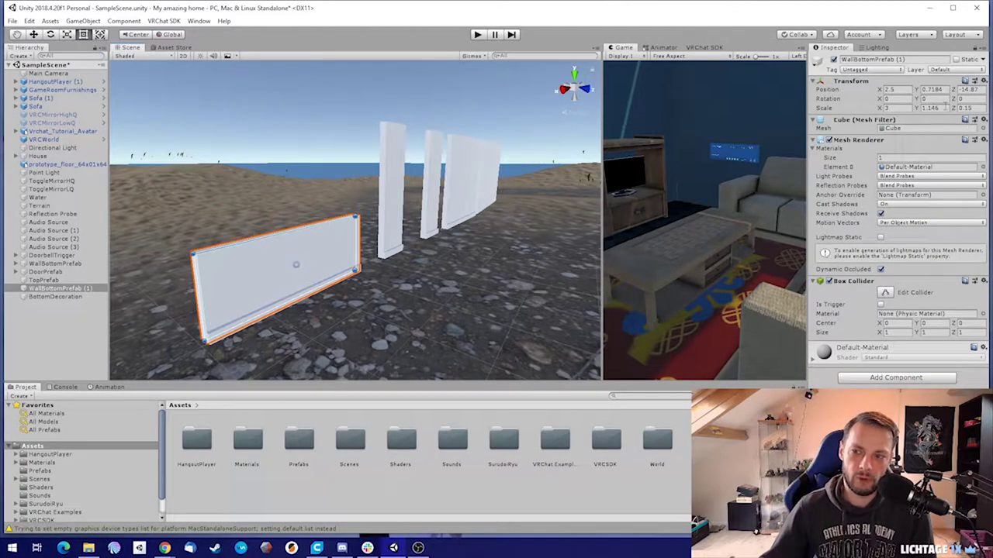
type("1")
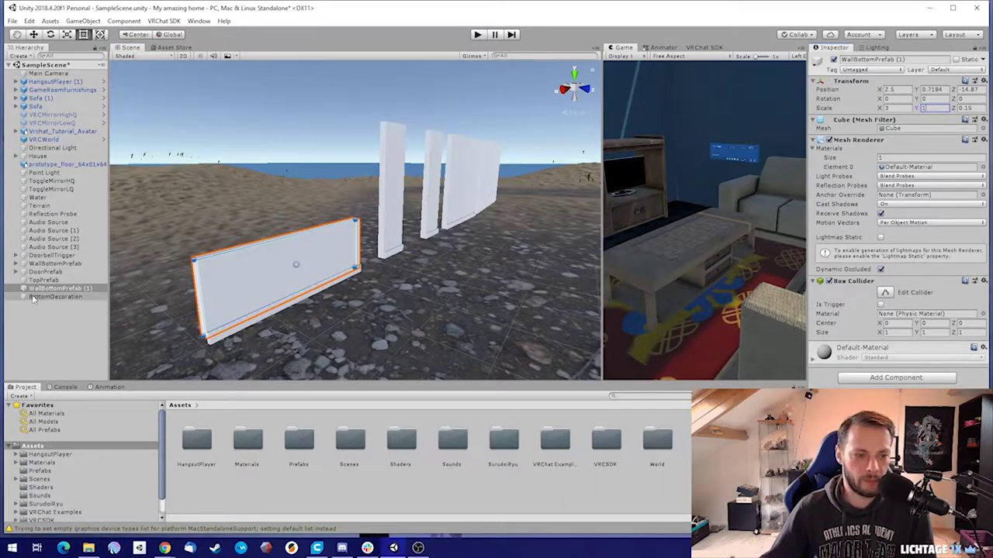
left_click(62, 289)
key("ctrl+d")
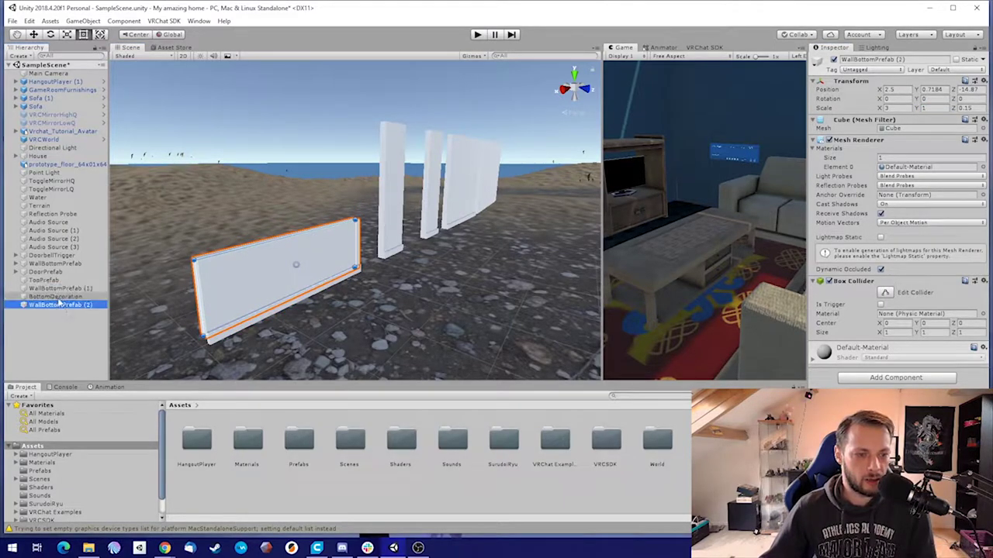
key("w")
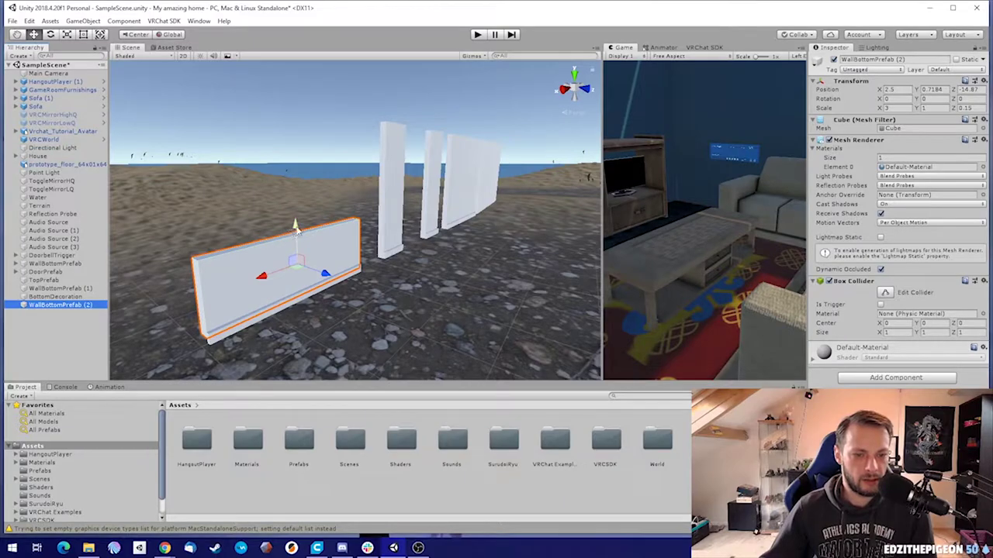
left_click_drag(292, 240, 302, 122)
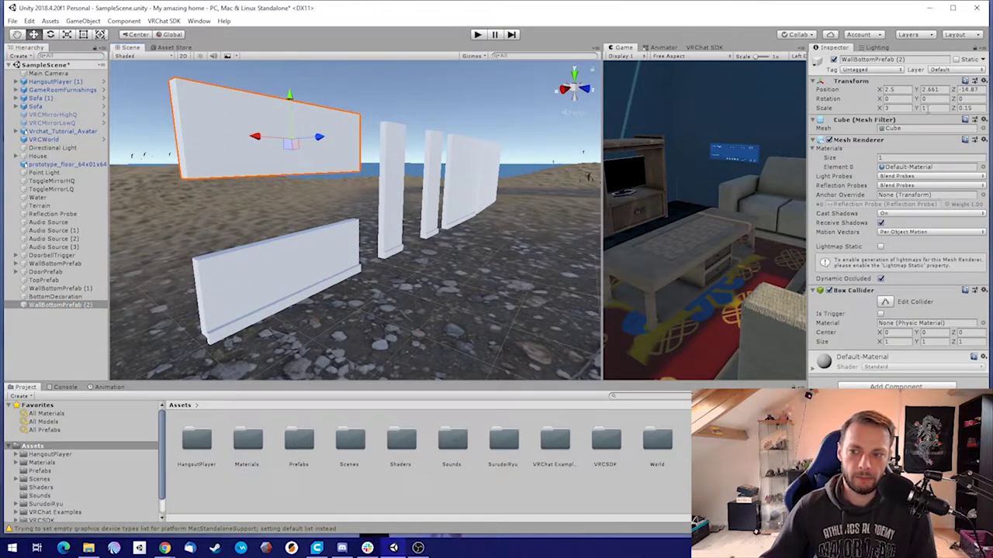
- Set the Y scale of both the upper and the lower window wall pieces to 0.75
type("0.5")
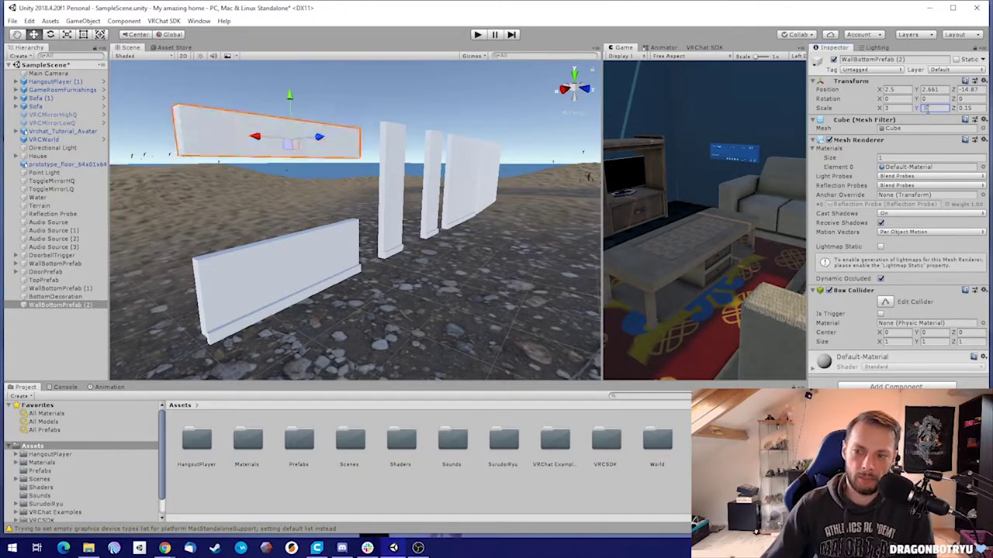
right_click_drag(459, 198, 377, 187)
type("s")
type("0.75")
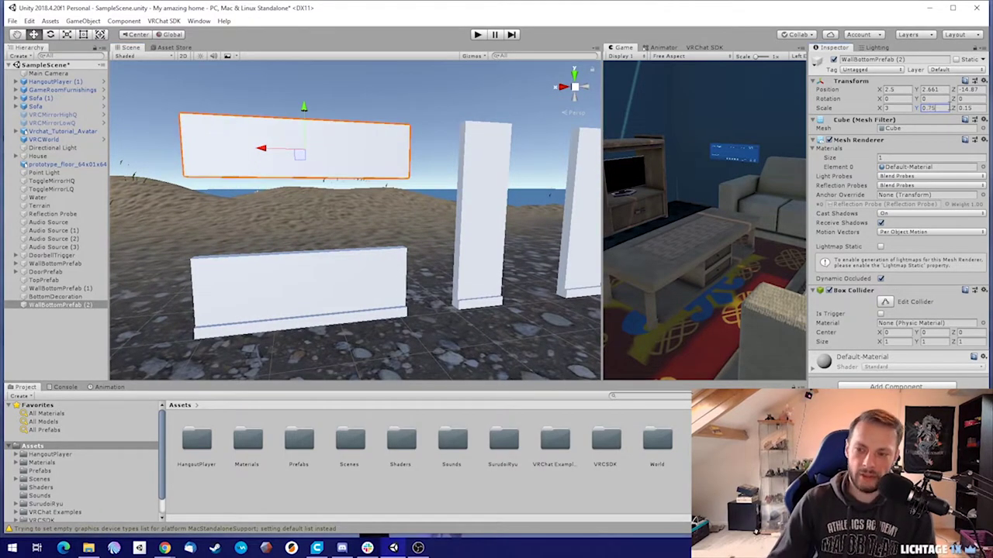
left_click(346, 274)
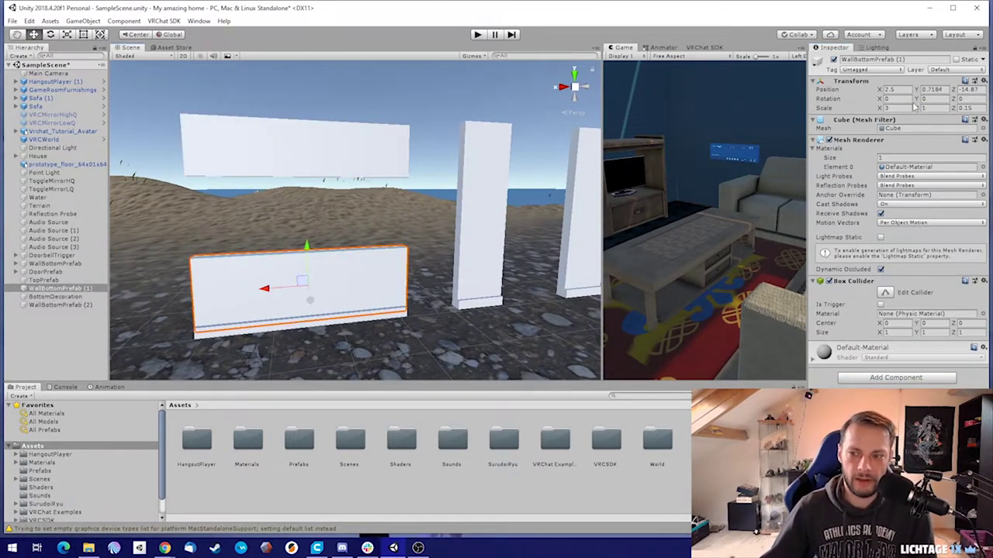
type("0.75")
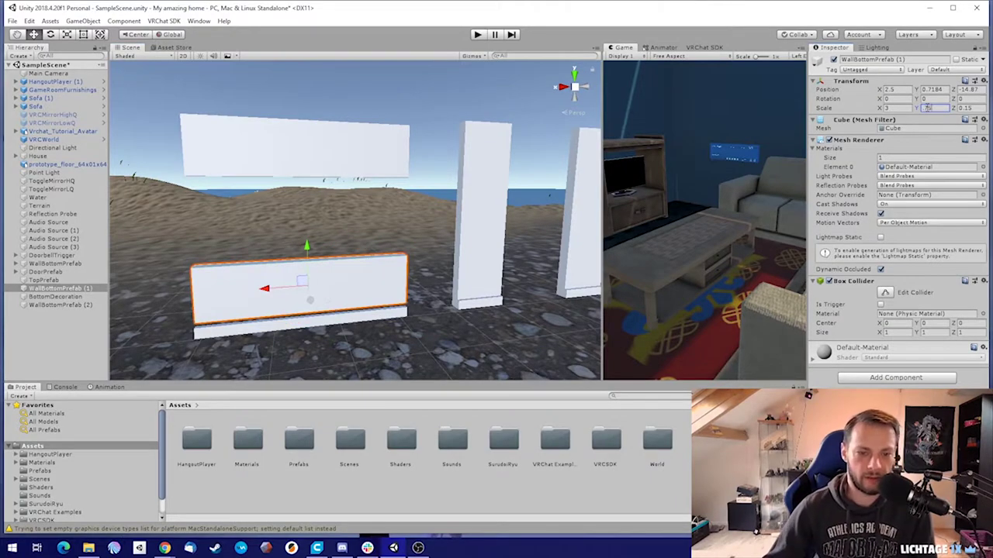
- Lower the bottom window piece to Y position 0.5203, vertex-snapping its lower corner to the base of the trim
key("a")
right_click_drag(377, 229, 465, 260)
left_click_drag(444, 187, 443, 196)
right_click_drag(400, 234, 473, 260)
key("w")
key("a")
left_click_drag(473, 261, 436, 257, "alt")
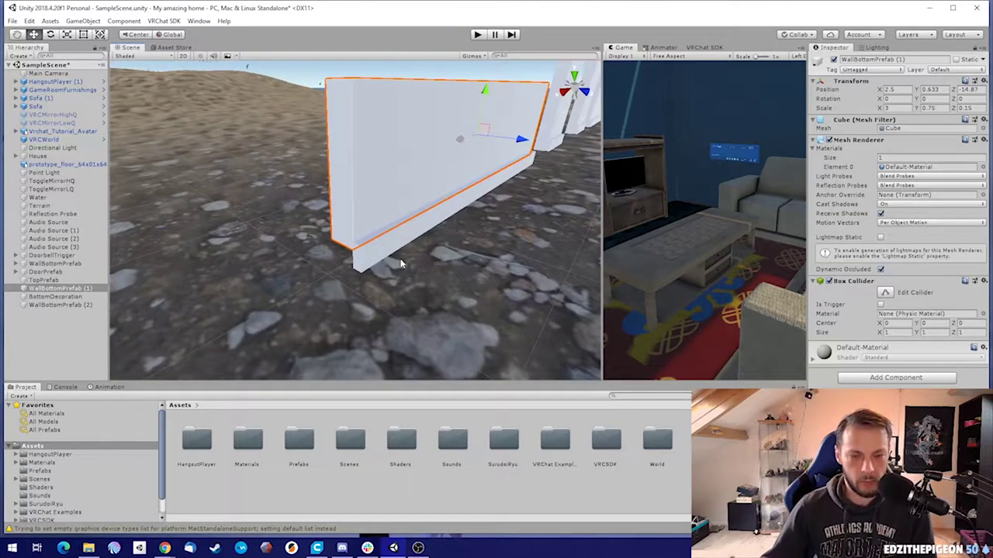
key("v")
left_click_drag(351, 253, 351, 271)
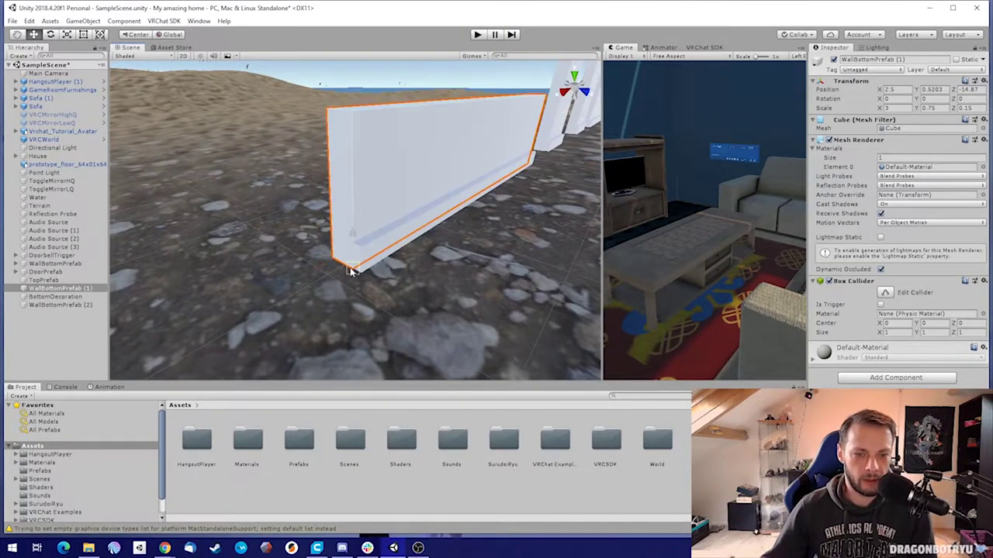
- Raise the upper window piece to Y position 2.753
right_click_drag(438, 247, 403, 195)
key("s")
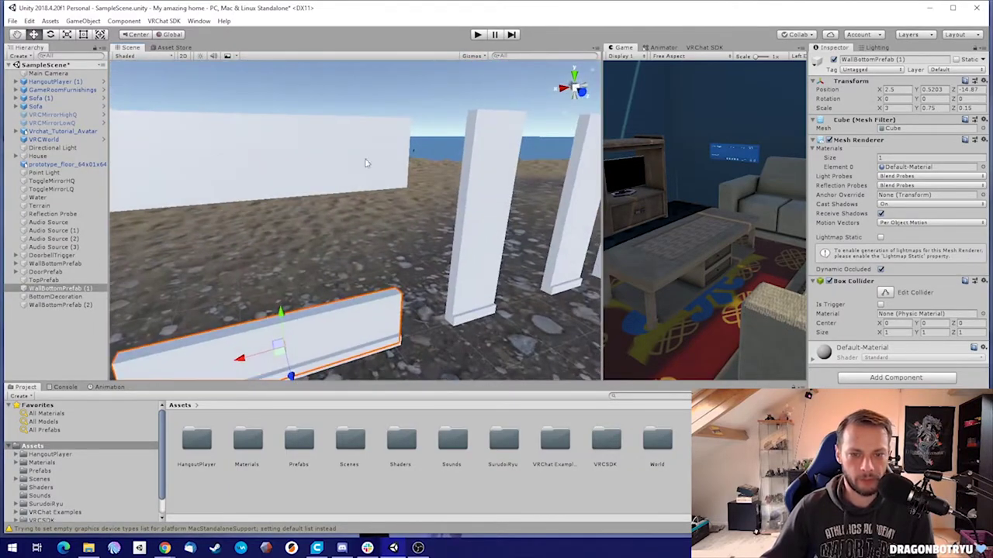
left_click(361, 149)
mouse_move(265, 118)
left_mouse_down()
mouse_move(267, 101)
mouse_move(272, 110)
left_mouse_up()
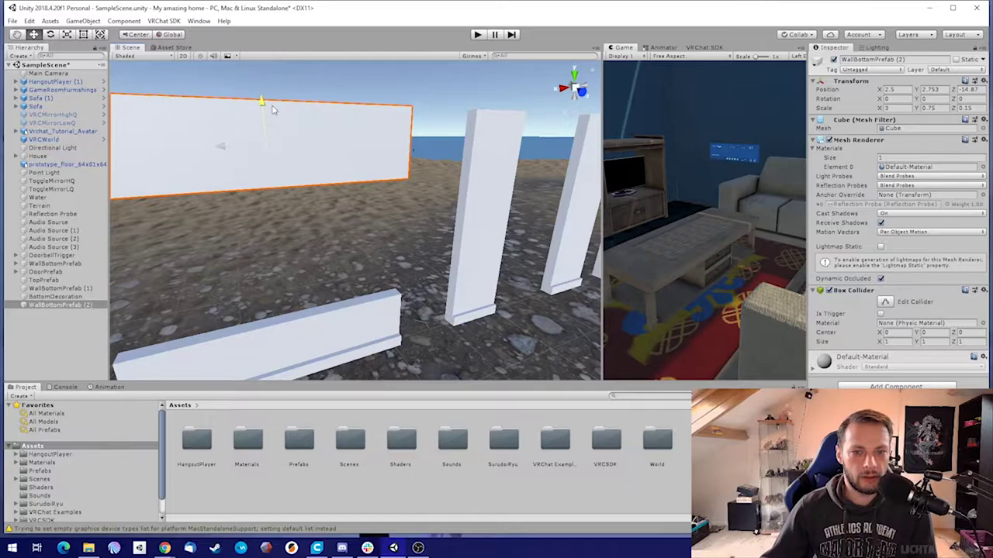
- Try a duplicate of the door's LeftWall against the side of the window pieces, and delete it
right_click_drag(272, 109, 362, 182)
left_click(471, 138)
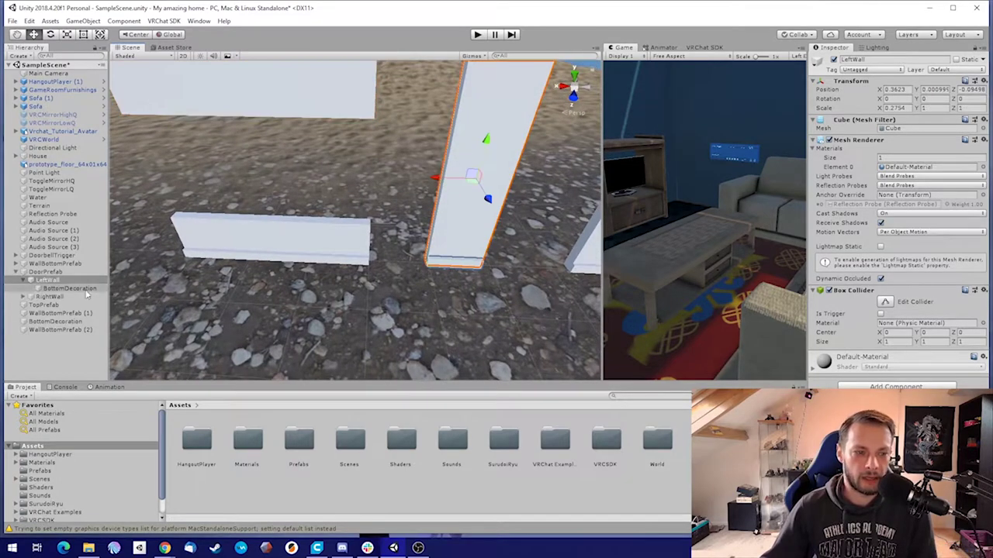
key("ctrl+d")
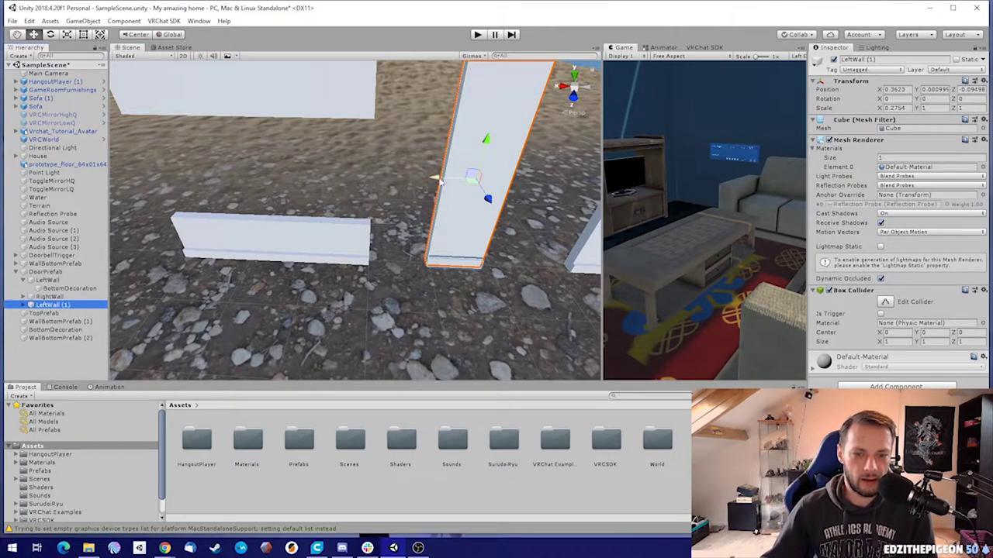
left_click_drag(439, 182, 343, 178)
right_click_drag(344, 178, 363, 256)
left_click_drag(368, 258, 250, 220)
right_click_drag(314, 231, 373, 241)
left_click(371, 203)
left_click_drag(383, 225, 383, 226)
right_click_drag(405, 211, 482, 238)
left_click(405, 211)
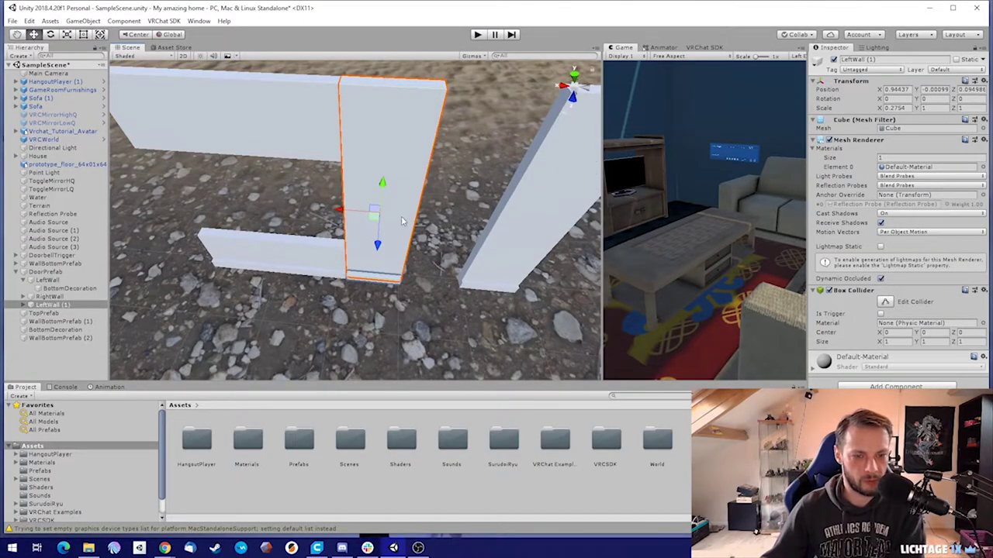
key("Delete")
right_click_drag(382, 221, 266, 222)
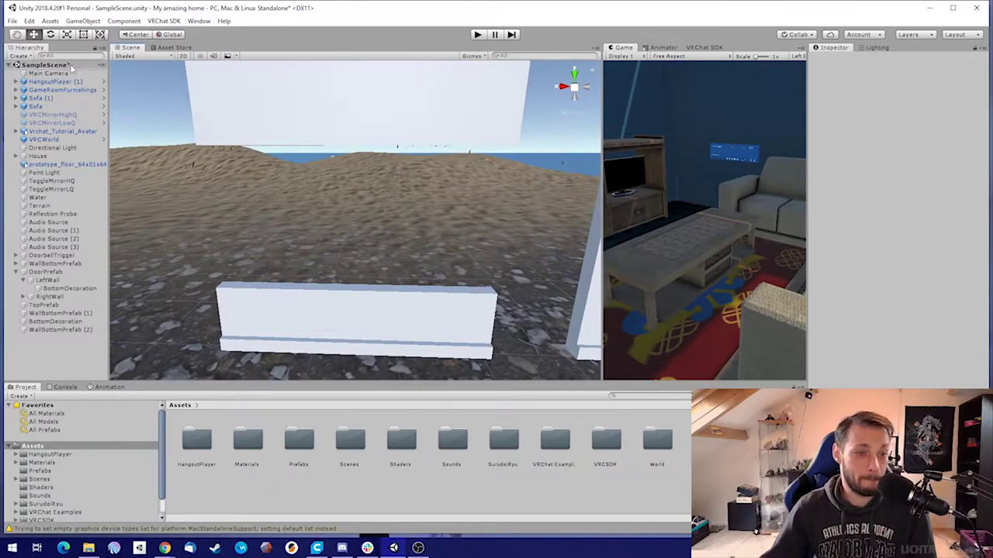
- Create an empty object at the root of the scene and name it WindowPrefab
left_click(329, 310)
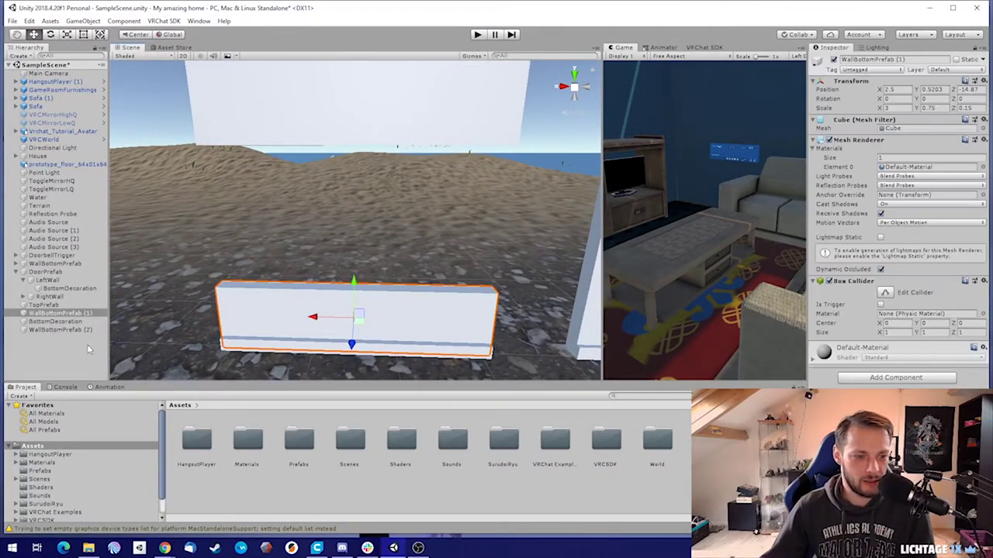
left_click(71, 351)
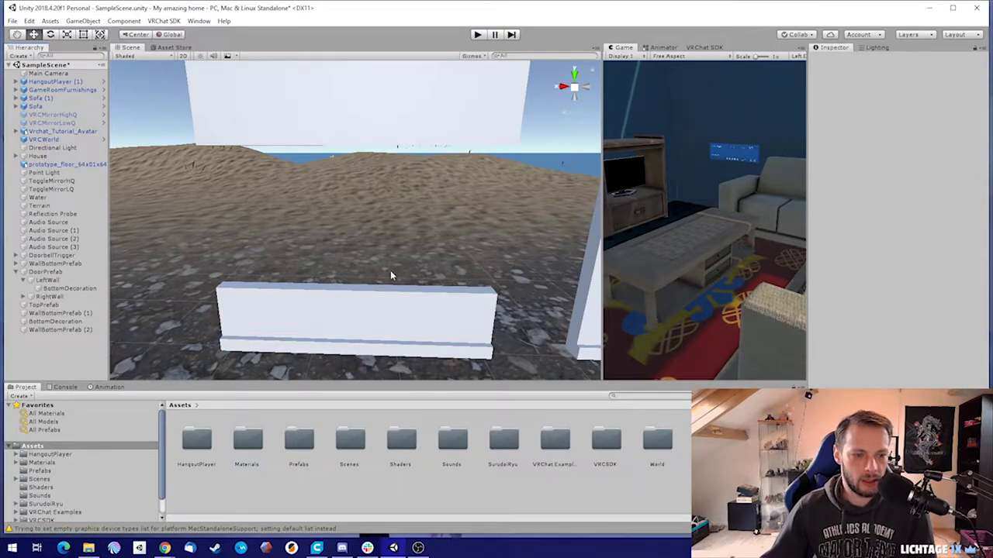
right_click(52, 348)
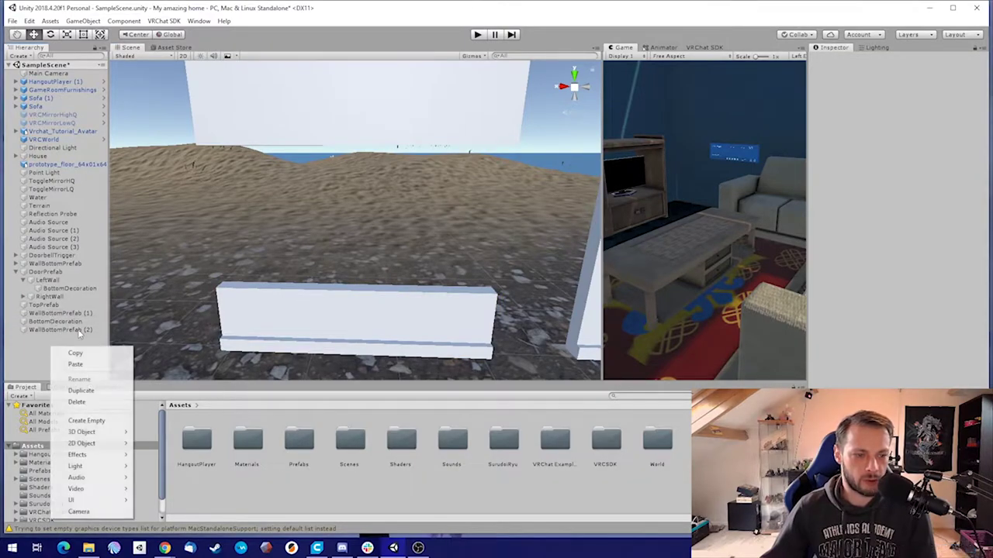
left_click(87, 420)
left_click(51, 339)
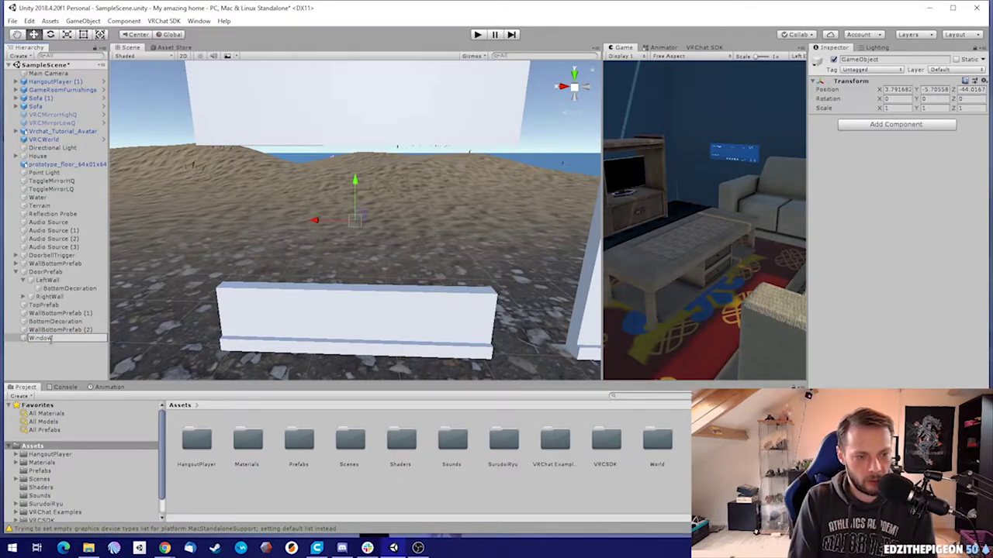
type("WindowPrefab")
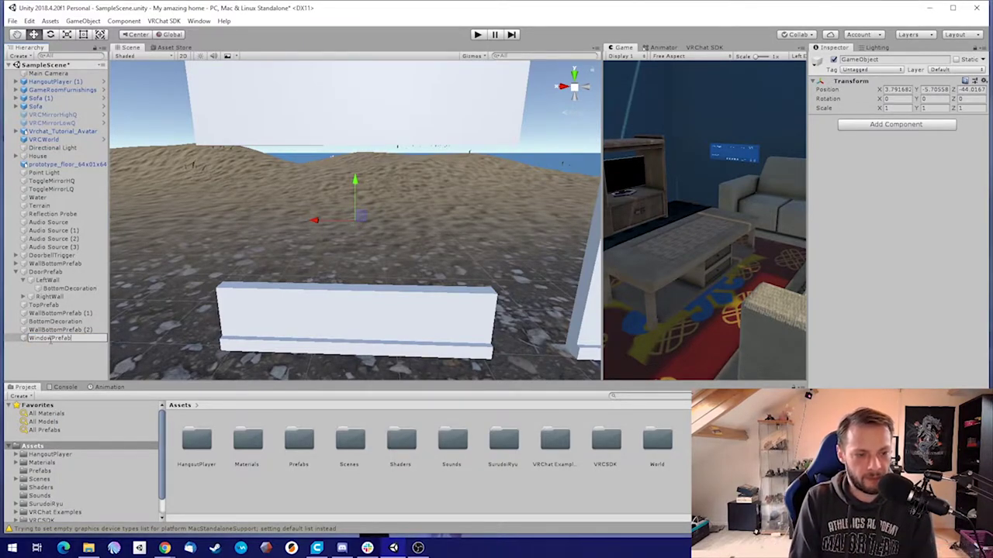
key("Return")
- Group WallBottomPrefab (1), WallBottomPrefab (2) and the loose BottomDecoration under WindowPrefab
left_click(68, 314)
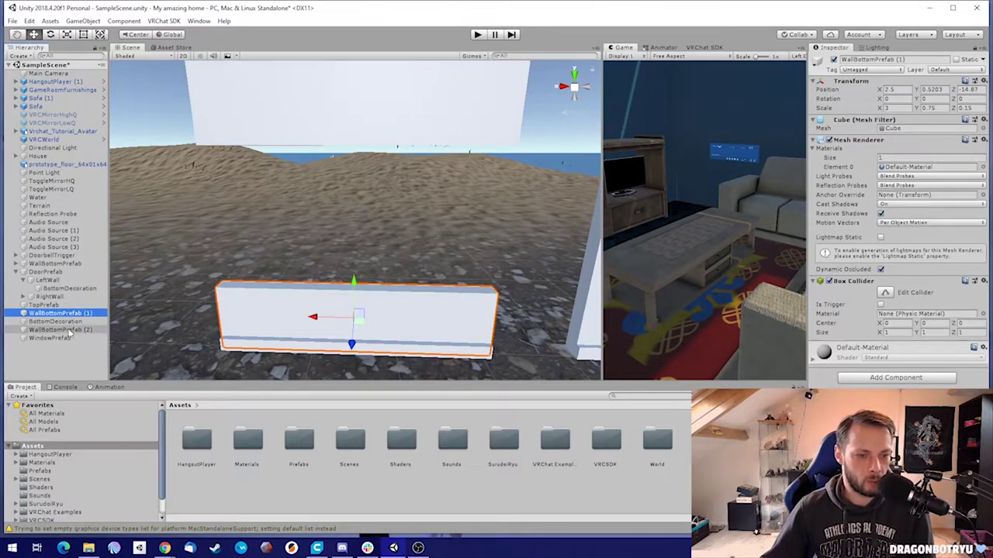
left_click(69, 330, "ctrl")
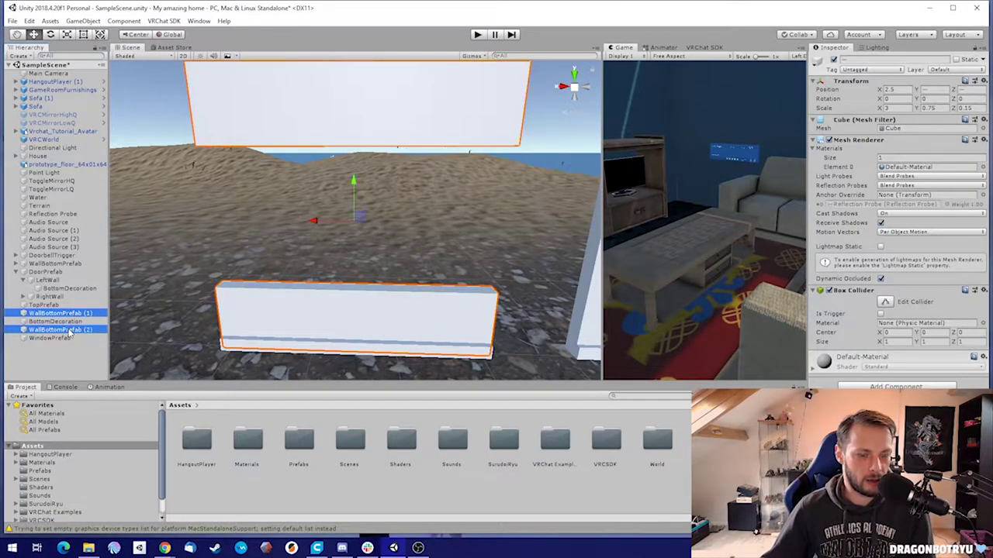
left_click(66, 322, "ctrl")
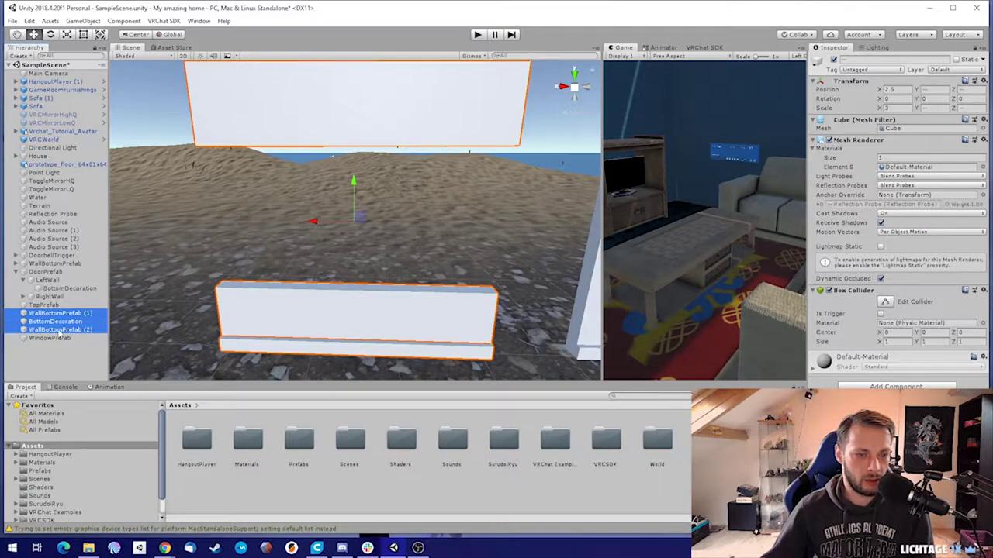
left_click_drag(56, 337, 51, 339)
- Rename TopPrefab as TopWallPrefab
left_click(50, 306)
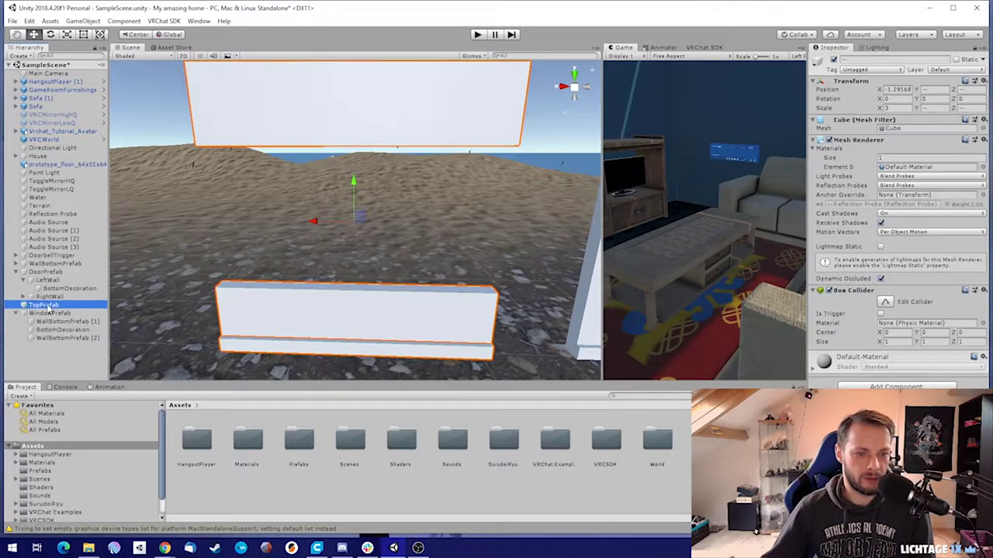
right_click_drag(305, 231, 341, 234)
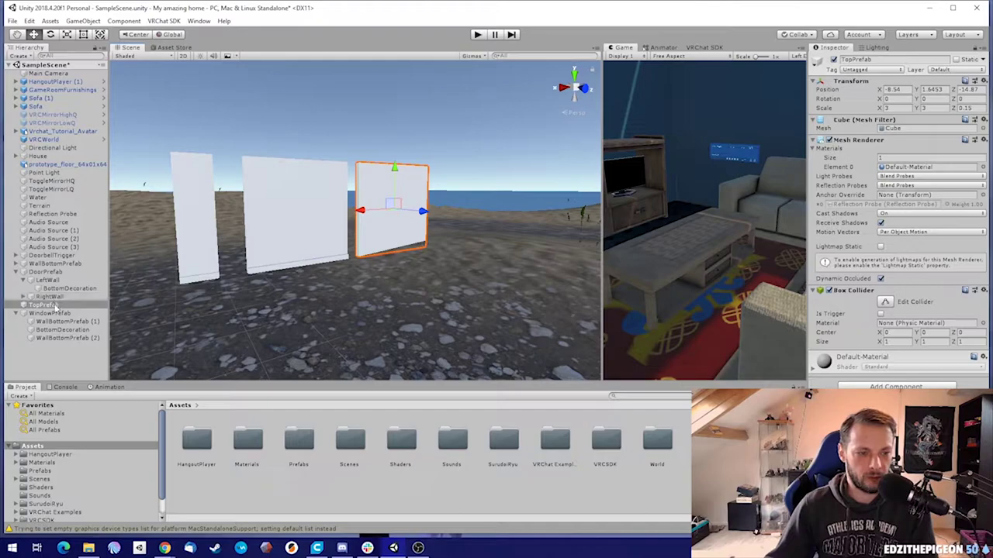
left_click(81, 306)
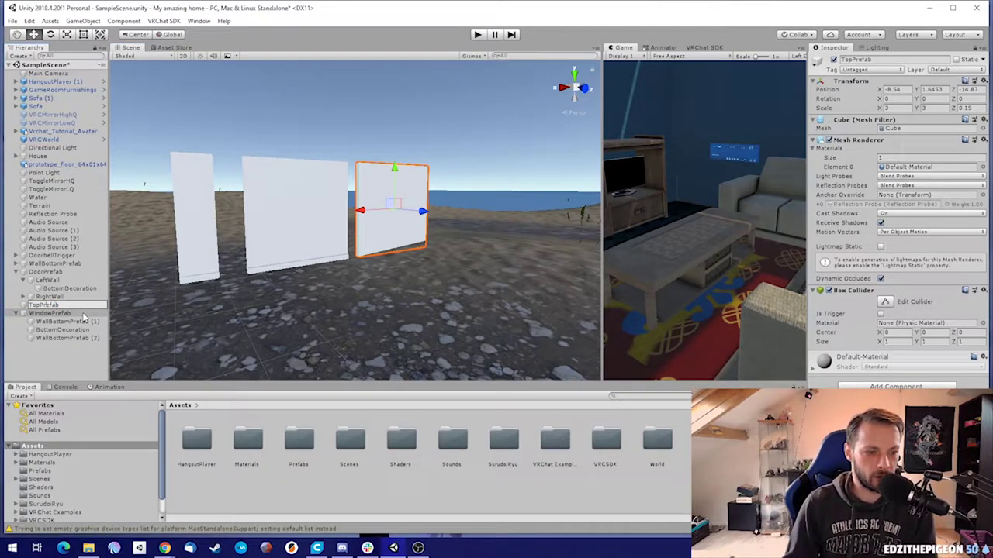
key("Return")
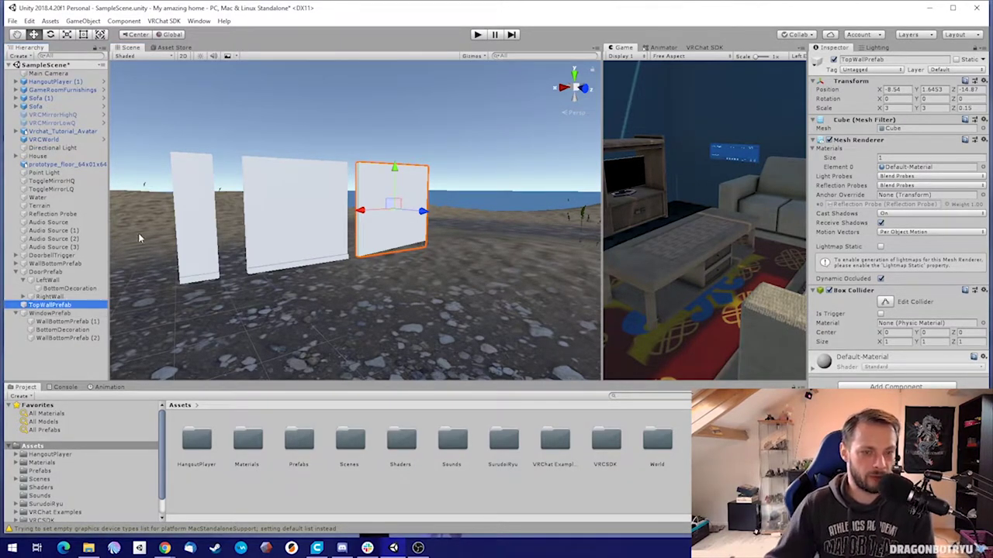
- Rename the full-size wall with bottom trim as BottomWallPrefab
left_click(297, 204)
left_click(55, 266)
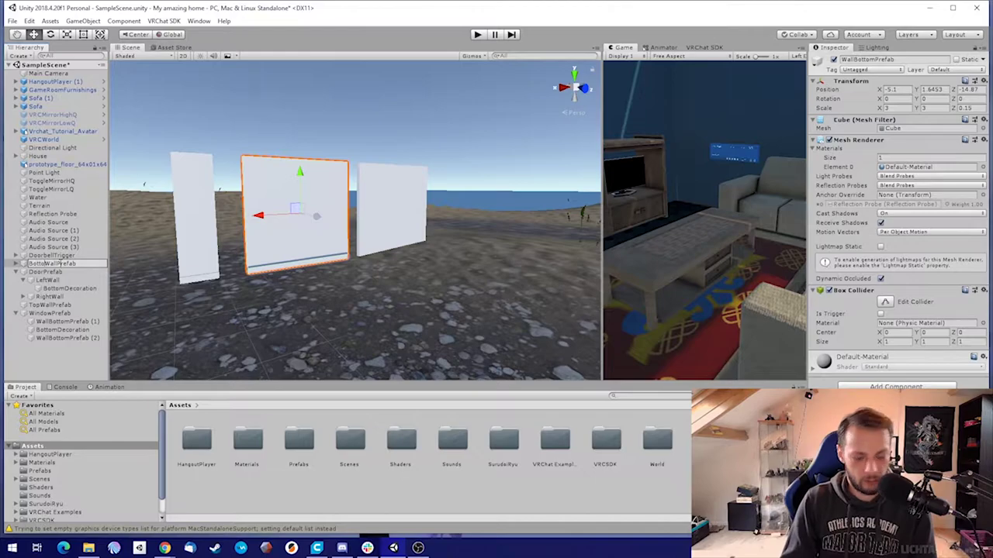
type("BottomWallPrefab")
key("Return")
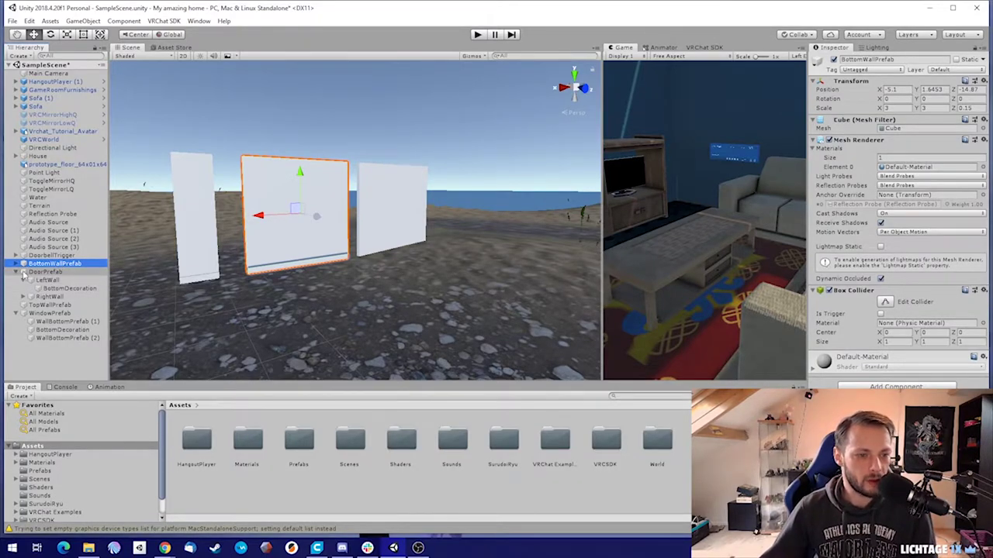
- Examine the DoorPrefab and WindowPrefab groups and the upper window piece in the scene
left_click(43, 272)
double_click(32, 273)
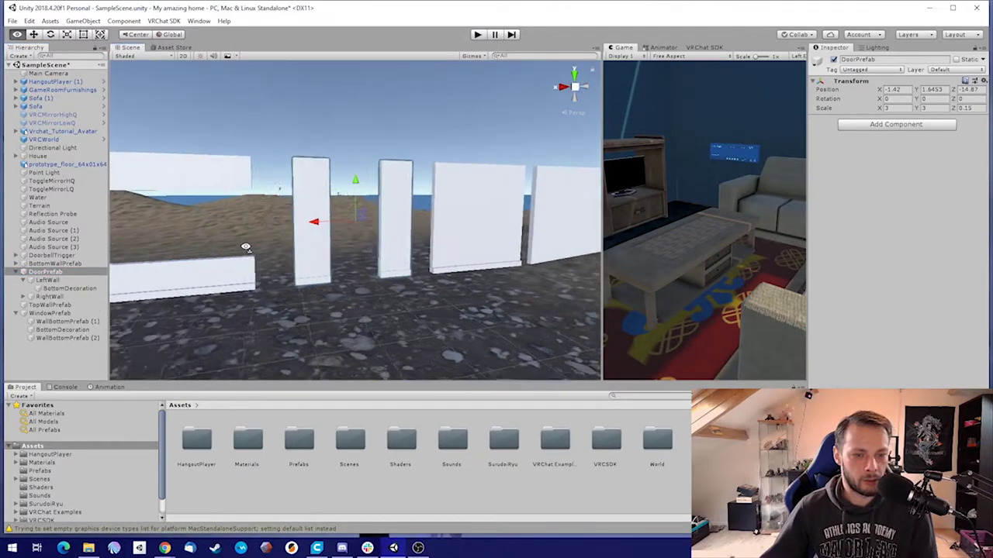
double_click(66, 339)
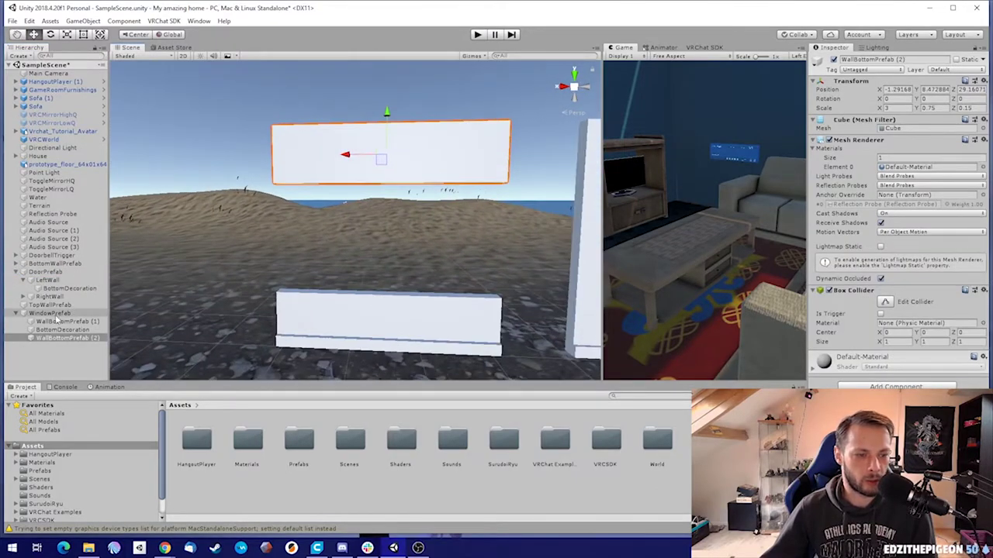
left_click(51, 314)
left_click_drag(261, 281, 341, 230, "alt")
right_click(54, 314)
mouse_move(91, 402)
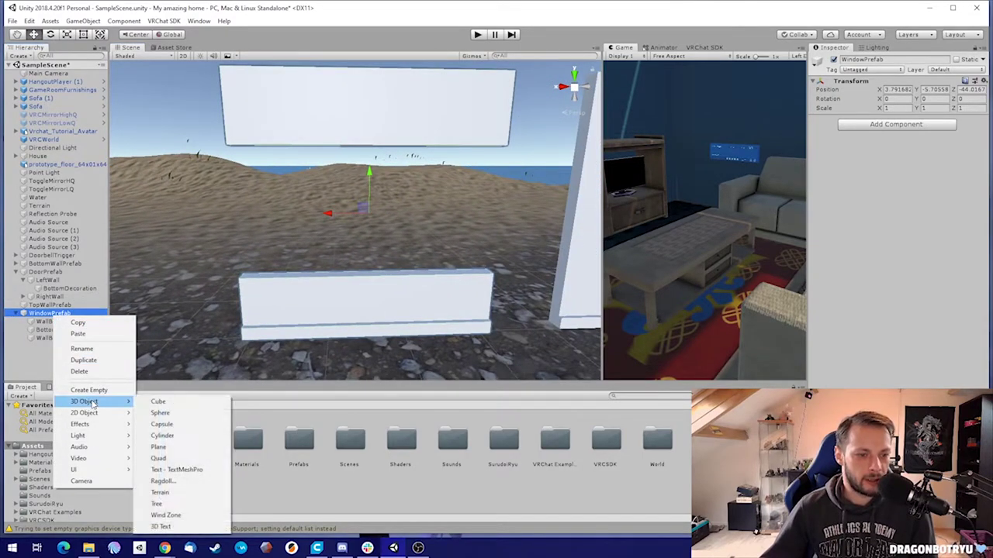
left_click(40, 320)
- Rename the lower wall piece of WindowPrefab as BottomWall
left_click(75, 322)
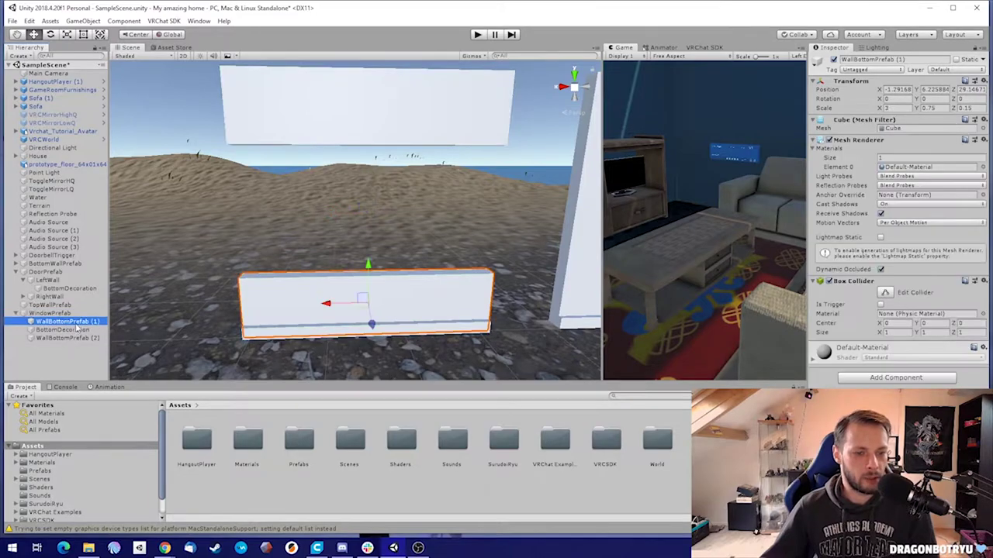
type("Wa")
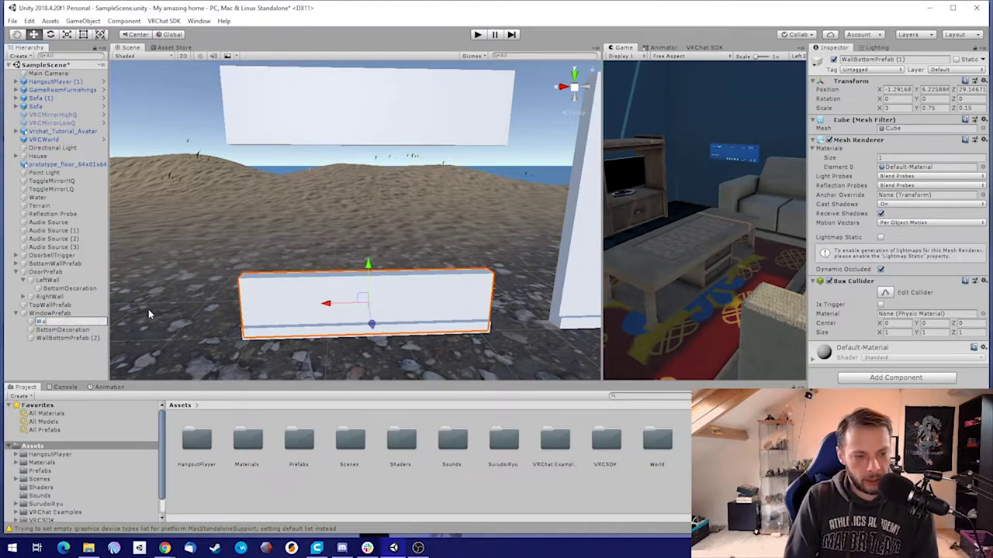
type("ll")
key("BackSpace")
key("BackSpace")
key("BackSpace")
key("BackSpace")
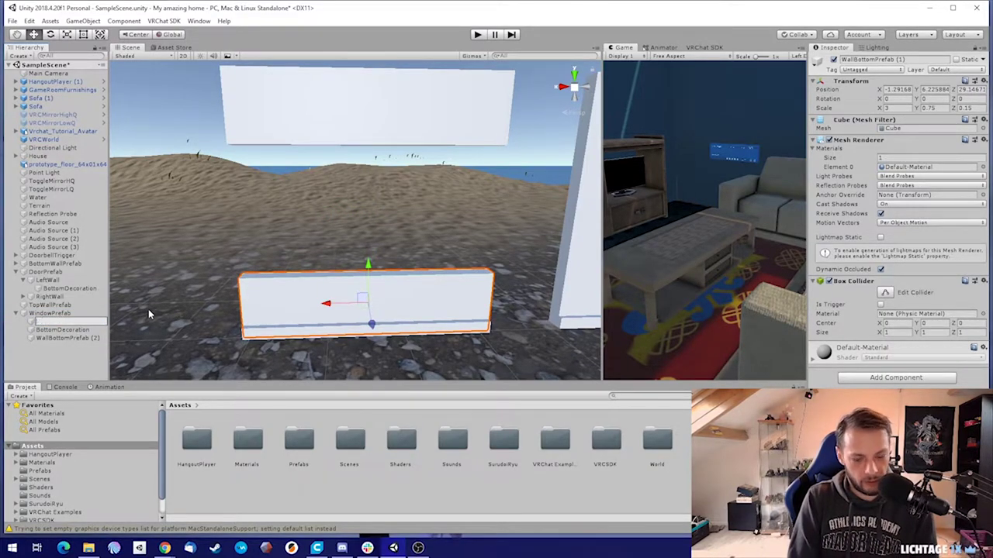
type("BottomWal")
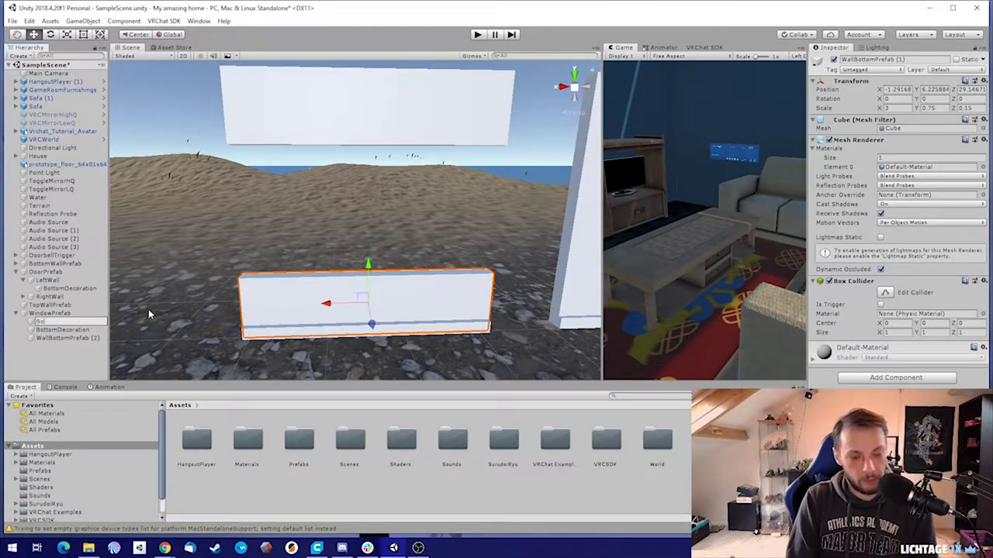
type("l")
key("Return")
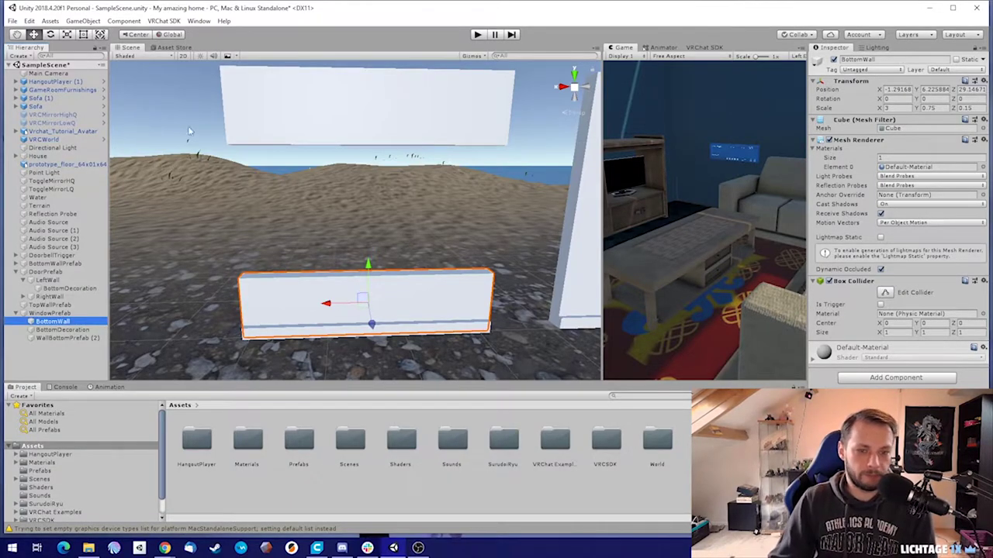
- Rename the upper wall piece of WindowPrefab as TopWall
left_click(304, 144)
left_click(72, 339)
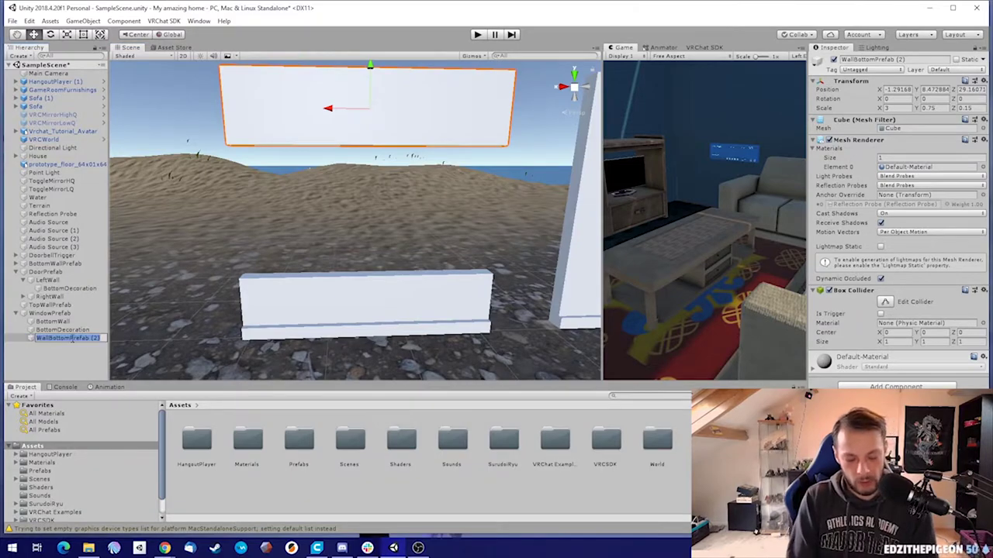
type("TopWall")
key("Return")
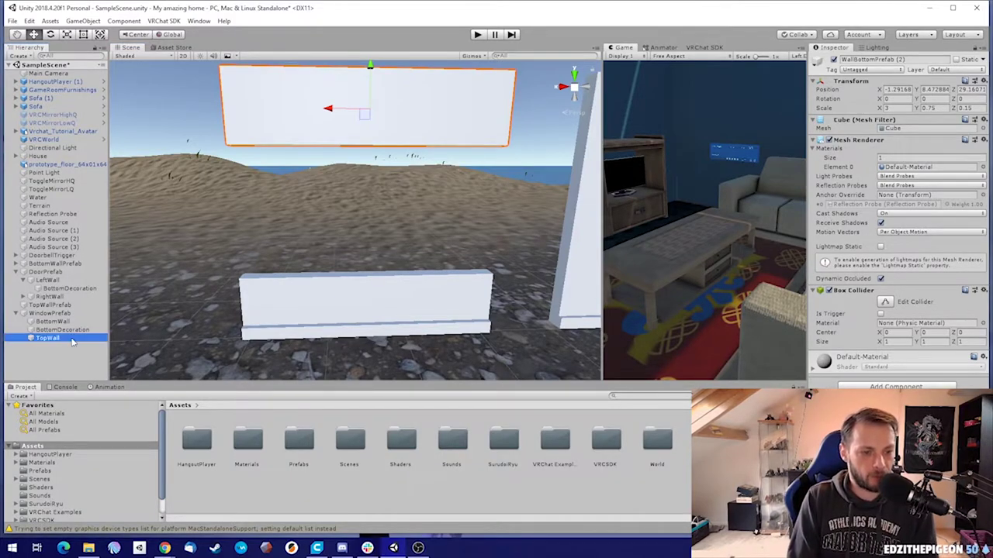
- Duplicate the window's BottomWall and vertex-snap the copy onto its top edge, at Y position 6.9759
left_click(56, 331)
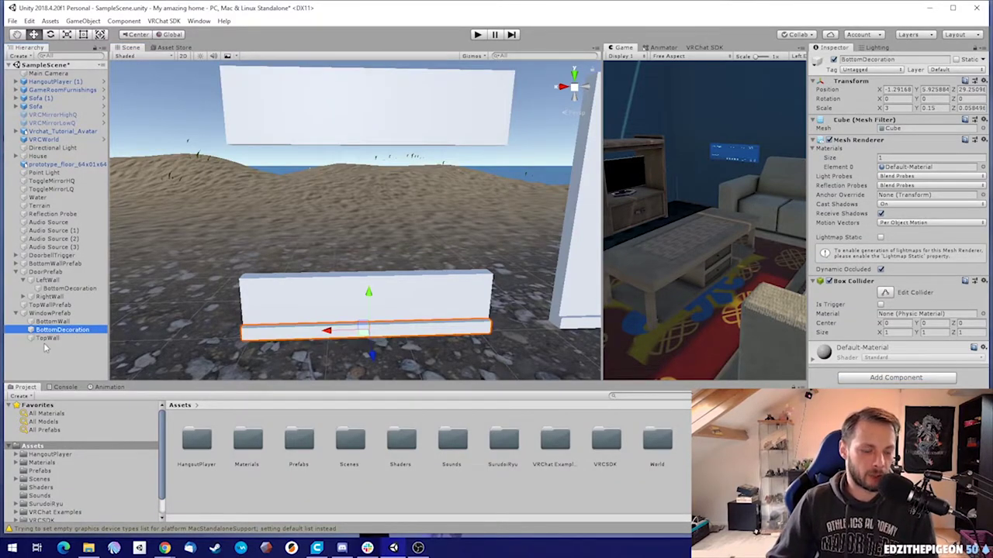
right_click_drag(310, 221, 268, 243)
key("d")
left_click(52, 321)
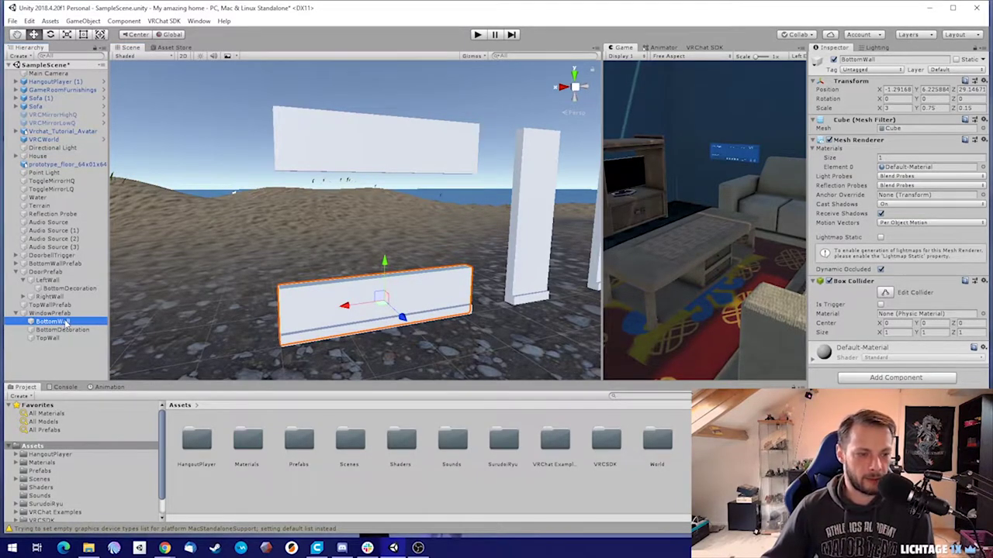
key("ctrl+d")
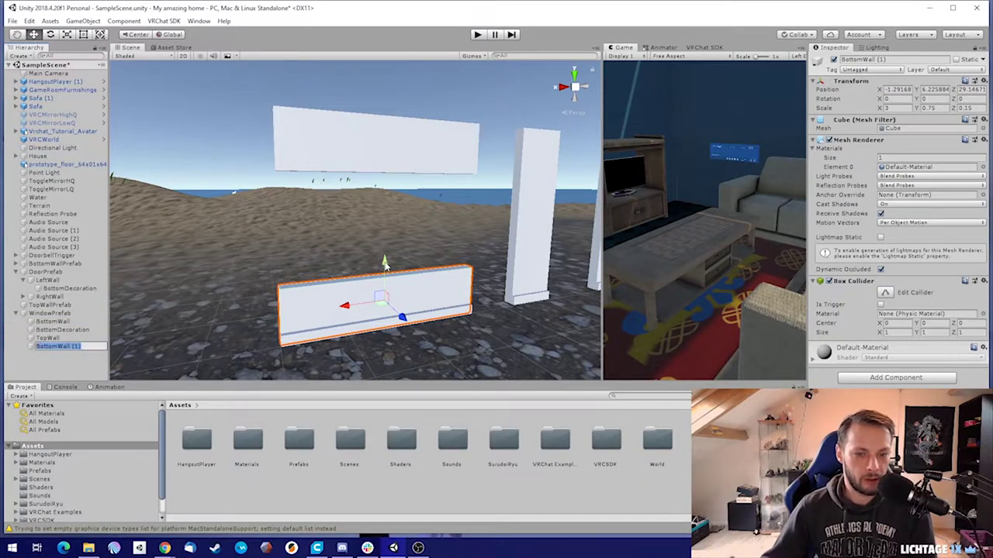
left_click_drag(384, 266, 390, 223)
key("w")
right_click_drag(390, 223, 368, 260)
key("a")
key("v")
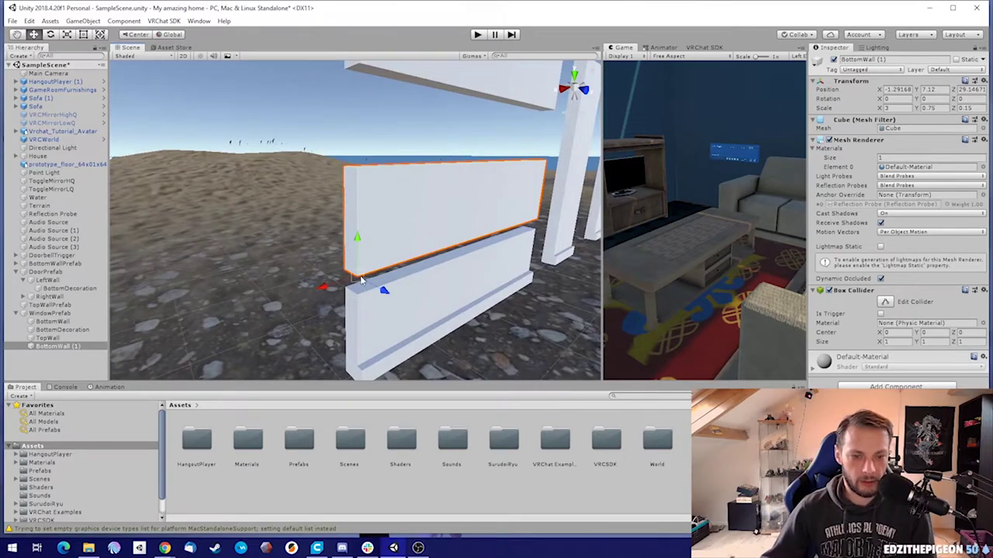
left_click_drag(361, 280, 361, 292)
- Set the Y scale of the duplicated BottomWall piece to 1.5 to fill the window opening
key("d")
right_click_drag(361, 292, 367, 253)
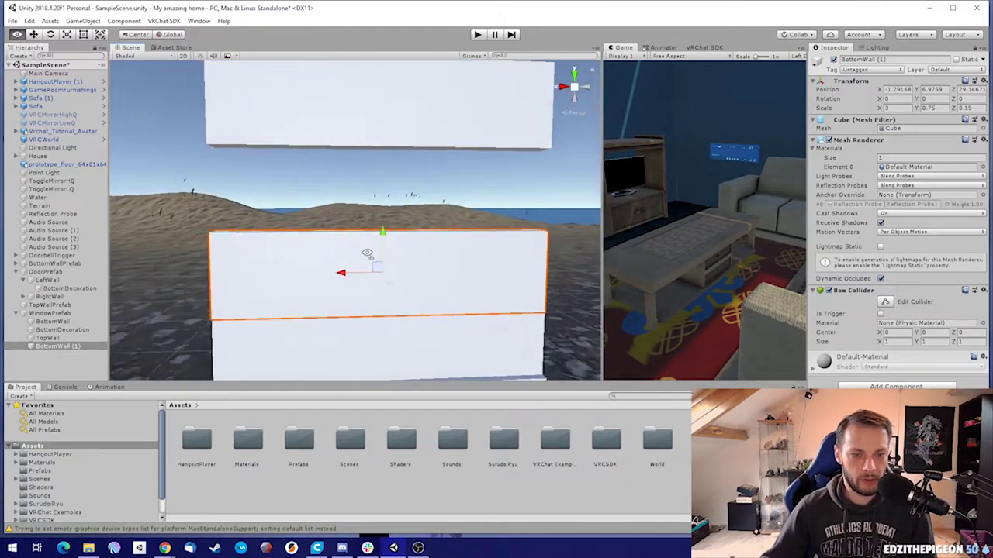
left_click_drag(367, 253, 395, 248, "alt")
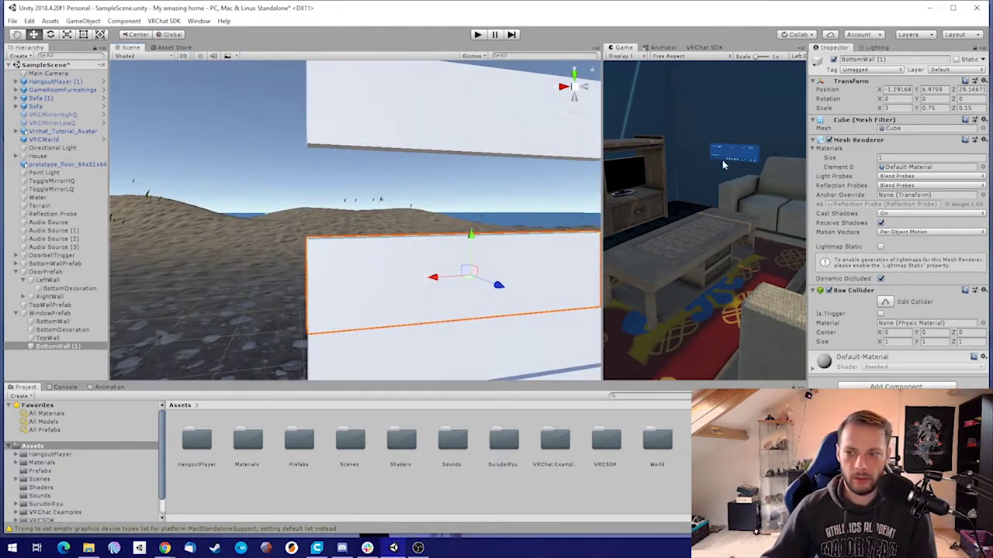
key("s")
key("d")
right_click_drag(377, 166, 396, 147)
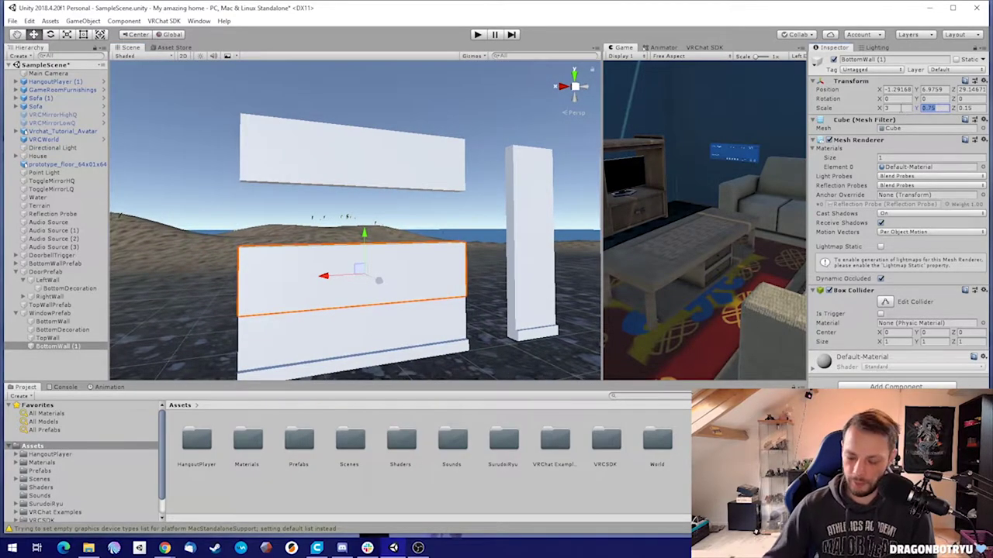
type("1.5")
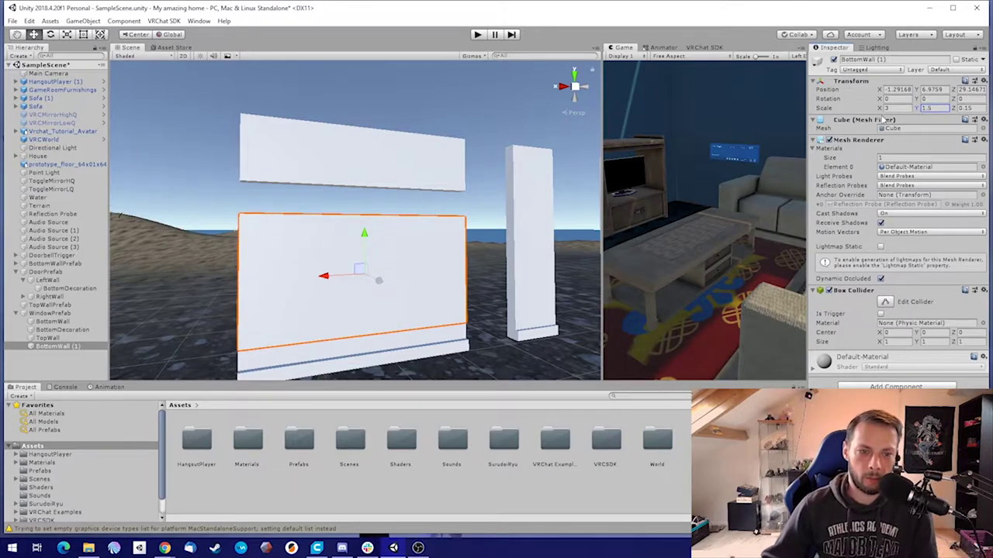
- Vertex-snap the upper corner of the BottomWall copy to TopWall's lower corner, at Y 7.3479, and check its alignment from the side
key("w")
right_click_drag(467, 206, 383, 217)
key("v")
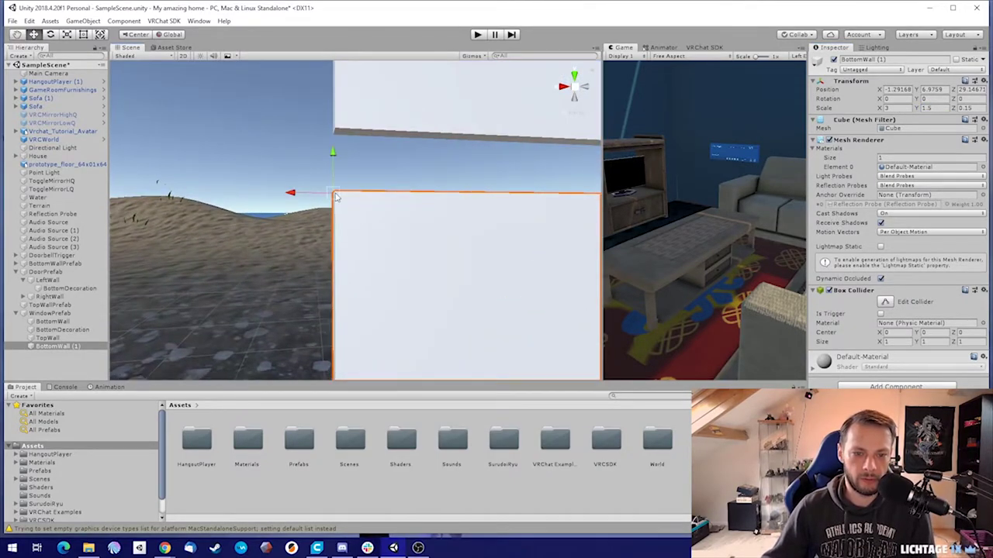
left_click_drag(333, 194, 330, 159)
right_click_drag(354, 154, 485, 240)
key("a")
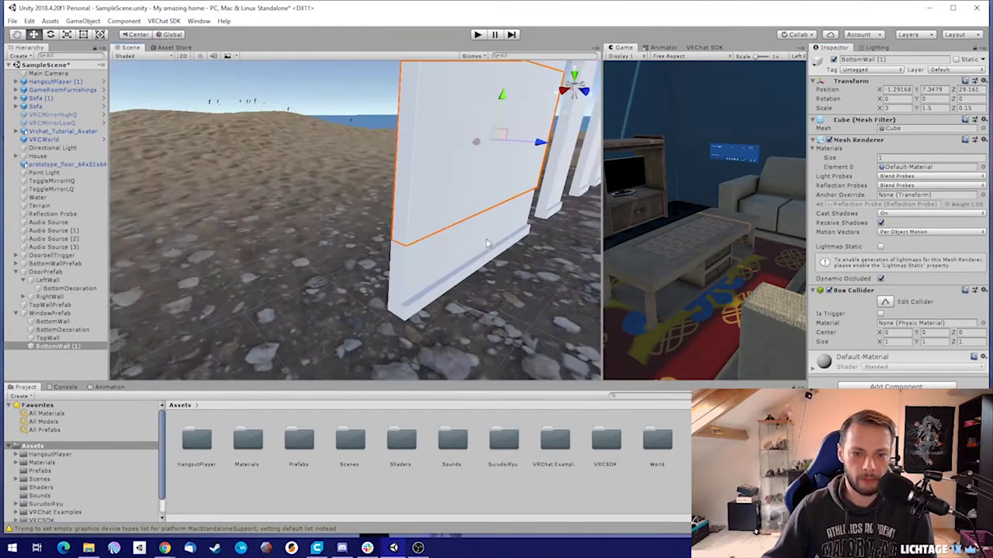
left_click(467, 244)
left_click(461, 194)
key("d")
right_click_drag(461, 196, 561, 251)
key("a")
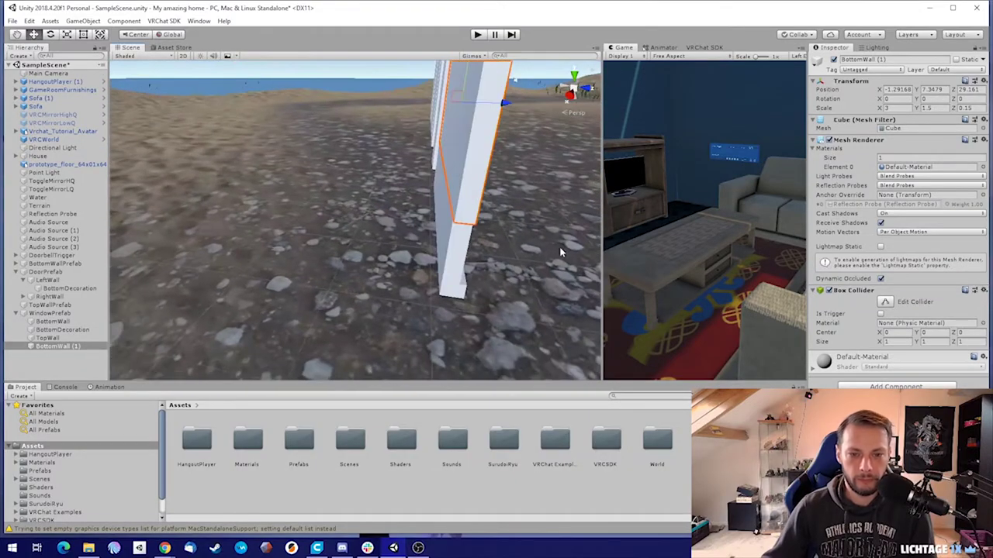
- Vertex-snap the BottomWall copy flush between BottomWall and TopWall, at Y 7.3509 and Z 29.147
left_click(494, 225)
right_click_drag(494, 224, 461, 214)
key("d")
left_click_drag(461, 216, 392, 225, "alt")
left_click(395, 224)
right_click_drag(393, 225, 293, 133)
key("d")
key("s")
key("d")
left_click(232, 183)
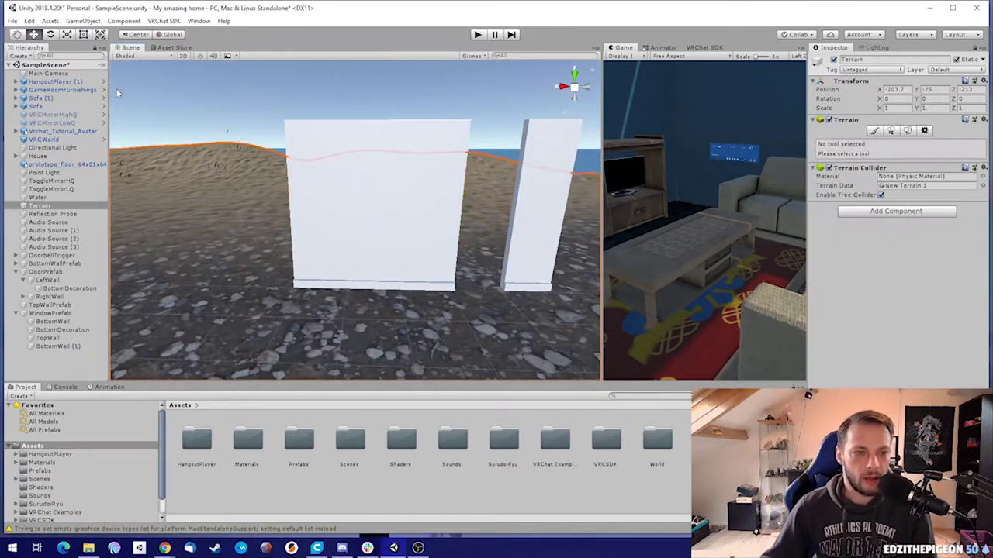
- Rename the BottomWall copy that fills the window opening as MiddleWallLeft
left_click(382, 208)
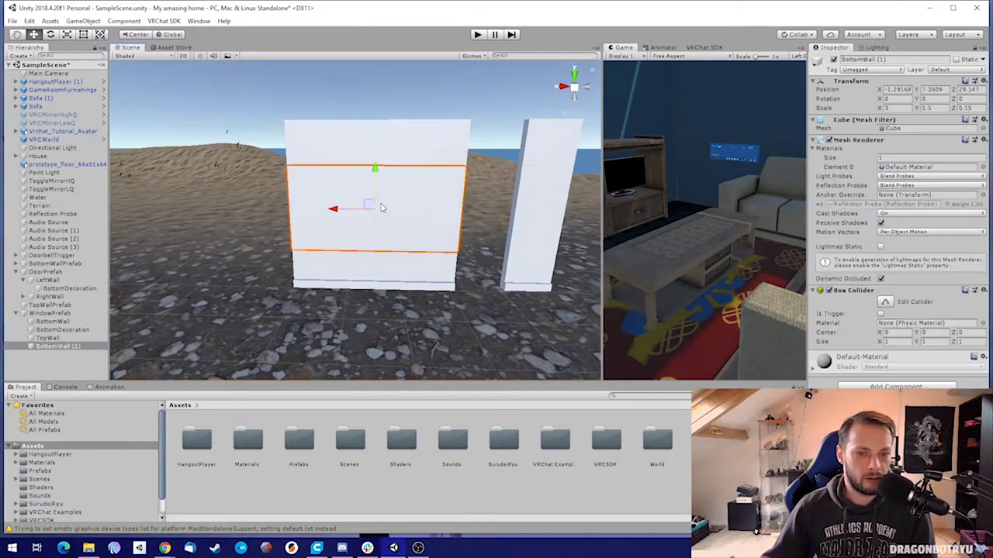
left_click(51, 348)
key("F2")
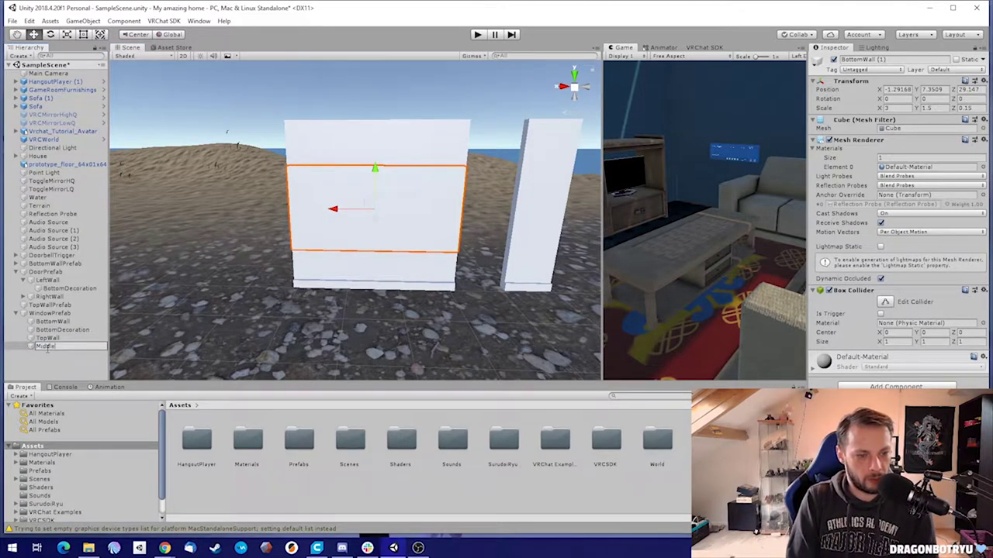
type("MiddleWallLeft")
key("Return")
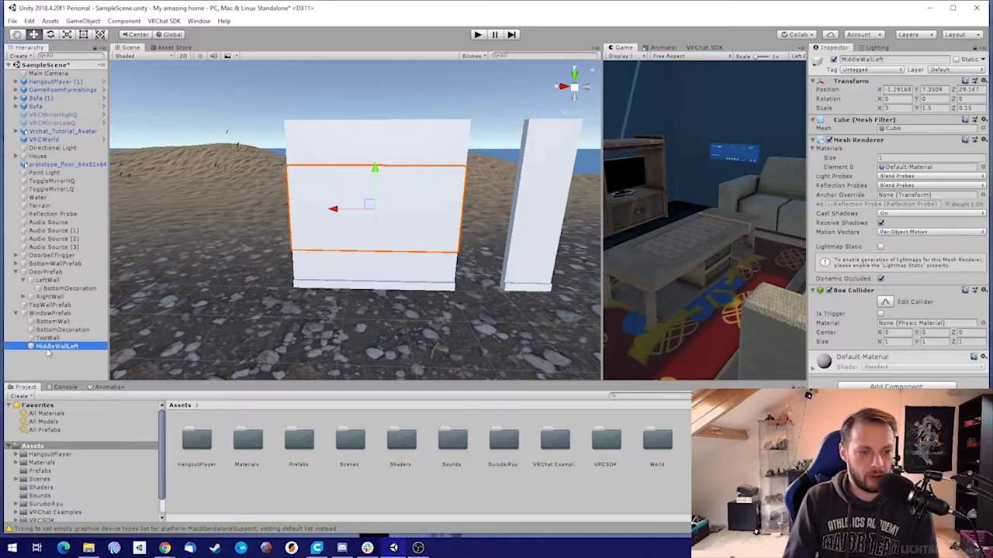
- Duplicate MiddleWallLeft and rename the copy MiddleWallRight
key("ctrl+d")
left_click(73, 355)
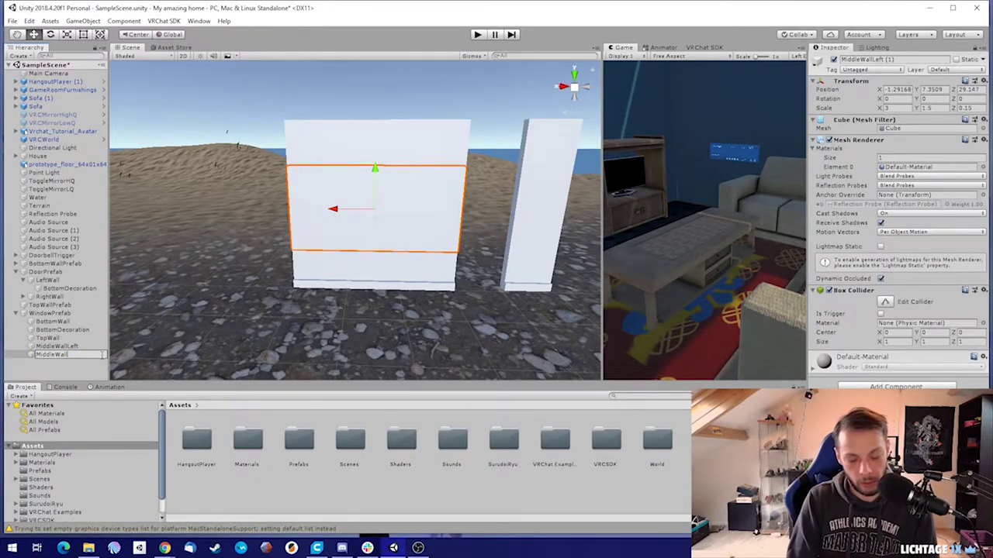
key("Return")
- Narrow MiddleWallLeft to an X scale of 0.5 and shift it to the window's outer left edge, at about X -0.045
left_click(79, 348)
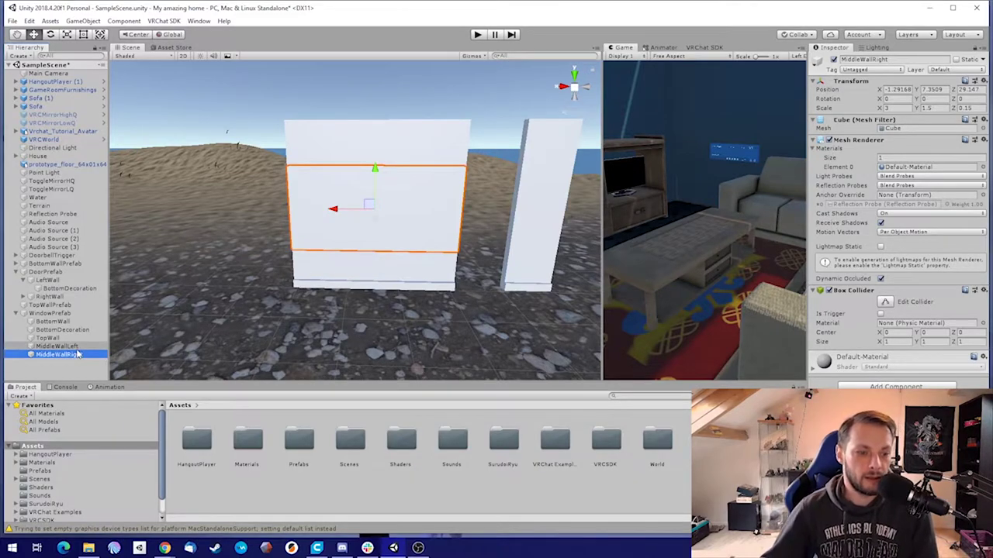
left_click(83, 34)
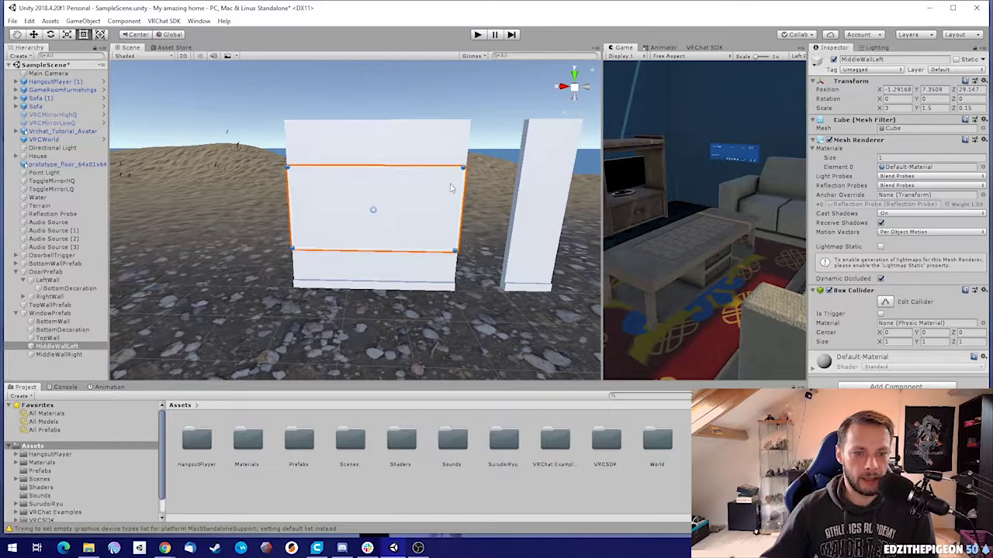
left_click_drag(465, 200, 324, 203)
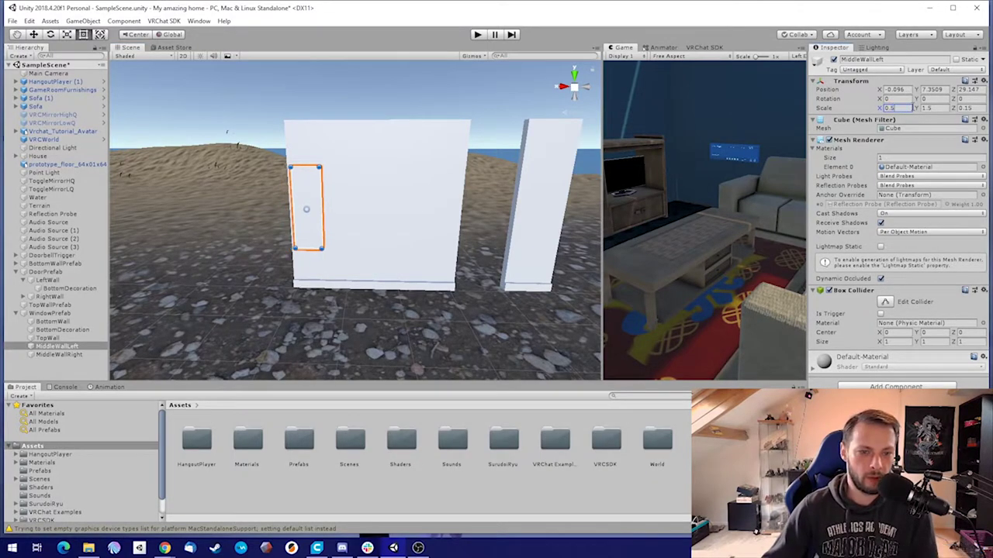
type("0.5")
left_click_drag(323, 196, 318, 196)
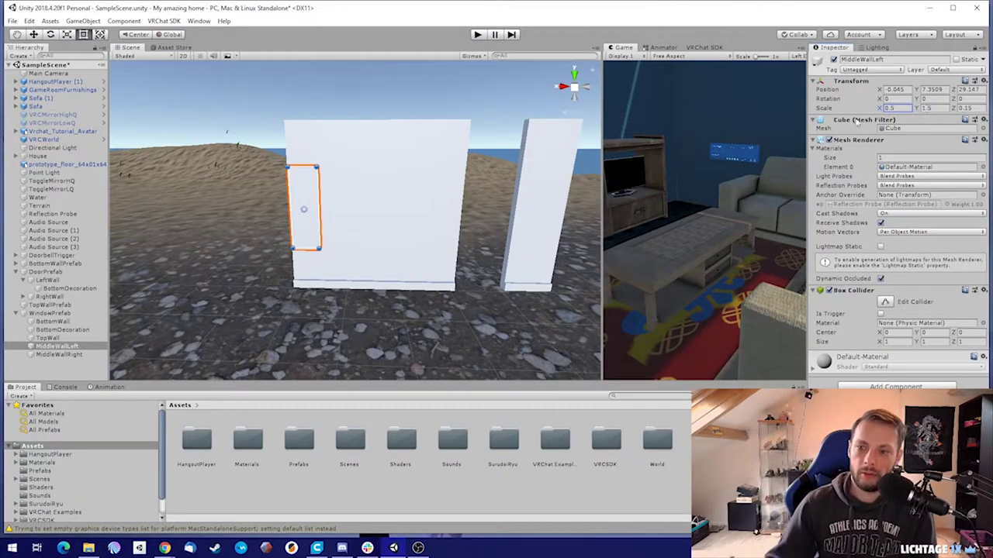
- Vertex-snap MiddleWallLeft's lower outer corner to BottomWall's upper outer corner, at X -0.04168
right_click_drag(310, 247, 446, 251)
key("w")
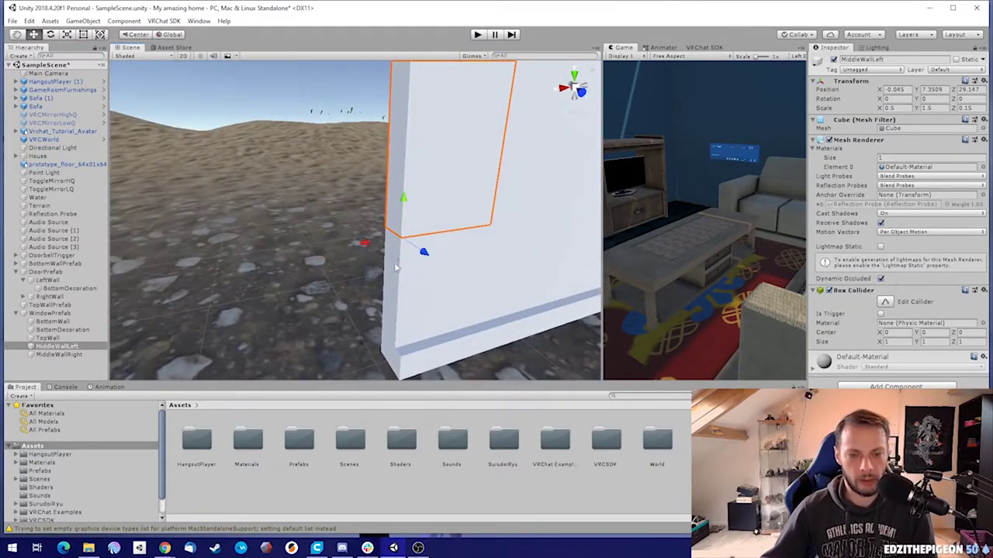
left_click_drag(403, 245, 364, 191)
- Set MiddleWallRight's X scale to 0.5 and vertex-snap its lower corner to the right end of BottomWall
left_click(305, 172)
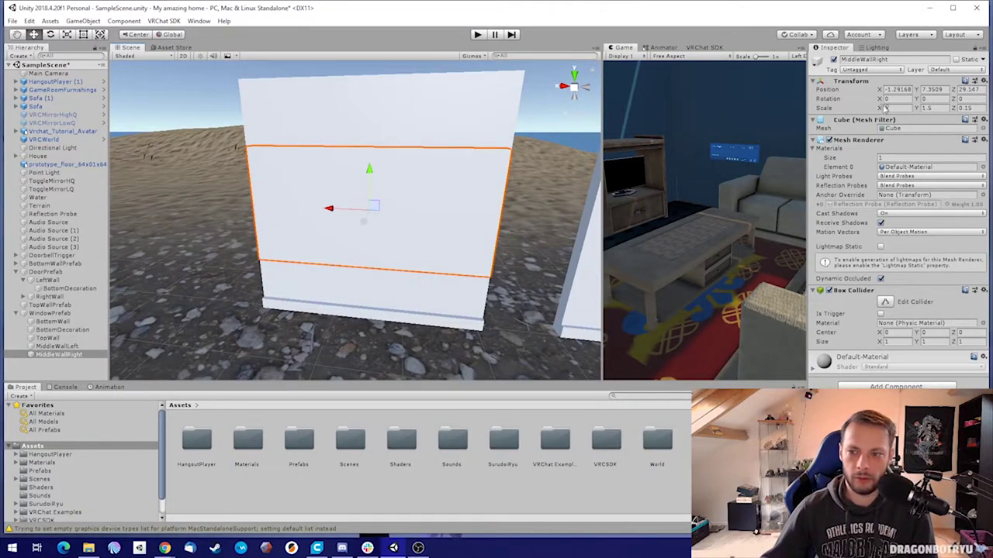
type(".5")
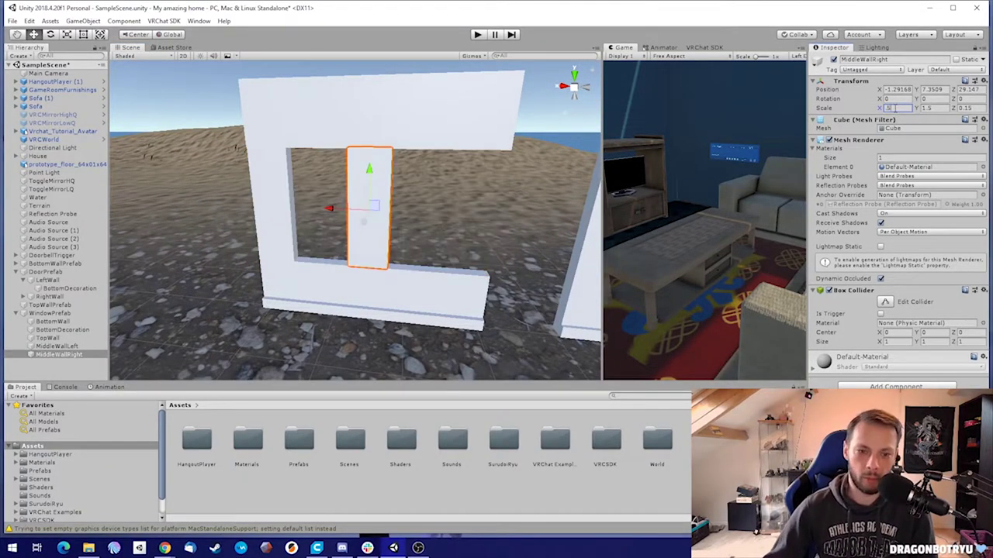
left_click_drag(482, 242, 442, 242, "alt")
key("v")
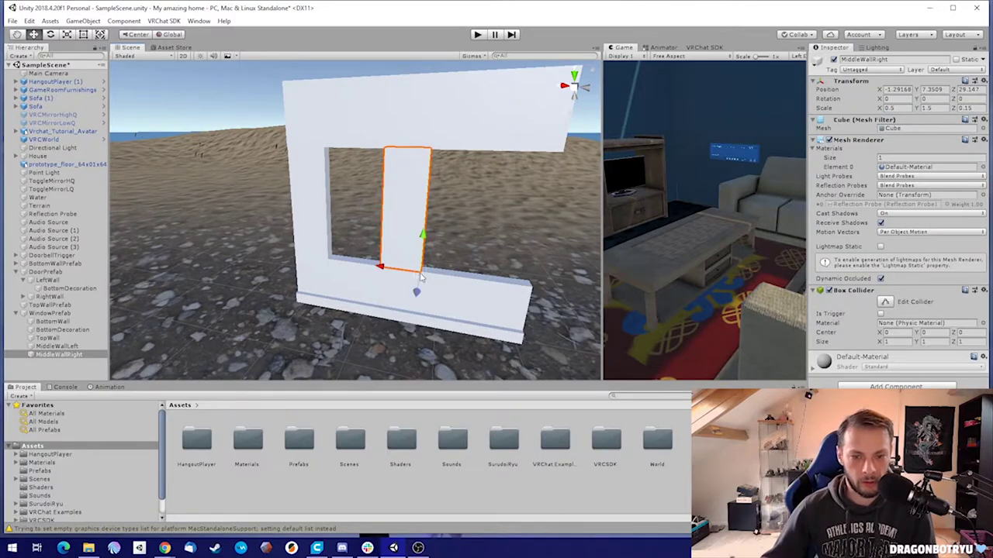
left_click_drag(421, 276, 527, 297)
- Vertex-snap MiddleWallLeft's upper outer corner to TopWall's lower corner
right_click_drag(438, 301, 326, 166)
key("w")
key("s")
left_click(458, 149)
left_click(338, 180)
key("f")
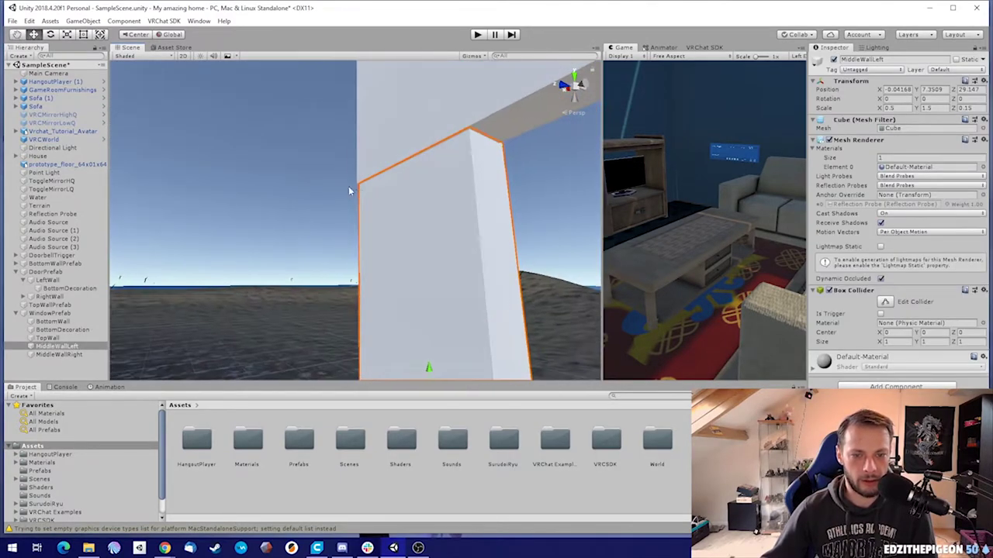
left_click_drag(361, 191, 358, 186)
key("s")
right_click_drag(368, 198, 368, 221)
- Select TopWall, MiddleWallLeft and MiddleWallRight together and vertex-snap them onto BottomWall's corner, placing TopWall at Y 8.4759
left_click(433, 228)
left_click(272, 268)
left_click(341, 133)
left_click(200, 111, "ctrl")
left_click(206, 80, "ctrl")
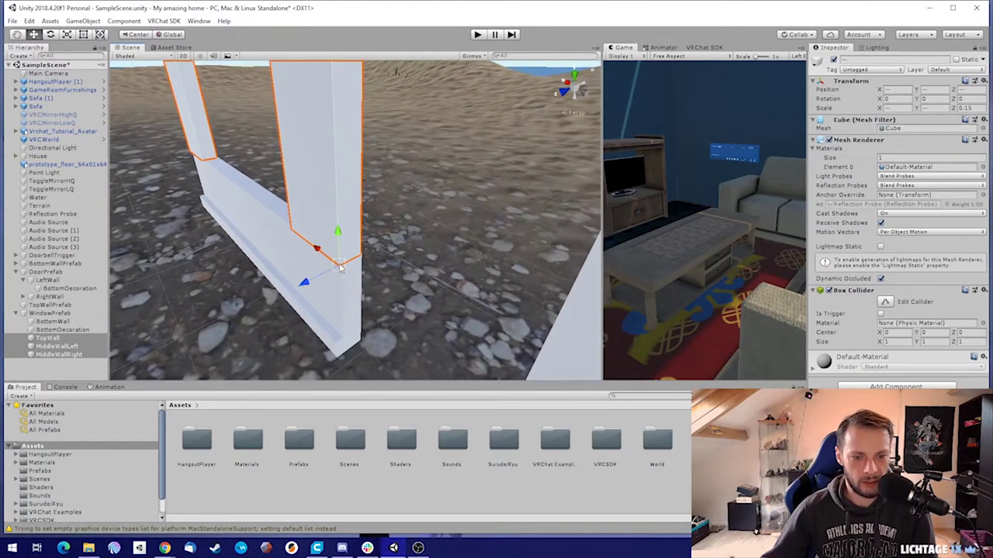
left_click_drag(340, 268, 345, 269)
right_click_drag(323, 209, 311, 121)
left_click(432, 124)
right_click_drag(419, 140, 576, 189)
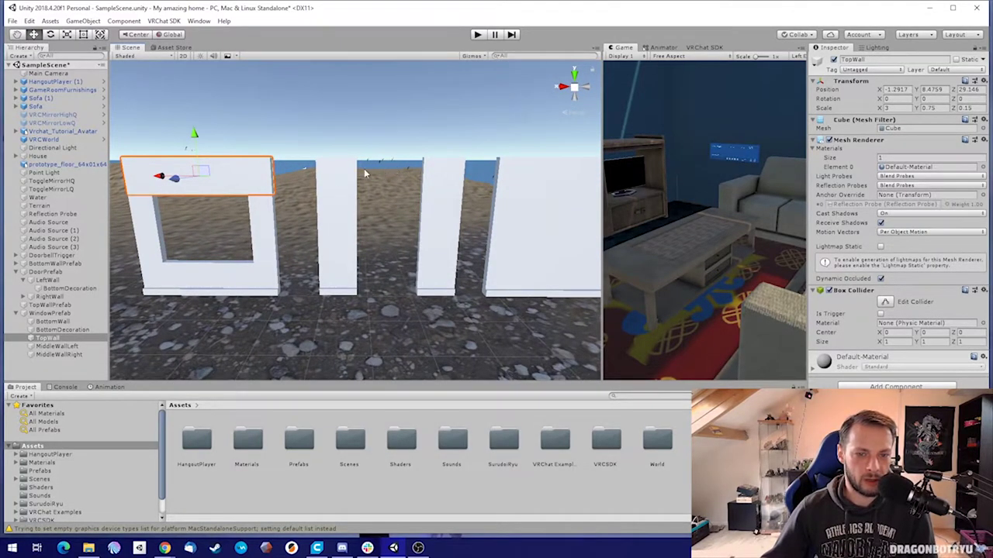
mouse_move(318, 185)
right_mouse_down()
mouse_move(385, 176)
mouse_move(302, 186)
right_mouse_up()
- Duplicate DoorPrefab's RightWall and rename the copy MiddleWall
left_click(412, 177)
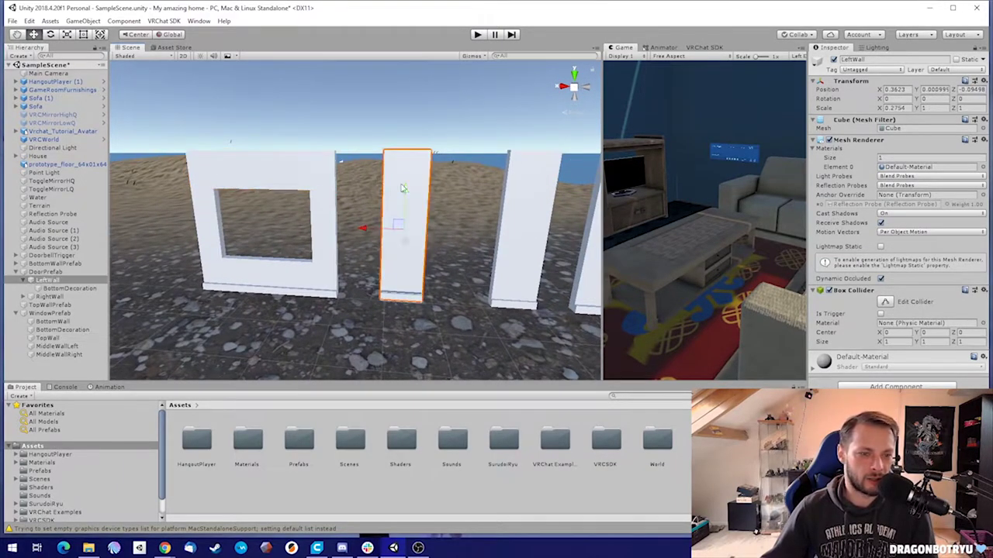
left_click(61, 289)
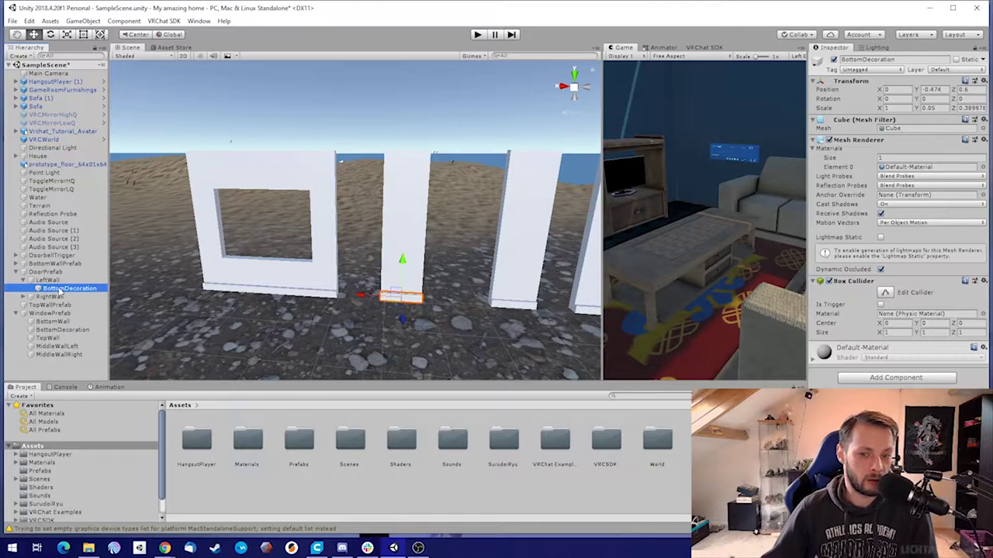
left_click(47, 280)
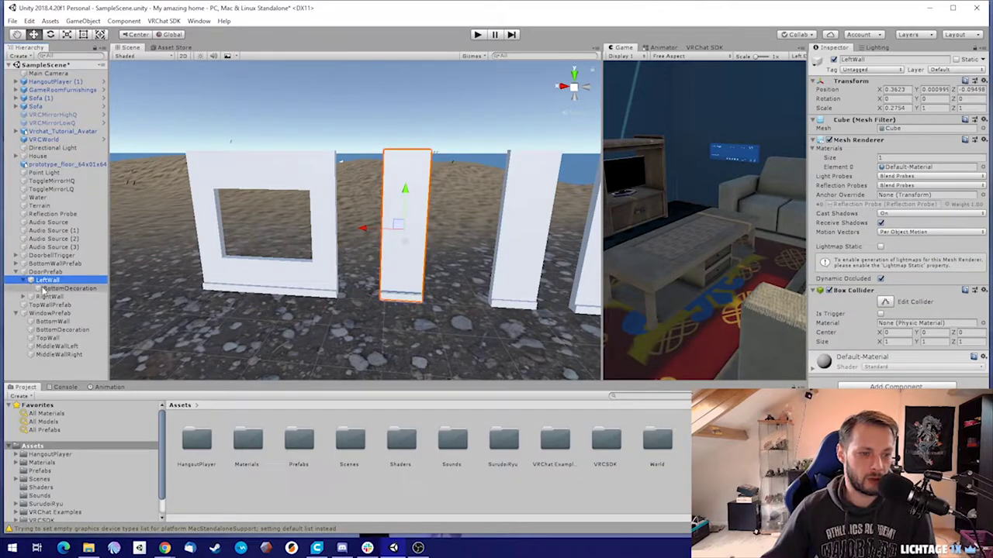
left_click(24, 280)
left_click(52, 289)
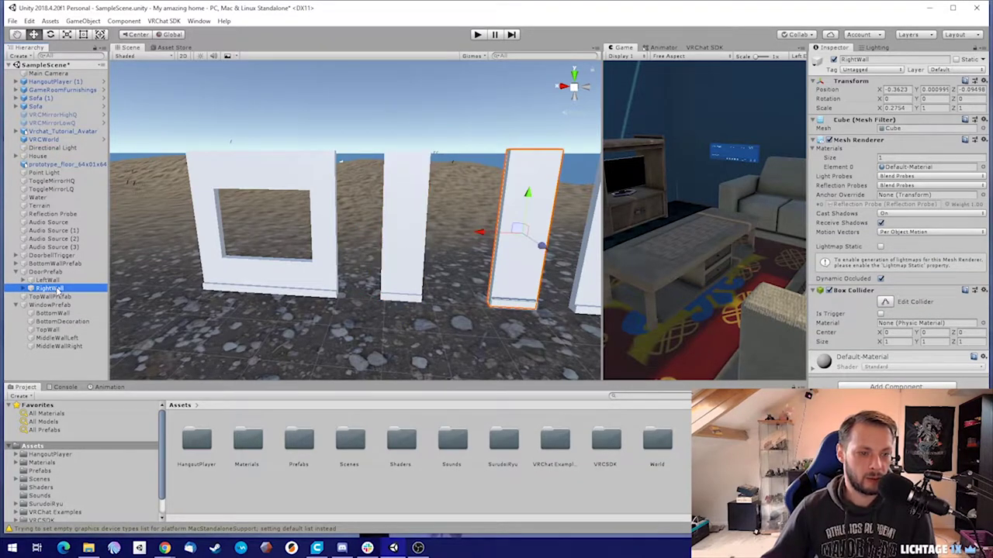
key("ctrl+d")
key("F2")
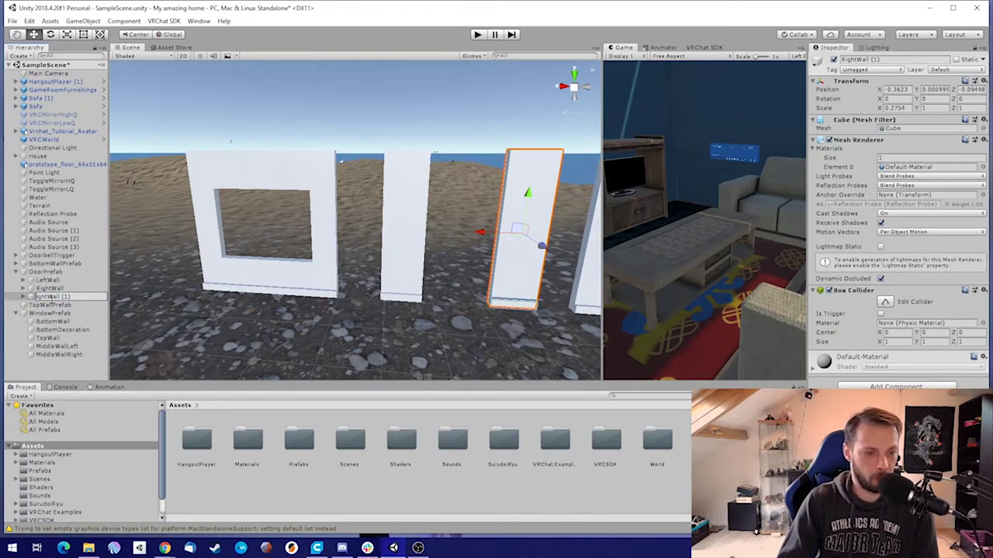
key("Delete")
key("Delete")
key("Delete")
key("Delete")
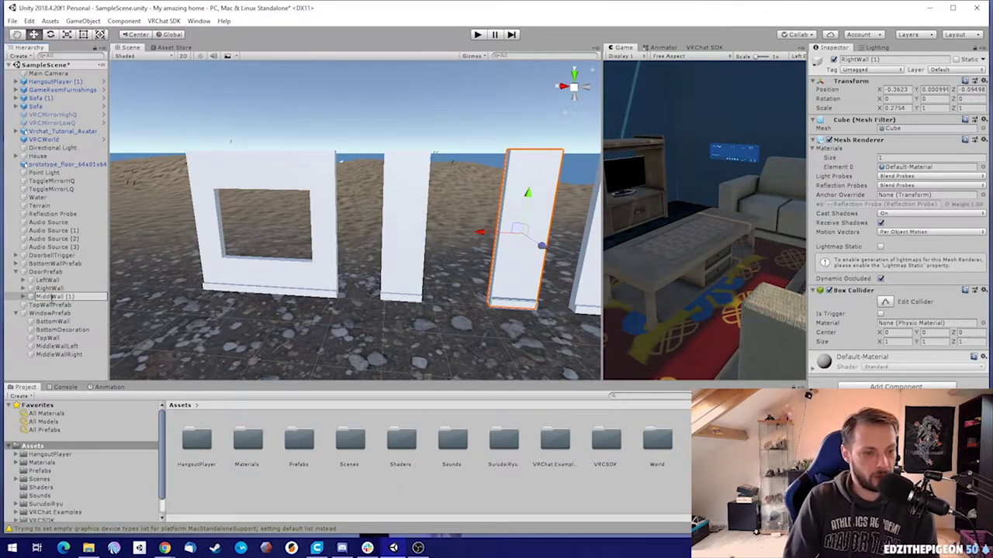
key("Return")
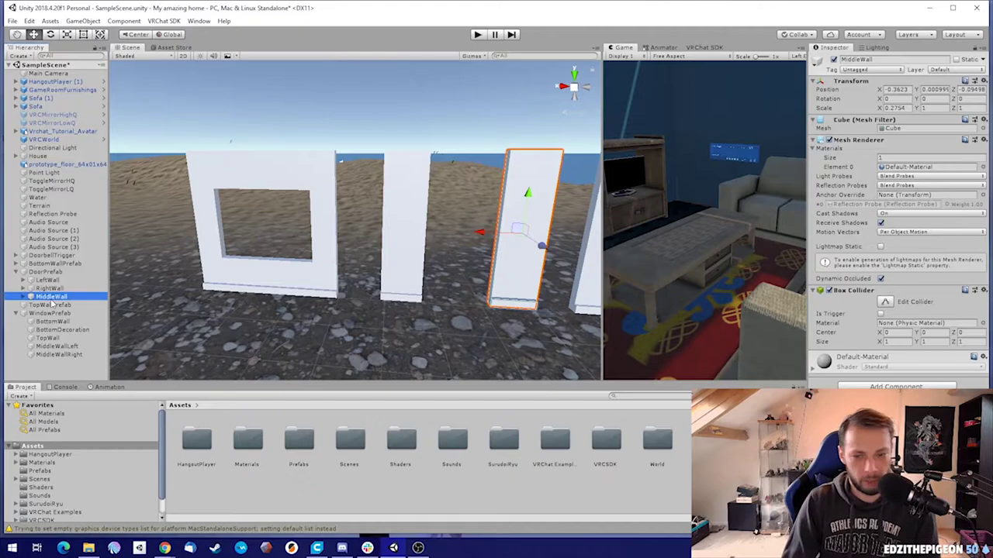
- Move MiddleWall against LeftWall's inner edge and stretch it across the door opening to an X scale of about 0.446
left_click_drag(480, 233, 417, 231)
key("w")
right_click_drag(441, 242, 470, 238)
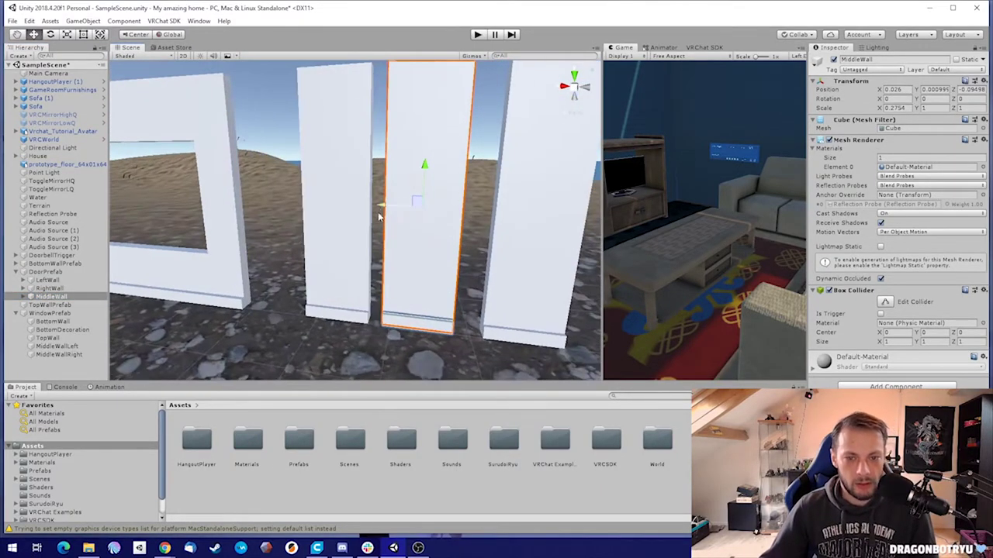
mouse_move(381, 207)
left_mouse_down()
mouse_move(301, 204)
mouse_move(383, 207)
mouse_move(385, 216)
left_mouse_up()
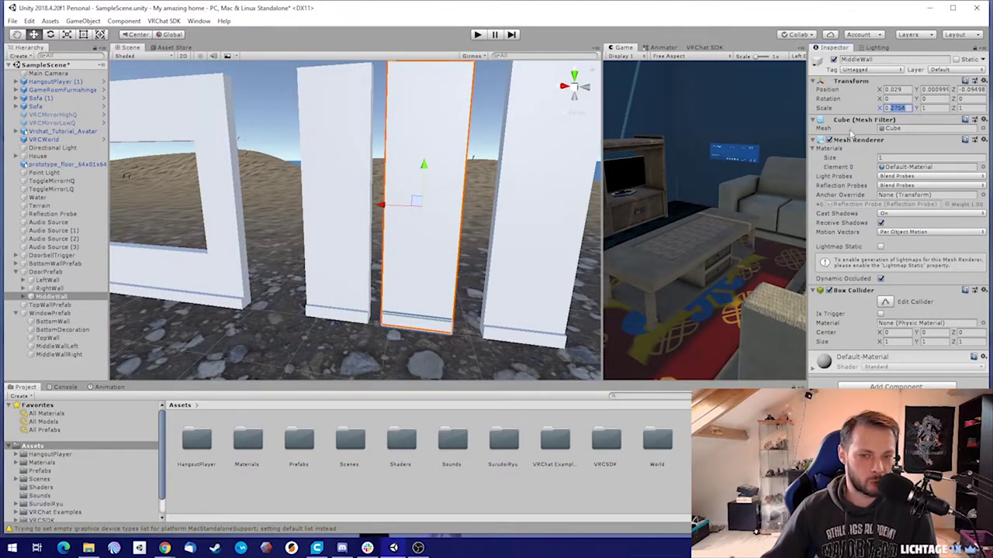
left_click_drag(386, 209, 369, 213)
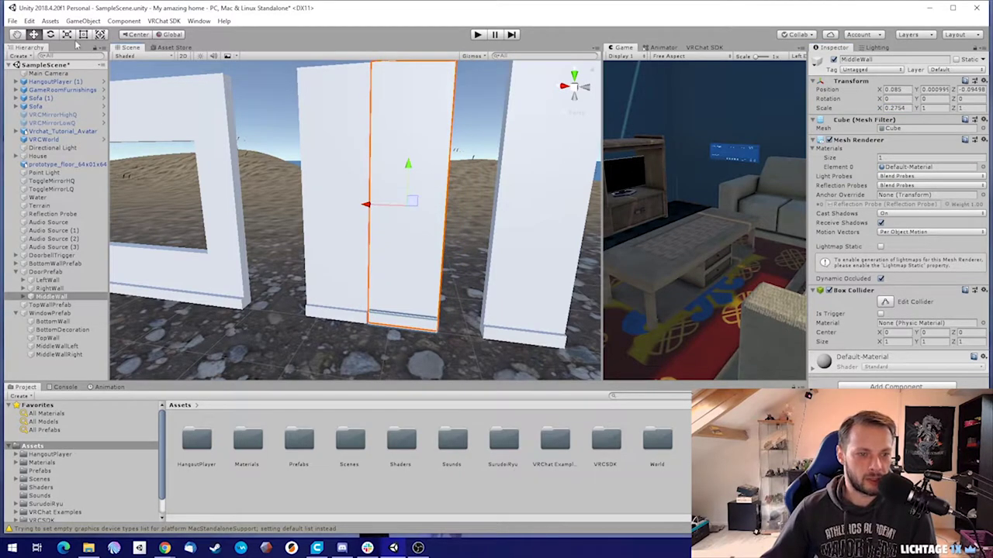
left_click(83, 34)
left_click_drag(449, 177, 495, 181)
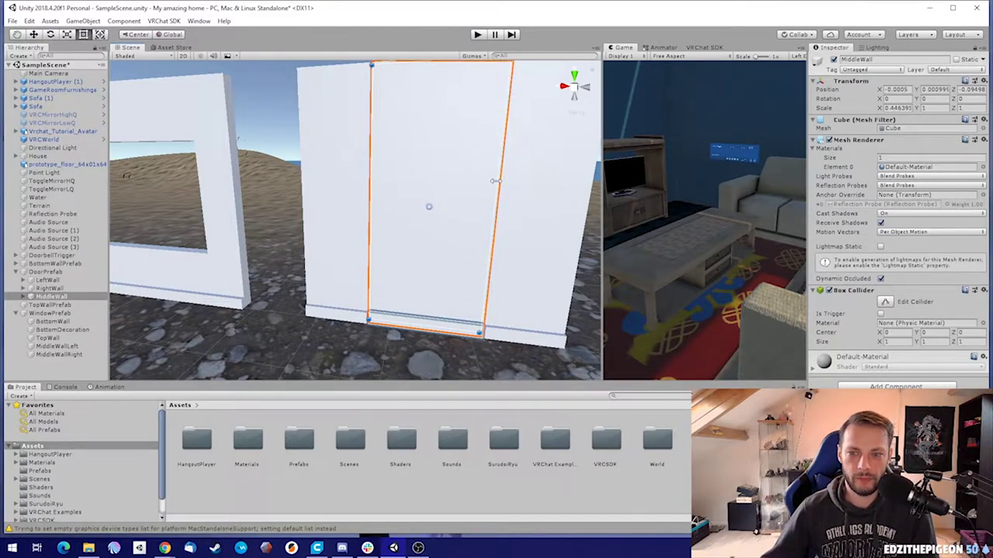
- Check LeftWall's X scale and open the Calculator in a smaller window that leaves the transform values in view
left_click(336, 153)
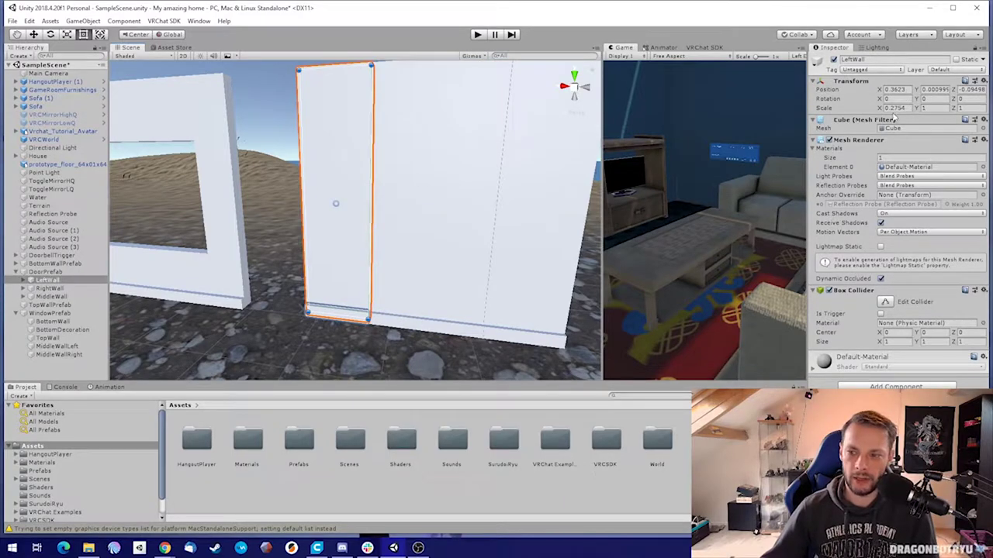
key("XF86Calculator")
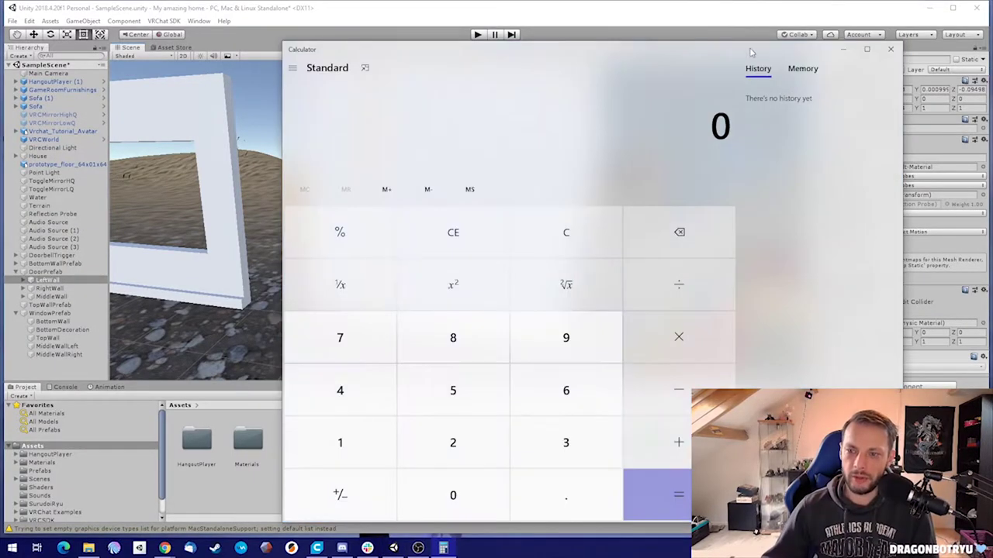
left_click_drag(610, 54, 493, 38)
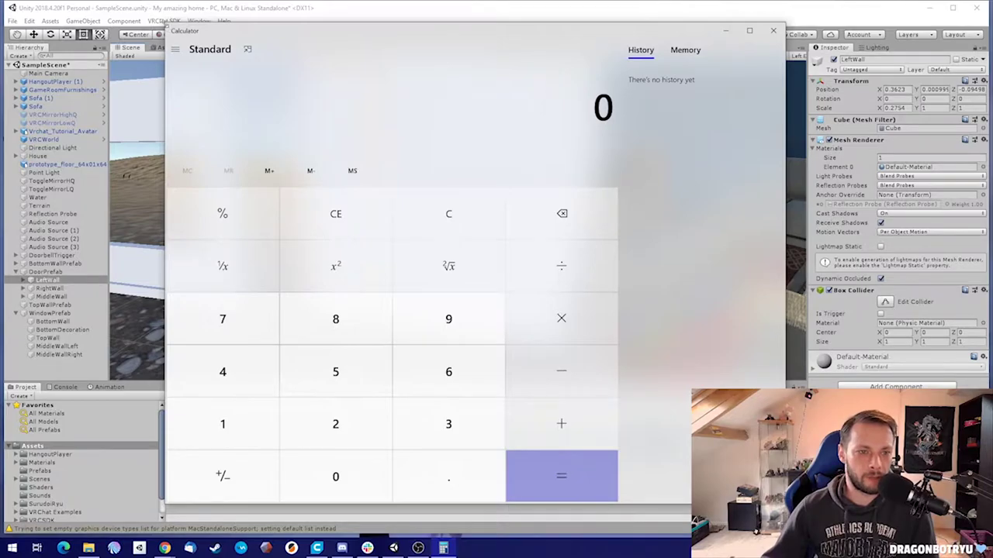
left_click_drag(166, 24, 379, 77)
left_click_drag(545, 87, 423, 48)
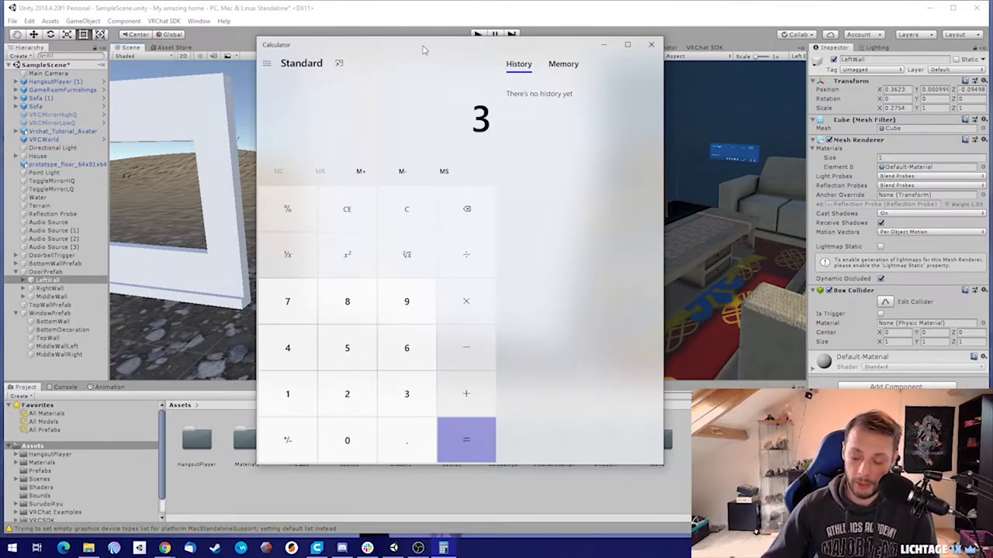
- Calculate 3 minus 0.2754 minus 0.2754 in the Calculator
key("minus")
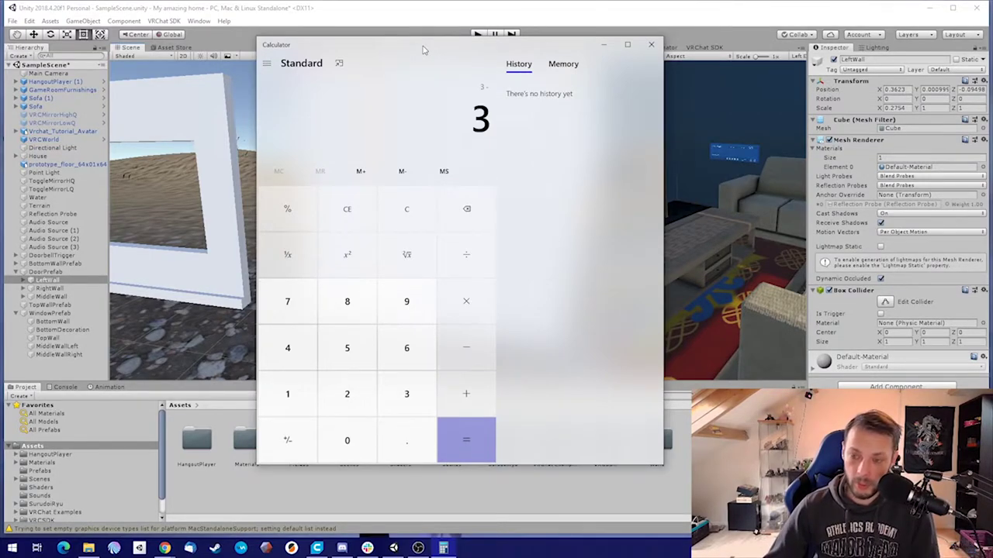
type("27")
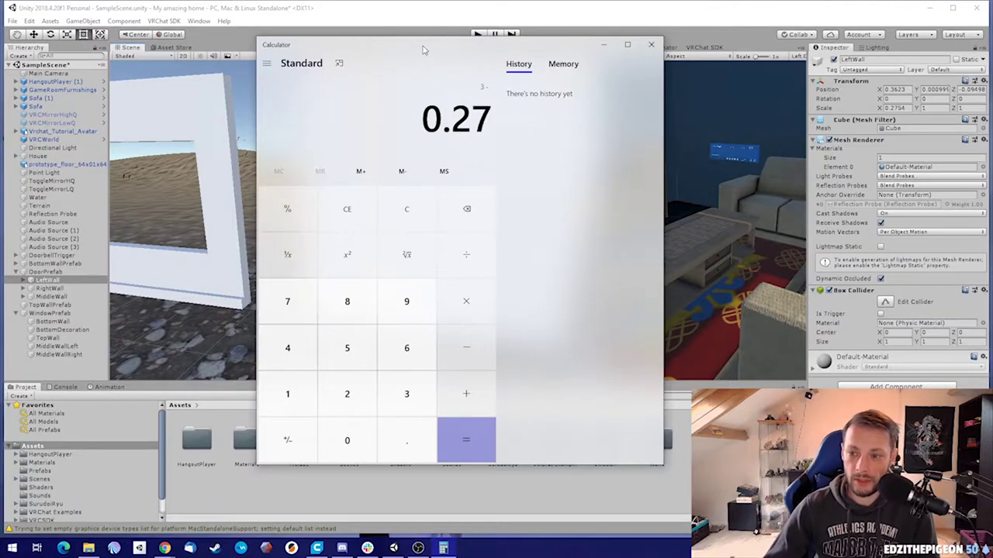
type("54")
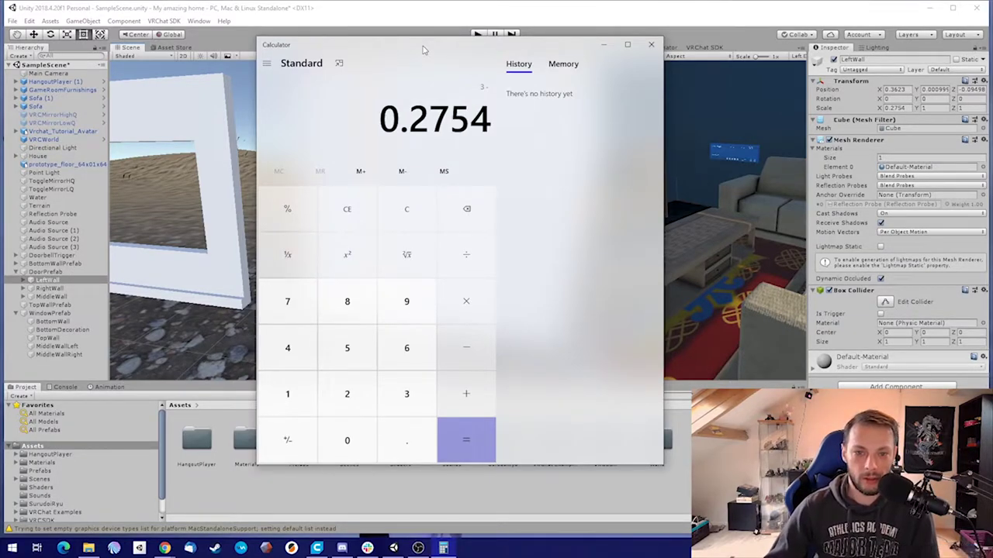
key("Return")
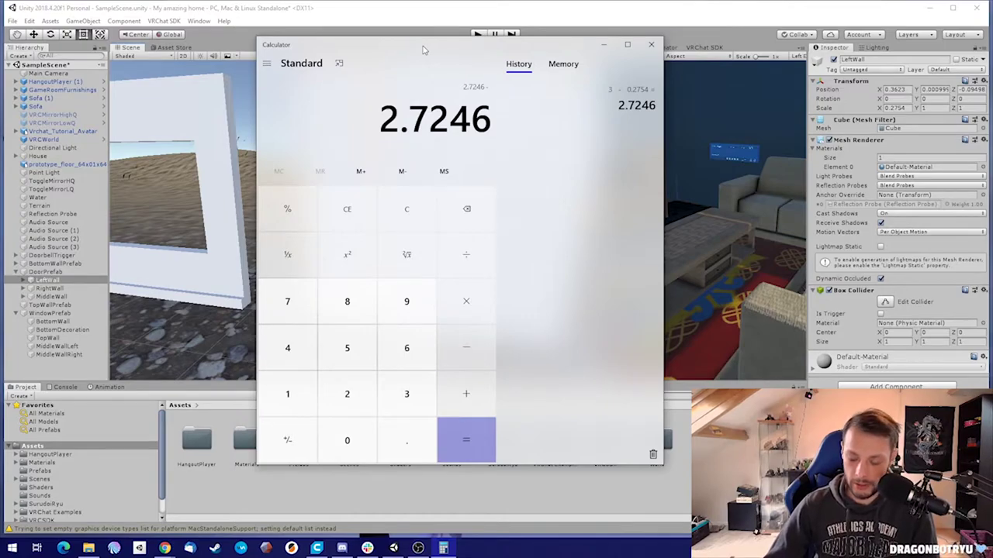
type("0.2754")
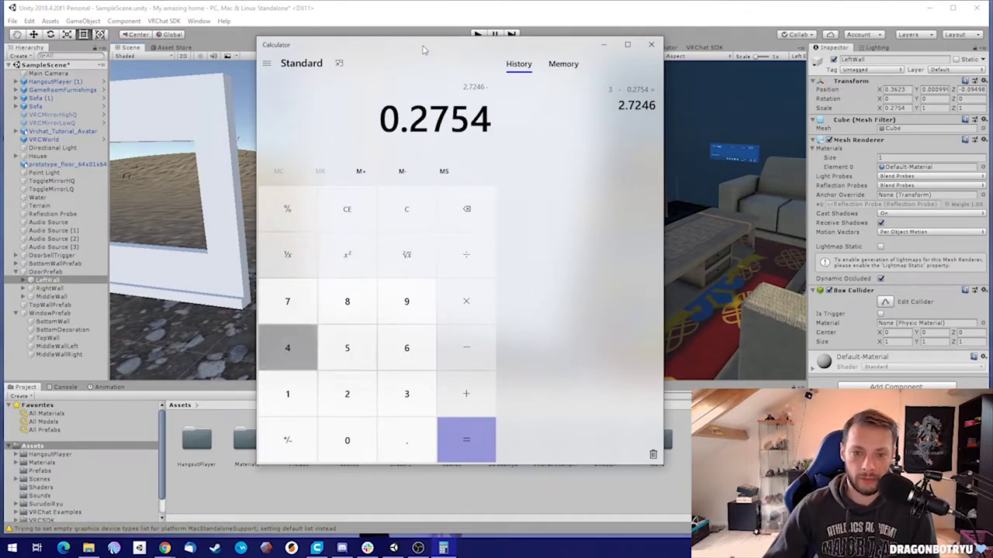
key("Return")
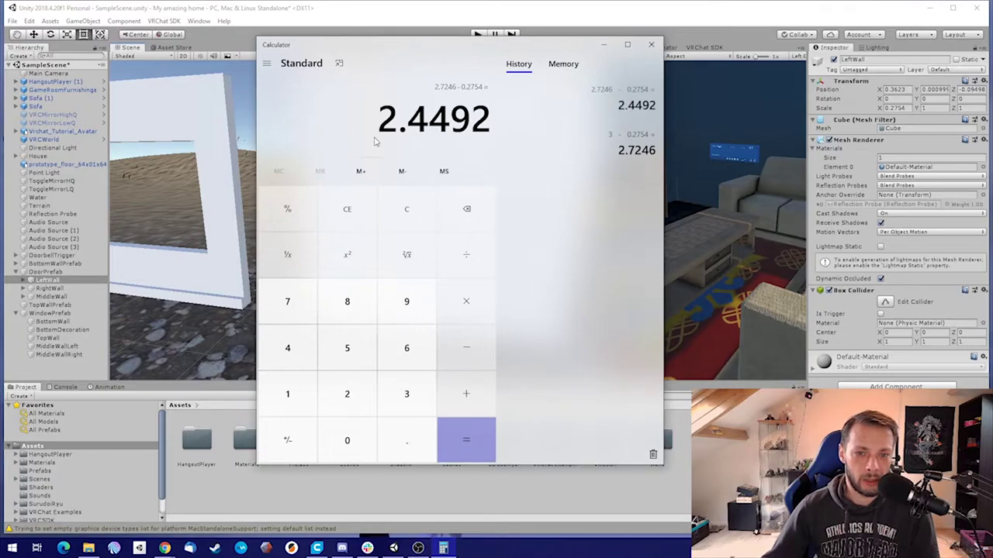
- Copy the calculated result into MiddleWall's X scale and change its leading digit to make it 0.4492
left_click_drag(374, 141, 493, 117)
key("ctrl+c")
left_click(565, 12)
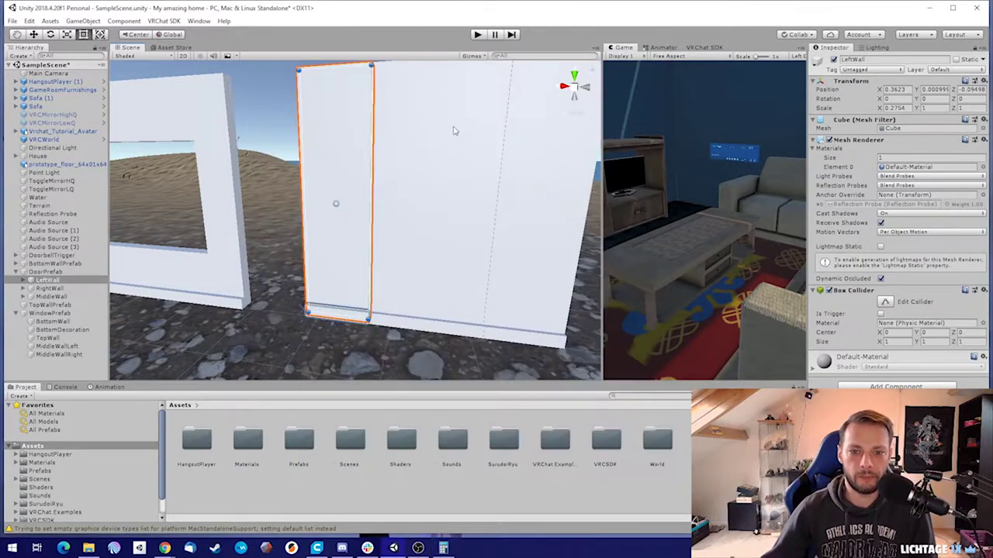
left_click(391, 144)
left_click(898, 108)
key("ctrl+v")
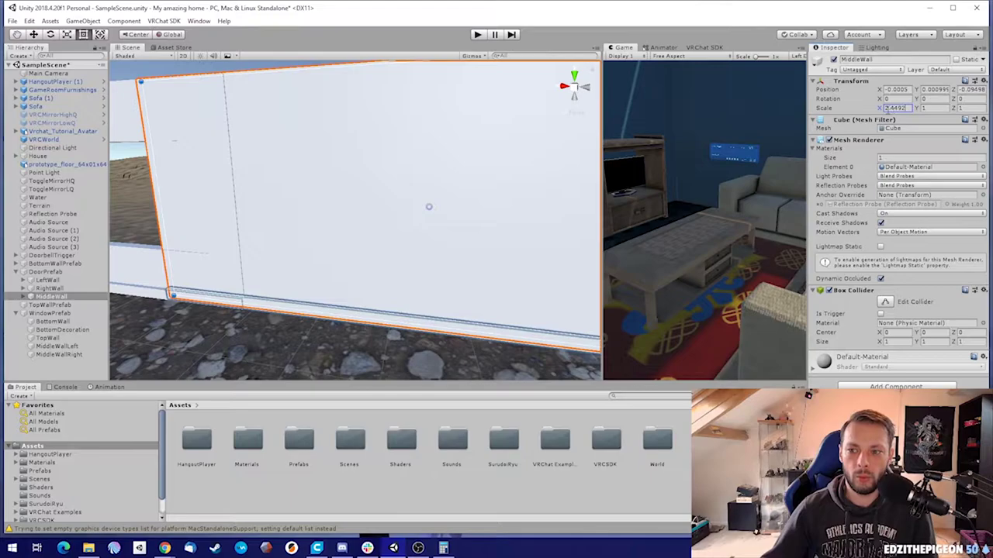
type("0")
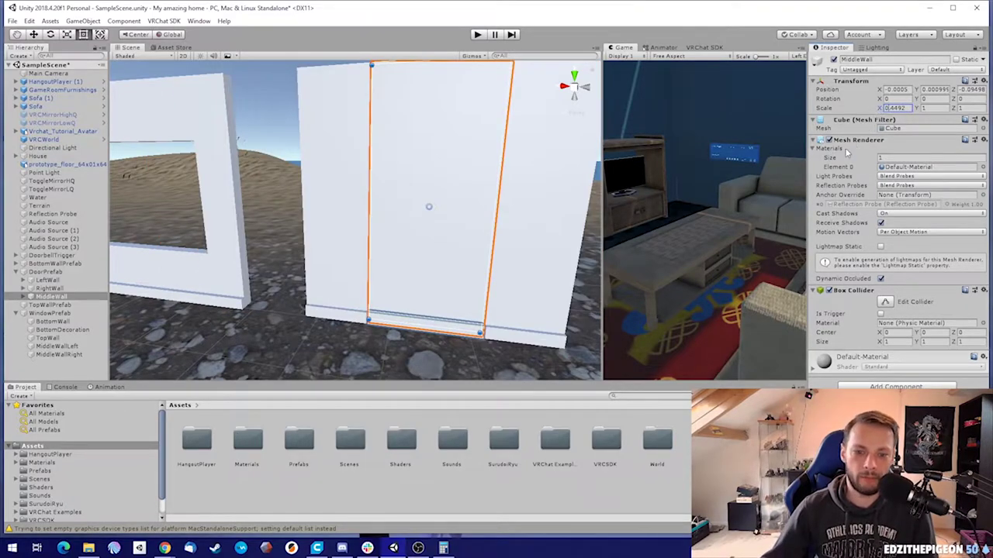
- Vertex-snap MiddleWall's lower corner to the adjoining side wall's corner in the door piece and inspect the joint
right_click_drag(365, 147, 374, 81)
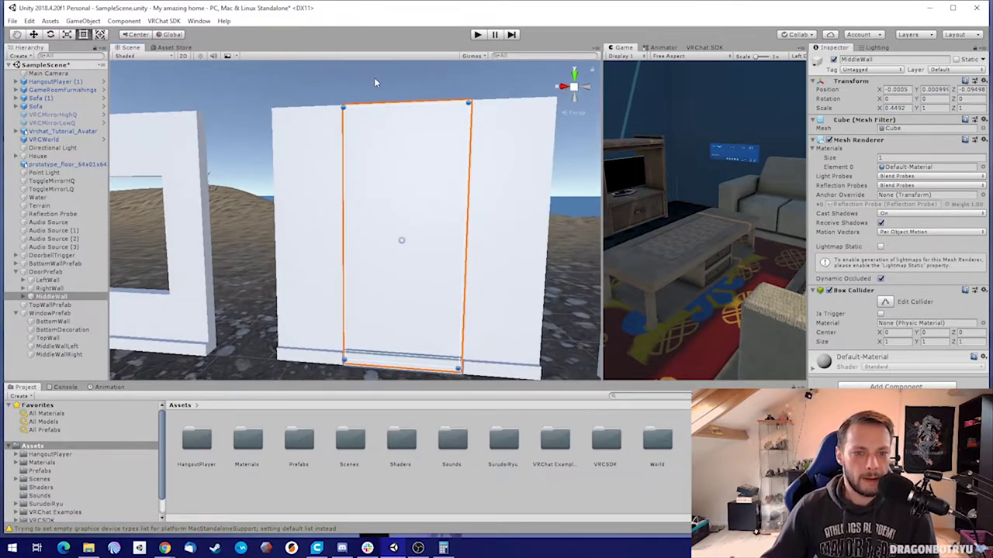
key("w")
key("w")
right_click_drag(350, 130, 456, 226)
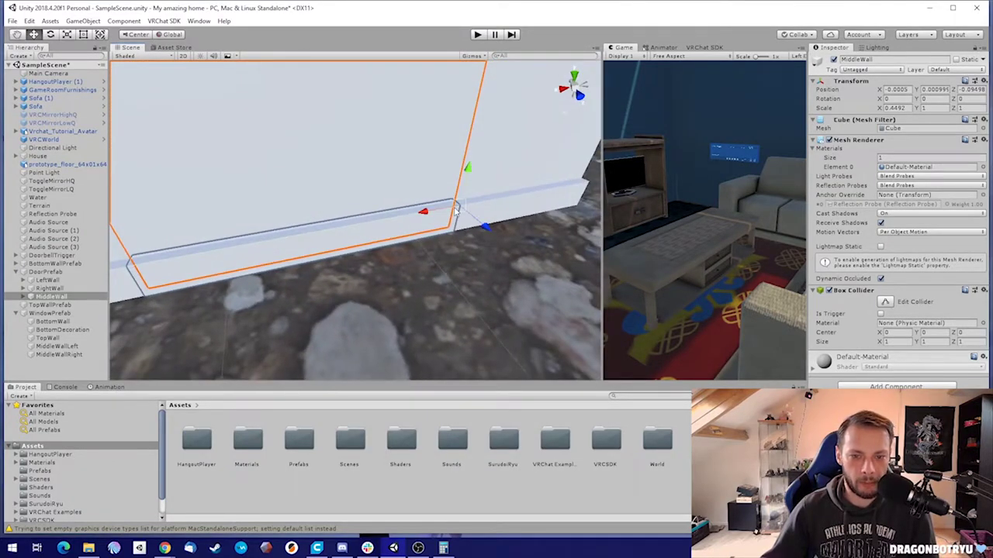
left_click_drag(456, 211, 463, 210)
right_click_drag(473, 214, 768, 247)
left_click(499, 113)
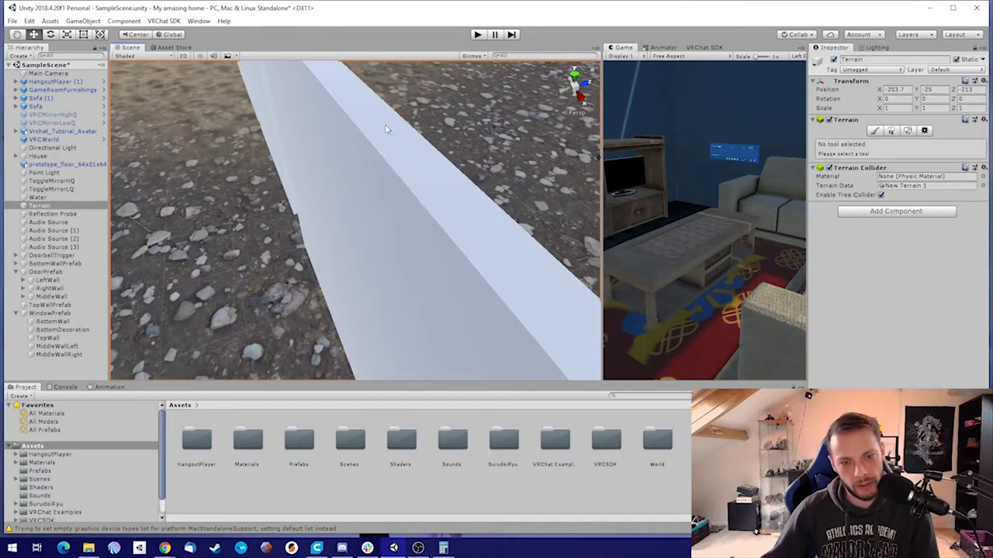
- Delete the BottomDecoration trim from DoorPrefab's MiddleWall
right_click_drag(387, 129, 321, 172)
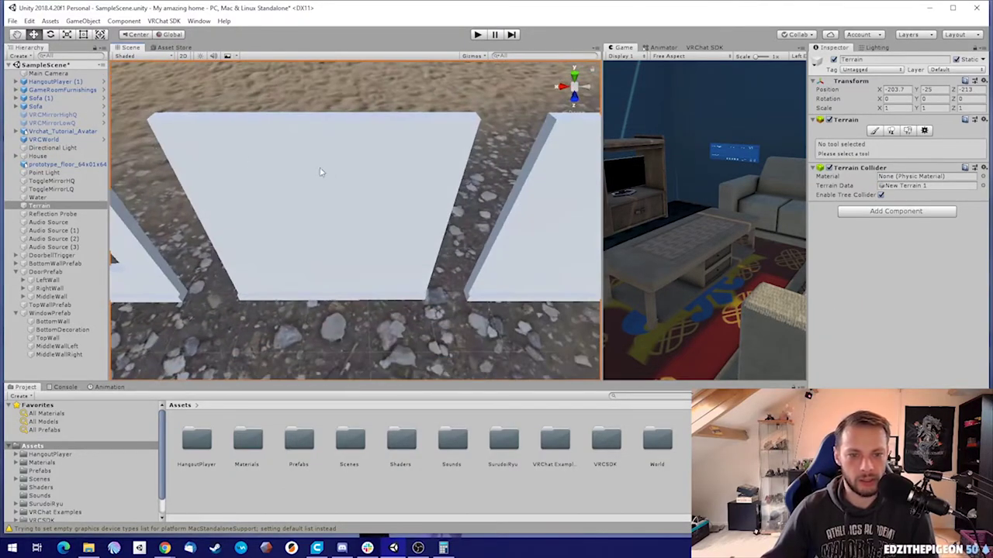
left_click(320, 173)
key("f")
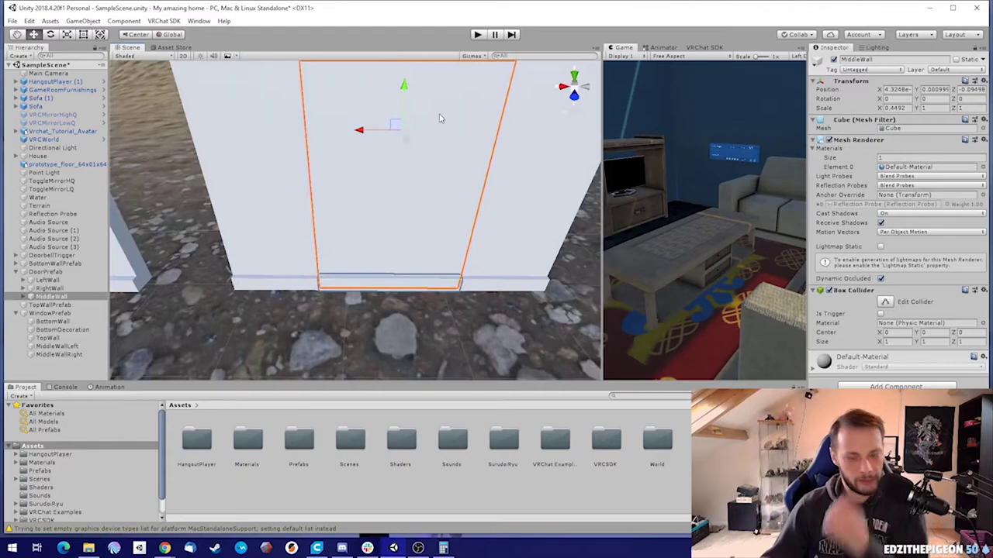
left_click(28, 298)
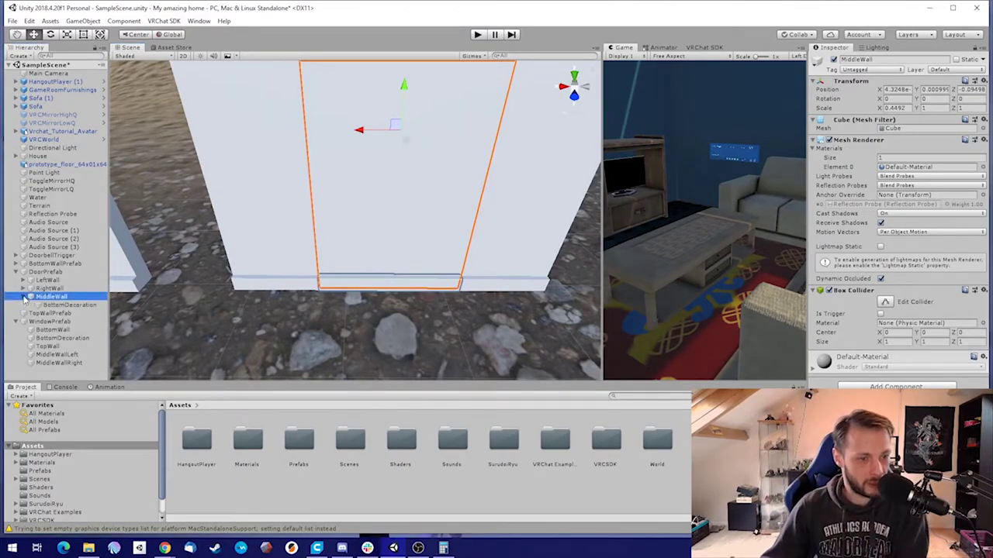
left_click(64, 306)
key("Delete")
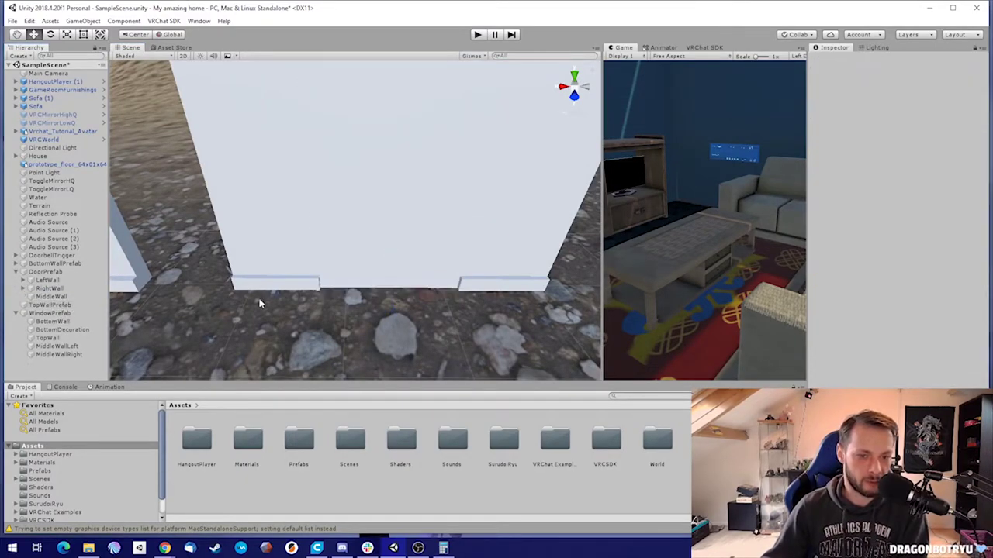
- Raise MiddleWall's lower edge to open the doorway, leaving a top piece with a Y scale of about 0.127
left_click(51, 296)
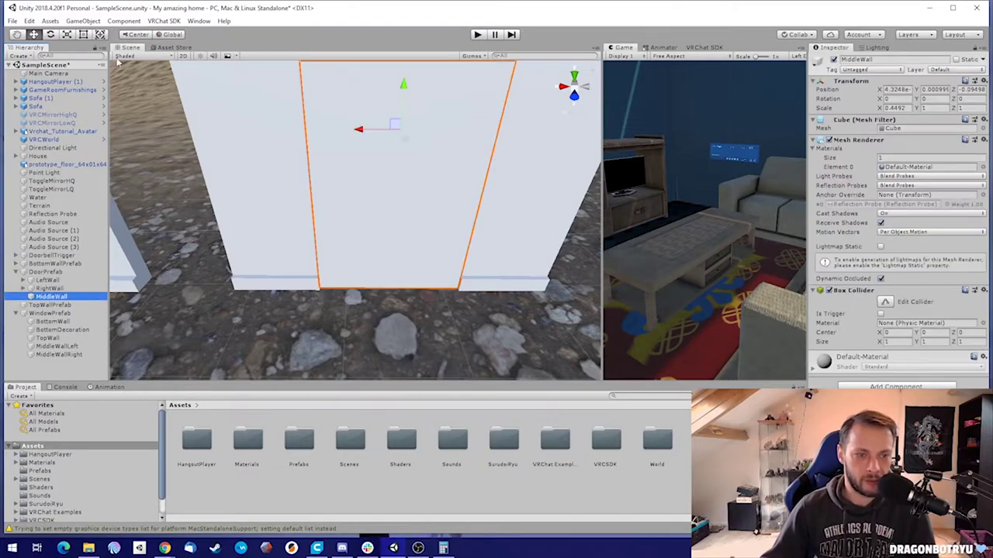
left_click(84, 35)
key("s")
right_click_drag(267, 221, 298, 158)
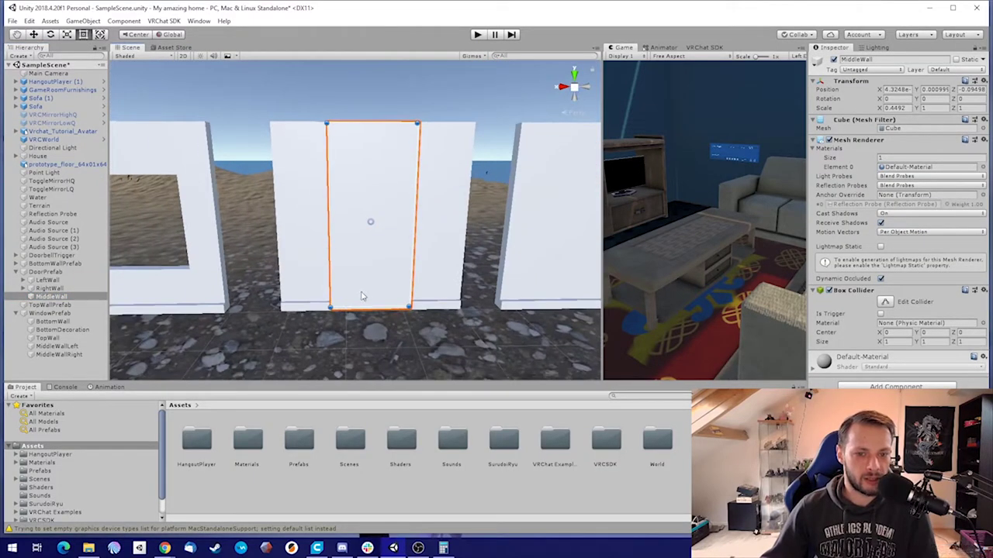
left_click_drag(361, 309, 379, 151)
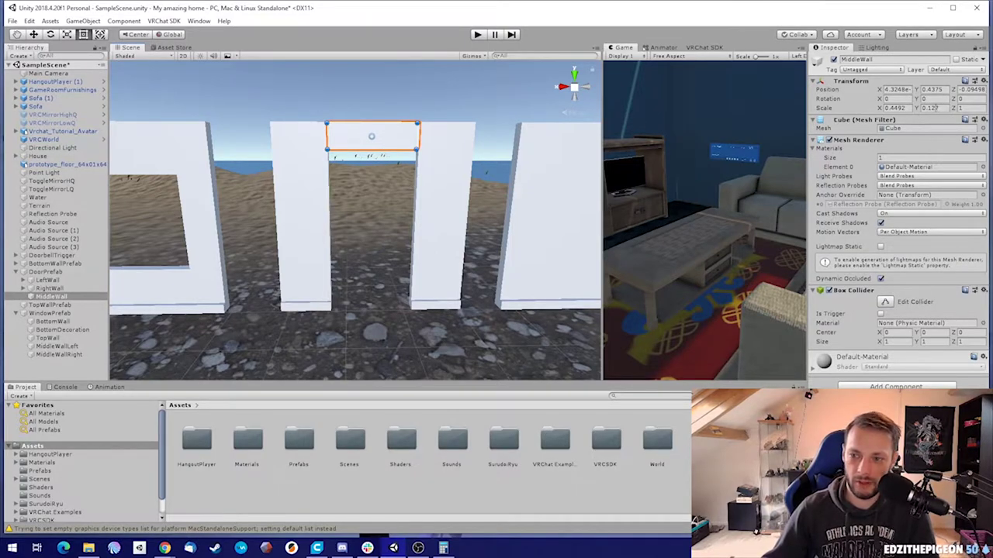
type("0.15")
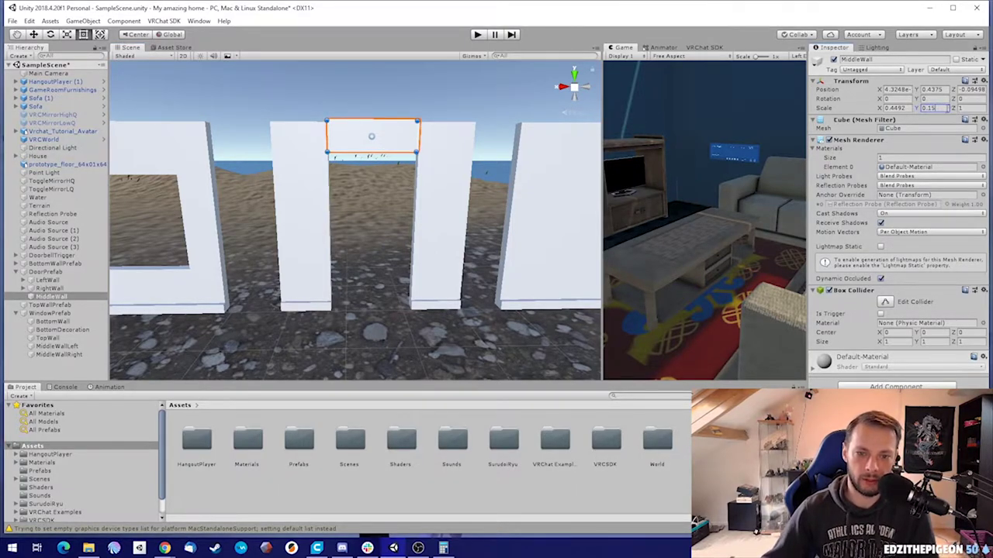
right_click_drag(460, 169, 432, 175)
key("ctrl+z")
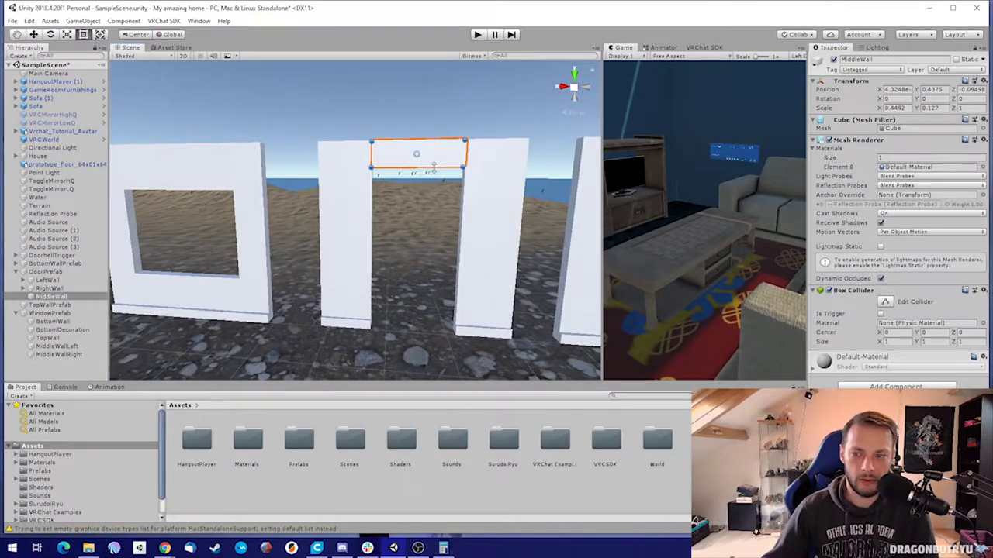
- Lower MiddleWall's bottom edge slightly, set its Y scale to 0.15, and vertex-snap its upper corner to the adjoining side wall's top corner
left_click_drag(433, 167, 433, 172)
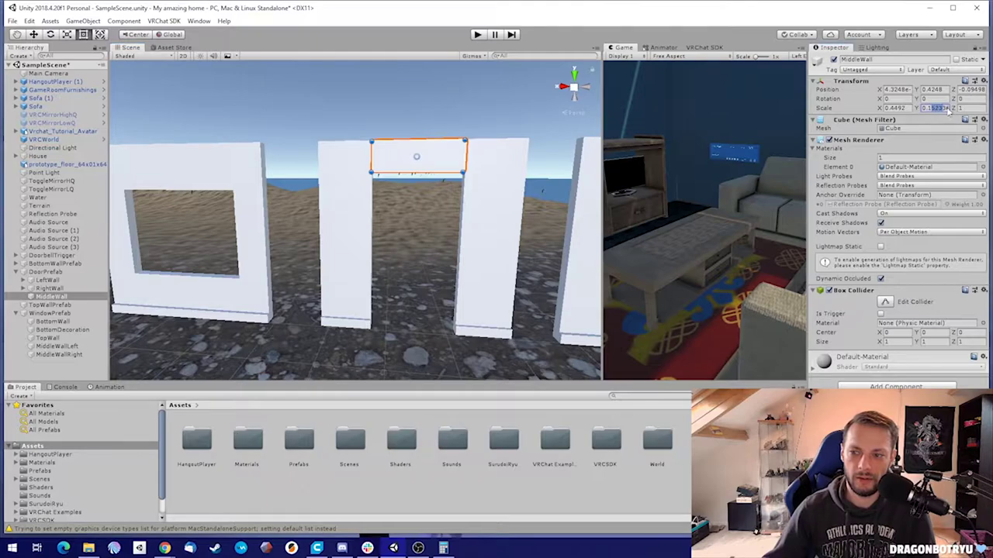
type("0.15")
right_click_drag(419, 172, 353, 225)
key("w")
key("w")
left_click_drag(365, 215, 368, 208)
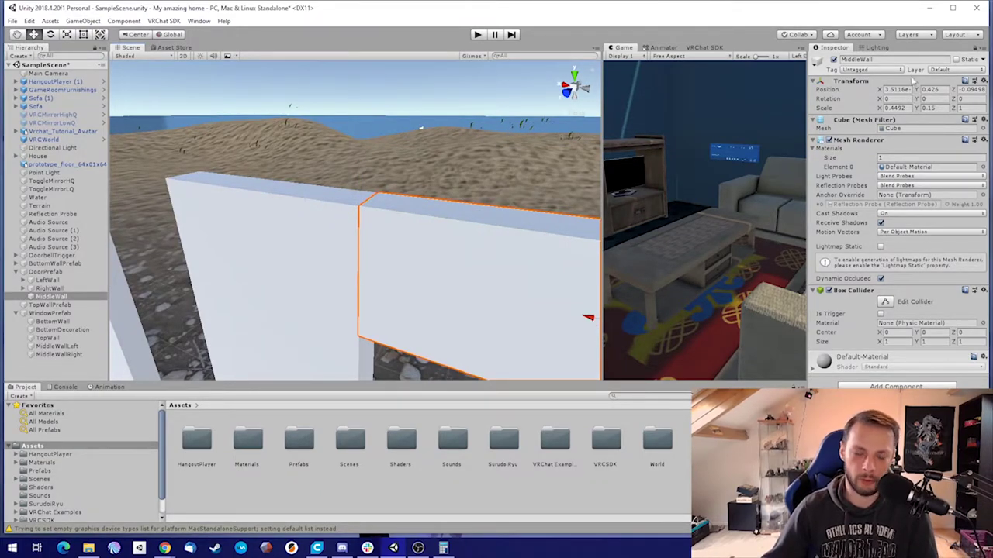
right_click_drag(354, 204, 403, 166)
left_click(399, 108)
- Duplicate WindowPrefab and move the copy along X to 7.45, beside the original window piece
right_click_drag(400, 108, 318, 152)
left_click(319, 155)
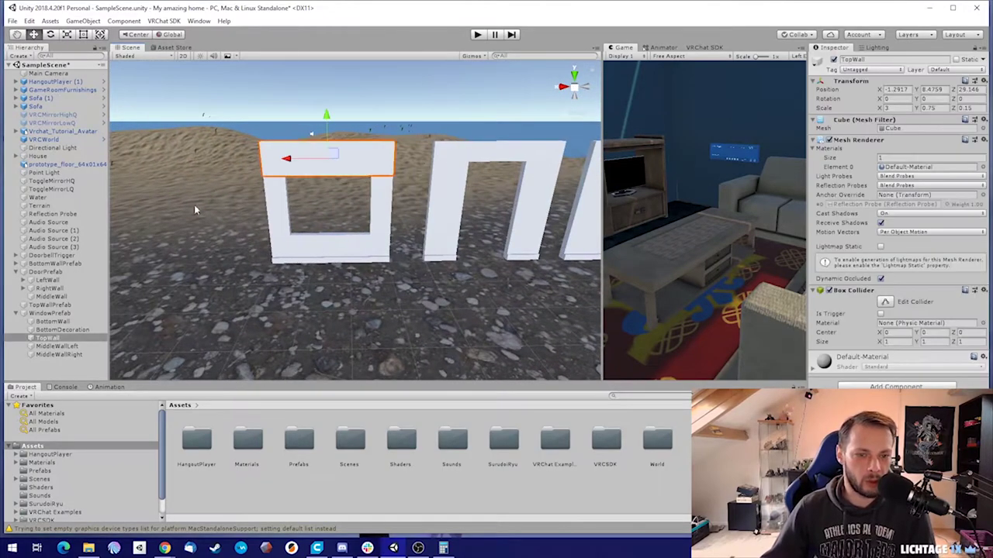
left_click(49, 313)
key("Left")
key("ctrl+d")
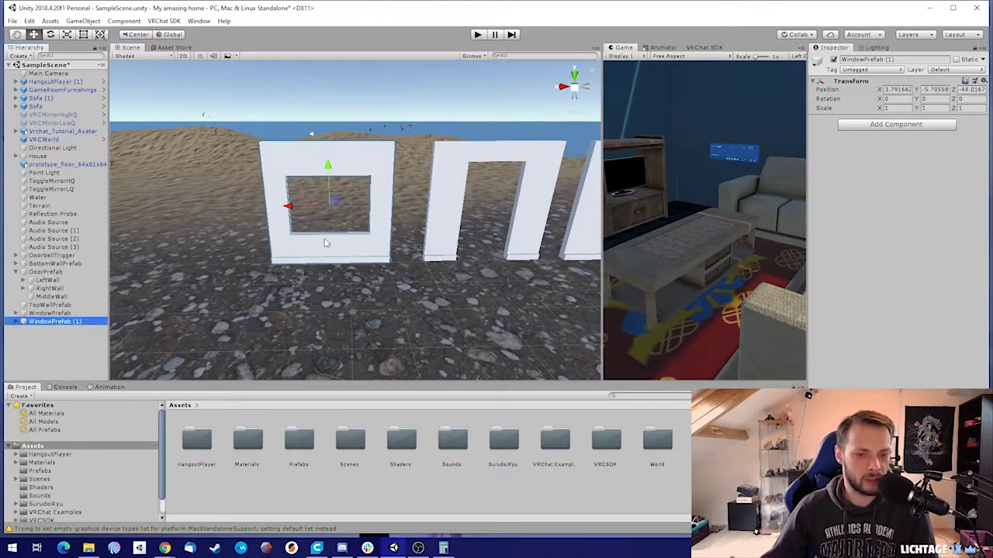
left_click_drag(295, 209, 136, 210)
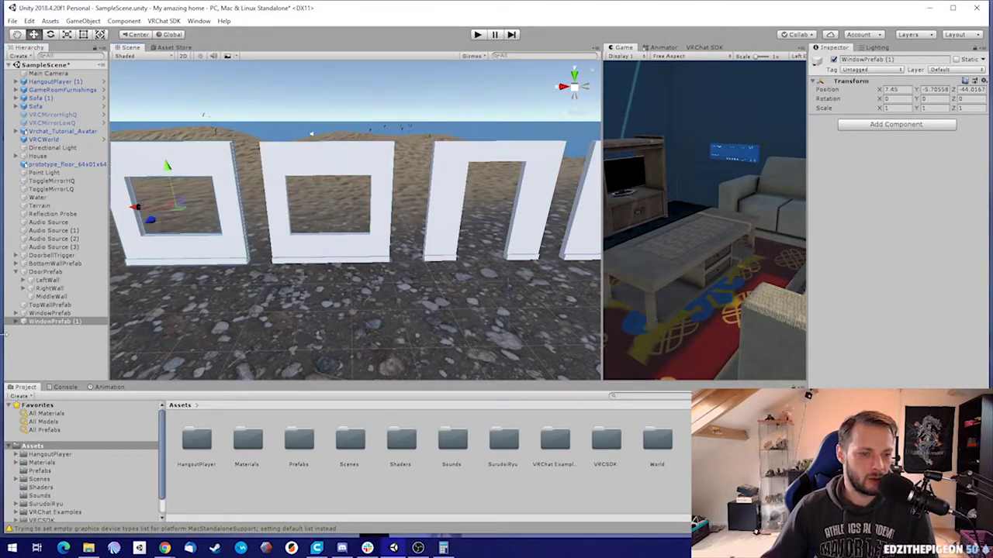
- Delete the BottomDecoration trim from the WindowPrefab copy
left_click(16, 321)
left_click(62, 339)
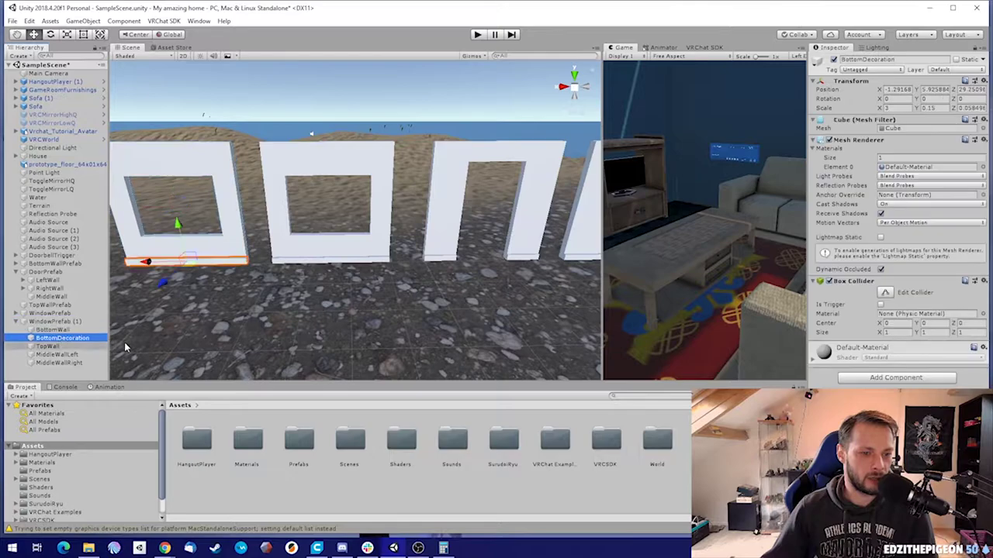
key("Delete")
mouse_move(318, 278)
left_mouse_down("alt")
mouse_move(294, 275)
mouse_move(309, 271)
left_mouse_up("alt")
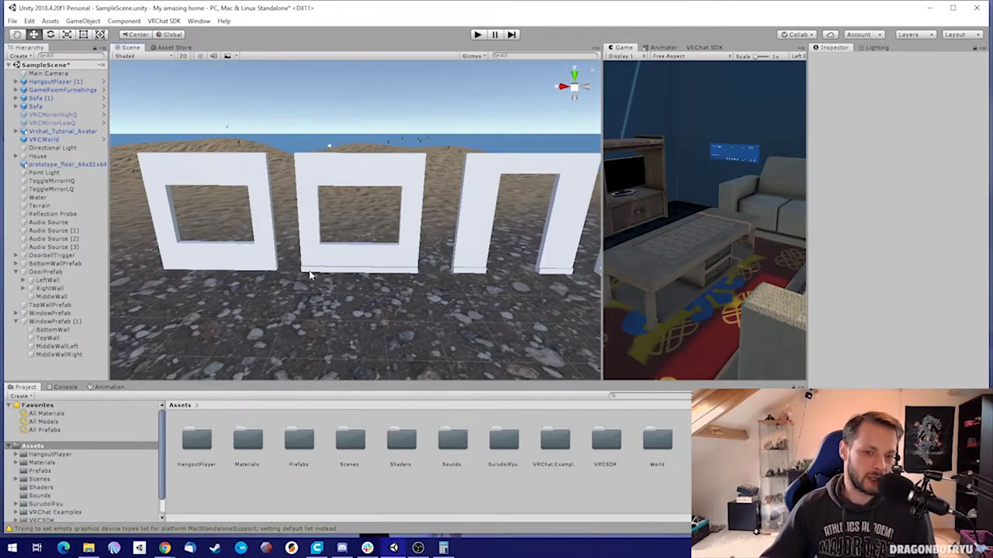
- Move the whole WindowPrefab (1) farther from the original window piece to X 7.76 and view the row of wall pieces
left_click(251, 264)
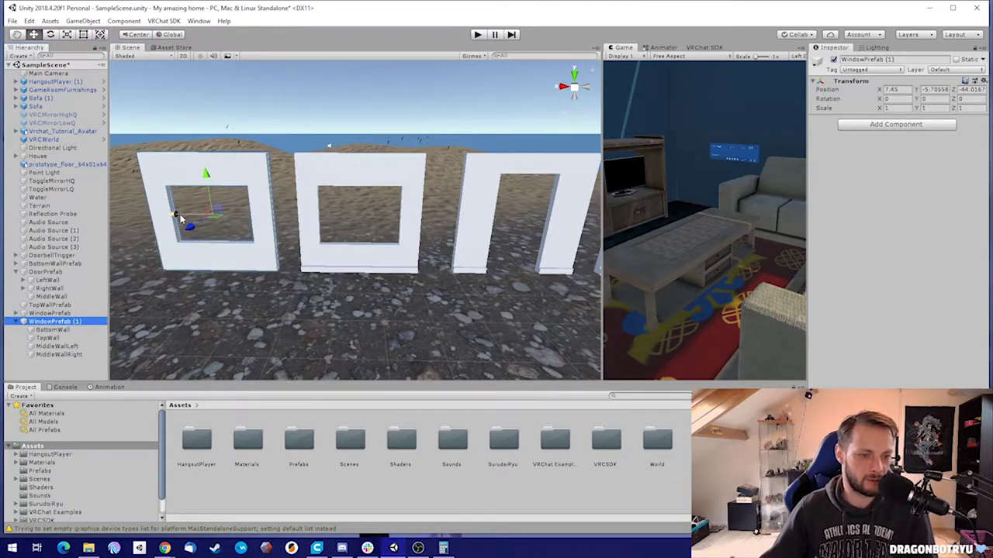
left_click_drag(181, 219, 285, 260)
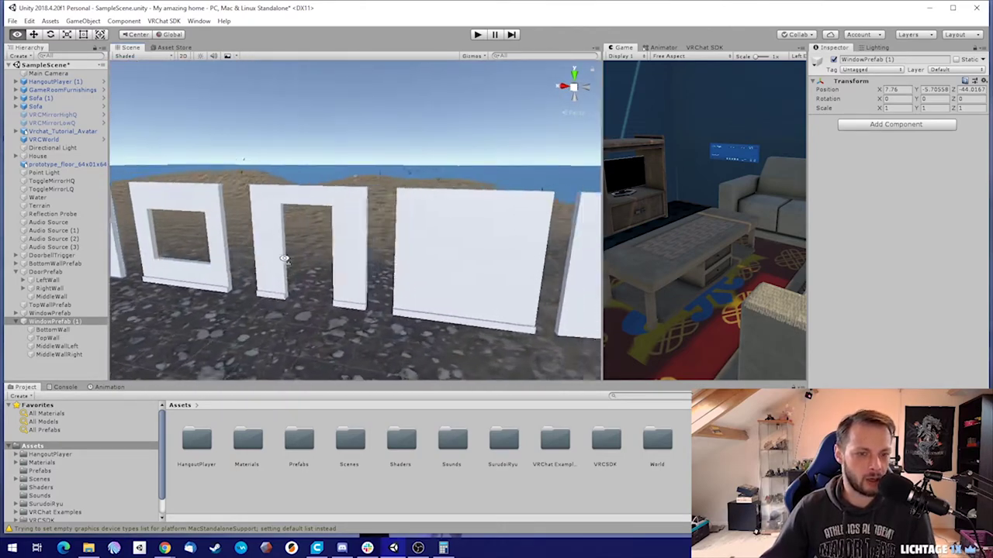
right_click_drag(285, 259, 221, 267)
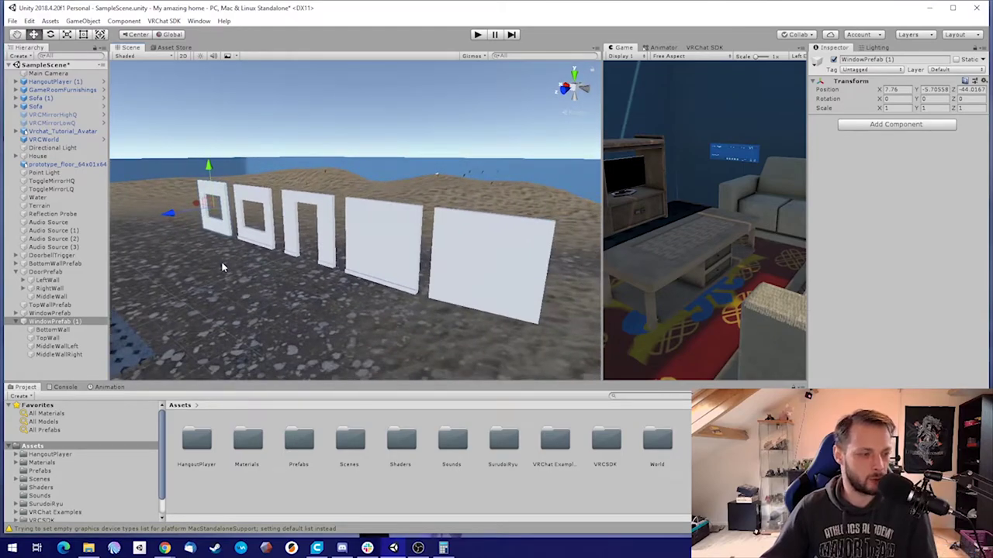
- Apply the BlueWall material from the Materials folder to both full wall pieces and the door piece's walls
left_click(42, 463)
left_click_drag(242, 450, 379, 249)
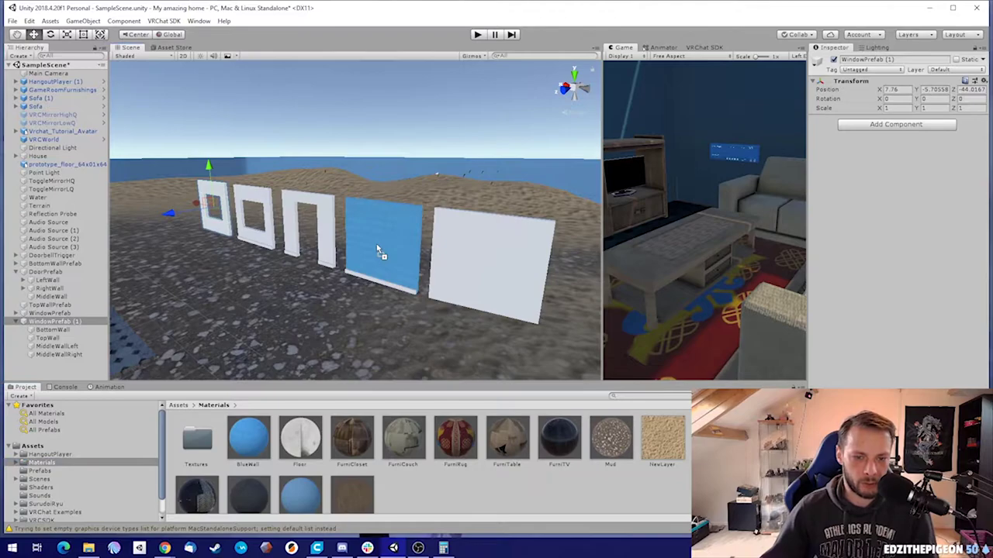
left_click_drag(250, 446, 295, 225)
left_click_drag(263, 452, 316, 214)
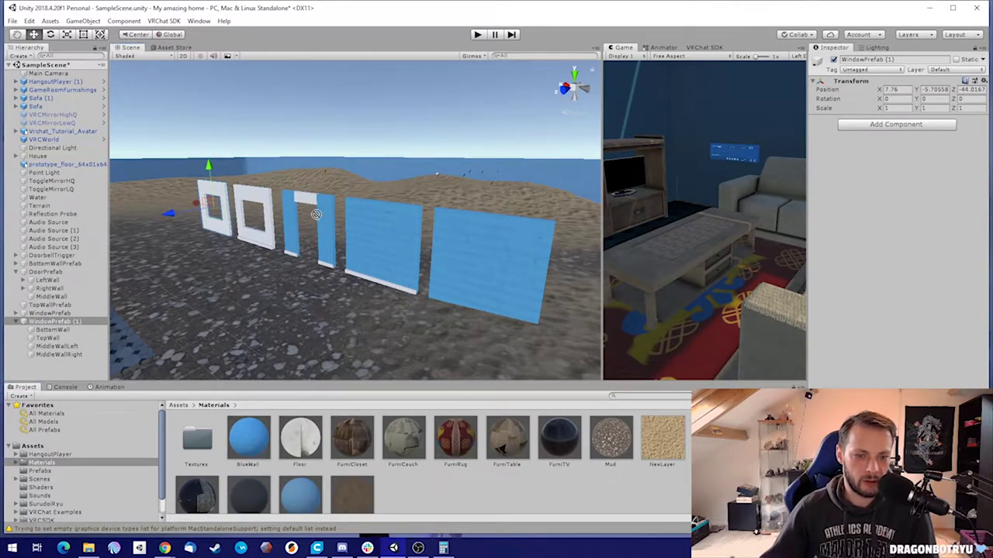
- Apply the BlueWall material to all wall segments of both window pieces and the remaining top of the door piece
right_click_drag(316, 272, 347, 301)
key("w")
key("a")
left_click_drag(248, 438, 346, 256)
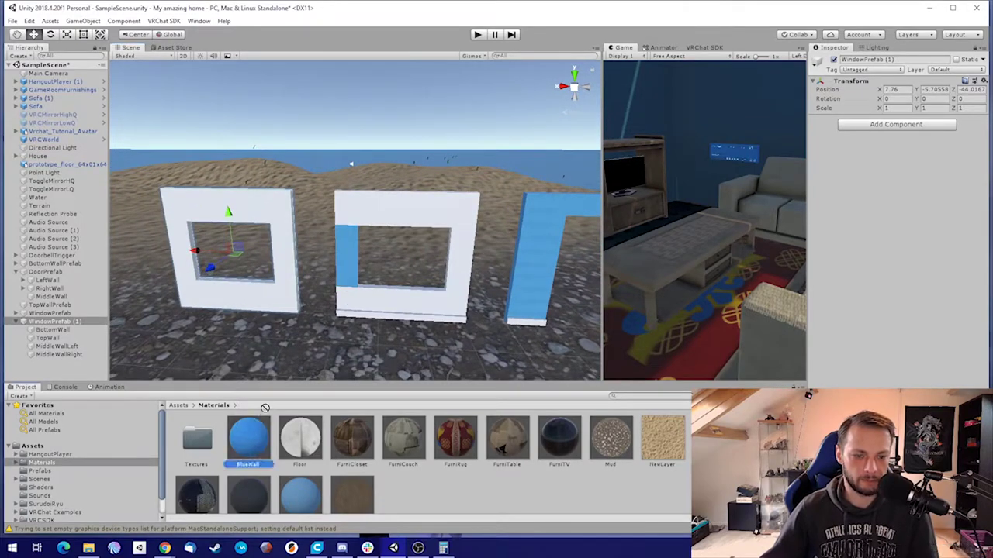
left_click_drag(248, 438, 188, 265)
right_click_drag(213, 291, 242, 290)
- Apply the dark Wall material to the bottom trims of the window, door and full wall pieces
scroll(326, 464, "down", 1)
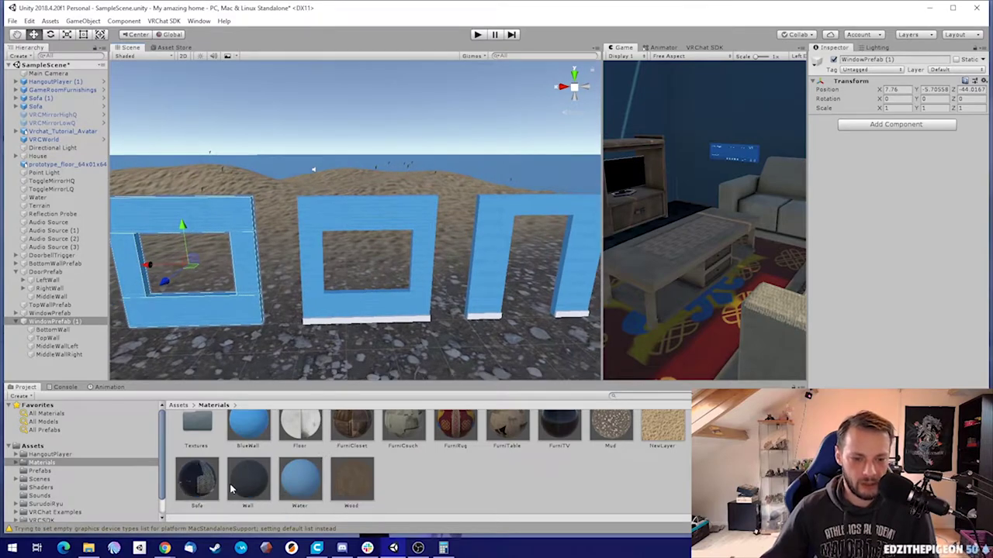
left_click_drag(233, 489, 332, 330)
key("d")
right_click_drag(337, 326, 359, 341)
left_click_drag(249, 501, 325, 325)
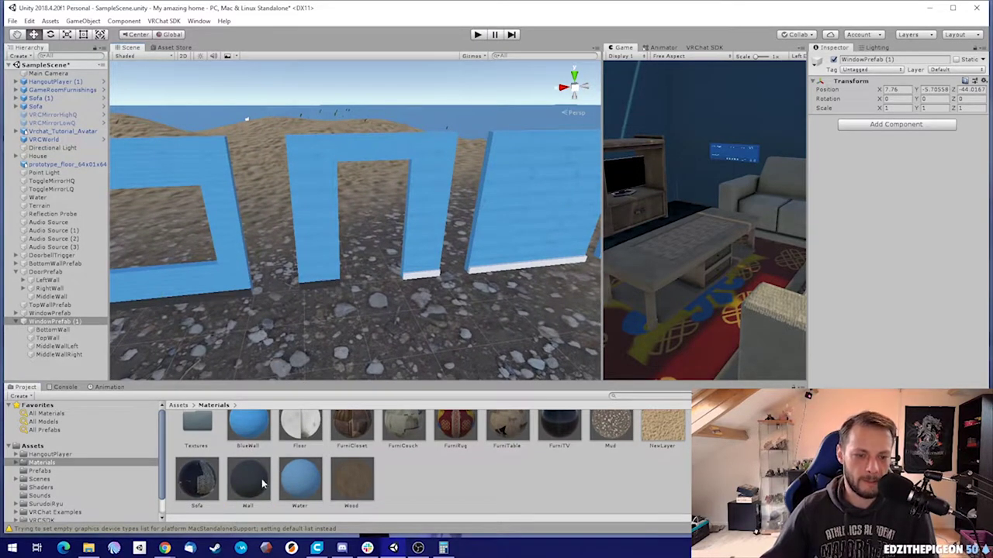
left_click_drag(262, 483, 427, 284)
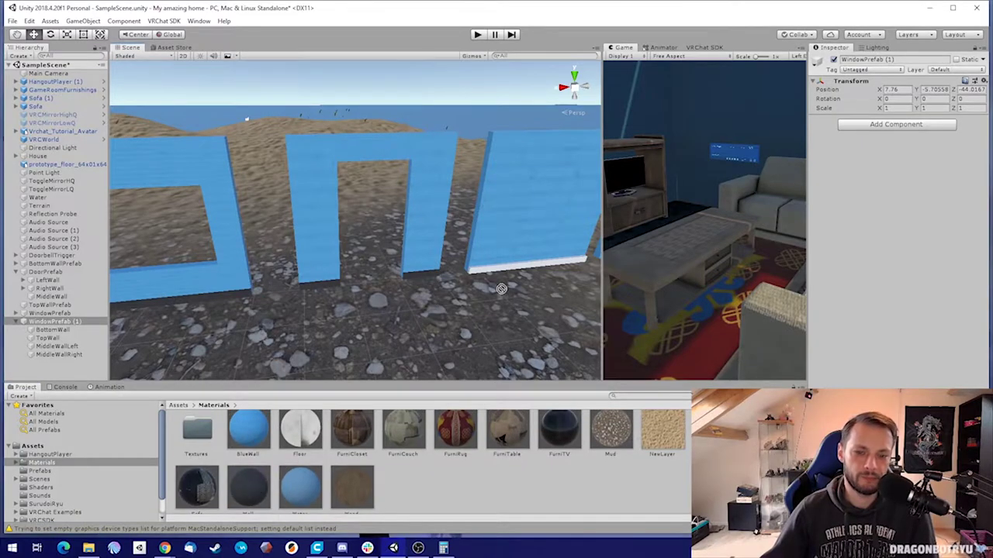
left_click_drag(263, 484, 496, 275)
- Examine how the brick texture is scaled on the blue door, window and full wall pieces, close up and along the row
key("d")
right_click_drag(497, 275, 442, 254)
right_click_drag(464, 253, 435, 243)
key("a")
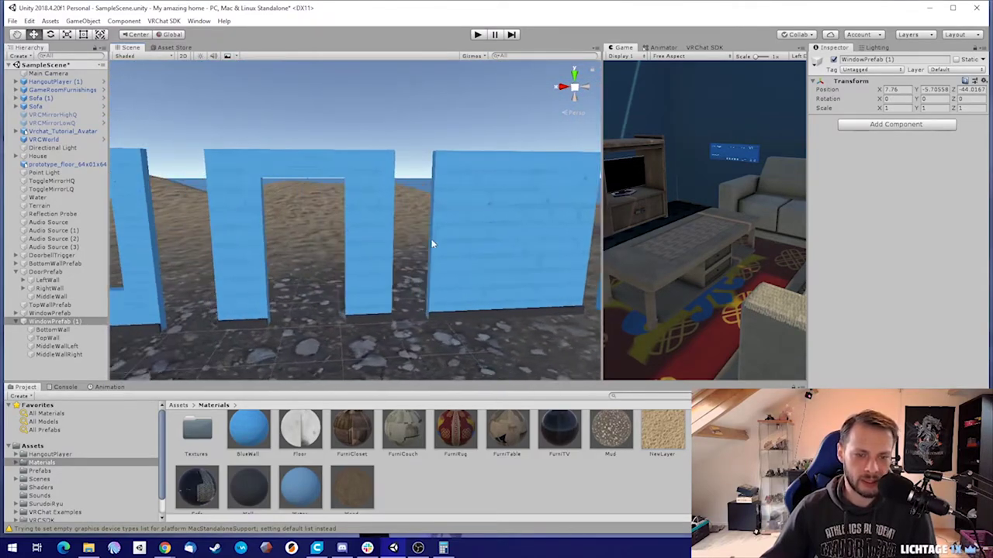
key("w")
right_click_drag(324, 177, 317, 129)
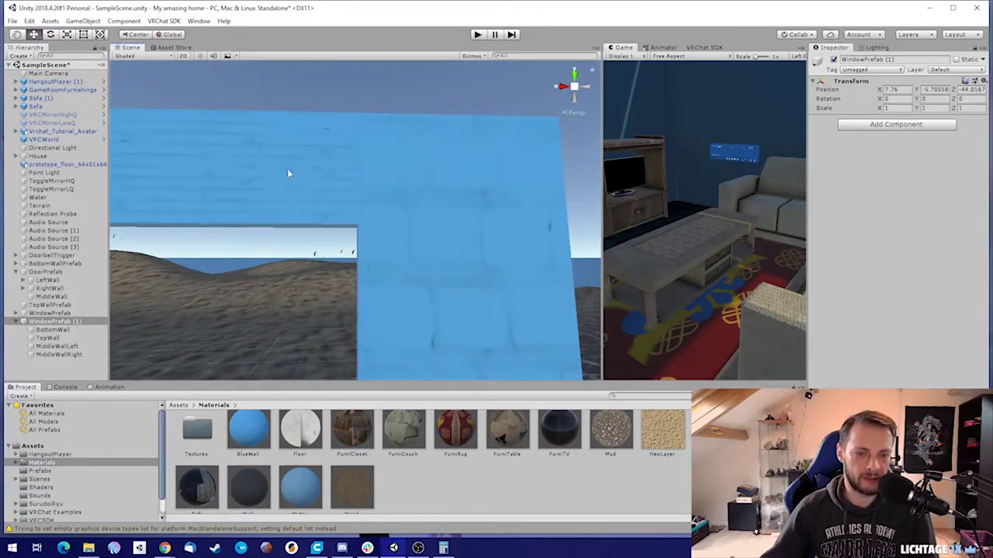
scroll(397, 217, "down", 6)
left_click_drag(386, 228, 400, 258, "alt")
right_click_drag(401, 258, 382, 247)
key("w")
key("s")
key("d")
mouse_move(381, 246)
left_mouse_down("alt")
mouse_move(401, 251)
mouse_move(364, 252)
left_mouse_up("alt")
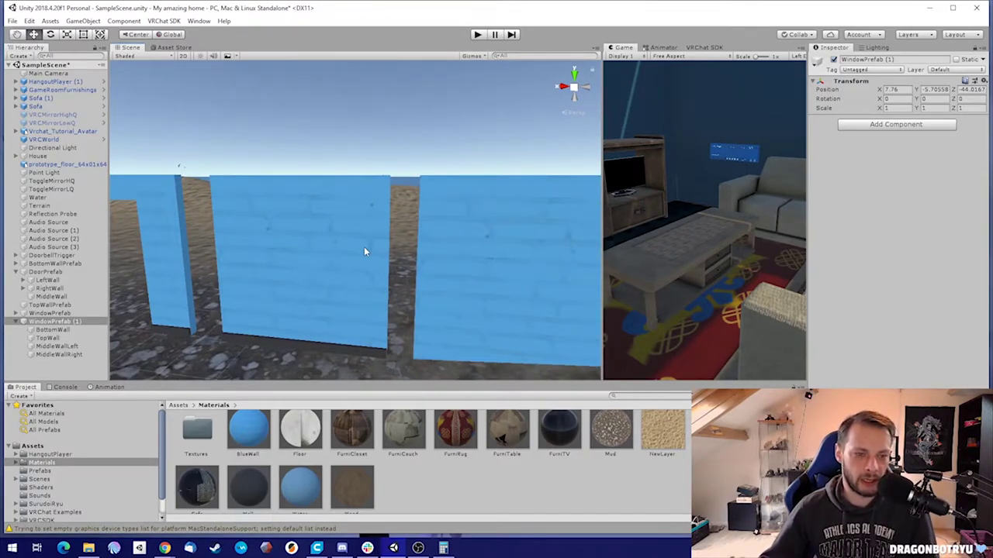
left_click_drag(423, 187, 359, 198, "alt")
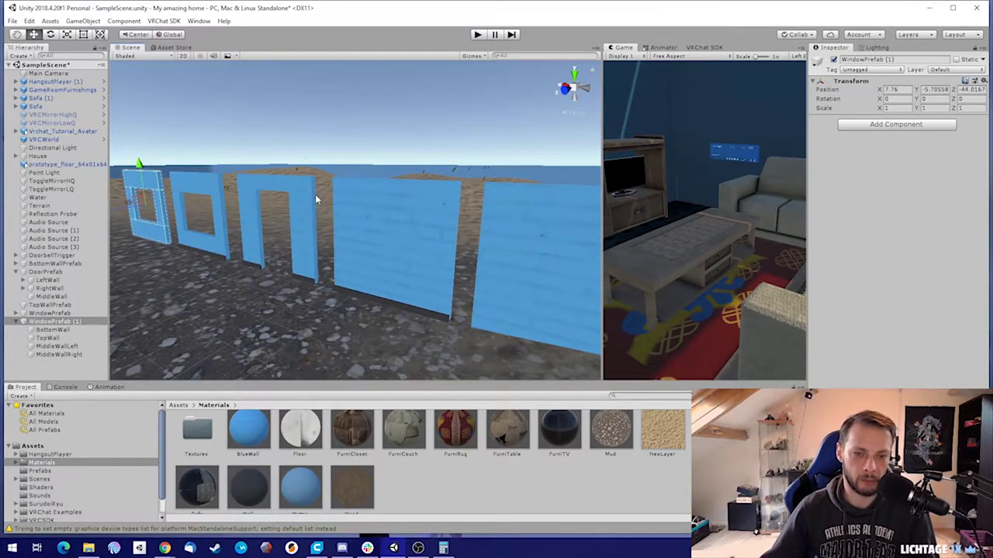
- Duplicate the BlueWall material in the Materials folder
left_click(248, 433)
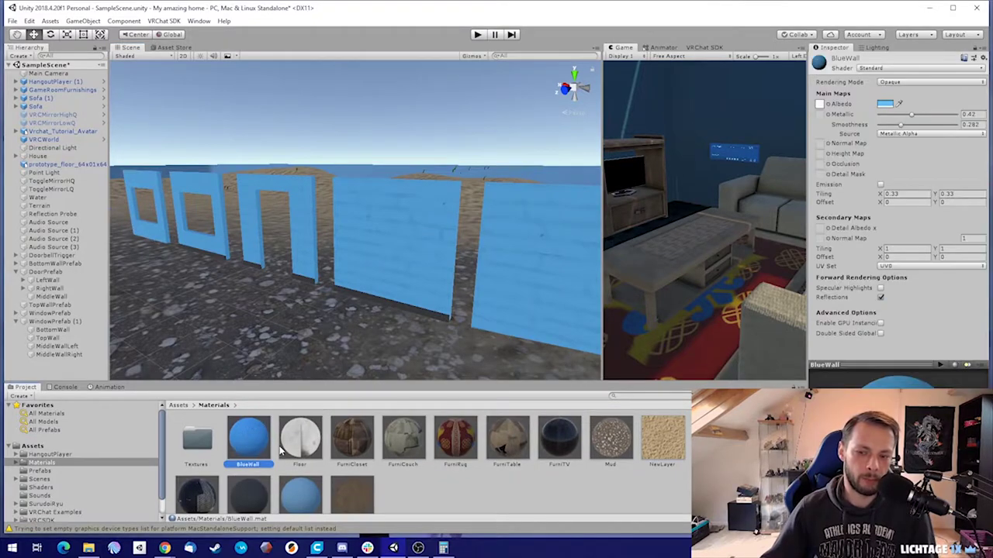
key("ctrl+d")
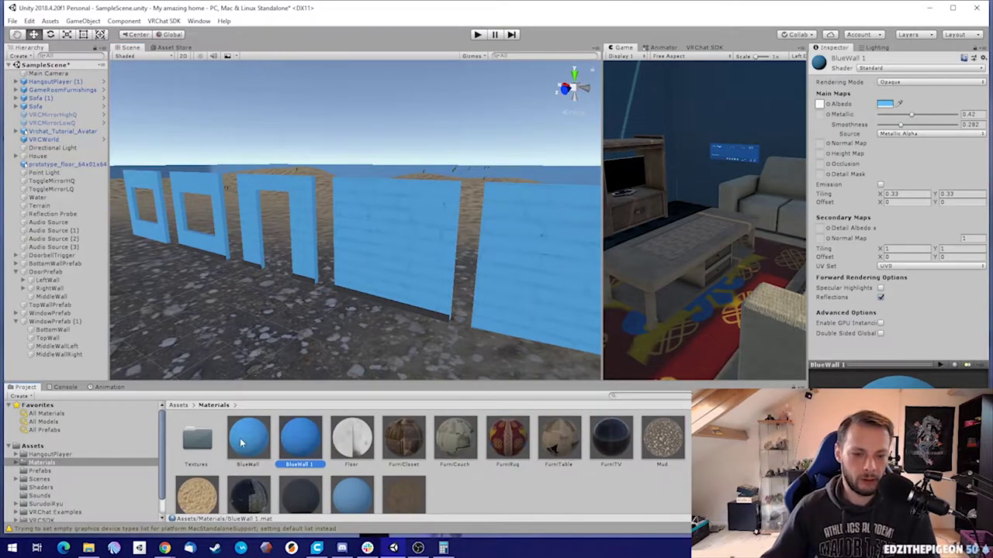
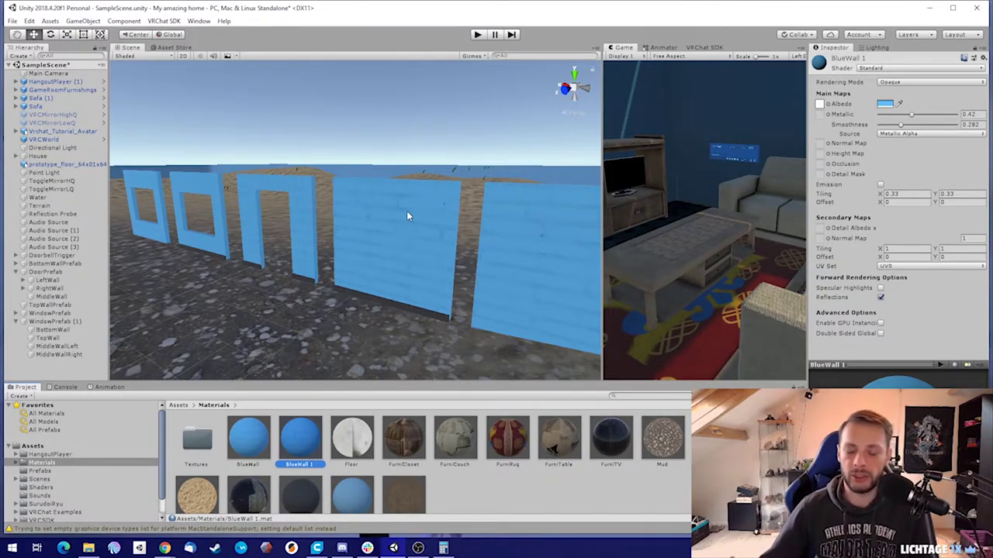
right_click_drag(341, 231, 318, 226)
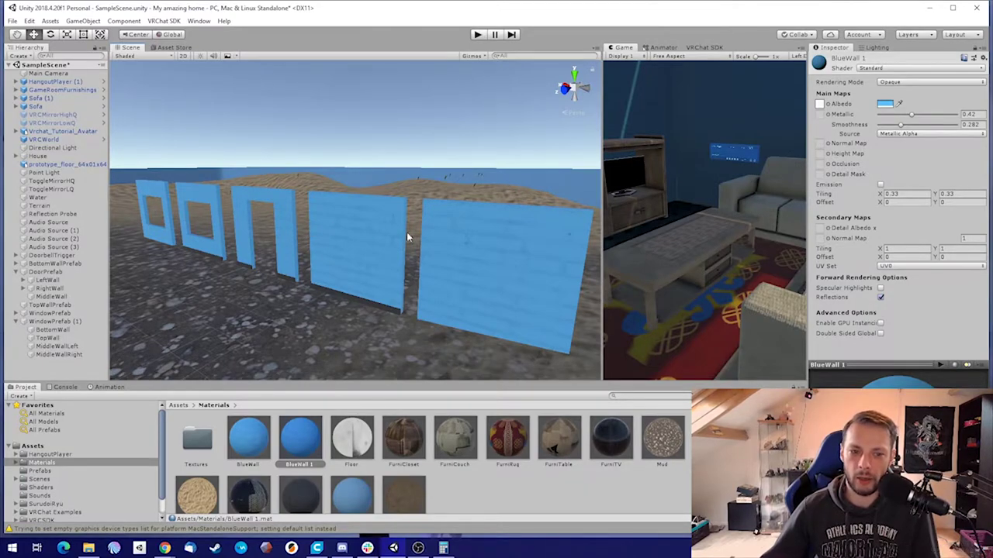
right_click_drag(346, 238, 408, 237)
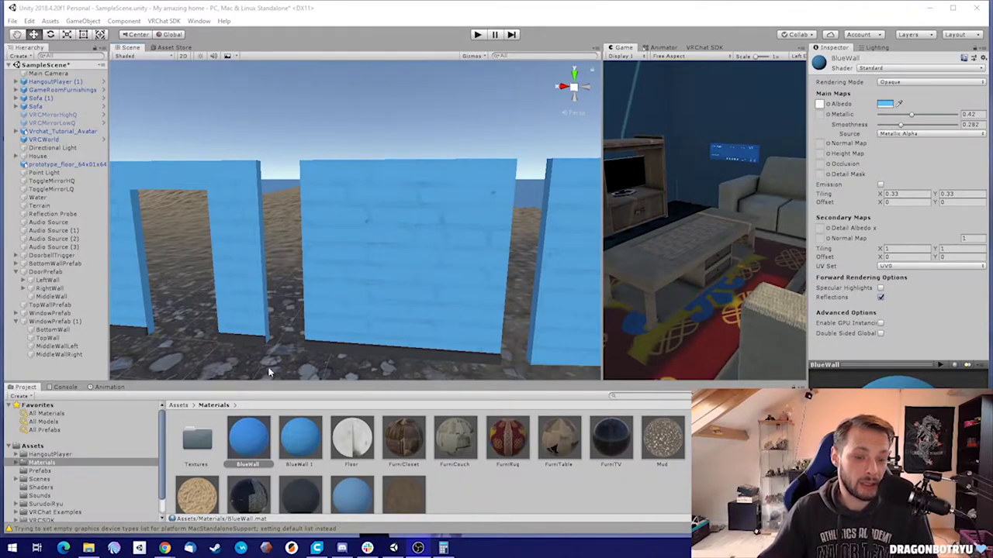
right_click_drag(336, 232, 330, 252)
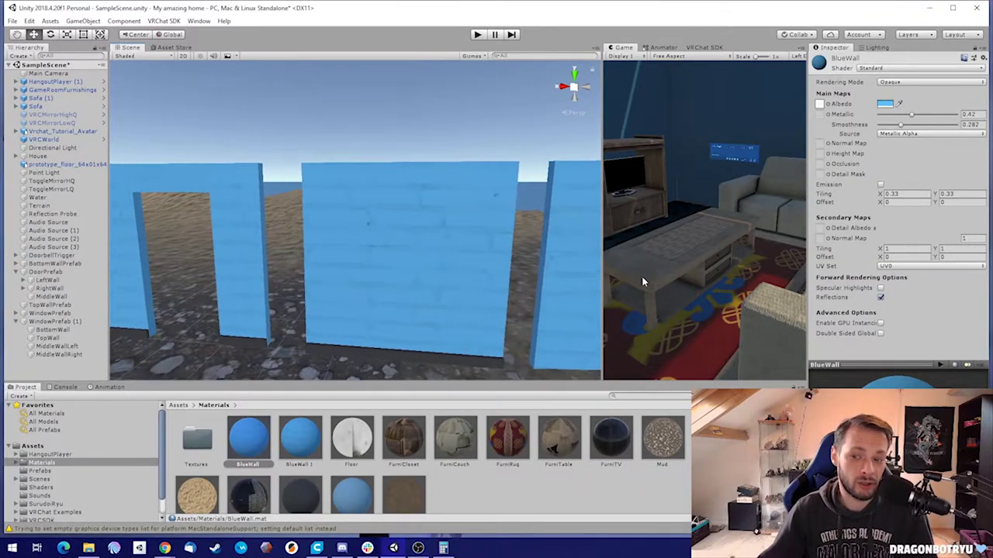
- Set the BlueWall material's main map tiling to X 1 and Y 1, and check the bricks on the full wall
left_click(245, 436)
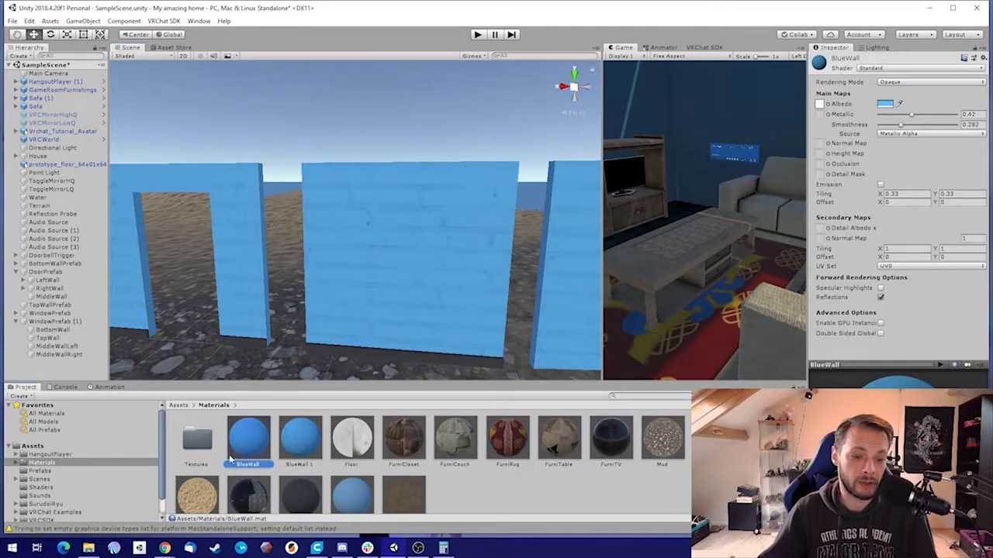
left_click(904, 194)
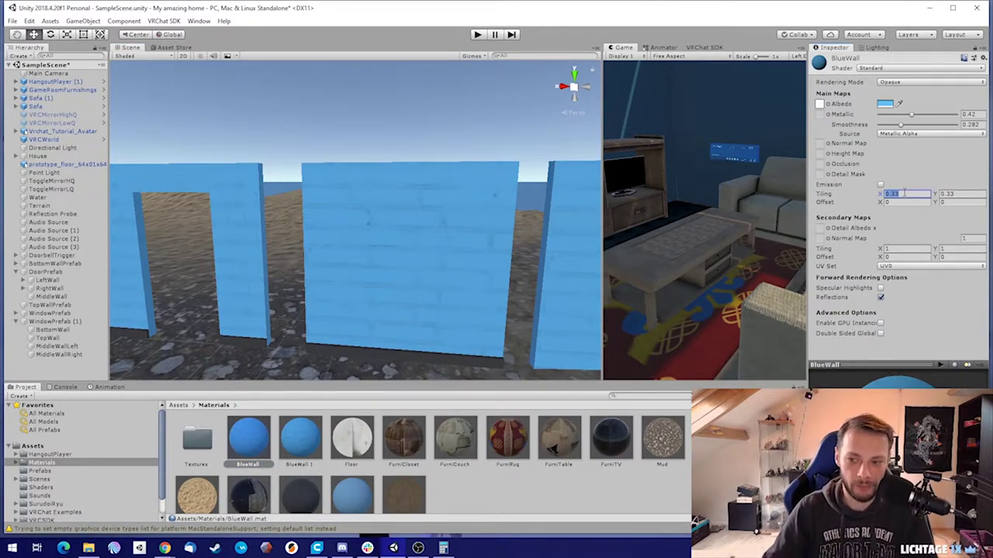
key("Tab")
type("1")
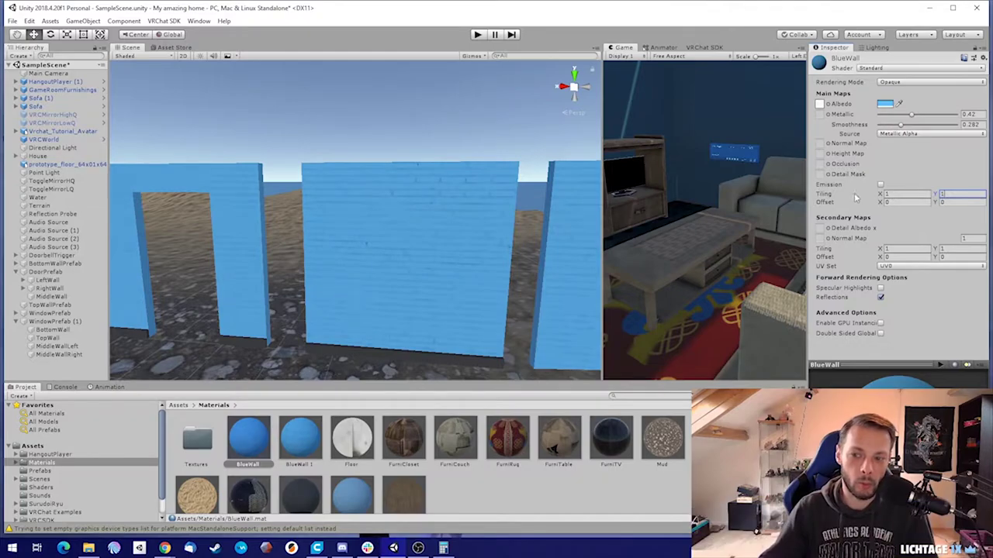
key("w")
right_click_drag(481, 250, 416, 214)
key("s")
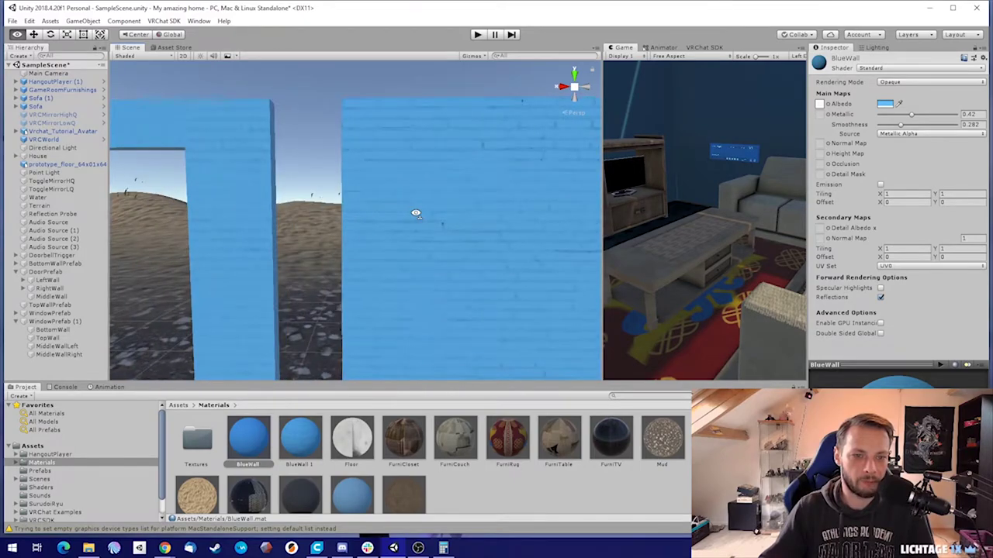
- Rename the duplicated BlueWall 1 material as BlueWallDoorSide
left_click(301, 436)
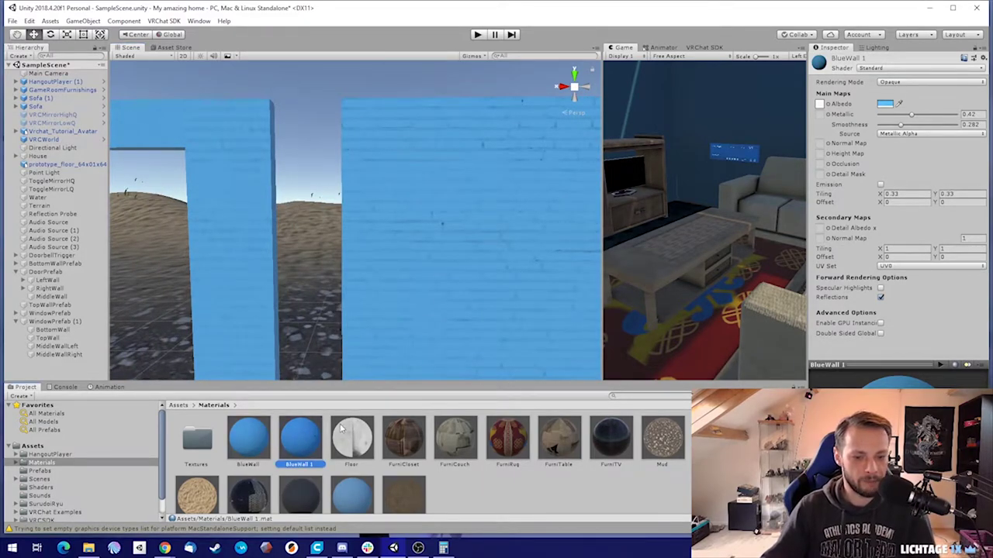
left_click(300, 436)
key("Right")
key("BackSpace")
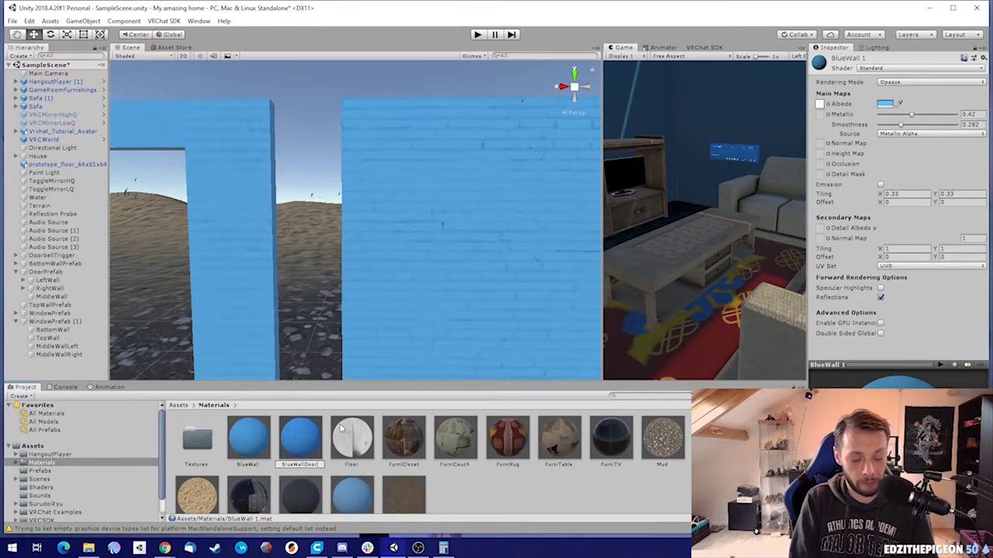
type("Door")
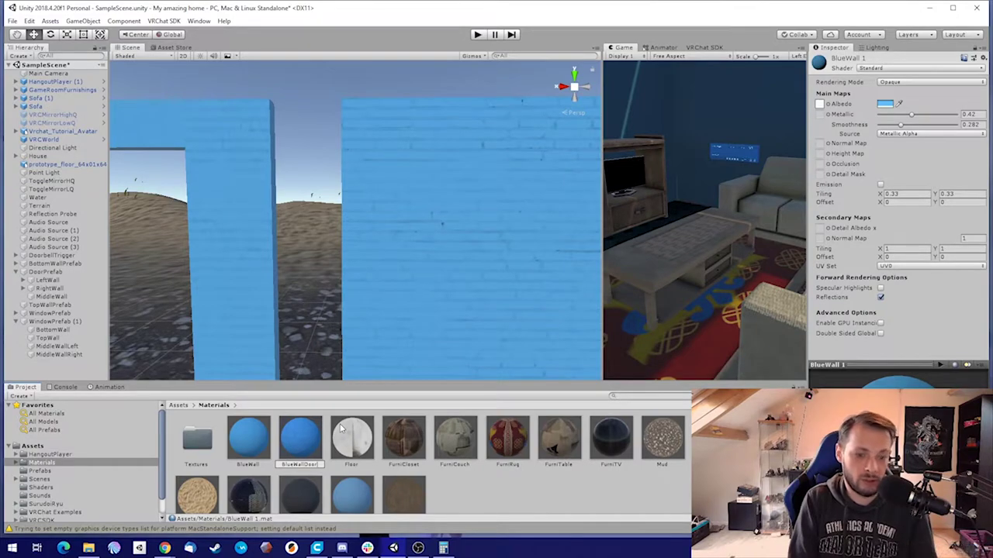
type("Side")
key("Return")
- Apply the BlueWallDoorSide material to the two side walls of the door piece
scroll(295, 279, "down", 5)
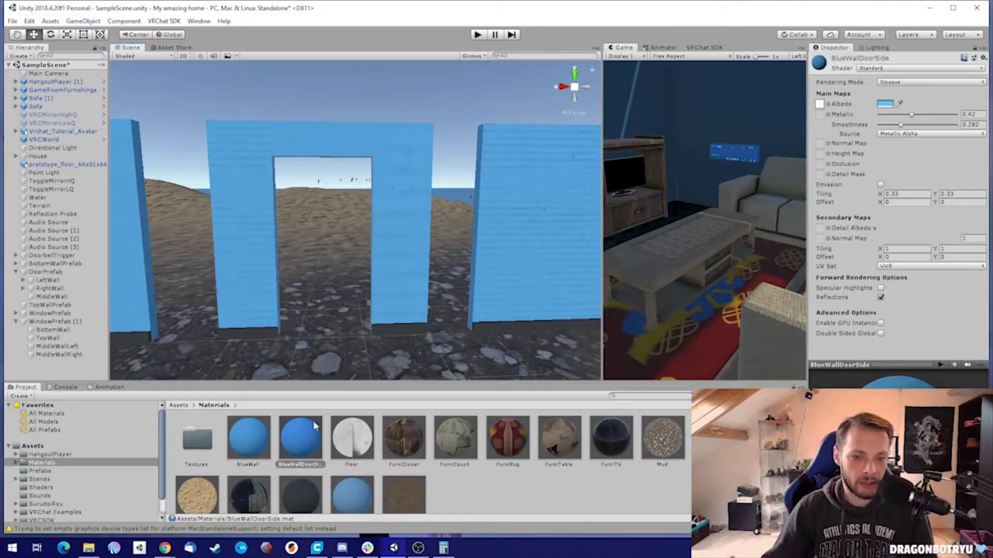
key("a")
mouse_move(321, 248)
right_mouse_down()
mouse_move(325, 236)
mouse_move(295, 242)
mouse_move(314, 245)
right_mouse_up()
key("a")
mouse_move(315, 245)
left_mouse_down("alt")
mouse_move(416, 255)
mouse_move(303, 257)
left_mouse_up("alt")
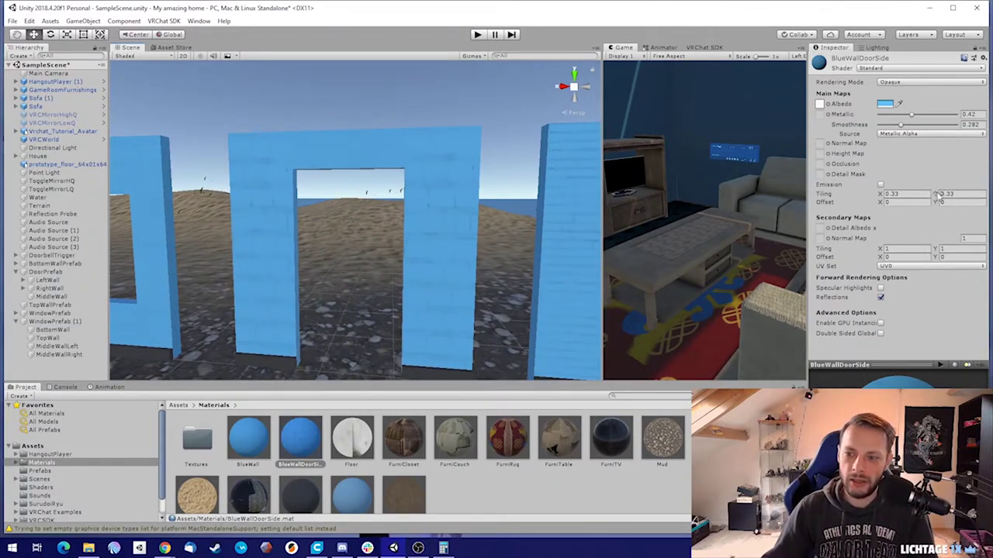
- Try a main map Y tiling of 0.72 on BlueWallDoorSide, and set it to 1
left_click(964, 194)
type("0.72")
key("Return")
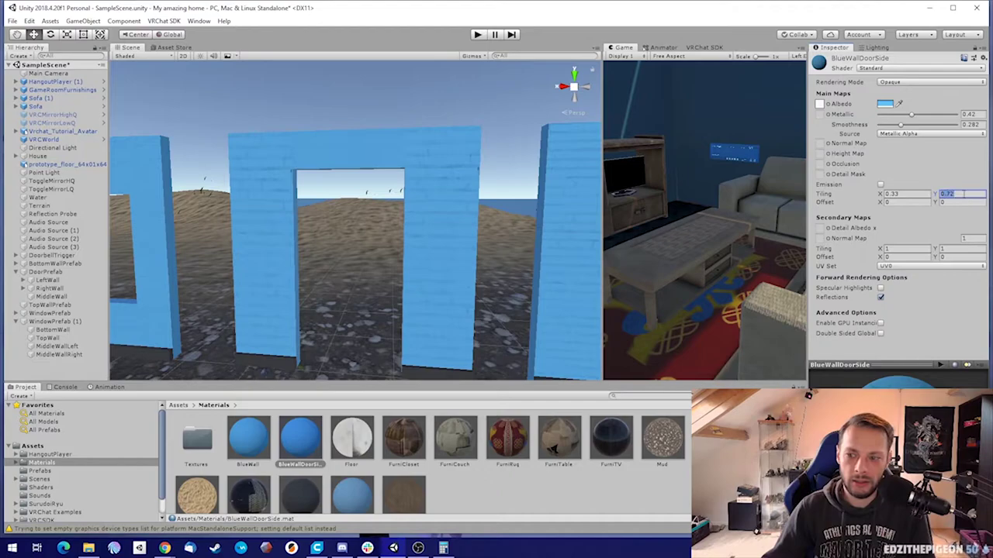
type("1")
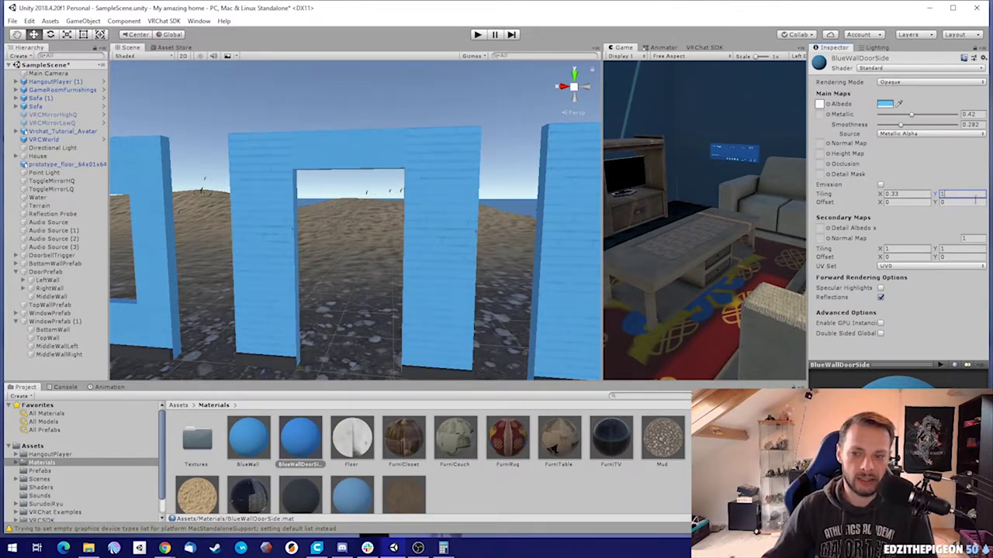
- Compare the brick size on the door piece's side walls with the neighbouring full wall
key("d")
right_click_drag(445, 185, 456, 179)
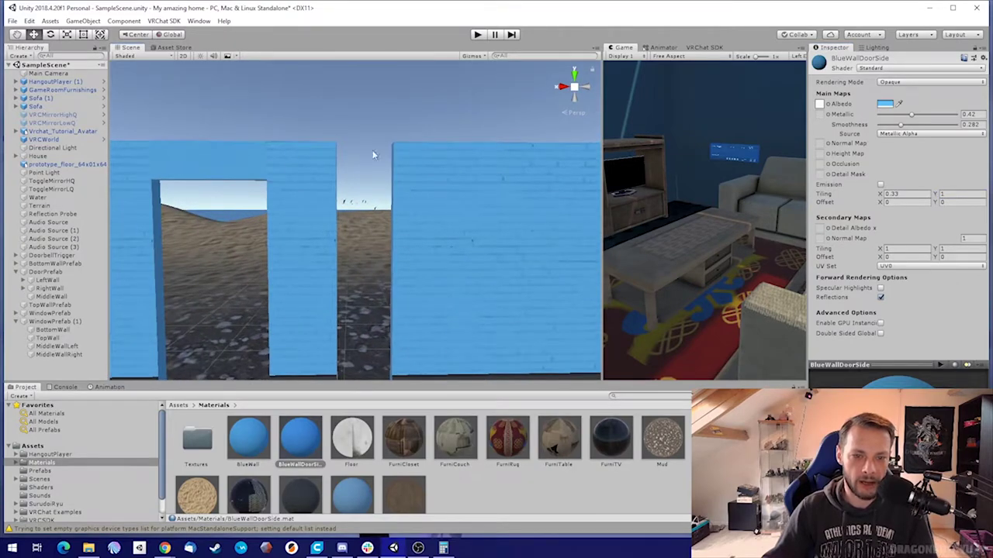
right_click_drag(333, 170, 335, 166)
key("a")
right_click_drag(470, 186, 431, 211)
key("d")
key("w")
key("d")
key("a")
key("s")
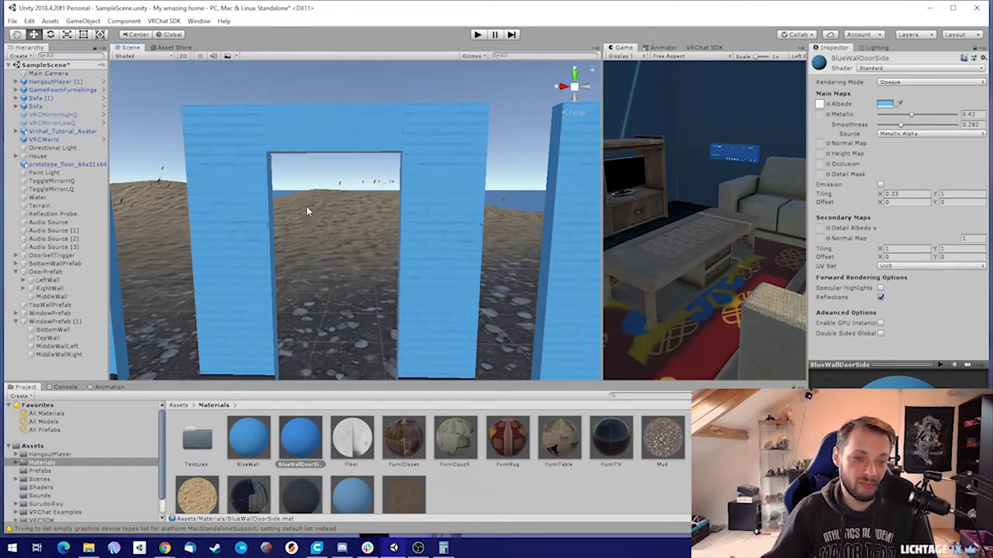
- Set the BlueWallDoorSide material's main map X tiling to 0.28
left_click(894, 193)
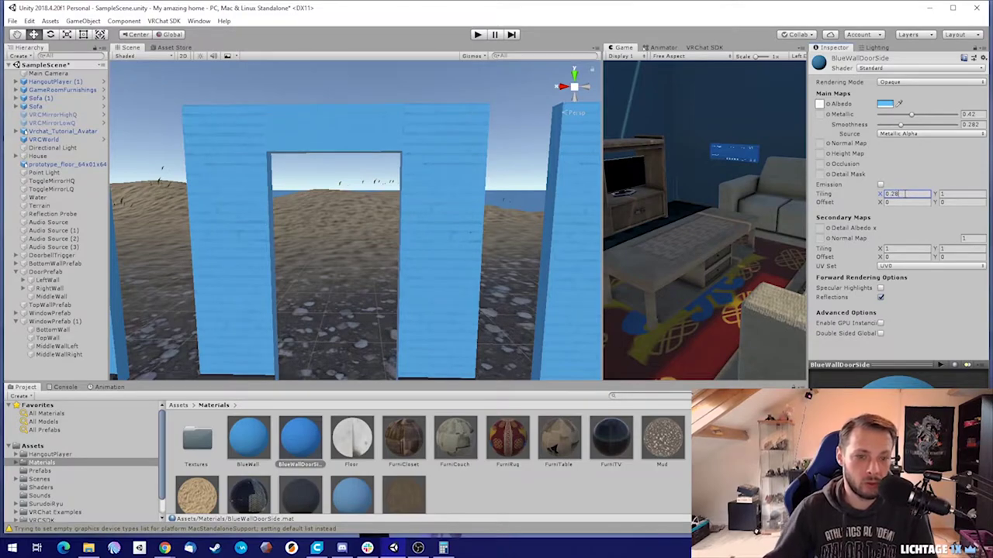
type("0.28")
right_click_drag(380, 211, 362, 209)
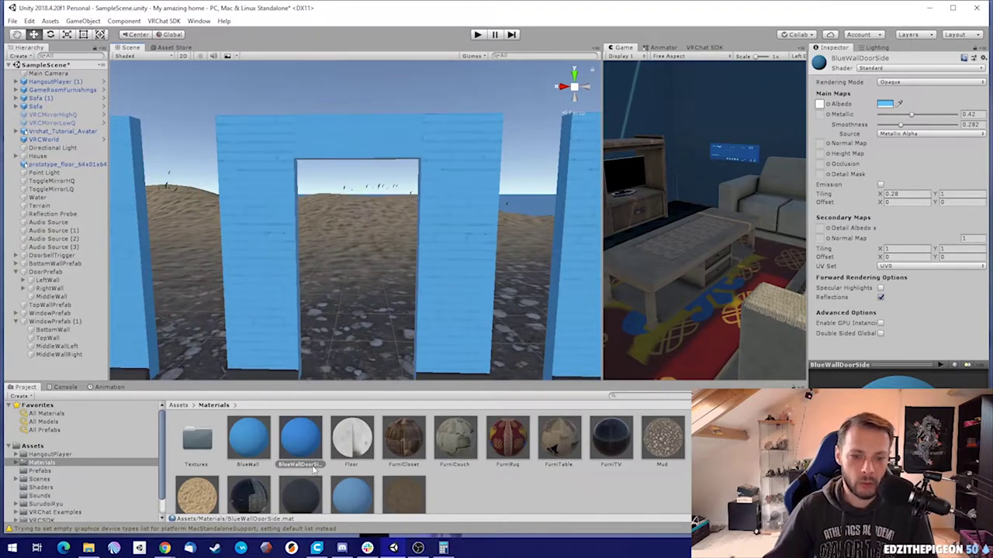
- Duplicate the BlueWallDoorSide material and name the copy BlueWallDoorTop
left_click(299, 438)
key("ctrl+d")
key("F2")
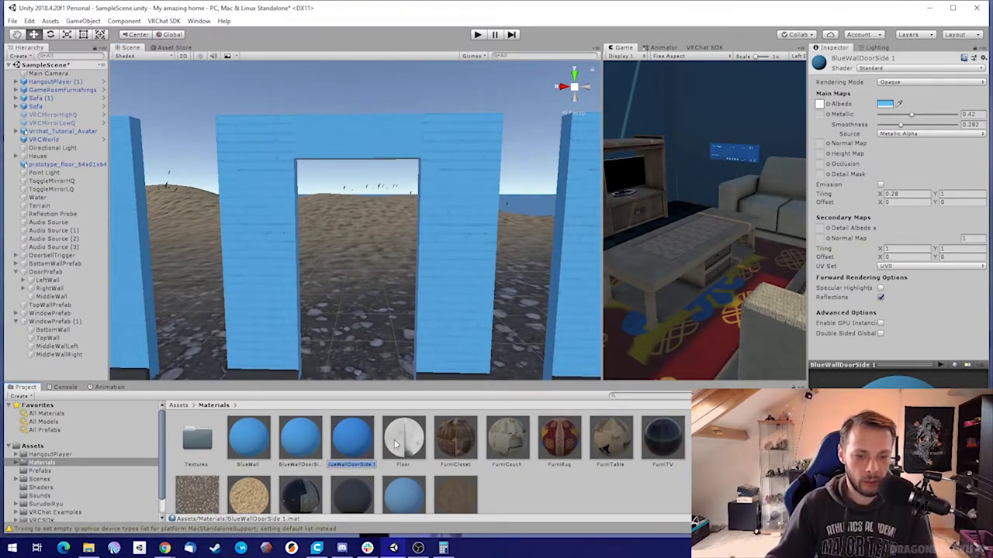
key("BackSpace")
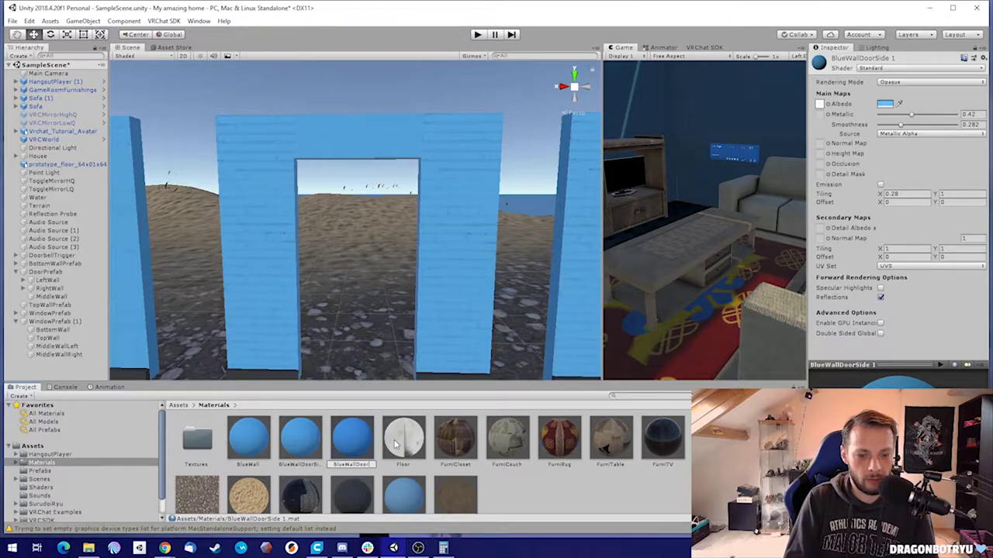
type("Top")
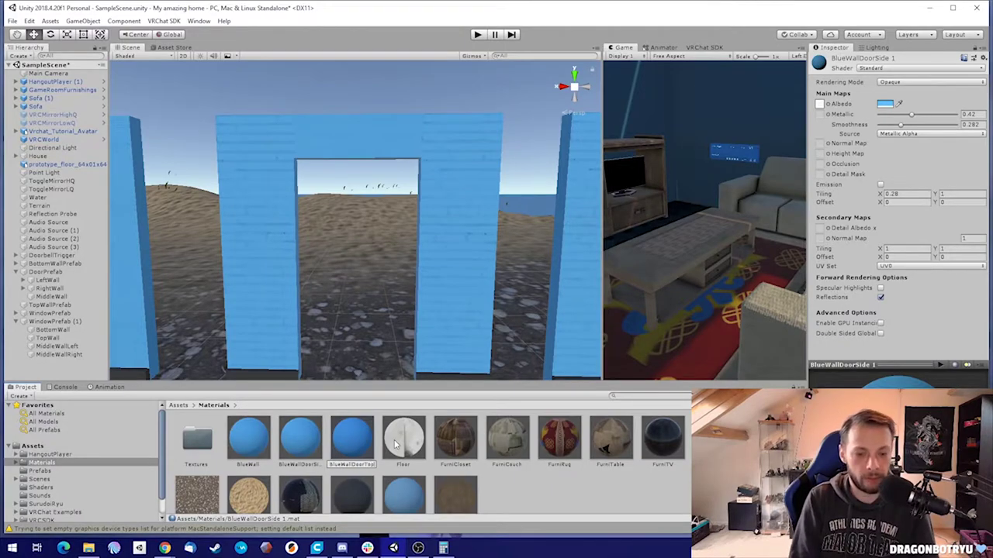
key("Return")
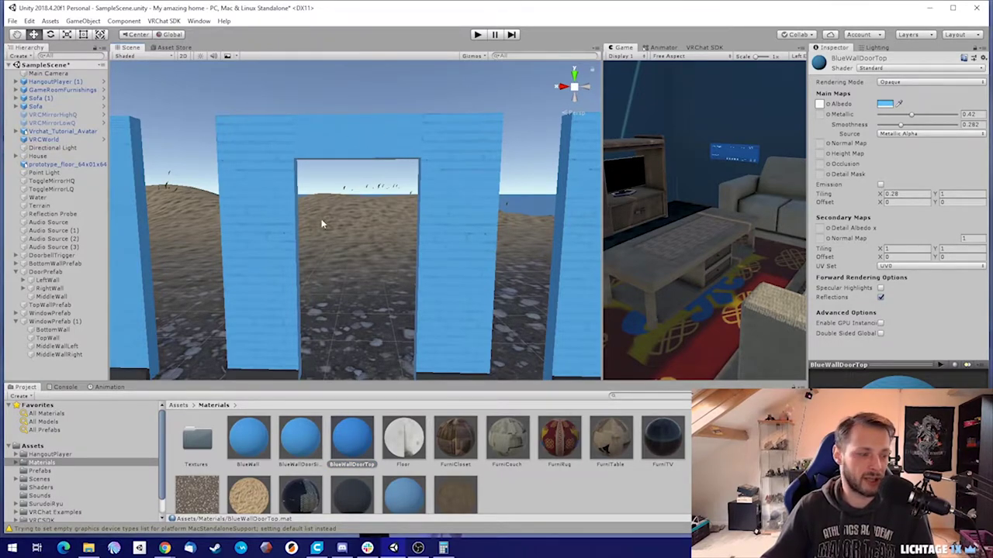
- Set the BlueWallDoorTop material's main map tiling to X 0.3 and Y 0.18
right_click_drag(334, 129, 348, 241)
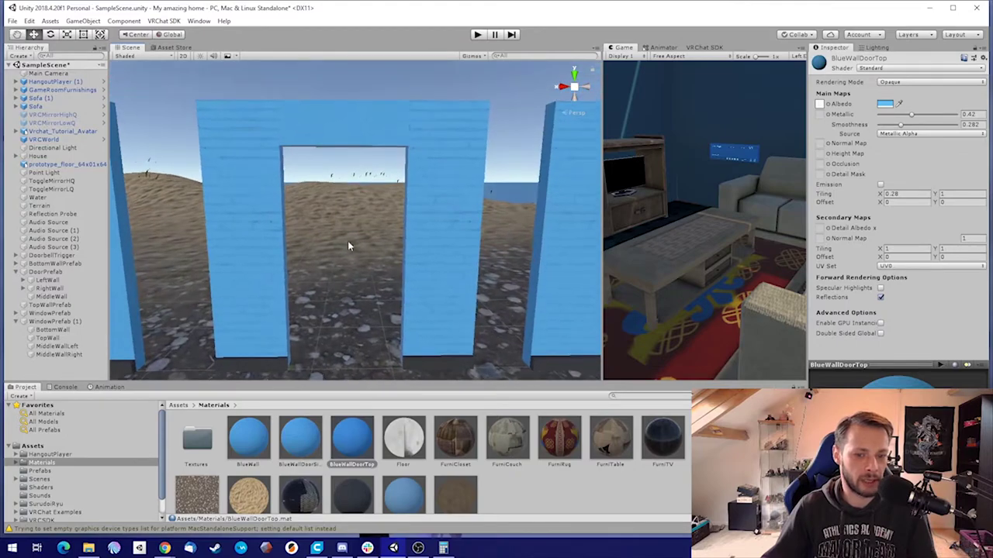
right_click_drag(477, 183, 365, 167)
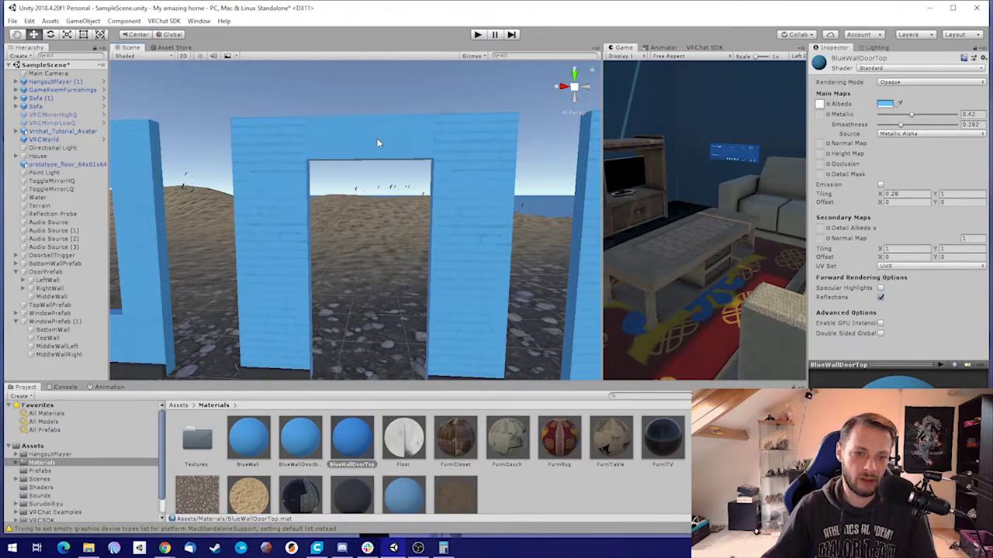
left_click(906, 194)
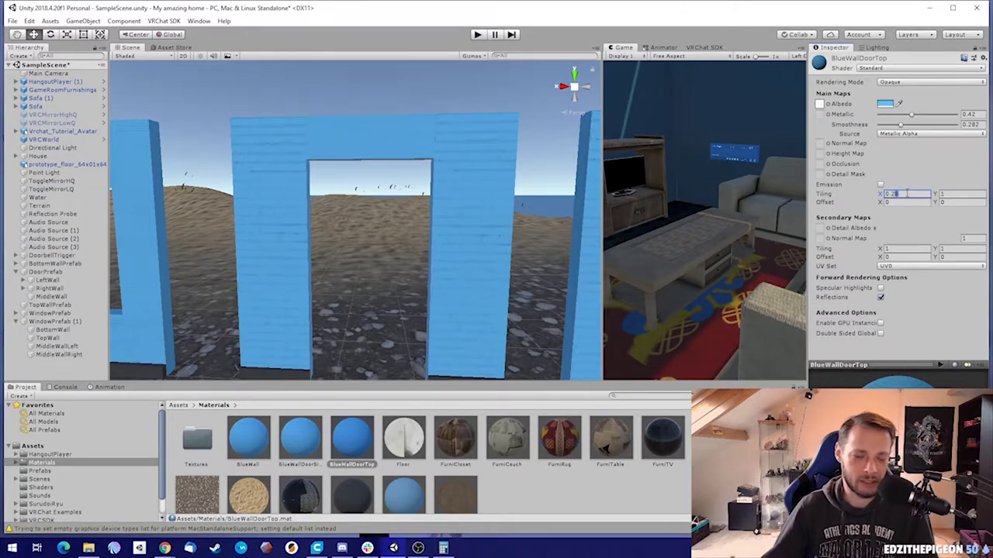
left_click_drag(898, 195, 892, 193)
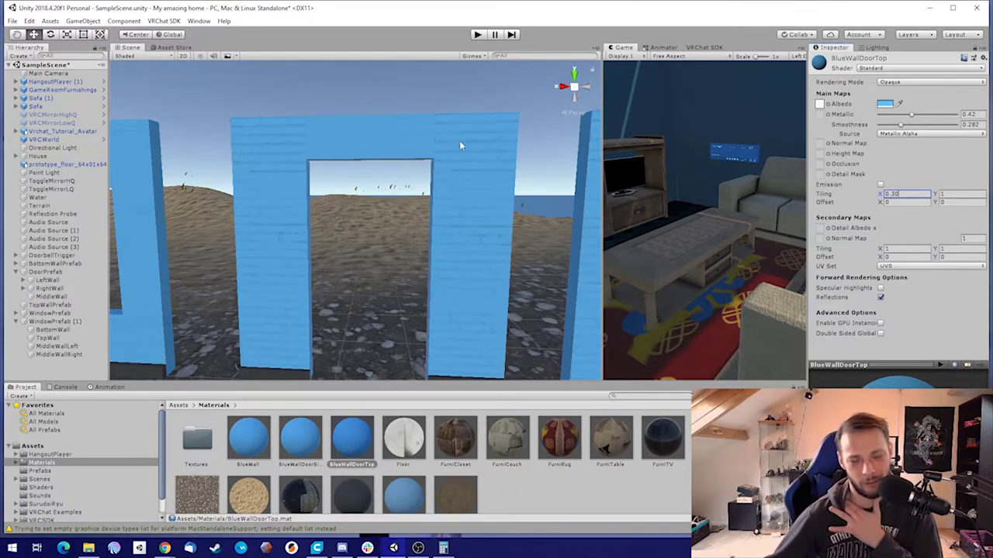
left_click(949, 195)
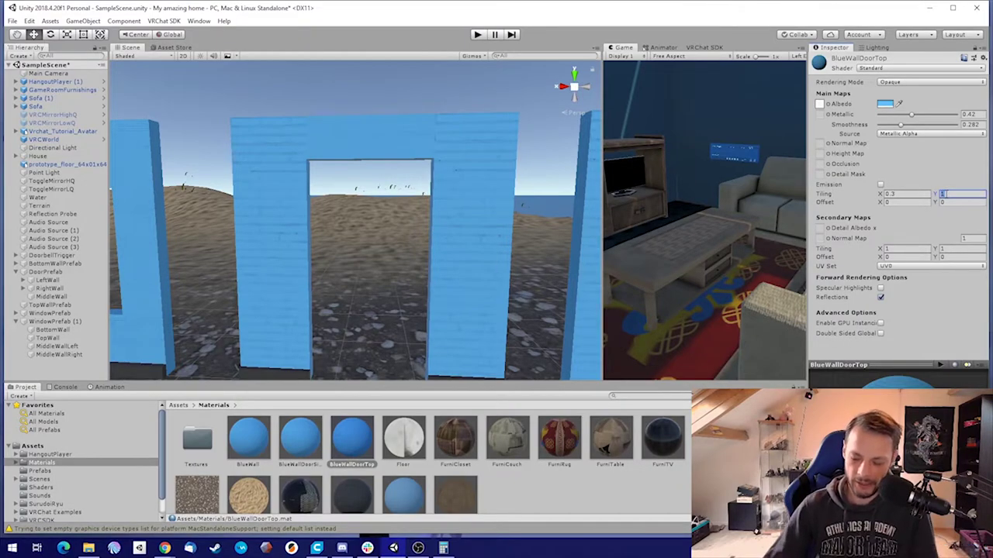
type("15")
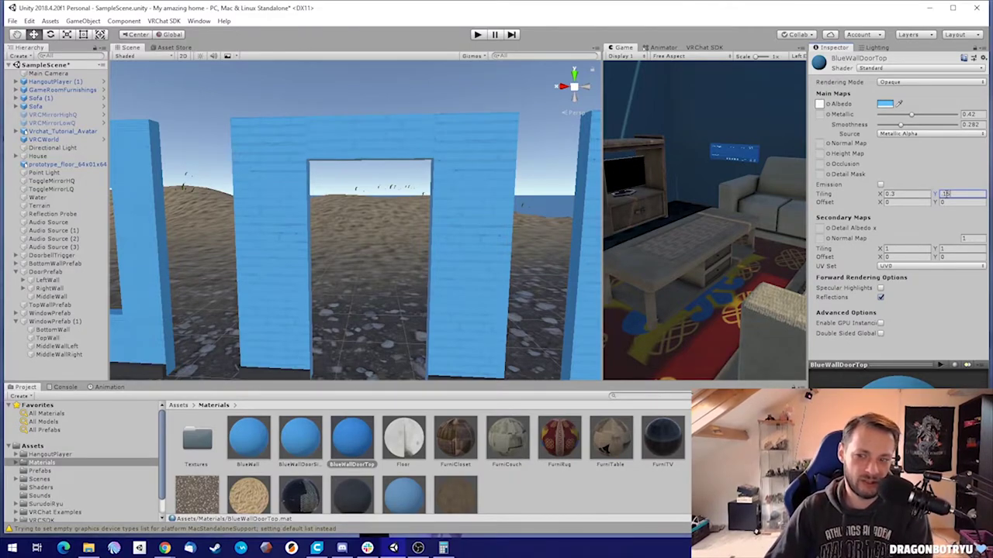
type("8")
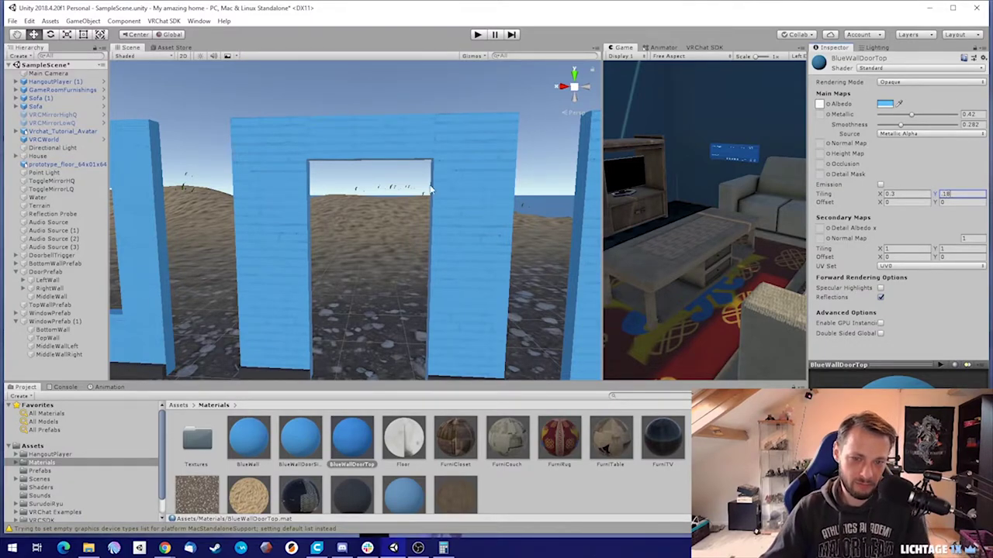
- Try main map Y offsets of 0.68, 0.65 and 0.63 on BlueWallDoorTop to line up the bricks above the door
key("w")
right_click_drag(419, 192, 448, 199)
left_click_drag(935, 206, 943, 210)
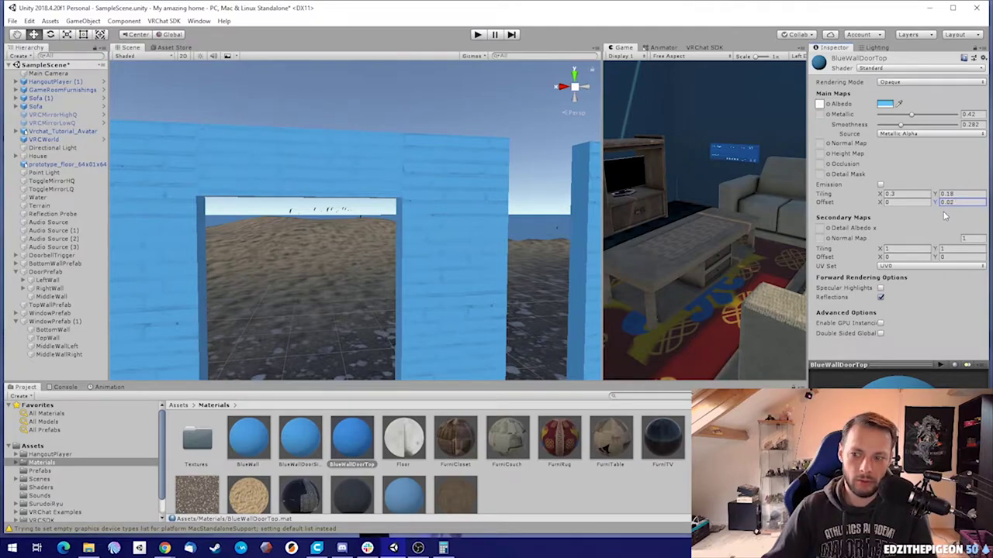
left_click_drag(944, 216, 957, 217)
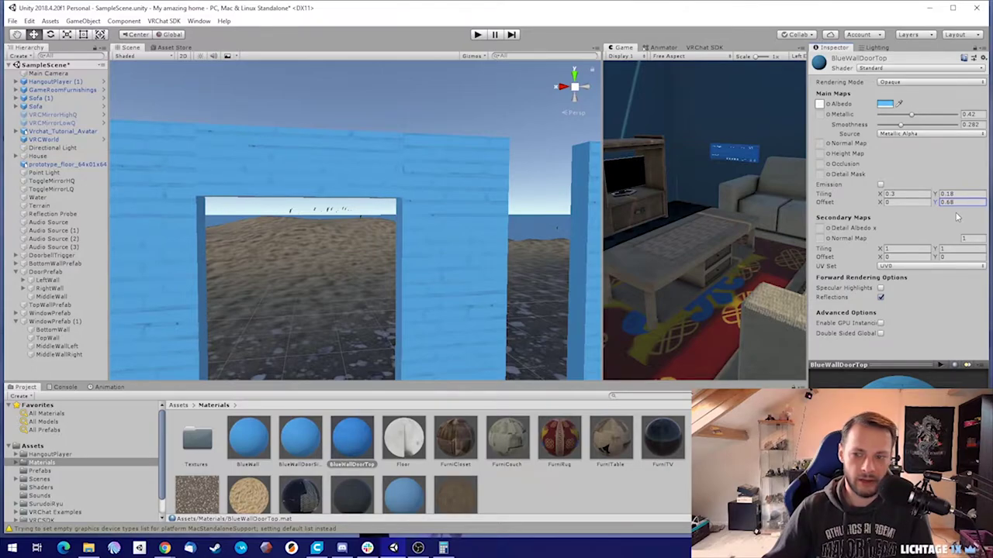
left_click(955, 202)
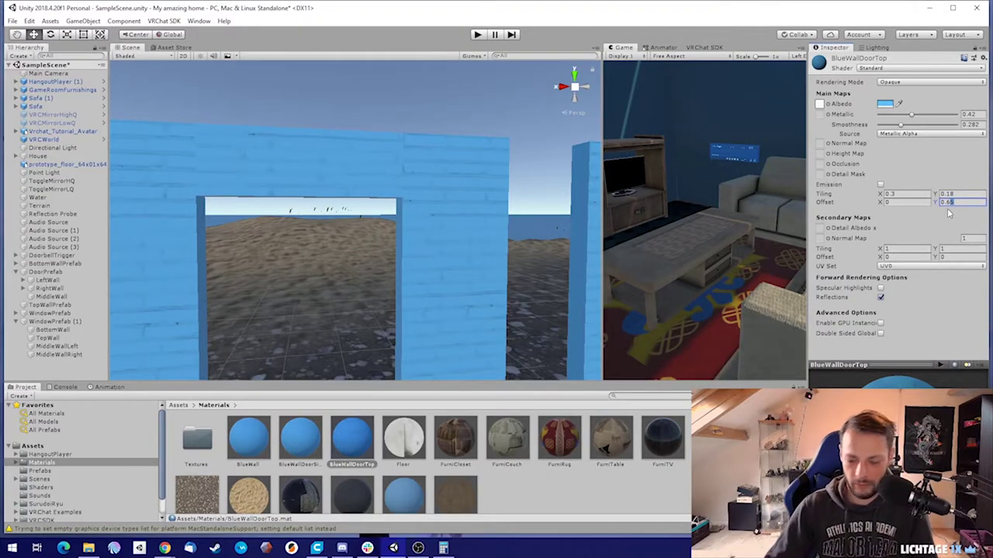
key("BackSpace")
type("5")
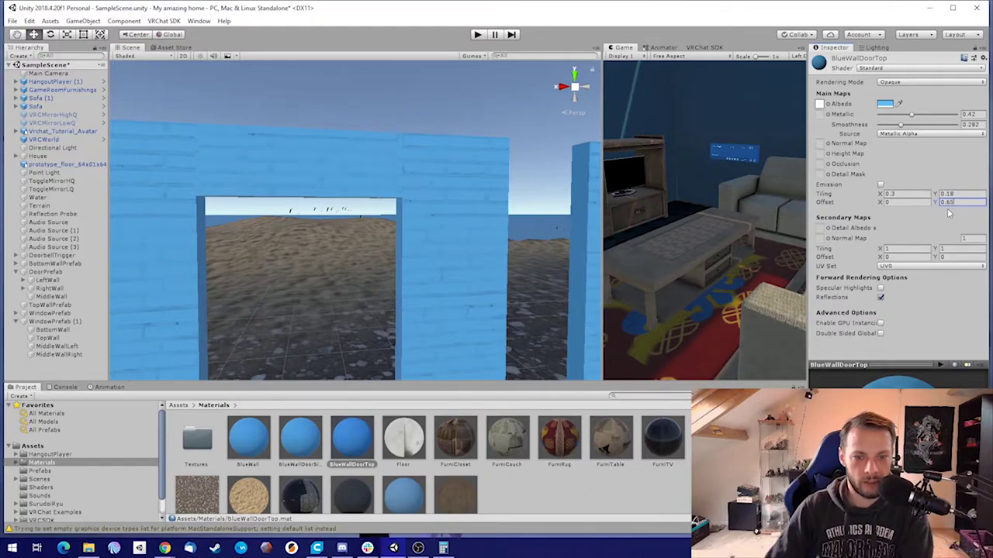
key("BackSpace")
type("3")
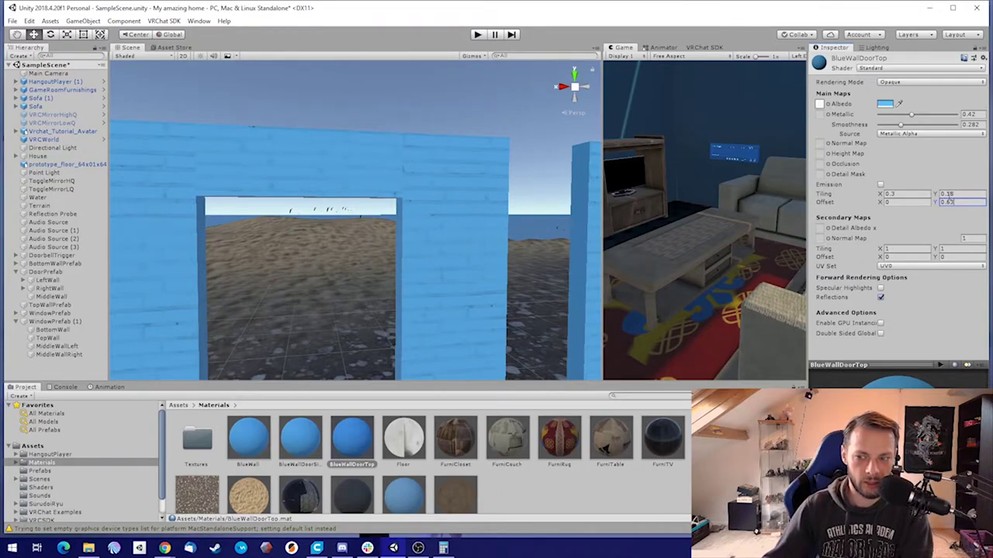
- Set the main map Y tiling of BlueWallDoorTop to 0.14
left_click_drag(949, 194, 958, 196)
type("9")
key("BackSpace")
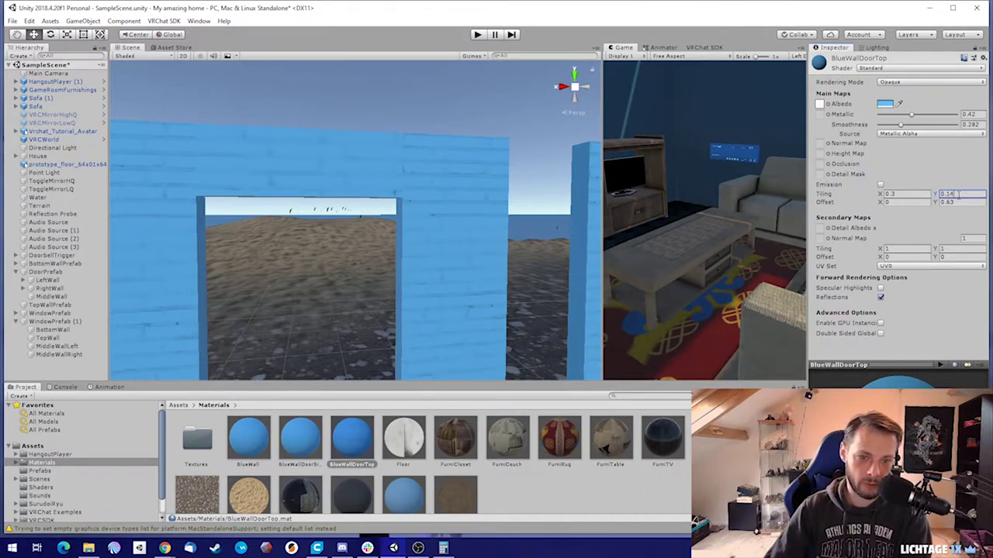
key("BackSpace")
type("3")
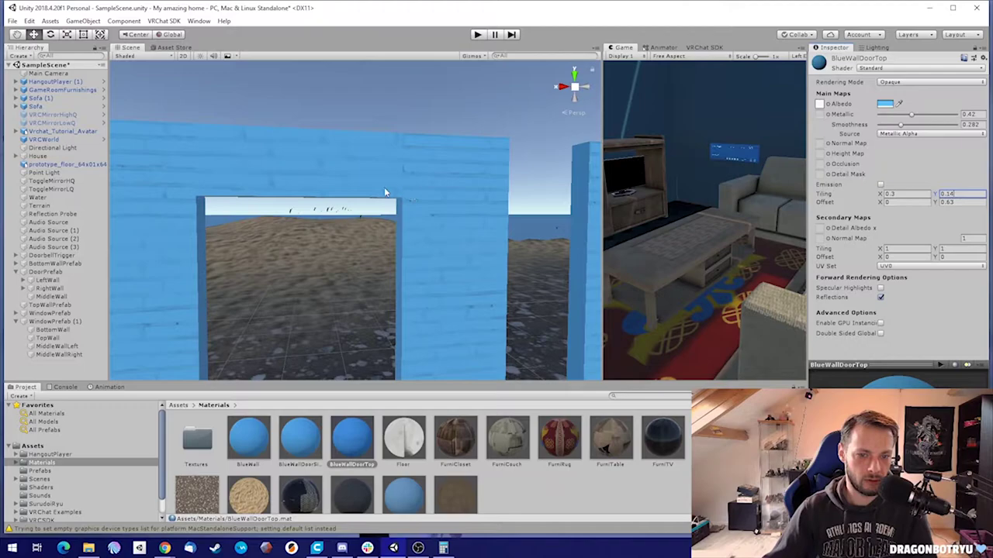
- Fine-tune the main map Y offset of BlueWallDoorTop to 0.629
left_click(952, 203)
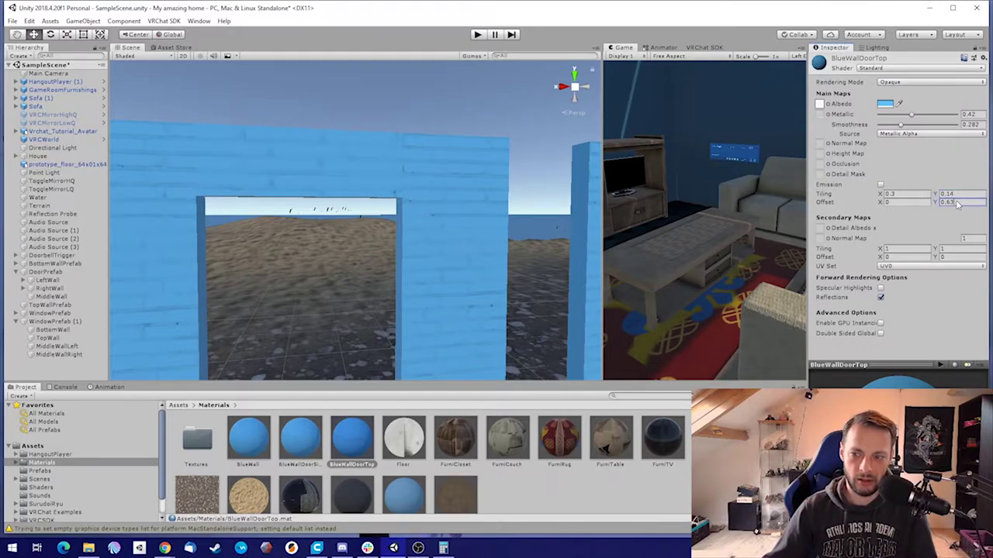
key("BackSpace")
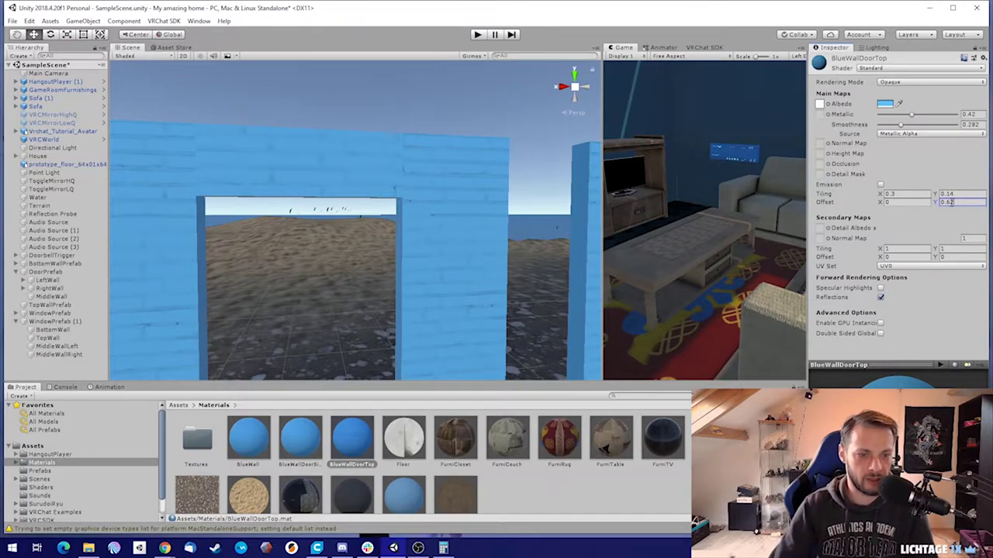
type("25")
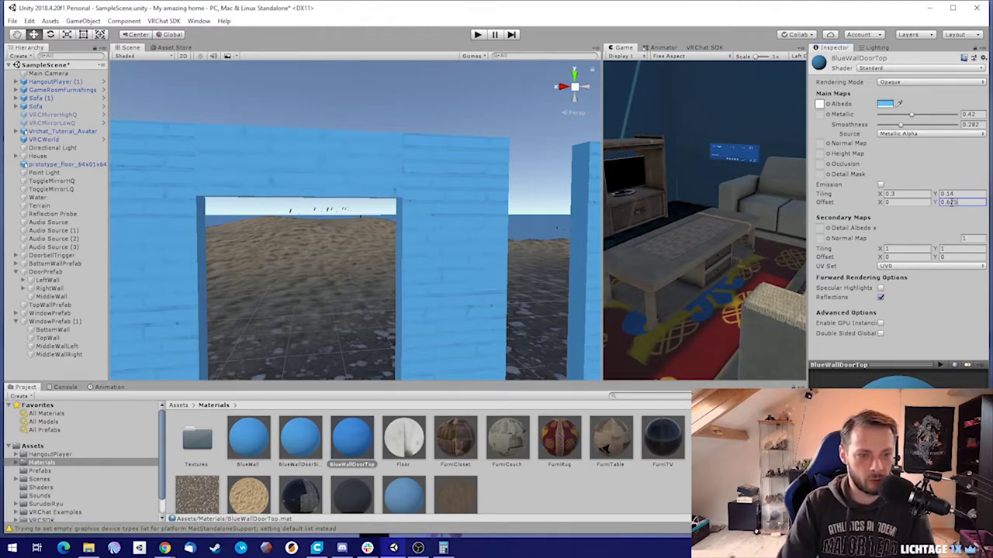
type("7")
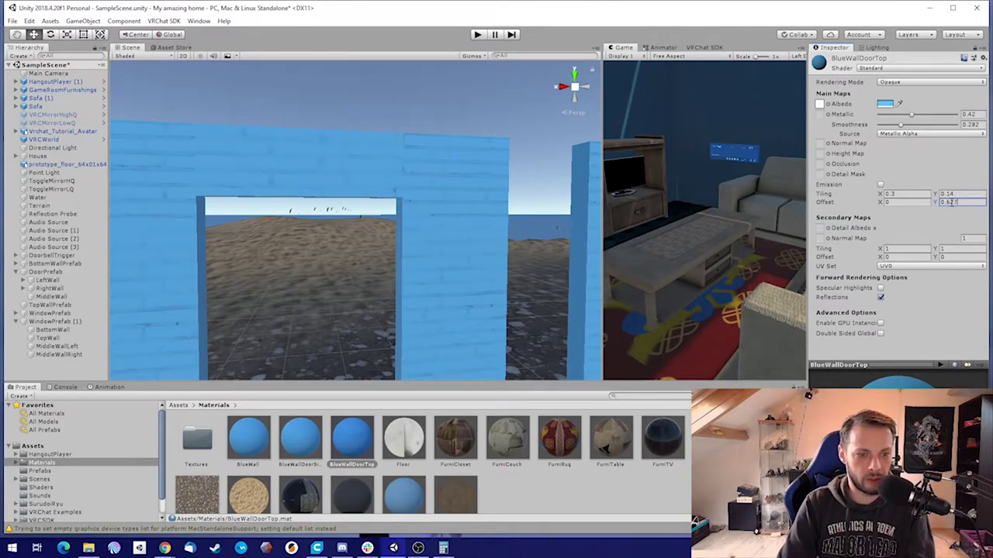
key("BackSpace")
type("9")
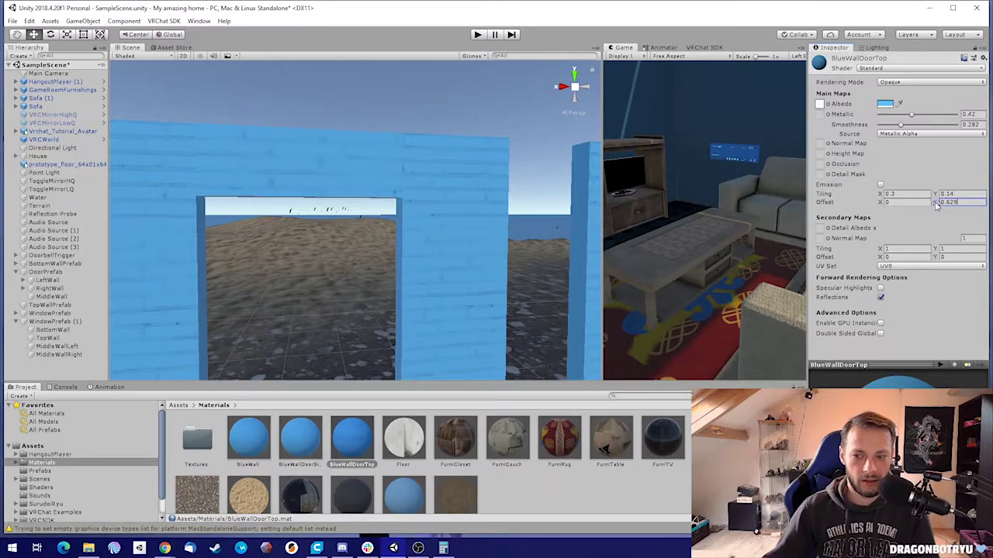
- Try positive and negative main map X offsets on BlueWallDoorTop, and set the X offset back to 0
left_click(888, 202)
type("0.13")
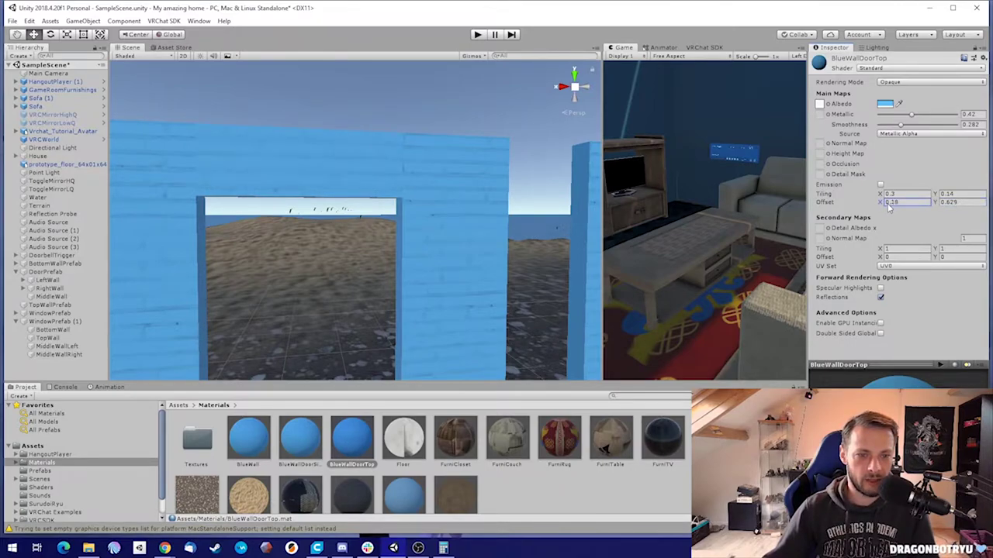
left_click(884, 203)
type("-")
mouse_move(879, 208)
left_mouse_down()
mouse_move(889, 210)
mouse_move(873, 196)
left_mouse_up()
type("0")
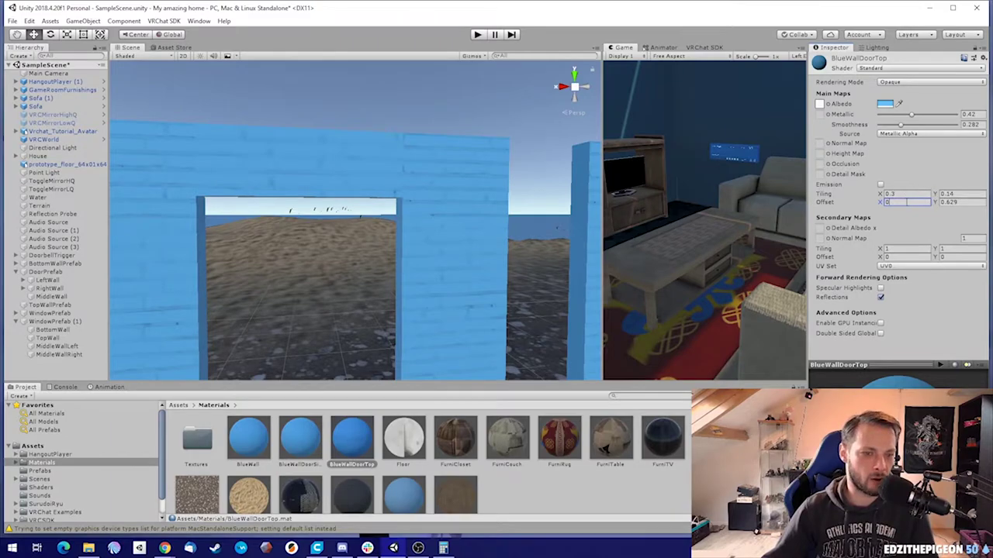
- Try a main map Y offset of 0.64 on BlueWallDoorTop, undo it, and reset the X offset to 0
left_click_drag(950, 201, 961, 204)
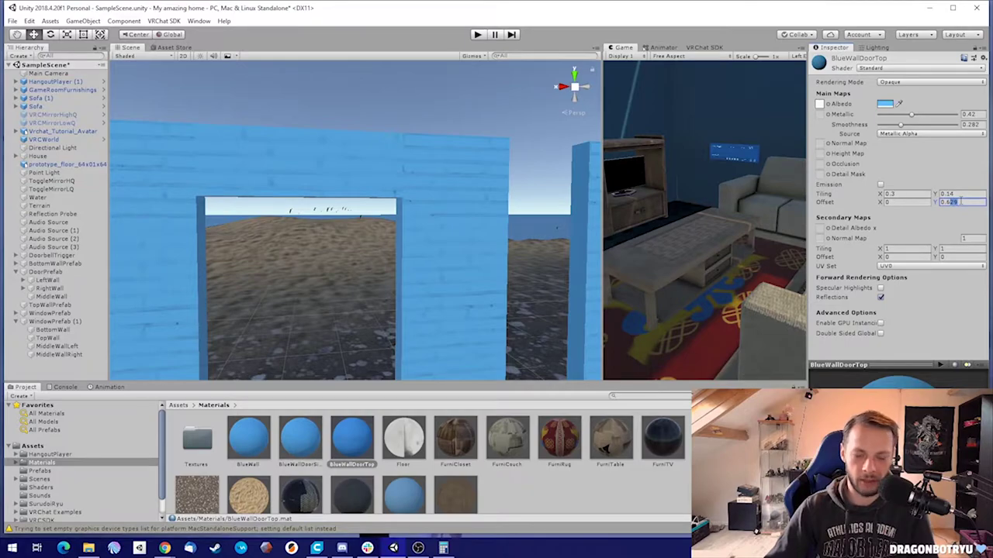
type("4")
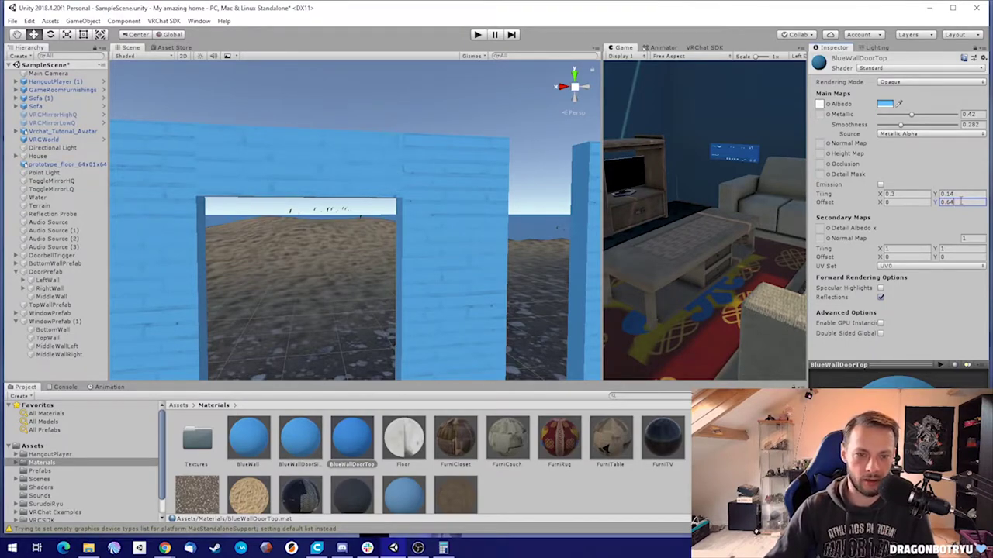
key("ctrl+z")
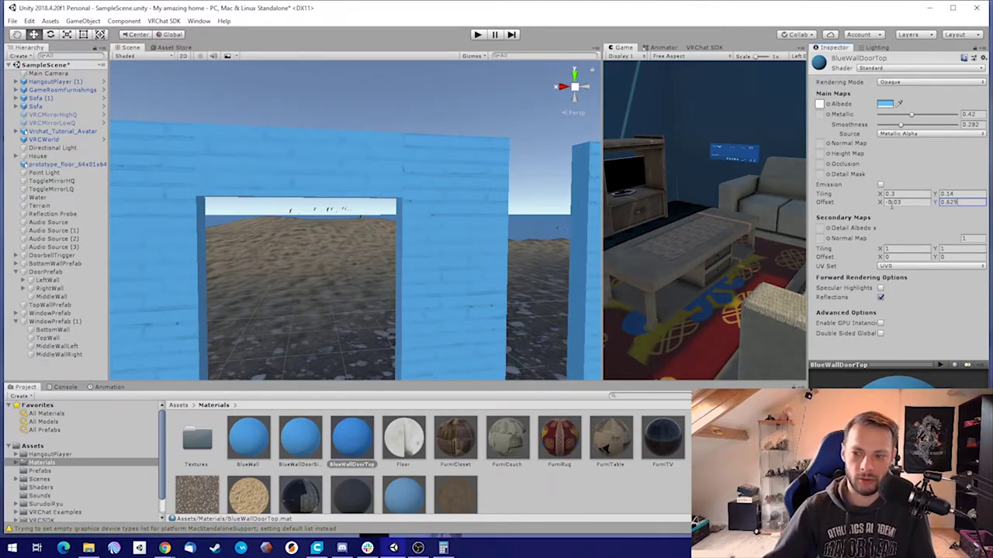
left_click(892, 202)
type("0")
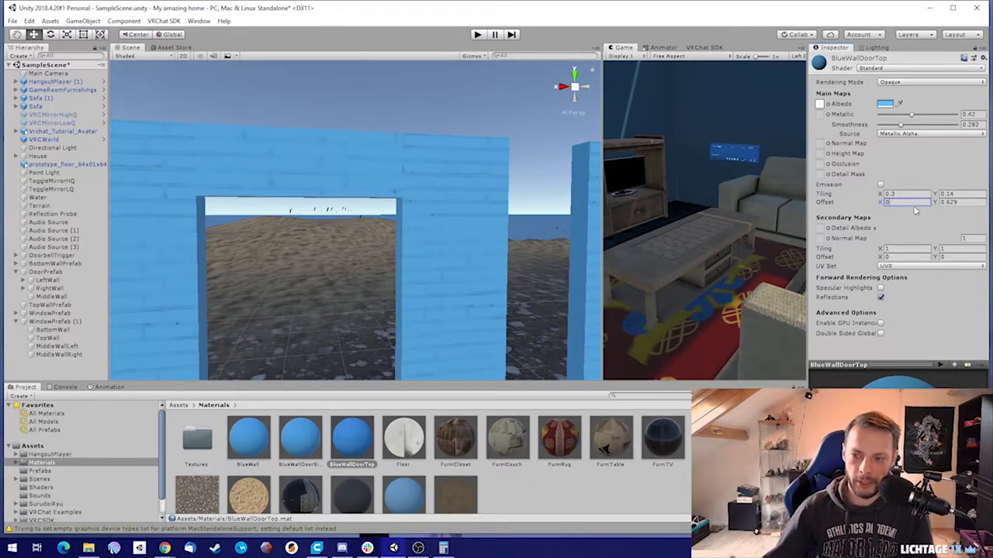
- Adjust the main map Y offset of BlueWallDoorTop through 0.54 and 0.51 to 0.5
left_click_drag(935, 203, 932, 205)
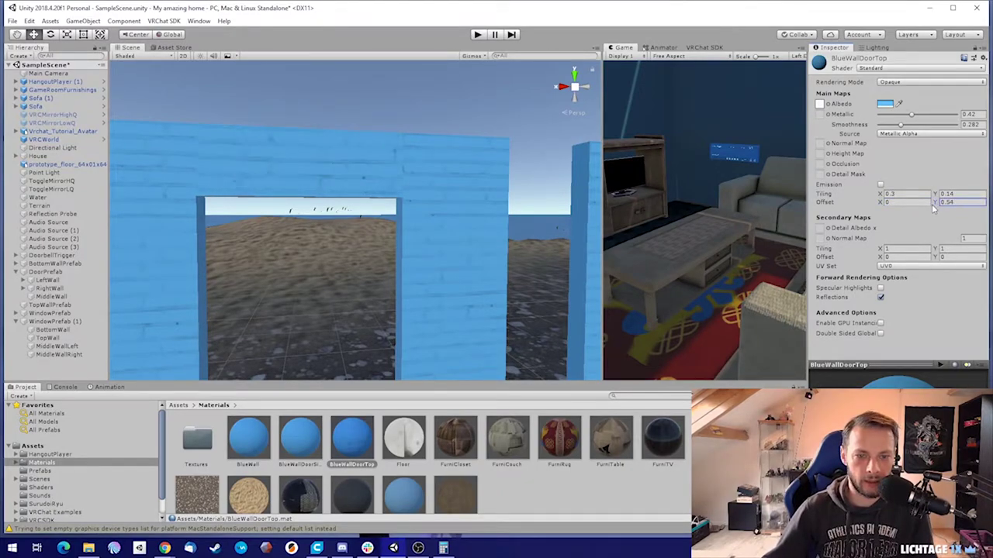
key("BackSpace")
type("1")
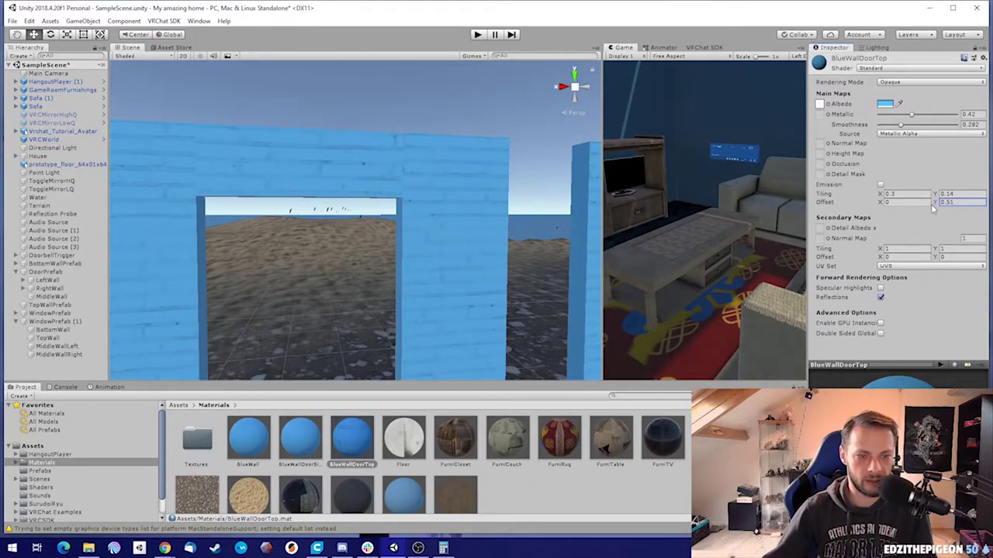
left_click_drag(947, 201, 952, 201)
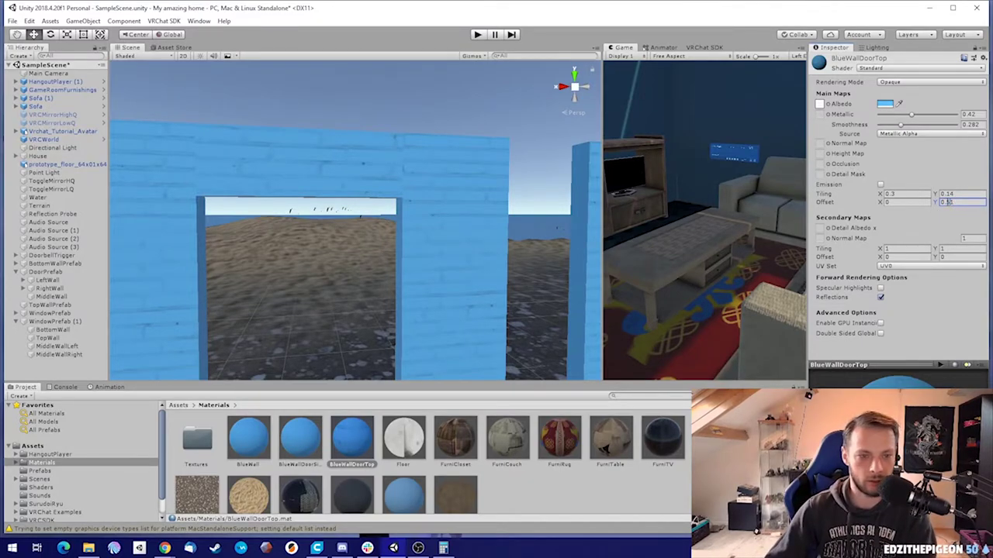
type("5")
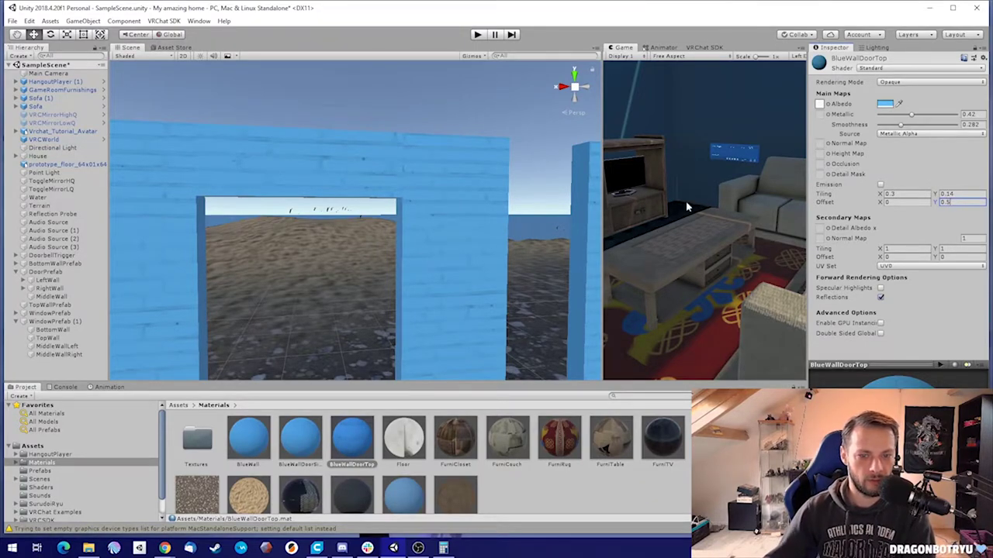
- Set the main map X offset of BlueWallDoorTop to 0.05
key("s")
right_click_drag(319, 191, 352, 183)
key("w")
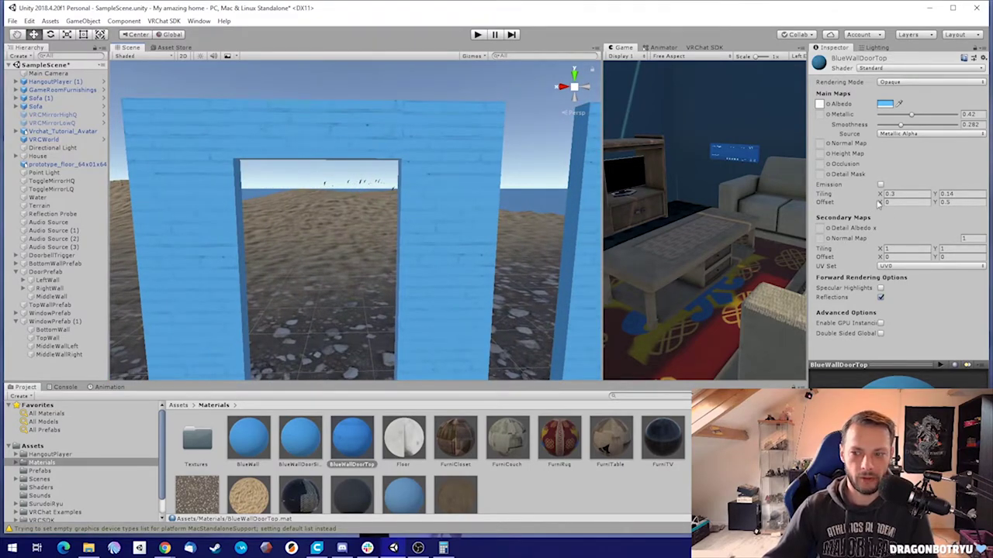
left_click_drag(880, 203, 885, 205)
left_click(882, 203)
type("-0.05")
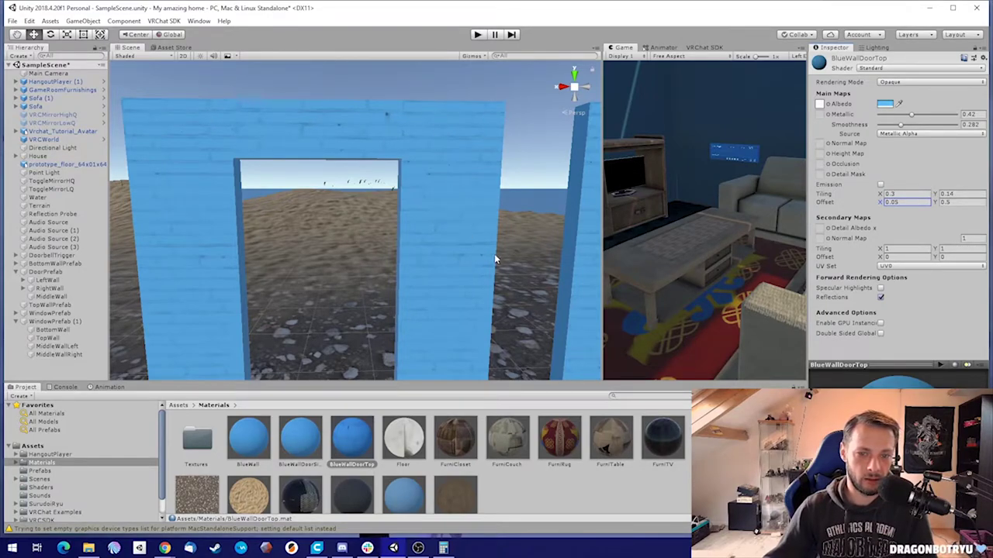
- Compare the scale and material of the TopWall and BottomWall parts in WindowPrefab (1)
right_click_drag(399, 173, 370, 207)
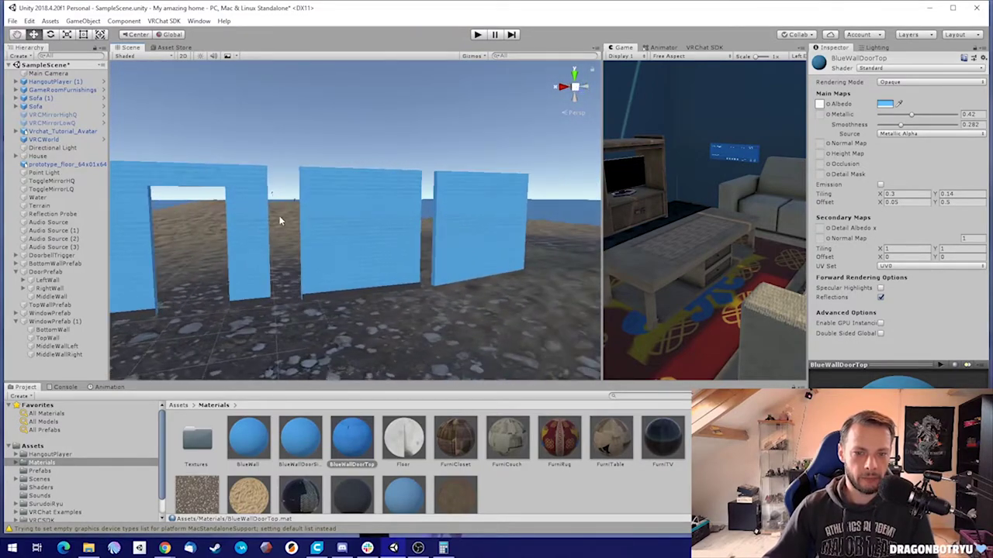
right_click_drag(280, 221, 305, 147)
left_click(335, 163)
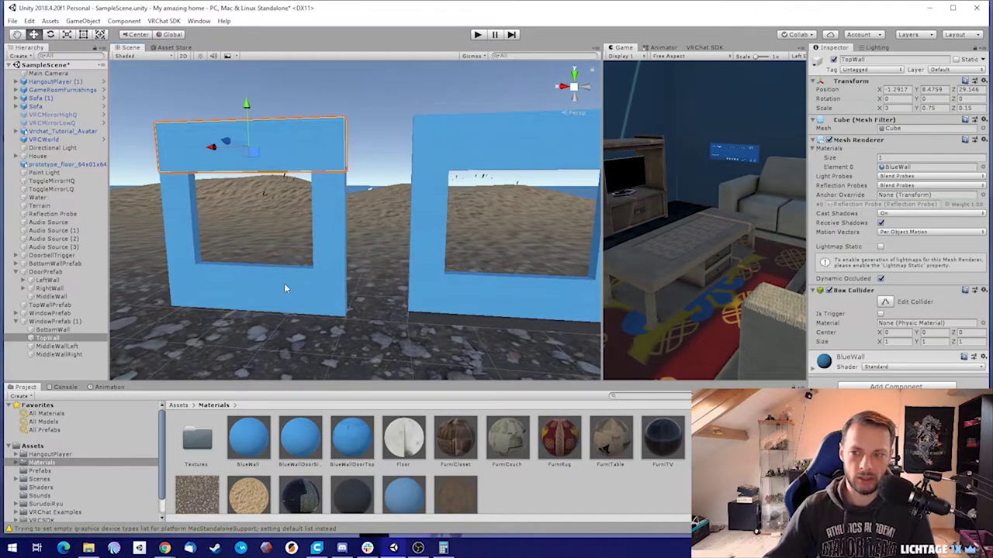
left_click(283, 286)
left_click(280, 139)
left_click(280, 280)
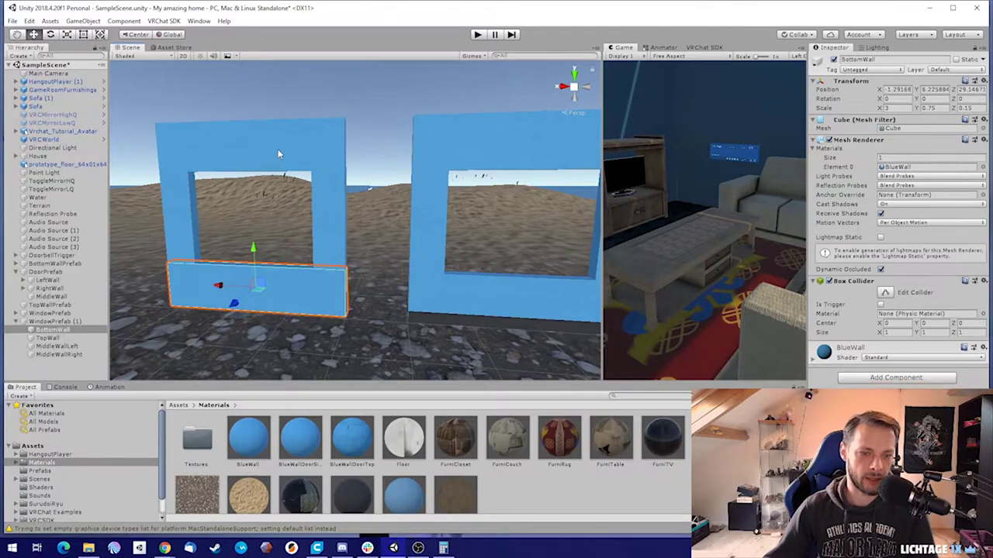
left_click(280, 153)
left_click(283, 284)
left_click(279, 152)
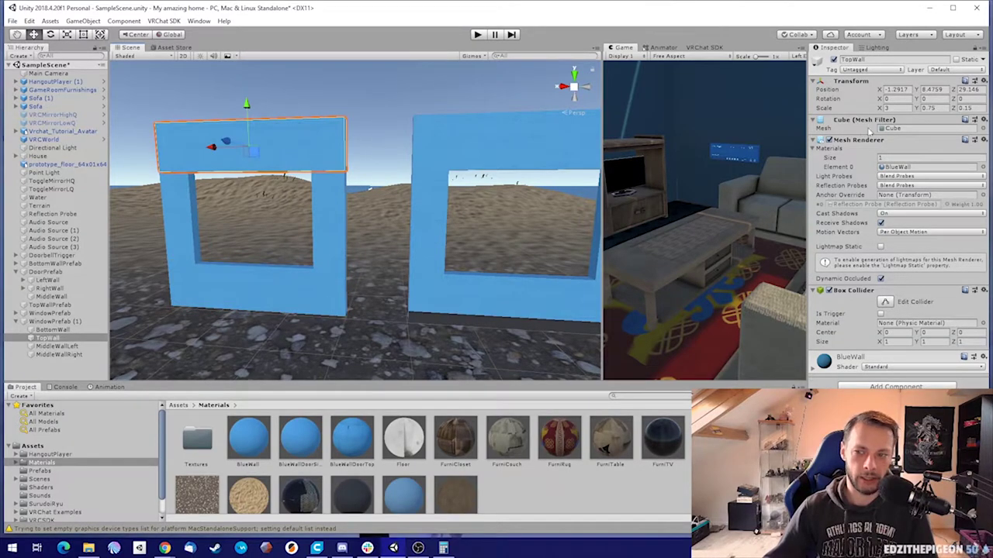
- Duplicate the BlueWallDoorSide material and rename the copy BlueWallWindow
left_click(293, 282)
left_click(351, 441)
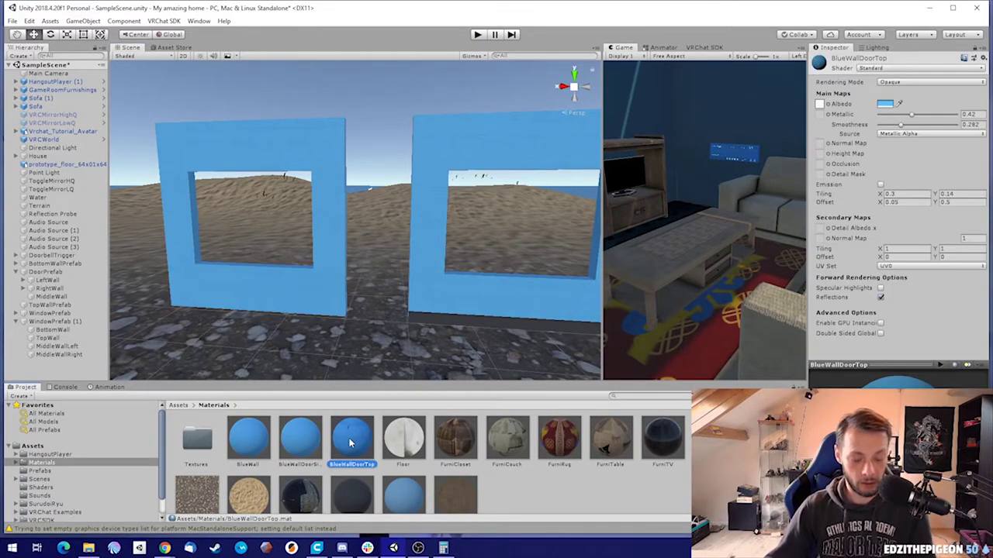
left_click(299, 441)
key("ctrl+d")
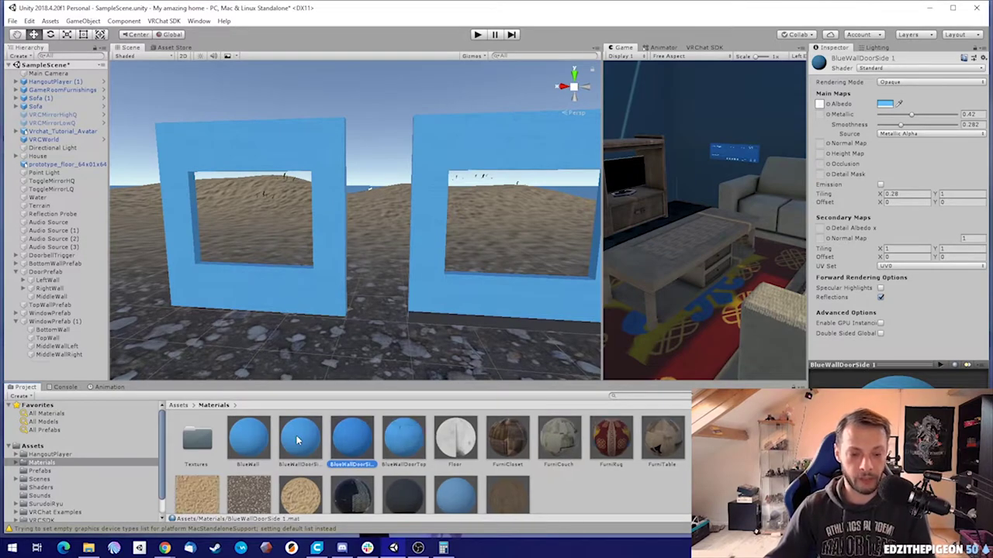
key("F2")
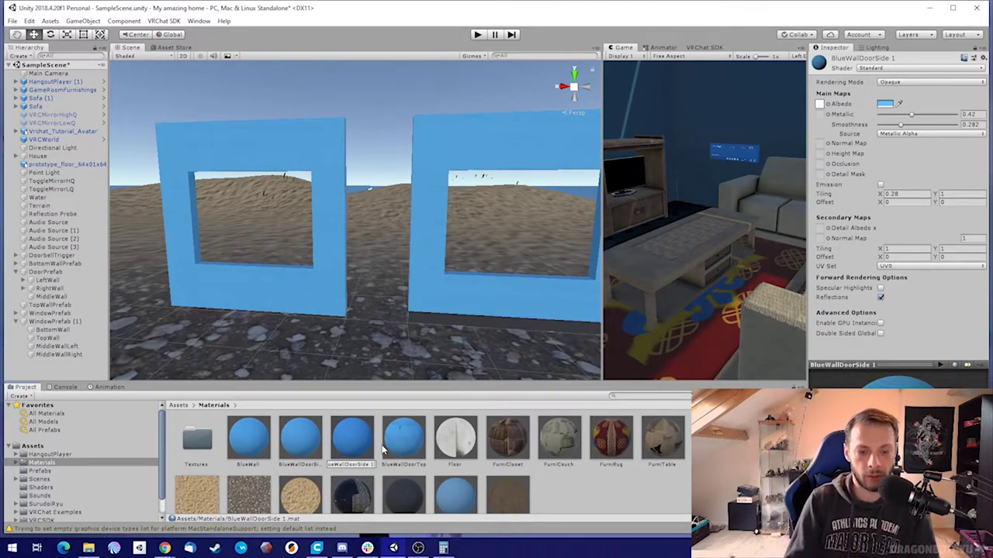
type("BlueWallD")
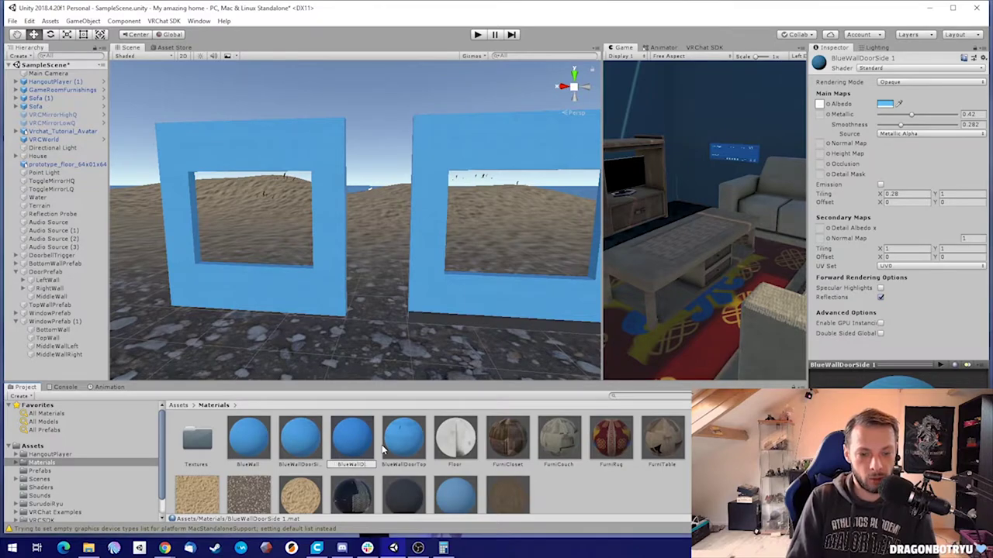
key("BackSpace")
type("Window")
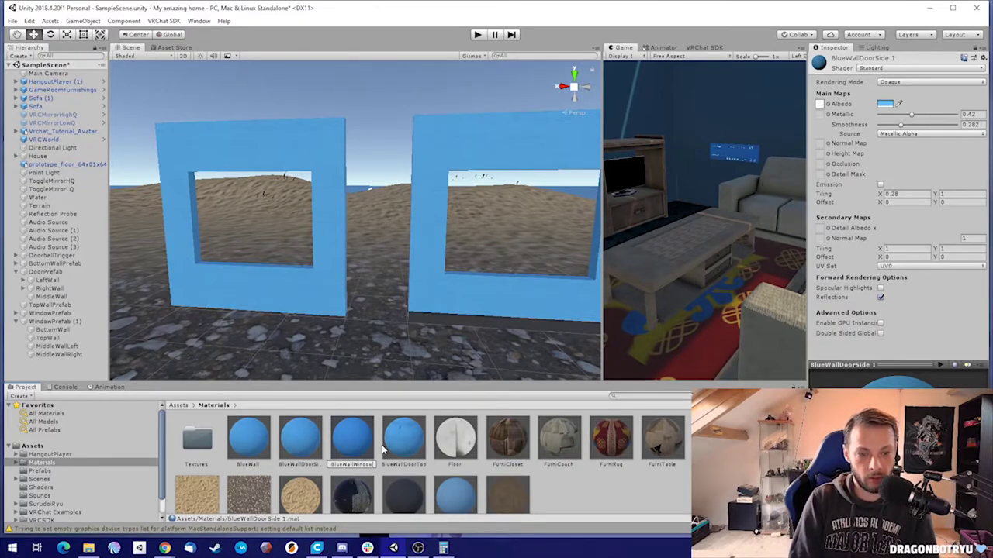
key("Return")
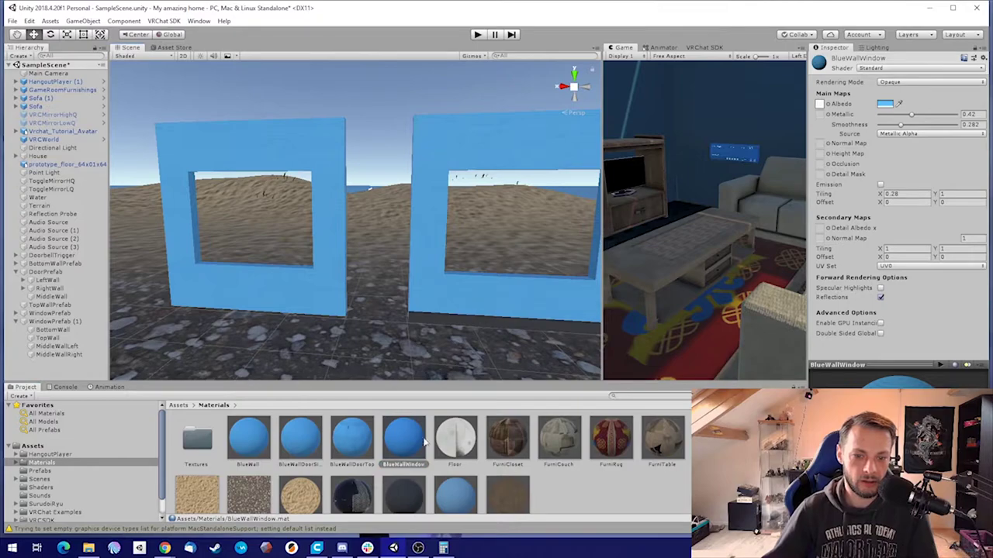
- Set the main map tiling of the BlueWallWindow material to 1 on X and 0.25 on Y
left_click(916, 195)
type("1")
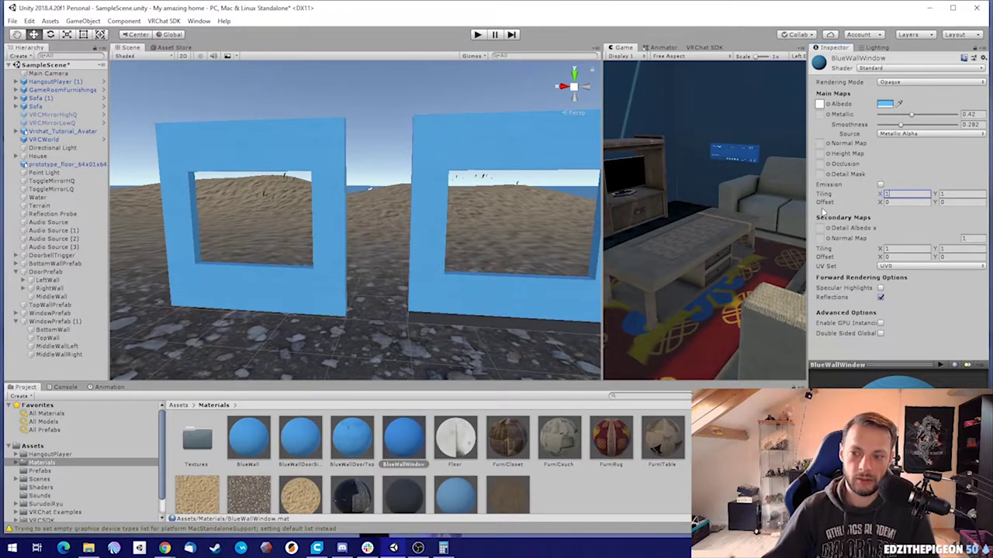
right_click_drag(405, 252, 473, 232)
right_click_drag(482, 221, 425, 223)
key("d")
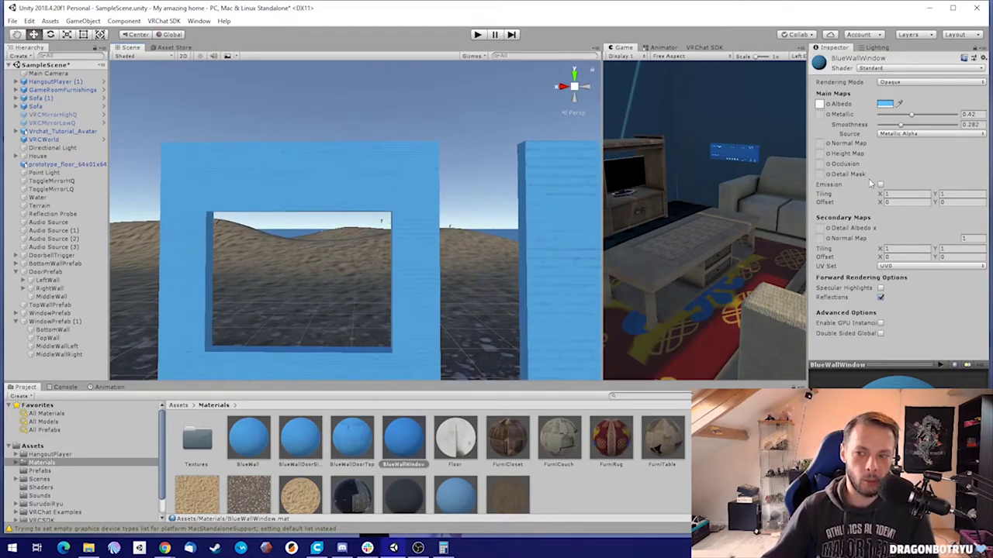
left_click_drag(939, 193, 933, 196)
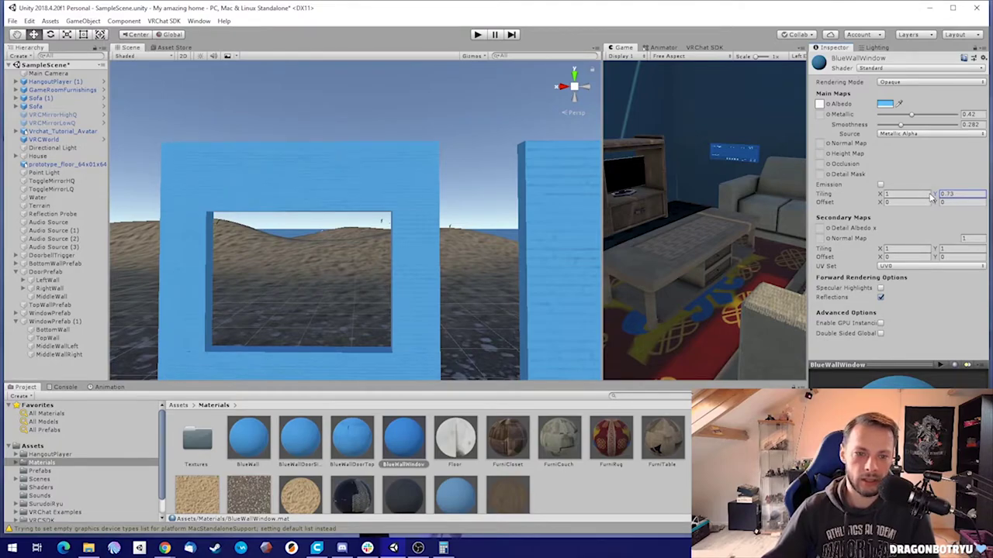
left_click_drag(931, 197, 946, 196)
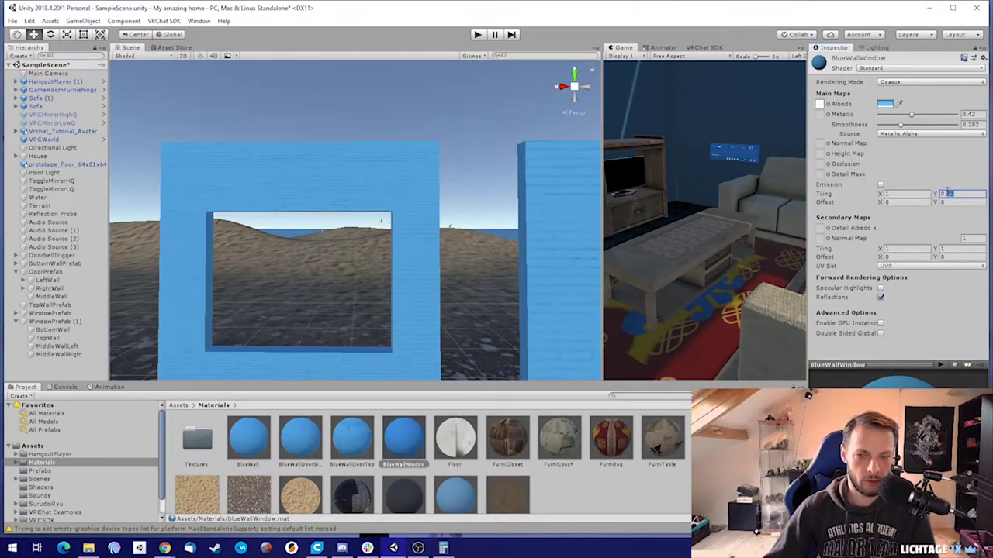
type("0.25")
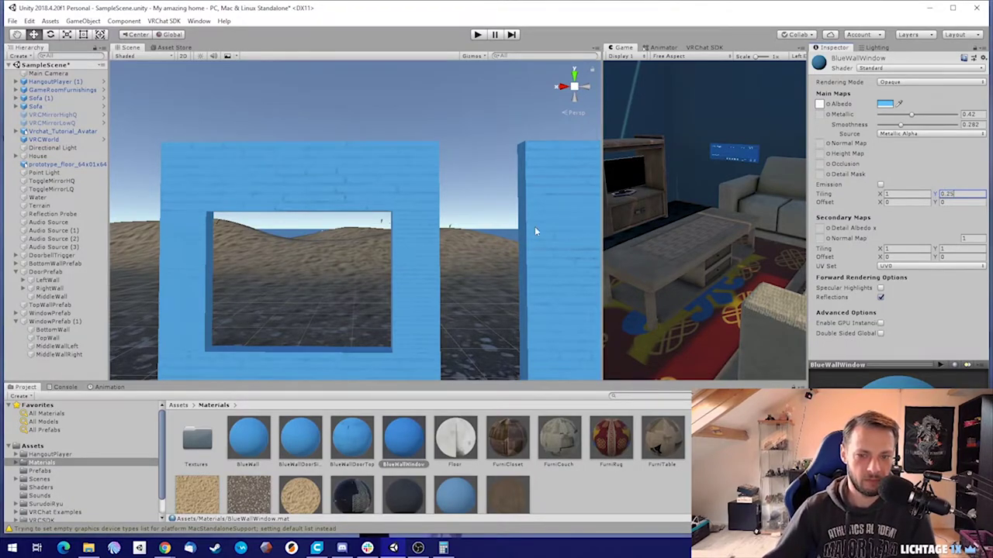
- Examine the brick texture on the window and door wall pieces, comparing the scale of their top, bottom and side sections
right_click_drag(534, 230, 432, 192)
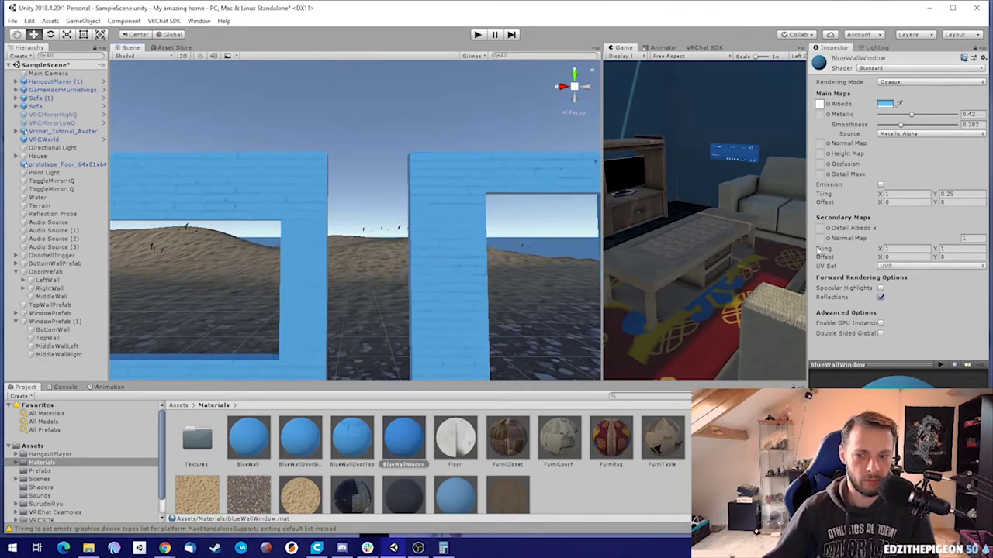
left_click(954, 195)
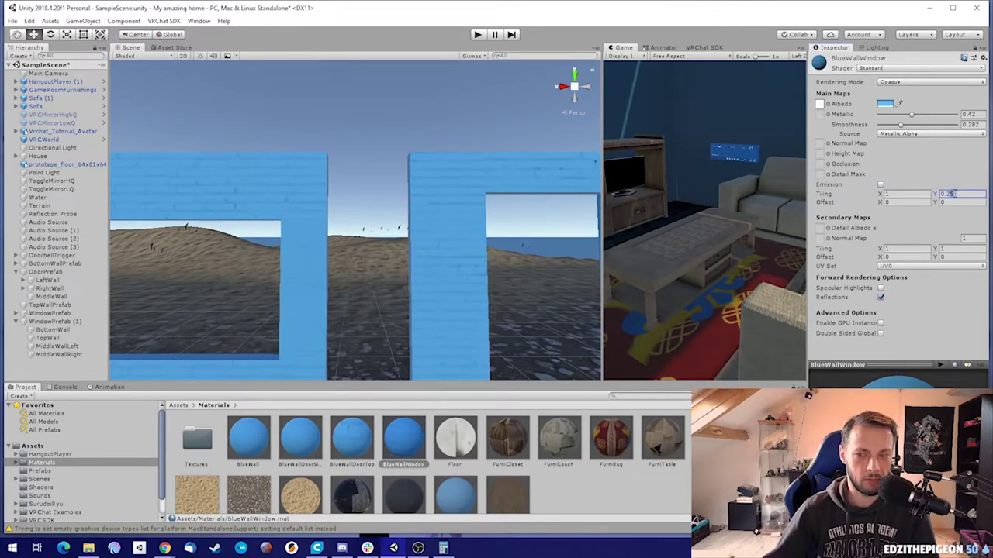
right_click_drag(396, 205, 328, 233)
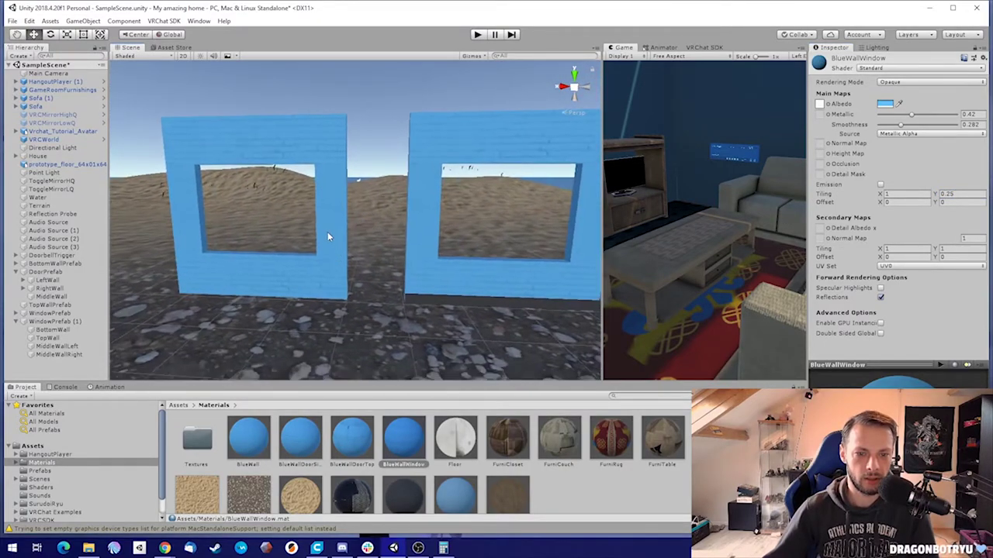
left_click(330, 233)
left_click(316, 277)
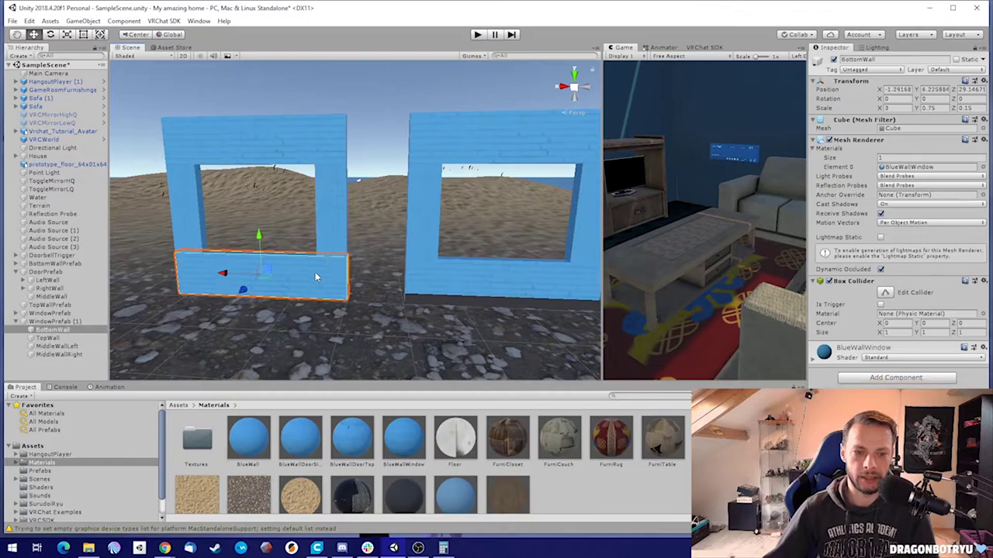
left_click(337, 187)
left_click(435, 121)
right_click_drag(350, 160, 348, 193)
left_click(348, 193)
right_click_drag(429, 193, 425, 194)
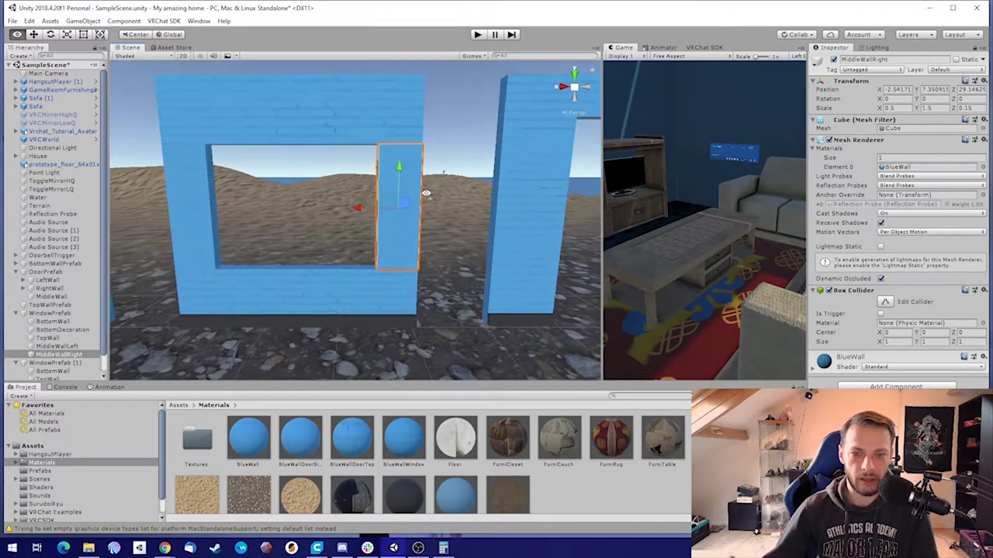
left_click(412, 112)
right_click_drag(413, 113, 397, 172)
- Move WindowPrefab along X to 2.865 so it butts against the door wall, and compare the brick rows at the top seam
left_click(386, 257)
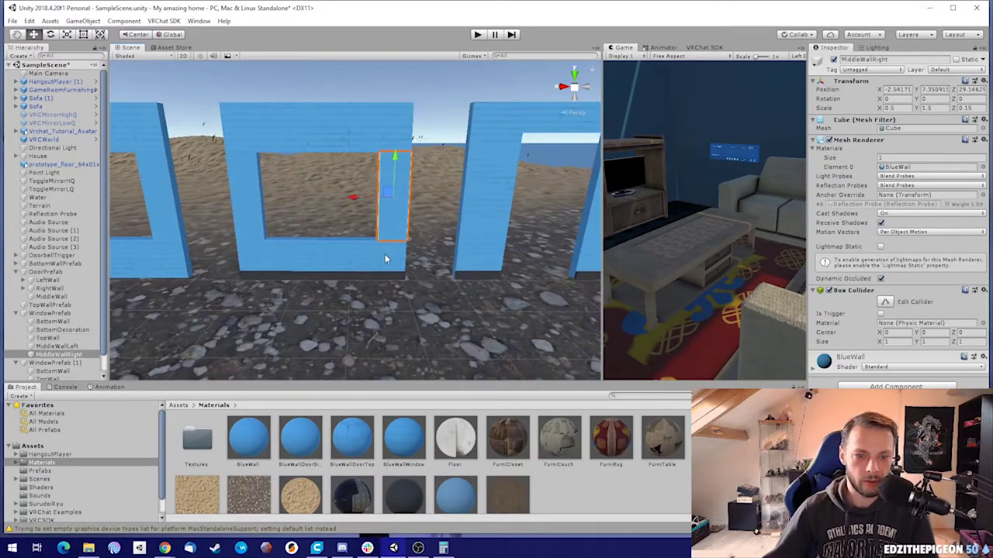
left_click(61, 314)
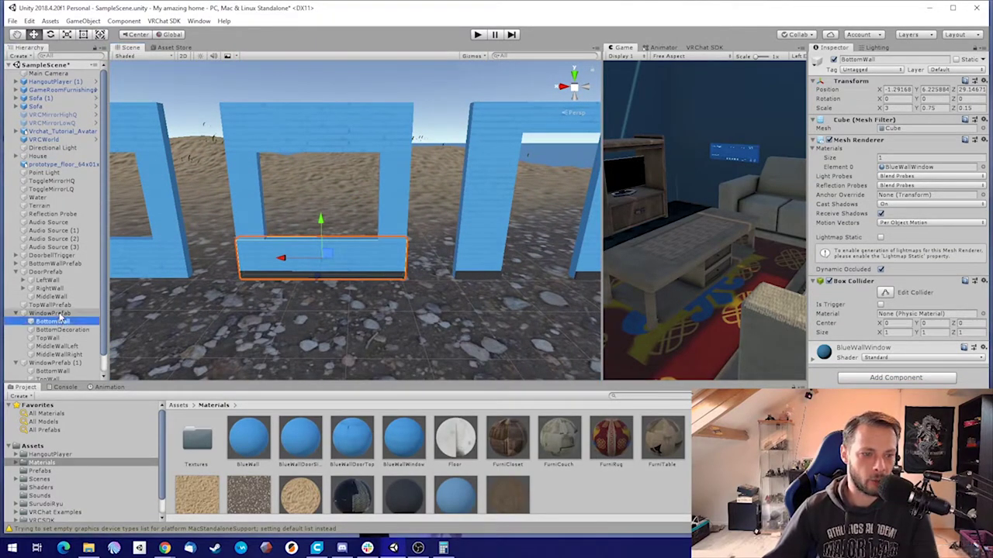
left_click_drag(308, 204, 337, 201)
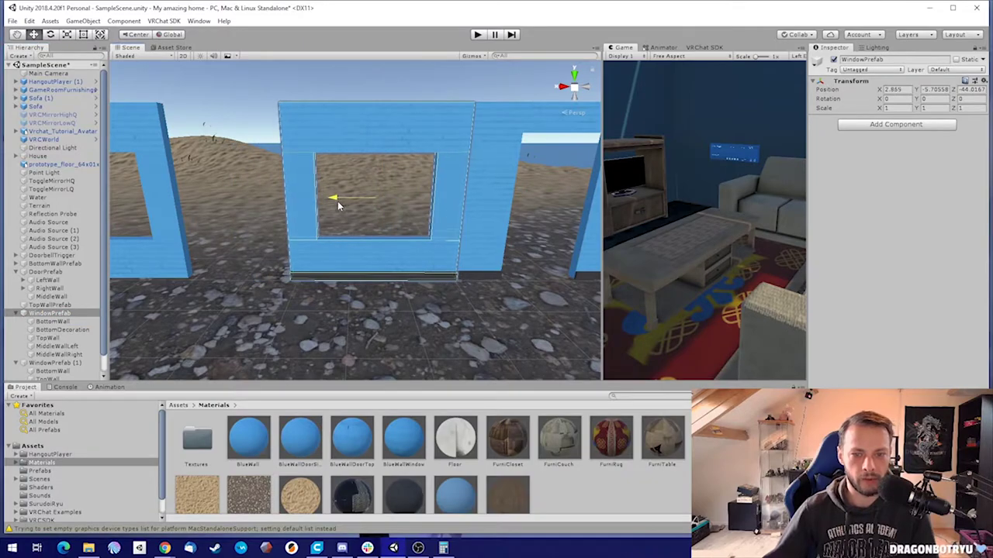
right_click_drag(337, 201, 473, 93)
key("w")
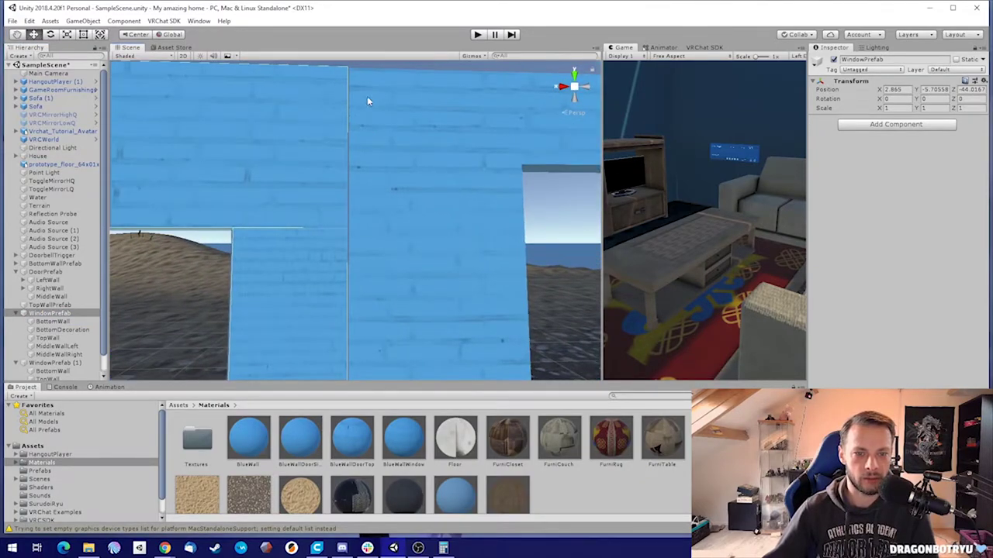
right_click_drag(368, 101, 414, 183)
key("s")
- Try a main map Y offset of 0.25 on the BlueWallWindow material, and set it to 0.75 instead
left_click(404, 440)
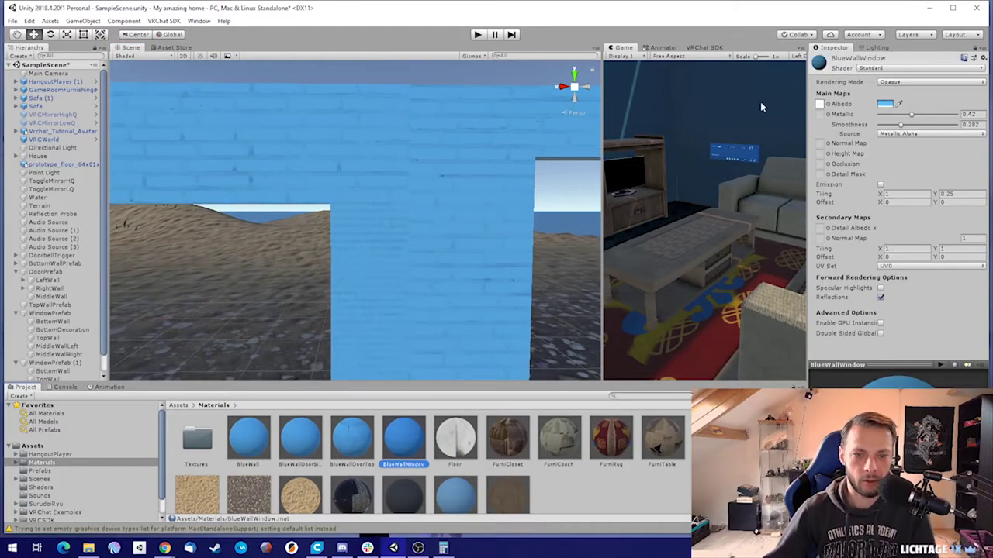
left_click_drag(936, 203, 940, 206)
left_click(969, 203)
type("0.25")
key("Return")
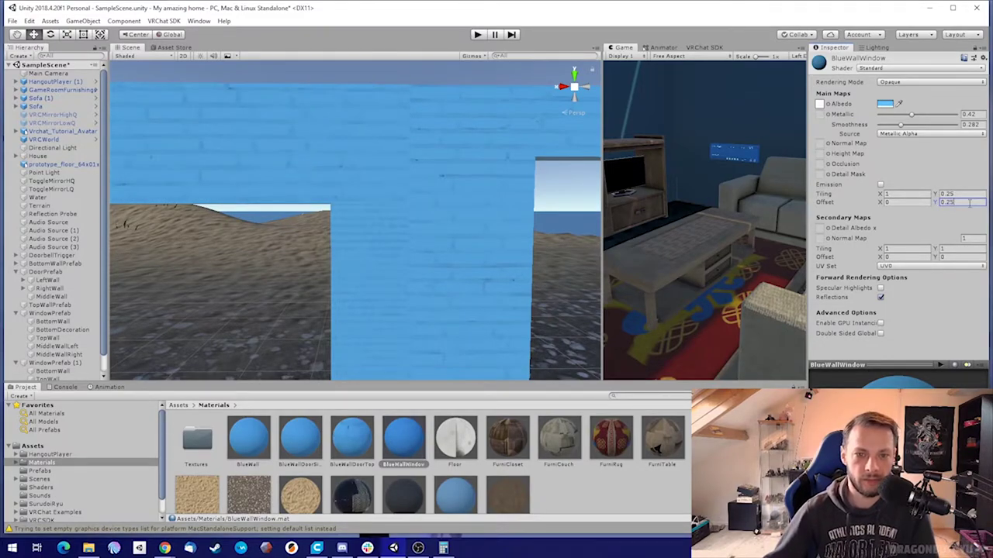
type("0.75")
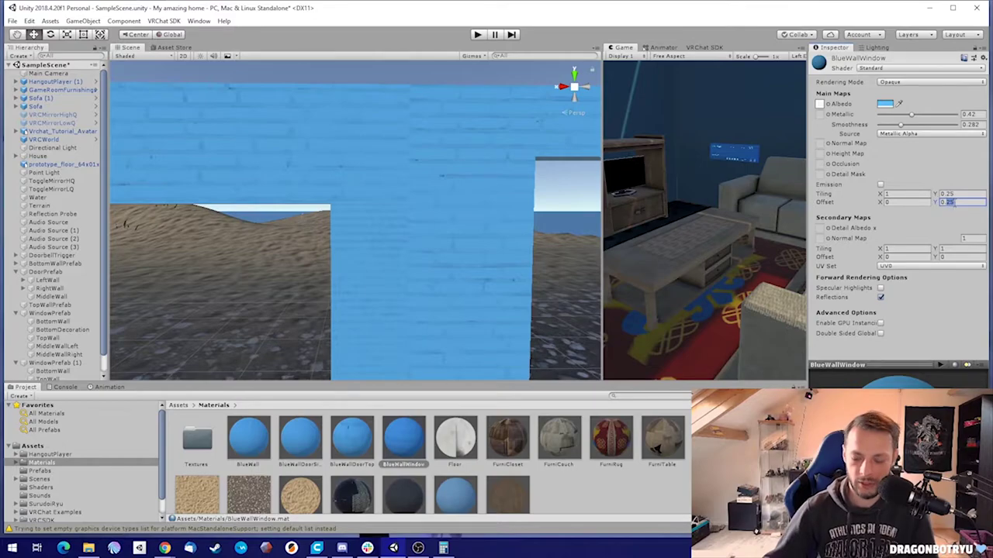
key("Return")
mouse_move(448, 170)
right_mouse_down()
mouse_move(394, 171)
mouse_move(441, 225)
mouse_move(449, 270)
mouse_move(460, 247)
mouse_move(452, 215)
mouse_move(423, 194)
mouse_move(439, 157)
right_mouse_up()
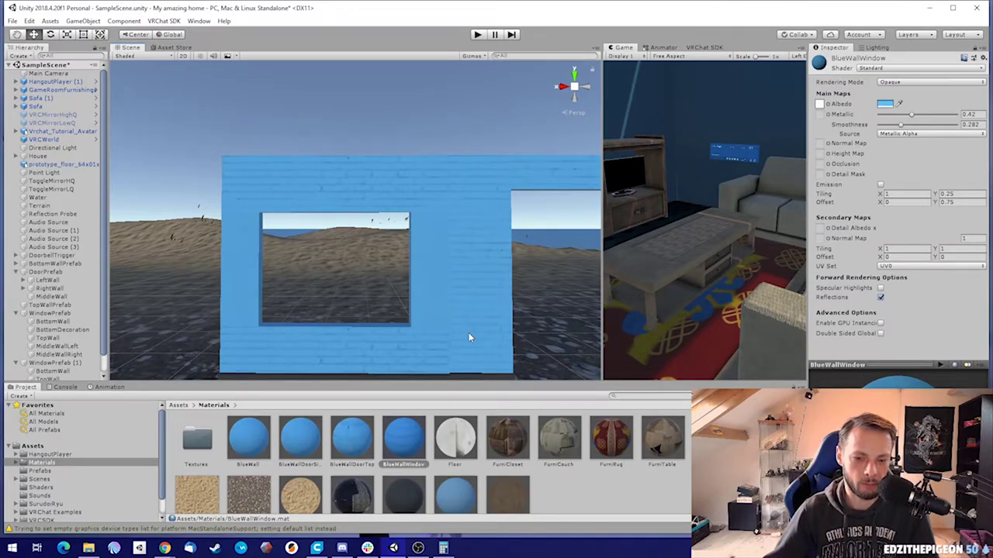
- Rename the BlueWallWindow material as BlueWallWindowTop
key("F2")
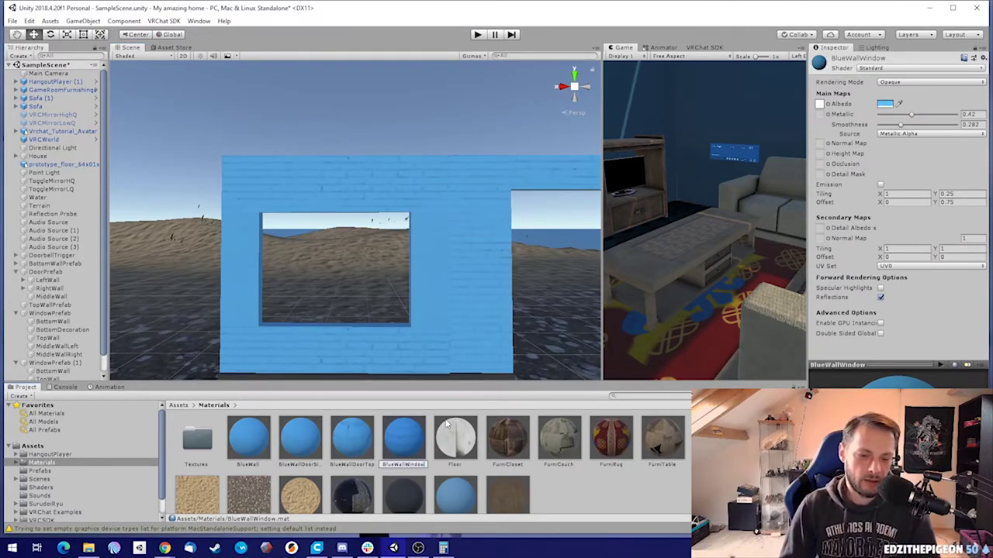
type("Top")
key("Return")
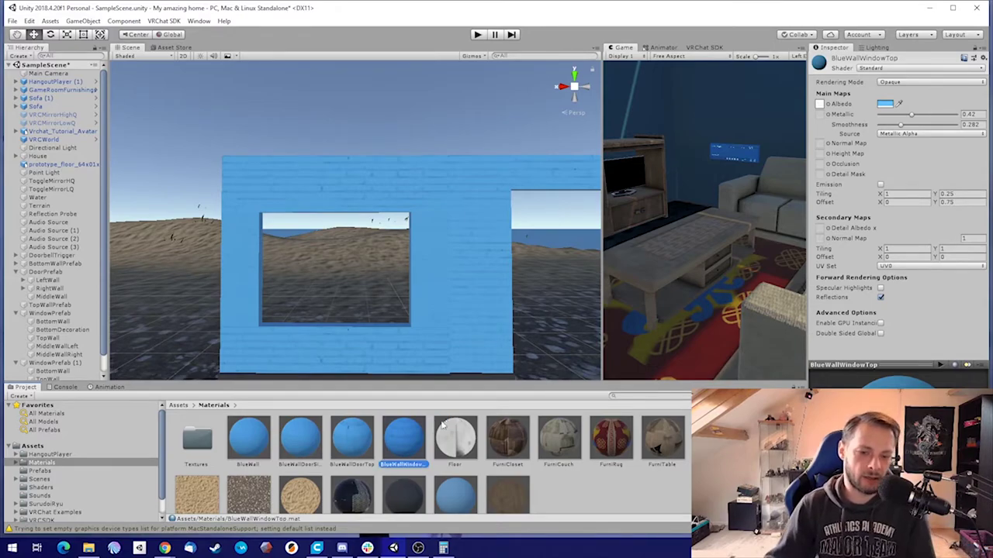
- Duplicate the BlueWallWindowTop material and name the copy BlueWallWindowBottom
key("ctrl+d")
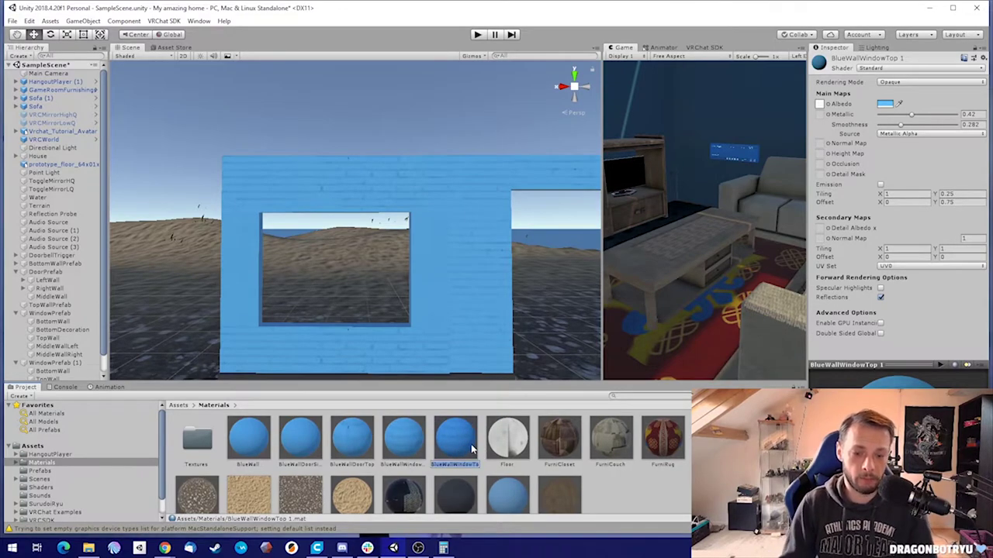
key("BackSpace")
key("BackSpace")
key("BackSpace")
key("BackSpace")
type("Bottom")
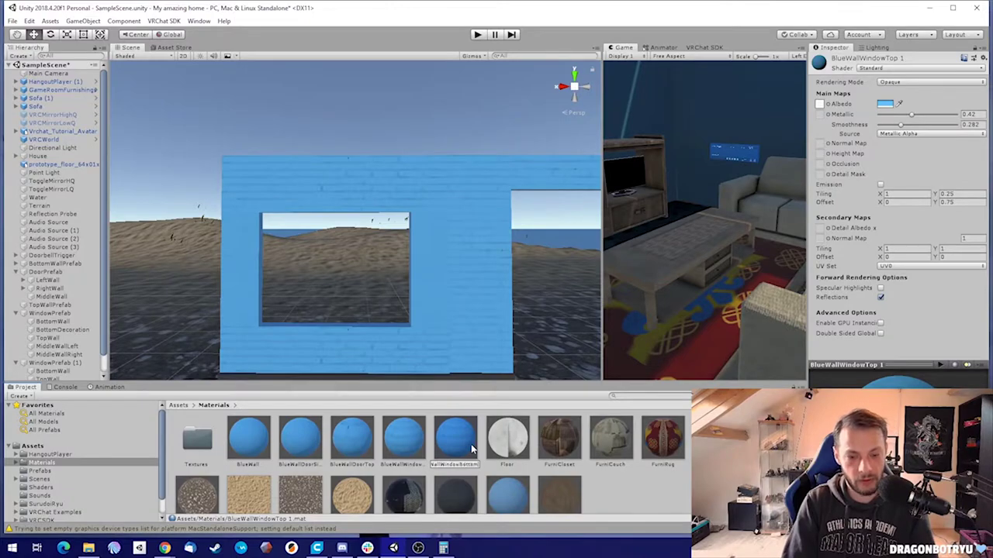
key("Return")
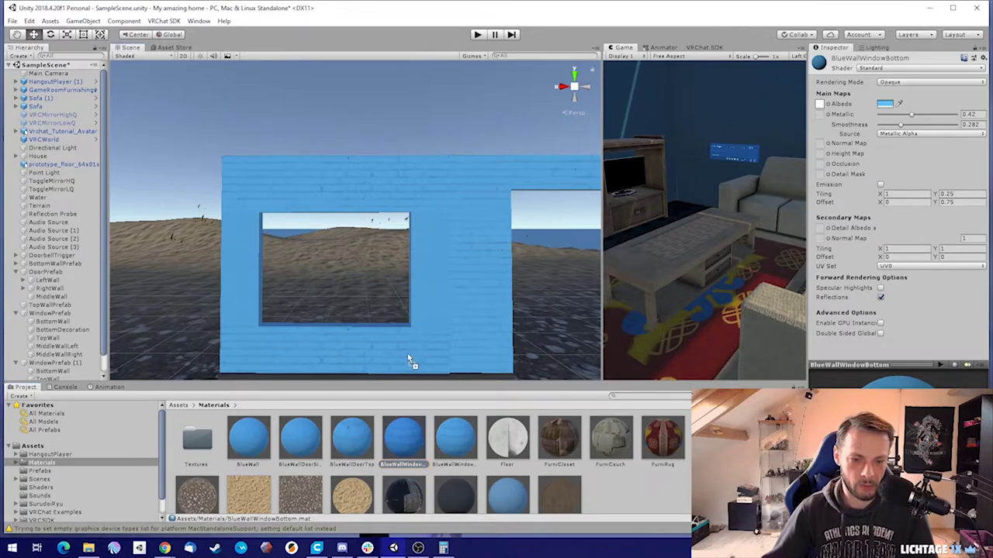
- Apply BlueWallWindowBottom to the window's bottom wall, set its main map Y offset to 0, and check the bottom seam
left_click(935, 202)
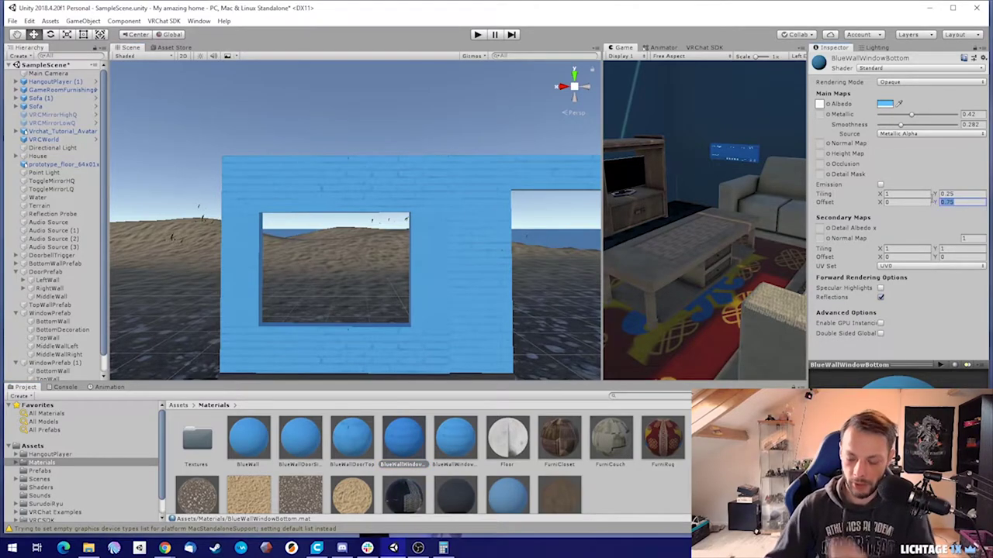
type("0")
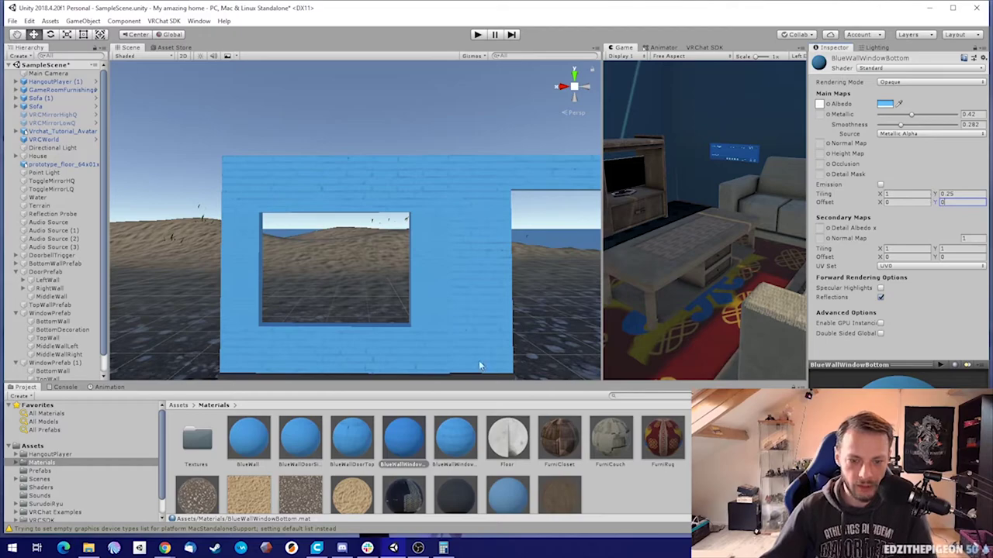
right_click_drag(480, 366, 468, 310)
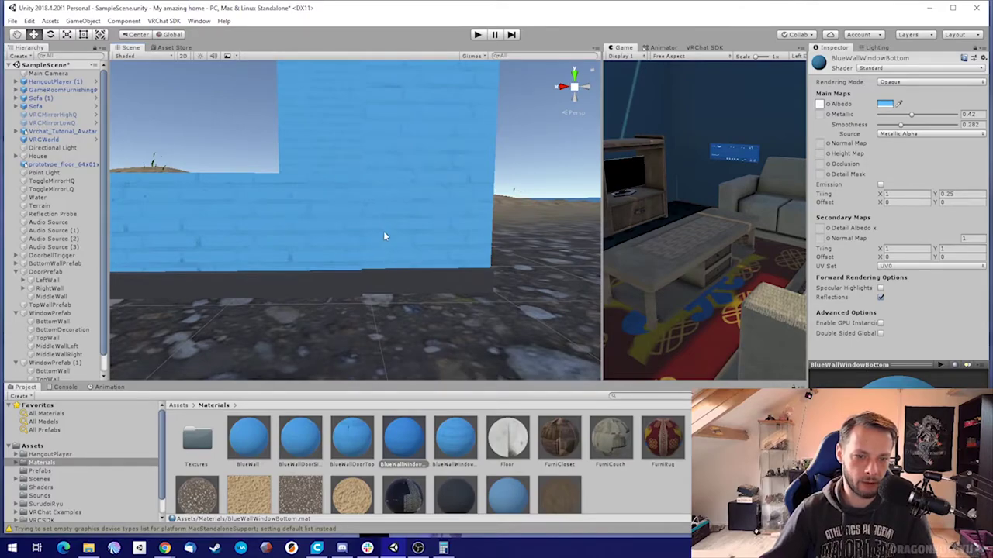
right_click_drag(375, 209, 406, 162)
left_click(407, 162)
- Move WindowPrefab along X to 3.85, away from the door wall
left_click(75, 311)
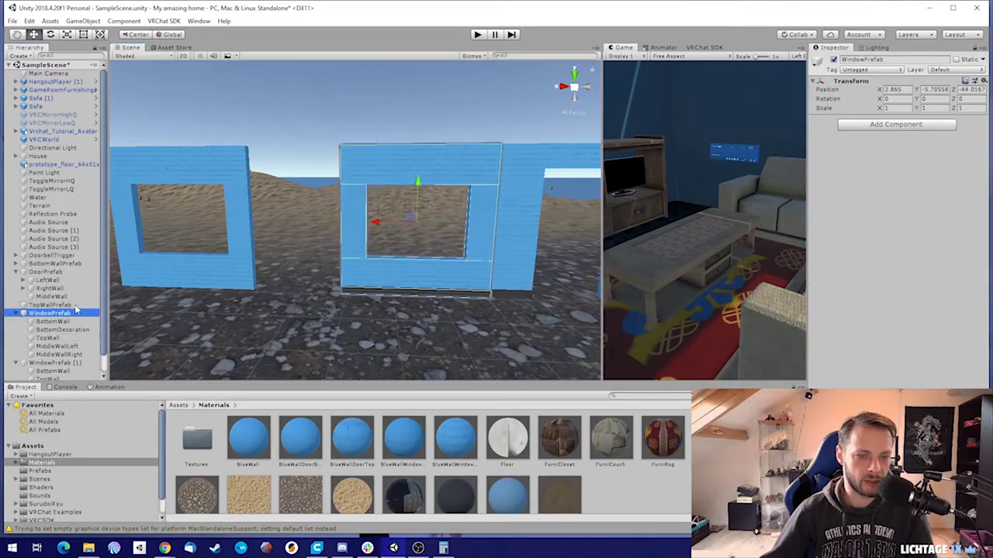
left_click_drag(374, 224, 328, 226)
right_click_drag(328, 226, 261, 200)
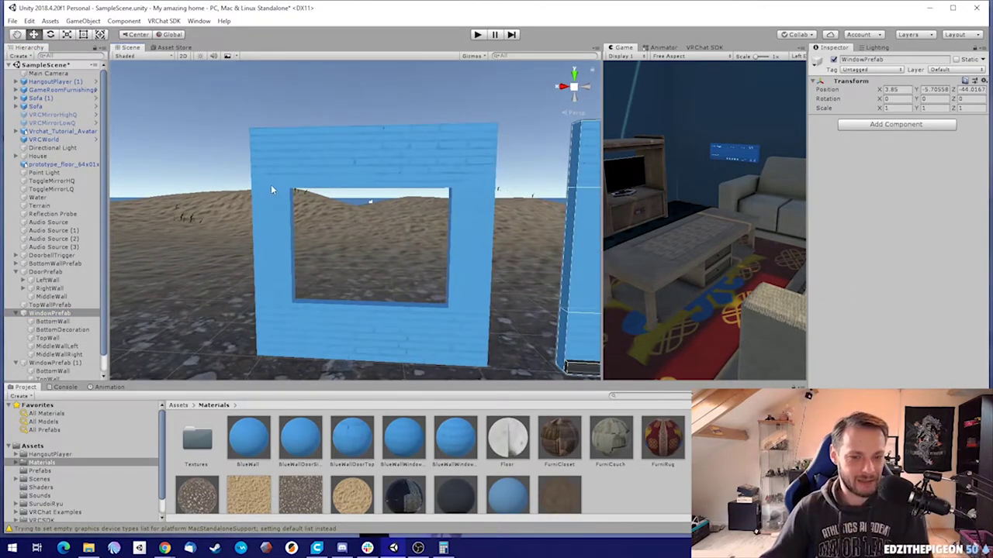
- Examine the brick texture on the side pieces of the window walls against the neighbouring door wall
key("d")
right_click_drag(492, 218, 414, 223)
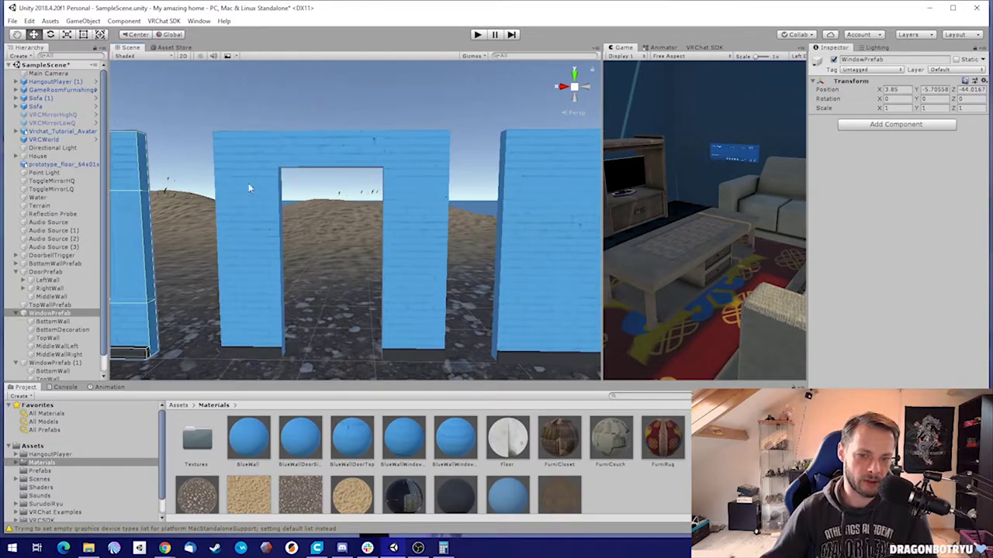
key("a")
right_click_drag(296, 190, 286, 228)
key("a")
left_click(277, 226)
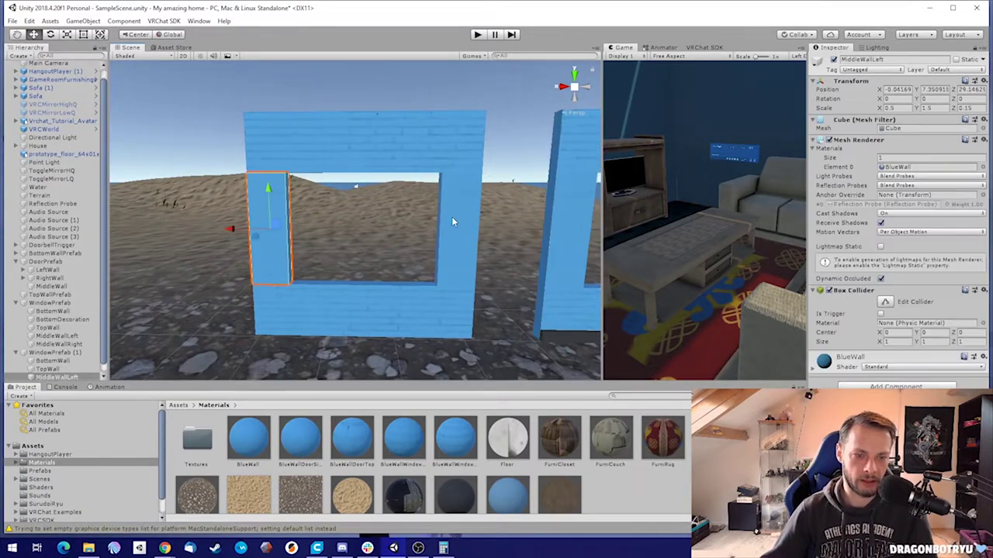
right_click_drag(401, 216, 424, 221)
- Duplicate the BlueWallWindowTop material and name the copy BlueWallWindowSides
left_click(446, 444)
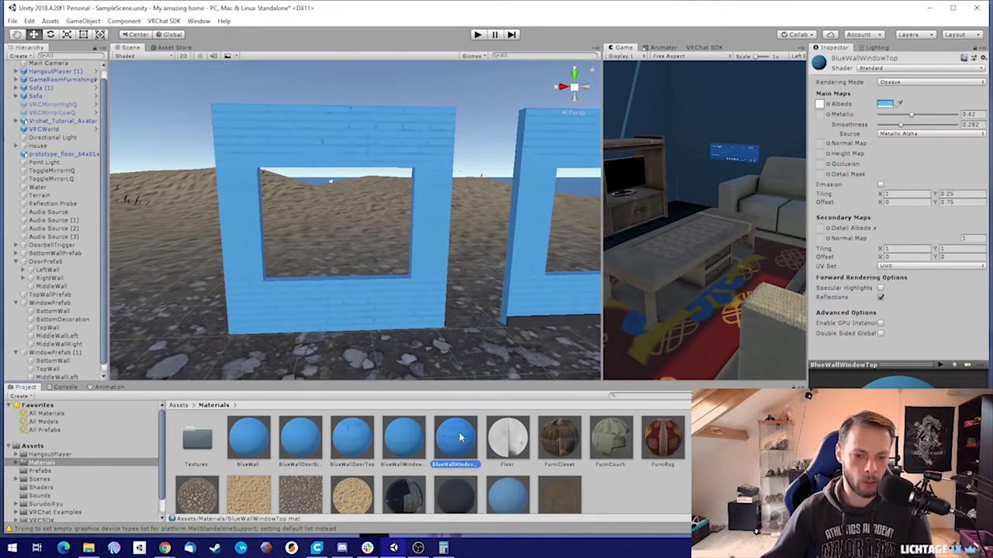
key("ctrl+d")
key("BackSpace")
key("BackSpace")
key("BackSpace")
key("BackSpace")
key("BackSpace")
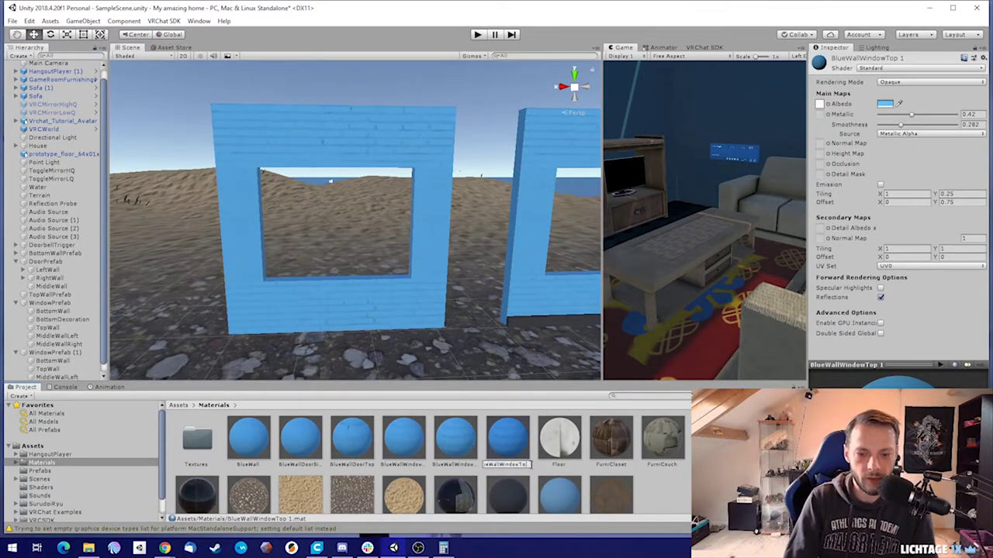
type("Sides")
key("Return")
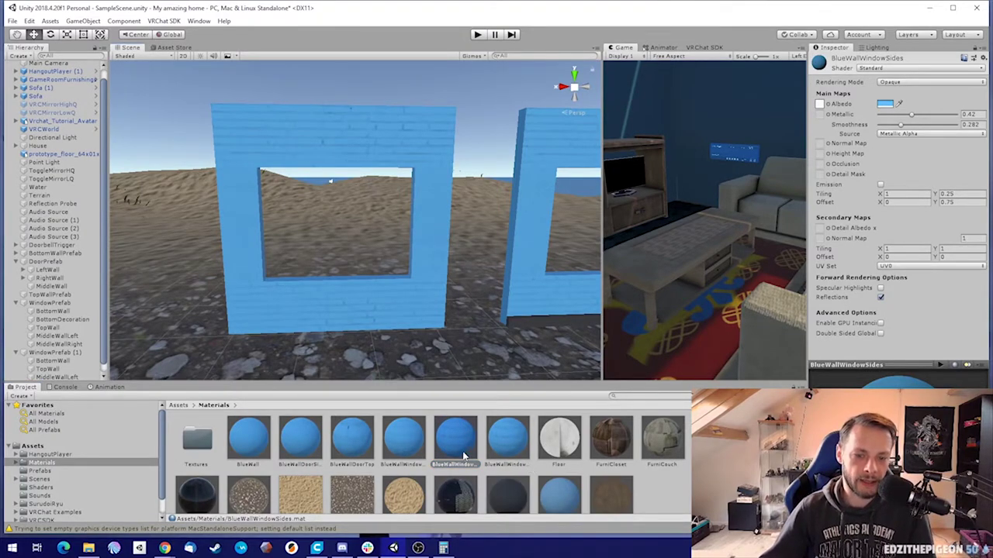
- Apply the BlueWallWindowSides material to WindowPrefab's left and right middle wall pieces
key("d")
right_click_drag(342, 255, 359, 335)
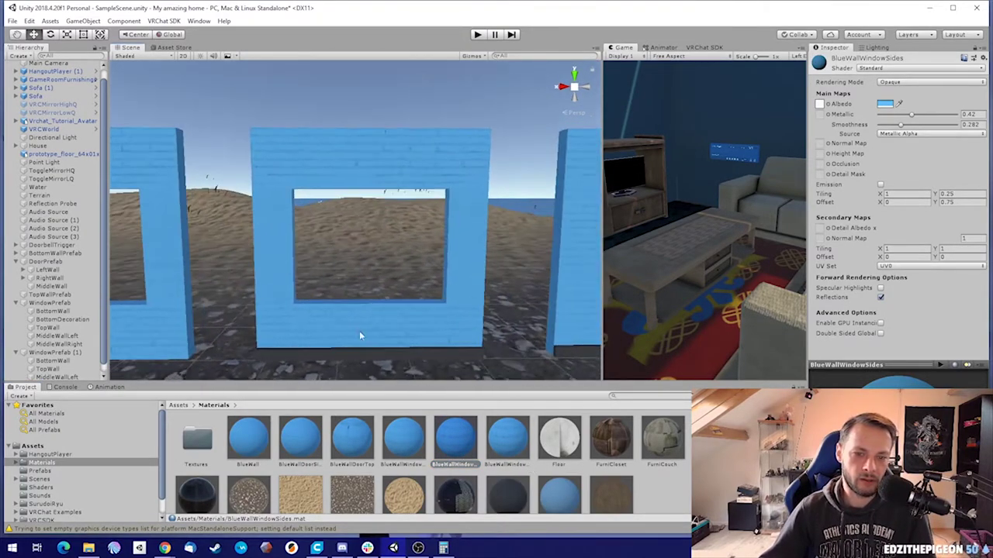
left_click_drag(456, 450, 281, 245)
left_click_drag(456, 444, 460, 243)
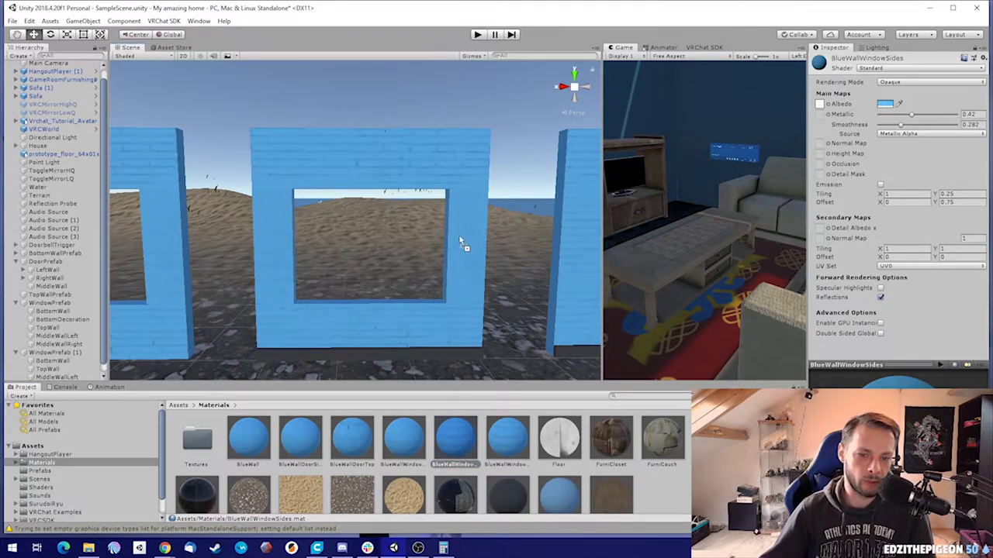
left_click(472, 226)
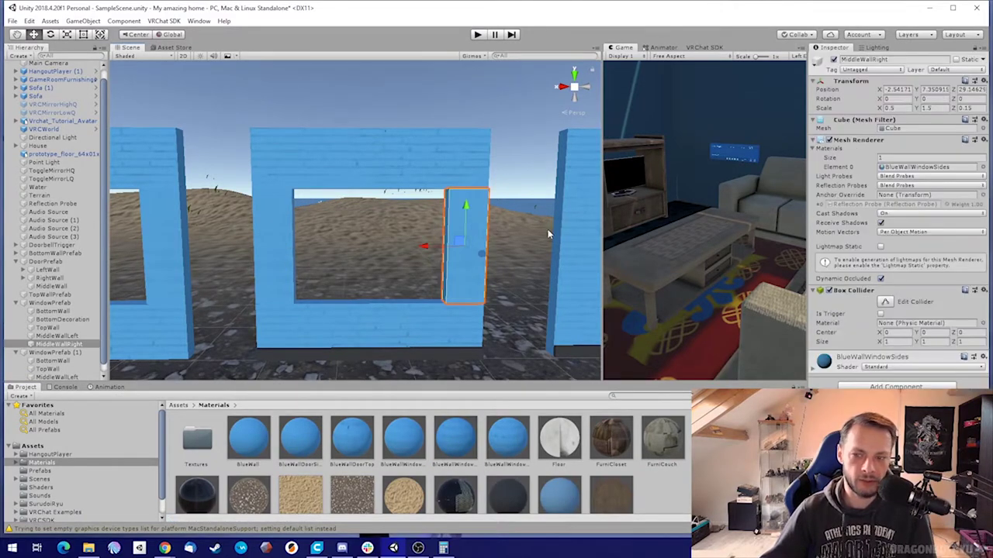
- Set the BlueWallWindowSides material's main Y tiling to 0.5 and its Y offset to 0
left_click(467, 442)
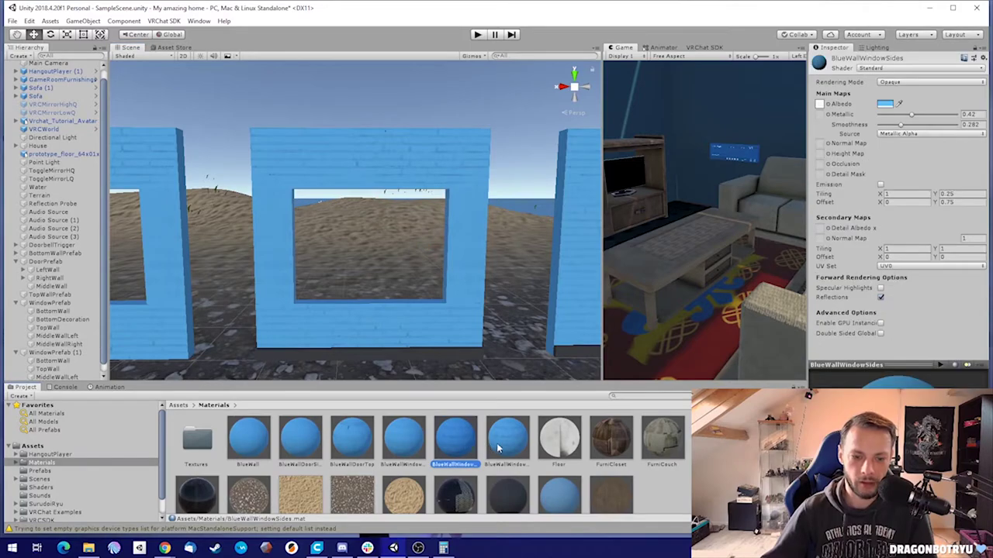
left_click(940, 194)
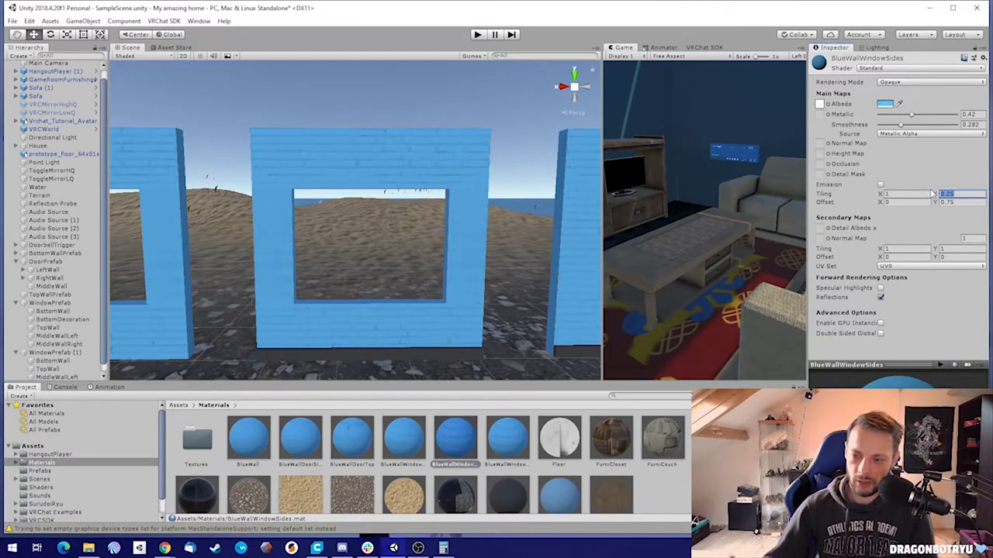
left_click(950, 202)
type("0")
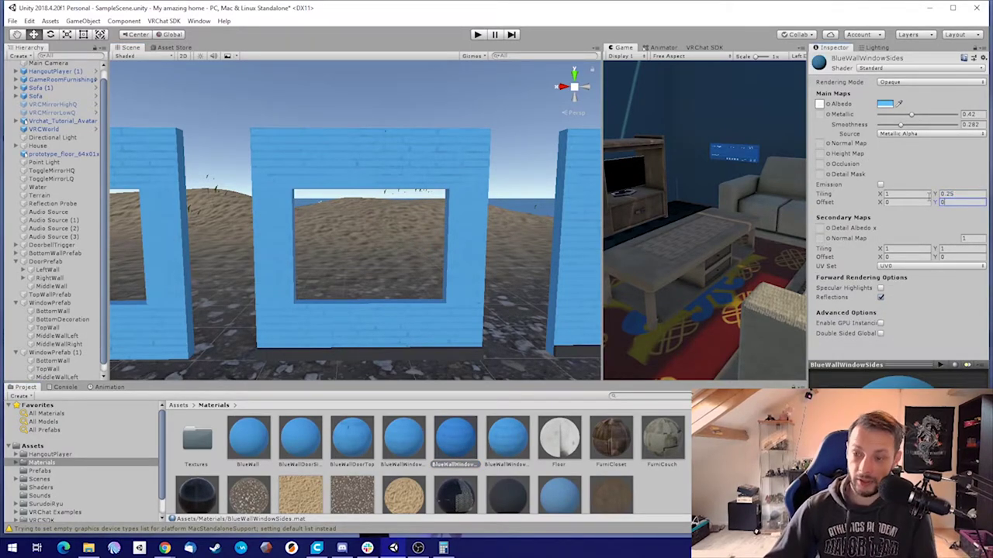
left_click(969, 193)
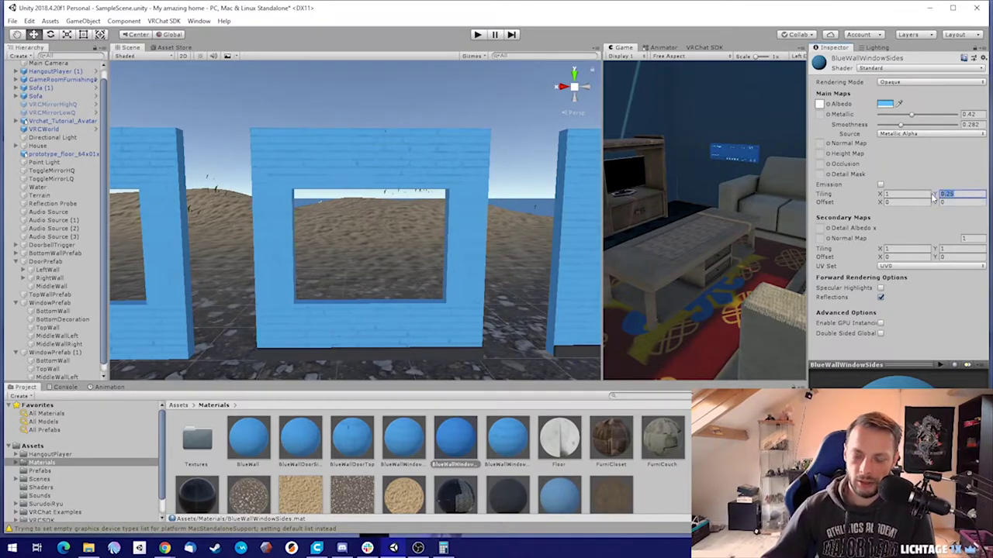
right_click_drag(502, 211, 380, 156)
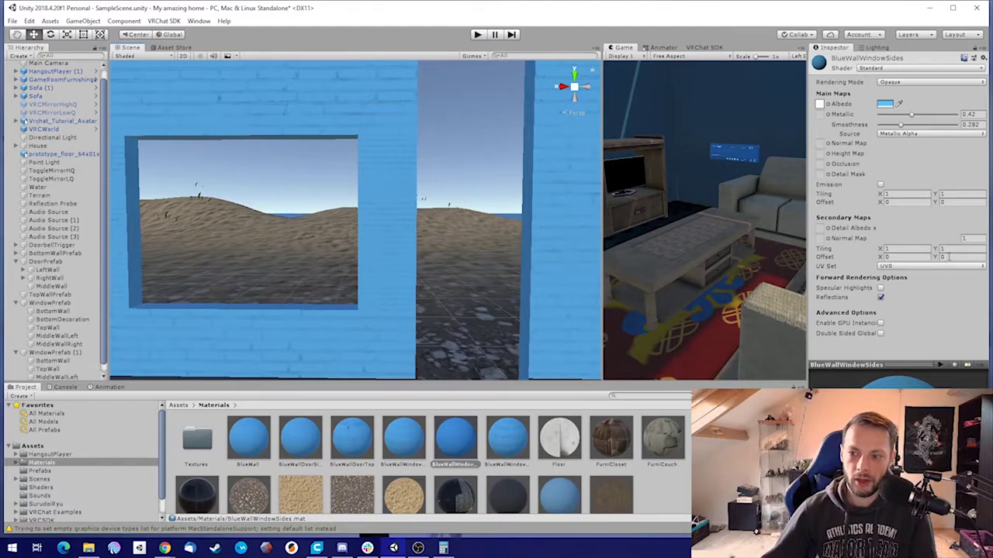
left_click(952, 194)
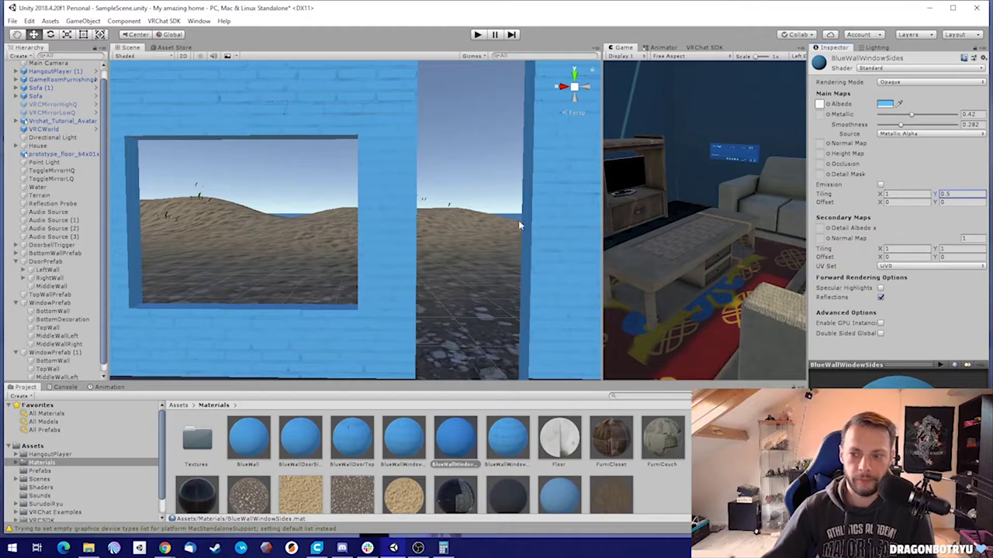
key("a")
right_click_drag(448, 193, 447, 192)
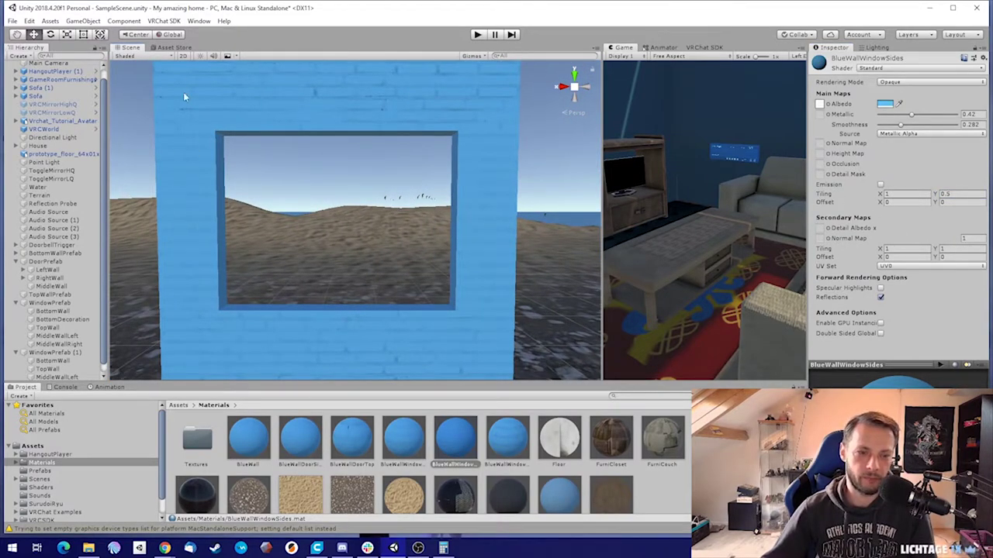
- Try moving the window wall's left middle piece along X across the window opening
left_click(198, 191)
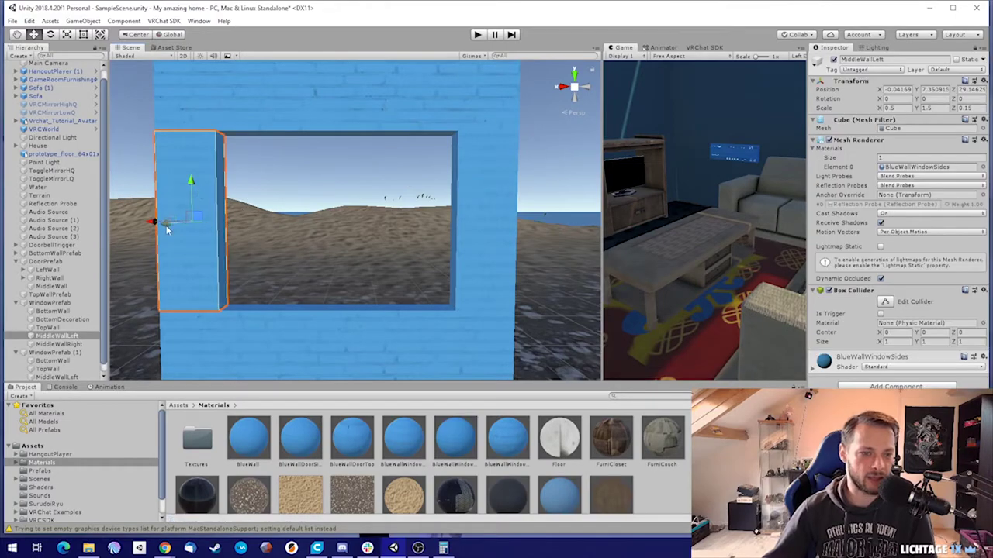
left_click_drag(153, 224, 433, 247)
key("ctrl+z")
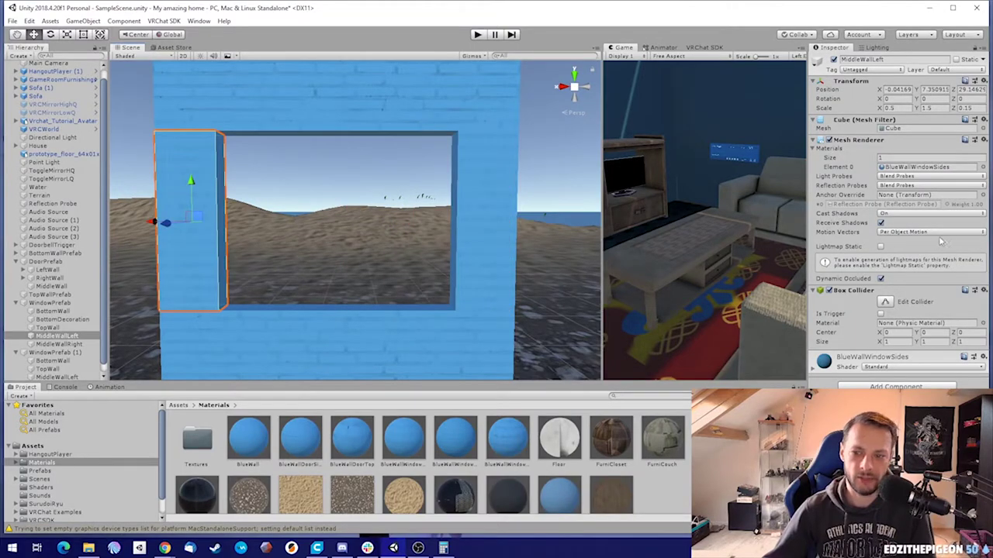
- Set the BlueWallWindowSides material's main X tiling to 0.18
left_click(455, 440)
left_click(900, 194)
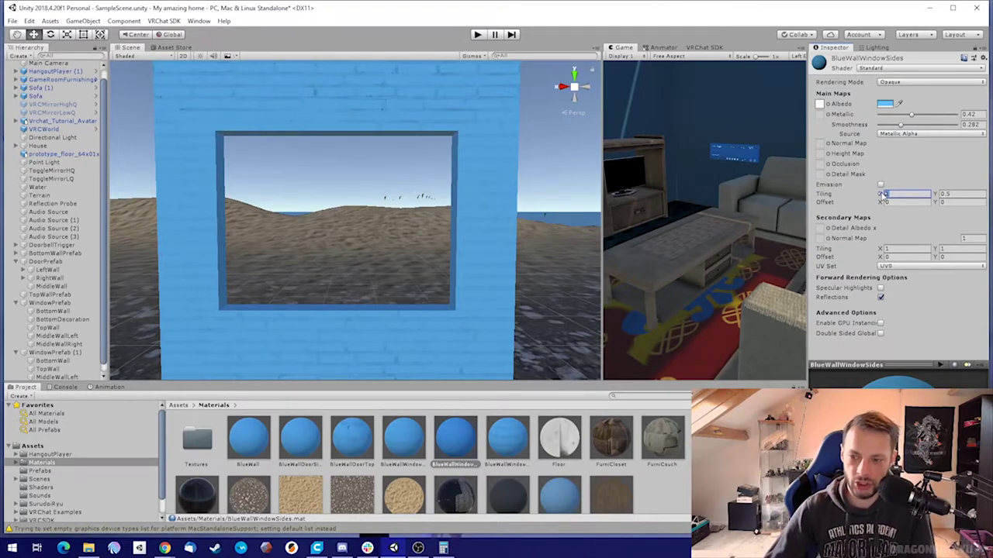
type("0")
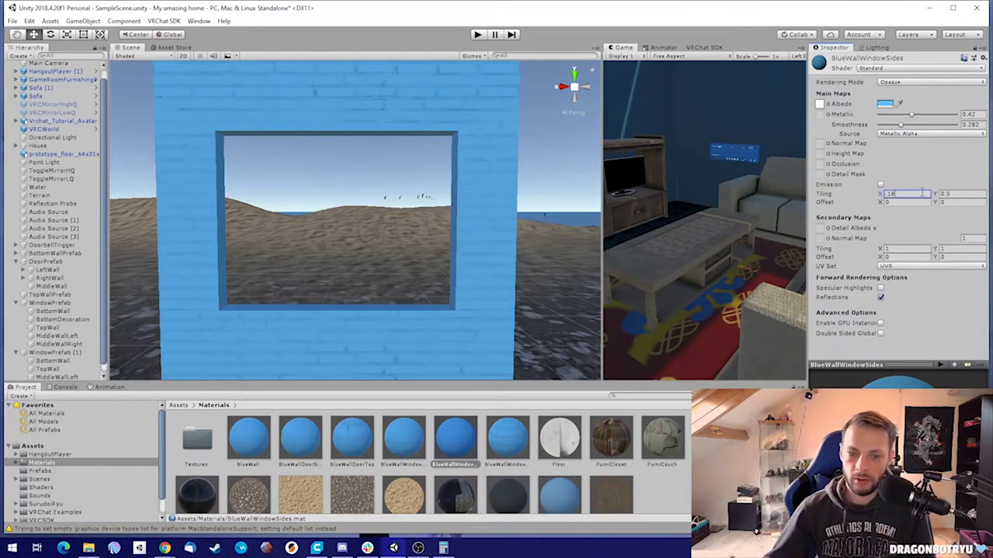
key("Return")
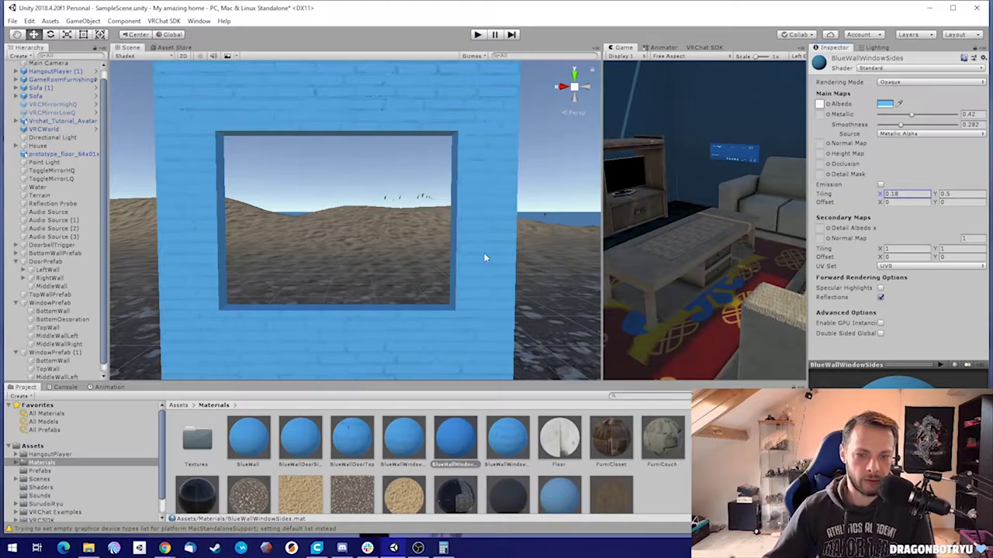
- Set the dark Wall material's main tiling to 1 on both X and Y
key("s")
right_click_drag(259, 133, 496, 248)
key("w")
scroll(508, 465, "down", 1)
left_click(508, 481)
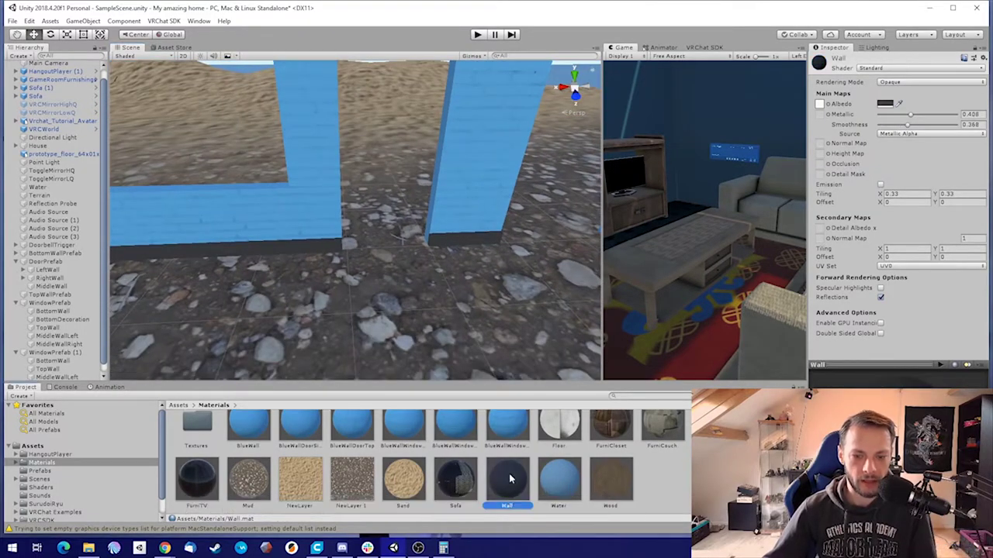
left_click(904, 193)
type("1")
key("Tab")
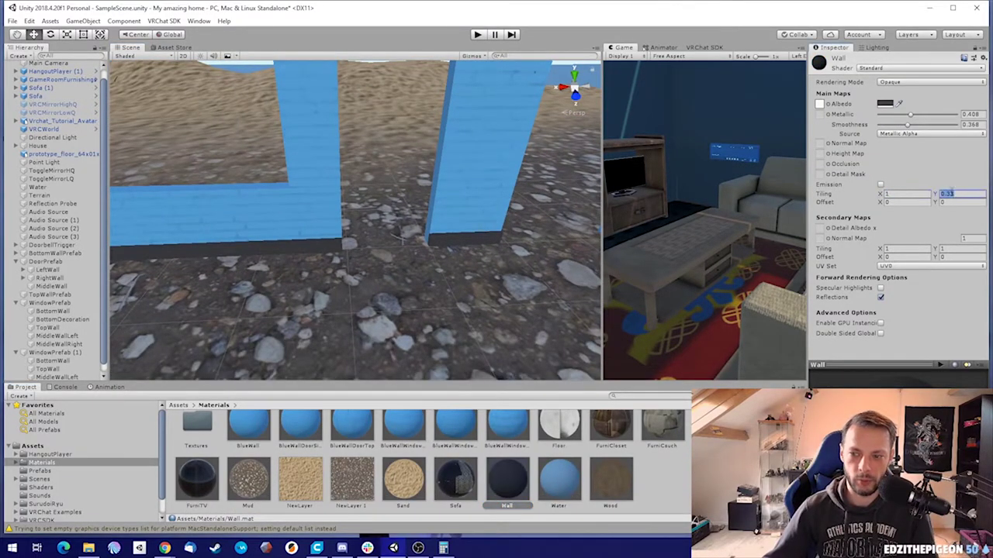
type("1")
- Collapse the children of DoorPrefab, WindowPrefab and WindowPrefab (1) in the scene hierarchy
right_click_drag(524, 326, 293, 281)
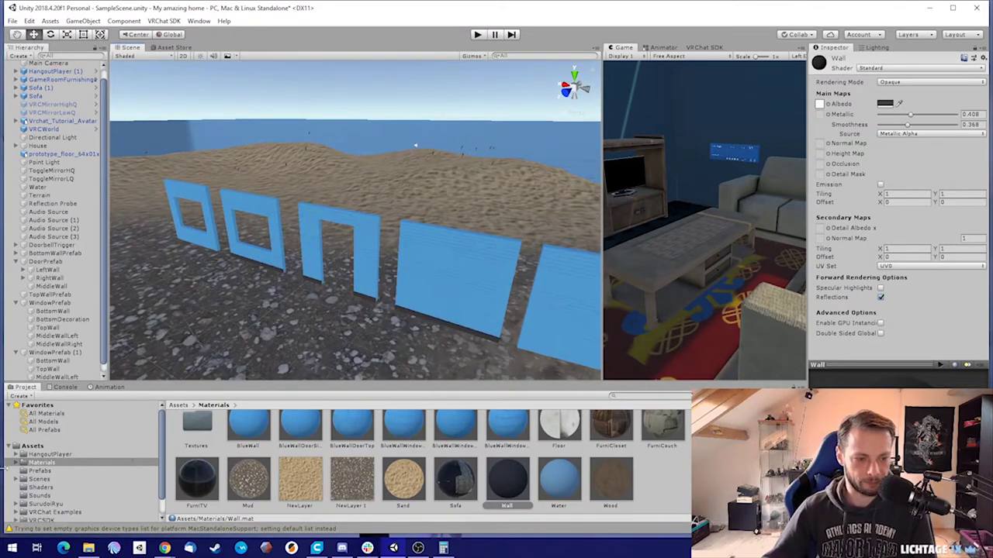
left_click(15, 303)
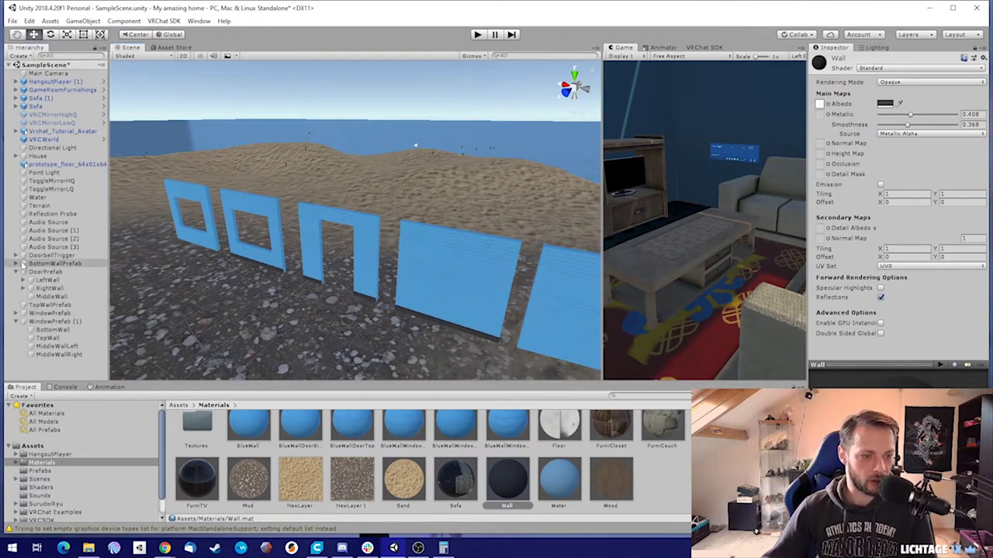
left_click(22, 270)
left_click(15, 297)
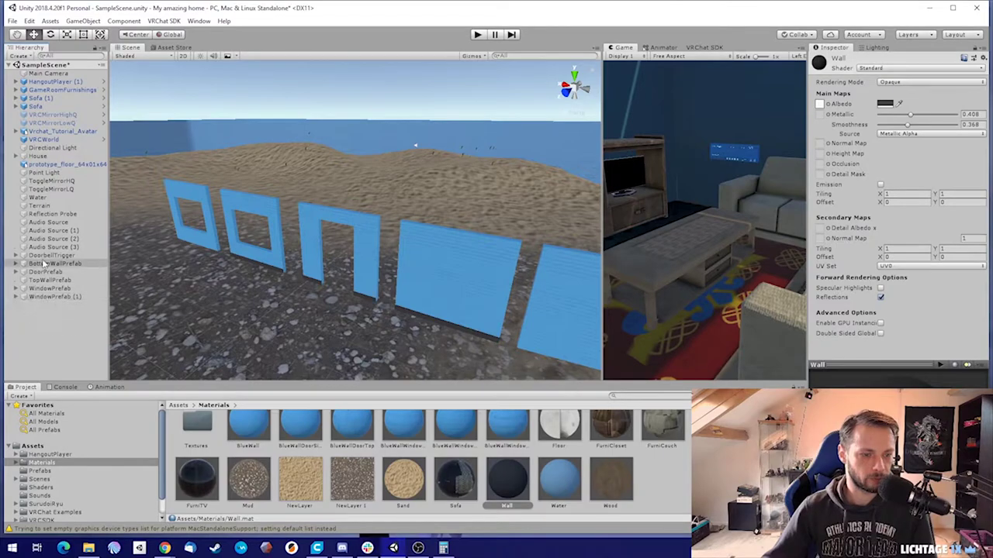
- Rename the WindowPrefab (1) object as TopWindowPrefab
left_click(55, 264)
left_click(57, 298)
key("F2")
left_click(80, 301)
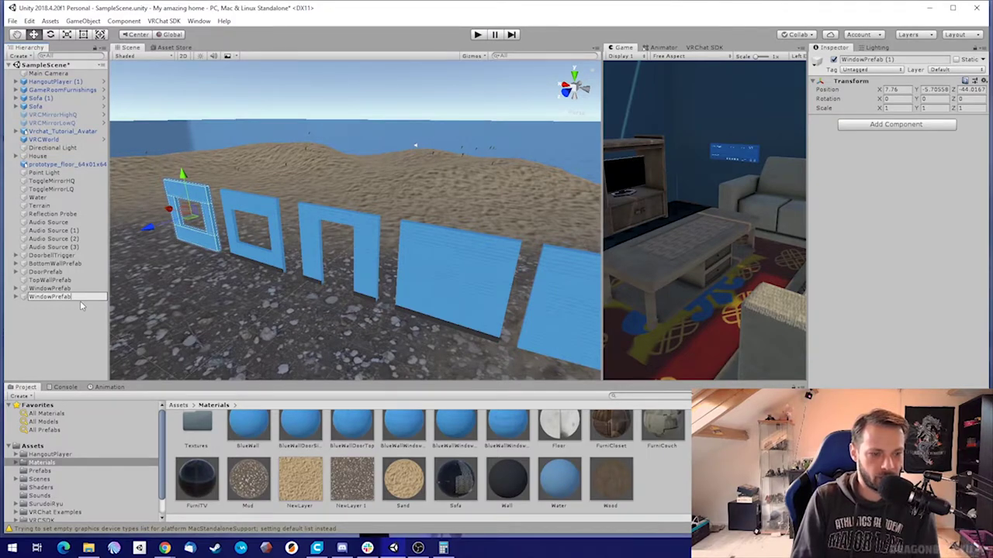
key("Home")
type("Top")
key("Return")
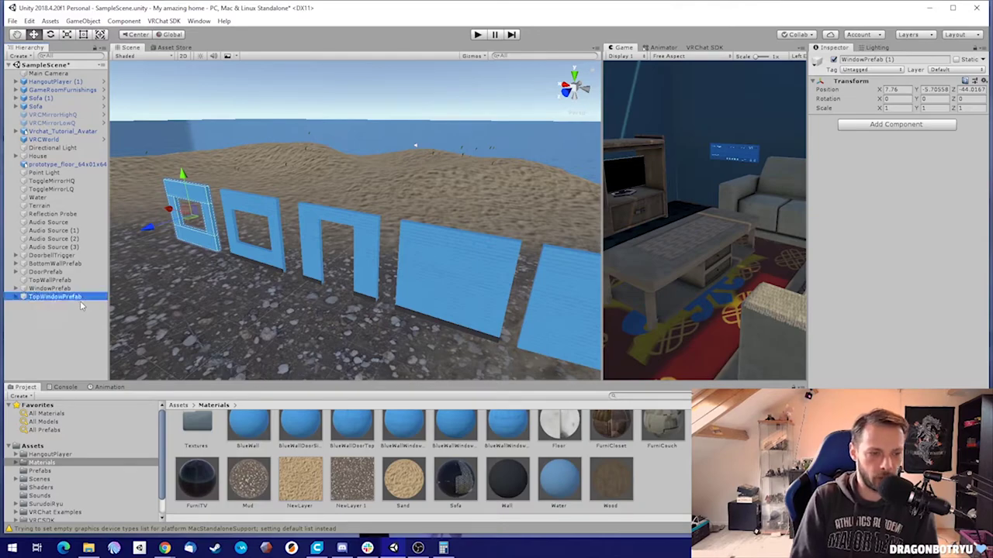
- Open the project's Prefabs asset folder
right_click_drag(320, 263, 375, 261)
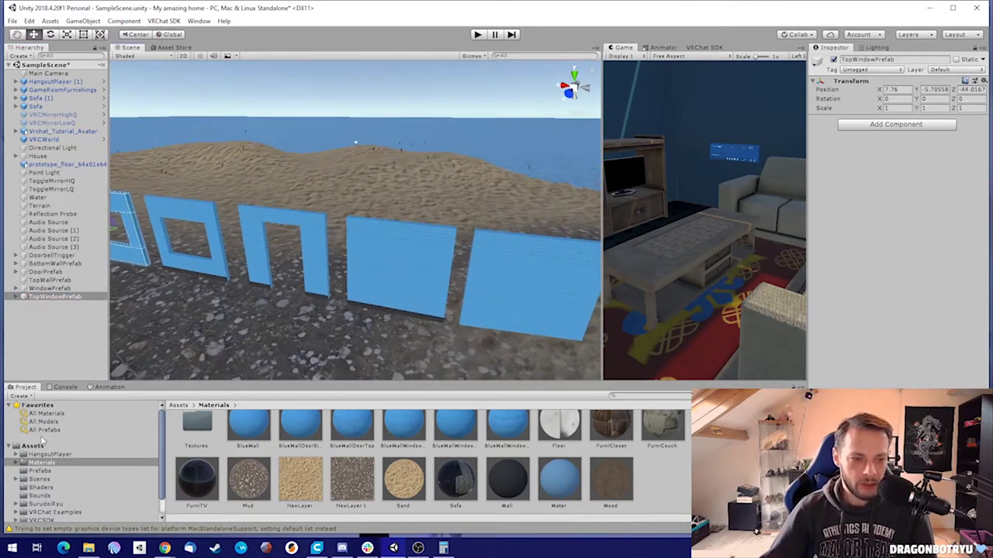
left_click(37, 471)
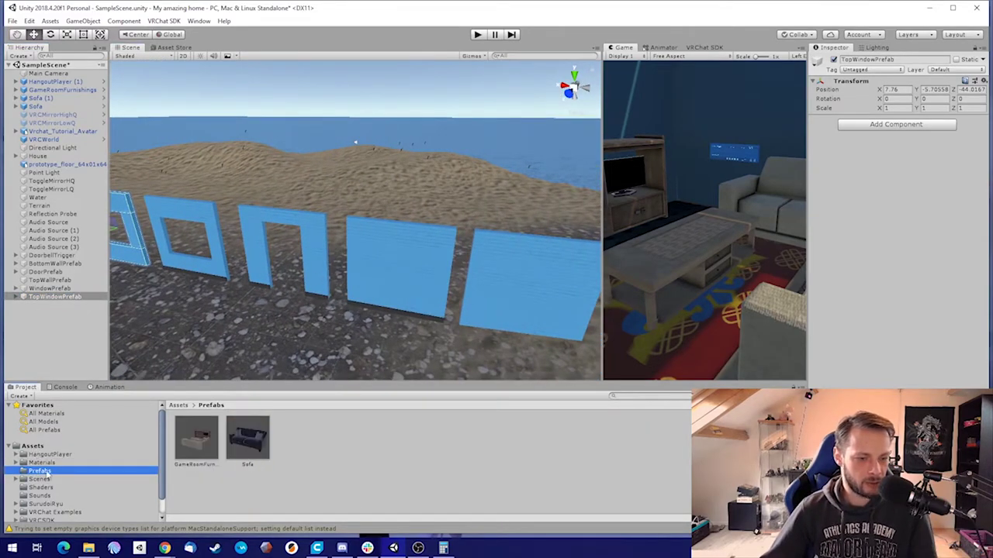
left_click(382, 442)
- Save the BottomWallPrefab scene object as a prefab asset in the Prefabs folder
right_click_drag(379, 266, 152, 285)
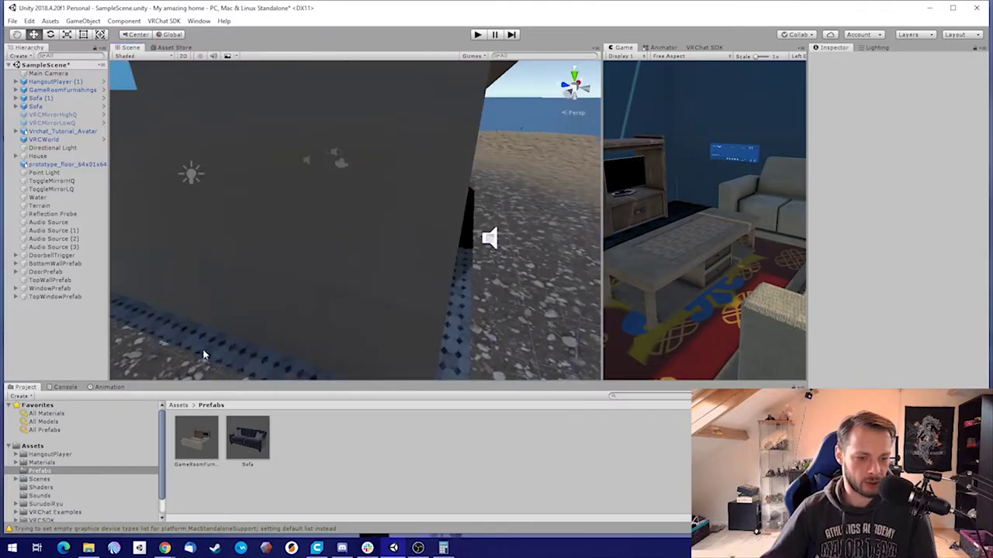
right_click_drag(203, 354, 616, 132)
key("w")
right_click_drag(359, 297, 334, 200)
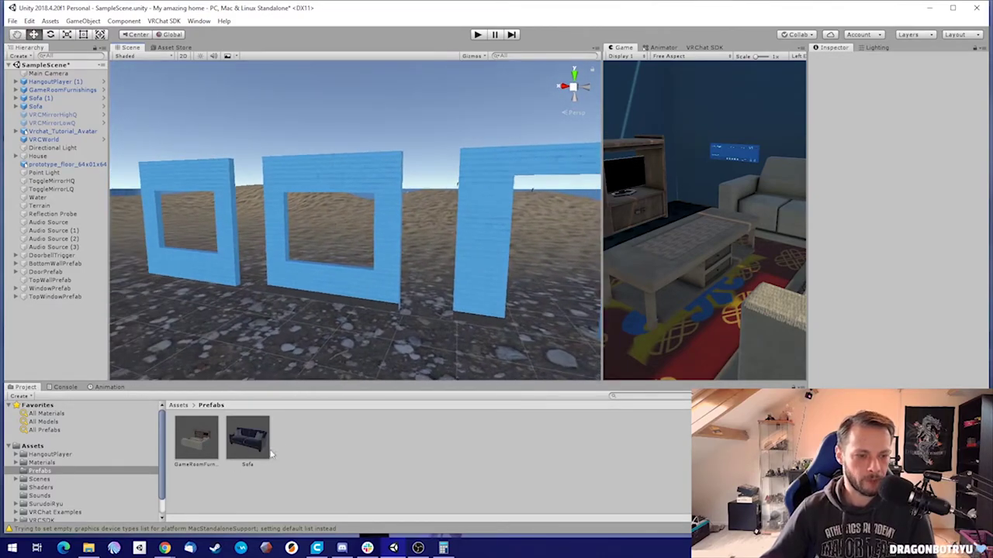
left_click(46, 264)
left_click(45, 257)
left_click(41, 266)
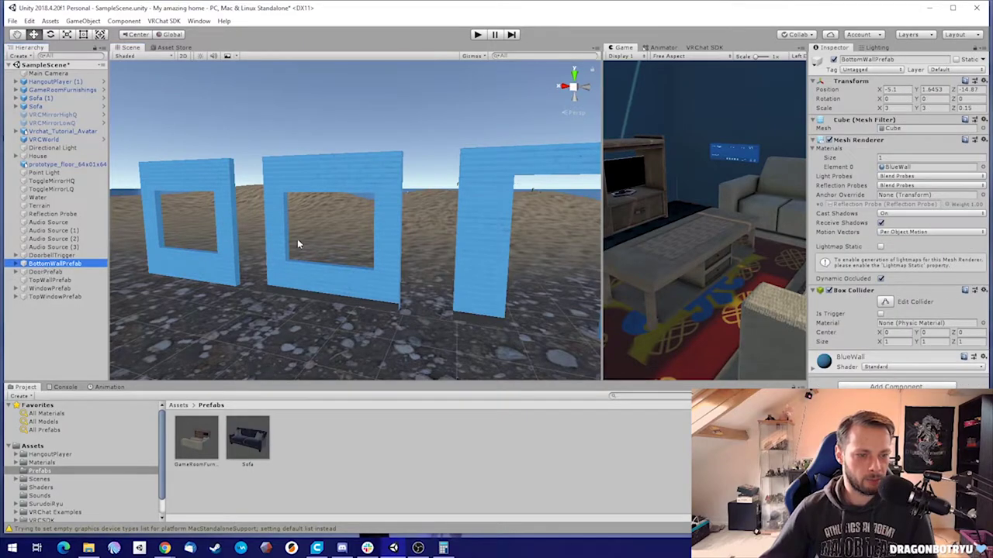
key("f")
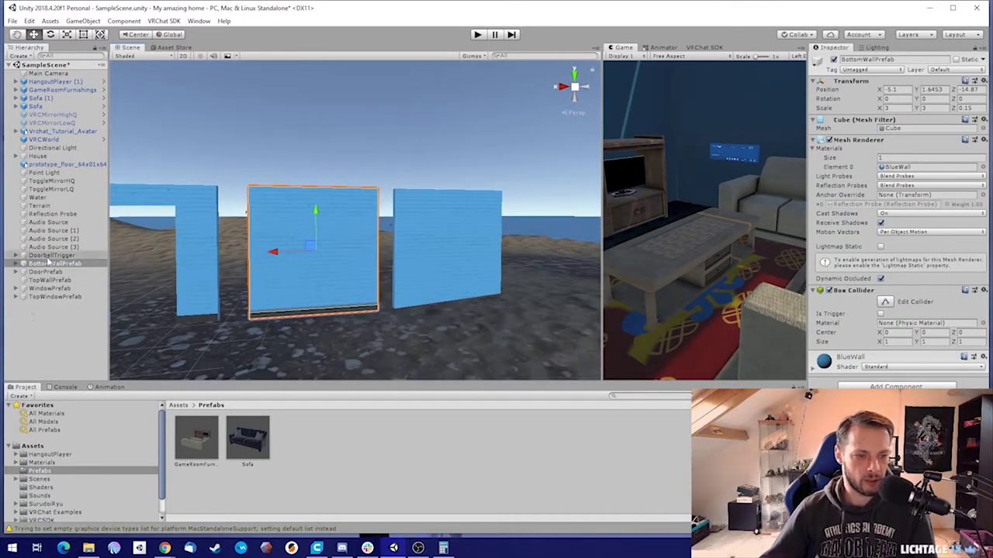
left_click_drag(46, 265, 442, 336)
left_click_drag(316, 456, 315, 455)
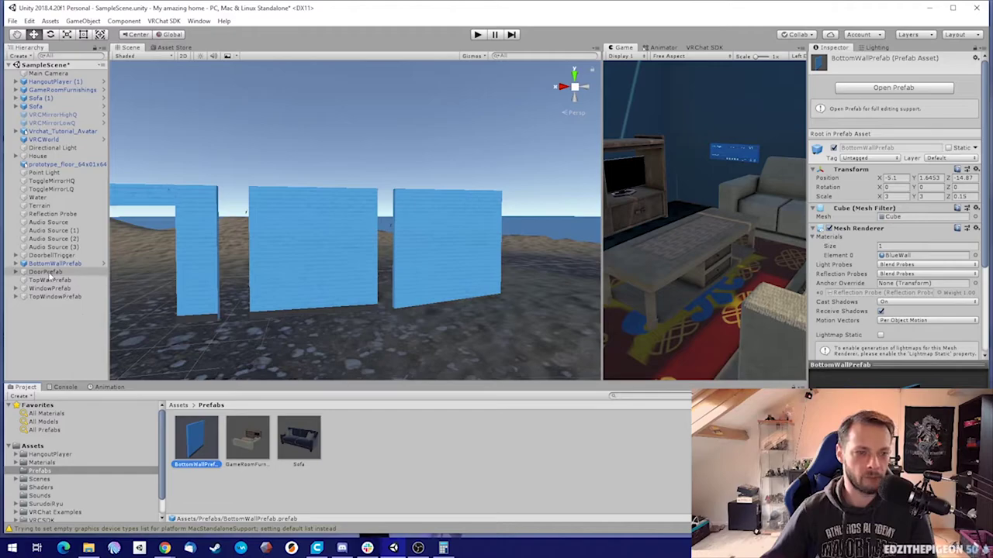
- Save DoorPrefab, TopWallPrefab, WindowPrefab and TopWindowPrefab as prefab assets in the Prefabs folder
left_click_drag(46, 273, 456, 389)
left_click_drag(375, 444, 376, 446)
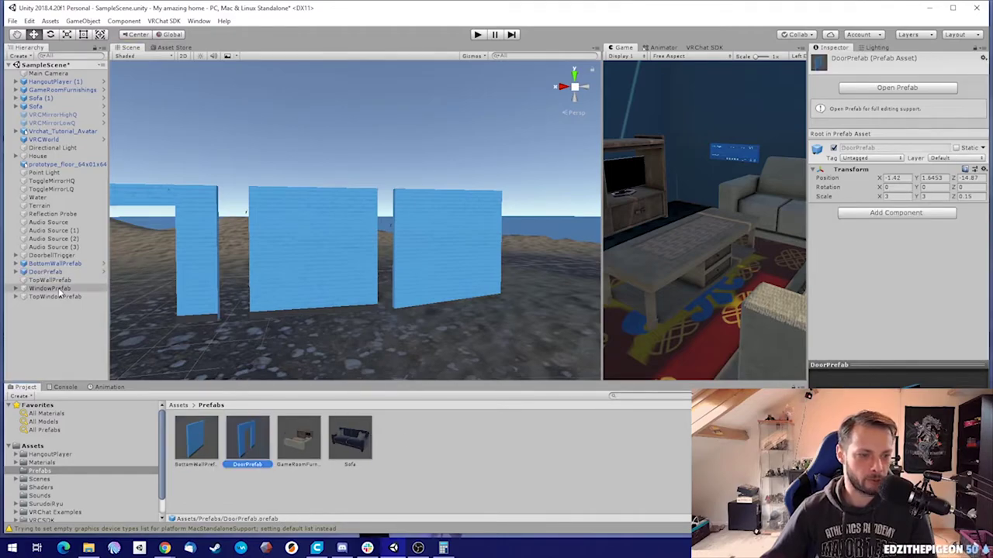
left_click_drag(51, 280, 270, 295)
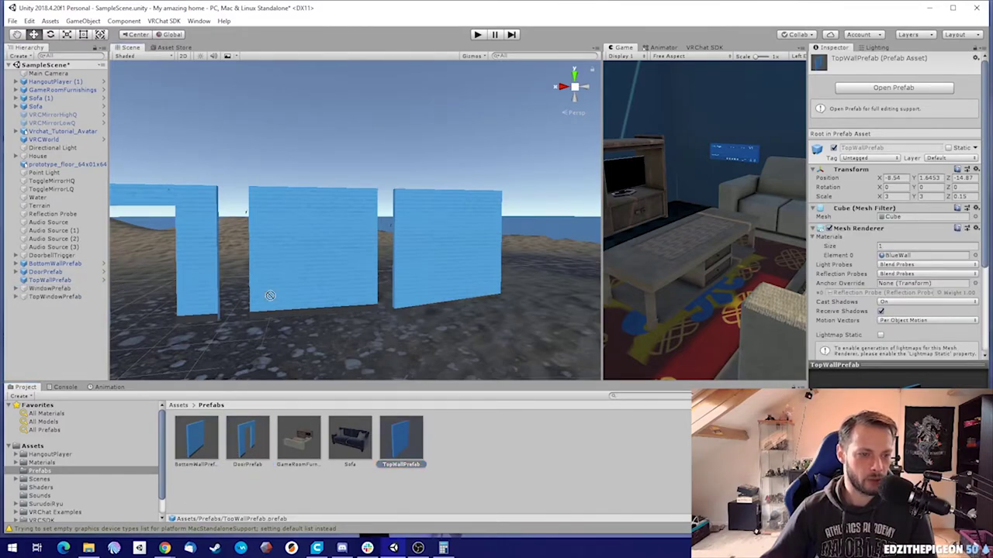
left_click_drag(474, 464, 476, 465)
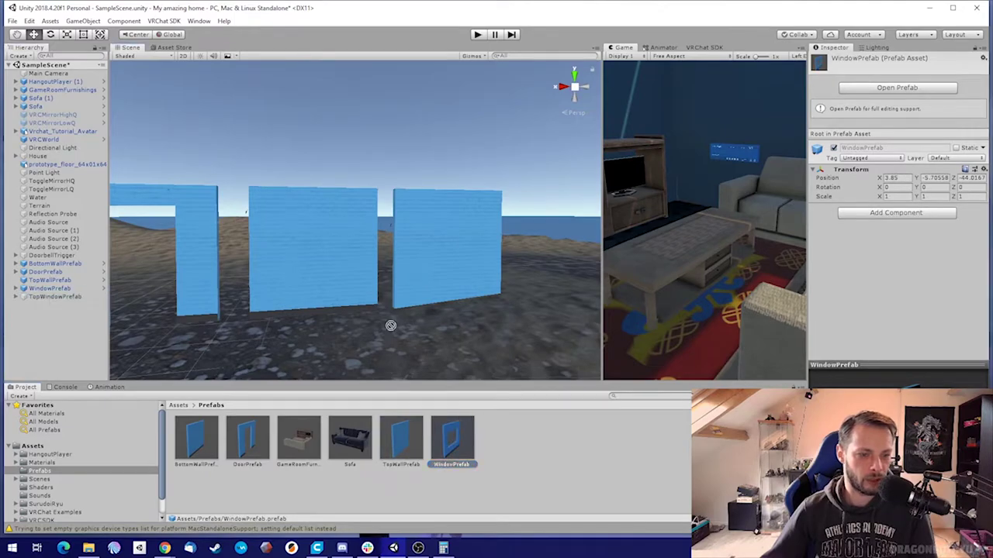
left_click_drag(561, 462, 560, 462)
- Select the five wall, door and window prefab assets together to inspect their shared Transform settings
left_click(207, 437)
left_click(252, 439)
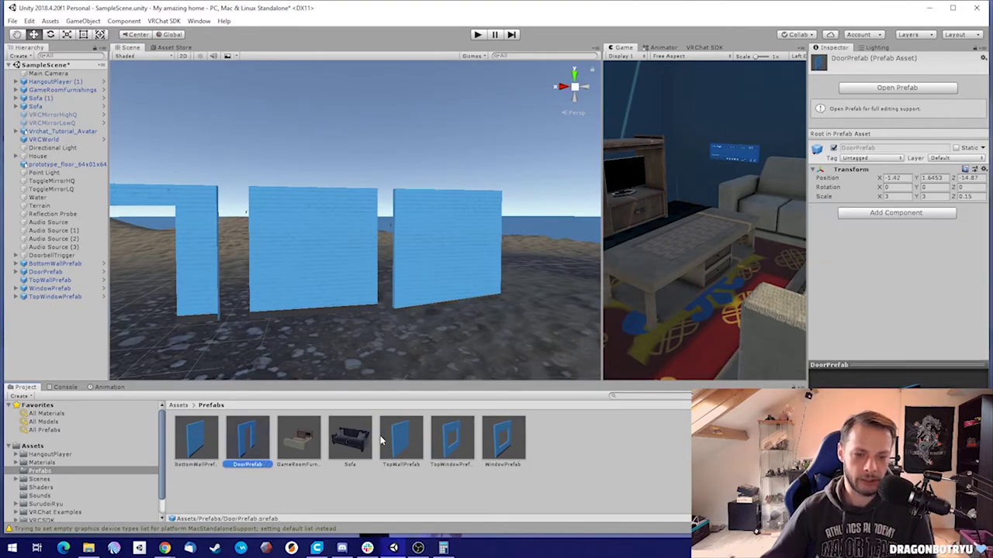
left_click(396, 441, "ctrl")
left_click(463, 443, "ctrl")
left_click(196, 438, "ctrl")
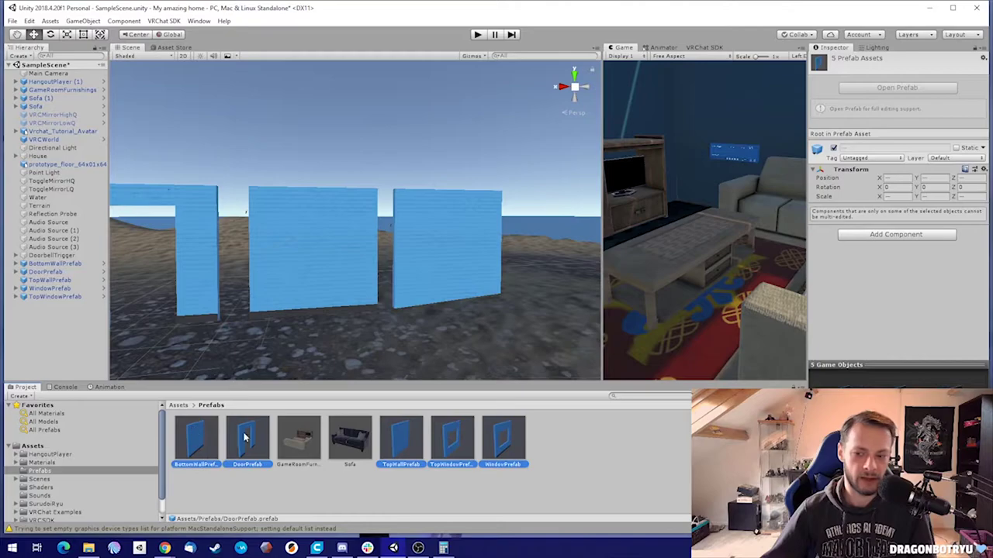
left_click(898, 177)
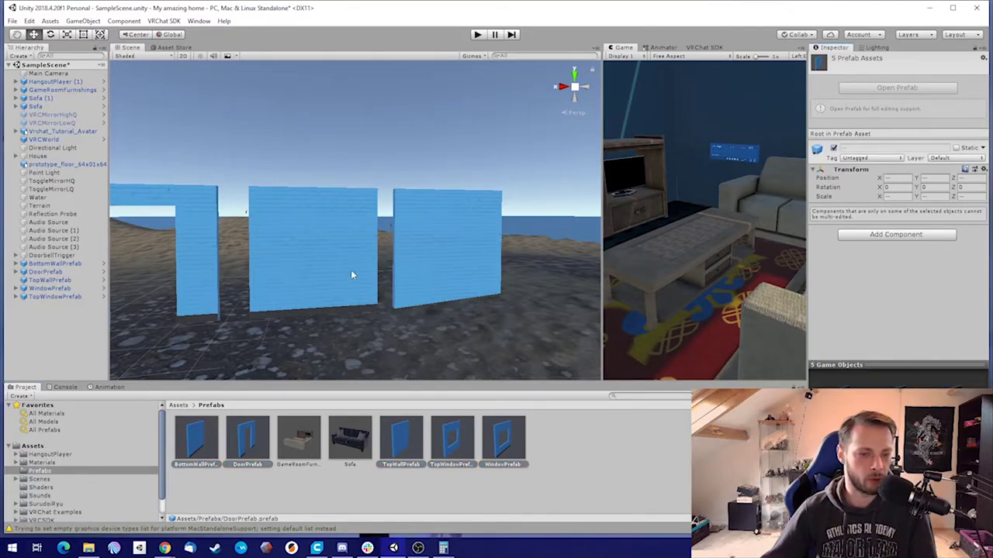
- Select WindowPrefab in the scene and examine its wall pieces and bottom trim up close
key("w")
right_click_drag(351, 275, 399, 147)
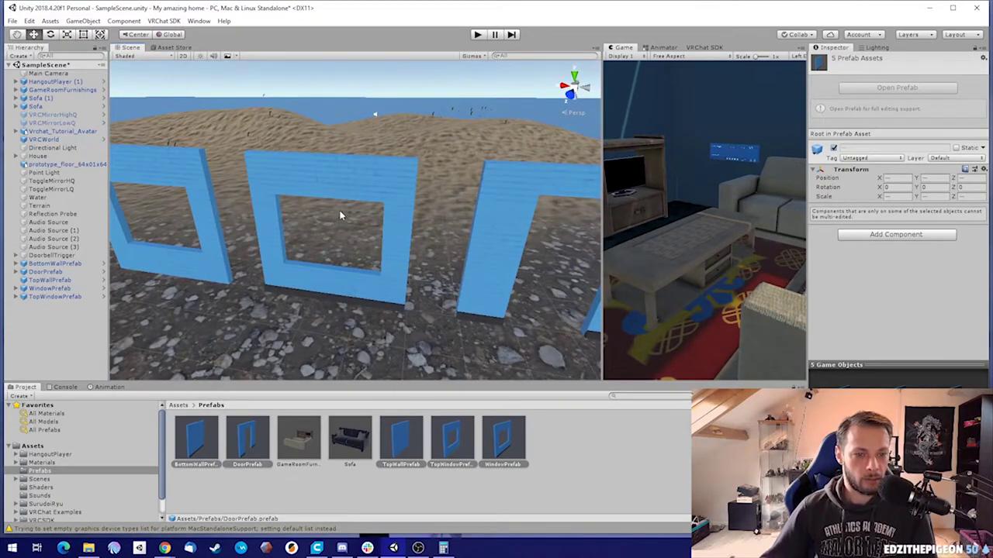
left_click(325, 179)
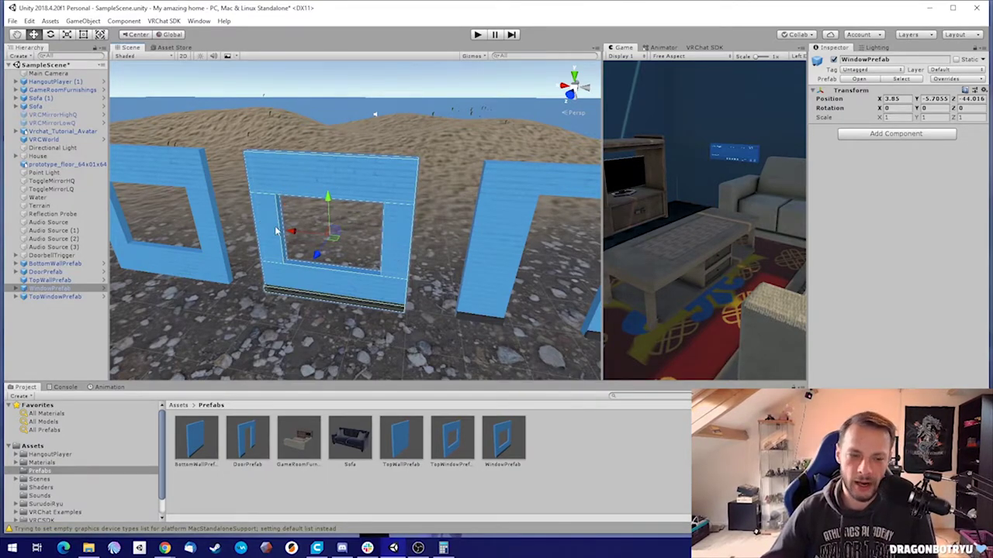
key("w")
right_click_drag(262, 238, 457, 216)
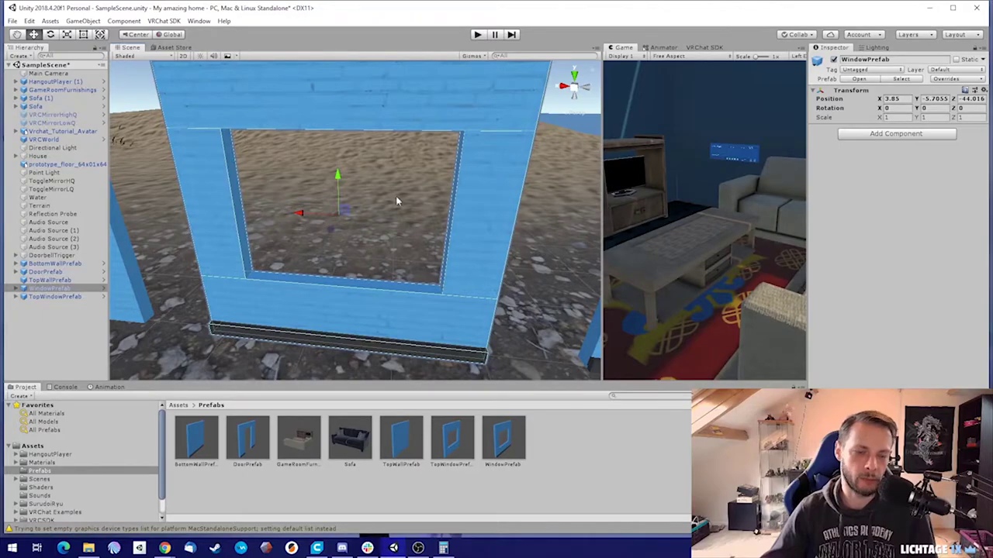
- Move BottomWallPrefab from its place among the other wall pieces to the house's floor edge, around X -1.3, Z -8.6
right_click_drag(397, 200, 344, 174)
key("s")
left_click(375, 246)
right_click_drag(247, 226, 264, 202)
left_click_drag(411, 260, 182, 275)
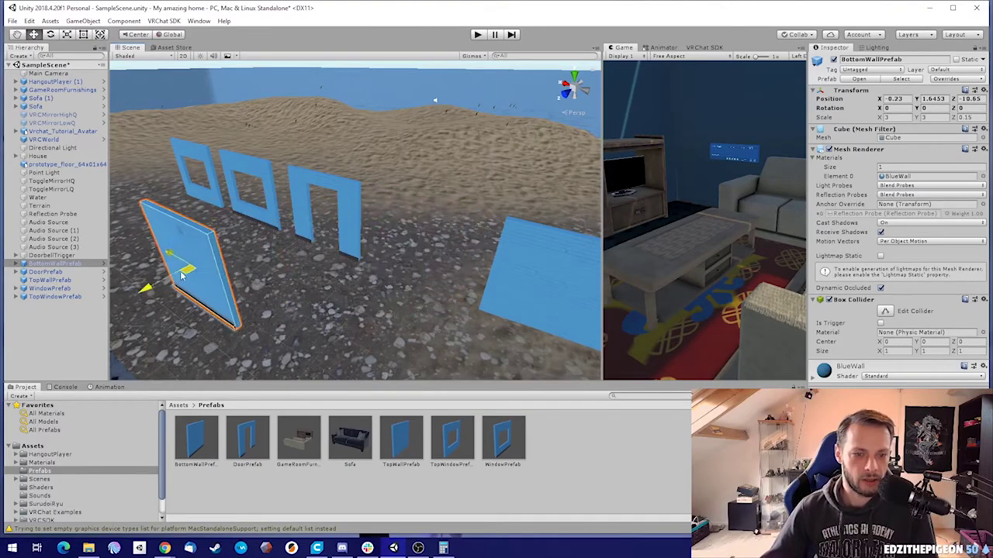
key("d")
right_click_drag(338, 245, 190, 261)
left_click_drag(315, 235, 268, 242)
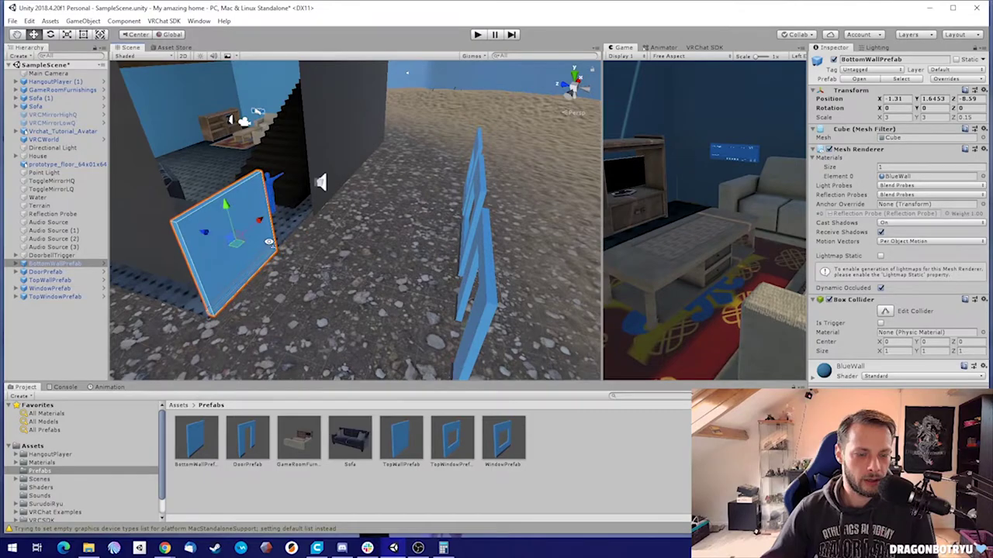
- Snap BottomWallPrefab's lower corner to the corner of the tiled floor, placing it at X -1.3532, Y 1.59, Z -8.4044
key("w")
right_click_drag(269, 242, 247, 242)
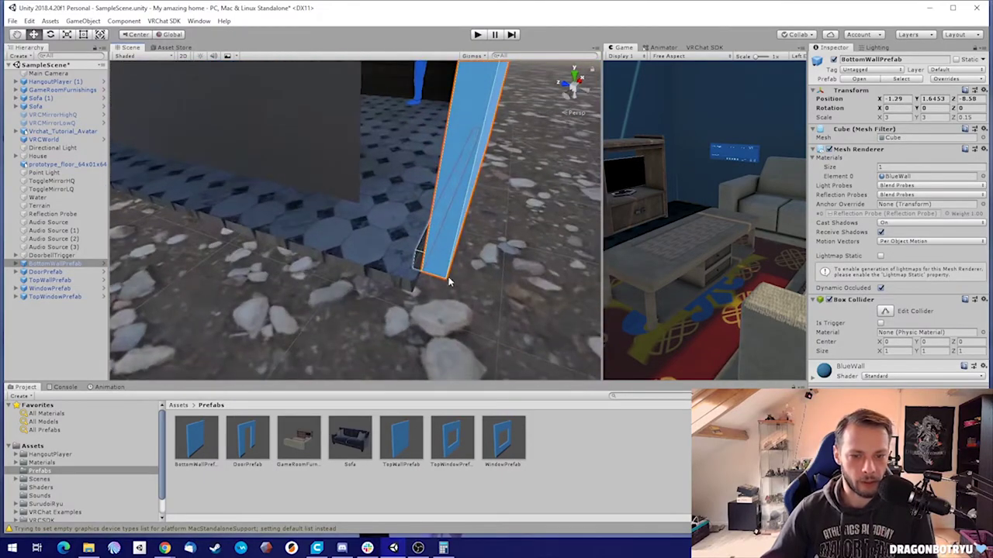
left_click_drag(448, 282, 411, 297)
right_click_drag(413, 293, 433, 153)
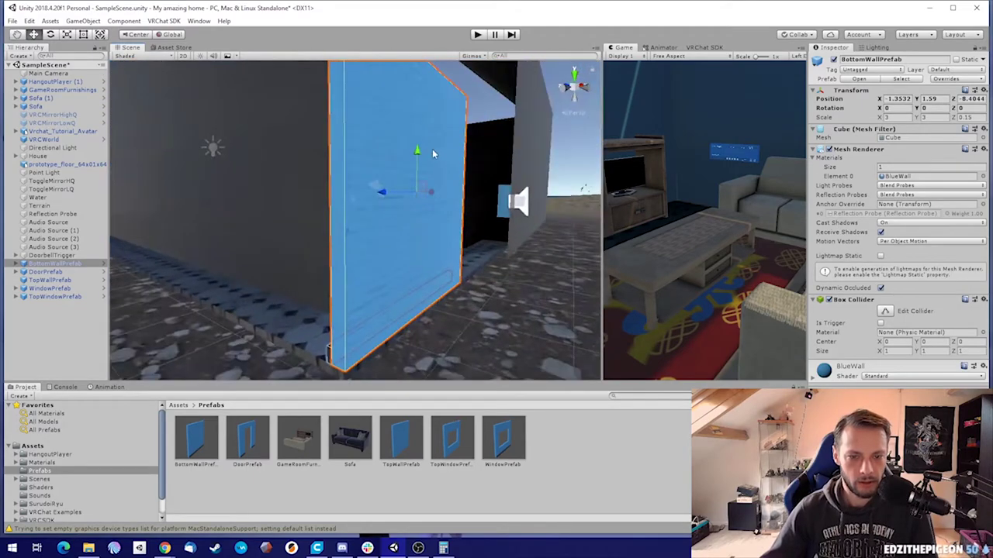
- Try lowering BottomWallPrefab to about Y 1.487 at the floor edge, and undo the move
left_click_drag(416, 157, 417, 162)
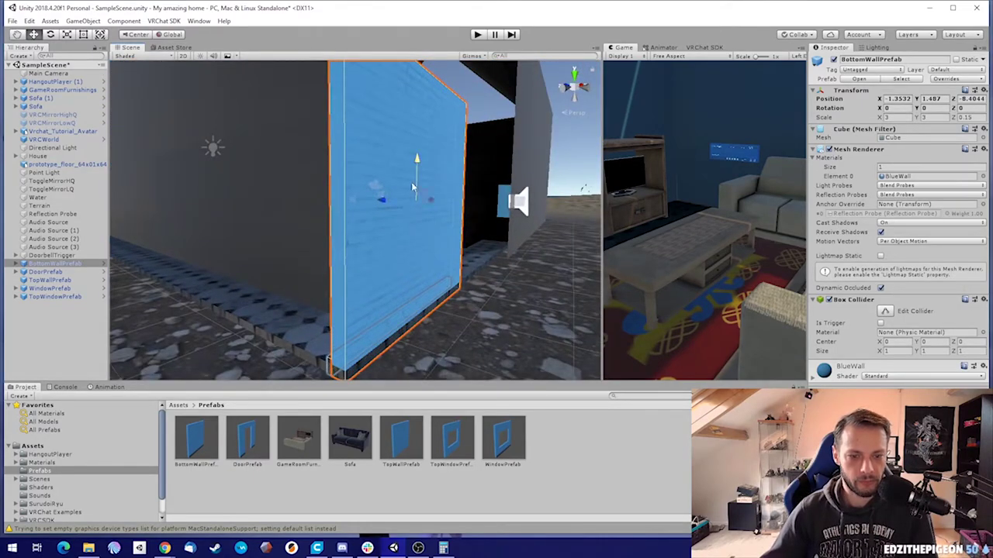
right_click_drag(390, 211, 431, 237)
key("ctrl+z")
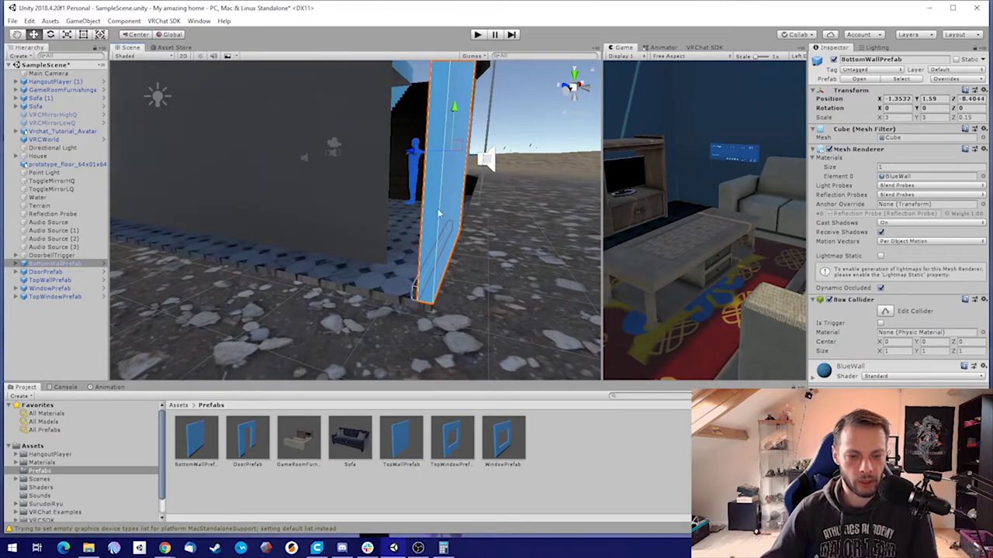
- Try nudging BottomWallPrefab down and sideways to X -1.367, Y 1.469, Z -8.418, and undo these moves
left_click_drag(454, 111, 456, 116)
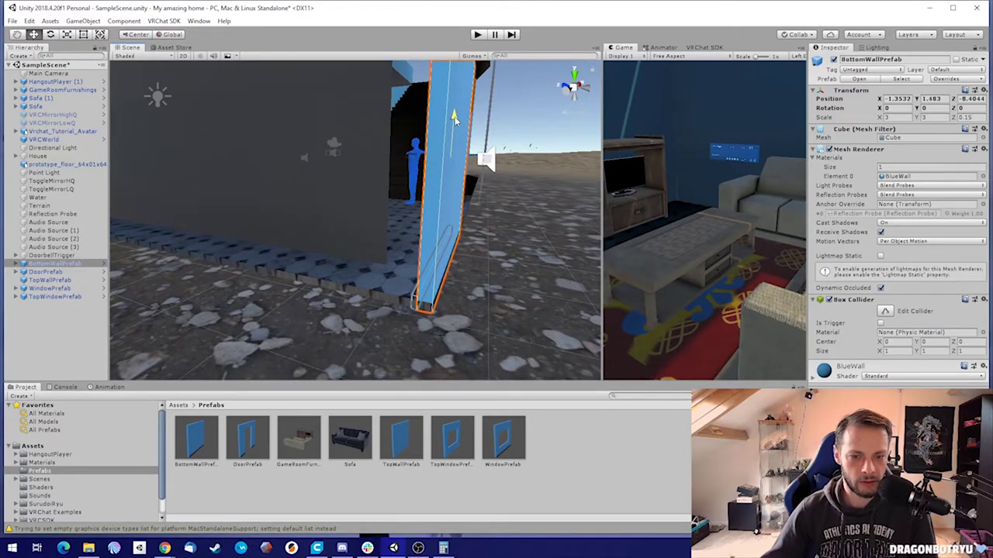
right_click_drag(460, 169, 448, 159)
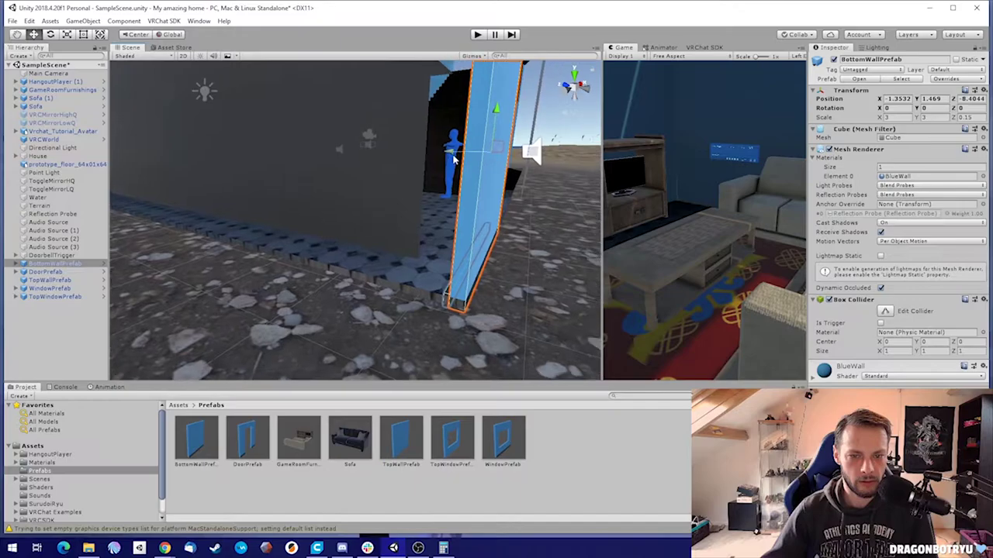
left_click_drag(452, 156, 455, 156)
right_click_drag(487, 164, 476, 170)
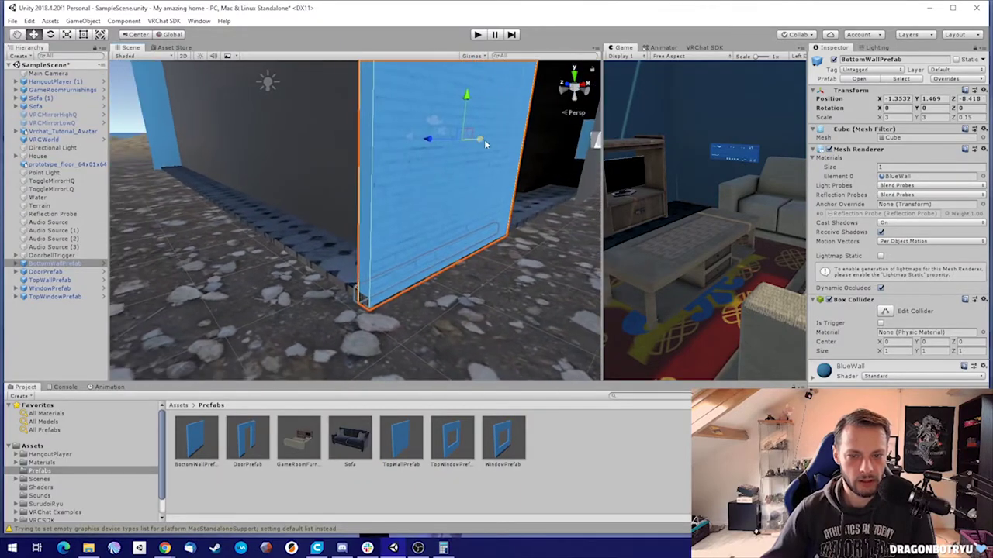
left_click_drag(480, 141, 478, 141)
left_click_drag(490, 233, 983, 228, "alt")
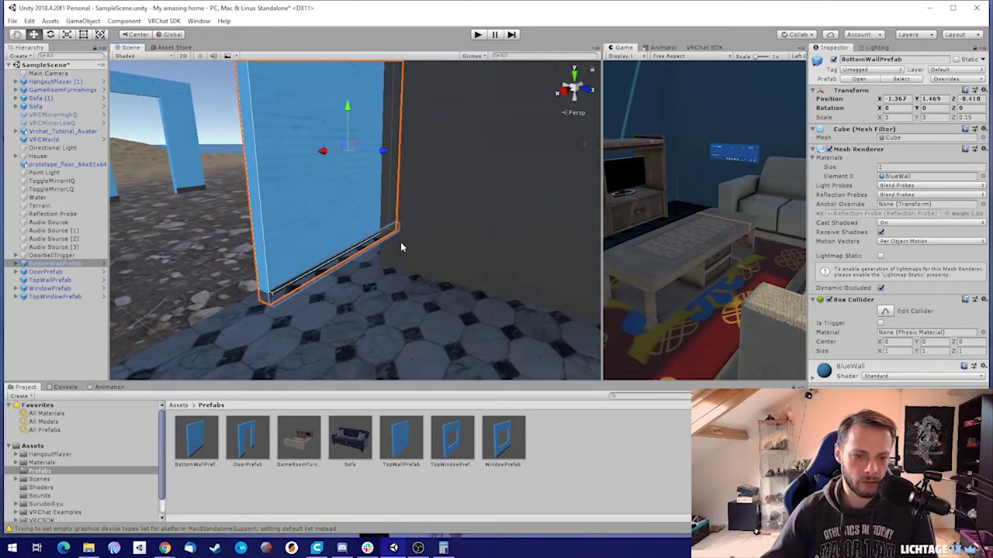
key("ctrl+z")
key("ctrl+z")
key("ctrl+z")
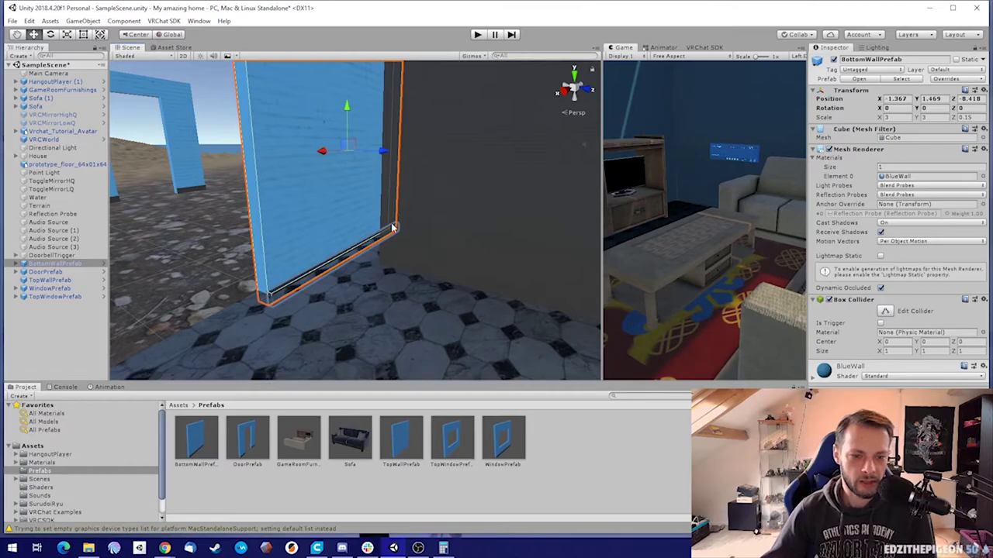
- Snap BottomWallPrefab outward along Z to the floor's outer corner, placing it at Z -8.6129
left_click_drag(372, 228, 988, 230, "alt")
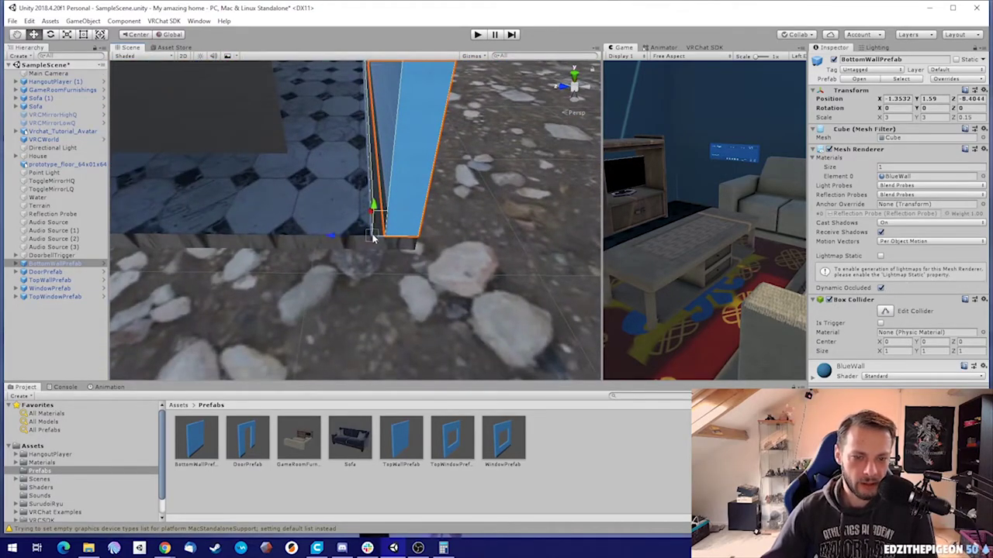
left_click_drag(372, 238, 423, 237)
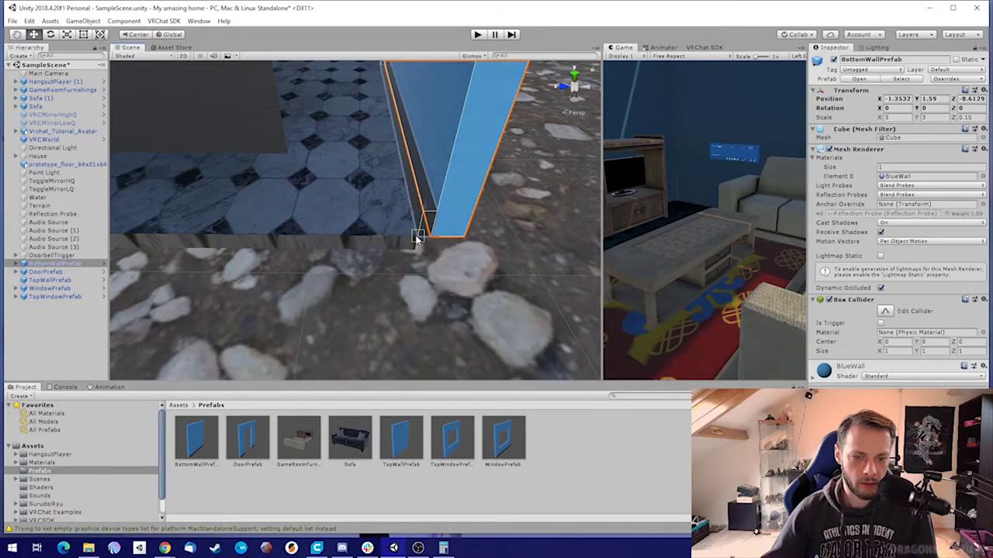
left_click_drag(301, 179, 851, 130, "alt")
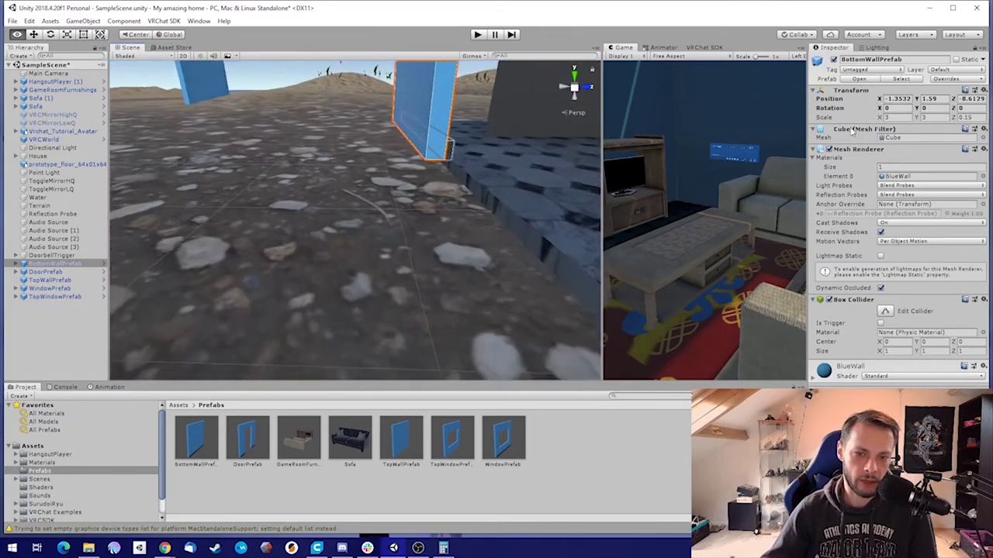
right_click_drag(850, 130, 395, 217)
- Snap DoorPrefab's bottom trim corner to the end of BottomWallPrefab, placing the door piece at X 1.6468, Y 1.584, Z -8.5844
left_click(430, 209)
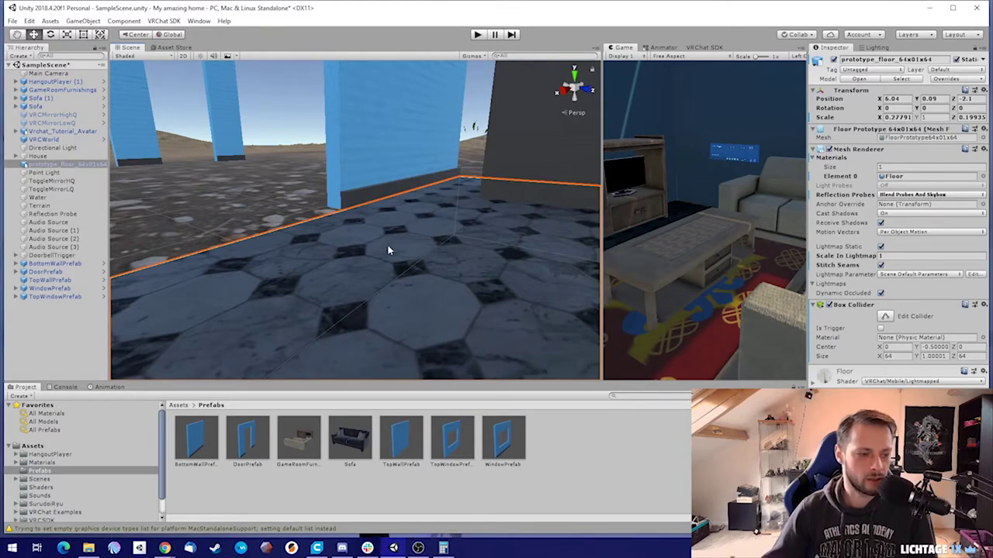
right_click_drag(364, 178, 337, 160)
left_click(386, 146)
left_click(340, 160)
right_click_drag(461, 222, 501, 281)
key("s")
key("w")
scroll(374, 235, "up", 4)
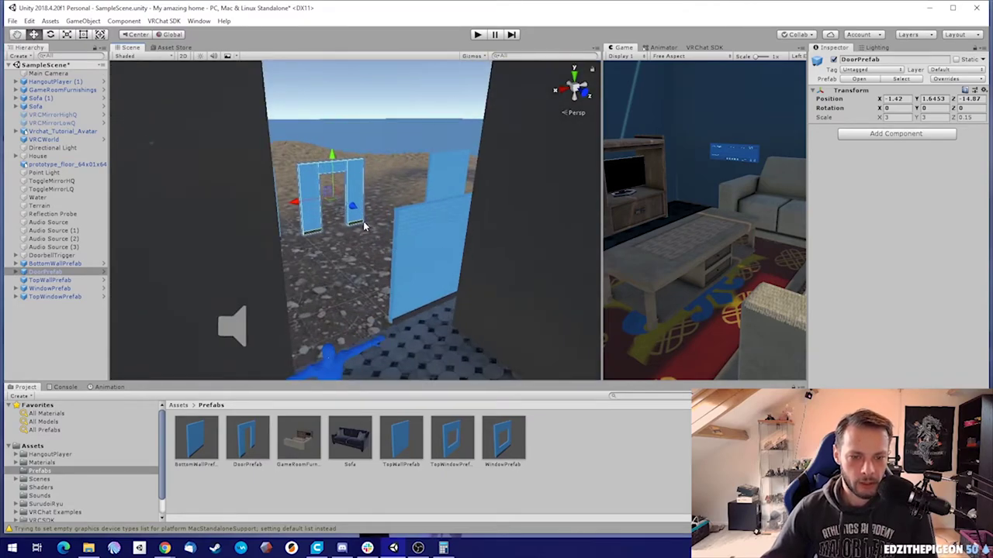
key("w")
right_click_drag(365, 227, 382, 243)
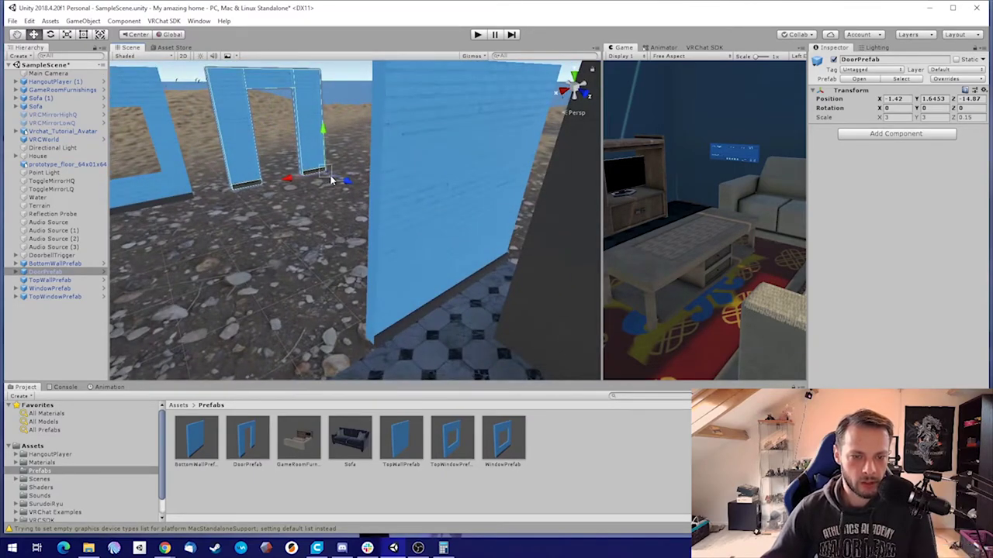
left_click_drag(327, 176, 381, 349)
right_click_drag(442, 284, 460, 333)
key("w")
left_click_drag(460, 333, 444, 284, "alt")
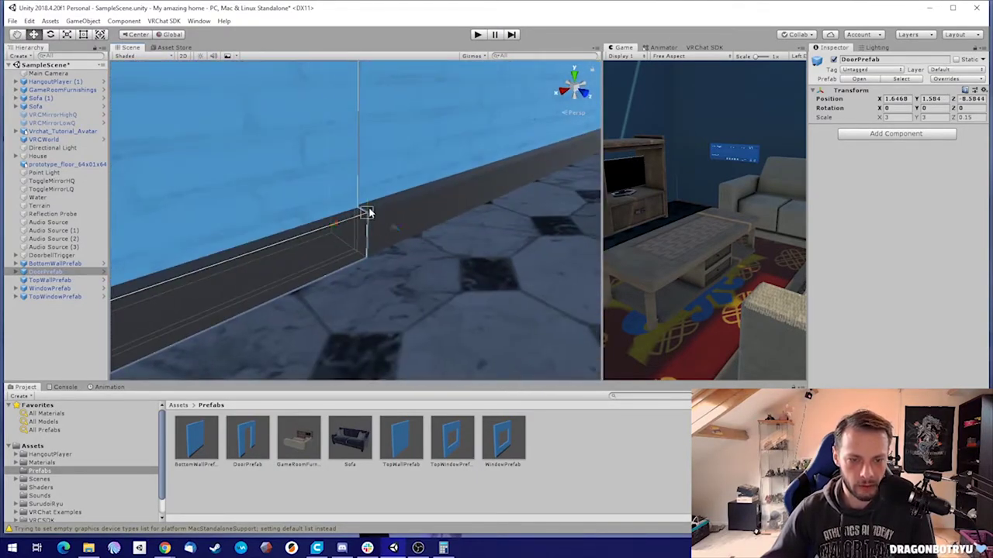
mouse_move(368, 213)
left_mouse_down()
mouse_move(332, 211)
mouse_move(366, 219)
left_mouse_up()
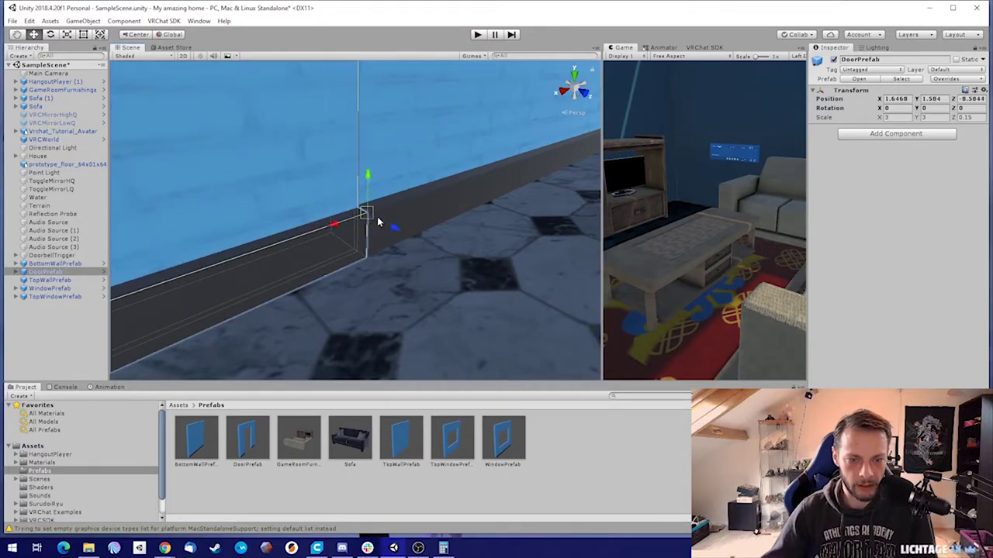
- Examine the seam between the DoorPrefab and BottomWallPrefab trims up close and expand BottomWallPrefab's children in the hierarchy
right_click_drag(481, 190, 109, 149)
left_click(509, 111)
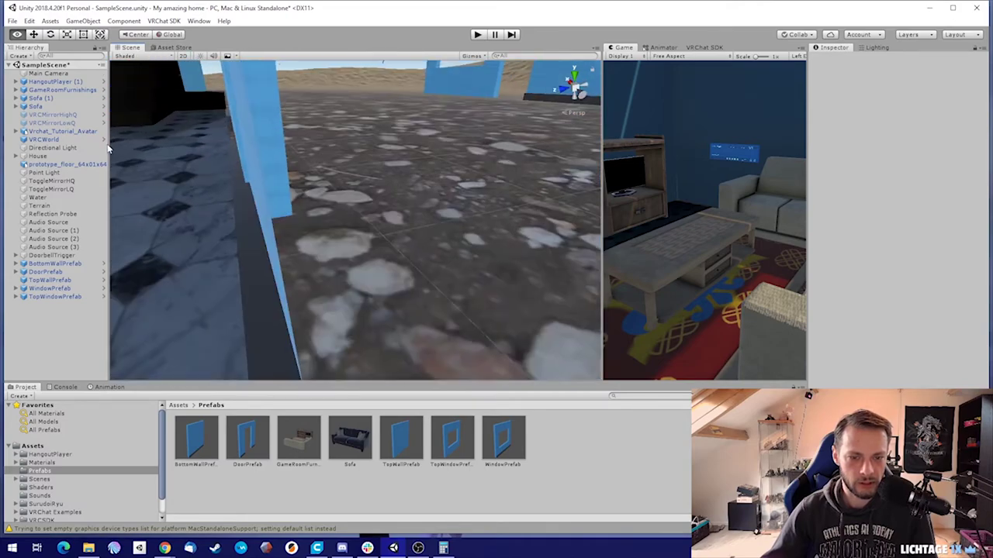
key("a")
right_click_drag(413, 207, 397, 219)
key("d")
key("a")
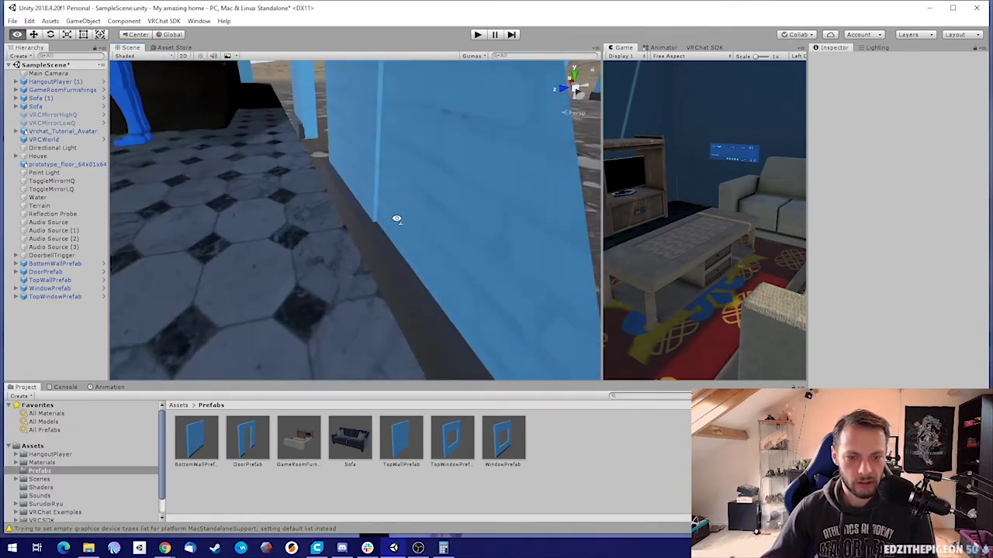
left_click_drag(397, 218, 370, 184, "alt")
left_click(357, 207)
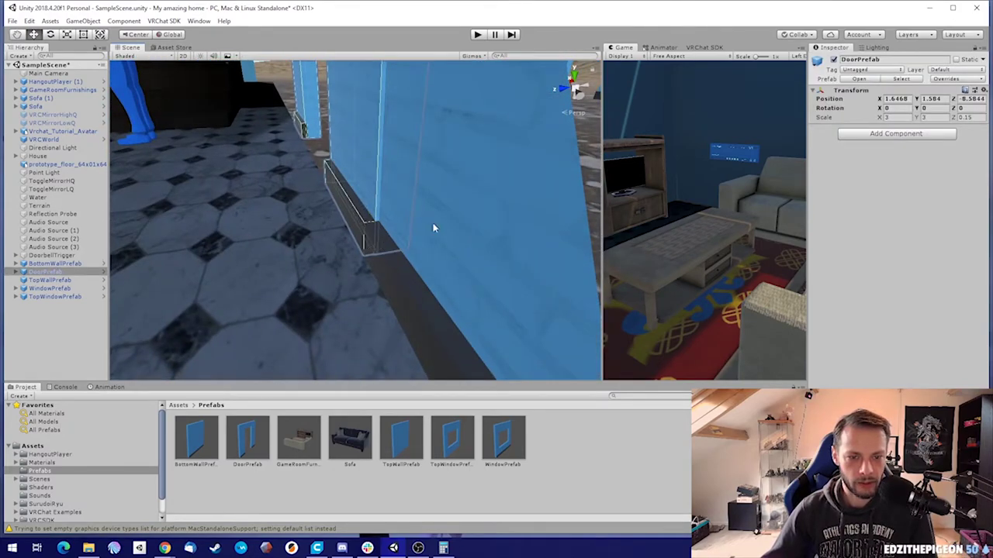
left_click(379, 246)
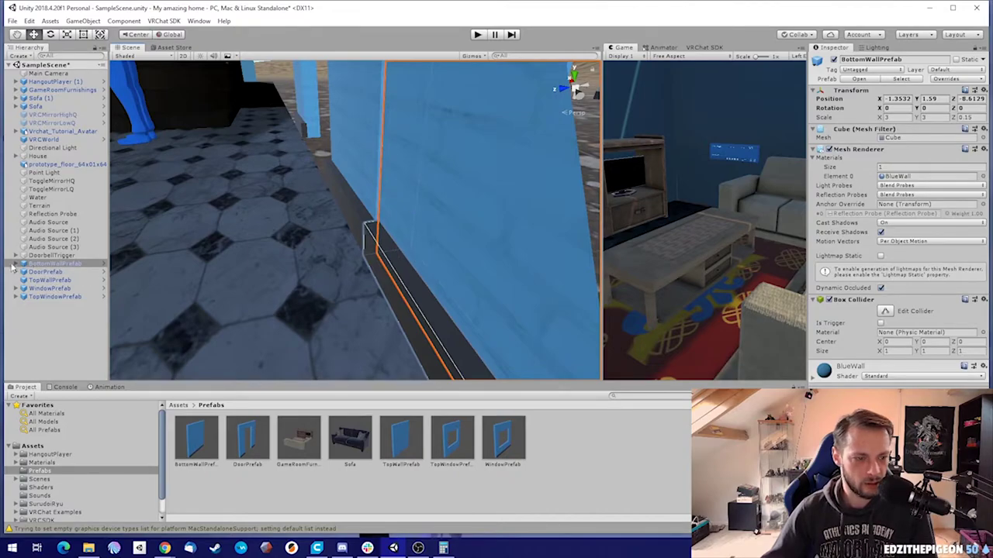
left_click(12, 265)
left_click(424, 211)
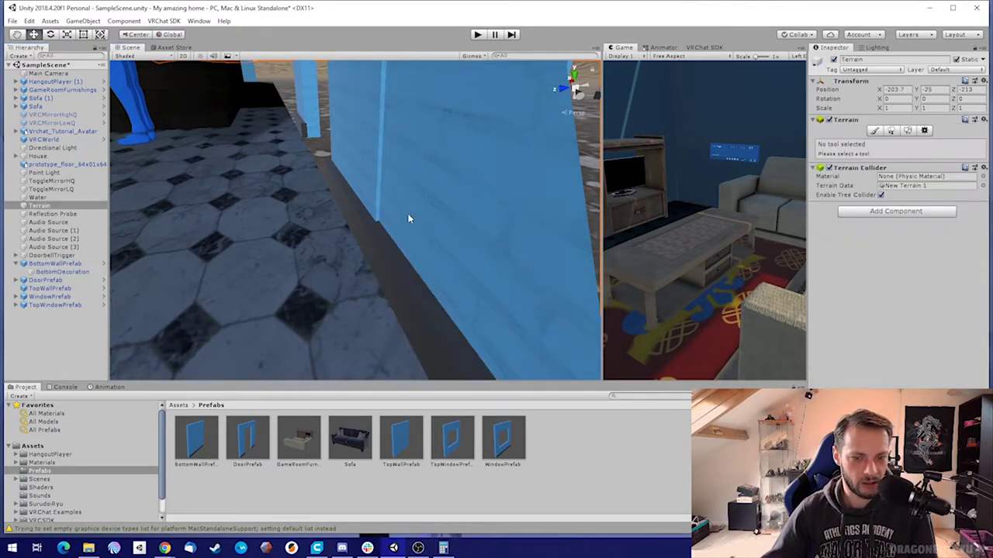
left_click(394, 216)
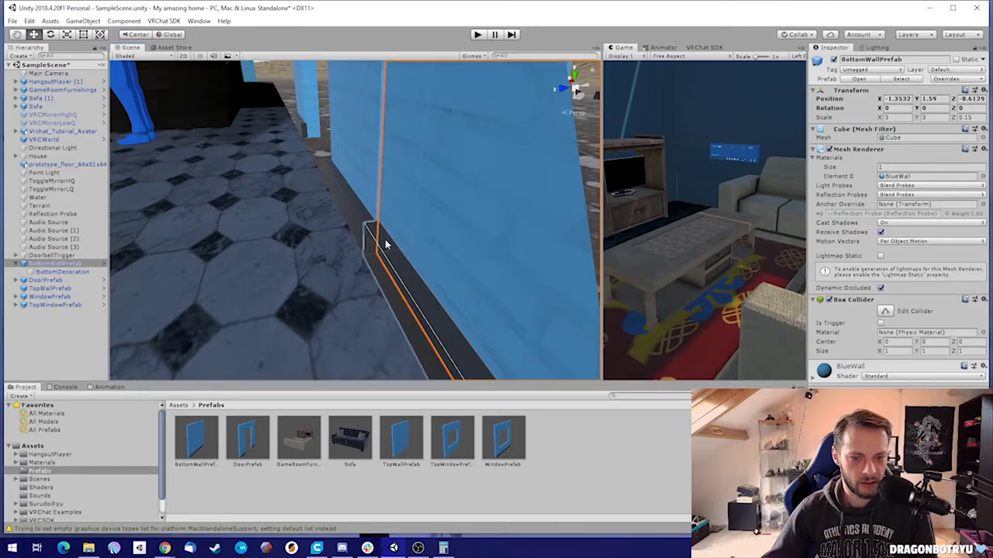
- Try snapping BottomWallPrefab's outer bottom corner to the adjoining door piece, at Y 1.587, Z -8.5986
left_click_drag(388, 194, 990, 221, "alt")
left_click(62, 272)
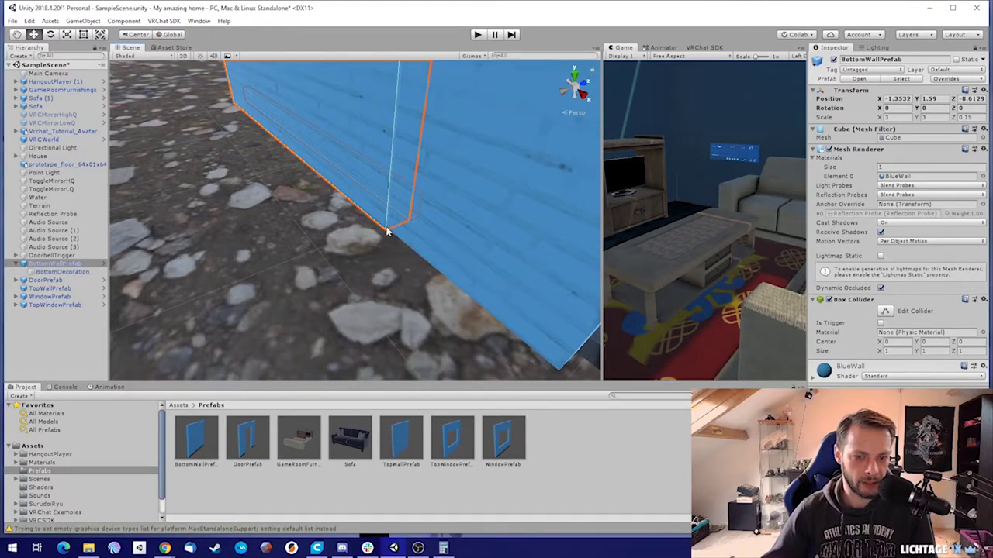
key("v")
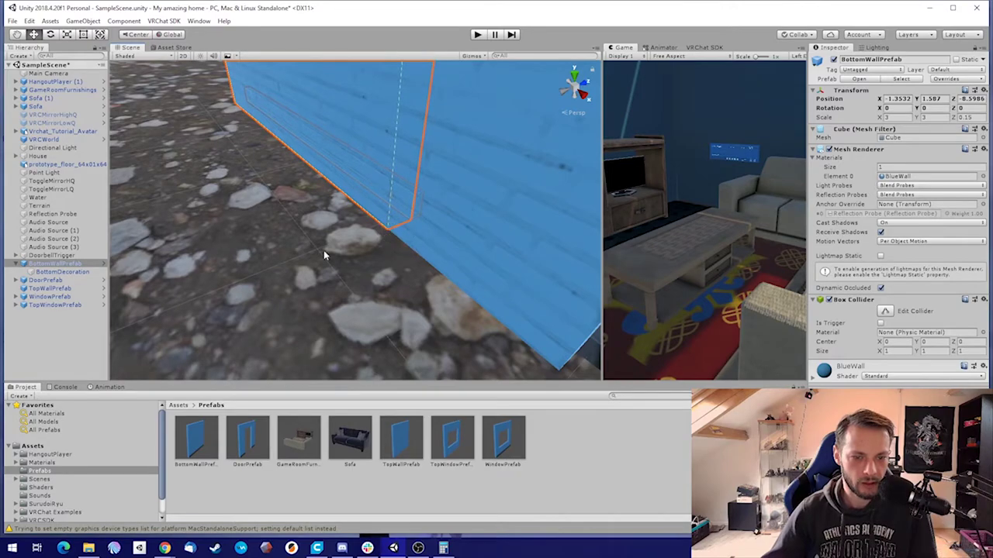
- Move the BottomDecoration trim of BottomWallPrefab to local Y -0.474, Z 0.59969 to line up with the door piece's trim
left_click(78, 272)
key("f")
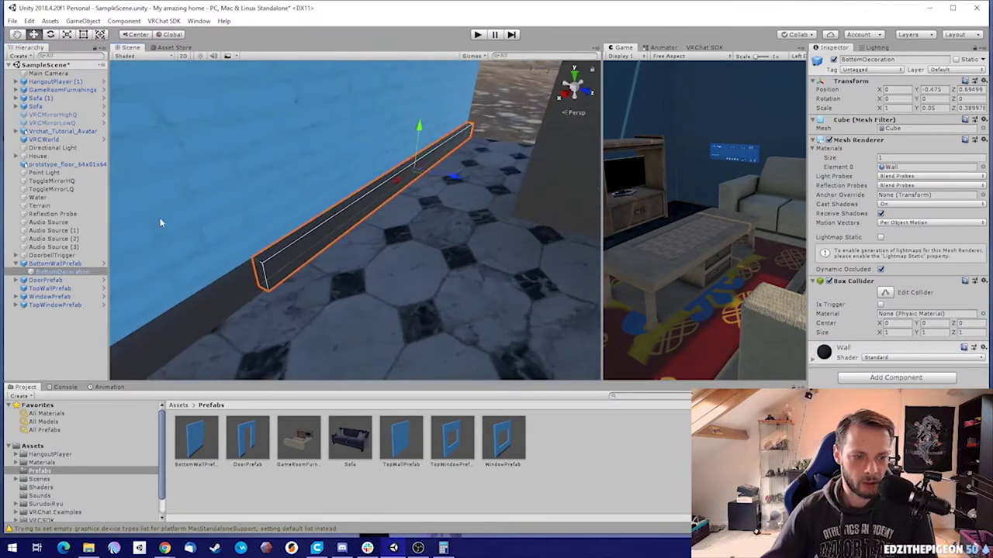
left_click_drag(346, 224, 263, 261, "alt")
key("w")
right_click_drag(264, 262, 241, 284)
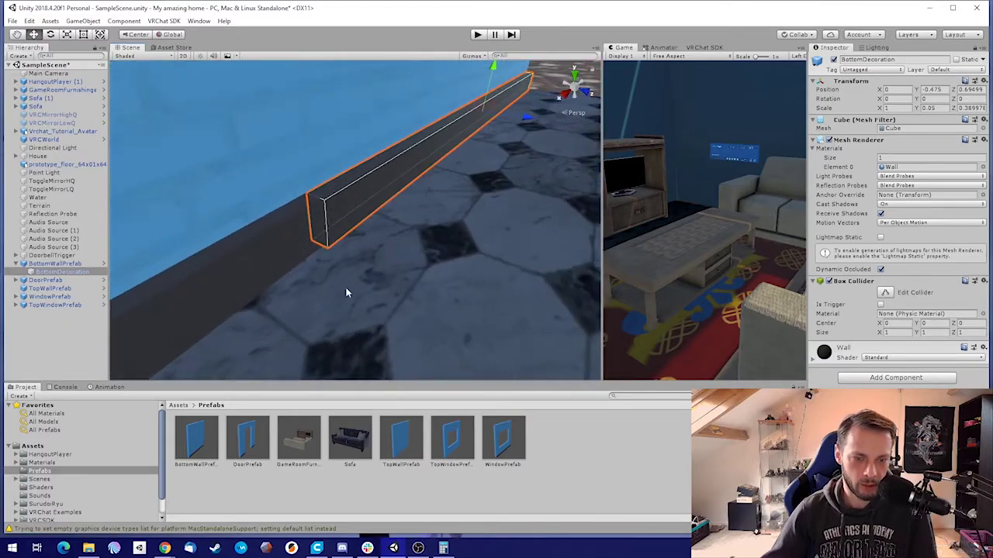
left_click(348, 292)
left_click(338, 203)
right_click_drag(338, 203, 266, 147)
left_click_drag(266, 147, 329, 221, "alt")
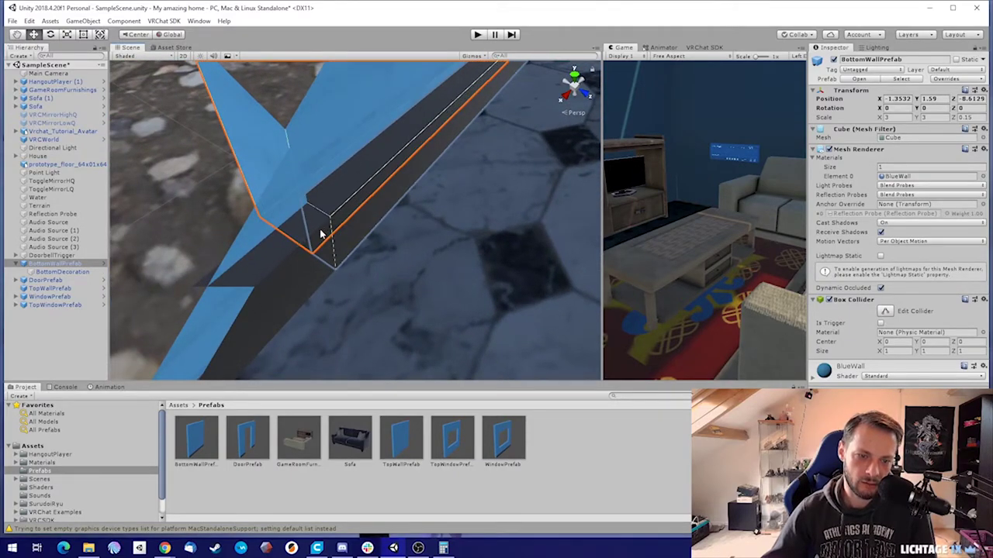
left_click(321, 235)
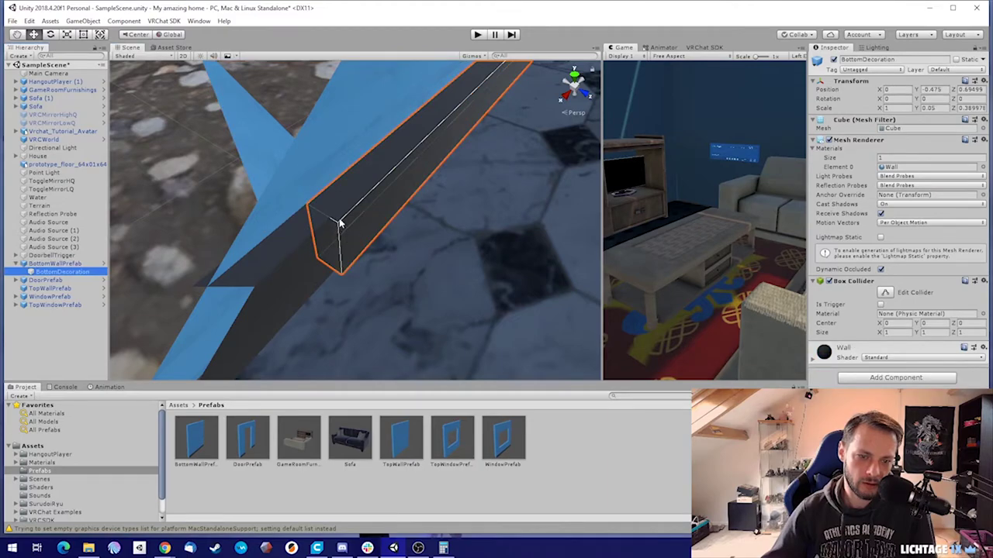
left_click_drag(308, 222, 391, 205, "alt")
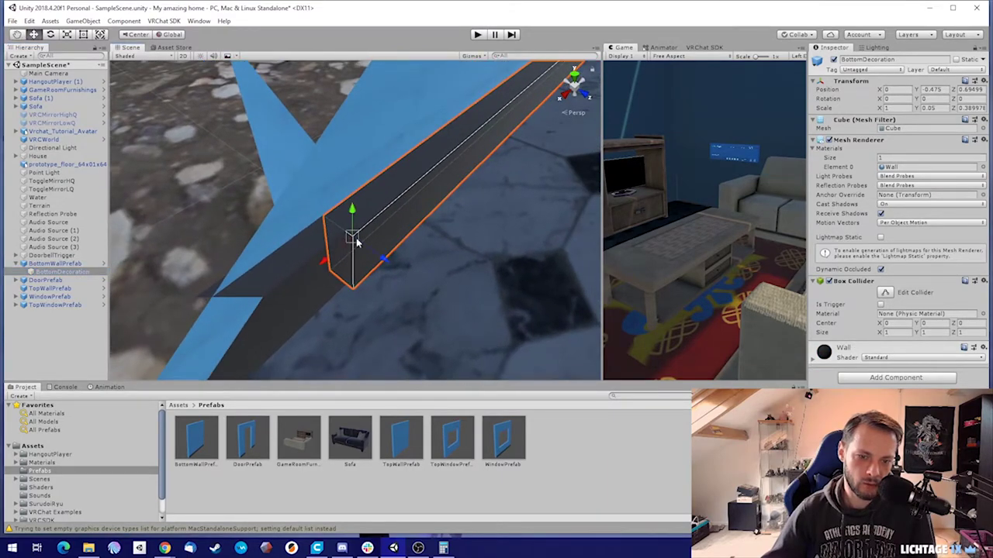
left_click_drag(355, 242, 348, 235)
- Inspect the moved trim against the neighbouring one and look through the object options of BottomWallPrefab and BottomDecoration for applying the change to the prefab
left_click_drag(451, 226, 495, 204, "alt")
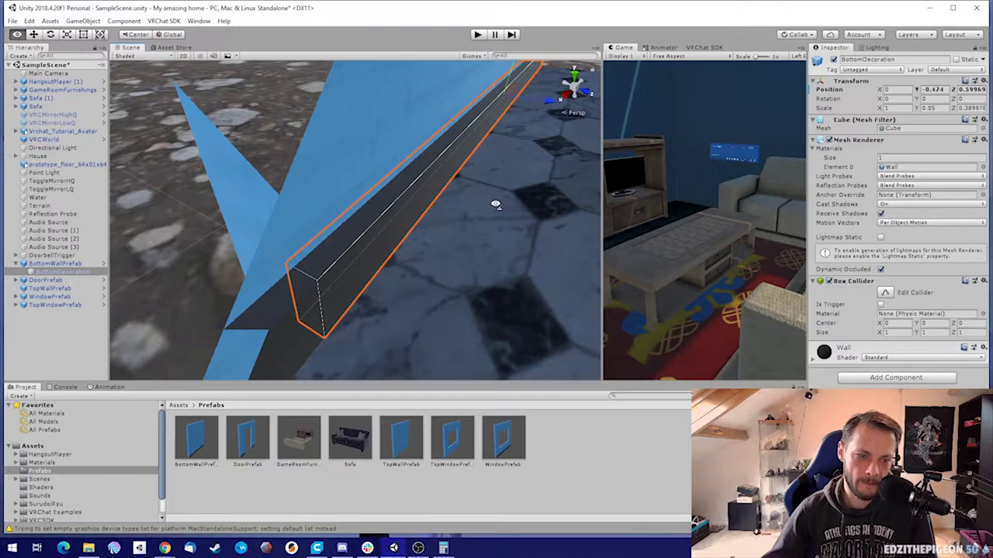
scroll(496, 204, "down", 3)
left_click_drag(439, 239, 335, 251, "alt")
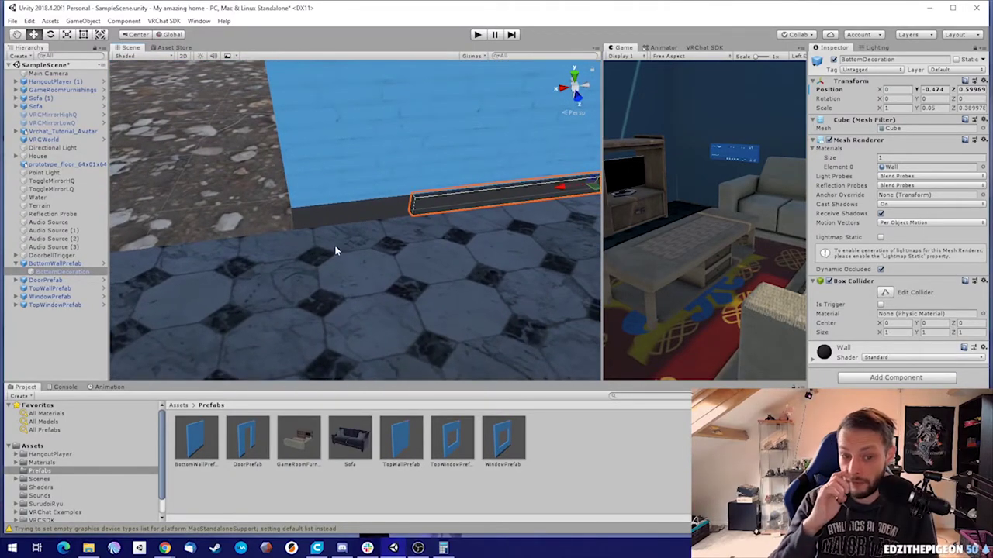
right_click(62, 274)
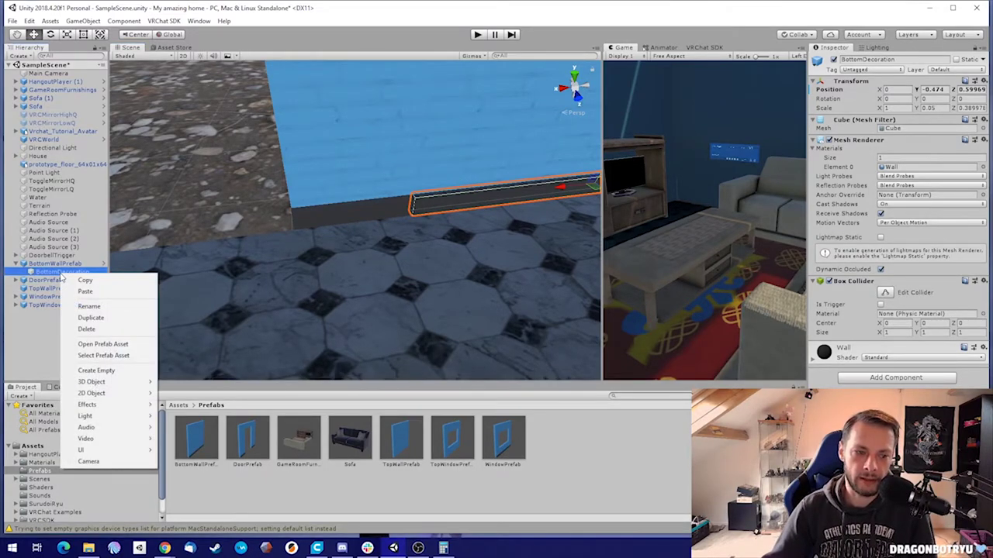
right_click(60, 264)
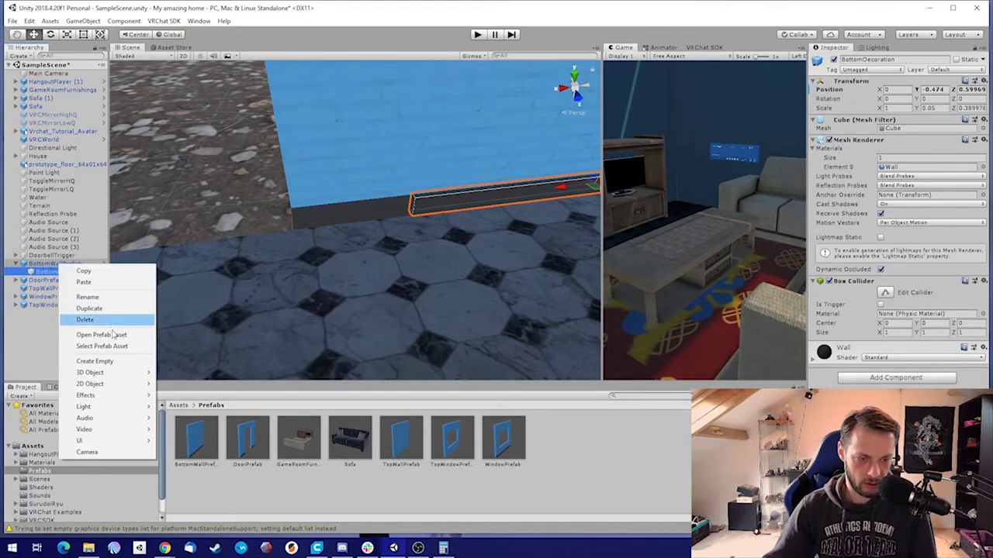
left_click(34, 267)
left_click(40, 265)
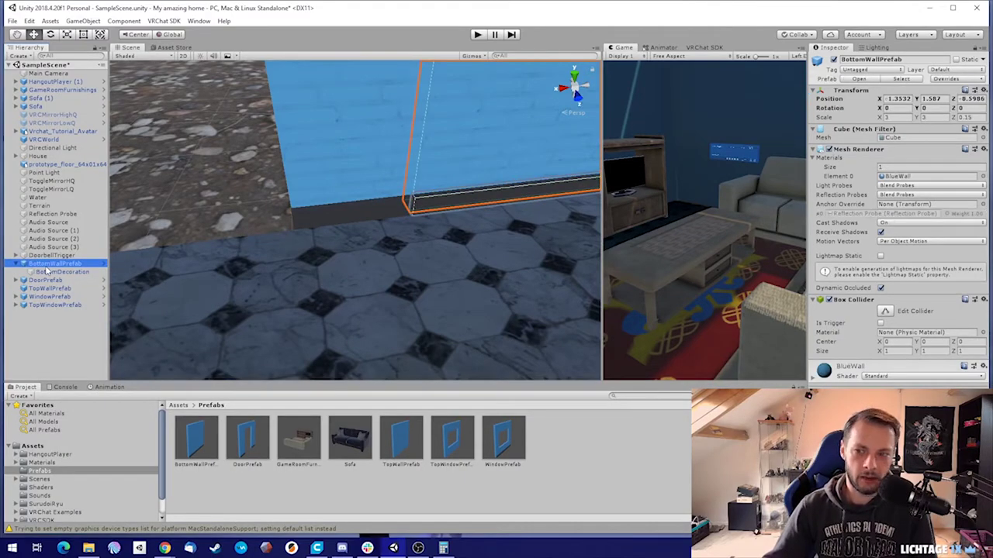
left_click(40, 269)
left_click(46, 264)
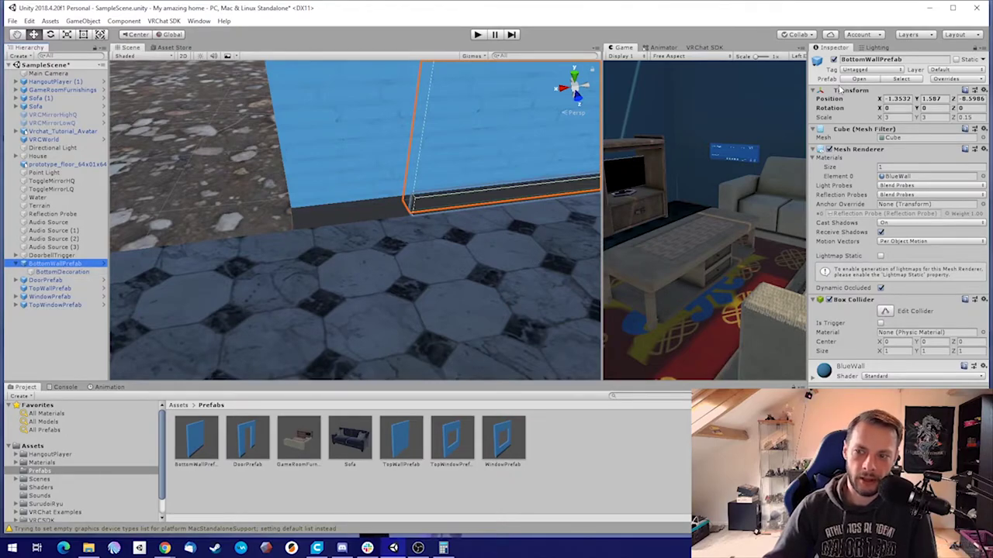
right_click(83, 274)
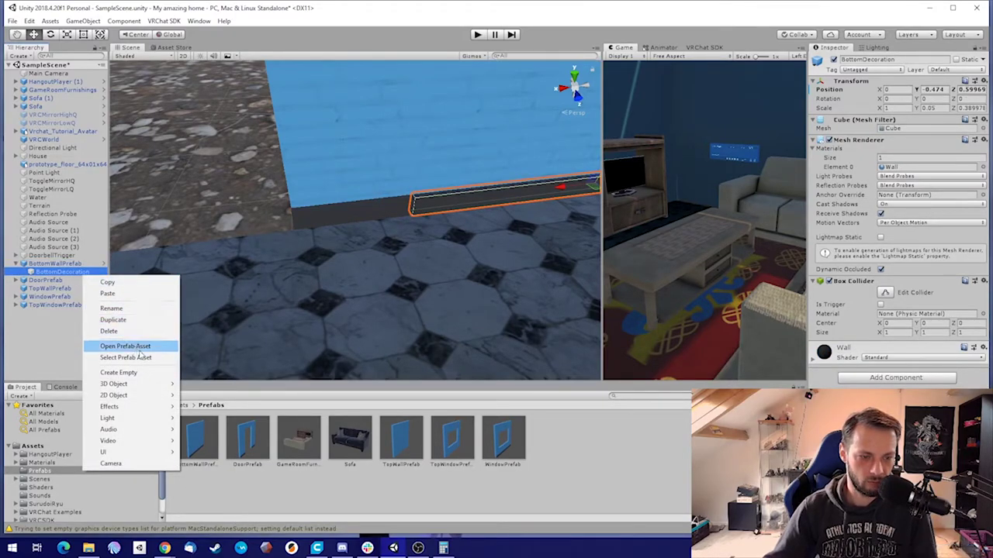
mouse_move(108, 440)
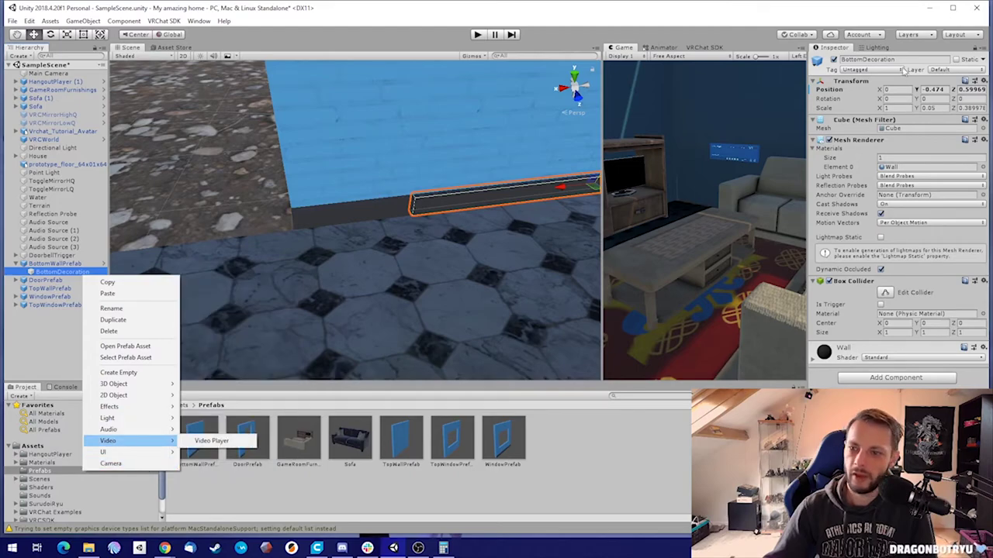
- Look through BottomDecoration's static and component options for a way to apply the changed position to the prefab
left_click(981, 61)
left_click(982, 60)
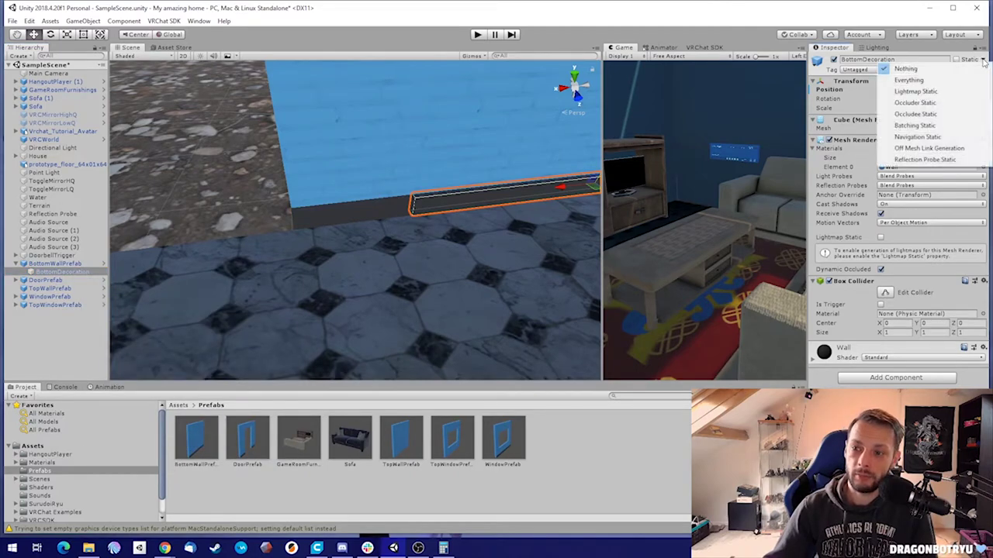
left_click(900, 49)
left_click(984, 139)
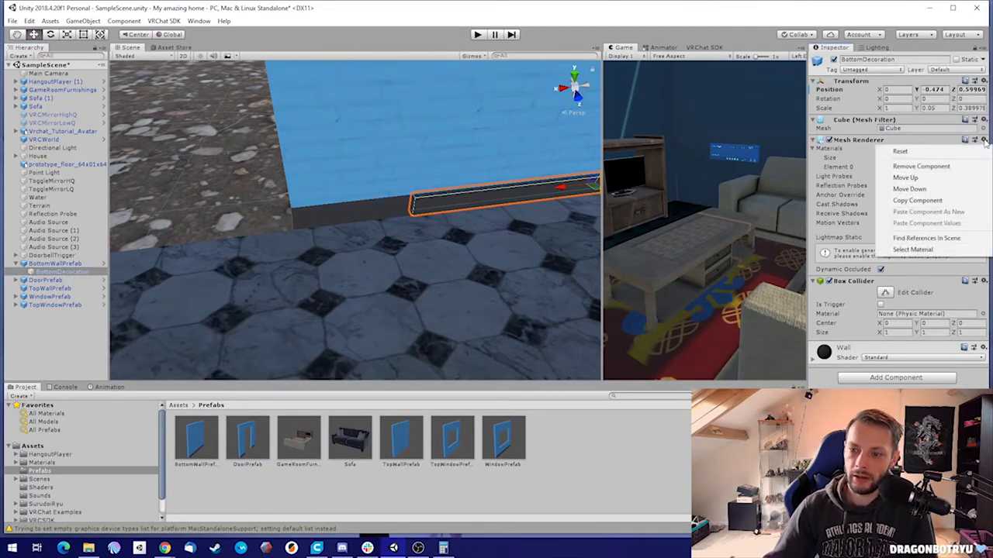
left_click(984, 119)
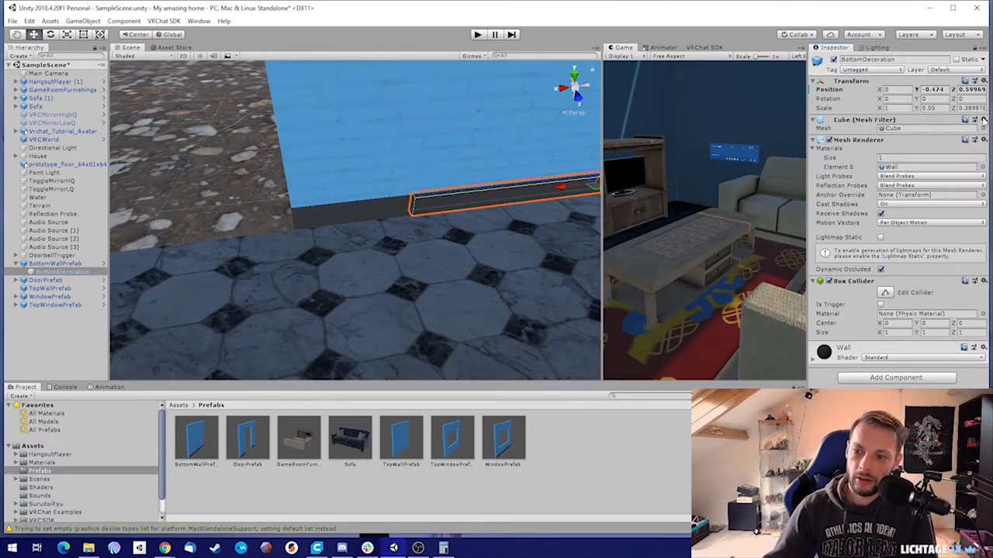
left_click(984, 119)
left_click(983, 120)
left_click(983, 81)
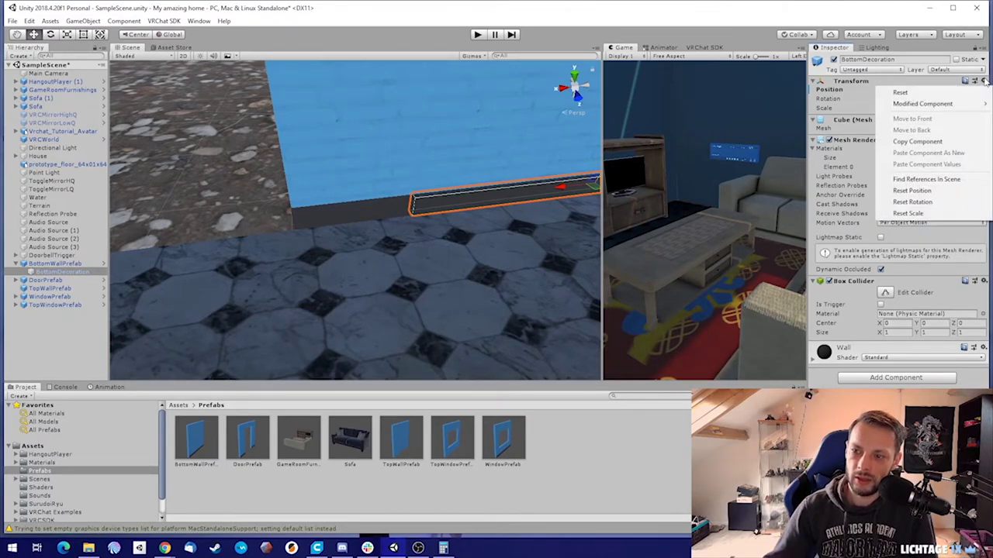
left_click(984, 81)
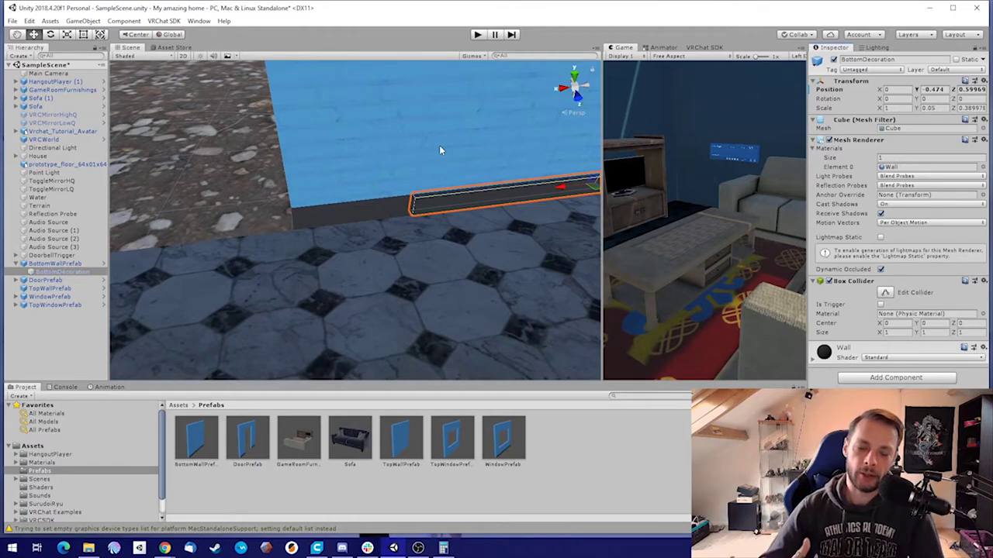
- Place another BottomWallPrefab in the scene outside the house, at X 0.22793, Y 1.49542, Z -10.737
left_click_drag(402, 173, 336, 155, "alt")
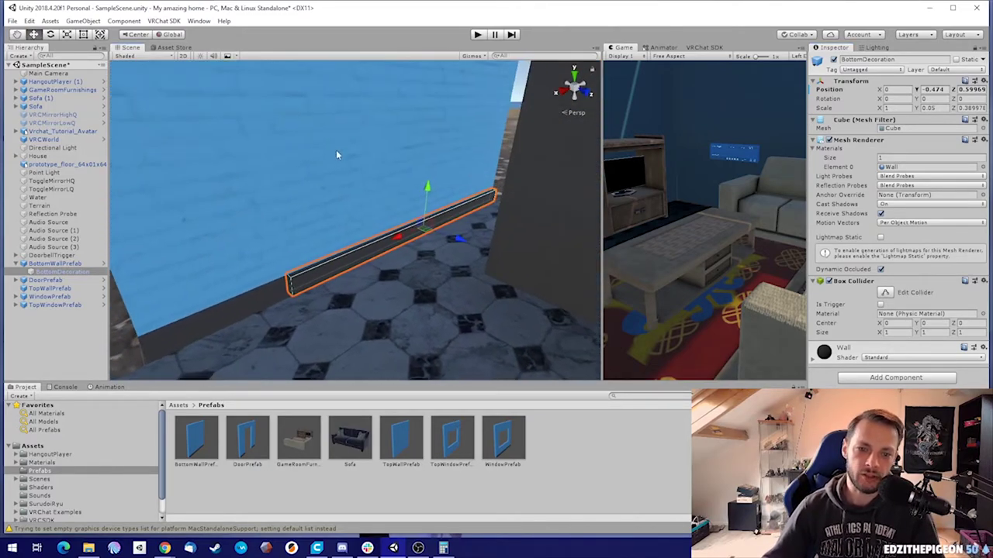
left_click_drag(432, 211, 358, 209, "alt")
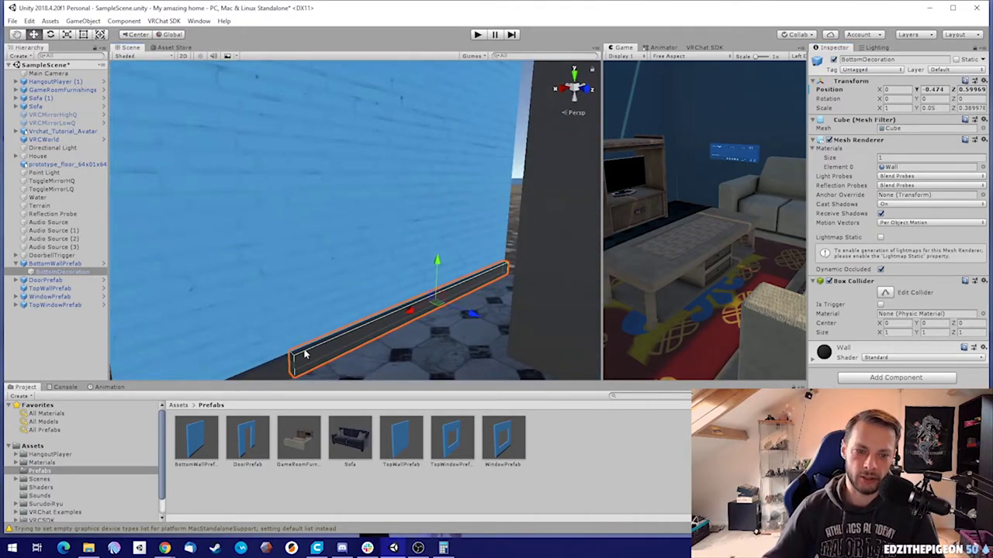
left_click_drag(305, 354, 215, 281, "alt")
left_click_drag(413, 309, 505, 248, "alt")
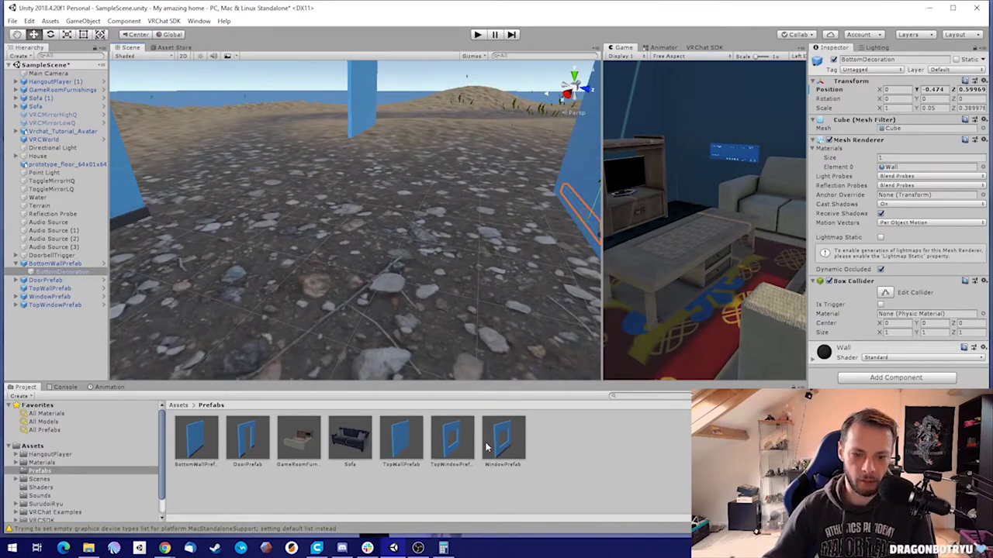
left_click_drag(193, 450, 423, 257)
left_click_drag(424, 256, 473, 269, "alt")
right_click_drag(474, 268, 447, 265)
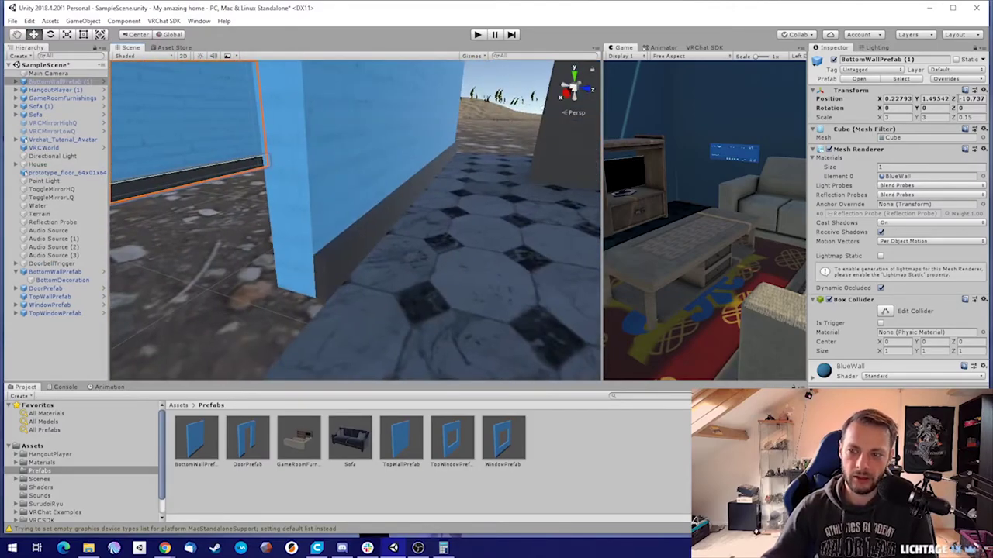
- Compare BottomWallPrefab with its BottomDecoration trim and check BottomWallPrefab's Transform and Mesh Filter options for applying the modification
left_click_drag(372, 225, 315, 207, "alt")
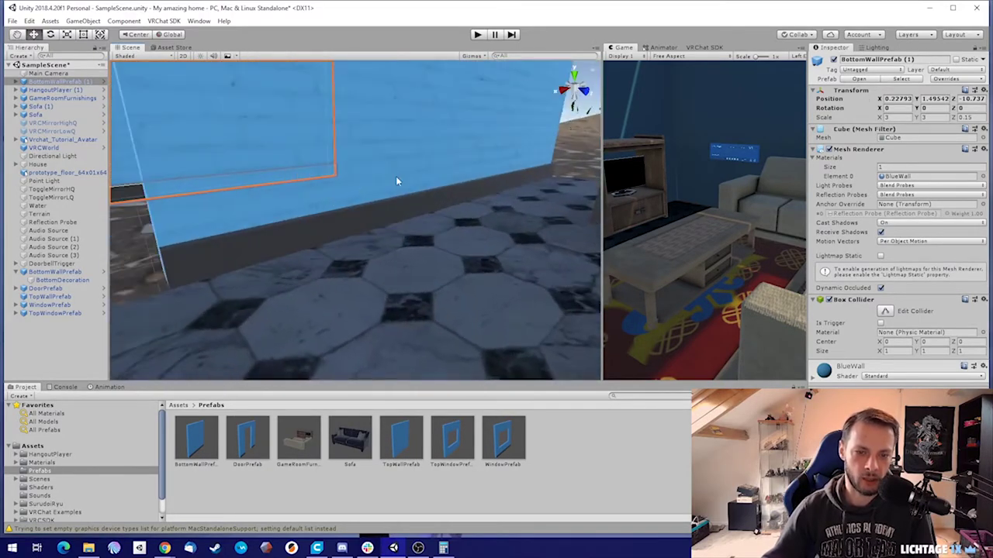
left_click(413, 199)
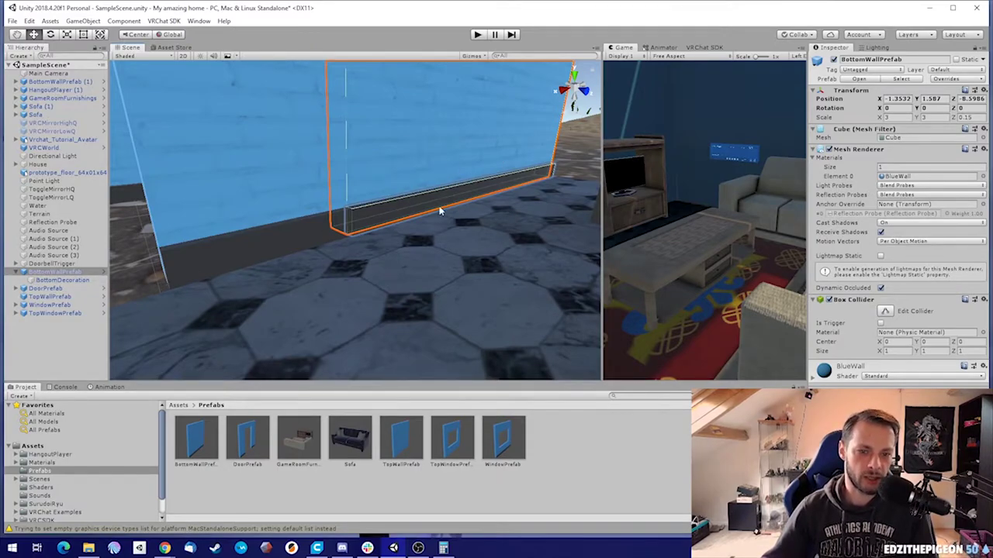
left_click(31, 272)
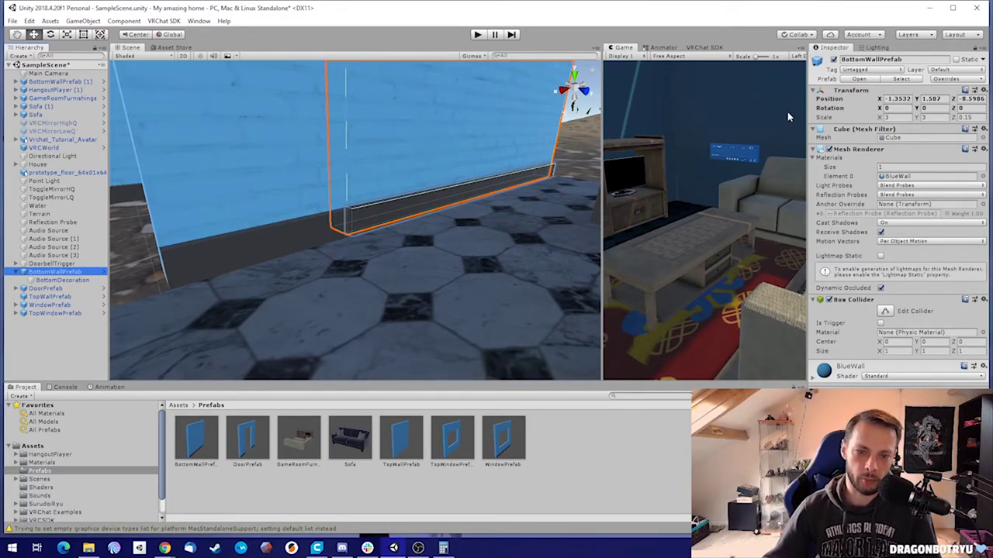
left_click(67, 281)
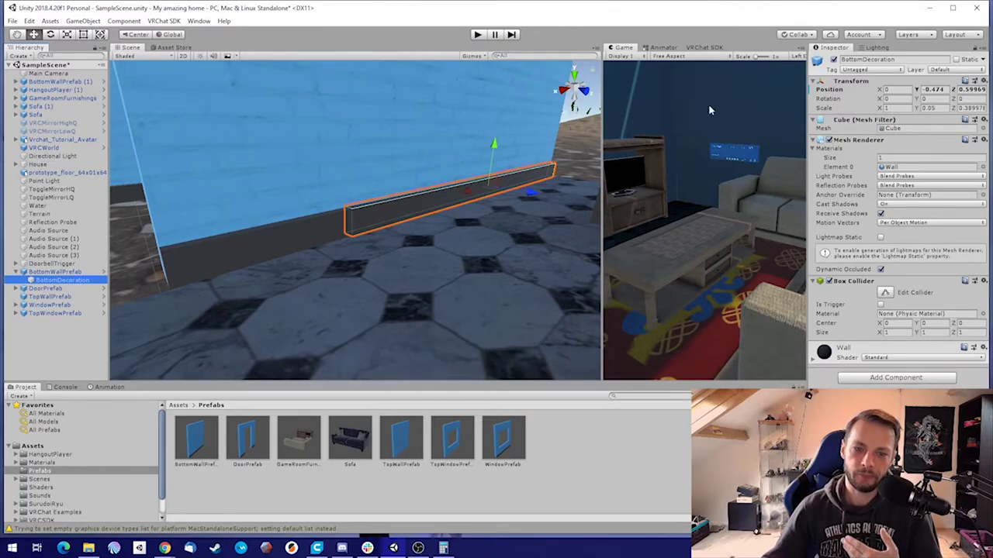
left_click(47, 272)
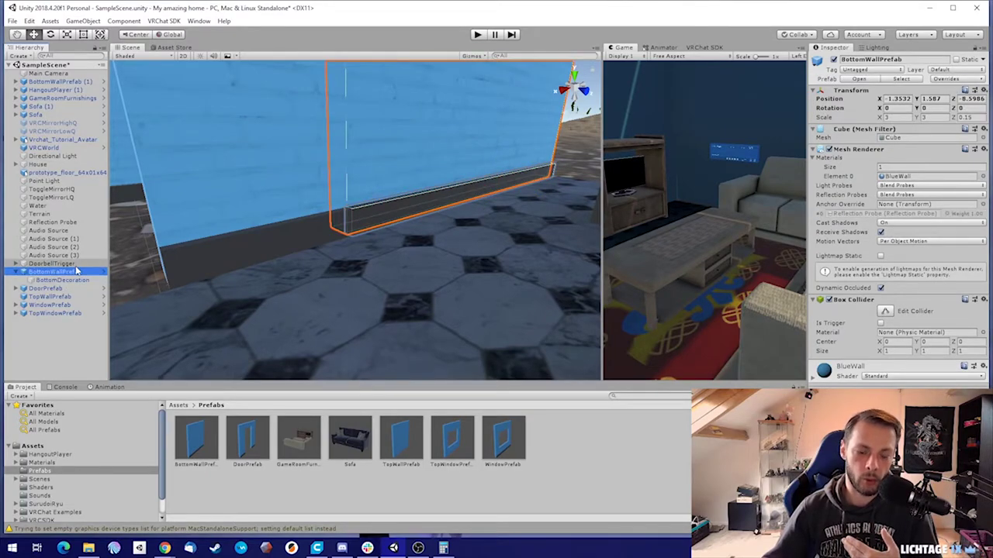
left_click(985, 91)
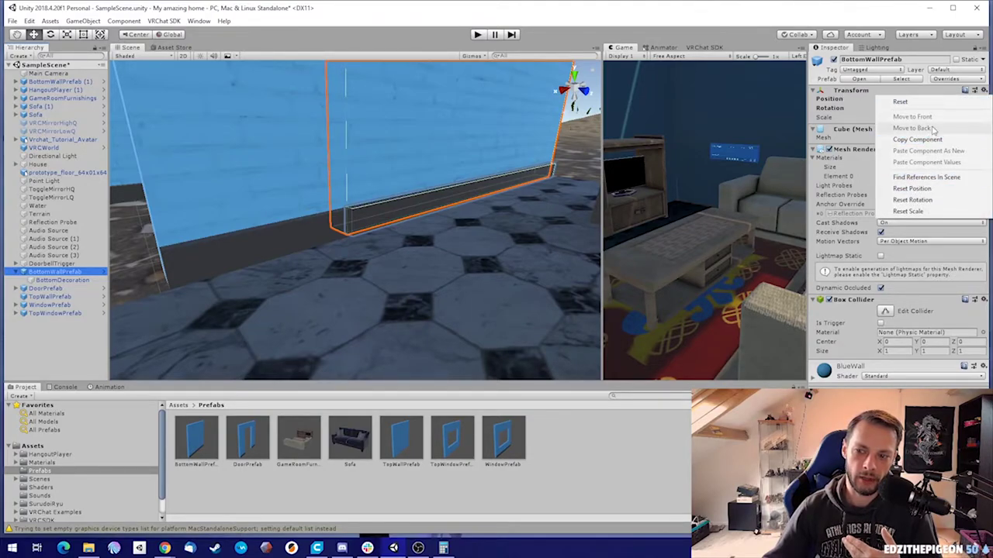
left_click(879, 94)
left_click(984, 91)
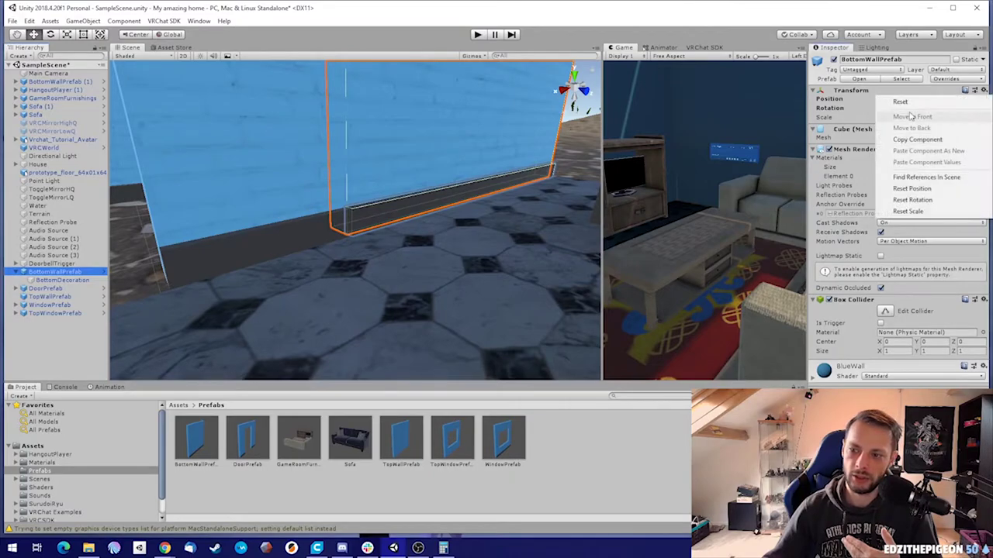
left_click(854, 107)
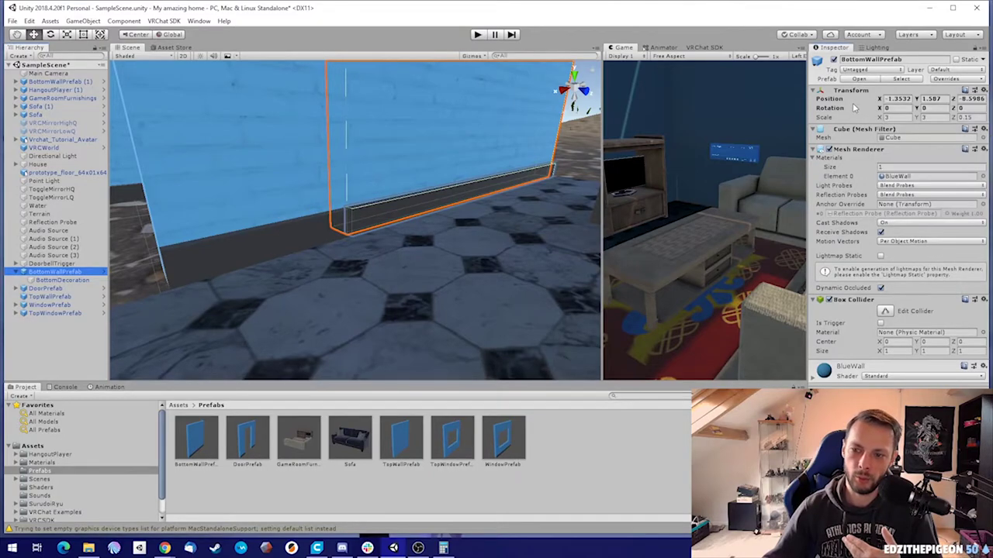
left_click(984, 129)
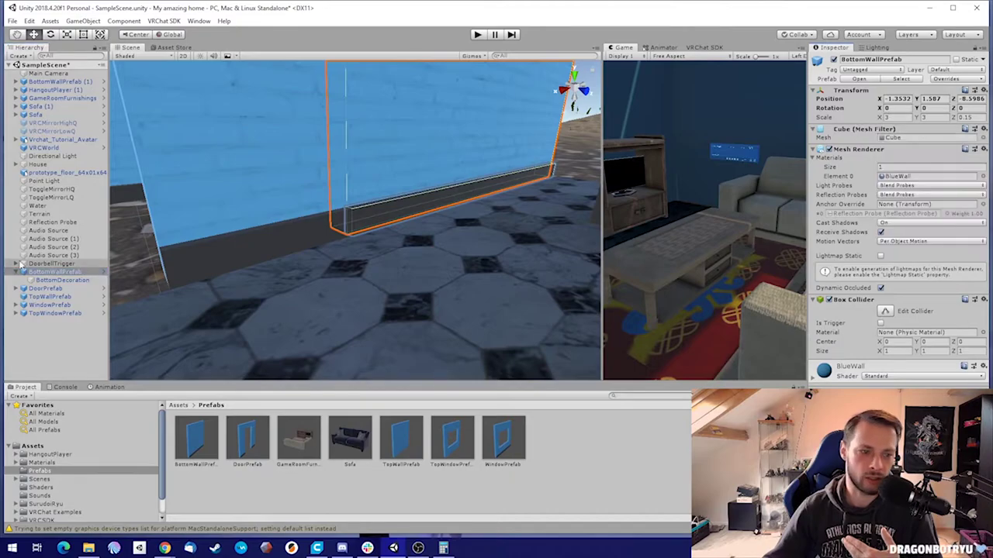
- Apply BottomDecoration's modified Transform to the BottomWallPrefab prefab
left_click(54, 280)
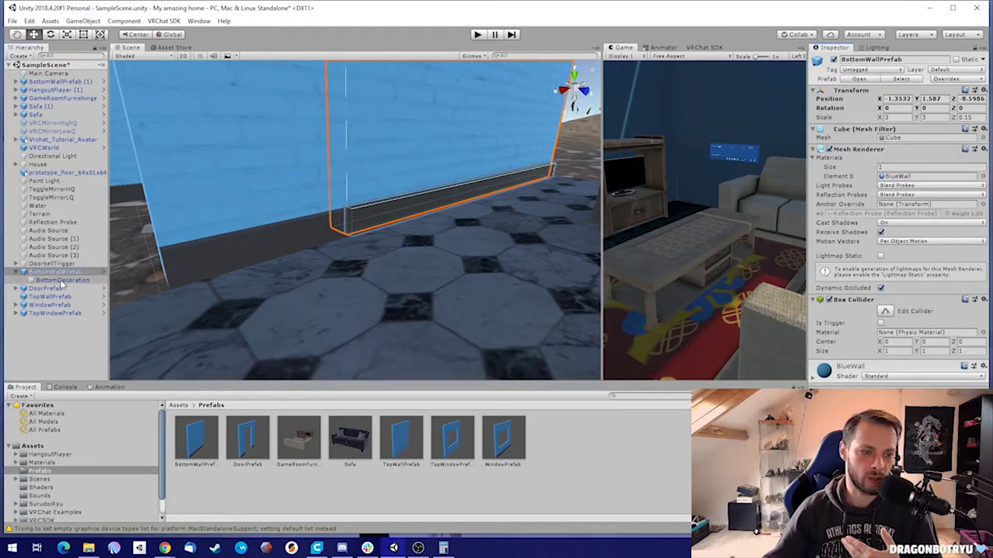
left_click(983, 82)
mouse_move(931, 105)
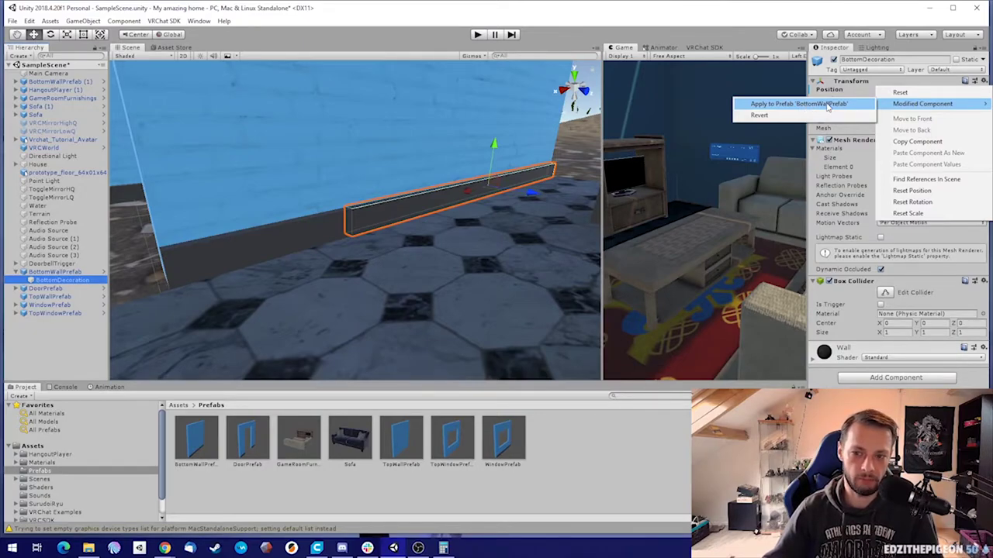
left_click(827, 106)
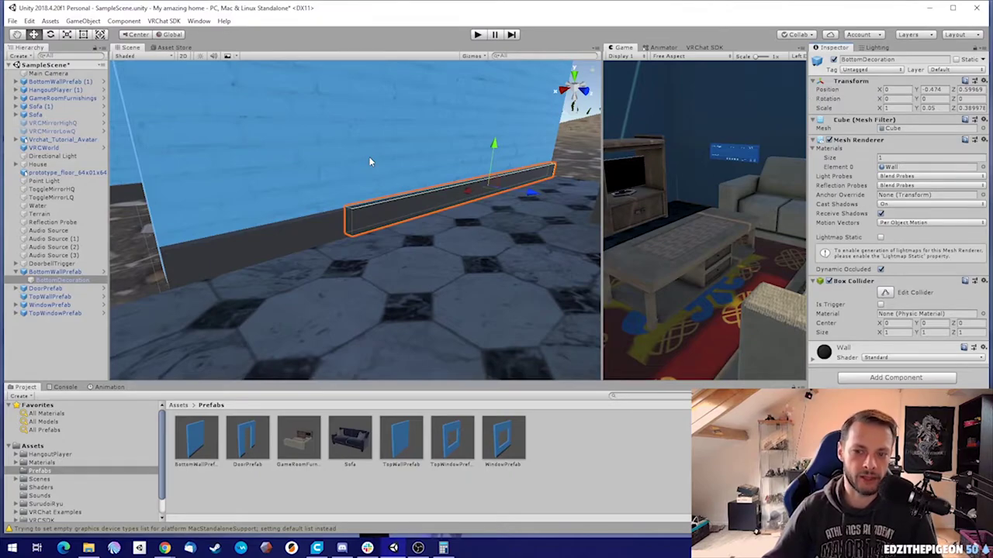
- Snap BottomWallPrefab (1)'s bottom trim corner to the free end of the door piece, at X 4.6468, Y 1.587, Z -8.5986
right_click_drag(499, 176, 120, 199)
right_click_drag(412, 198, 417, 240)
left_click(366, 193)
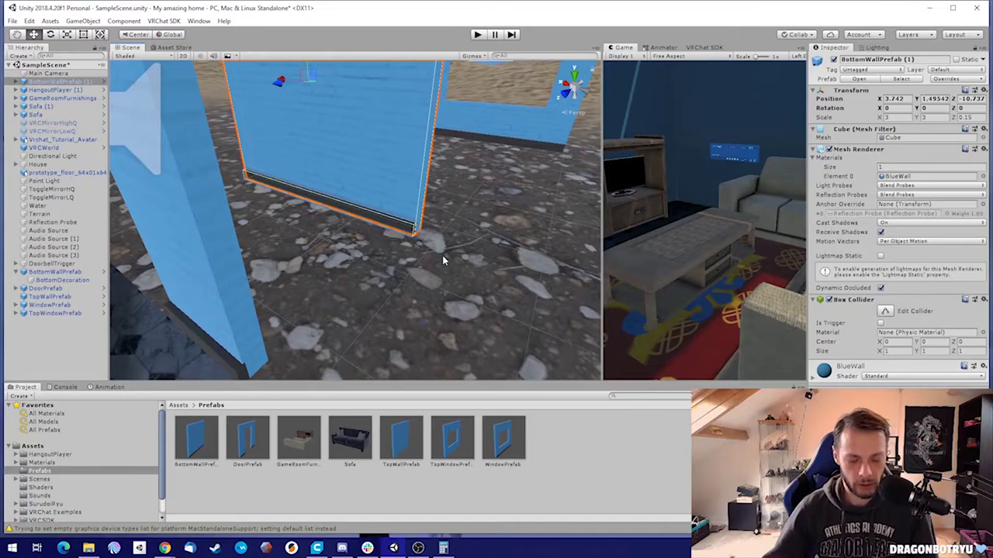
key("v")
left_click_drag(419, 233, 155, 330)
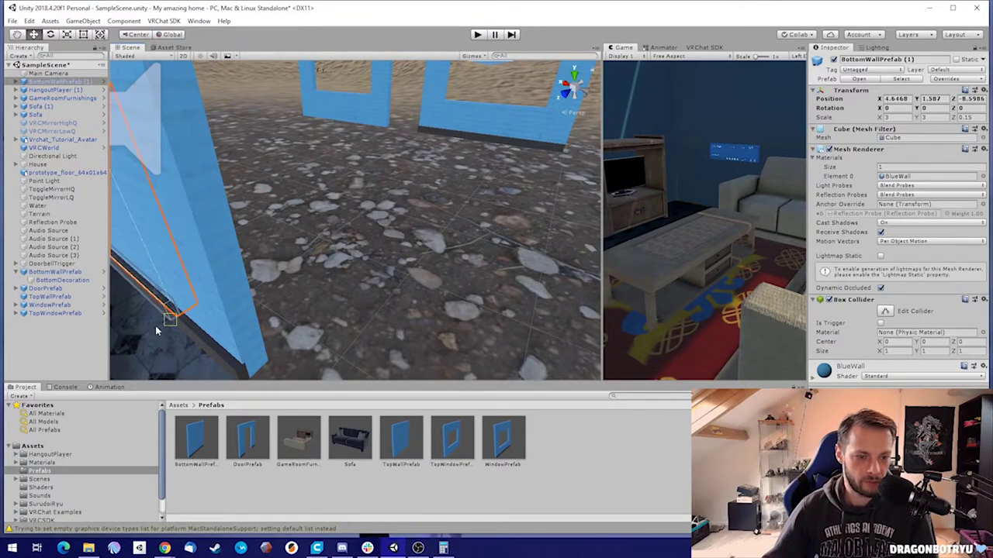
- Delete two of the old dark prototype_wall pieces from House, including prototype_wall_8x8x1 (4), beside the new blue walls
right_click_drag(156, 330, 219, 155)
left_click(205, 78)
right_click_drag(206, 77, 326, 149)
left_click(327, 148)
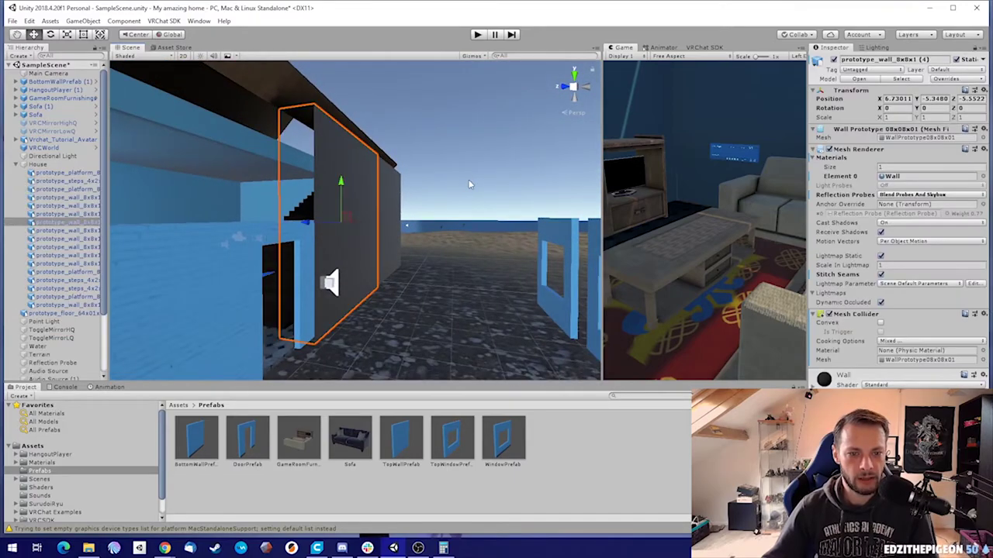
right_click_drag(470, 183, 901, 217)
key("Delete")
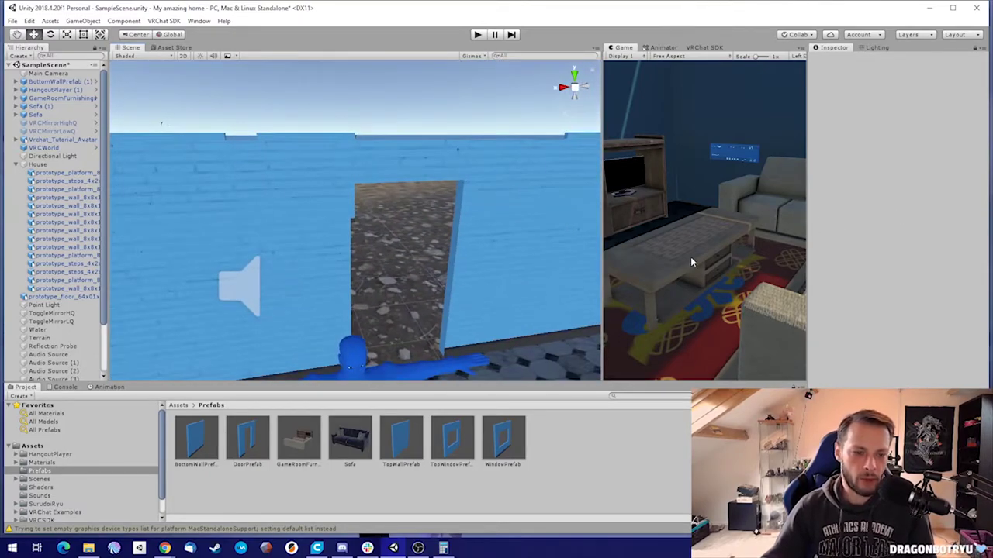
- Open the BottomWallPrefab asset in prefab editing mode
left_click(189, 447)
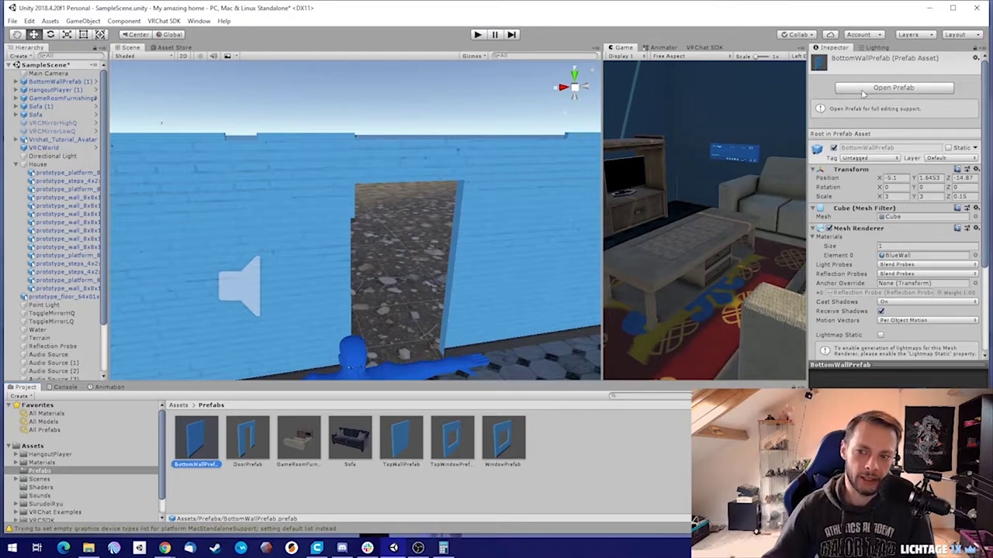
left_click(894, 87)
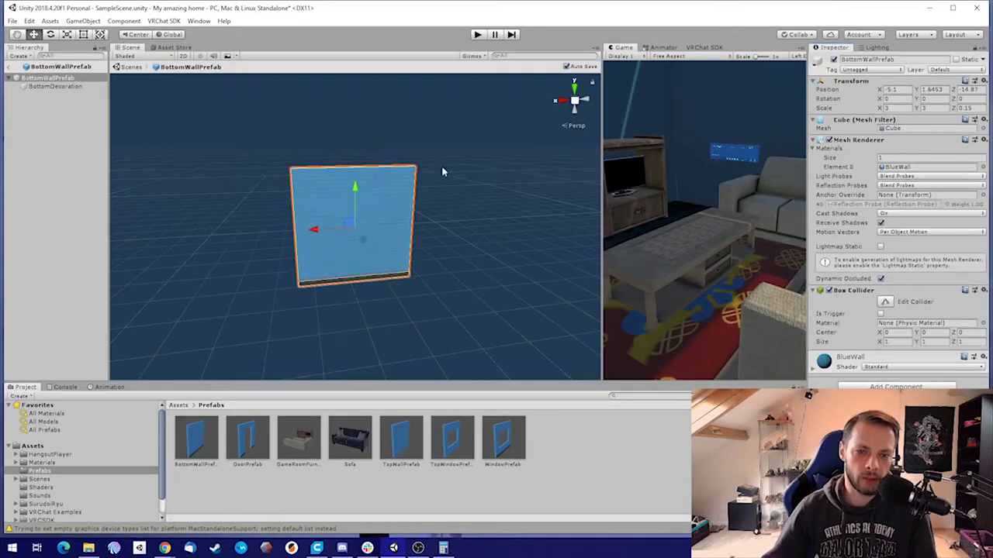
- Mark BottomWallPrefab as static and apply the static flags to its child objects as well
right_click_drag(521, 184, 453, 219)
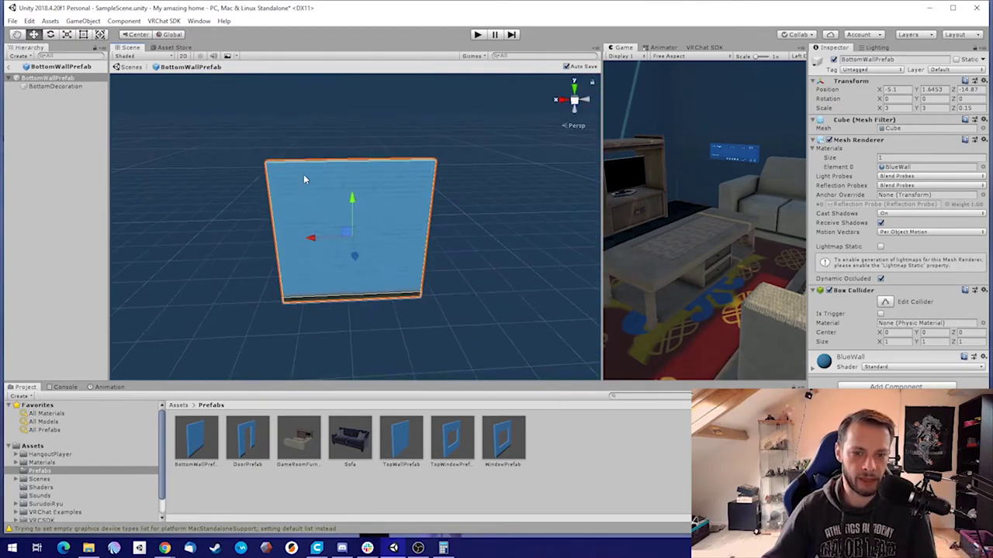
left_click(54, 86)
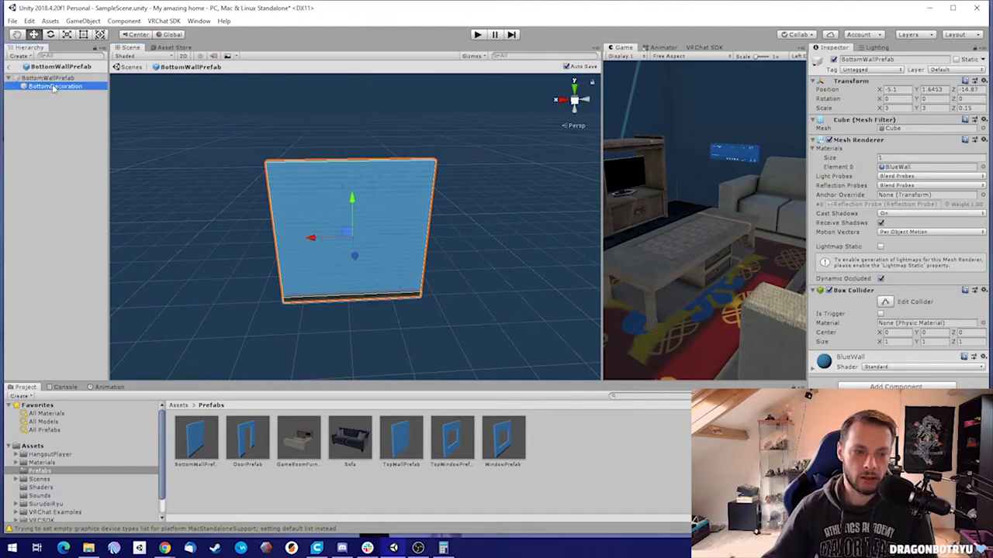
left_click(48, 78)
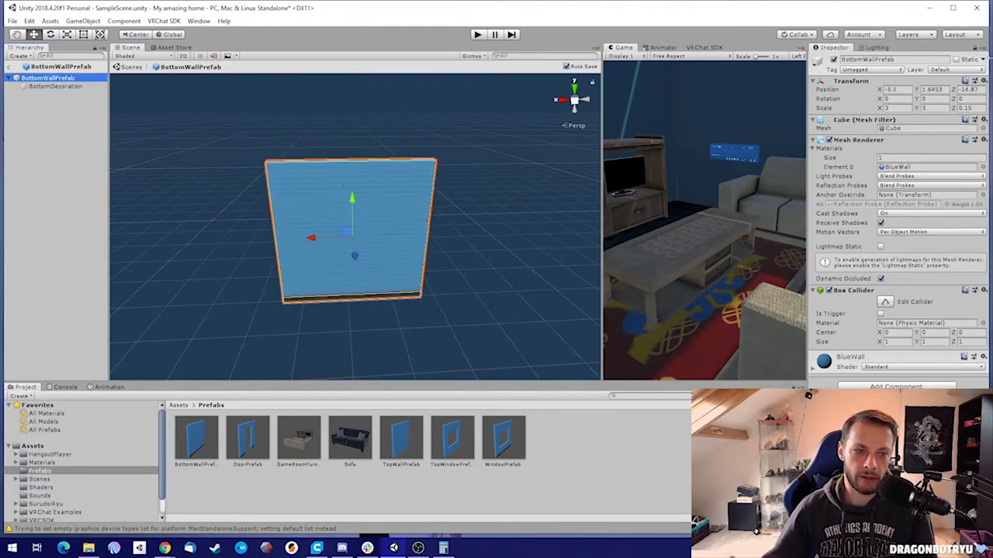
left_click(958, 59)
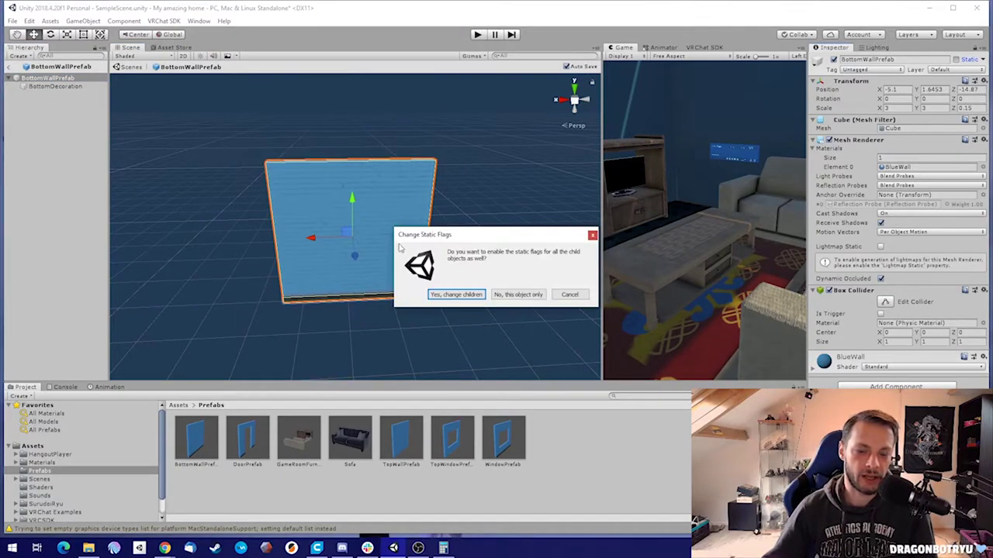
left_click(451, 295)
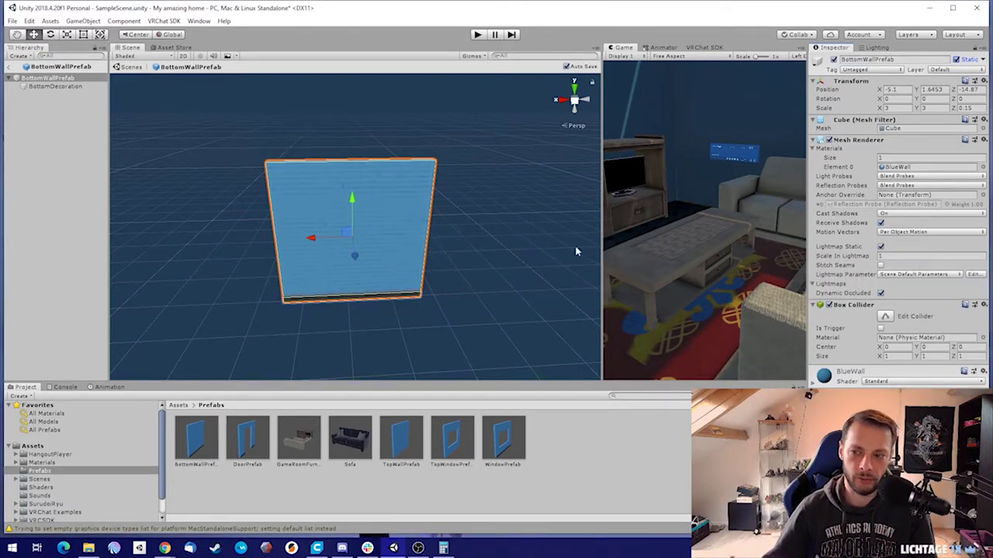
- On BottomWallPrefab's Mesh Renderer, set Reflection Probes to Blend Probes And Skybox and Scale In Lightmap to 0.4, and enable Stitch Seams
left_click(905, 186)
left_click(942, 220)
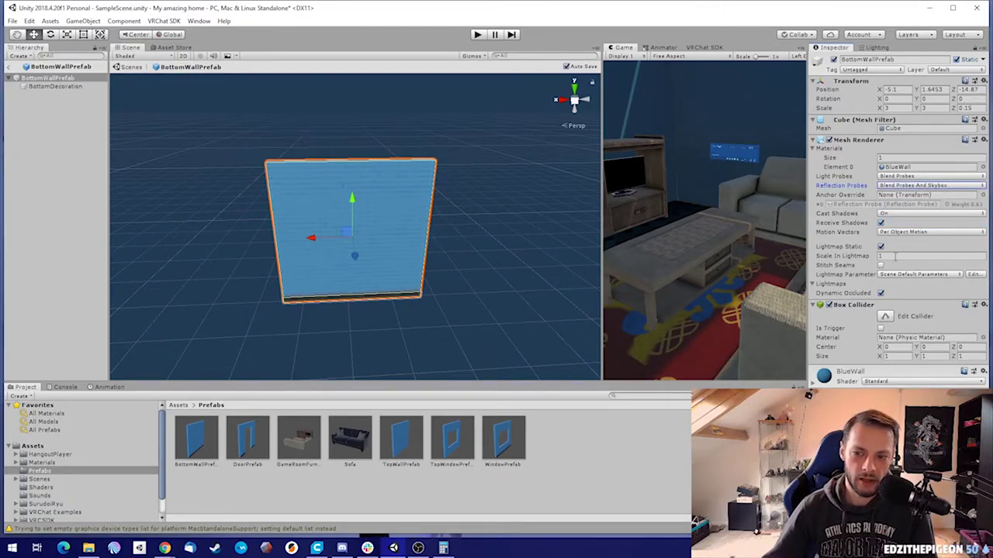
left_click(896, 256)
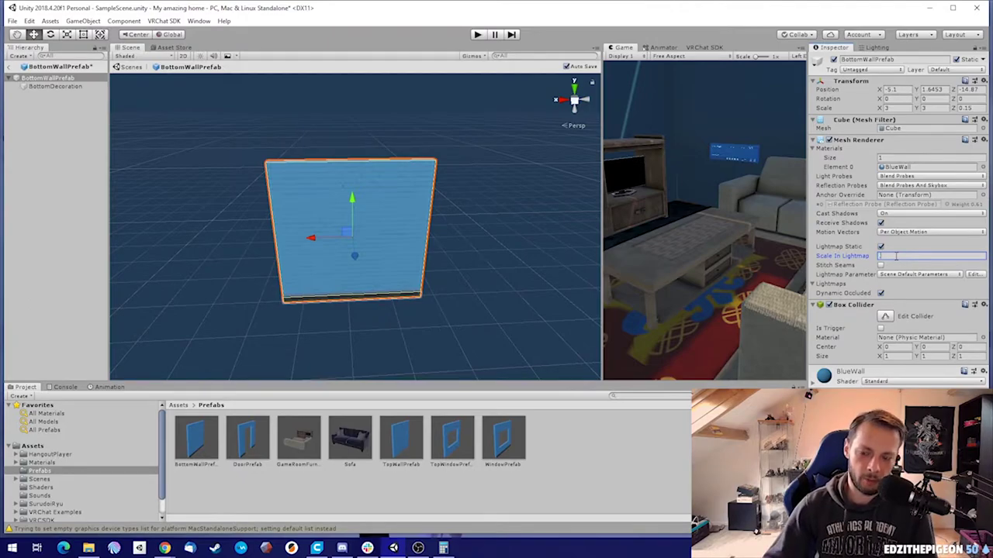
type("0.4")
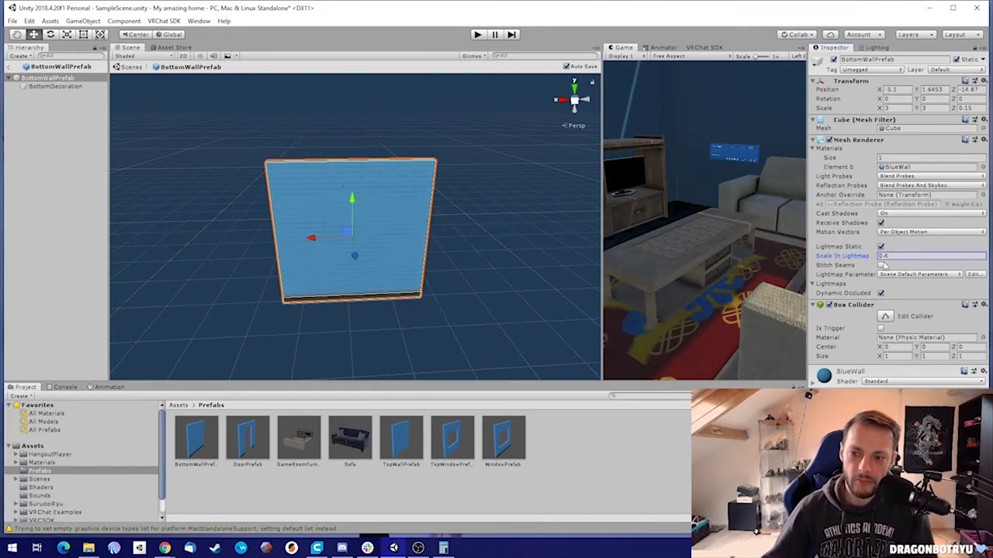
left_click(880, 266)
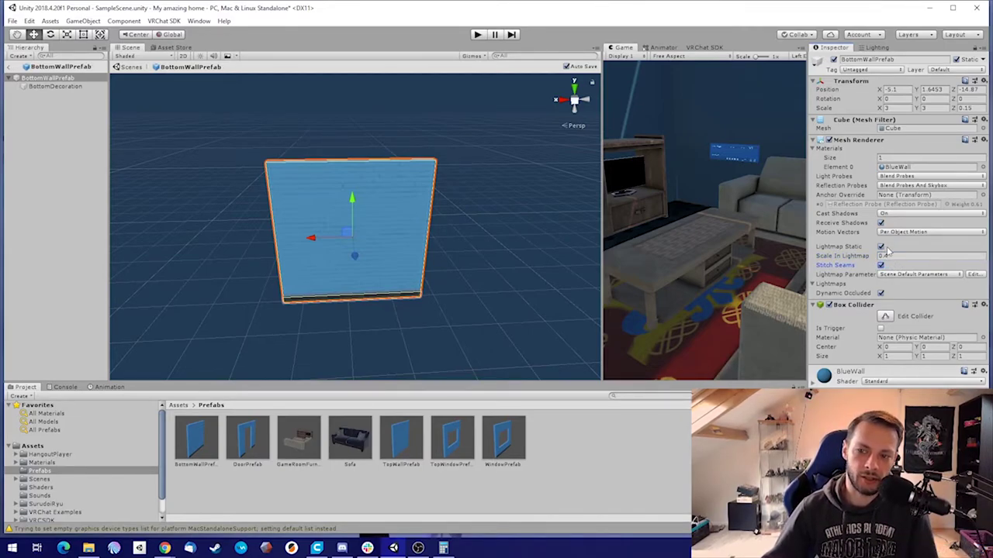
left_click(949, 70)
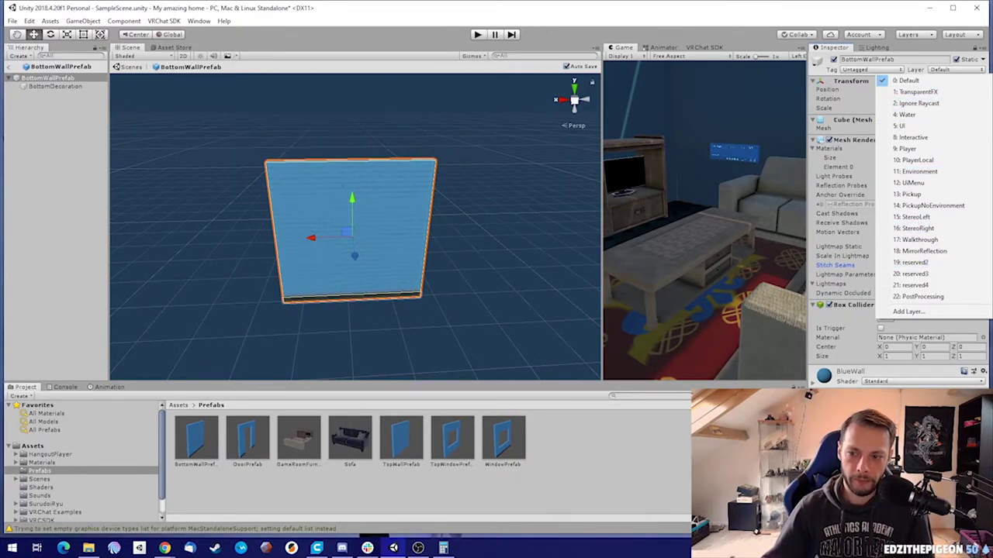
key("Escape")
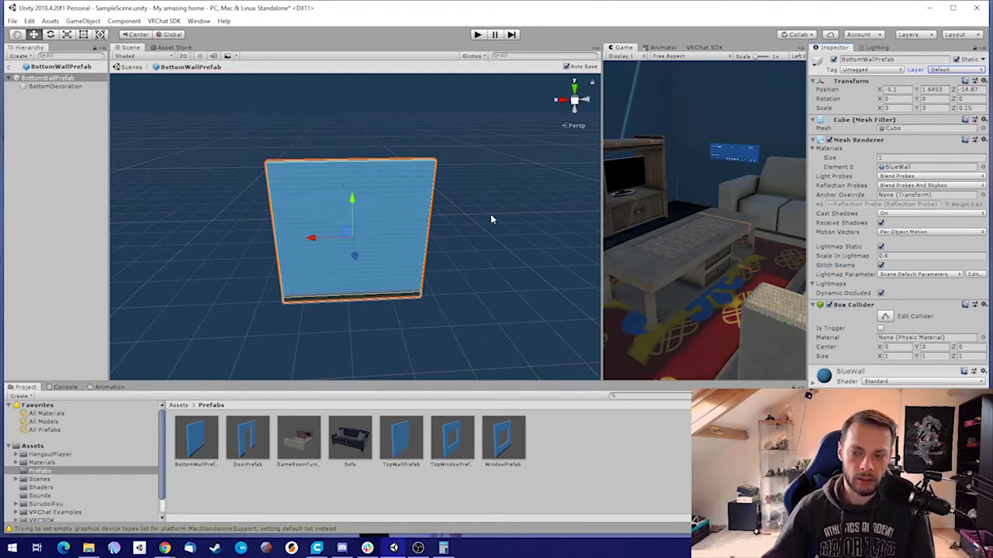
- Remove BottomDecoration's Box Collider, set its Scale In Lightmap to 0.1 and Reflection Probes to Blend Probes And Skybox, and return to the scene
left_click(35, 87)
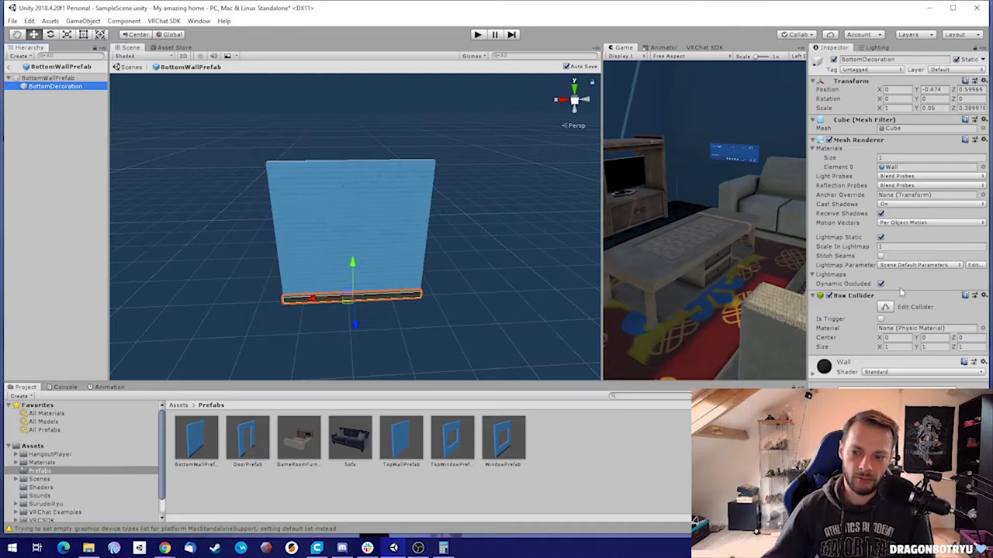
left_click(983, 296)
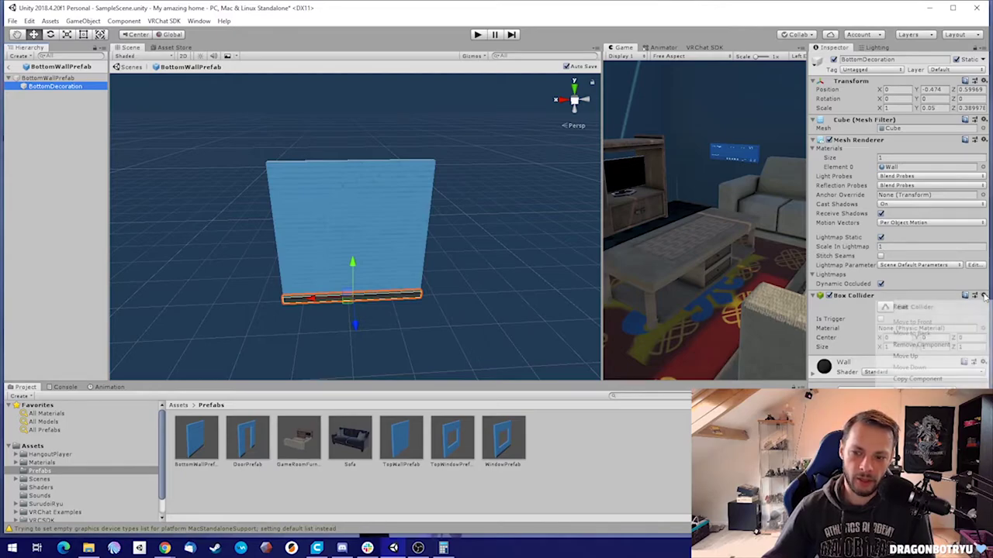
left_click(922, 345)
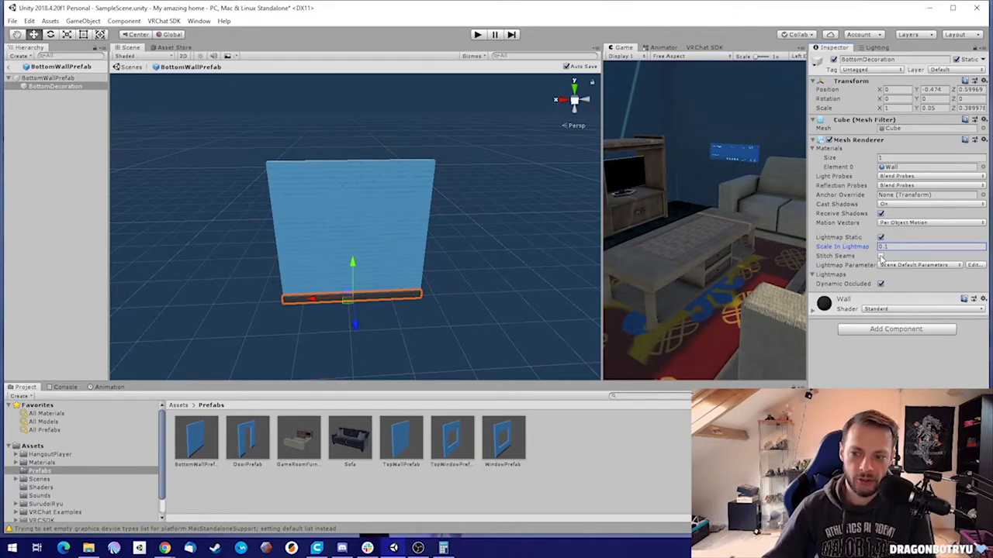
left_click(901, 184)
left_click(892, 216)
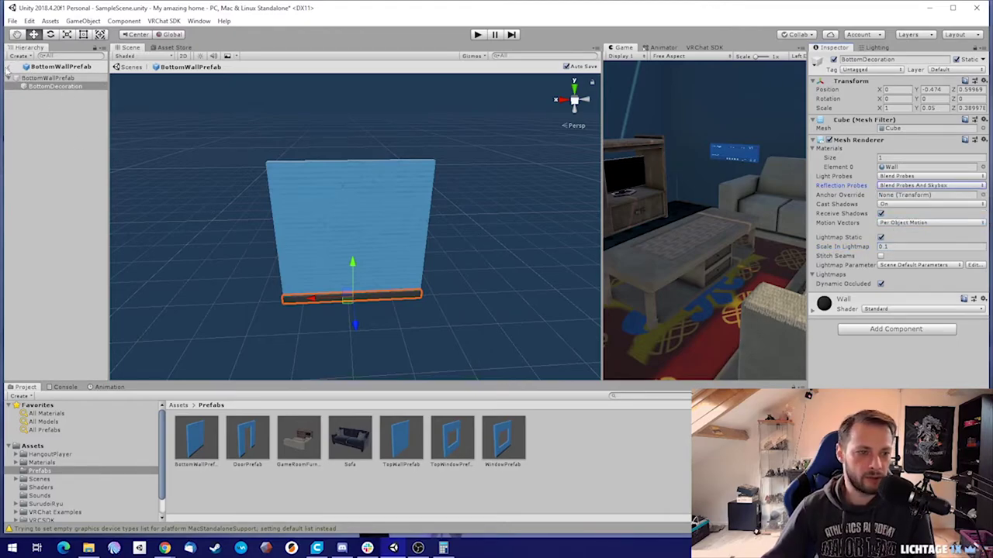
left_click(9, 67)
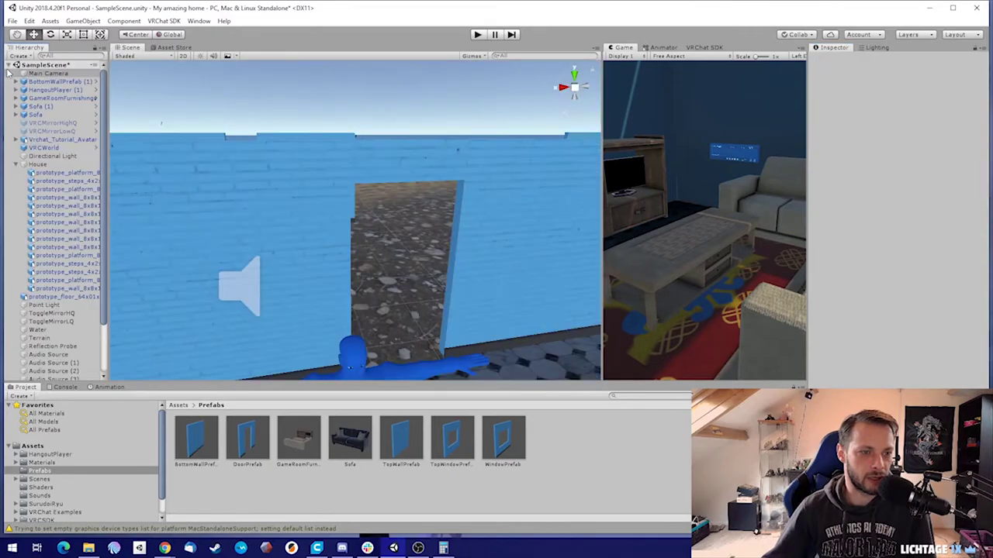
- Check the renderer, lightmap and collider settings of both placed BottomWallPrefab instances and their BottomDecoration children
right_click_drag(396, 104, 504, 96)
left_click(394, 145)
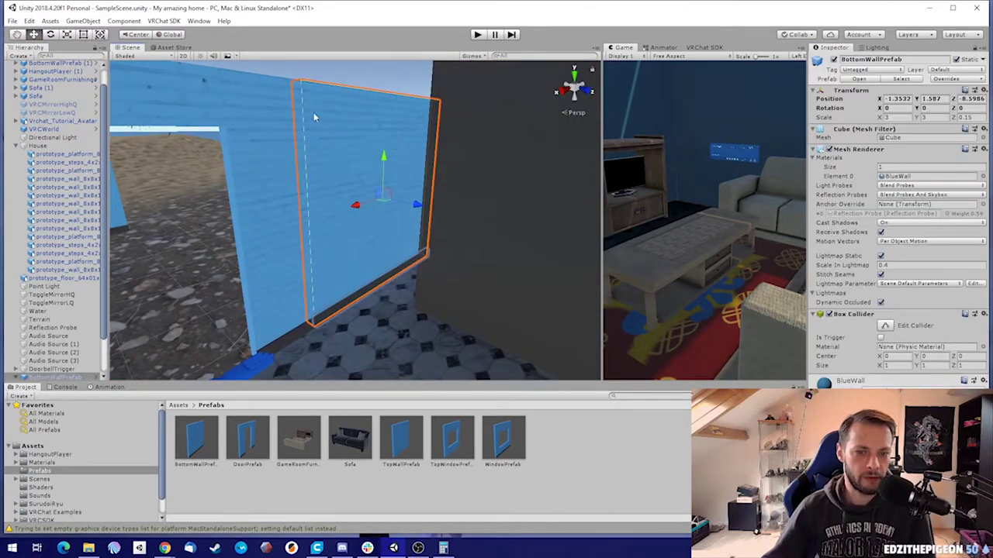
right_click_drag(365, 146, 299, 148)
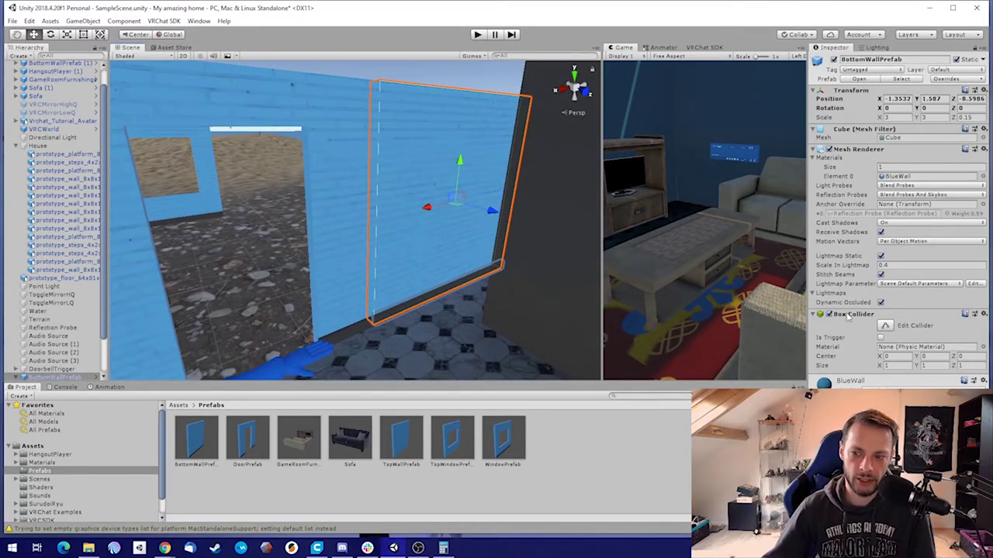
left_click(894, 264)
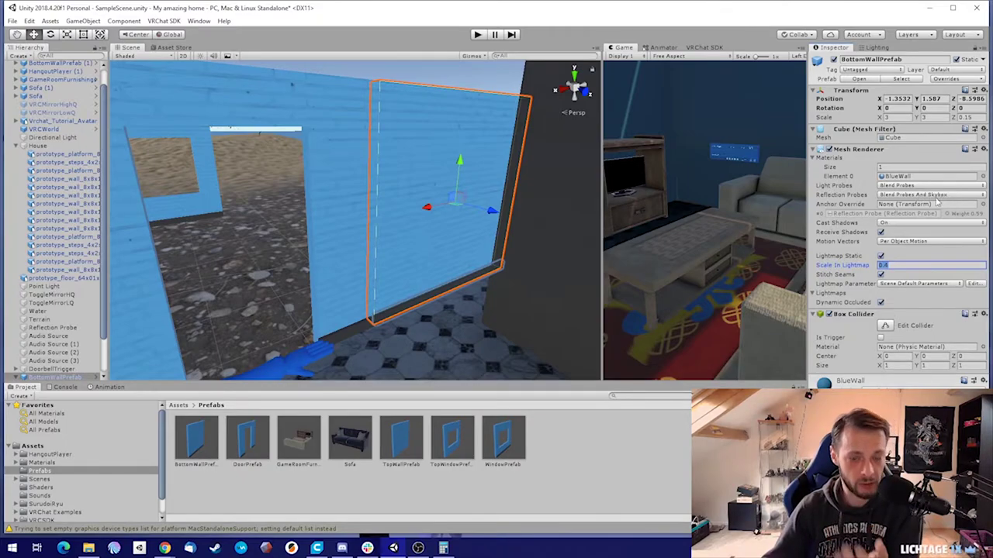
scroll(101, 360, "down", 2)
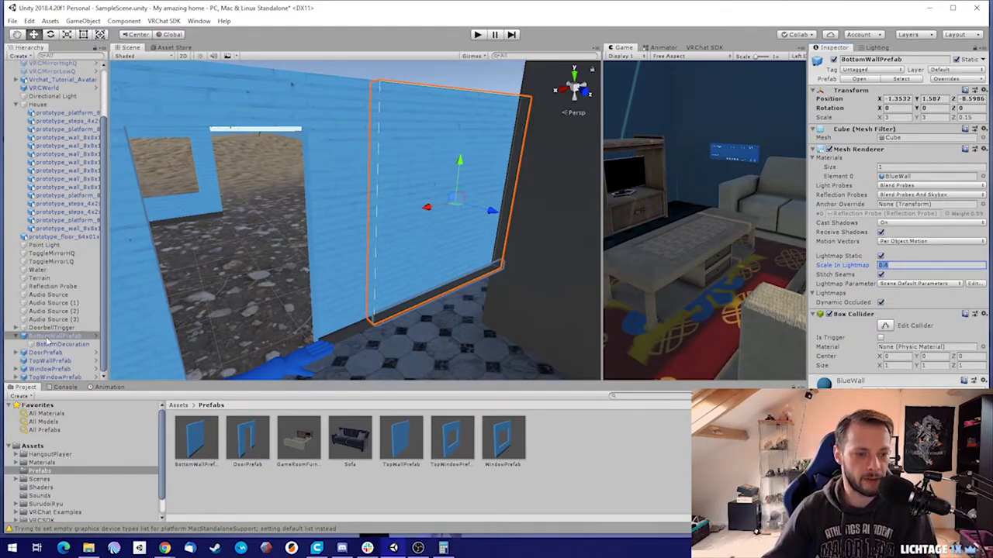
left_click(23, 335)
left_click(58, 343)
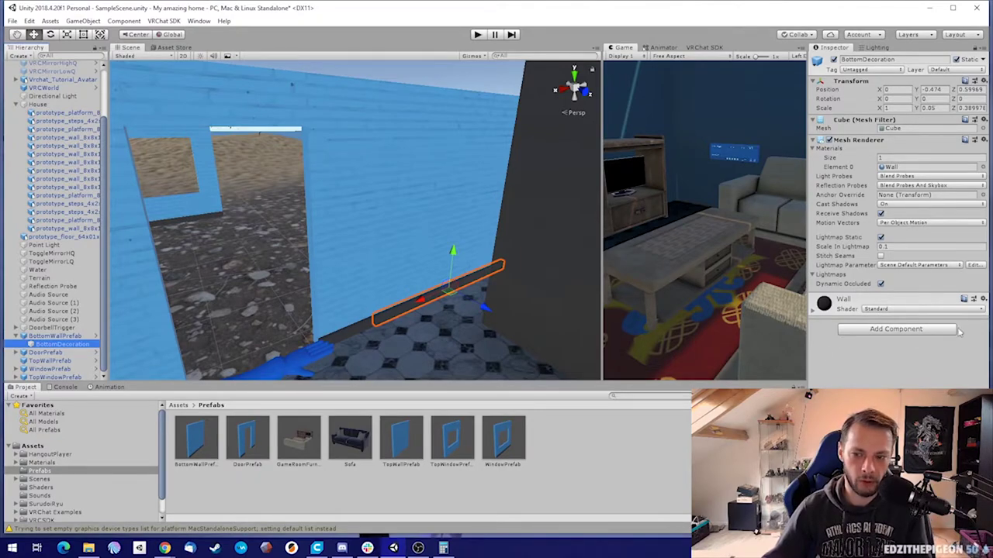
right_click_drag(387, 212, 180, 210)
left_click(288, 134)
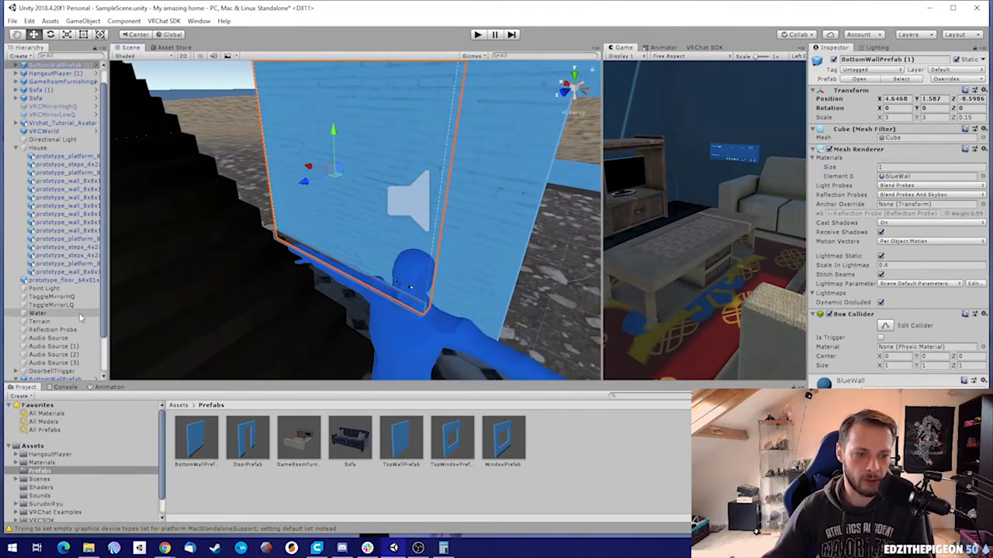
left_click(24, 66)
left_click(62, 73)
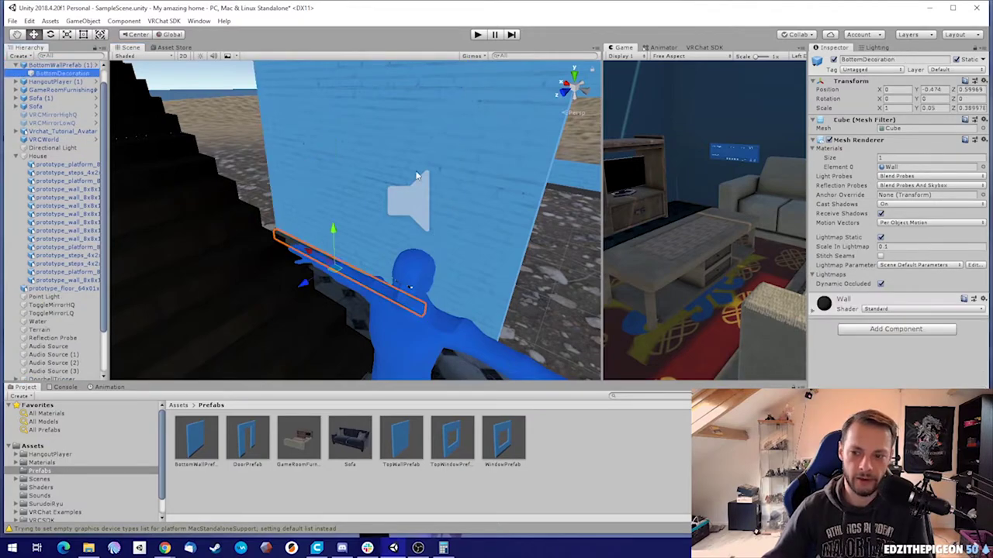
left_click(61, 66)
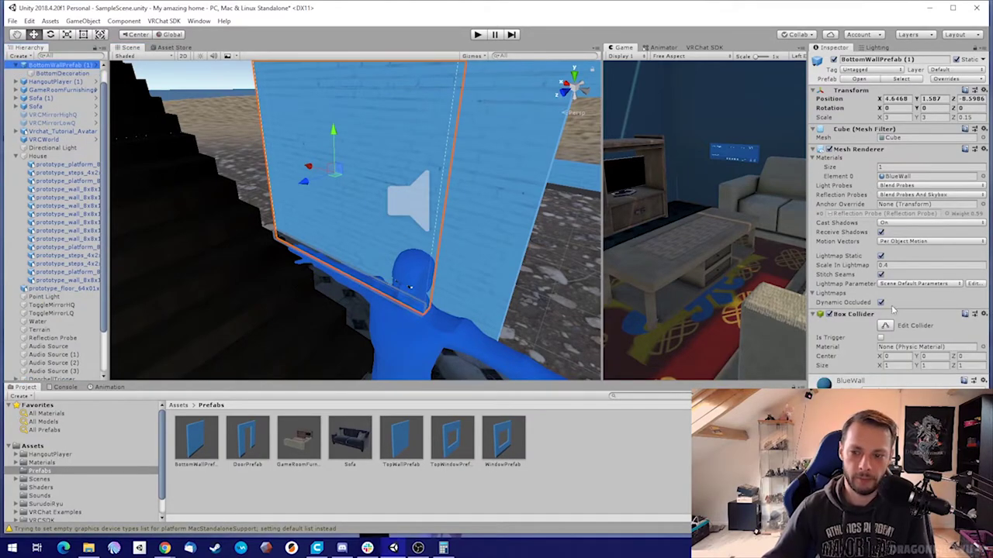
right_click_drag(240, 159, 345, 159)
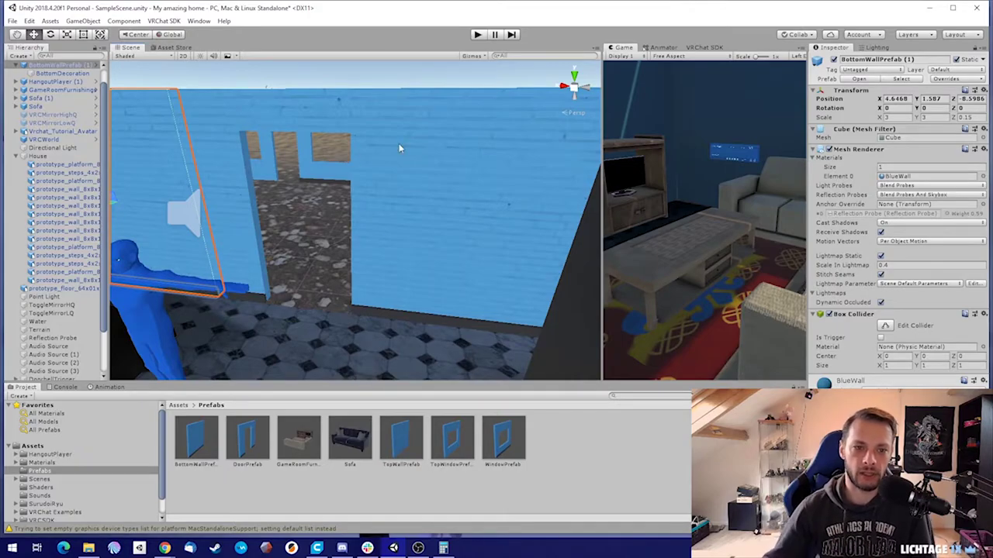
- Duplicate BottomWallPrefab (1) and vertex-snap the copy's bottom corner to its free end, at X 7.6468, Y 1.587, Z -8.5986
left_click(413, 154)
right_click_drag(413, 154, 340, 172)
left_click(342, 171)
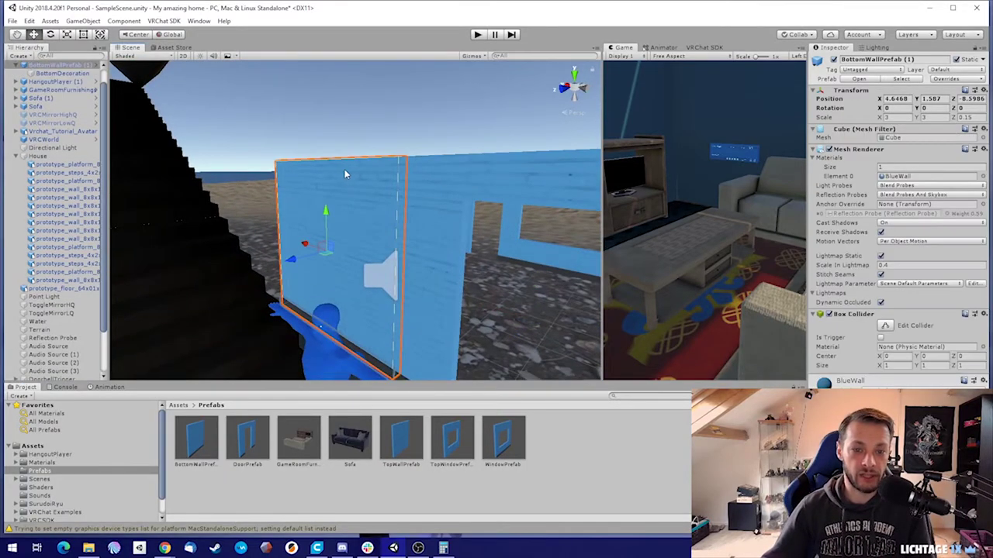
left_click_drag(345, 173, 881, 264, "alt")
key("f")
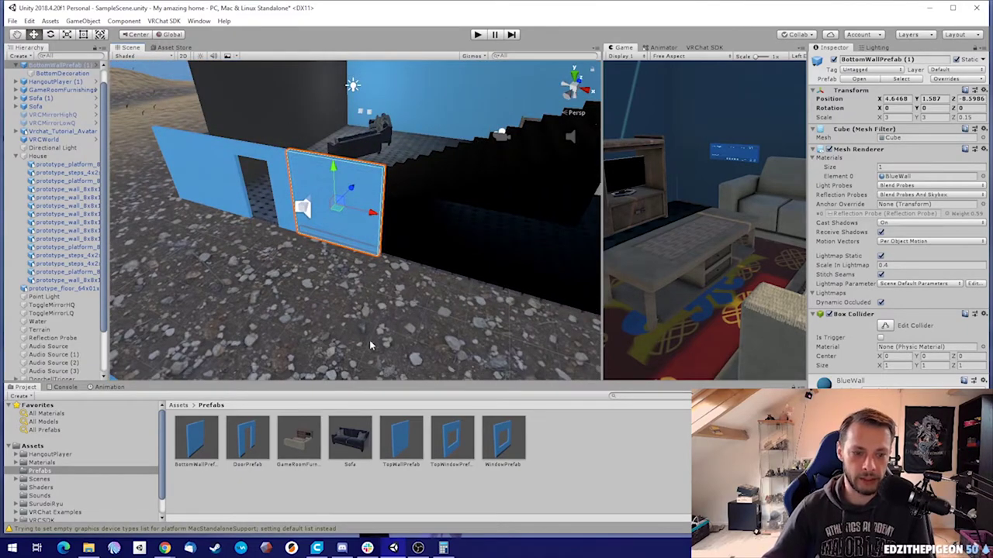
key("ctrl+d")
left_click_drag(373, 212, 513, 245)
key("w")
right_click_drag(372, 247, 349, 281)
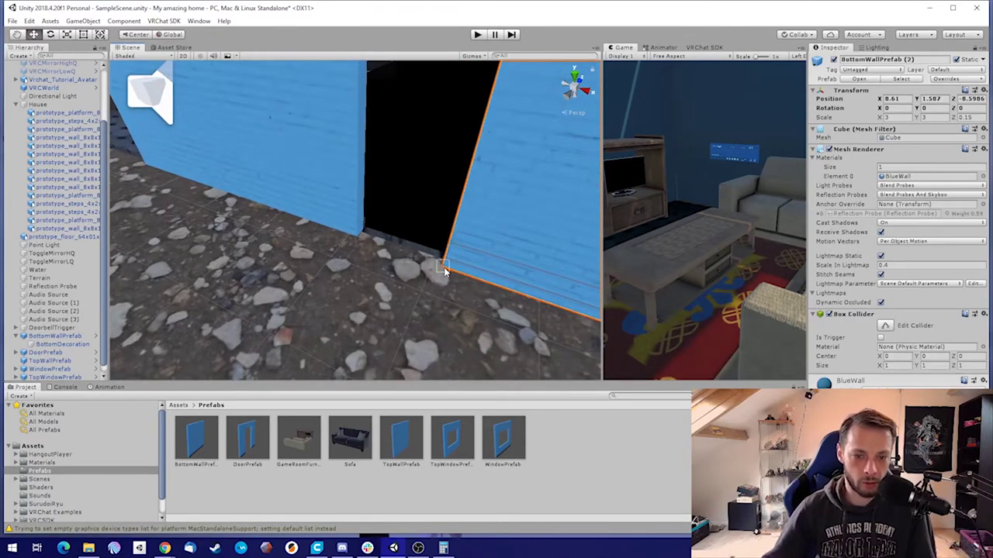
left_click_drag(443, 267, 362, 249)
right_click_drag(361, 248, 339, 234)
- Duplicate the wall at the row's end and snap the copy beside it at X 10.647, Y 1.587, Z -8.5986
key("ctrl+d")
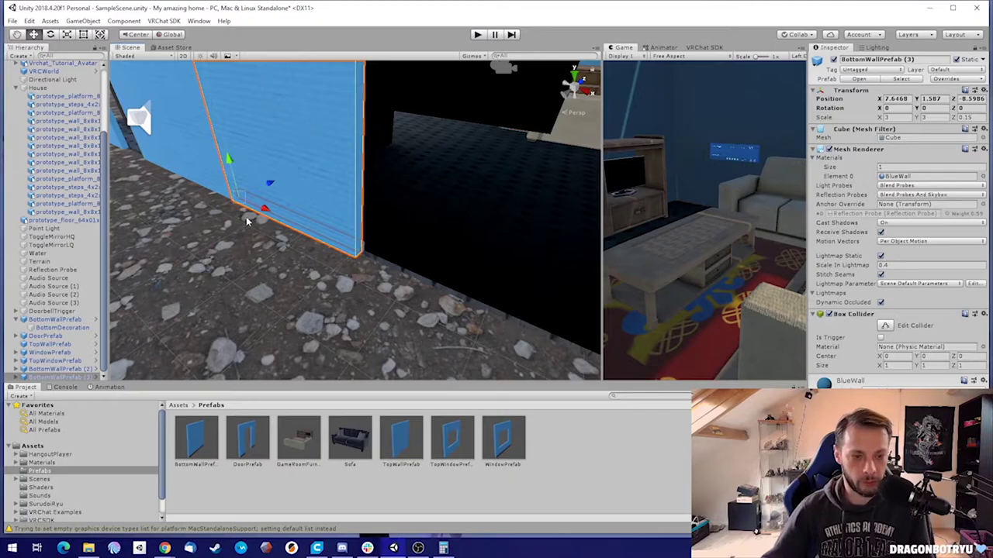
left_click_drag(232, 203, 381, 263)
right_click_drag(360, 262, 287, 255)
- Duplicate the end wall once more and vertex-snap the copy's bottom corner to the free end of the blue bottom row
key("ctrl+d")
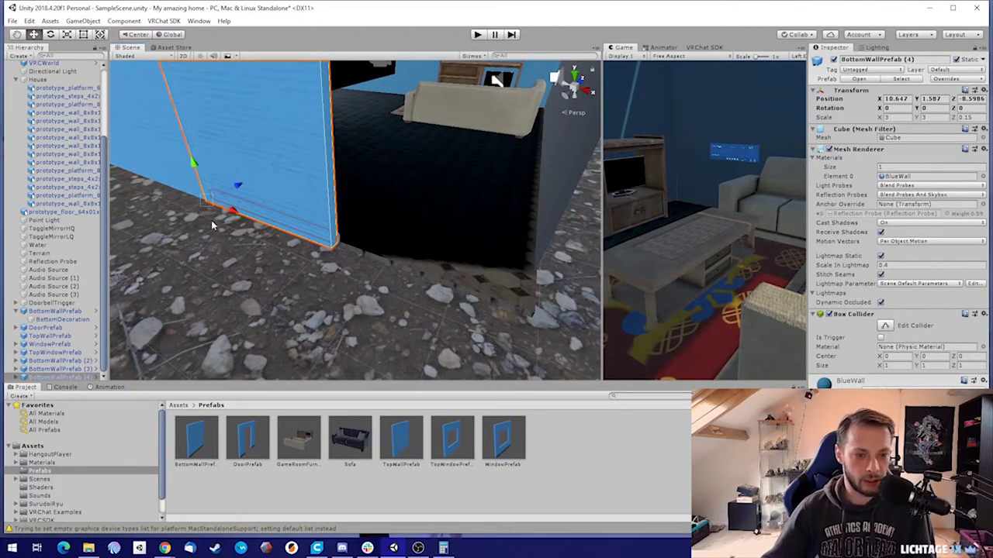
left_click_drag(205, 211, 359, 249)
key("ctrl+z")
key("v")
key("ctrl+z")
key("v")
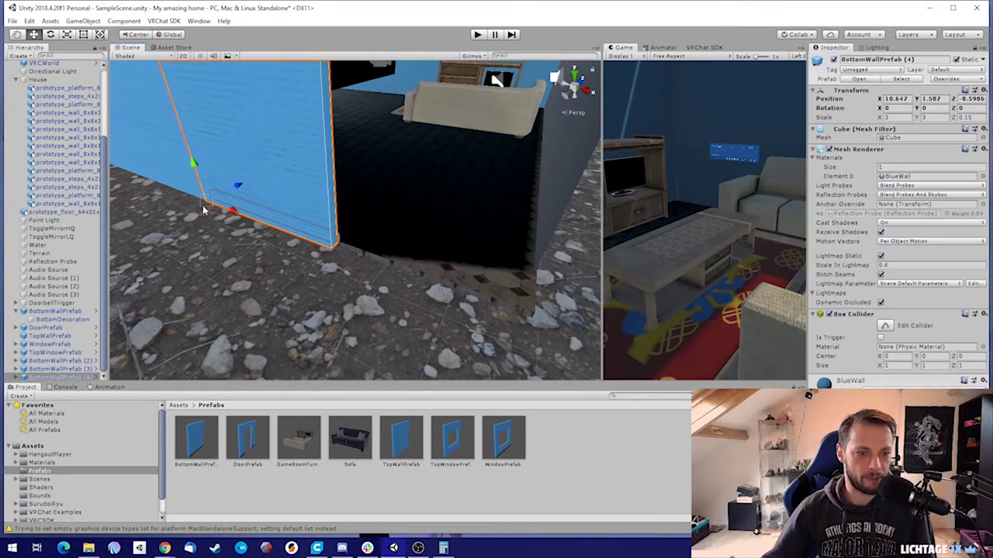
left_click_drag(206, 204, 111, 254)
key("w")
- Move TopWallPrefab to the house and snap its bottom corner onto BottomWallPrefab's top corner, at X -1.3532, Y 4.587, Z -8.5986
right_click_drag(110, 254, 745, 236)
left_click_drag(743, 235, 844, 292, "alt")
right_click_drag(844, 292, 17, 290)
left_click_drag(17, 289, 276, 217, "alt")
left_click(406, 199)
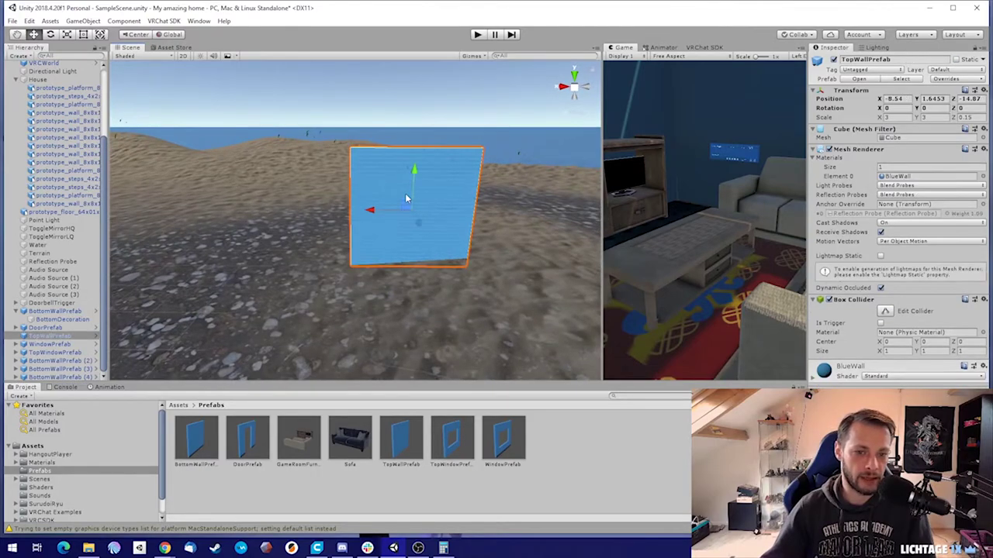
left_click_drag(405, 208, 121, 287)
right_click_drag(372, 248, 403, 297)
left_click_drag(403, 295, 445, 287, "alt")
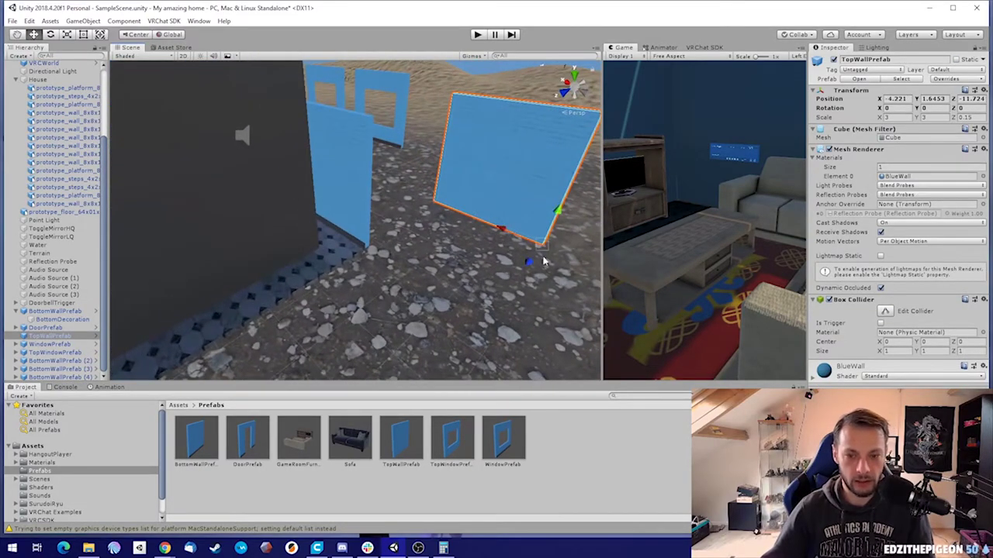
left_click_drag(542, 262, 370, 116)
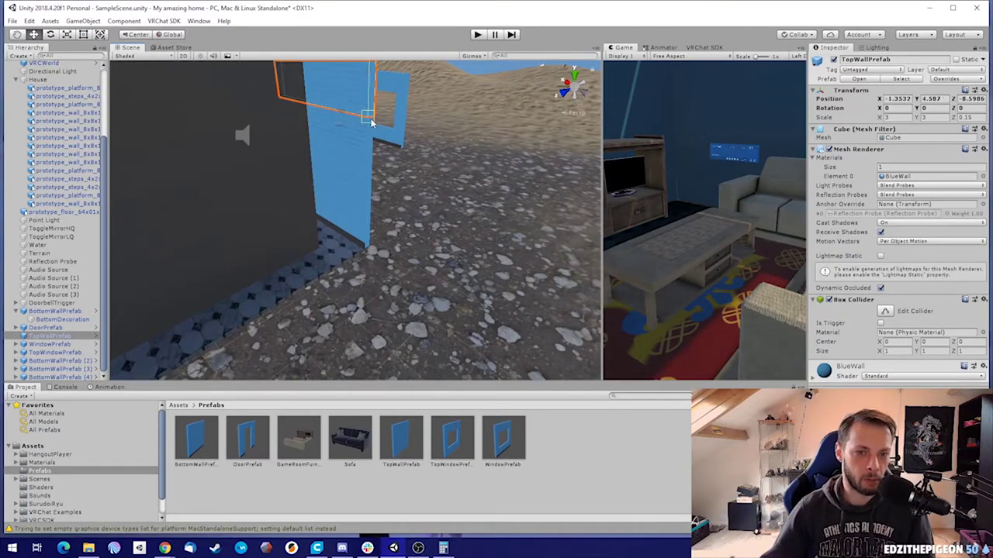
- Duplicate TopWallPrefab and place the copy above the door piece at X 1.6468, Y 4.587, Z -8.5986
right_click_drag(413, 224, 48, 88)
left_click_drag(502, 304, 353, 233, "alt")
key("ctrl+d")
right_click_drag(423, 185, 373, 193)
key("s")
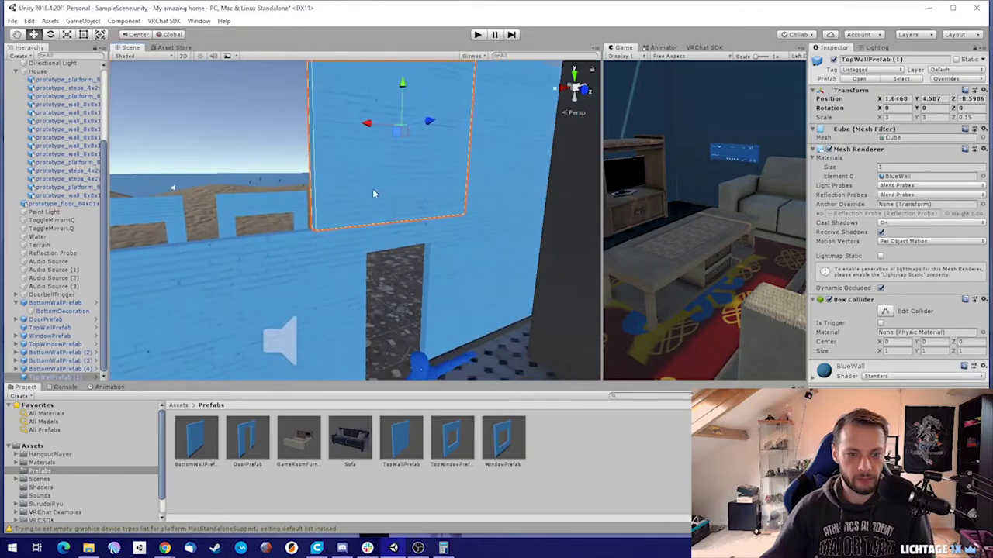
- Duplicate the upper wall above the door twice, snapping the copies along the top row up to X 7.6468, Y 4.587, Z -8.5986
key("ctrl+d")
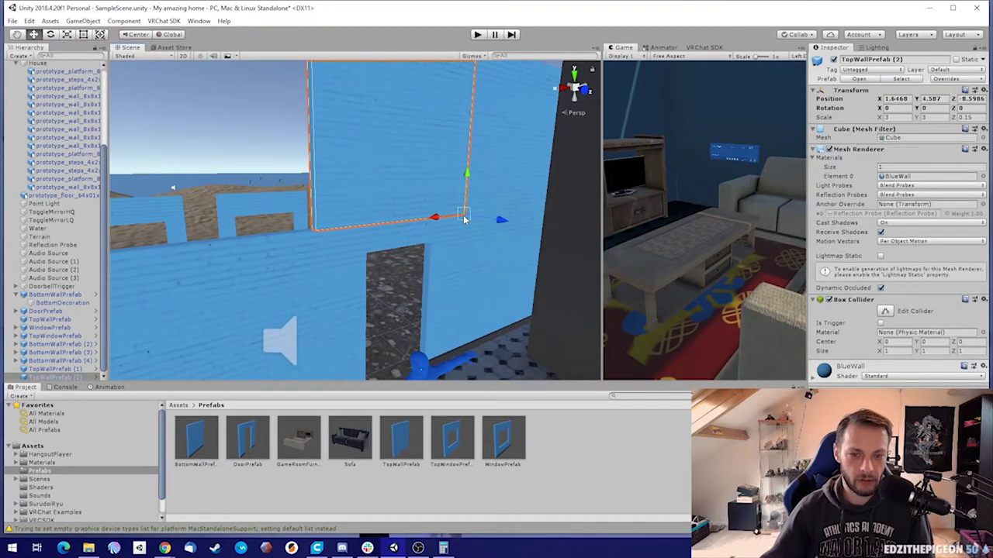
left_click_drag(462, 219, 261, 232)
key("ctrl+d")
left_click_drag(387, 217, 256, 188, "alt")
right_click_drag(255, 188, 659, 224)
- Duplicate the last top wall and snap the copy beside it at X 10.647, Y 4.587, Z -8.5986
key("ctrl+d")
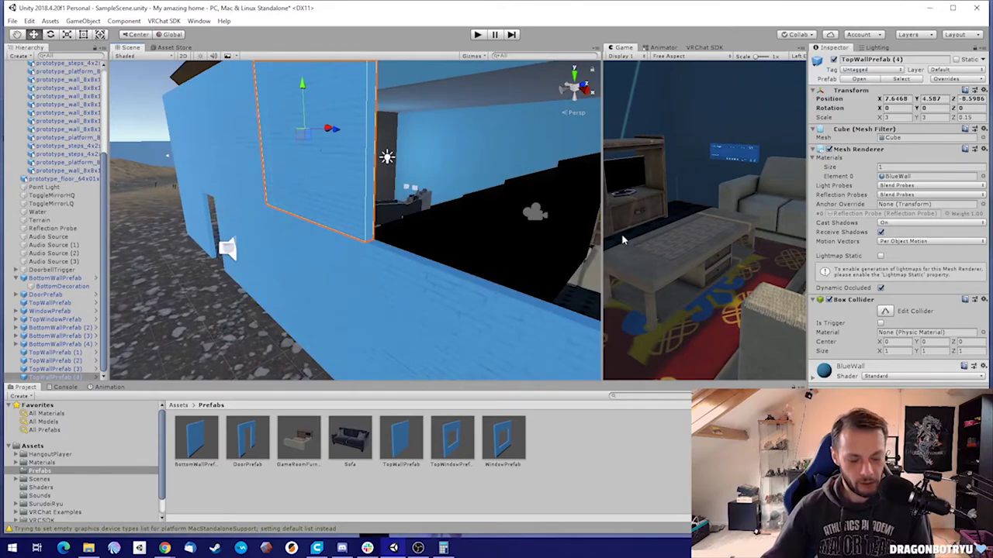
left_click_drag(258, 209, 359, 210)
key("ctrl+z")
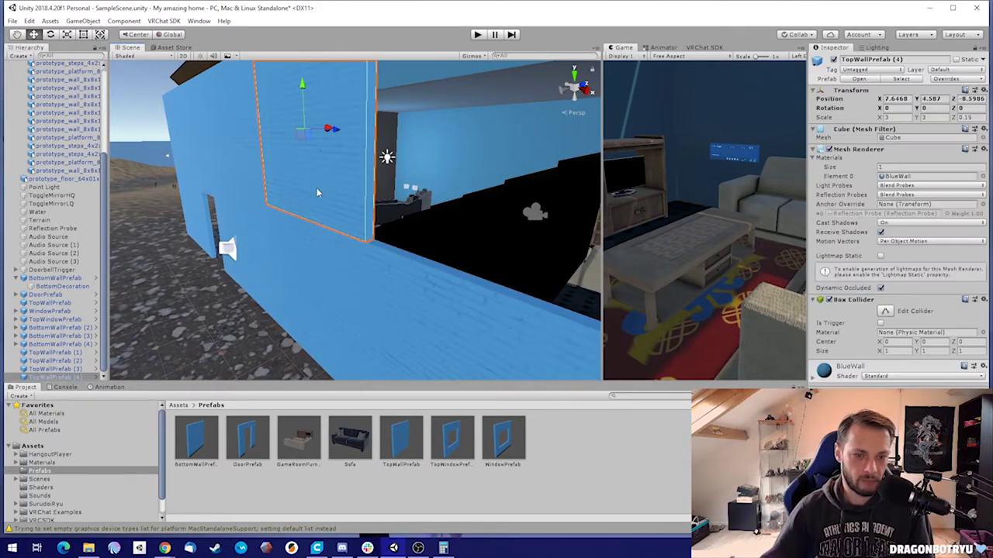
left_click_drag(271, 206, 359, 218)
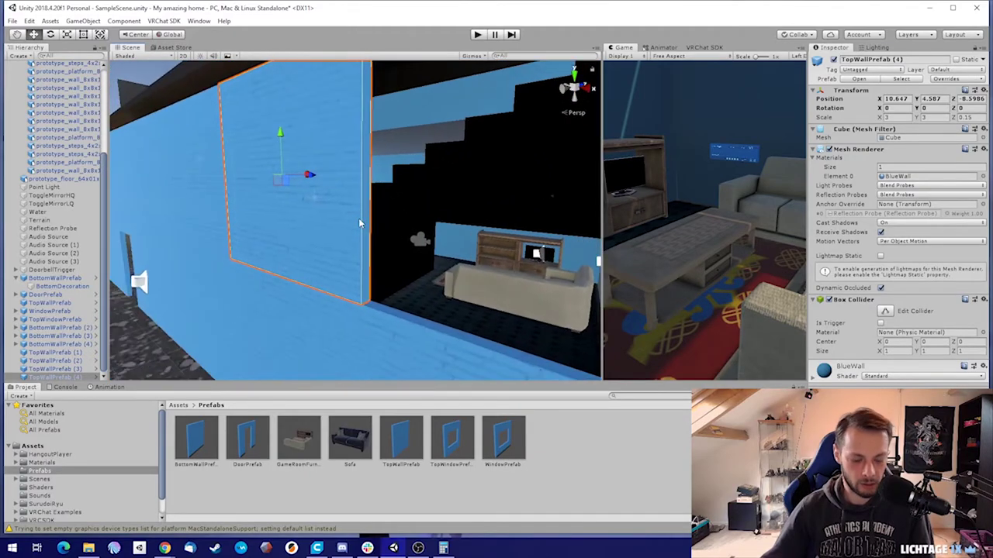
- Duplicate the end top wall once more and vertex-snap the copy's bottom corner to the free end of the upper row
key("ctrl+d")
key("v")
left_click_drag(241, 262, 987, 282)
- Delete BottomWallPrefab (3), the second-to-last wall in the bottom row, to open a gap for a window
right_click_drag(987, 283, 917, 346)
left_click_drag(917, 349, 442, 259, "alt")
right_click_drag(443, 260, 442, 231)
left_click(447, 242)
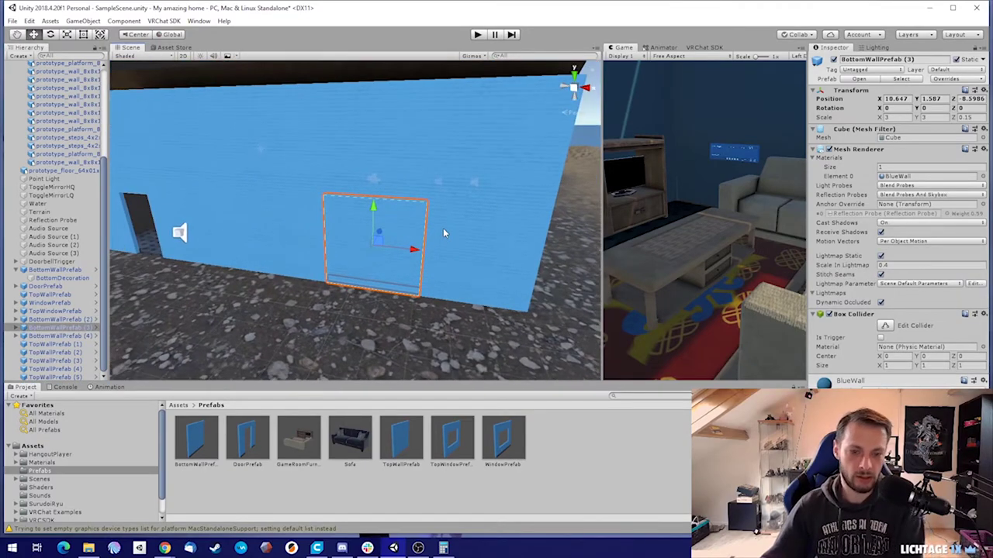
key("Delete")
- Move WindowPrefab to the house and vertex-snap its bottom corner into the gap in the bottom wall row
left_click_drag(443, 228, 249, 210, "alt")
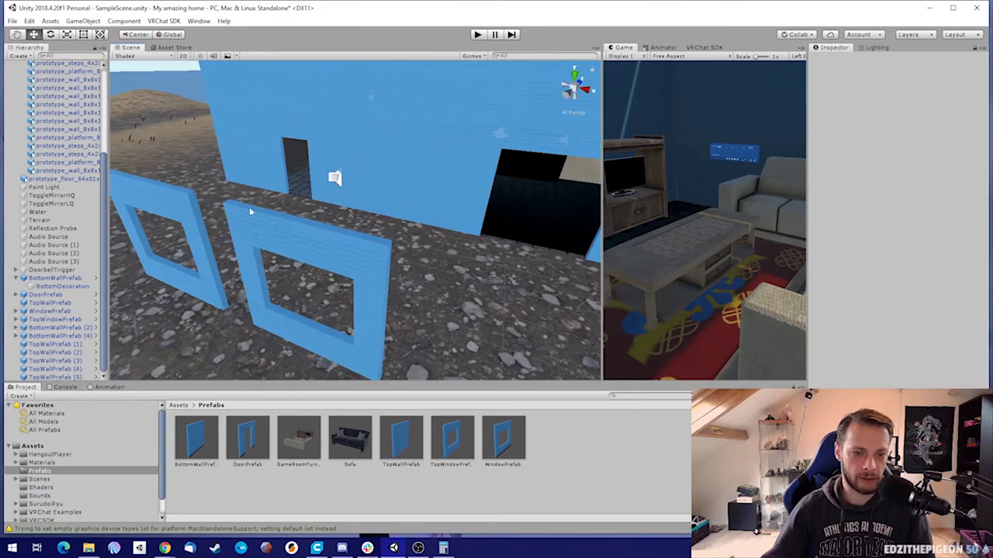
left_click(167, 207)
left_click_drag(168, 207, 174, 208, "alt")
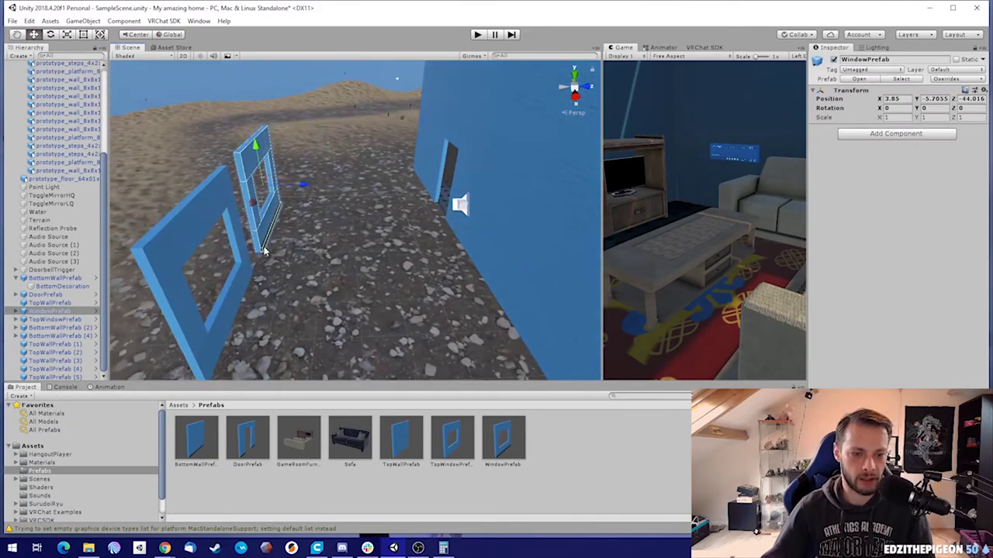
left_click_drag(263, 251, 543, 390, "alt")
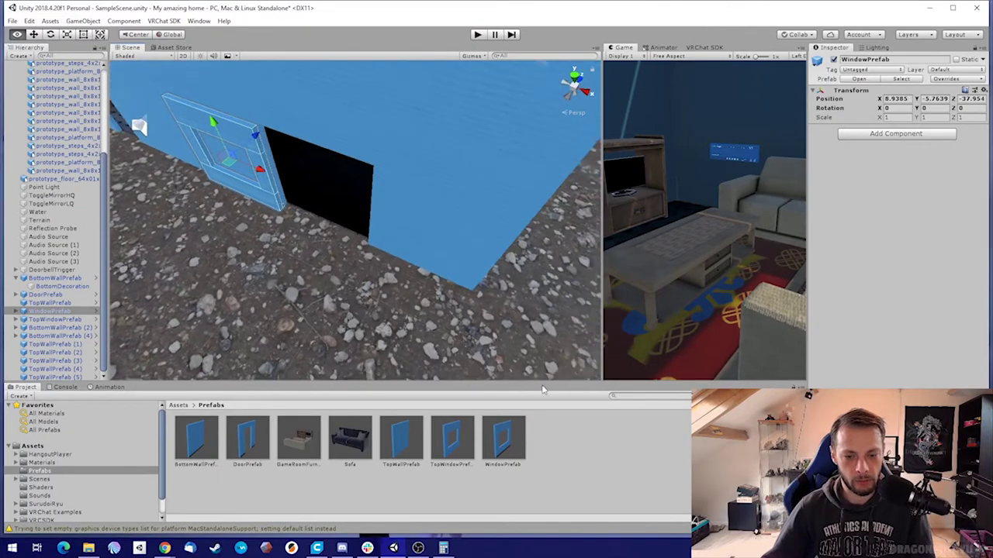
right_click_drag(543, 390, 487, 317)
key("v")
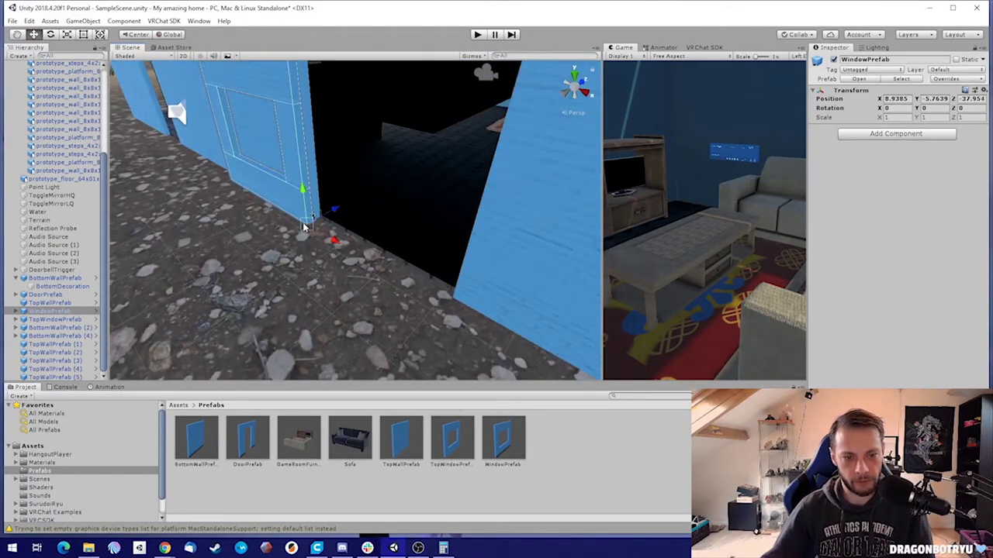
left_click_drag(303, 225, 280, 239)
left_click(280, 211)
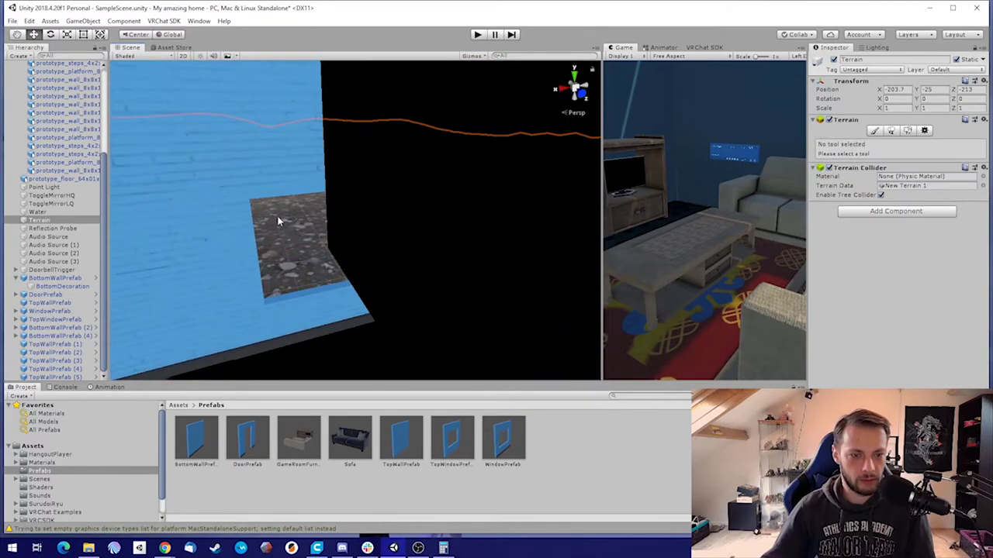
right_click_drag(280, 217, 62, 187)
left_click_drag(62, 187, 323, 156, "alt")
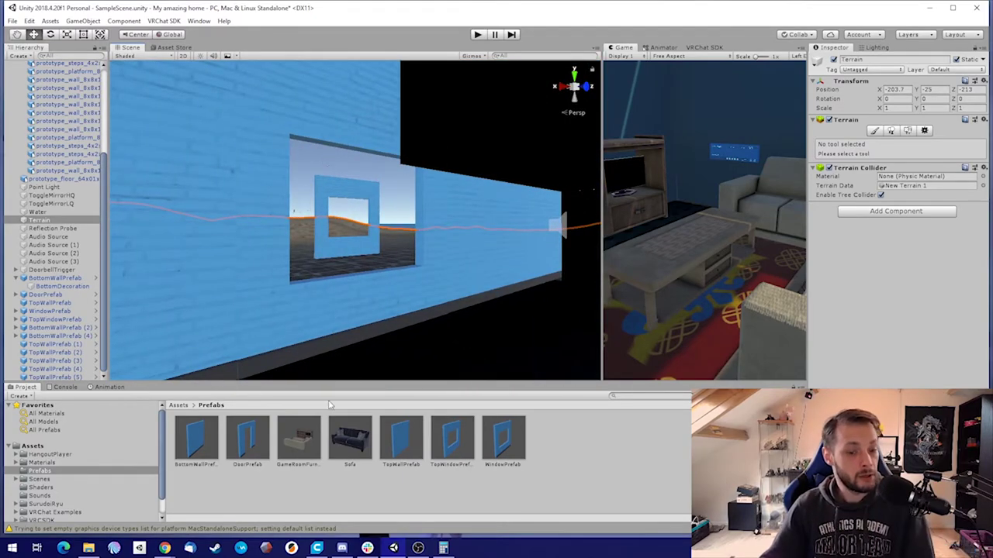
- Open DoorPrefab for editing and mark it as static together with all its child objects
left_click(248, 439)
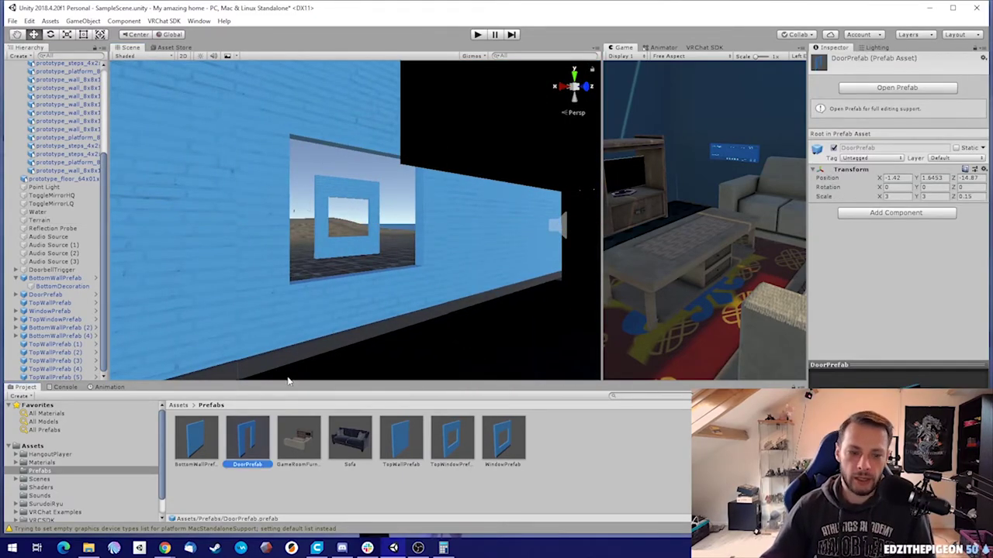
left_click(900, 90)
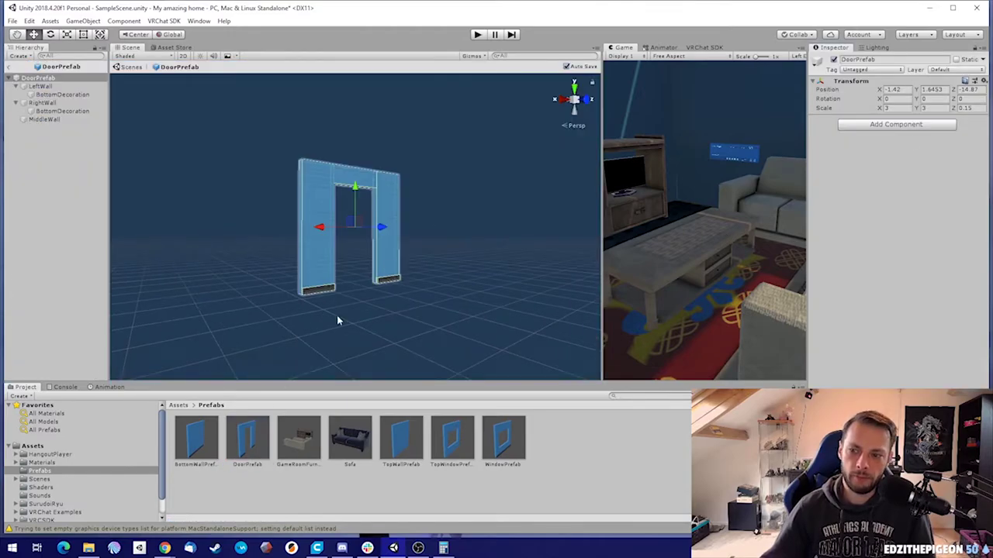
left_click(59, 87)
left_click(44, 118, "shift")
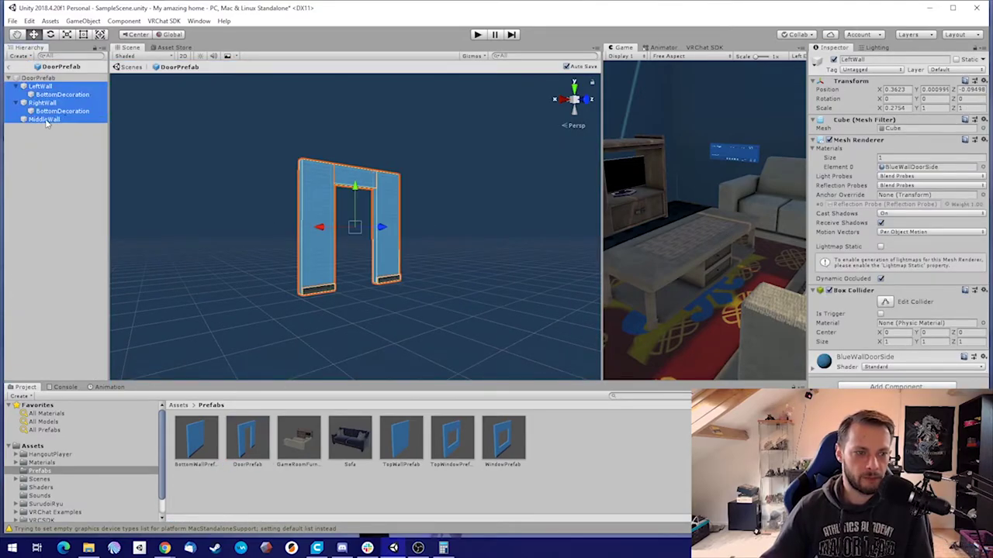
left_click(38, 78)
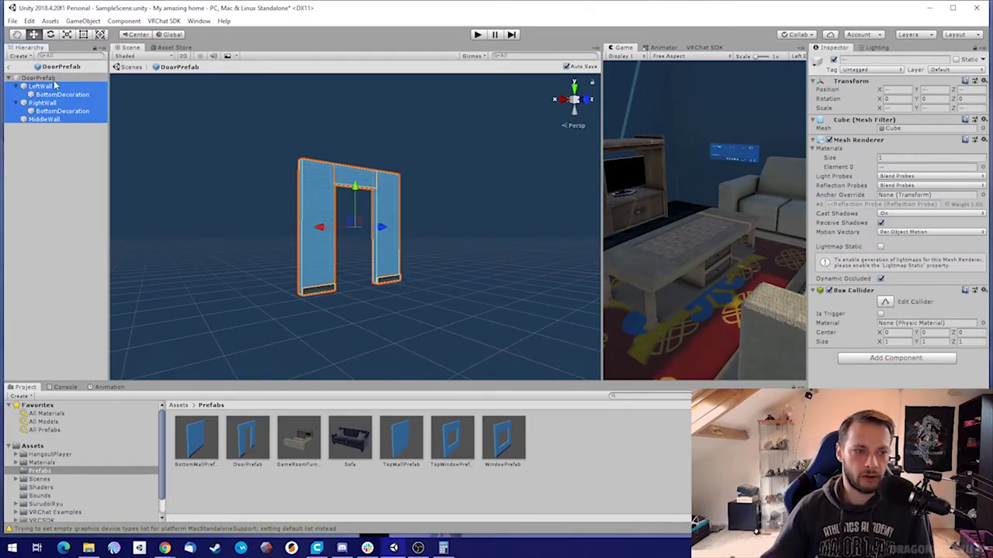
left_click(958, 60)
left_click(469, 294)
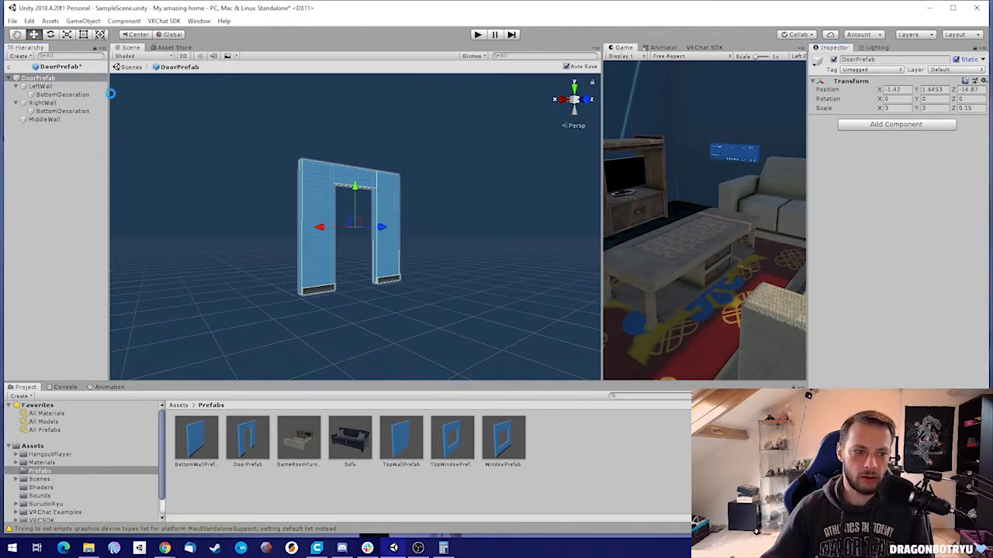
- Set Reflection Probes to Blend Probes And Skybox for LeftWall, RightWall and MiddleWall
left_click(39, 86)
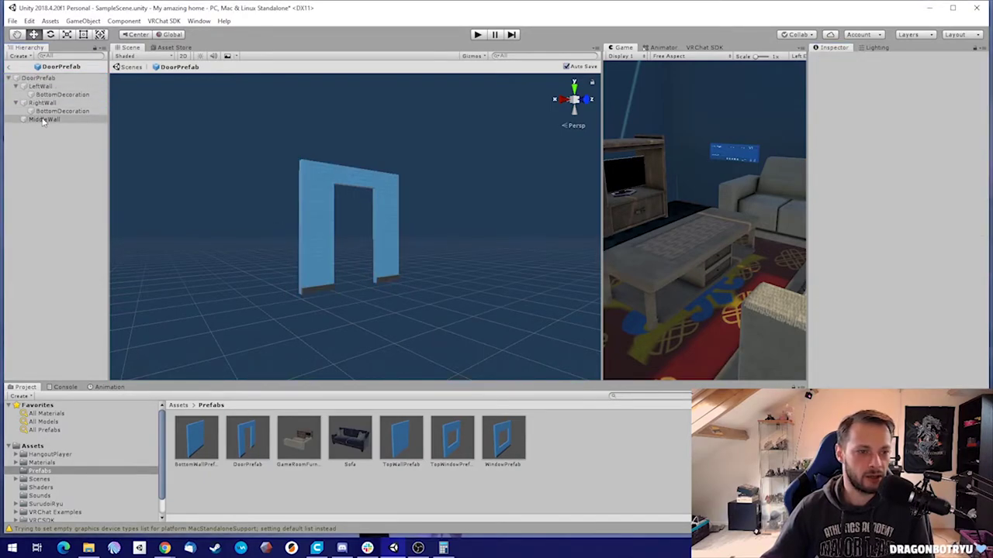
left_click(45, 123, "shift")
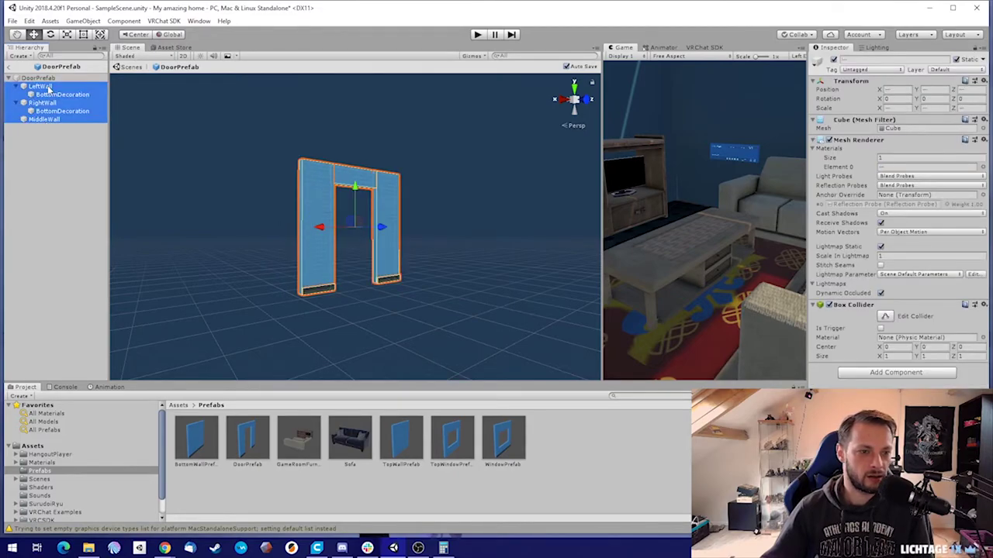
left_click(49, 88)
left_click(45, 103, "ctrl")
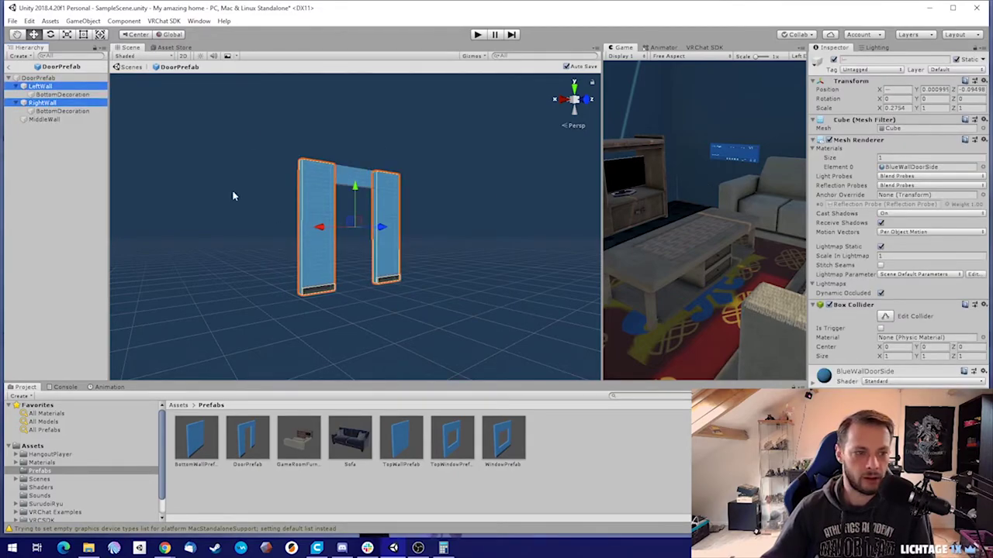
left_click(44, 120, "ctrl")
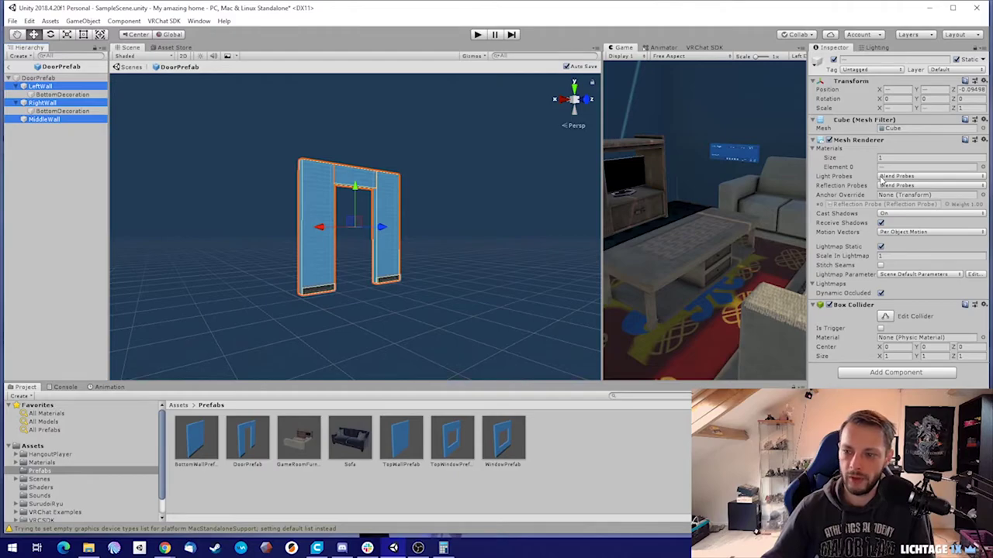
left_click(892, 187)
left_click(917, 221)
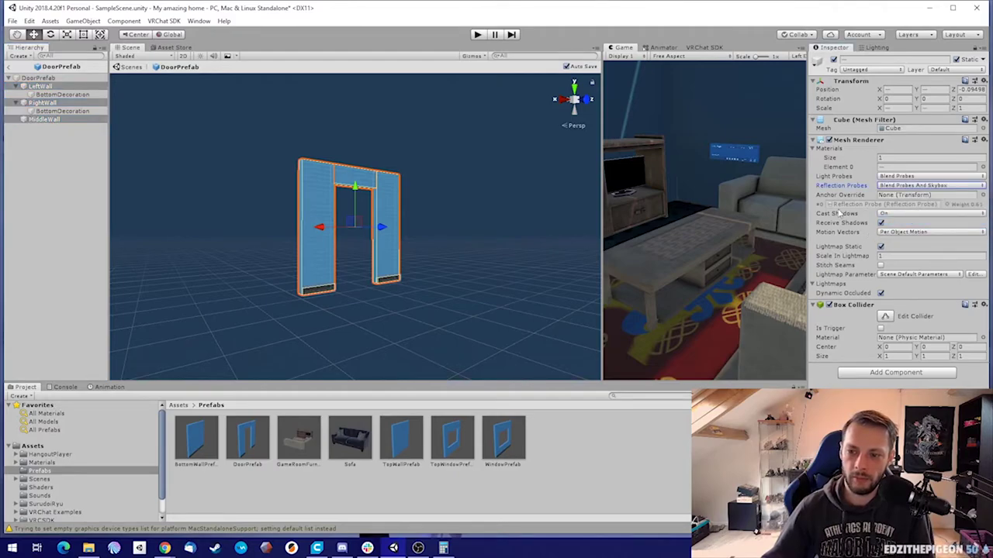
- Set the three door walls' Scale In Lightmap to 0.4 and enable Stitch Seams
left_click(884, 255)
type("0.4")
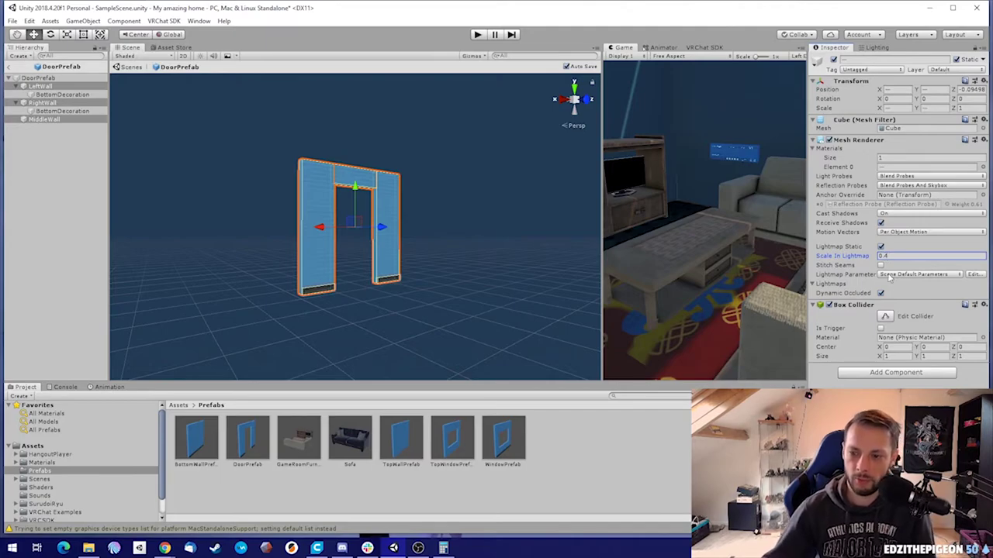
left_click(882, 265)
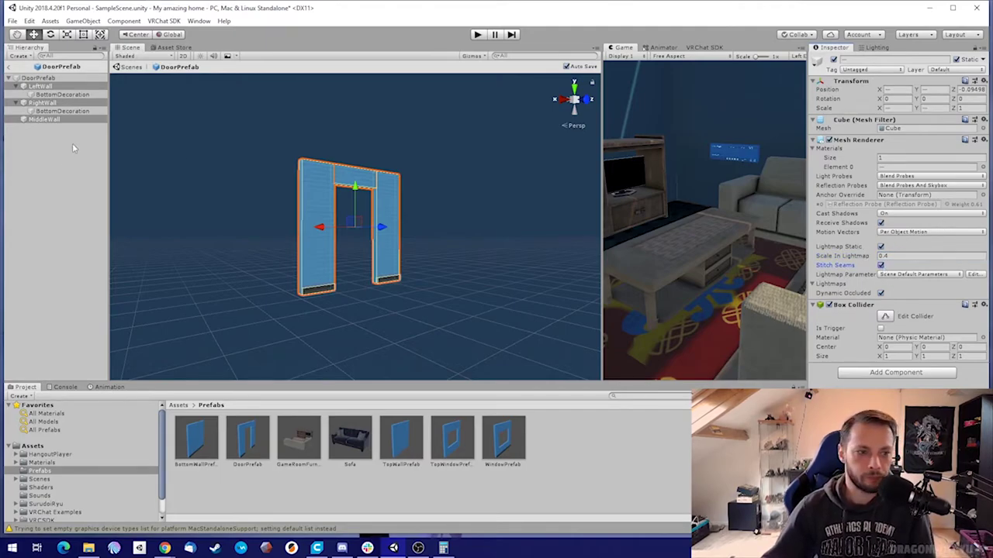
- Remove the Box Collider component from both BottomDecoration objects of the door
left_click(62, 93)
left_click(62, 111, "ctrl")
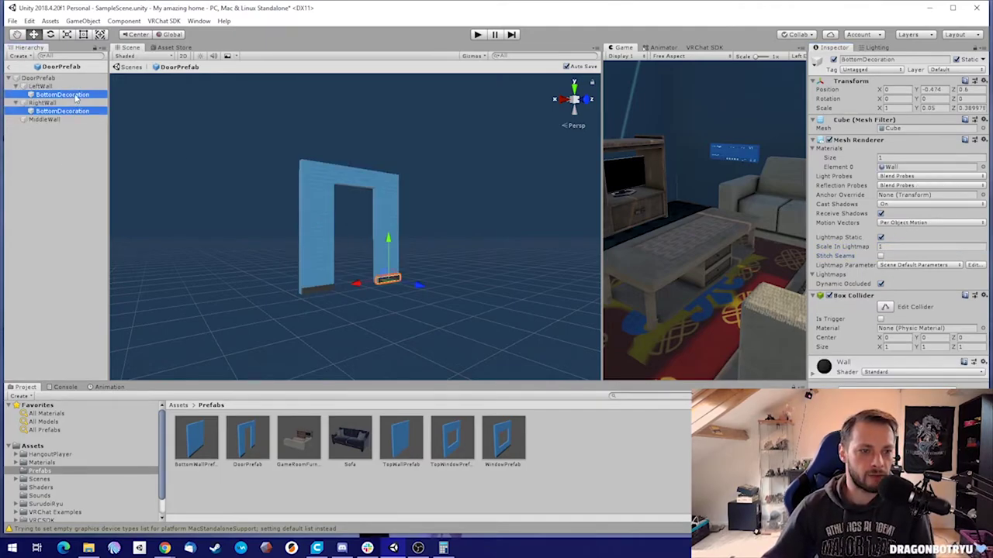
left_click(982, 295)
left_click(899, 342)
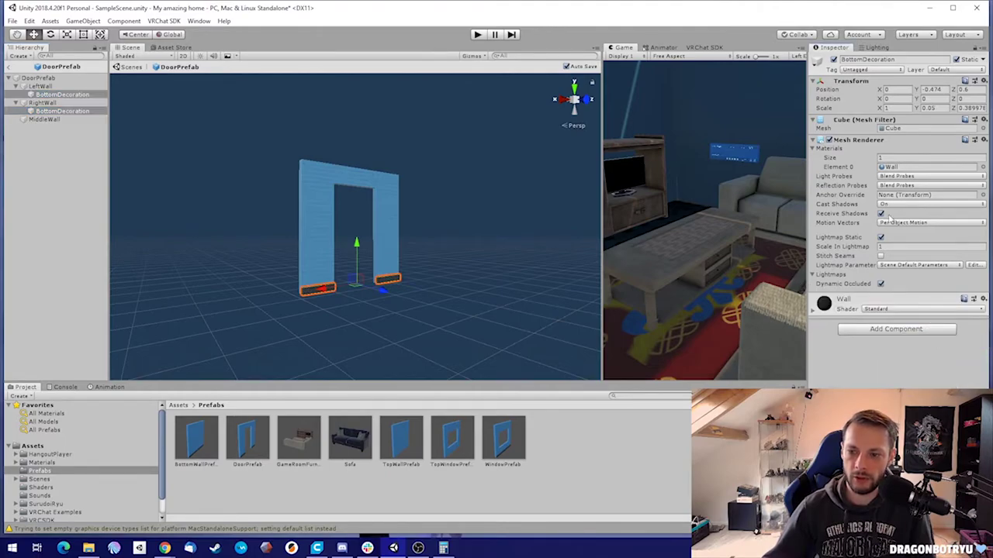
- Set both BottomDecoration objects' Scale In Lightmap to 0.1 and Reflection Probes to Blend Probes And Skybox, and return to the scene
key("BackSpace")
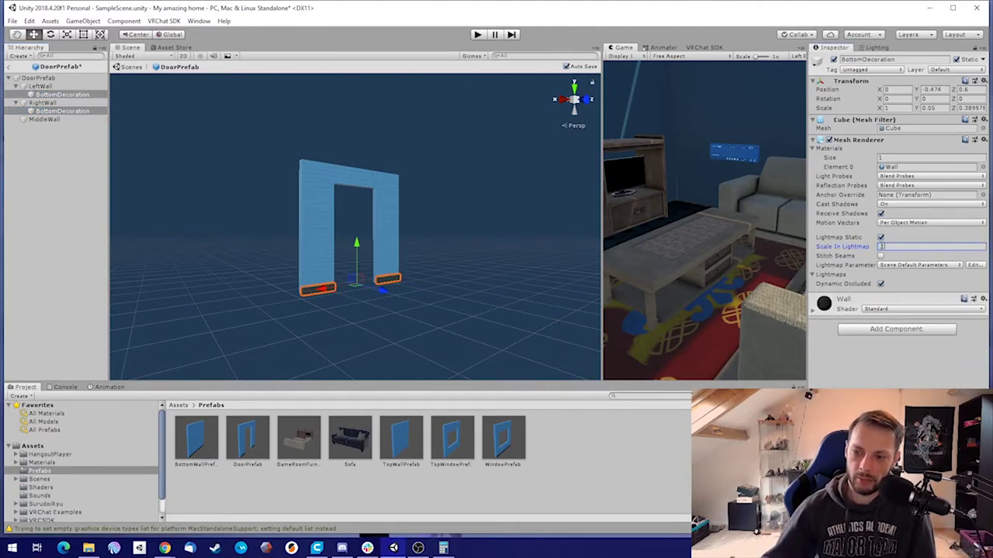
type(".1")
left_click(897, 187)
left_click(919, 218)
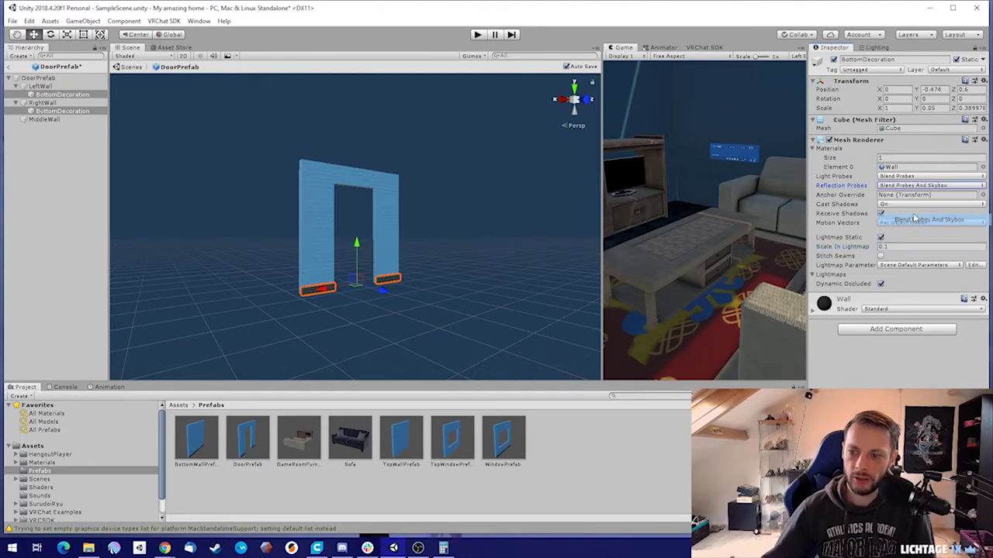
left_click(11, 68)
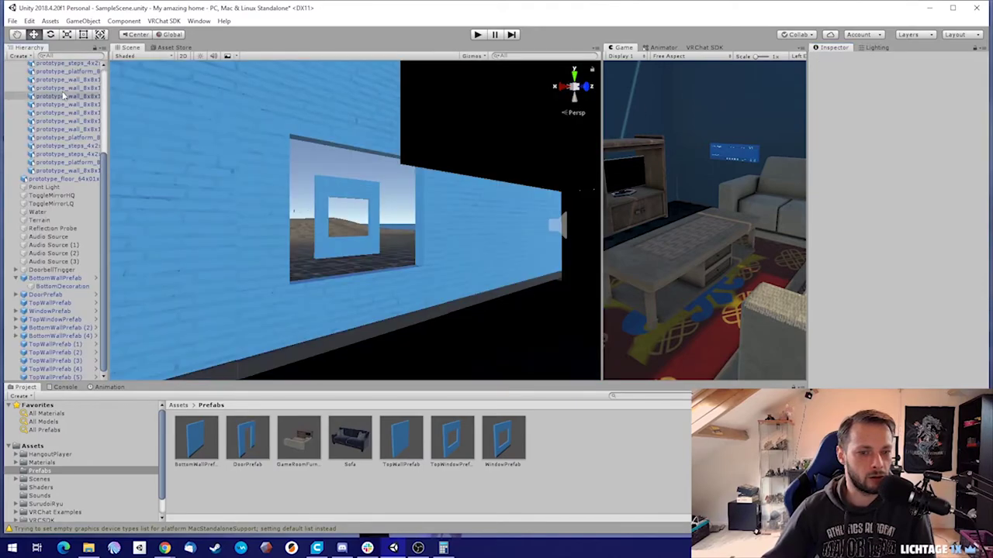
- Edit TopWallPrefab to use Blend Probes And Skybox reflections, Lightmap Static and Scale In Lightmap 0.4, and return to the scene
left_click(411, 439)
left_click(900, 87)
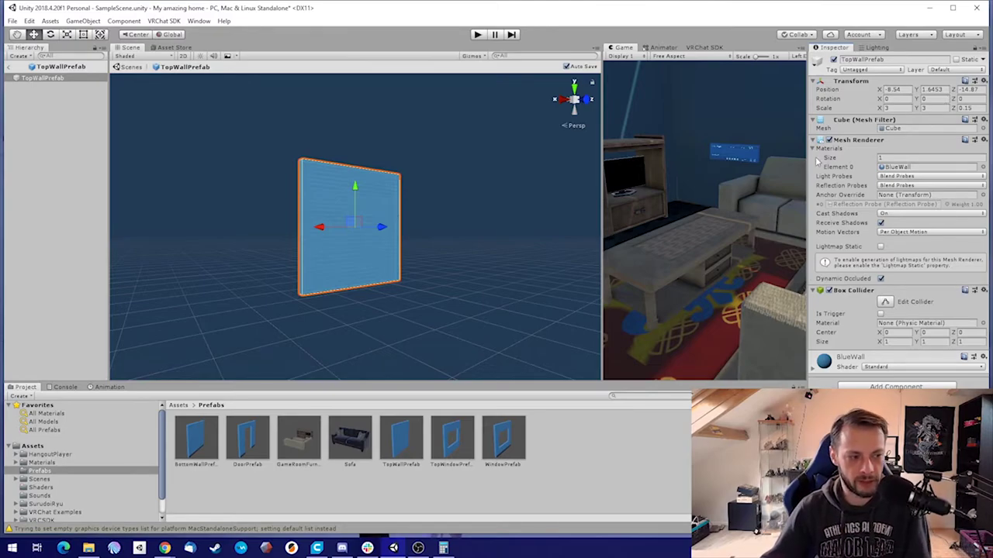
left_click(906, 185)
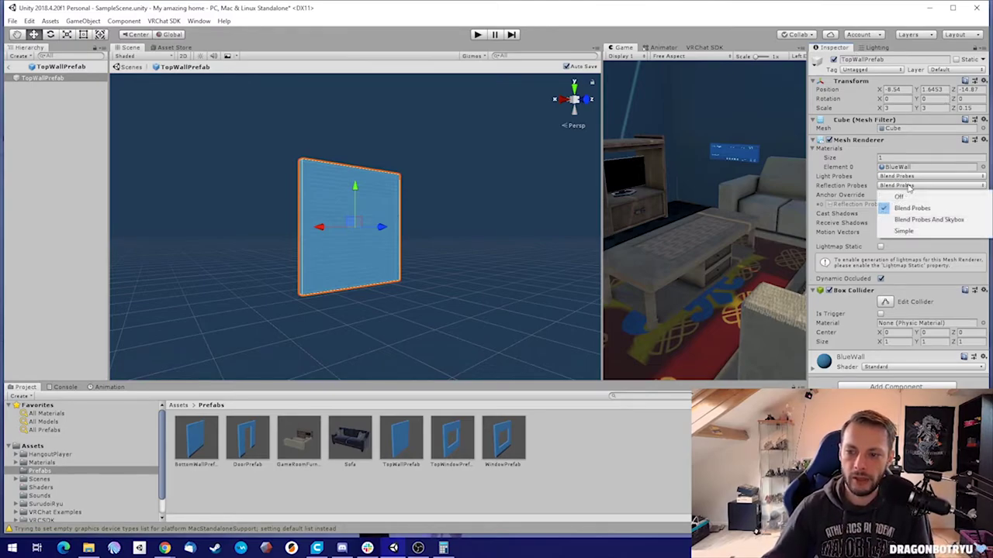
left_click(889, 221)
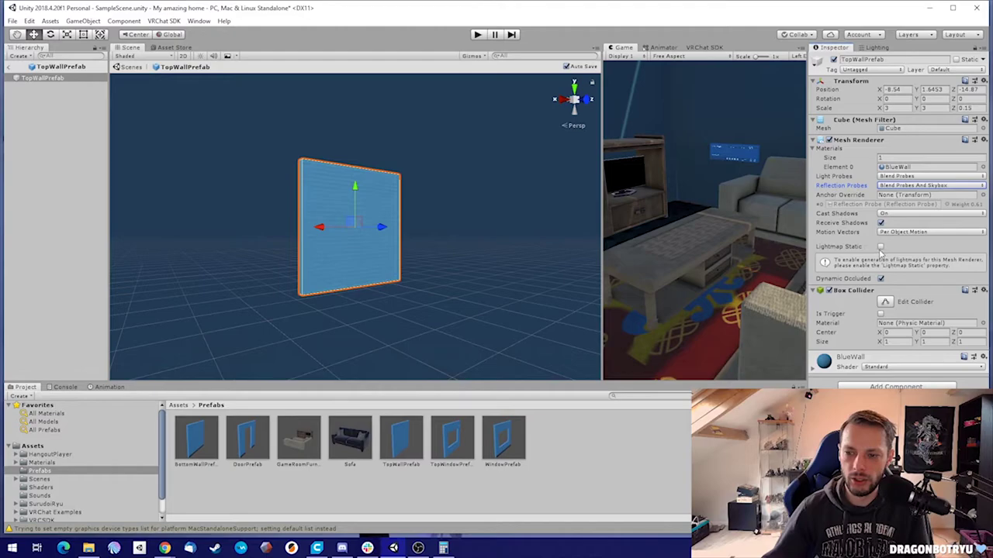
left_click(880, 246)
left_click(889, 256)
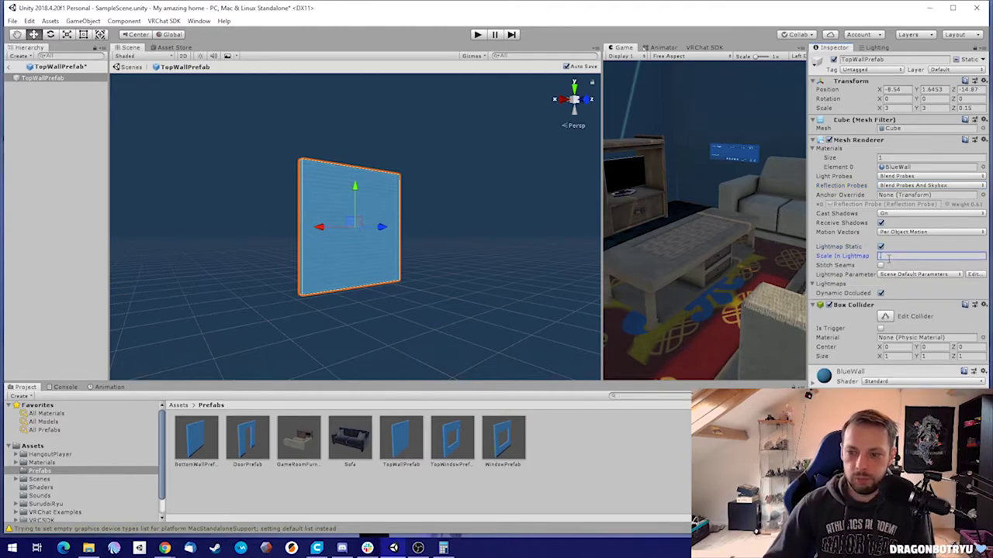
type("4")
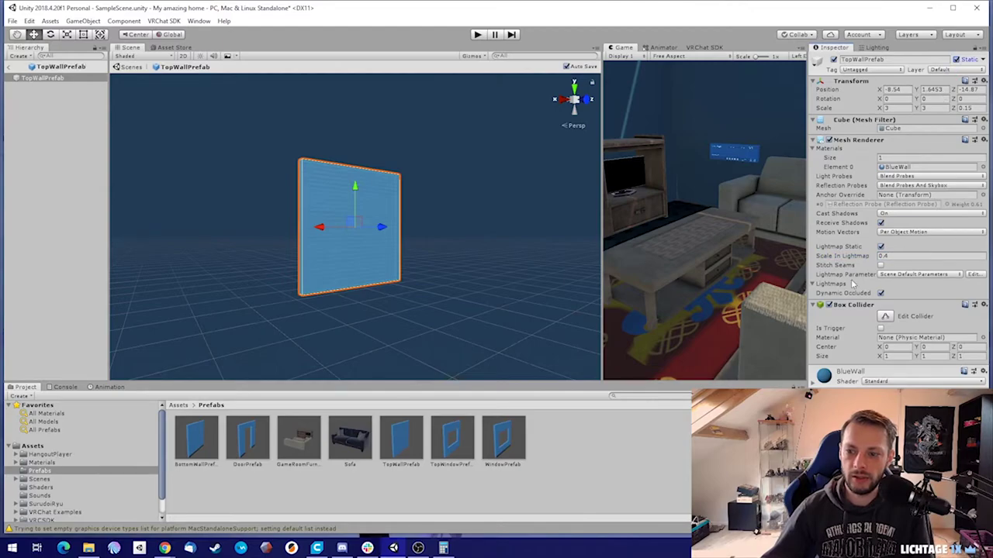
left_click(19, 70)
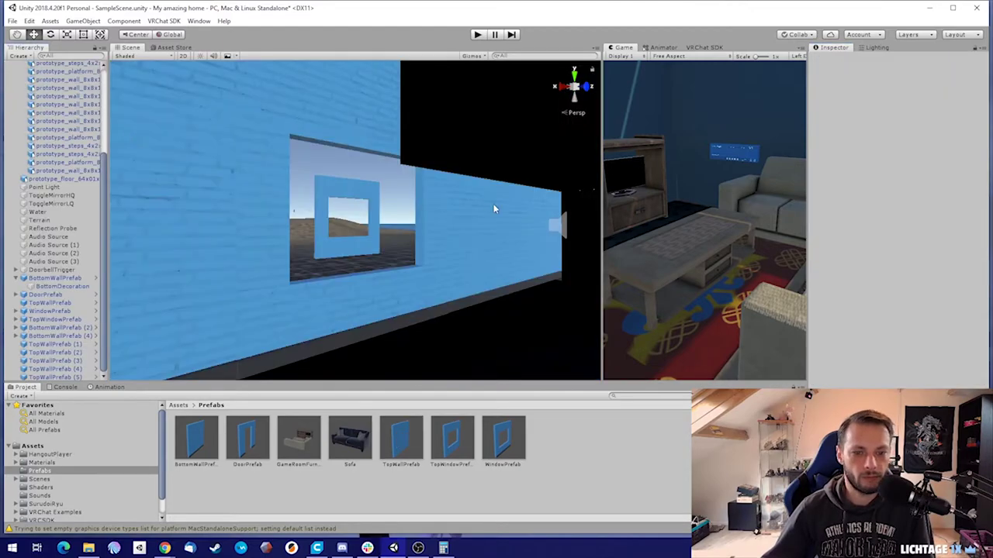
- Open TopWindowPrefab for editing and make it static together with all its child objects
left_click(452, 441)
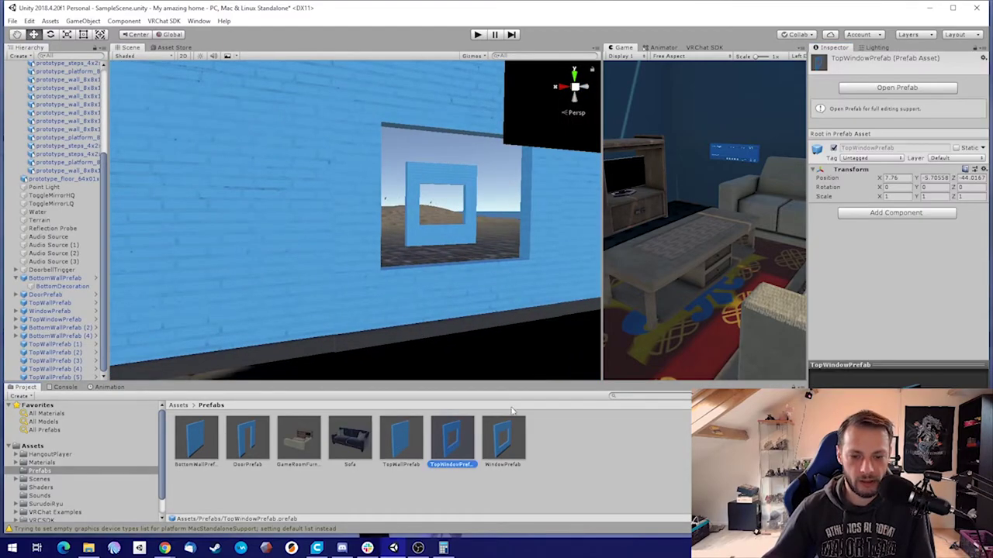
left_click(937, 87)
left_click(957, 61)
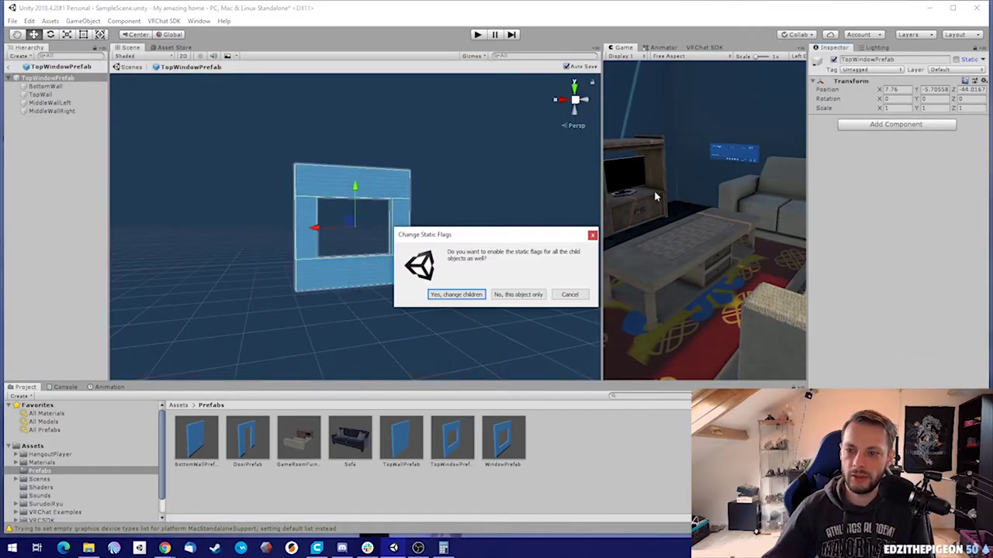
left_click(456, 294)
- Give TopWindowPrefab's four walls Scale In Lightmap 0.4, Stitch Seams and Blend Probes And Skybox reflections, and return to the scene
left_click(46, 86)
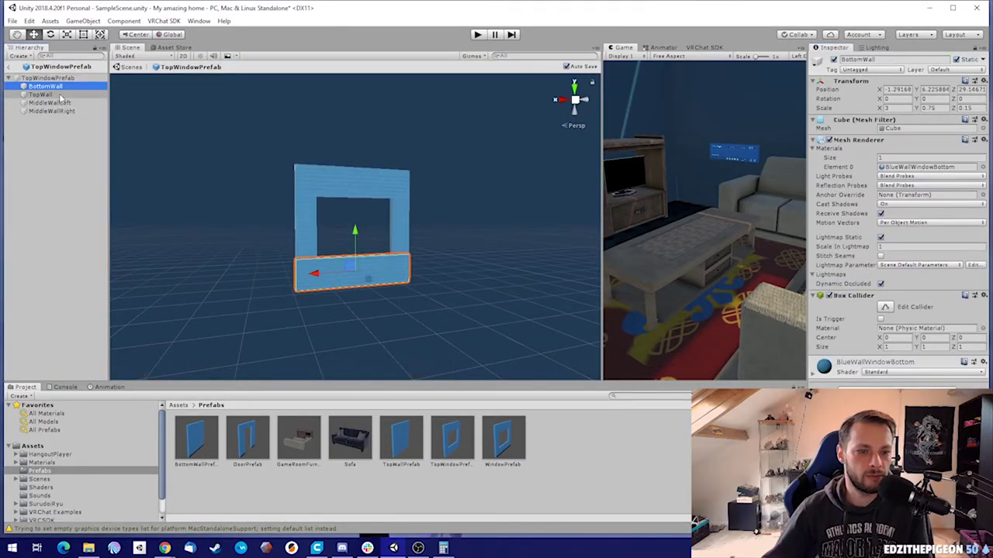
left_click(51, 111, "shift")
left_click(892, 257)
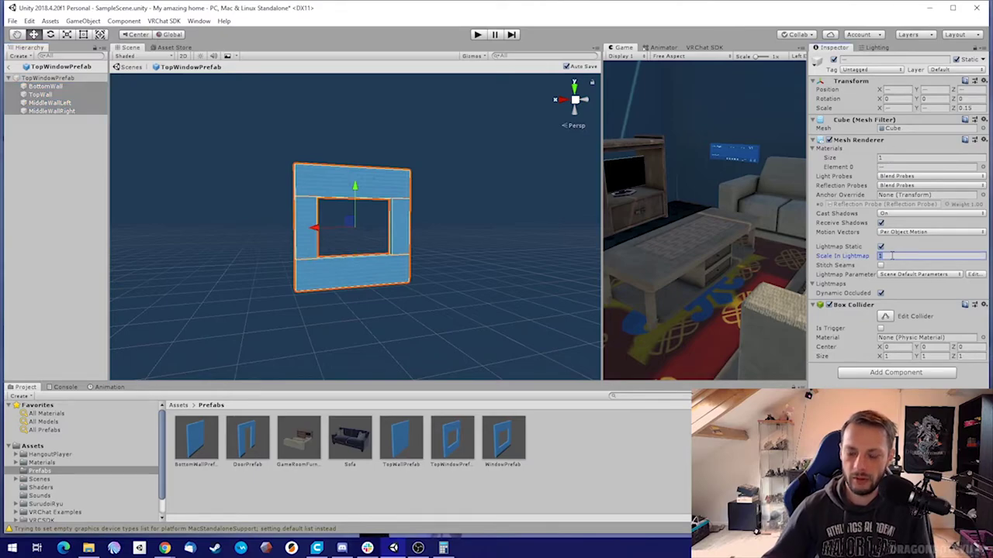
type("4")
left_click(881, 265)
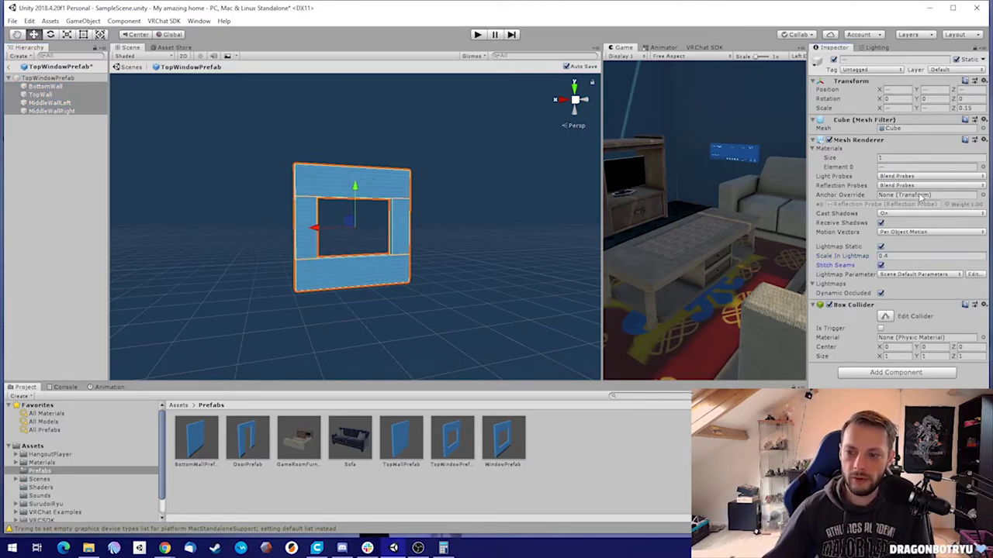
left_click(931, 185)
left_click(934, 219)
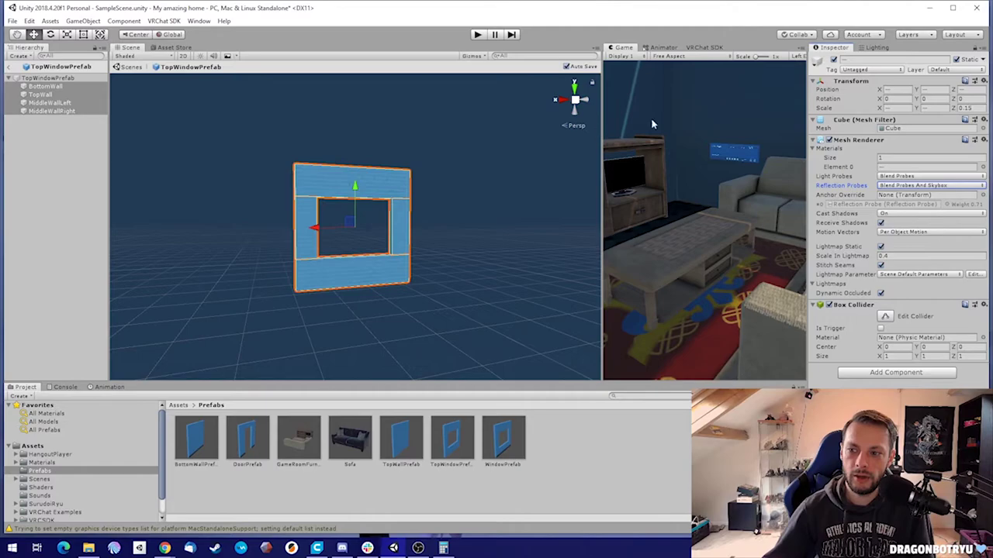
left_click(43, 79)
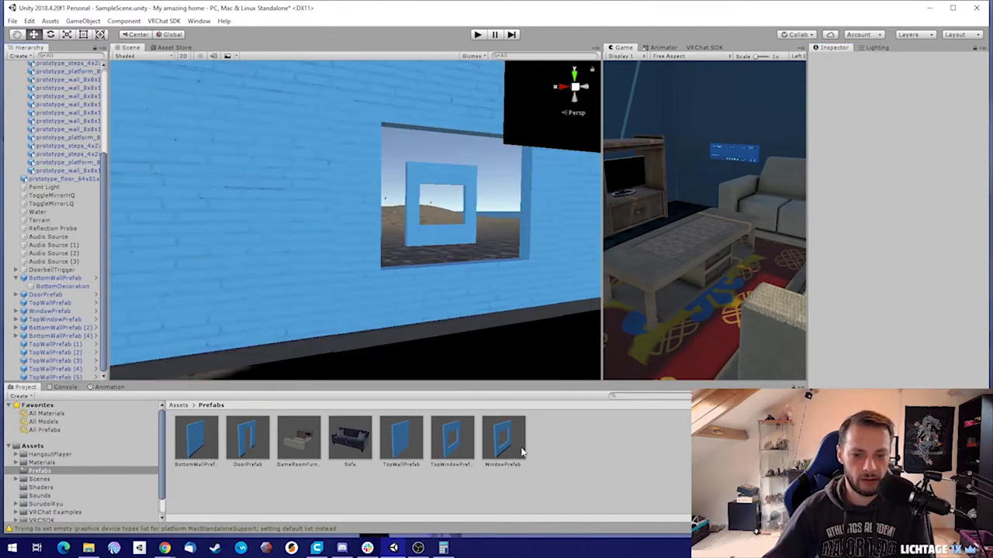
- Open WindowPrefab for editing and make it static together with all its child objects
left_click(506, 434)
left_click(896, 88)
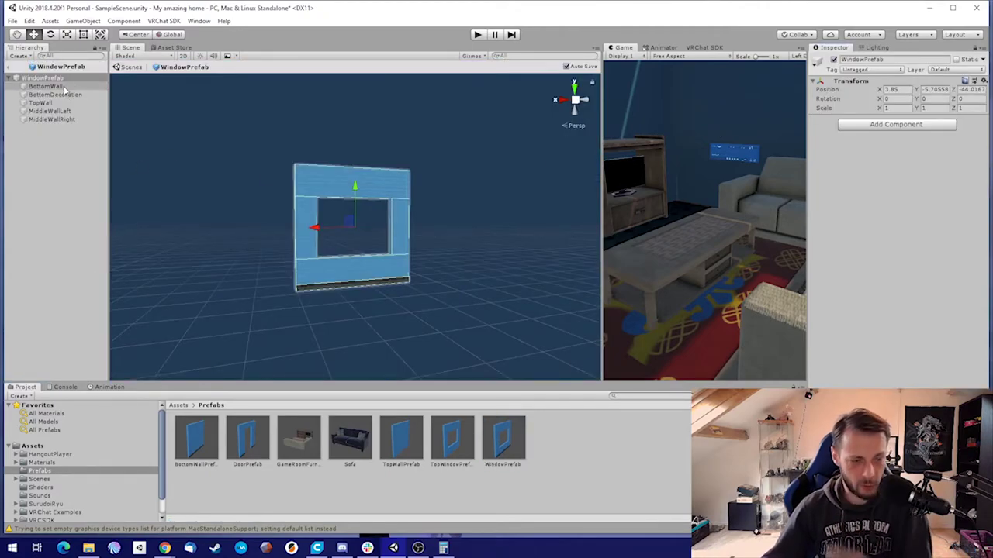
left_click(960, 59)
left_click(470, 296)
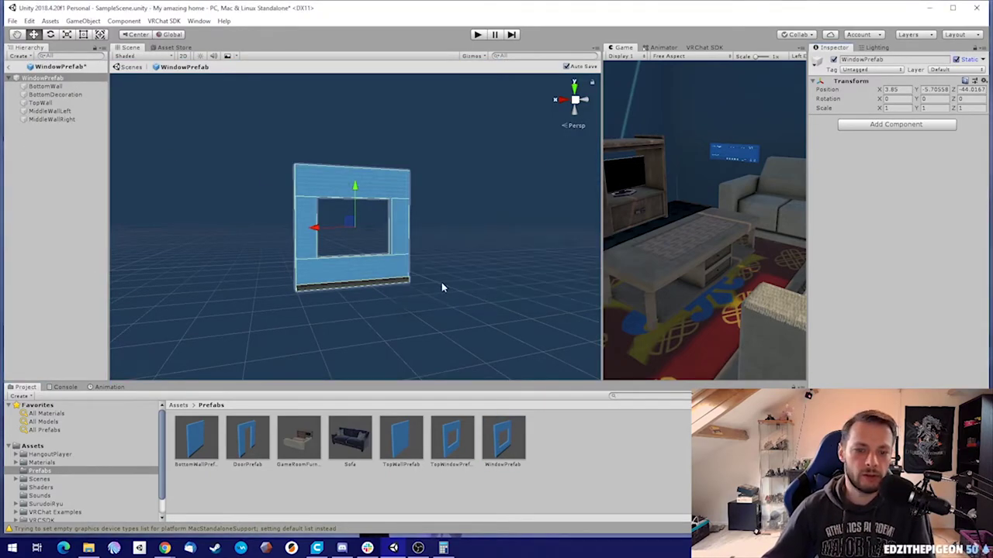
- Give WindowPrefab's four wall pieces, without BottomDecoration, Stitch Seams, Scale In Lightmap 0.4 and Blend Probes And Skybox reflections
left_click(49, 86)
left_click(59, 94, "ctrl")
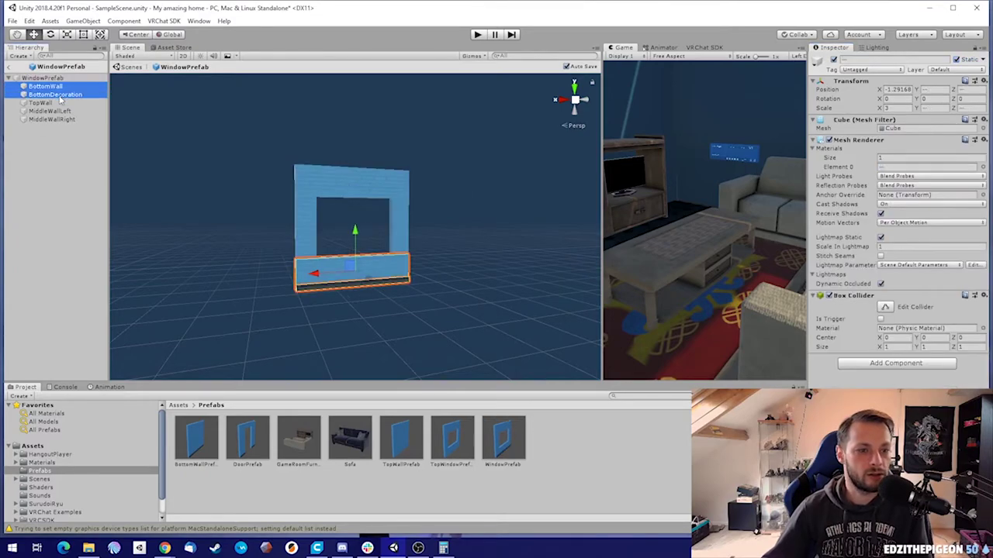
left_click(54, 111, "ctrl")
left_click(51, 103, "ctrl")
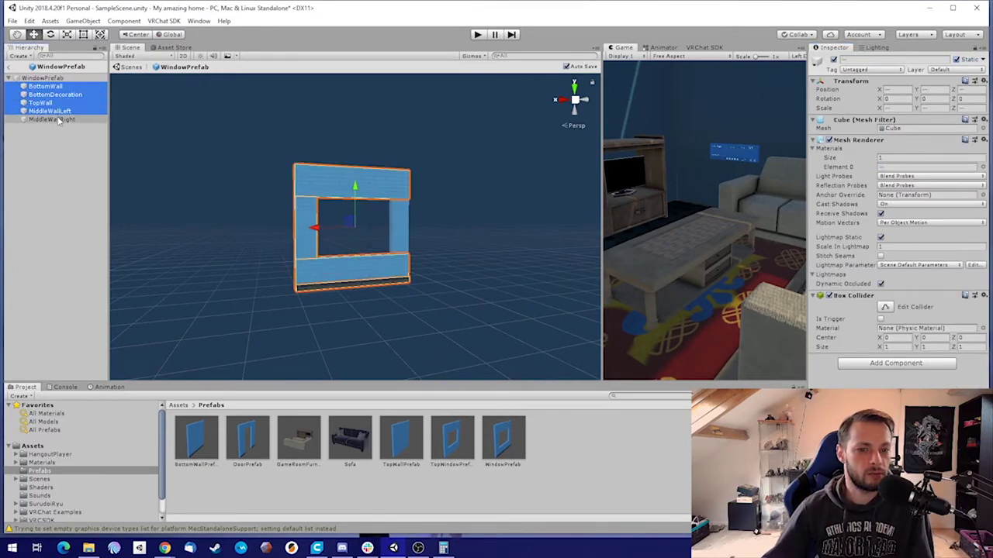
left_click(60, 120, "ctrl")
left_click(59, 95, "ctrl")
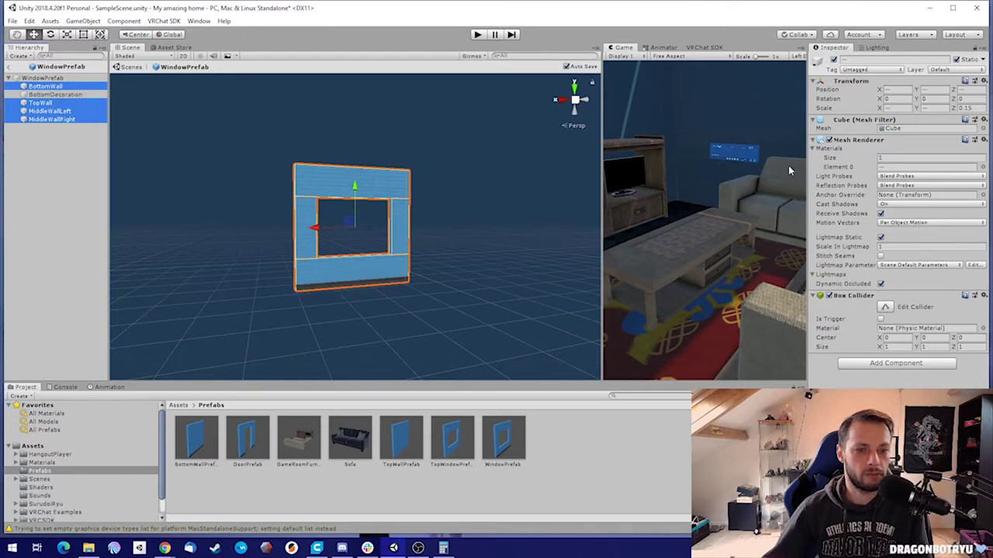
left_click(916, 255)
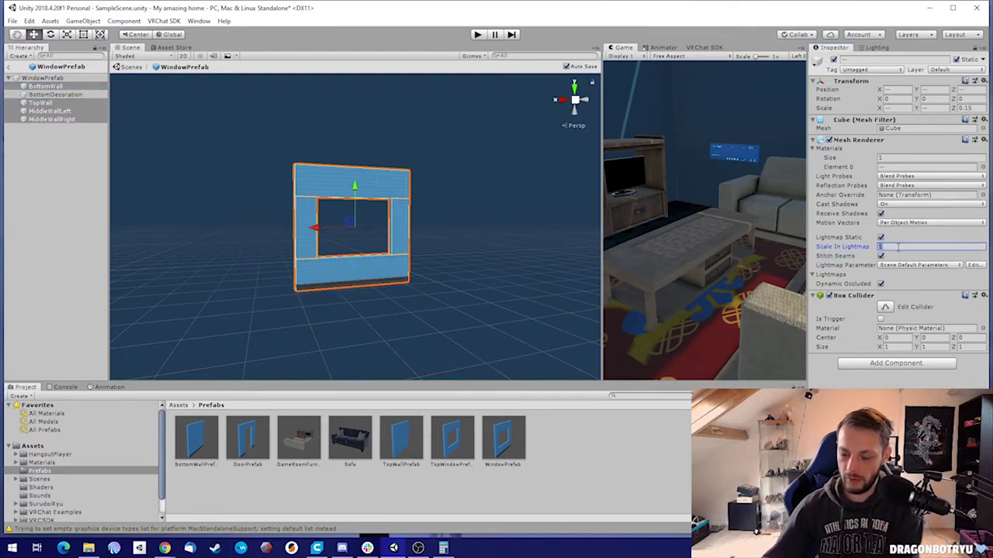
type("0.4")
left_click(906, 177)
left_click(906, 178)
left_click(905, 185)
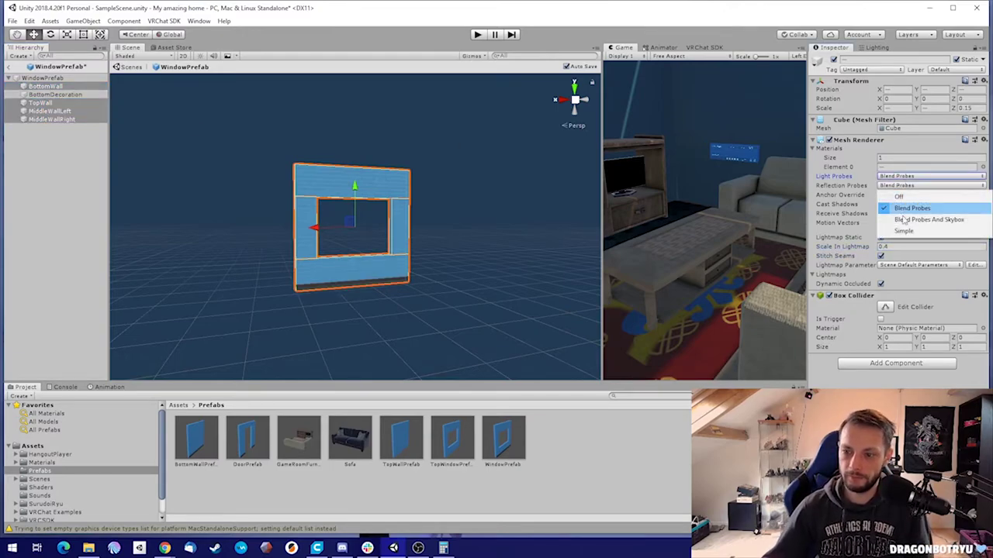
left_click(903, 218)
- Set BottomDecoration's Scale In Lightmap to 0.1 and Reflection Probes to Blend Probes And Skybox, and return to the scene
left_click(54, 94)
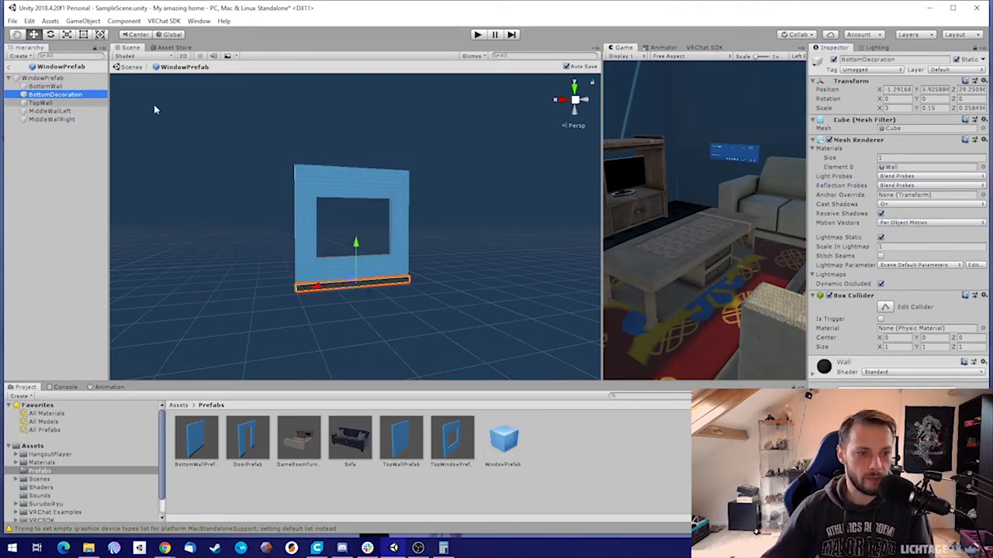
left_click(895, 247)
type("0.4")
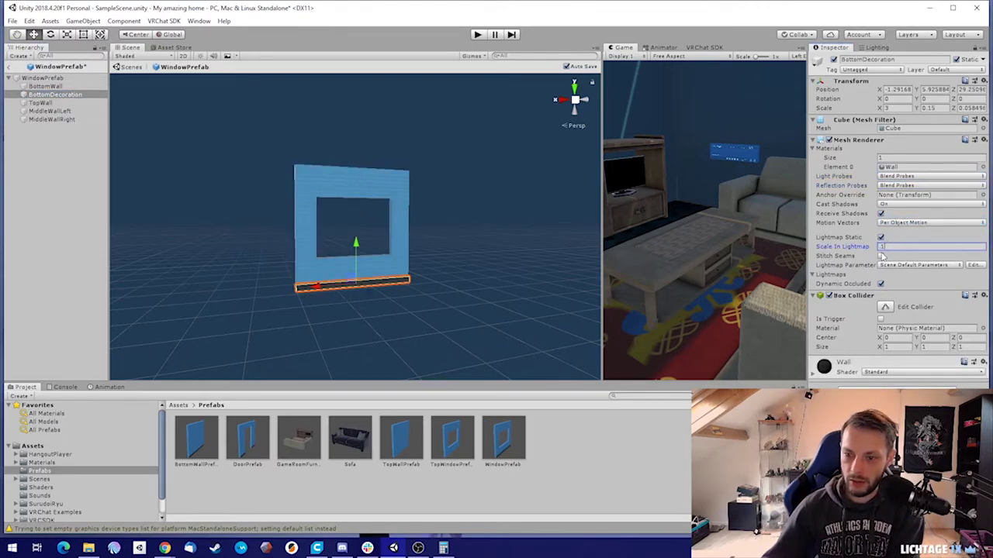
left_click(902, 191)
left_click(911, 217)
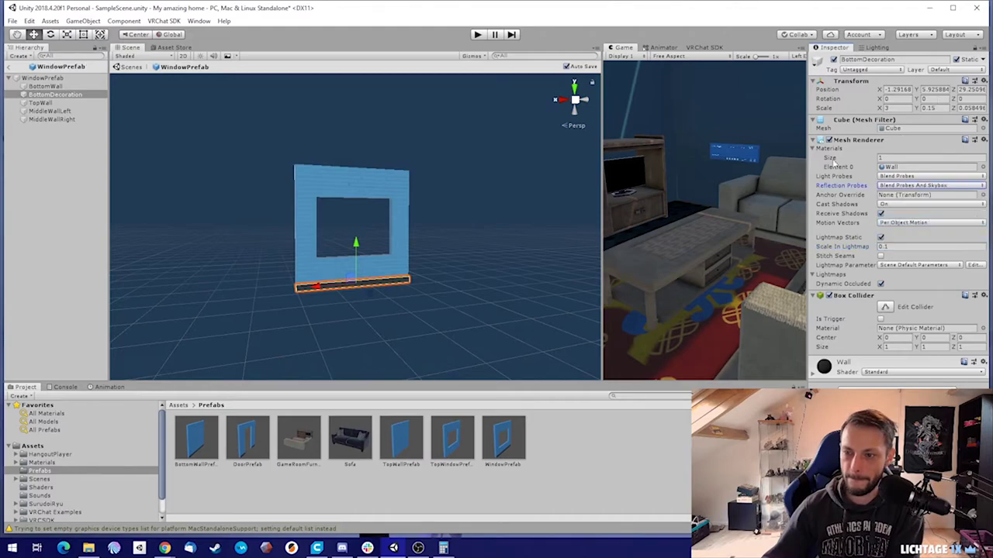
left_click(8, 67)
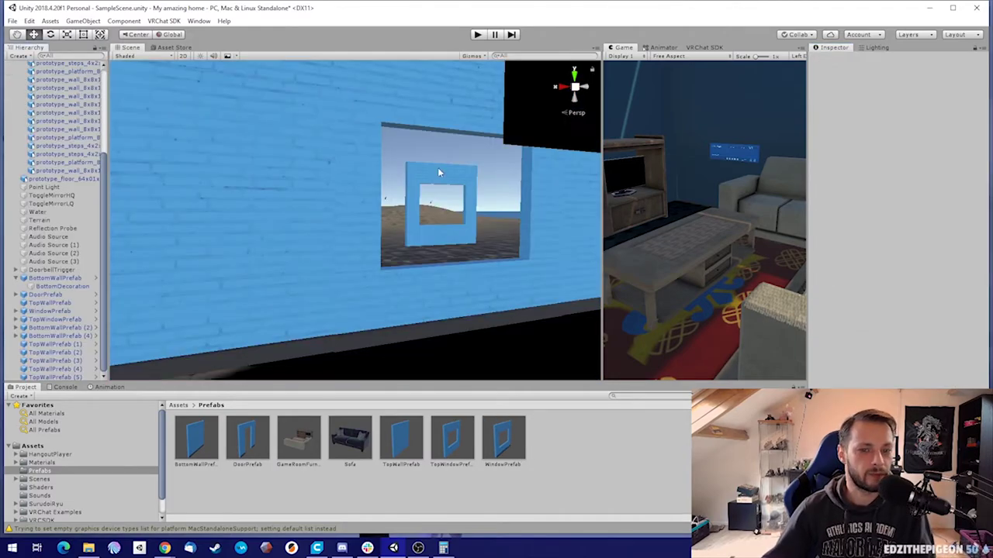
- Delete the spare TopWindowPrefab standing on the ground in front of the house
right_click_drag(374, 174, 657, 245)
left_click(410, 230)
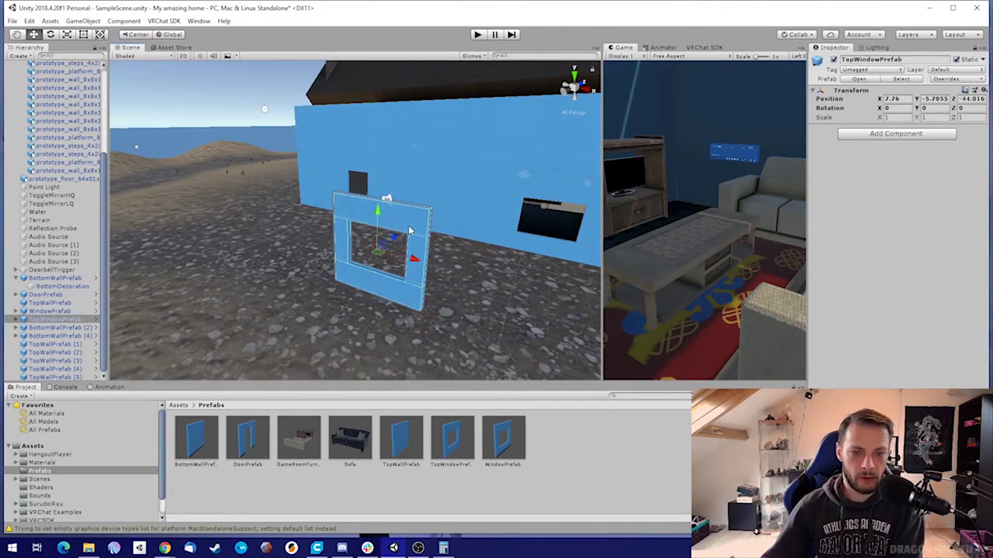
key("Delete")
- Delete the old prototype walls inside the house behind the new blue door-side wall
right_click_drag(410, 194, 363, 117)
key("w")
left_click(363, 184)
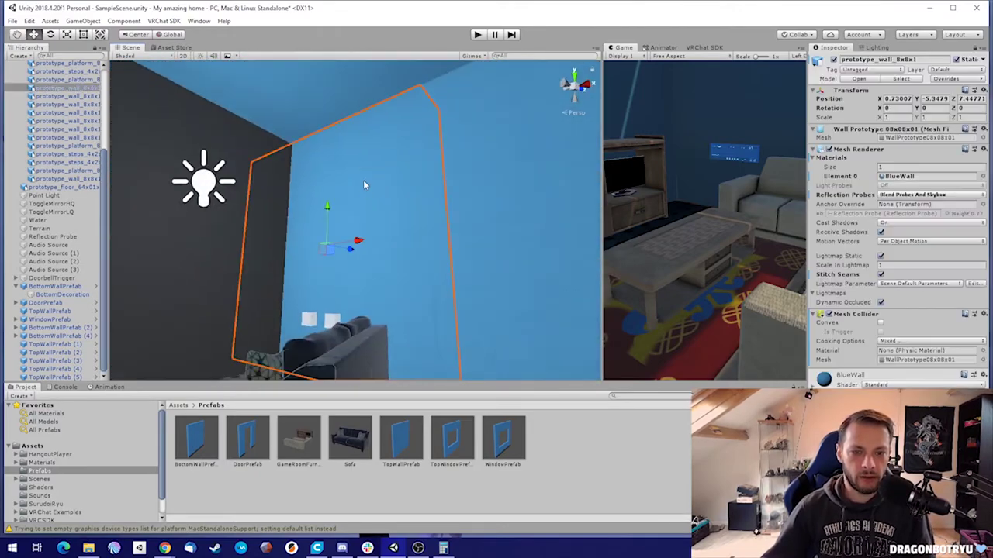
right_click_drag(363, 183, 242, 162)
left_click(399, 191, "shift")
left_click(440, 187, "shift")
key("Delete")
- Select all twelve wall, door and window prefabs of the door side and gather them together below DoorbellTrigger in the hierarchy
key("w")
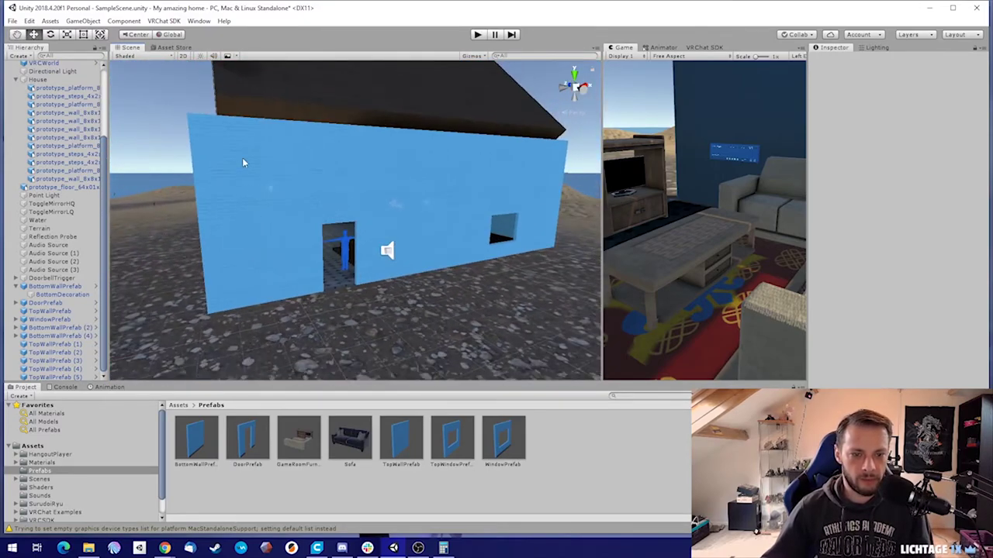
left_click(243, 163)
left_click(280, 233, "shift")
left_click(348, 175, "shift")
left_click(368, 229, "shift")
left_click(417, 163, "shift")
left_click(428, 239, "shift")
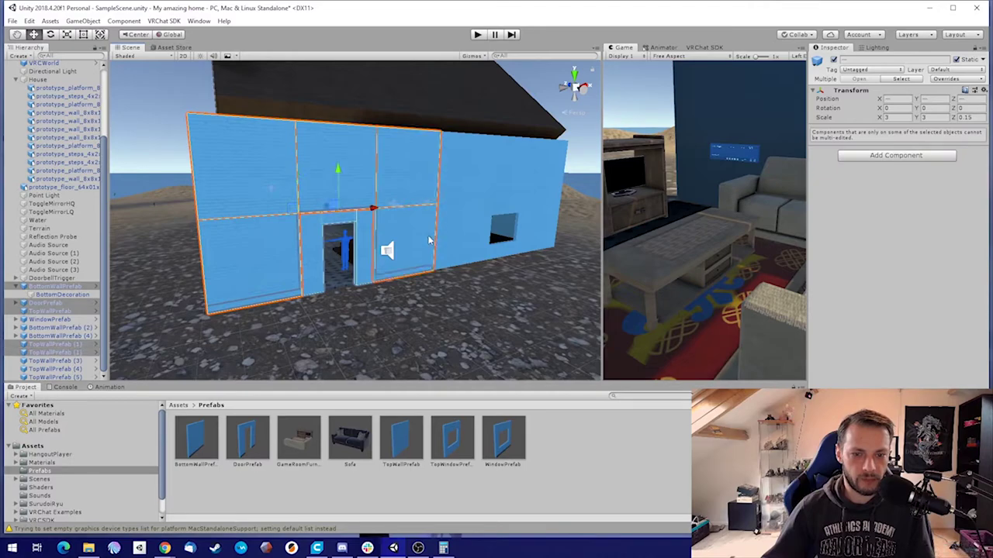
left_click(466, 175, "ctrl")
left_click(525, 165, "ctrl")
left_click(521, 203, "ctrl")
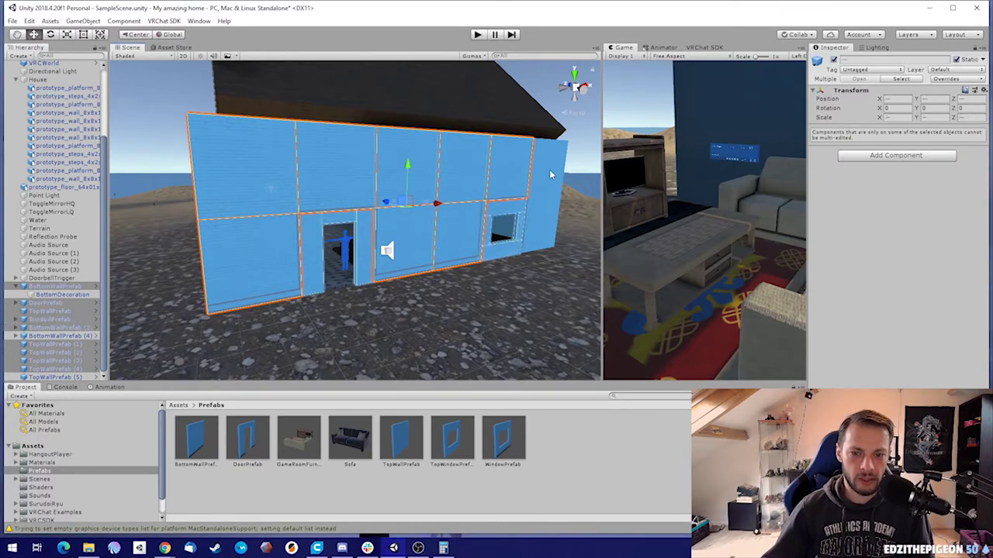
left_click(549, 169, "ctrl")
left_click(557, 219, "ctrl")
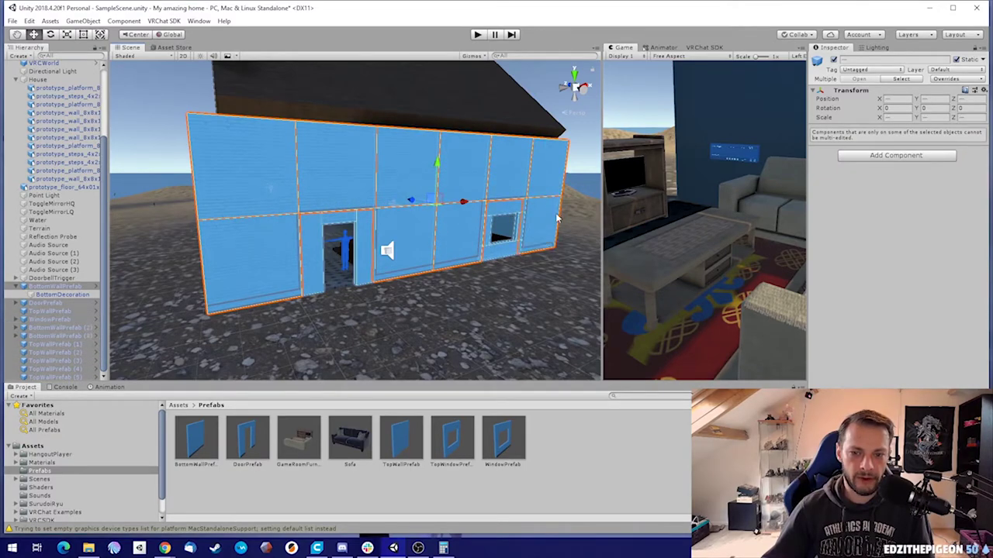
left_click(17, 286)
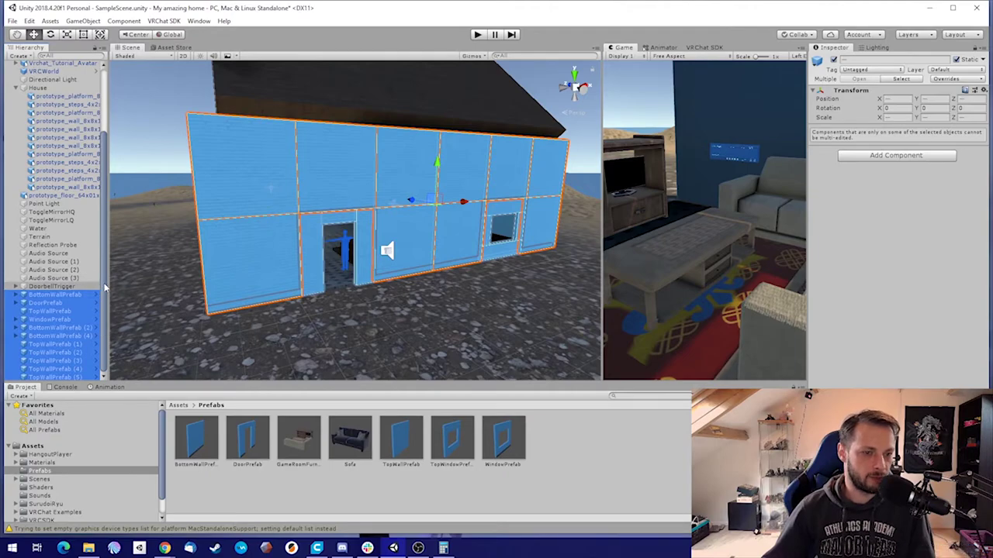
scroll(89, 217, "up", 4)
scroll(77, 310, "down", 4)
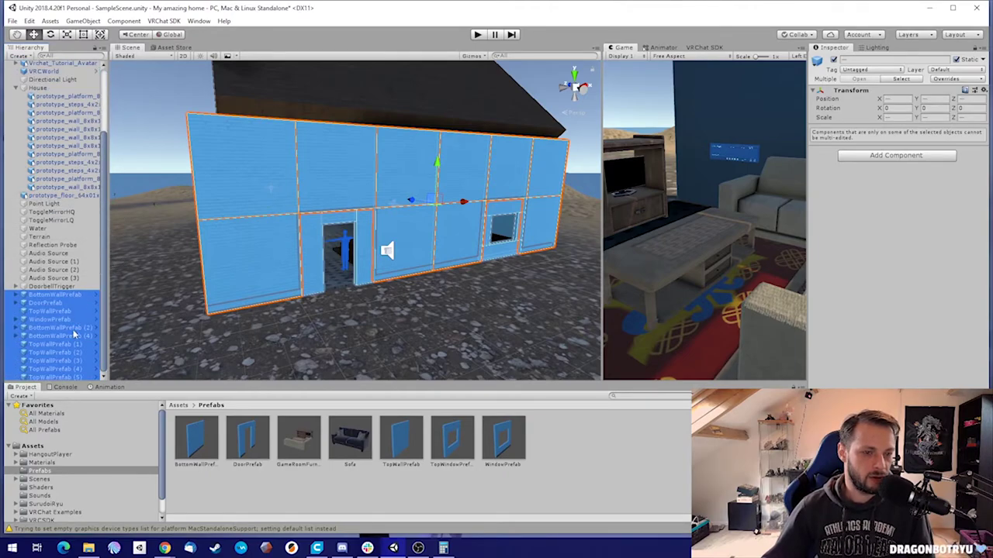
left_click_drag(67, 377, 68, 294)
left_click(20, 278)
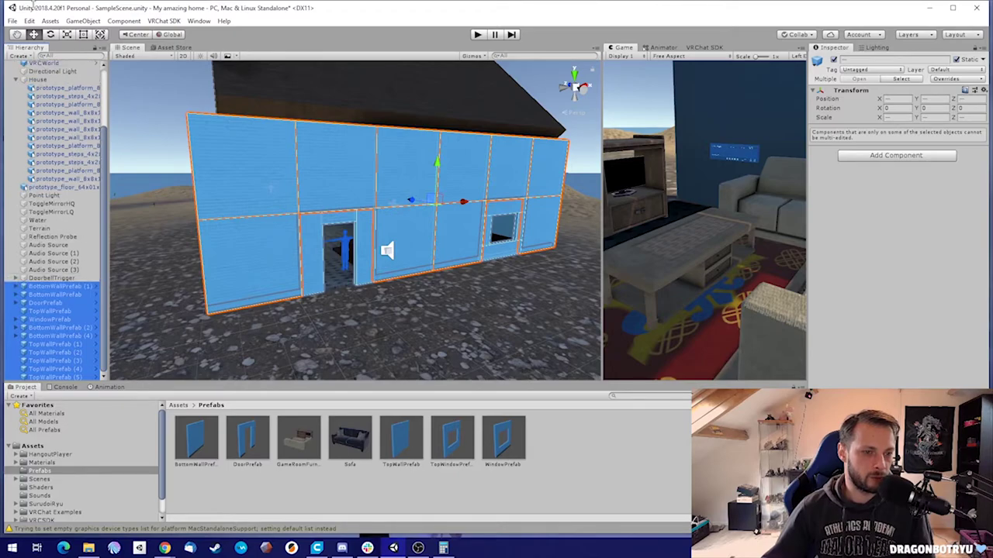
- Create an empty object in the scene and name it DoorSideHouse
left_click(30, 56)
left_click(54, 67)
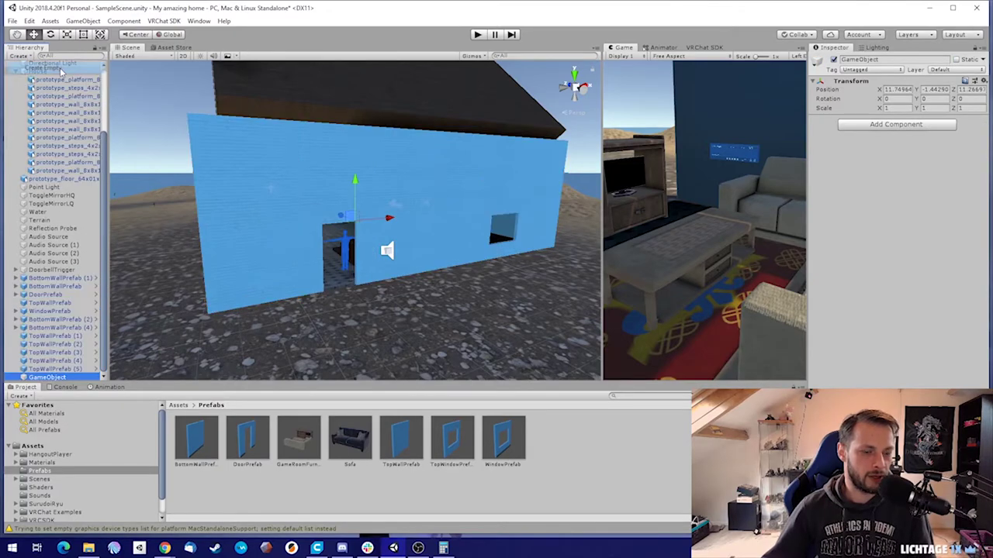
left_click(58, 377)
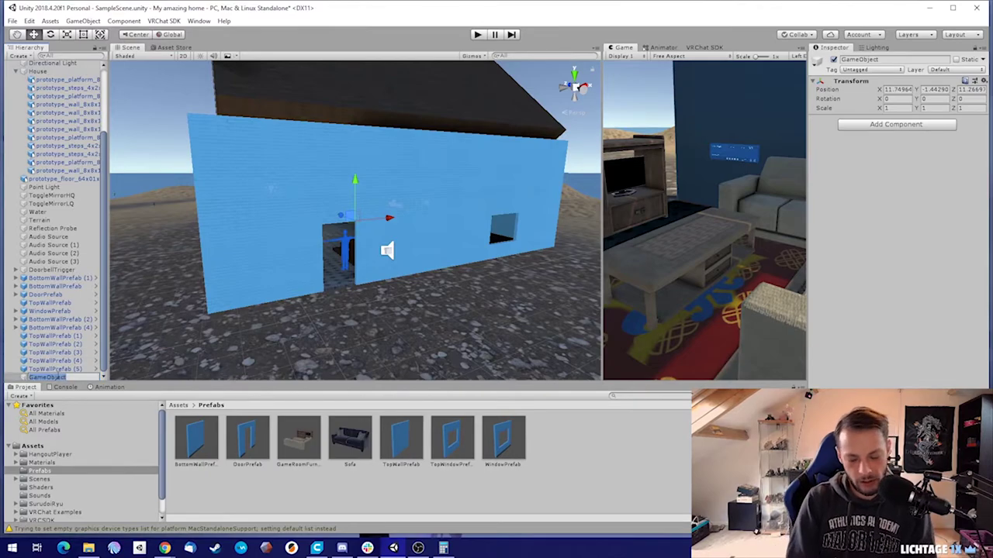
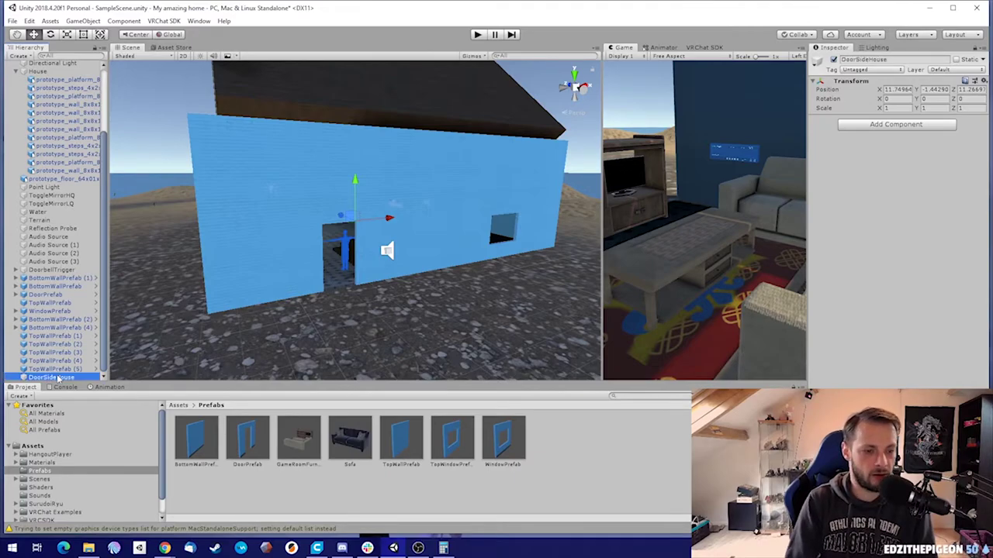
- Parent all the door-side wall, door and window prefabs to DoorSideHouse and collapse the group
left_click(54, 369)
left_click(54, 278, "shift")
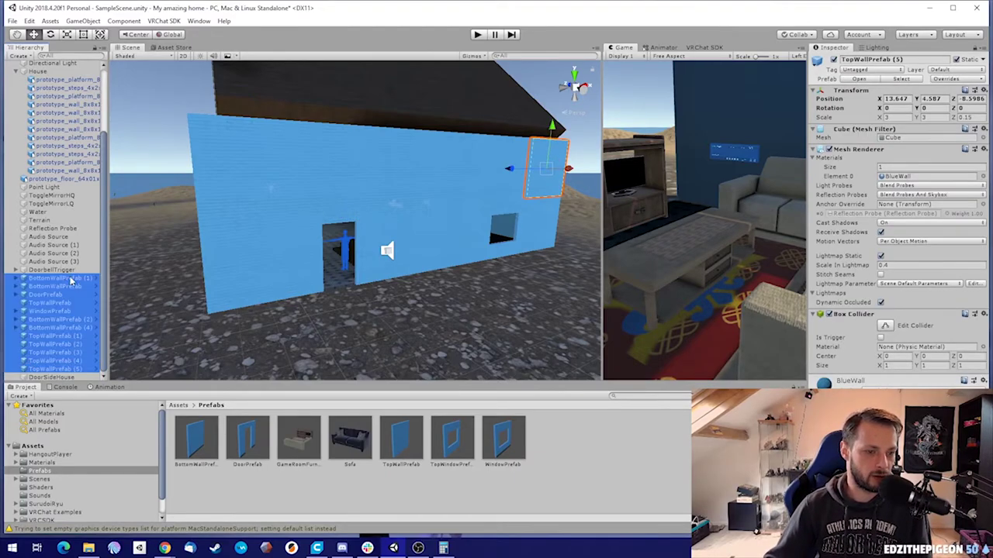
left_click_drag(59, 380, 58, 380)
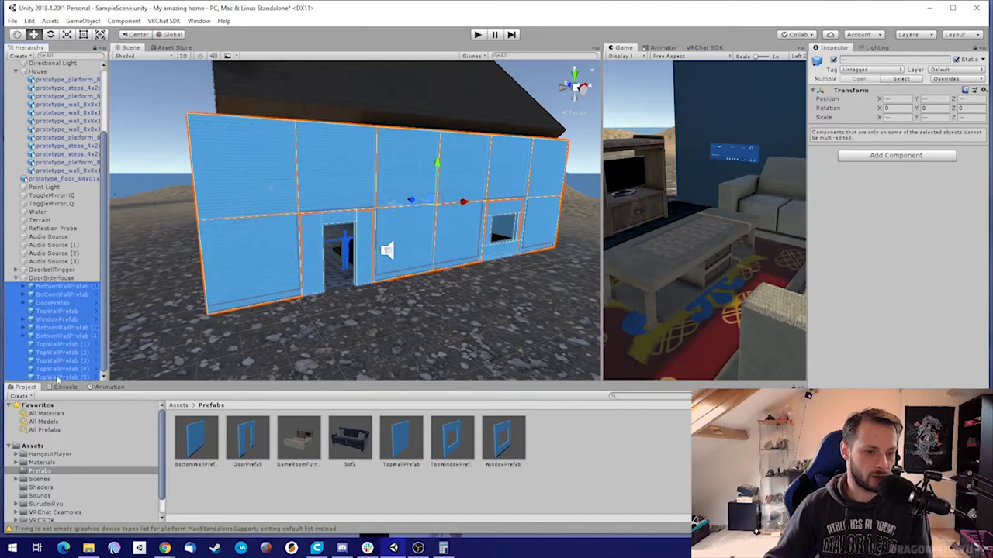
left_click(31, 278)
left_click(16, 279)
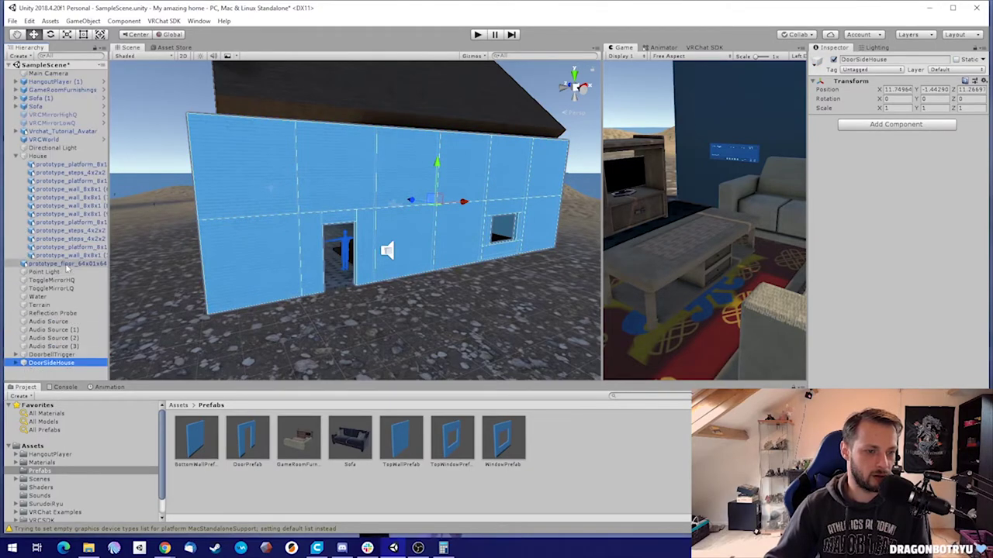
- Create another empty object in the scene and name it House
left_click(21, 56)
left_click(42, 68)
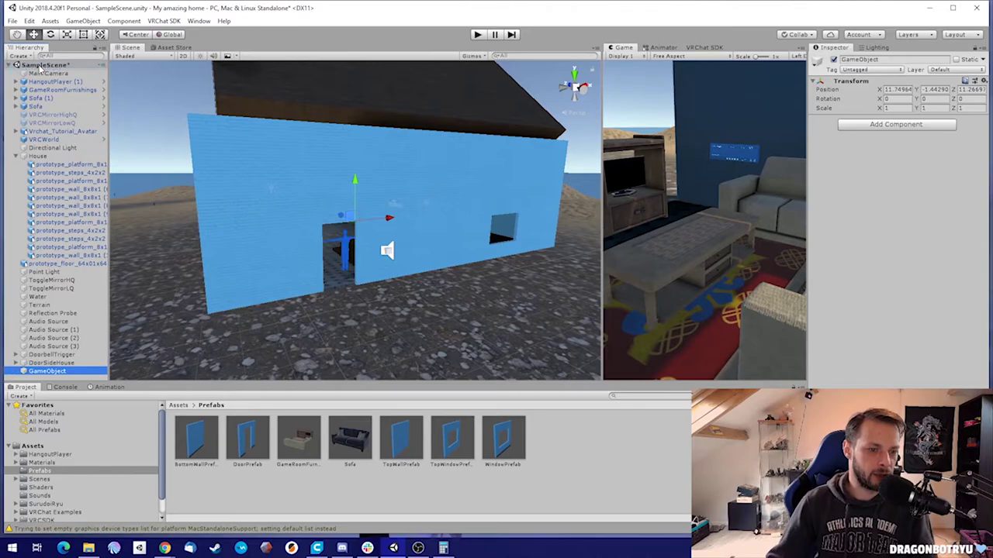
type("House")
key("Return")
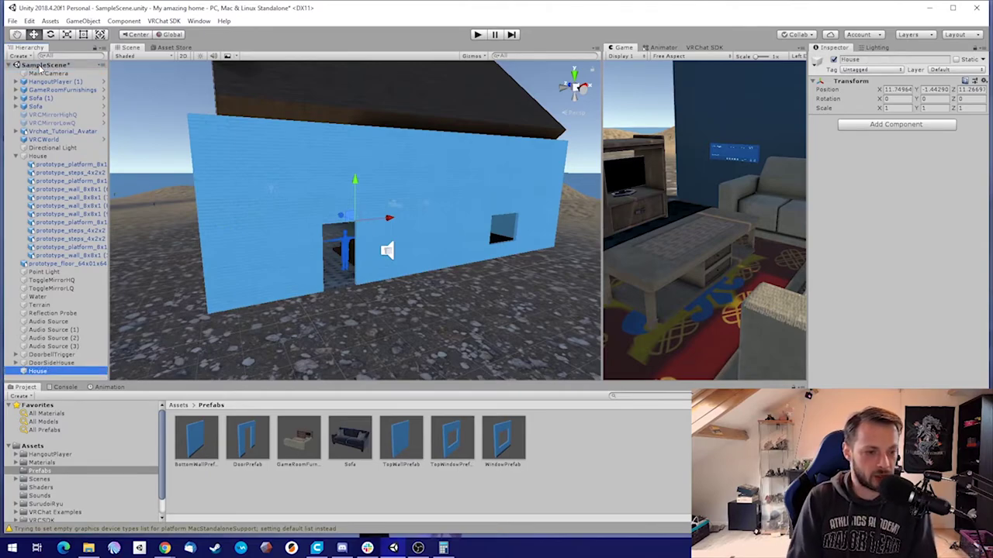
- Parent DoorSideHouse to the new empty House object and collapse its list of wall prefabs
left_click_drag(51, 362, 37, 371)
left_click(23, 371)
scroll(46, 335, "down", 3)
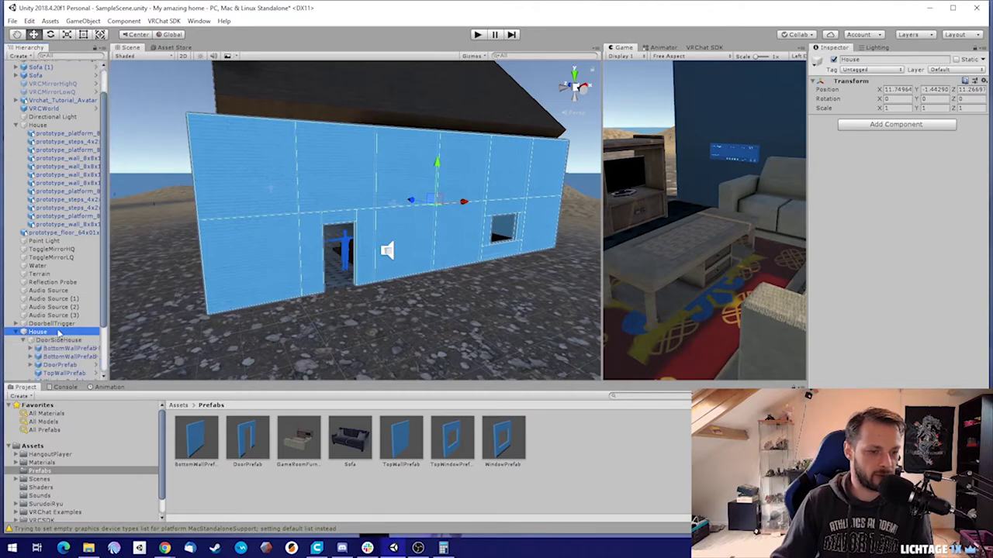
left_click(24, 279)
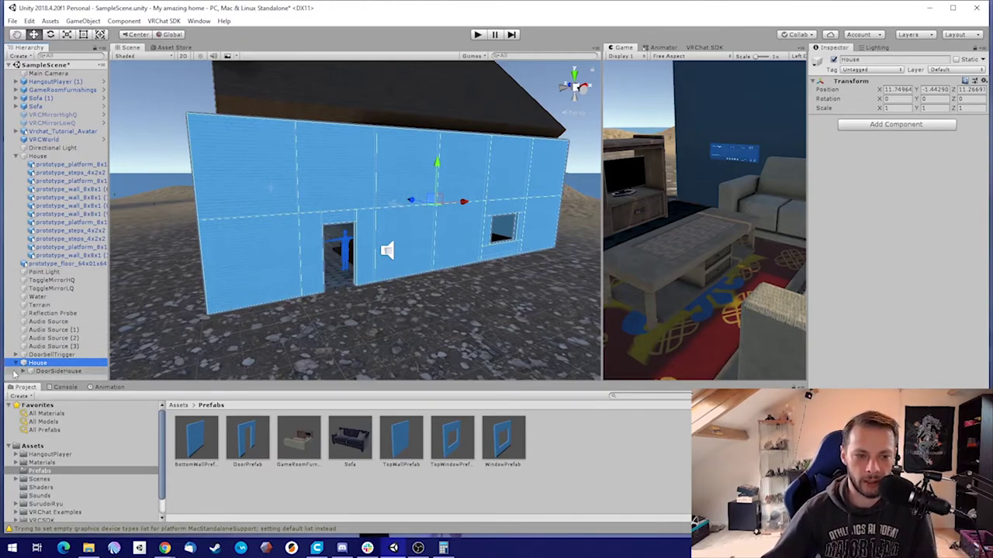
- Duplicate the DoorSideHouse group inside House and rename the copy OtherSideHouse
right_click_drag(335, 283, 305, 303)
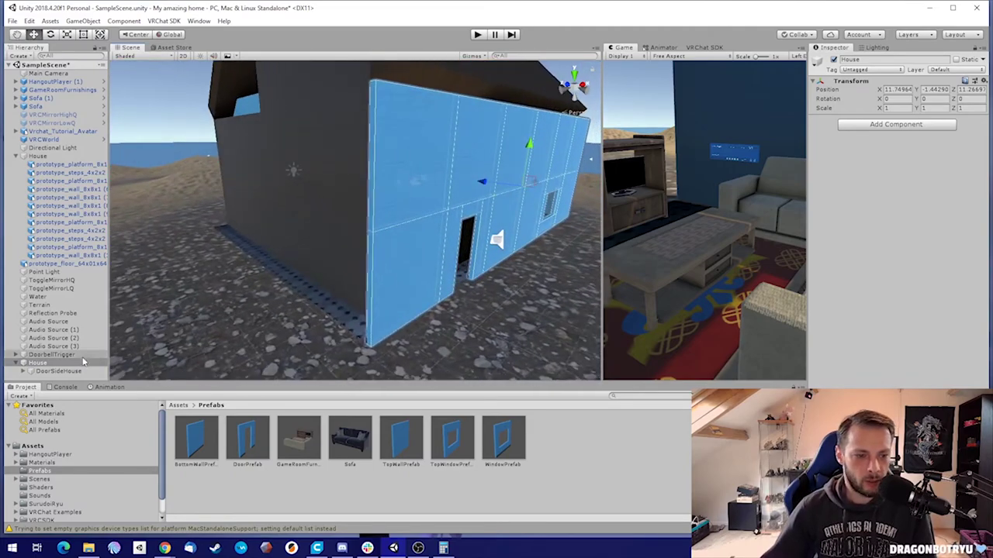
left_click(72, 372)
key("ctrl+d")
left_click(73, 378)
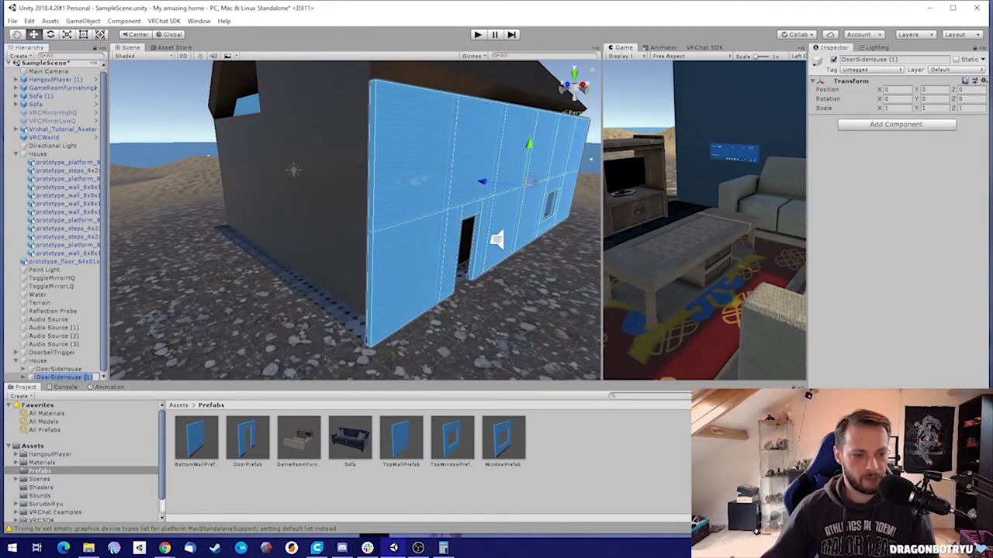
left_click(95, 376)
key("BackSpace")
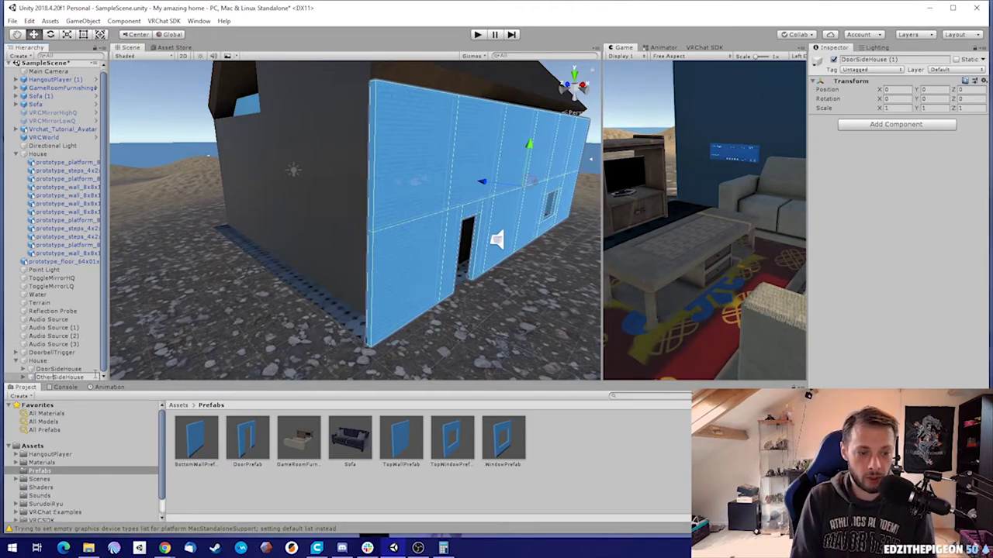
left_click(70, 377)
right_click_drag(264, 307, 305, 318)
key("e")
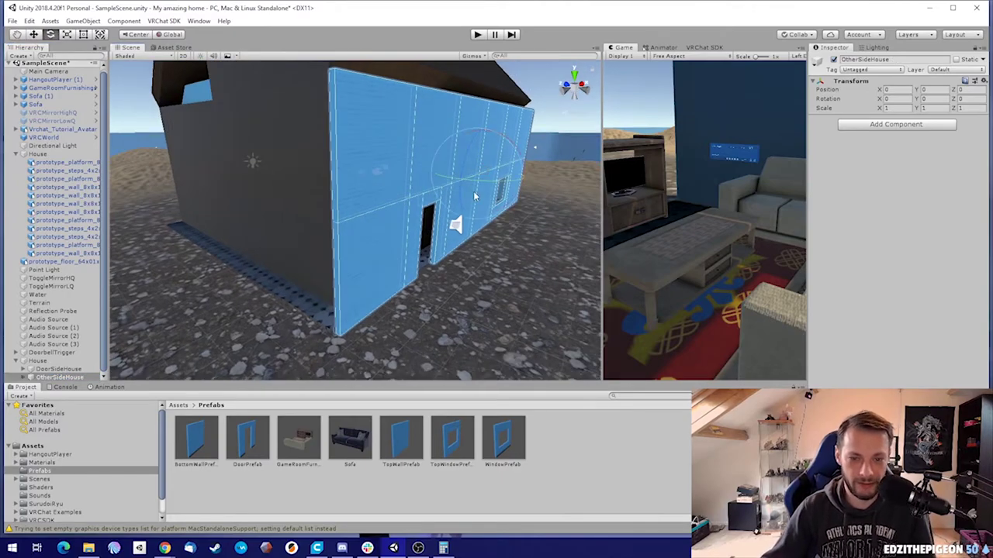
left_click_drag(485, 186, 762, 203)
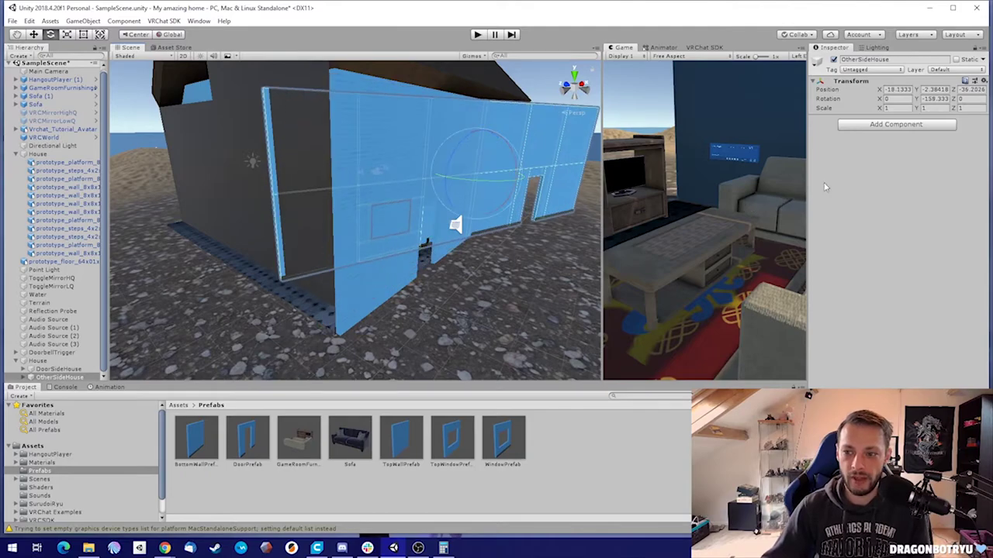
key("ctrl+z")
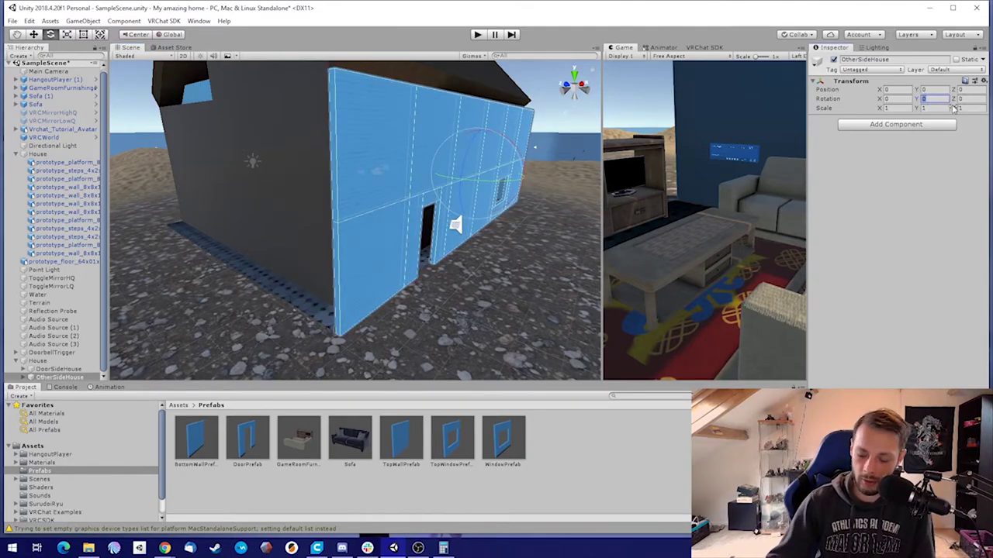
- Set OtherSideHouse's Y rotation to 180 and move it to the opposite side of the house, snapping its lower corner to the floor's corner
type("180")
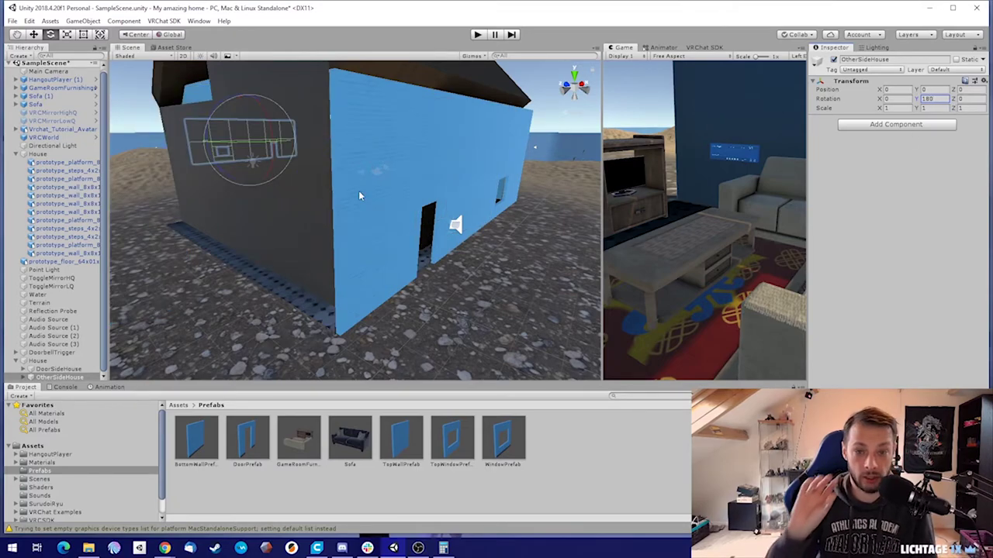
key("a")
right_click_drag(285, 214, 267, 213)
key("w")
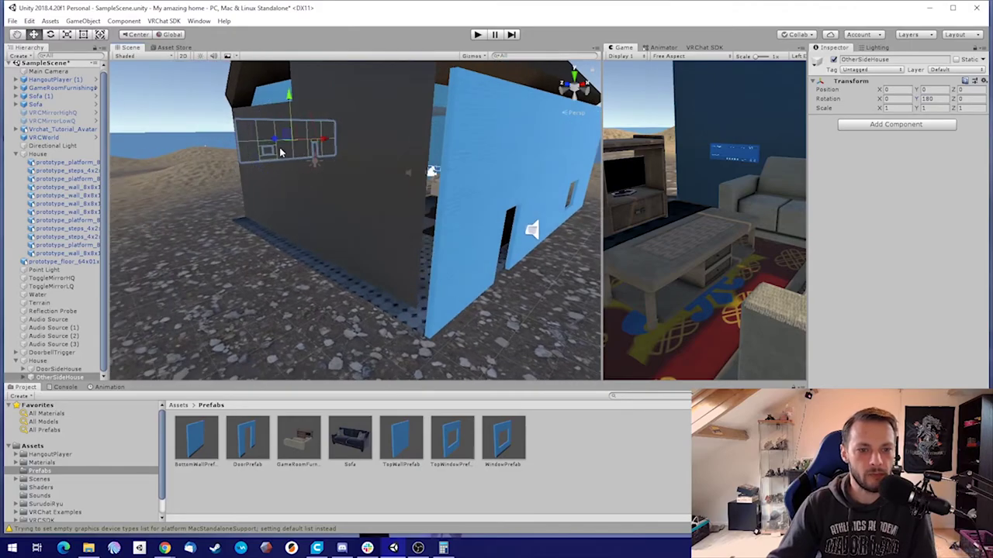
left_click_drag(292, 144, 351, 162)
right_click_drag(277, 250, 249, 273)
key("w")
left_click_drag(288, 242, 348, 230)
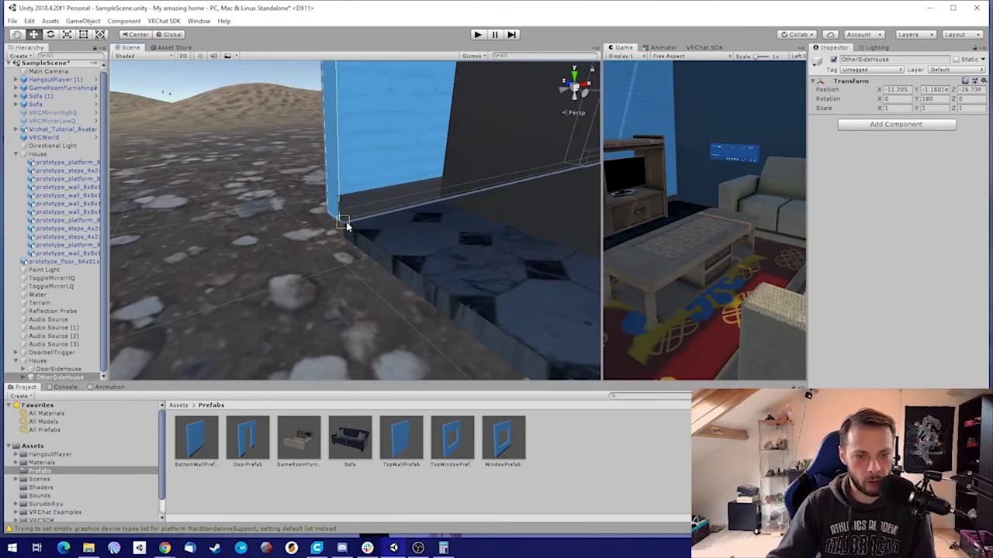
- Delete the door prefab from the OtherSideHouse wall
right_click_drag(347, 225, 271, 237)
key("s")
left_click(272, 237)
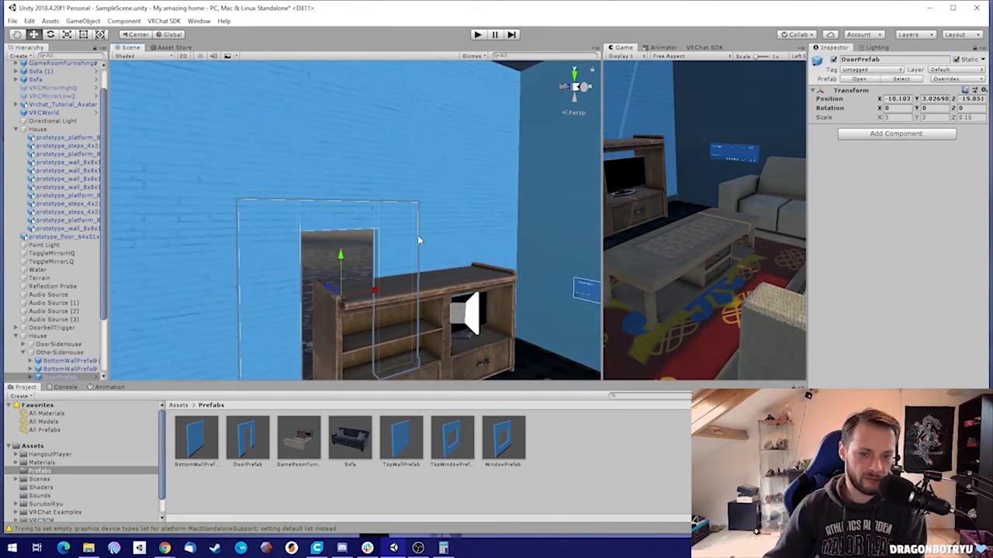
key("Delete")
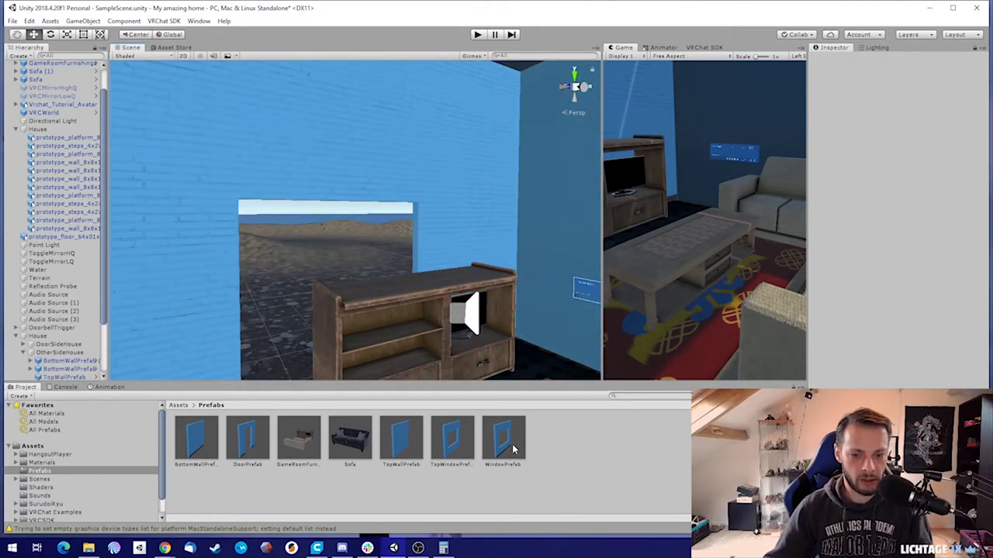
- Place a WindowPrefab in the scene and move it next to the outside of the OtherSideHouse wall
left_click_drag(512, 448, 285, 334)
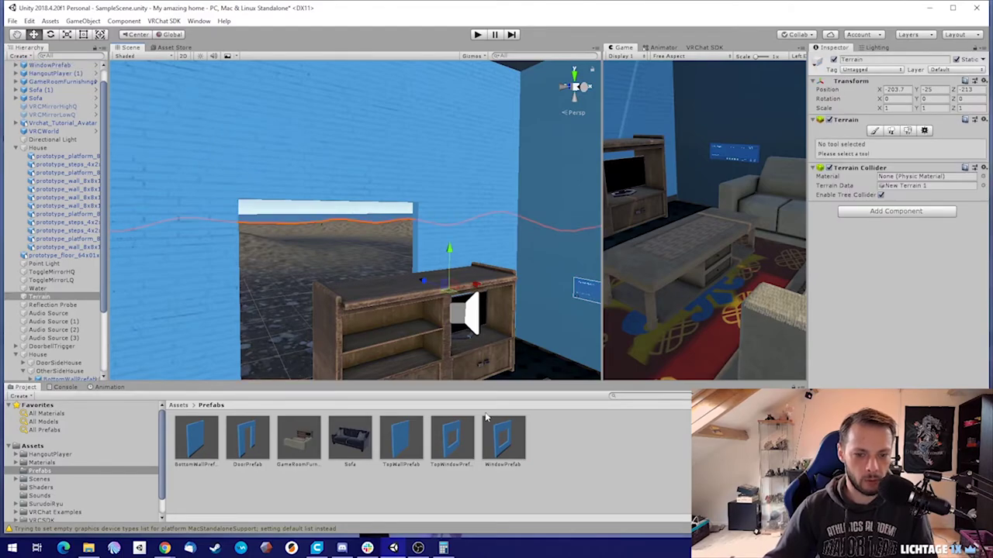
key("w")
right_click_drag(207, 281, 370, 303)
left_click(296, 247)
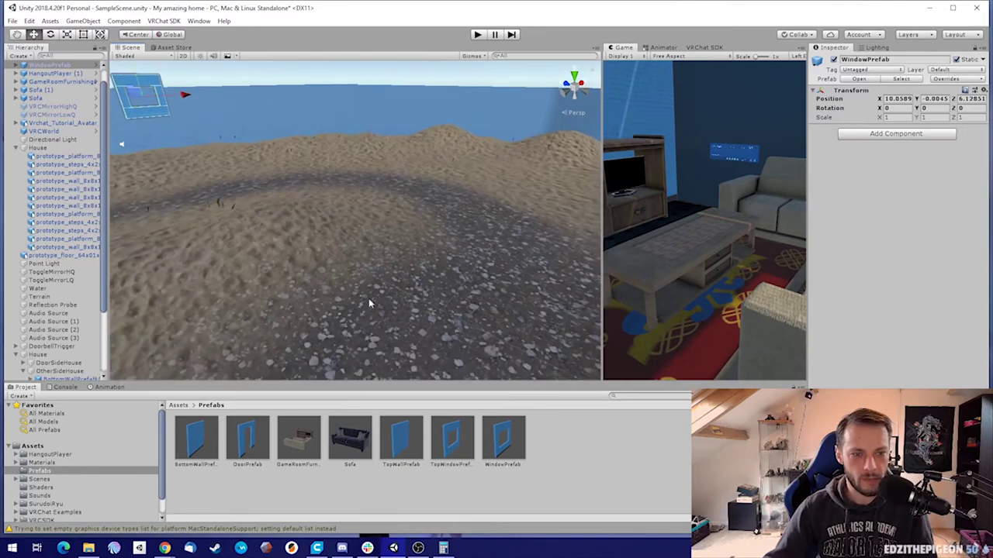
left_click_drag(138, 99, 643, 255)
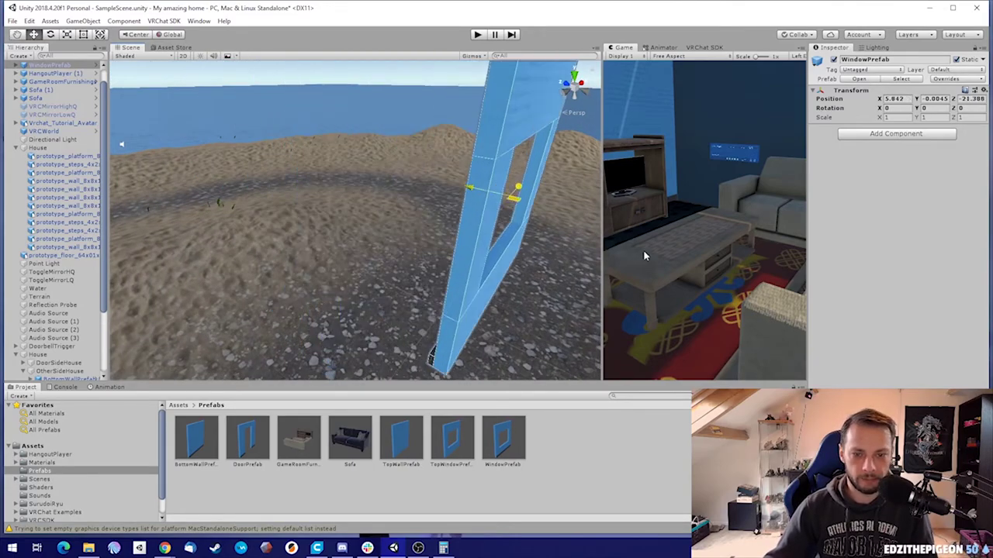
- Parent the new WindowPrefab to OtherSideHouse and set its Y rotation to 0
right_click_drag(458, 271, 522, 310)
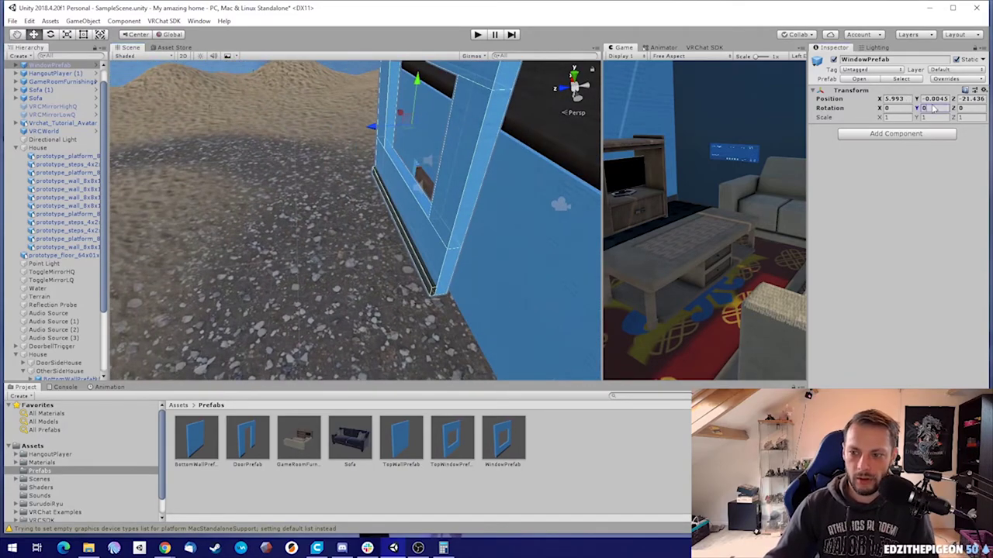
type("180")
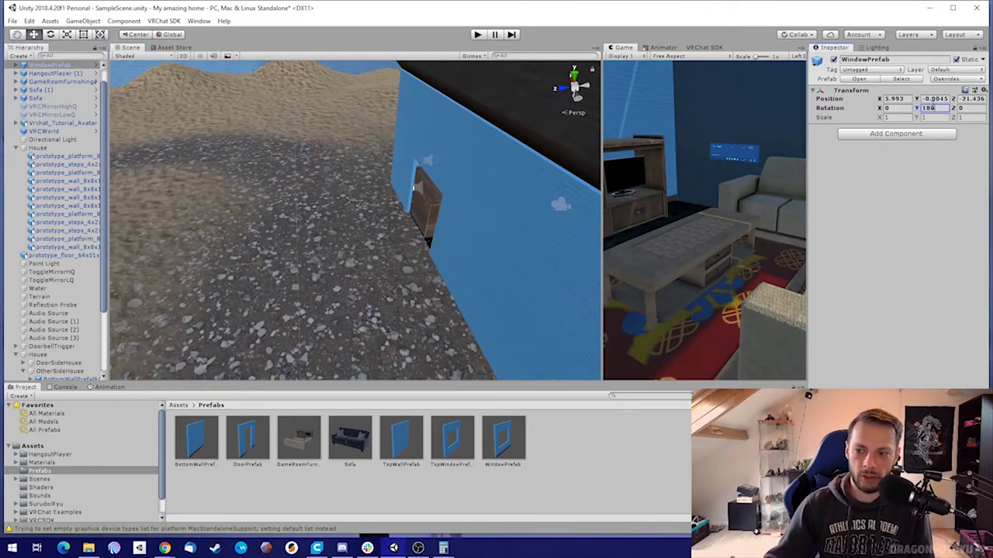
key("ctrl+z")
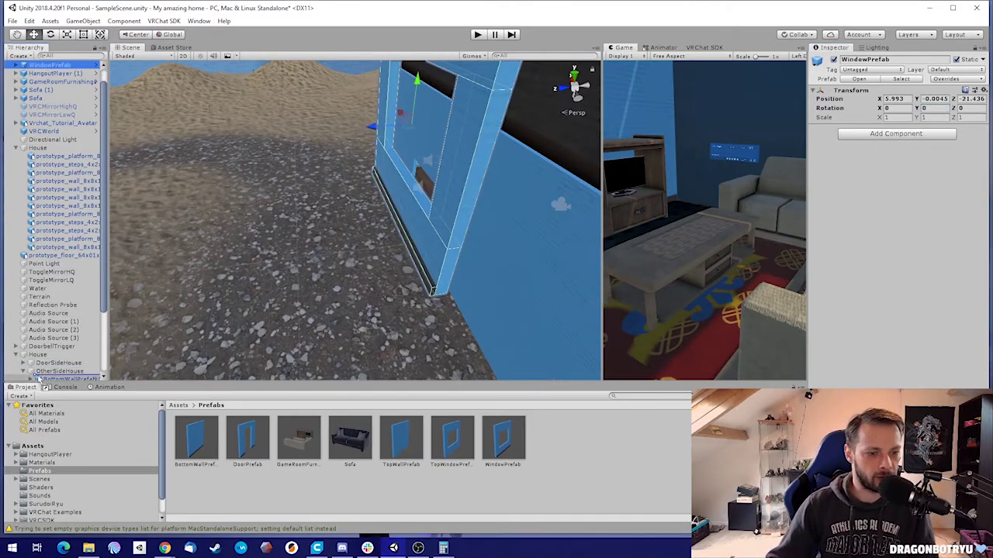
left_click_drag(39, 379, 41, 384)
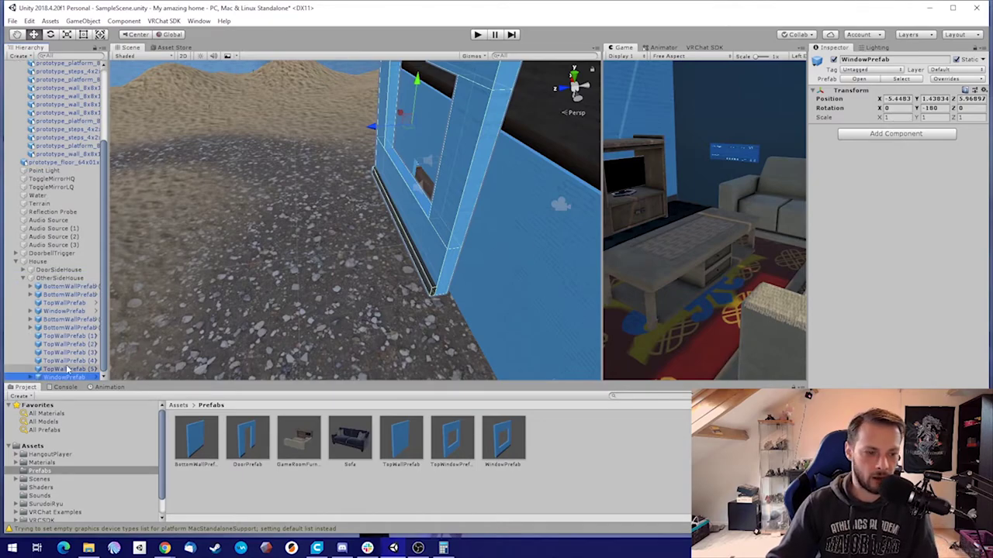
type("0")
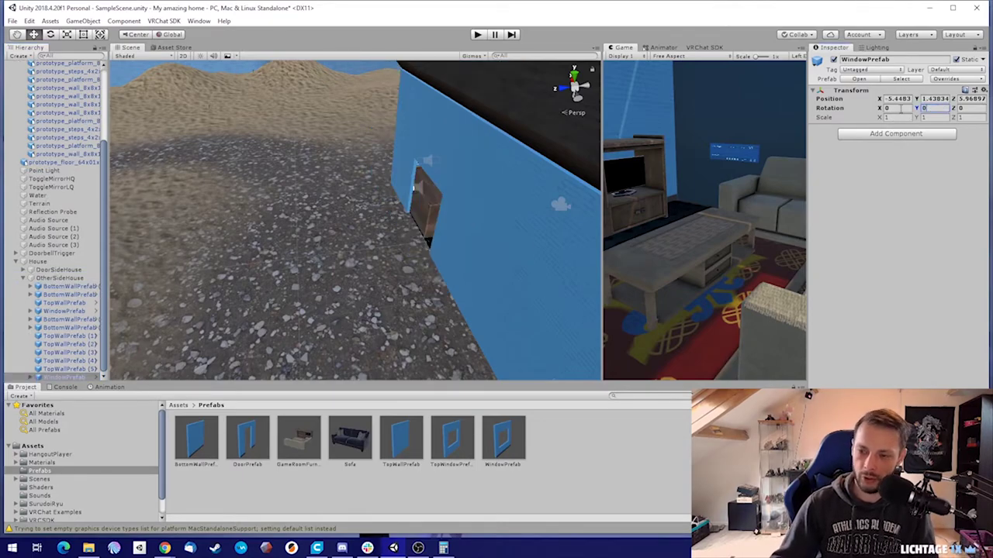
- Move the new window prefab into the opening left by the deleted door, snapping it to the neighbouring wall panel's lower corner
right_click_drag(330, 221, 439, 178)
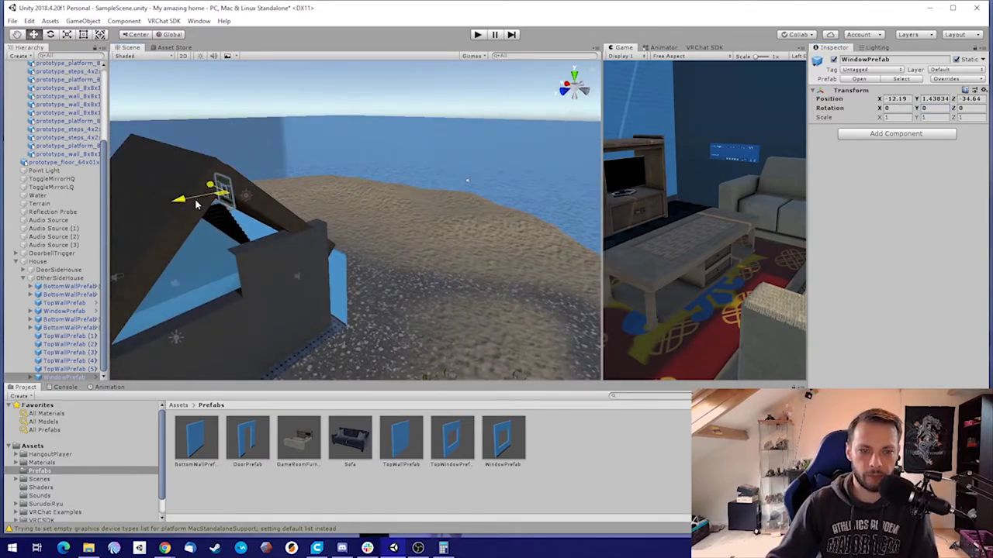
right_click_drag(342, 189, 376, 146)
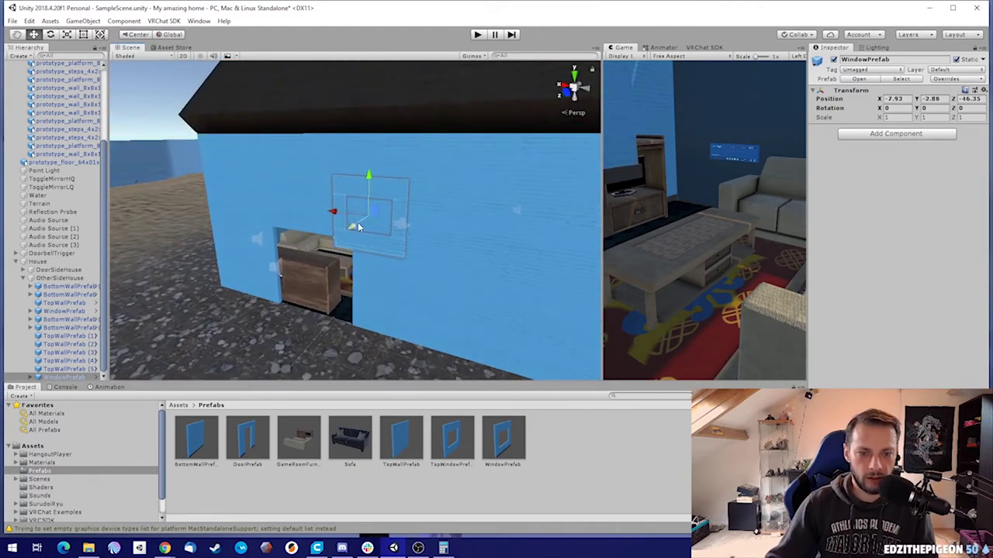
left_click_drag(334, 258, 347, 254)
right_click_drag(349, 253, 373, 298)
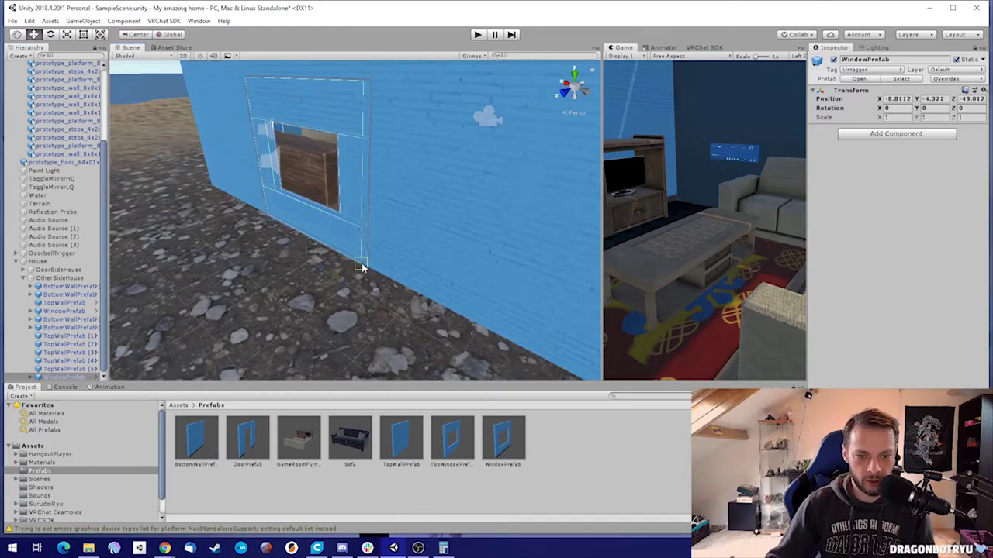
right_click_drag(423, 244, 211, 151)
left_click(318, 178)
right_click_drag(318, 178, 364, 190)
left_click_drag(365, 189, 134, 231, "alt")
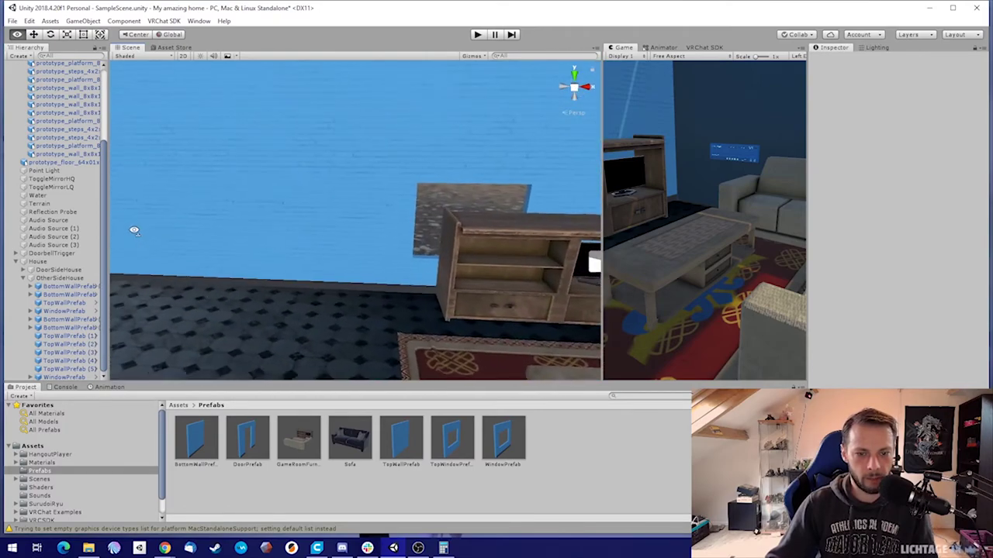
- Move the bottom wall panel beside the new window into the former door opening, snapping its upper corner to the adjoining panel
left_click(389, 211)
key("f")
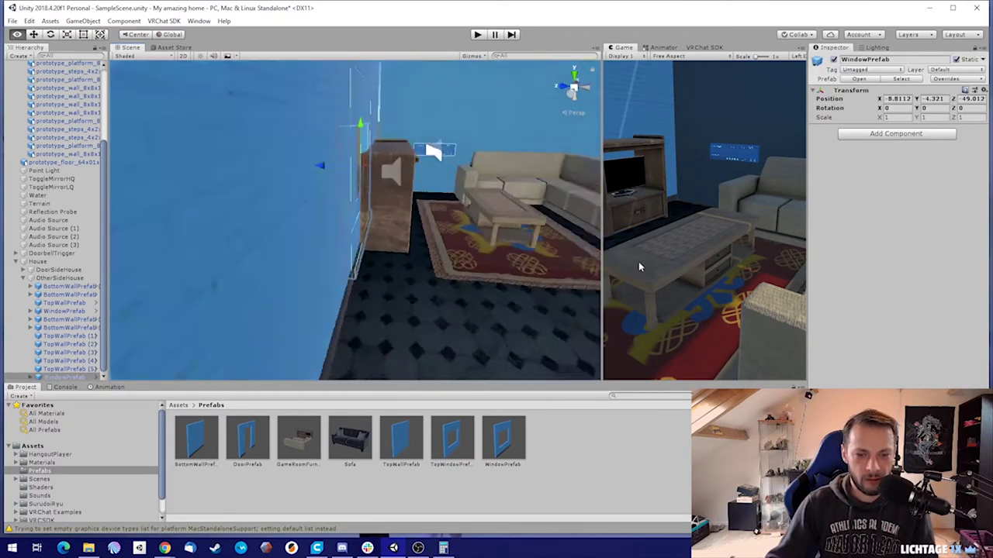
left_click(401, 231)
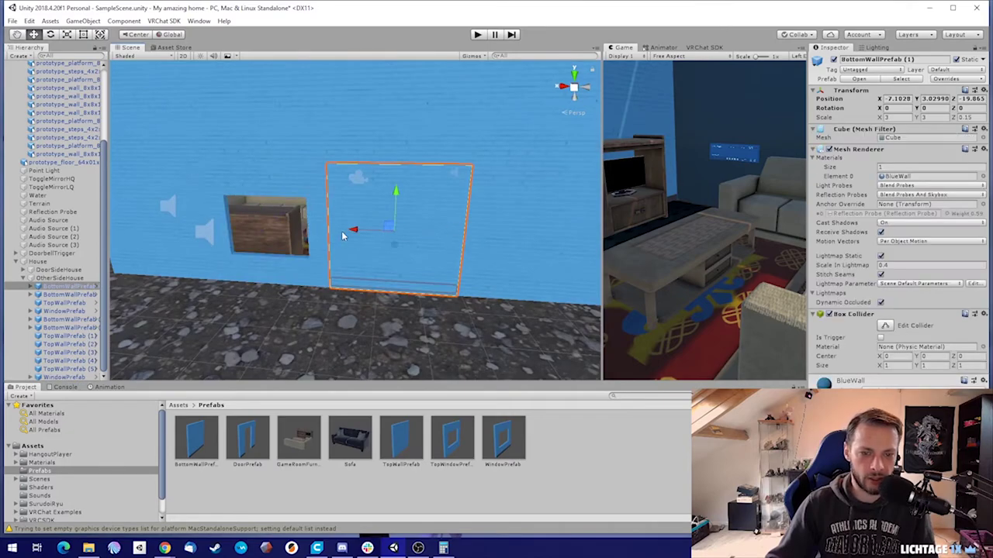
left_click_drag(290, 231, 261, 228)
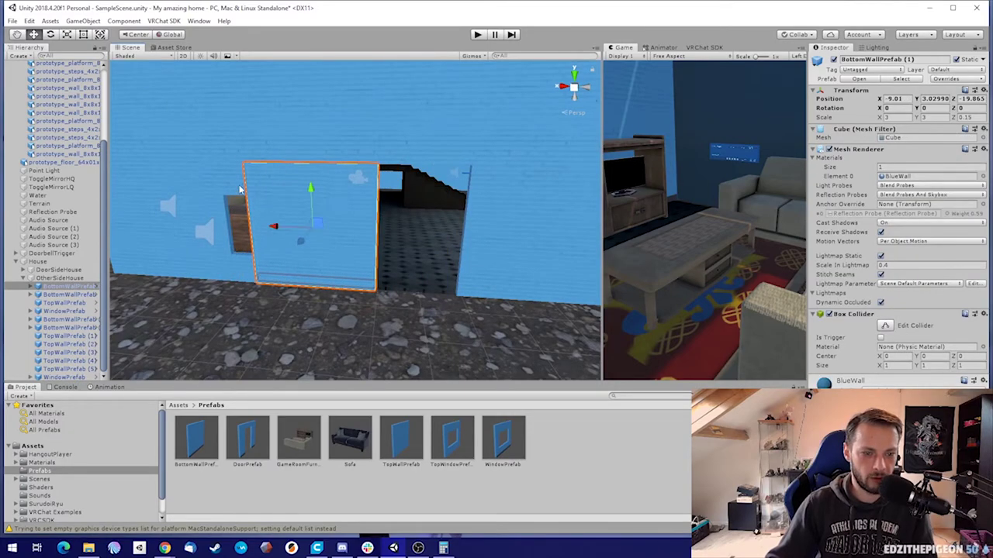
left_click(229, 227)
left_click(263, 208)
right_click_drag(264, 208, 357, 159)
key("w")
left_click_drag(351, 137, 281, 138)
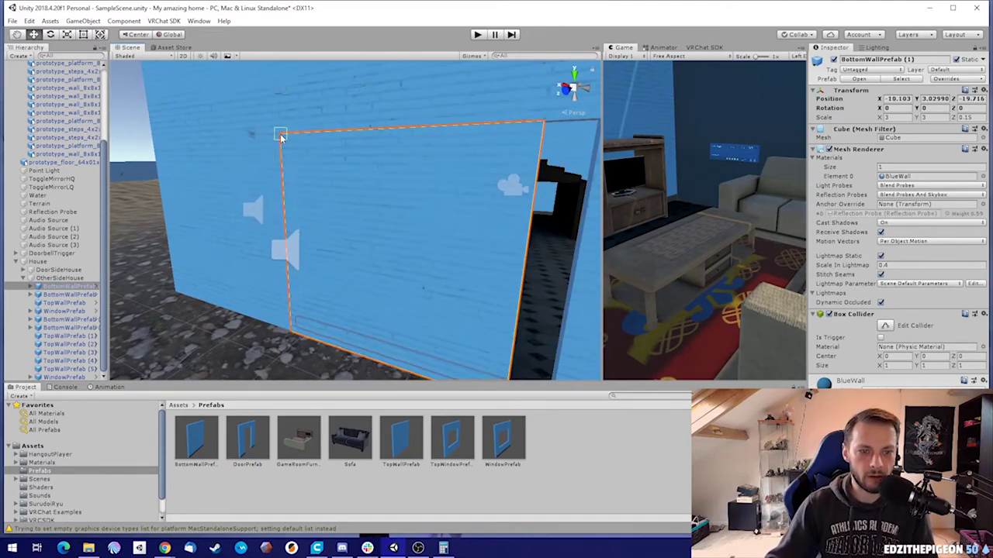
- Snap the new window prefab by its upper corner against the relocated bottom wall panel to fill the remaining gap
key("d")
right_click_drag(397, 171, 374, 154)
left_click(373, 153)
key("v")
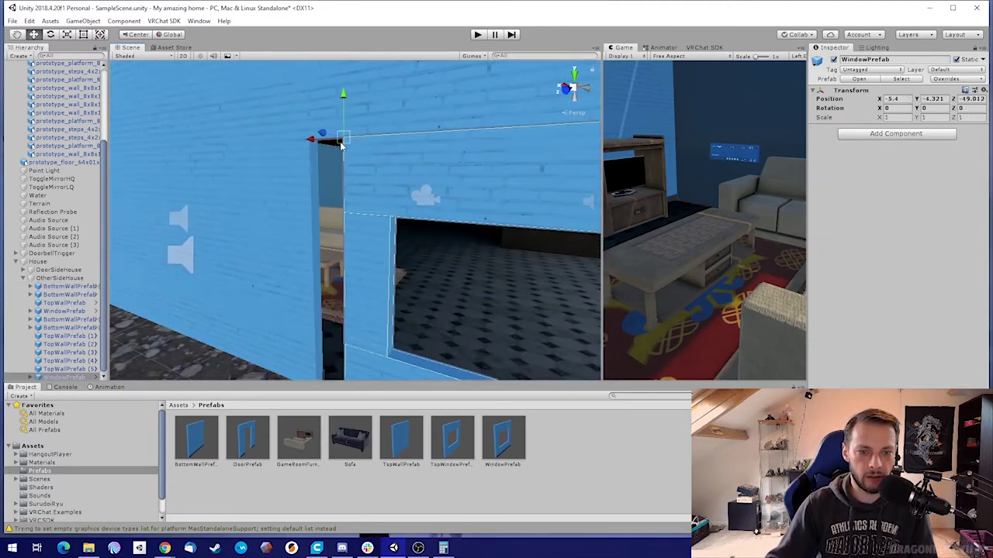
left_click_drag(341, 145, 311, 143)
- Delete the two blue prototype walls behind the sofa on the mirror side of the house
key("d")
right_click_drag(356, 173, 251, 151)
key("w")
key("s")
key("w")
left_click(433, 170)
right_click_drag(433, 169, 401, 217)
key("w")
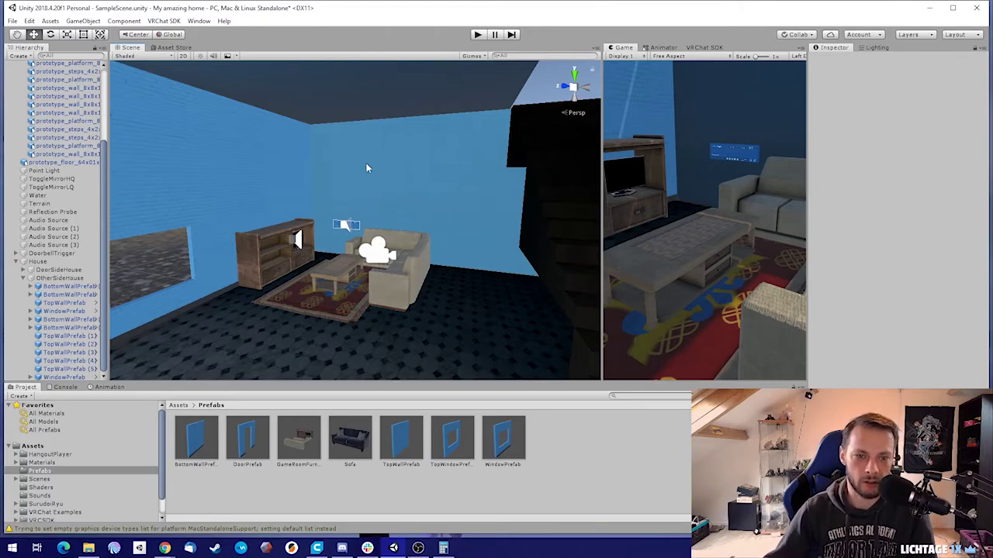
left_click(387, 178)
right_click_drag(416, 176, 447, 173)
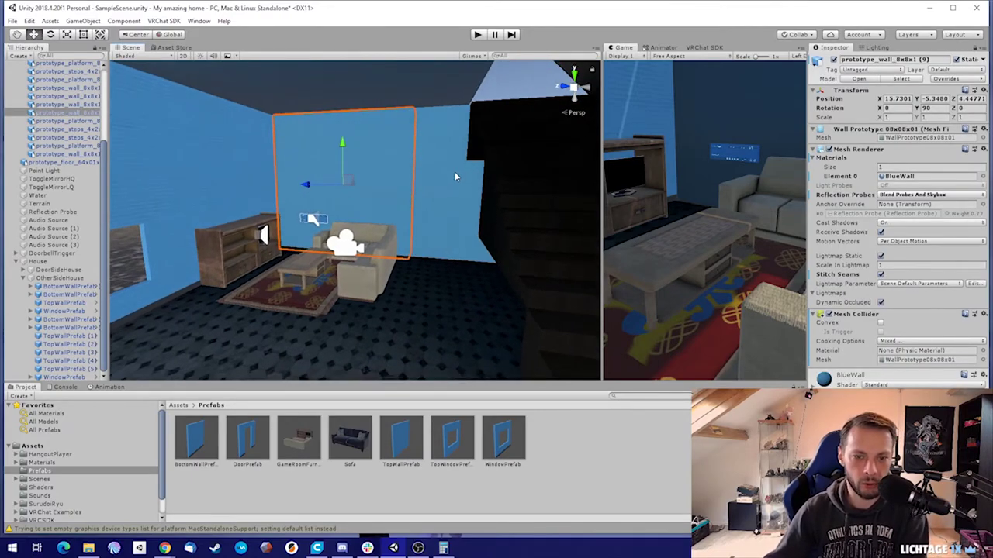
key("Delete")
left_click(433, 180)
key("Delete")
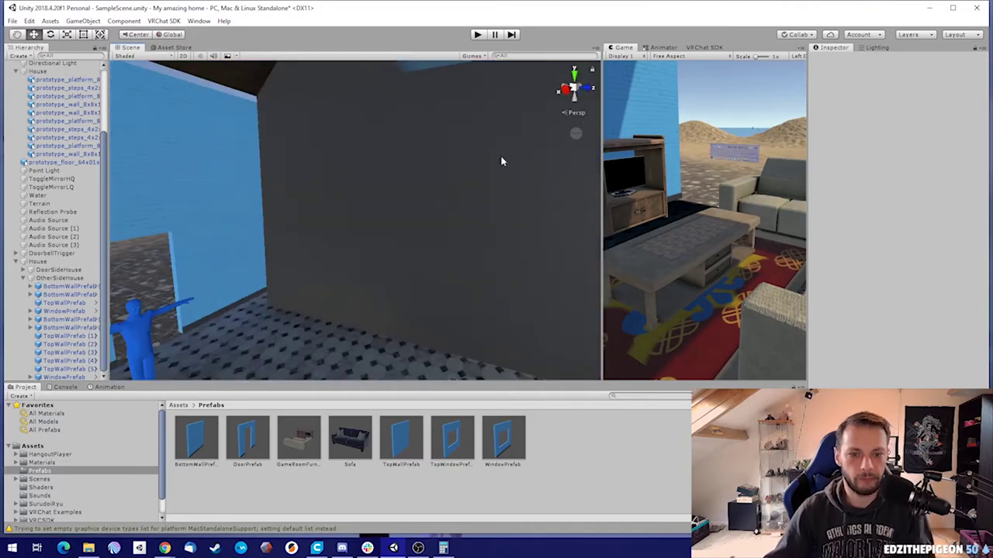
- Delete the remaining dark prototype walls at the end of the house opposite the mirror side
left_click(501, 160)
key("Delete")
left_click(321, 220)
key("Delete")
right_click_drag(321, 220, 235, 166)
- Duplicate a top and a bottom wall panel of OtherSideHouse, move the copies out above DoorbellTrigger in the hierarchy, and collapse OtherSideHouse
left_click(422, 165)
right_click_drag(423, 164, 473, 171)
left_click_drag(66, 370, 62, 250)
left_click(22, 294)
- Create an empty child object named MirrorSideHouse under House and parent the copied top and bottom wall panels to it
right_click(38, 339)
left_click(66, 412)
left_click(60, 364)
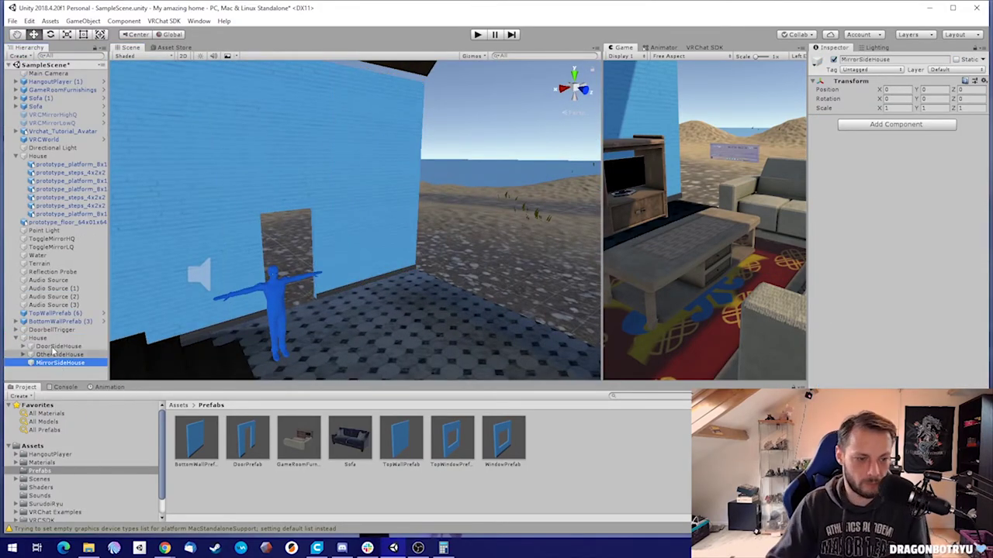
left_click(55, 313)
left_click(59, 322, "shift")
left_click_drag(60, 321, 59, 363)
- Rotate the MirrorSideHouse group 90 degrees about the vertical axis
left_click(59, 347)
key("e")
left_click_drag(386, 195, 264, 203, "ctrl")
right_click_drag(311, 244, 550, 230)
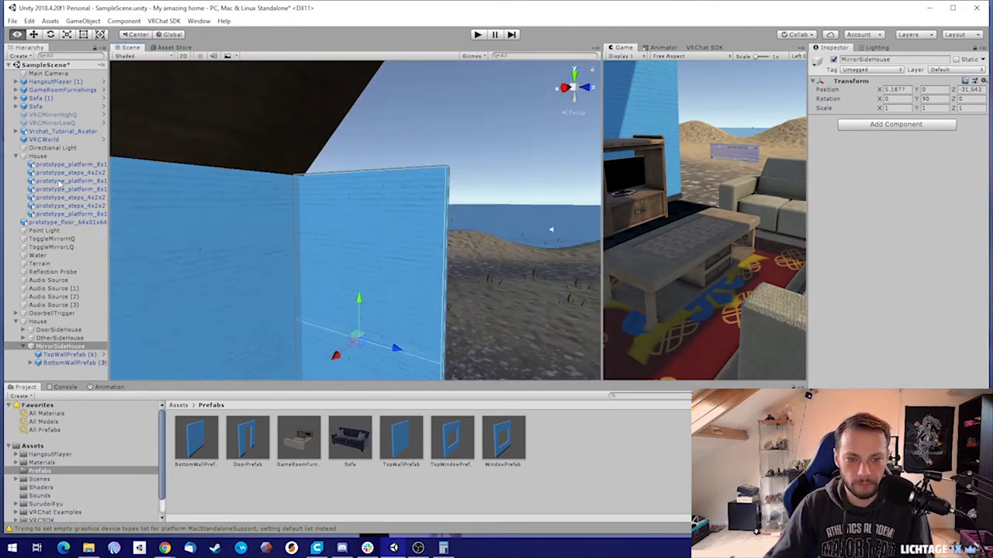
- Duplicate the top and bottom wall panels in MirrorSideHouse and place the copies beside the originals
left_click(65, 355)
left_click(66, 363, "shift")
key("ctrl+d")
right_click_drag(318, 204, 596, 311)
right_click_drag(433, 152, 256, 225)
- Duplicate the MirrorSideHouse panels again and shift the copies along so the wall spans the whole end of the house
left_click(67, 353, "shift")
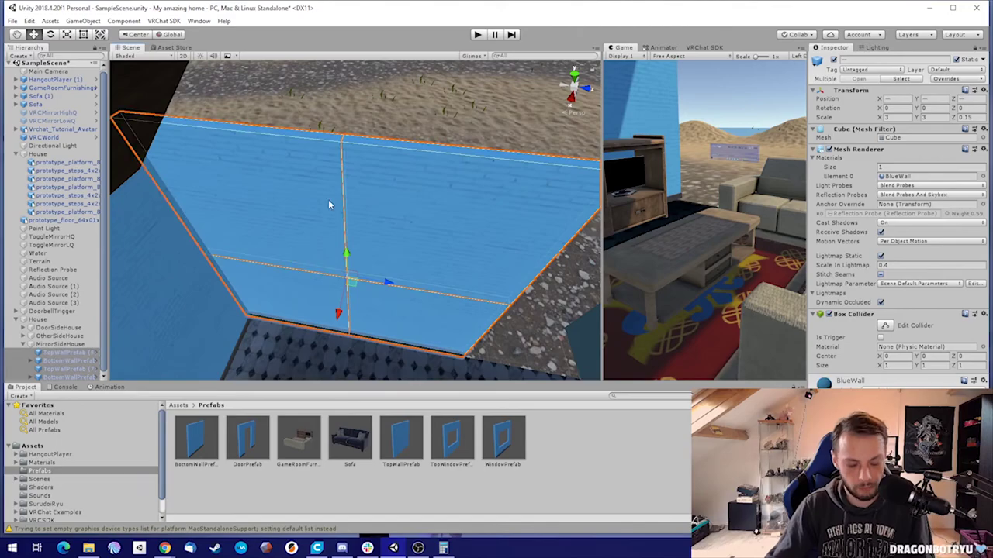
key("ctrl+d")
left_click_drag(387, 281, 694, 240)
right_click_drag(434, 225, 573, 100)
scroll(68, 320, "down", 1)
left_click(67, 320, "shift")
left_click(385, 217)
right_click_drag(386, 217, 442, 190)
- Duplicate the MirrorSideHouse group, move the copy out at the opposite end of the house, and set its Y rotation to -90
left_click(58, 294)
right_click_drag(294, 200, 341, 256)
left_click(347, 273)
key("t")
left_click(324, 187)
left_click(60, 337)
left_click(23, 223)
key("w")
left_click_drag(341, 256, 312, 269)
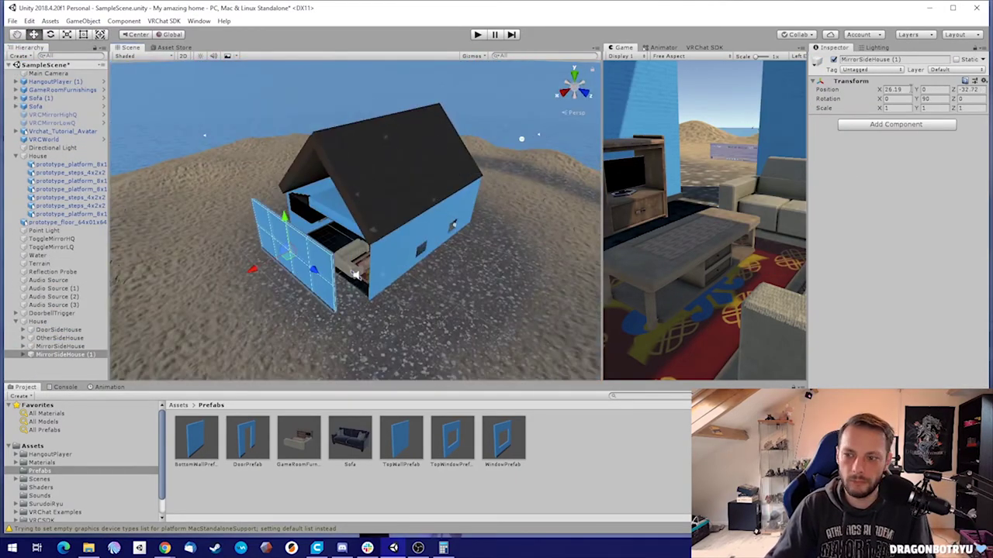
left_click(935, 99)
type("-90")
- Move the copied end wall against the open end of the house so it meets the long side walls
left_click_drag(290, 177, 434, 233)
right_click_drag(434, 233, 480, 139)
left_click(406, 162)
key("r")
left_click_drag(472, 147, 463, 147)
right_click_drag(463, 147, 333, 190)
- Delete the prototype steps and several prototype platform pieces of the old house shell
left_click(425, 228)
key("Delete")
left_click(333, 190)
key("Delete")
right_click_drag(328, 144, 374, 188)
key("Delete")
- Duplicate the prototype floor slab and raise the copy to Y 5.96 as the upper floor
left_click(403, 256)
key("ctrl+d")
left_click_drag(403, 238, 404, 147)
- Resize the raised floor slab to fit between the walls, leaving a strip open along the door side
left_click(84, 35)
right_click_drag(349, 186, 403, 148)
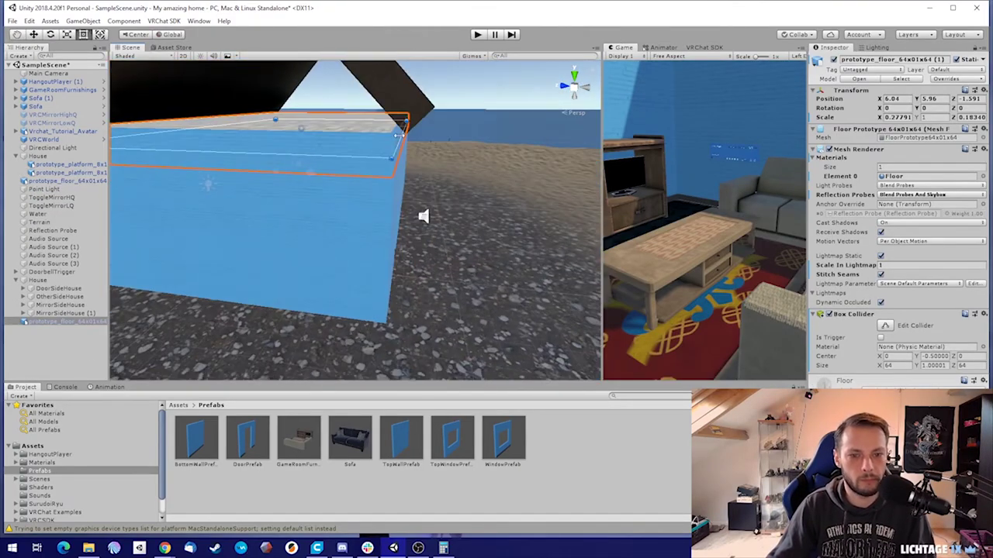
left_click_drag(408, 133, 338, 140)
mouse_move(337, 139)
right_mouse_down()
mouse_move(342, 178)
mouse_move(339, 132)
right_mouse_up()
key("r")
left_click_drag(339, 122, 339, 158)
right_click_drag(339, 158, 310, 224)
left_click(84, 35)
left_click_drag(358, 203, 372, 203)
- Delete the two remaining prototype platform pieces that form the old roof
left_click(449, 170)
right_click_drag(450, 170, 288, 192)
left_click(337, 151)
key("Delete")
left_click(336, 150)
key("Delete")
left_click(288, 192)
- Move the raised floor slab next to the original floor slab in the hierarchy
left_click(48, 280)
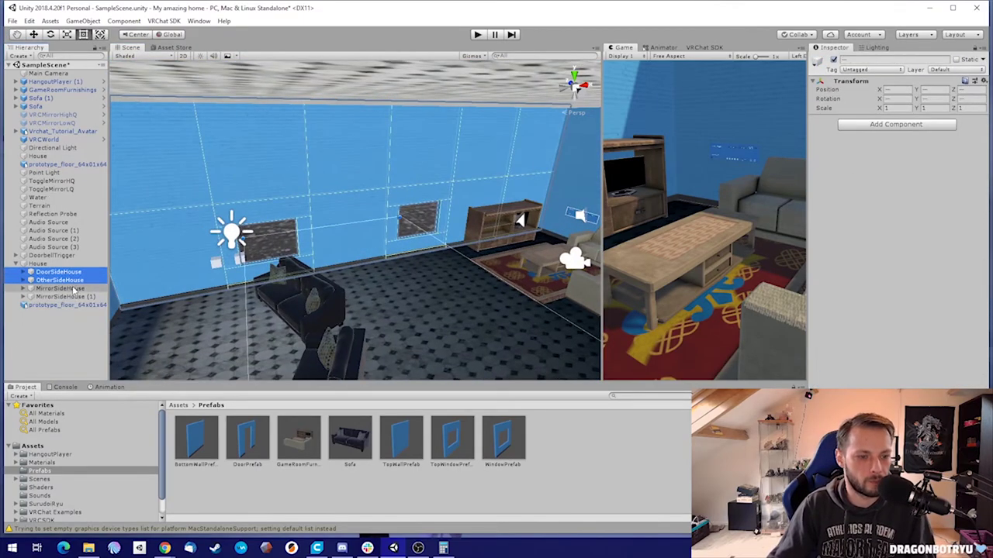
left_click(73, 289, "ctrl")
left_click(69, 297, "ctrl")
right_click_drag(356, 217, 372, 240)
left_click(39, 264)
left_click_drag(62, 305, 60, 168)
- Duplicate the four side groups and gather the originals under a new empty child of House named FirstFloor
left_click(62, 288)
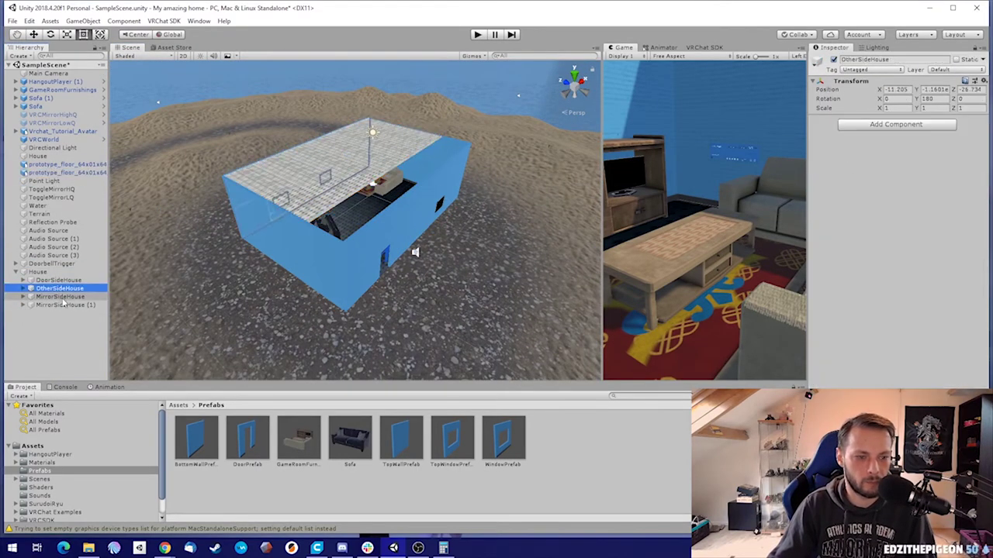
key("F2")
type("FirstFloor")
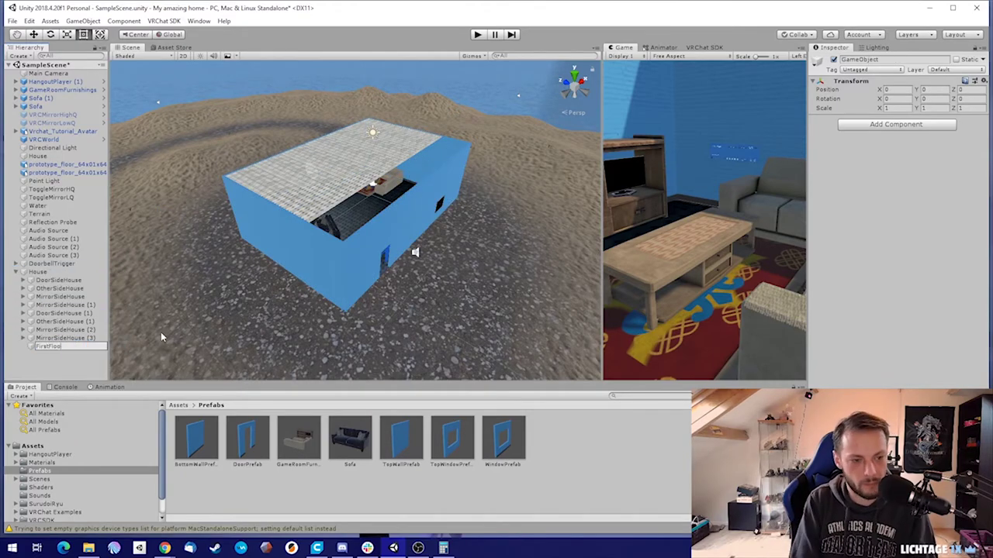
left_click(59, 280)
left_click(84, 305, "shift")
left_click_drag(84, 306, 55, 346)
- Create an empty child of House named SecondFloor and parent the four duplicated side groups to it
right_click(39, 271)
left_click(78, 352)
key("F2")
type("SecondFloor")
key("Return")
left_click(75, 281)
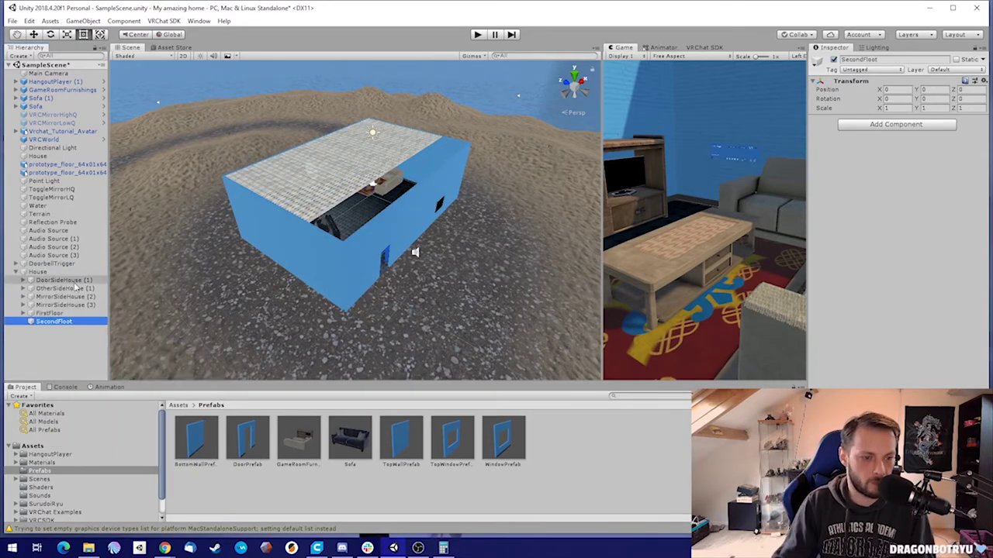
left_click(71, 304, "shift")
left_click_drag(71, 305, 62, 321)
- Raise the SecondFloor walls so they stand on top of the first-floor walls
left_click(65, 287)
left_click(23, 289)
key("w")
left_click_drag(380, 167, 380, 102, "ctrl")
right_click_drag(356, 217, 481, 194)
- Delete the surplus top wall panels from the second-floor side groups, keeping the bottom row
left_click(290, 172)
left_click(363, 166, "ctrl")
left_click(331, 150, "ctrl")
left_click(341, 167, "ctrl")
key("Delete")
- Duplicate the ground floor slab and raise the copy above the second storey as a ceiling
left_click(388, 233)
right_click_drag(388, 233, 511, 251)
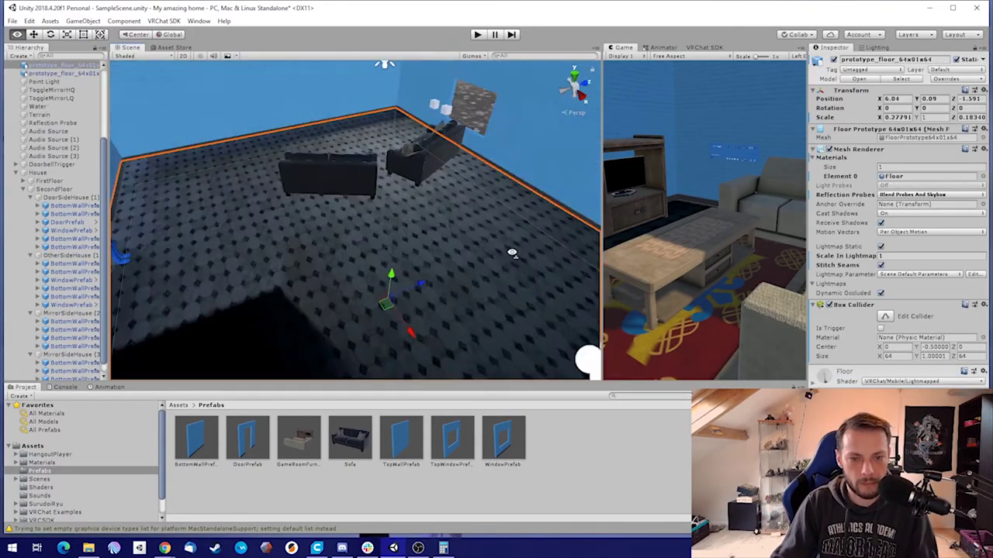
key("ctrl+d")
left_click_drag(390, 273, 390, 186, "ctrl")
right_click_drag(390, 186, 411, 203)
- Apply the Wood material to the new ceiling slab and save the scene
left_click(42, 462)
scroll(619, 479, "down", 1)
left_click_drag(619, 484, 435, 139)
right_click_drag(435, 155, 349, 221)
key("ctrl+s")
- Create an empty child object under House named Stairs
left_click(337, 248)
left_click(353, 229)
left_click(52, 154)
right_click_drag(330, 144, 707, 164)
left_click(347, 93)
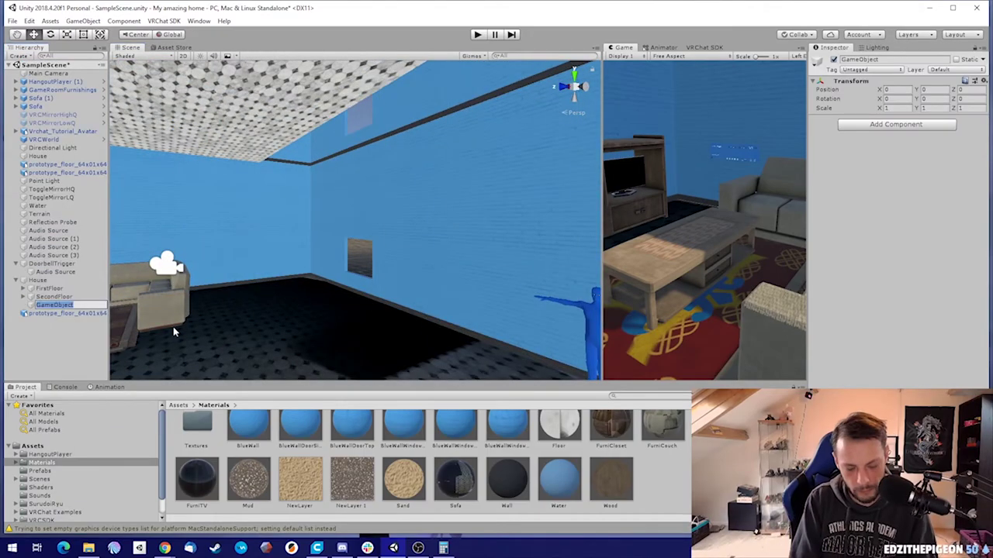
type("Stairs")
key("Return")
- Add a cube under Stairs and scale it into a flat plank about 9.54 long and 0.13 thick
right_click(48, 312)
mouse_move(82, 399)
left_click(147, 399)
right_click_drag(364, 256, 310, 209)
left_click_drag(277, 201, 277, 154)
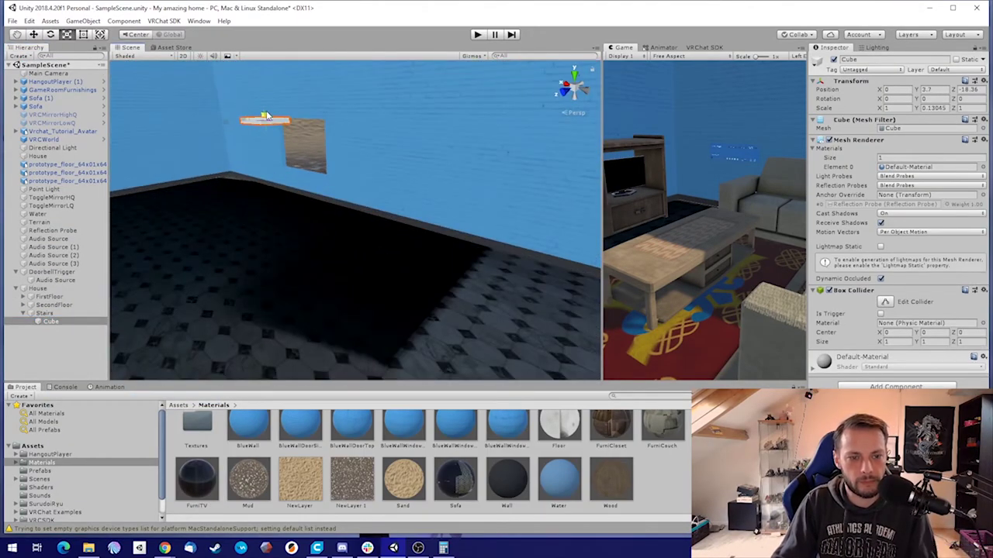
left_click_drag(326, 180, 566, 180)
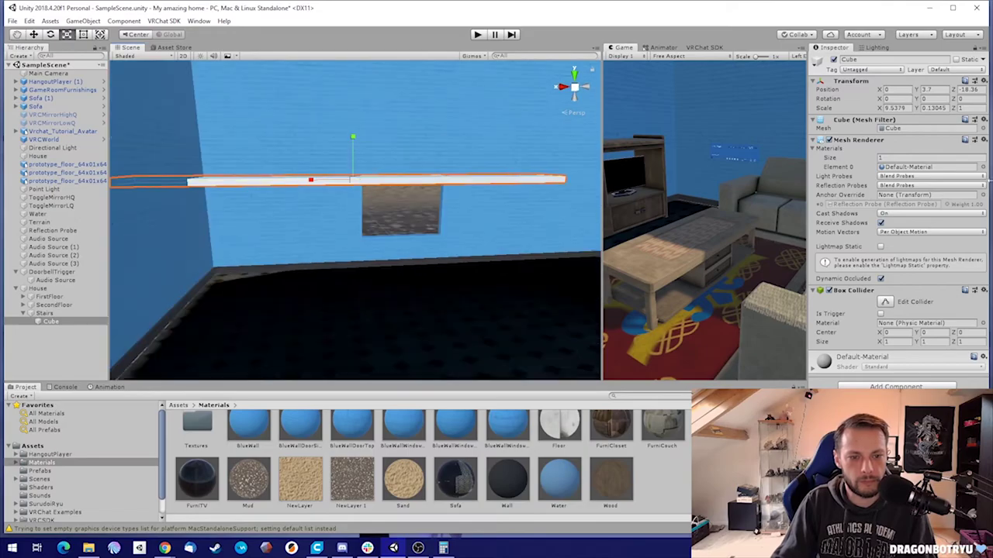
scroll(355, 193, "up", 5)
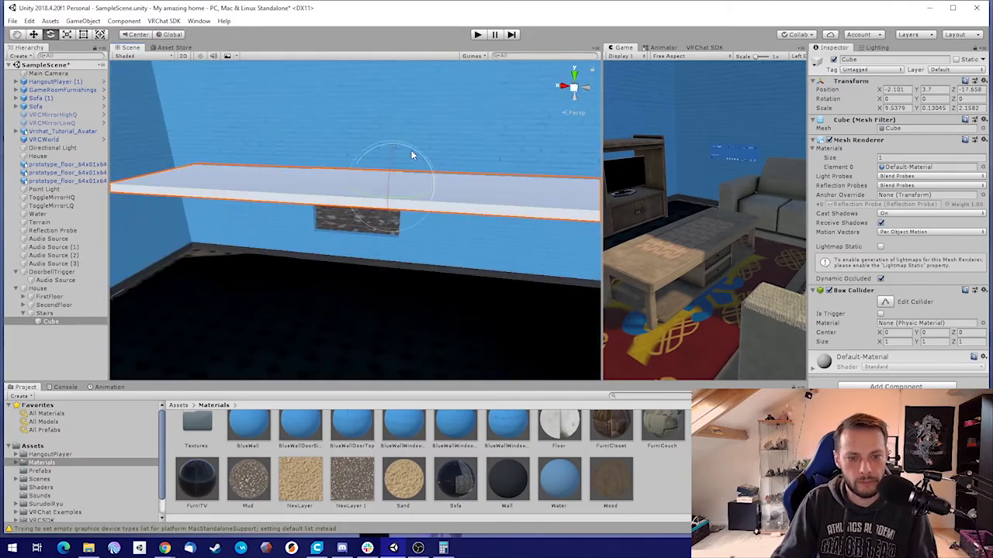
- Tilt the plank about 27 degrees around Z, lengthen it to about 13.9, and position it as a ramp to the upper floor
left_click_drag(399, 167, 410, 159)
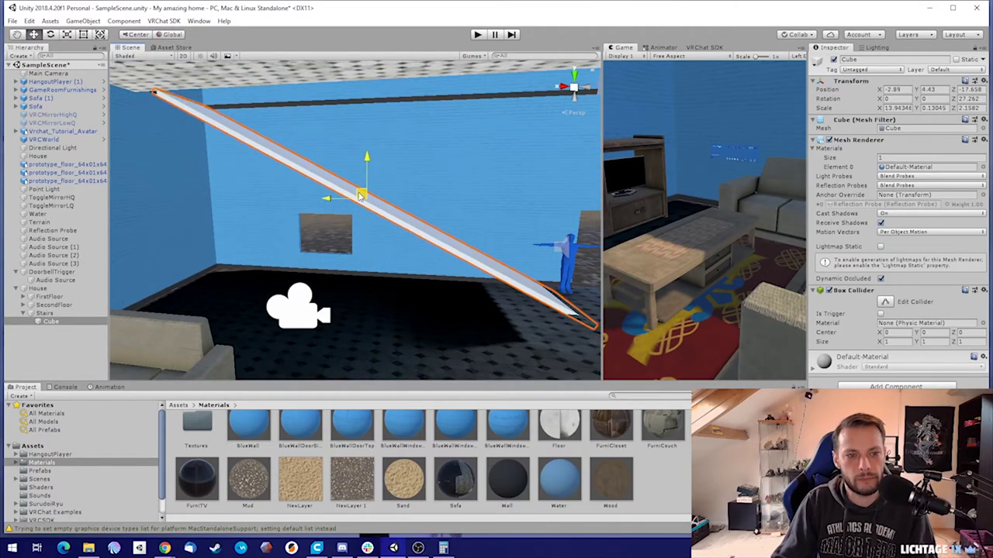
right_click_drag(360, 197, 435, 271)
left_click_drag(543, 299, 560, 289)
left_click(480, 240)
right_click_drag(481, 240, 365, 228)
- Adjust the upper floor slab's edge to line up with the stair ramp and save the scene
key("t")
left_click_drag(365, 228, 338, 233)
right_click_drag(339, 233, 372, 192)
left_click_drag(364, 185, 355, 189)
right_click_drag(355, 188, 305, 183)
key("ctrl+s")
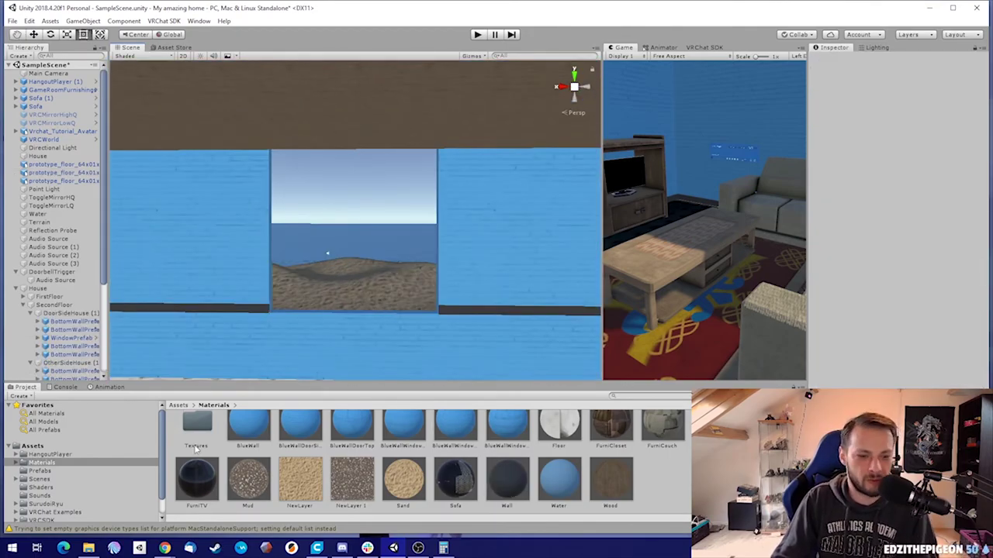
- Place a WindowPrefab in the second-floor wall gap on the door side and align it with the neighbouring panels
left_click(39, 471)
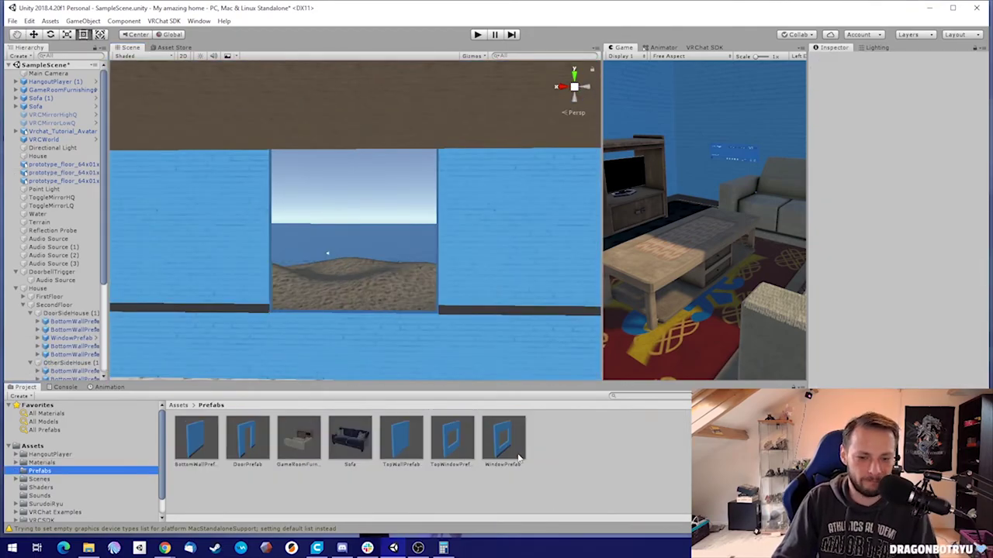
left_click_drag(505, 441, 326, 298)
right_click_drag(326, 298, 97, 204)
key("w")
left_click_drag(324, 204, 283, 204)
right_click_drag(283, 204, 248, 145)
left_click_drag(248, 145, 329, 143)
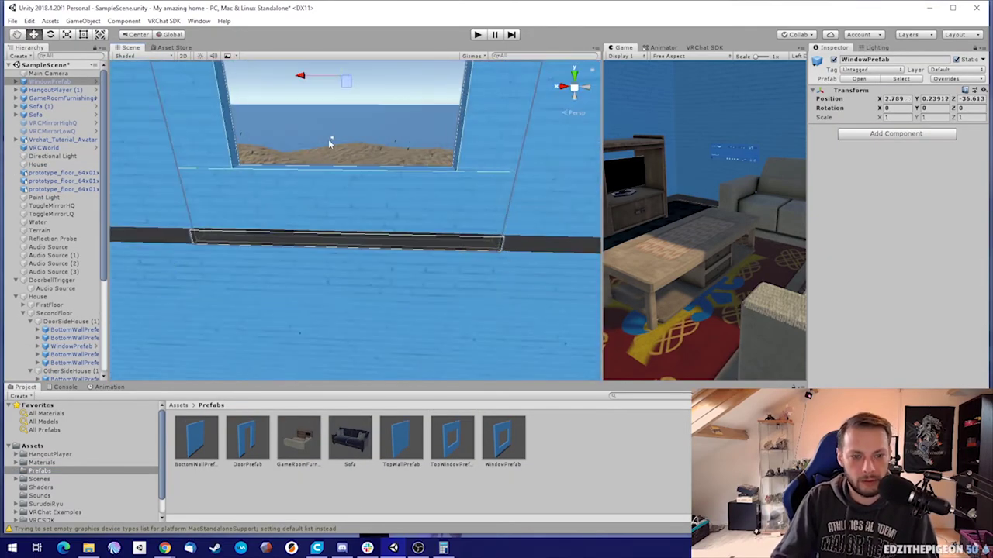
right_click_drag(330, 144, 420, 208)
- Examine the fitted window, the outside walls, and the stair ramp inside the house
left_click(348, 171)
right_click_drag(348, 171, 333, 314)
left_click(353, 207)
left_click(334, 314)
right_click_drag(380, 266, 353, 207)
left_click(353, 207)
right_click_drag(353, 206, 815, 157)
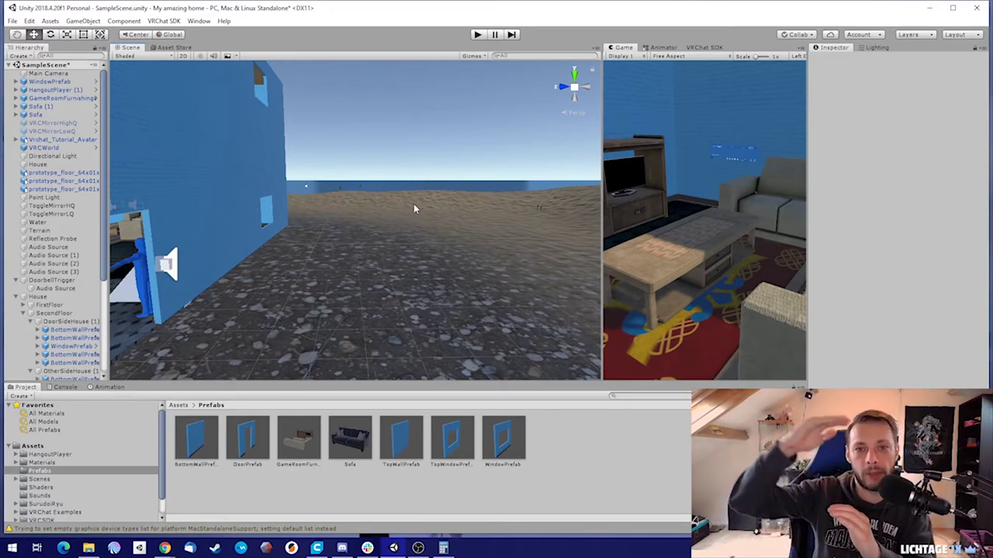
right_click_drag(373, 209, 414, 190)
key("w")
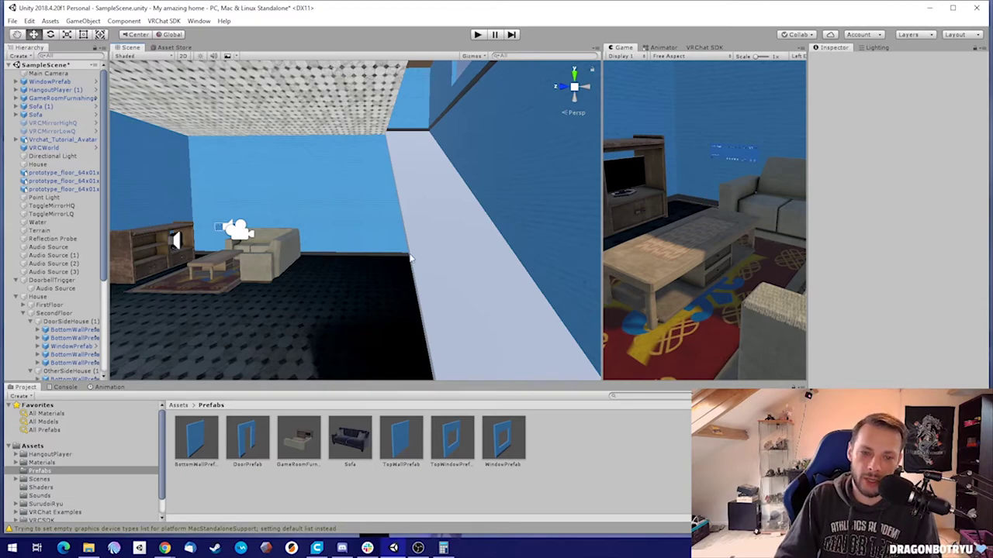
- Examine the doorbell audio source and the two white mirror toggle cubes on the wall
right_click_drag(423, 231, 304, 239)
left_click(283, 226)
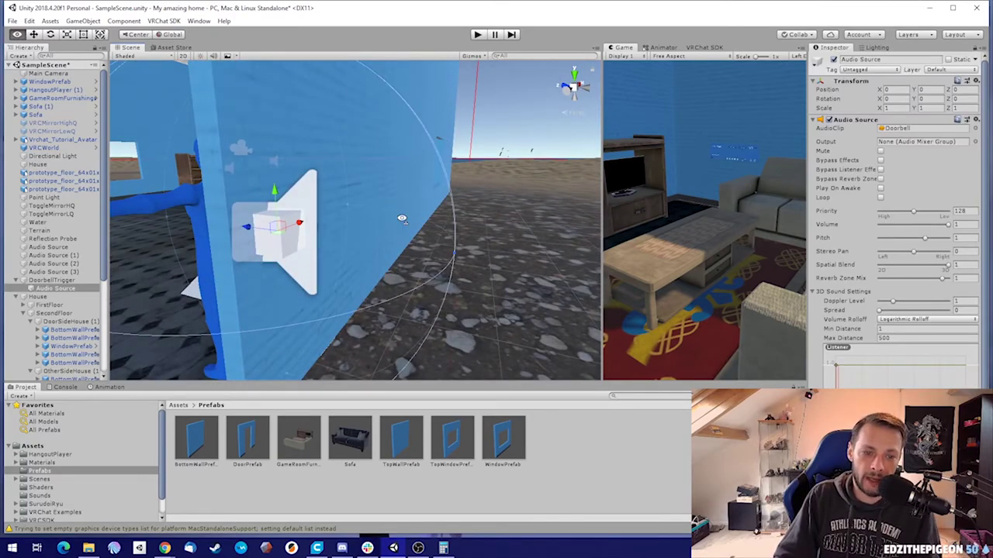
right_click_drag(401, 218, 184, 192)
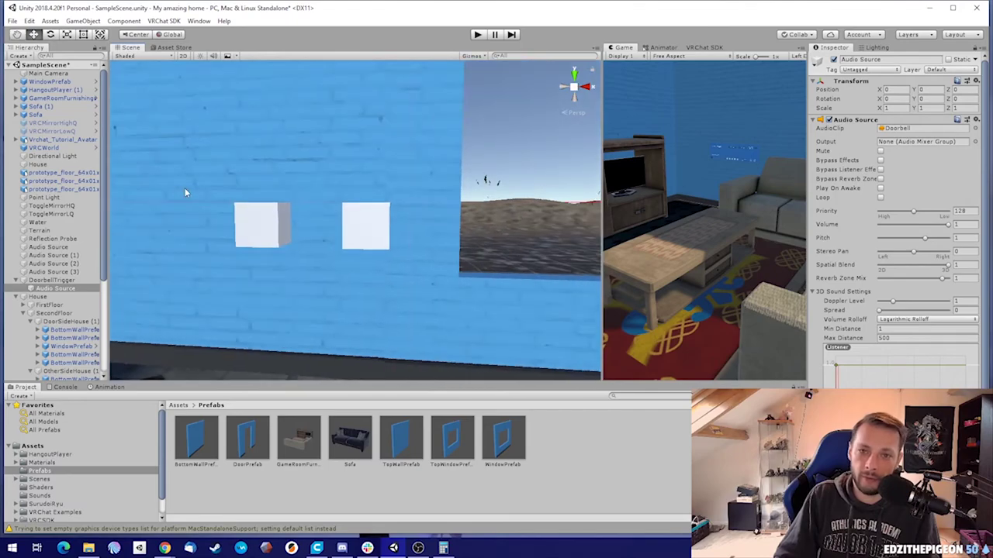
right_click_drag(366, 180, 330, 260)
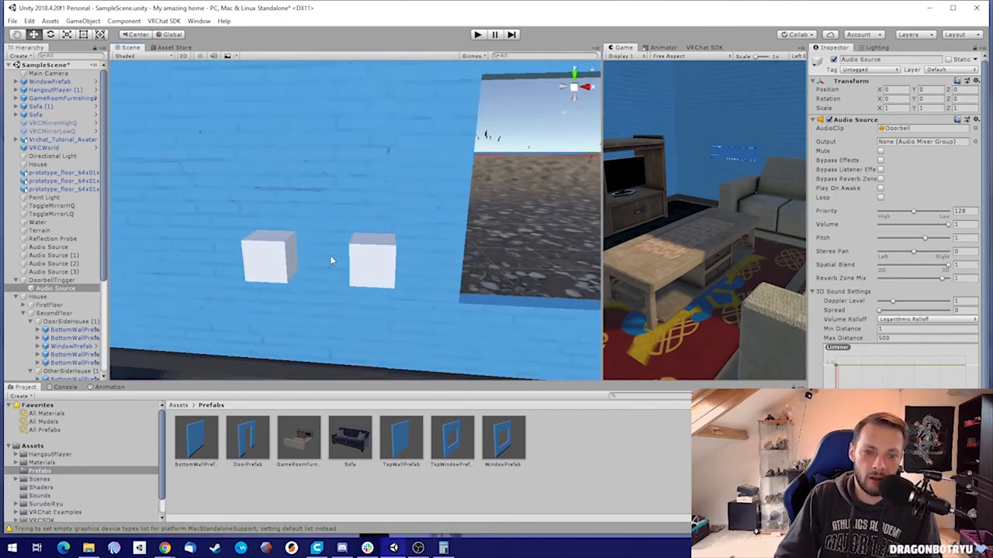
left_click(261, 255)
left_click(521, 117)
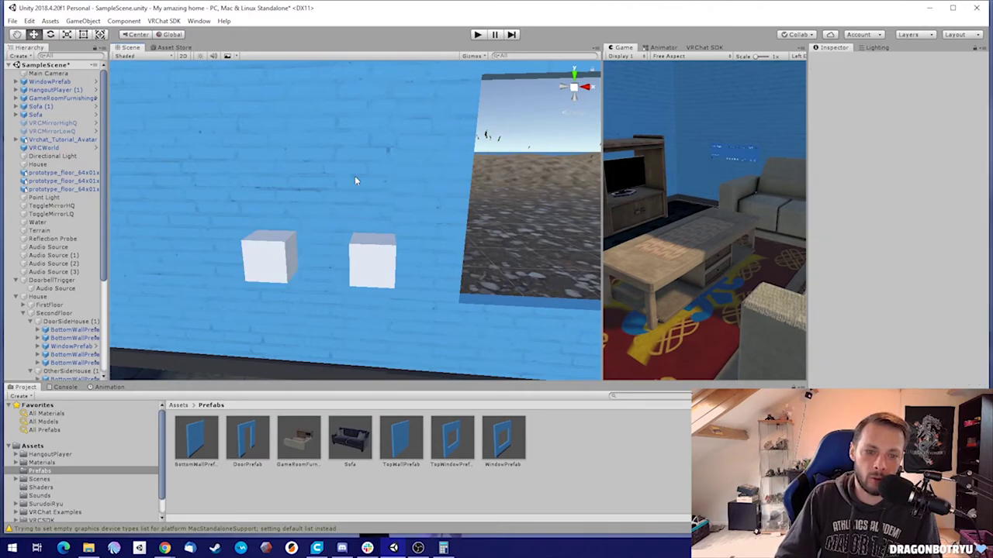
right_click_drag(354, 181, 887, 146)
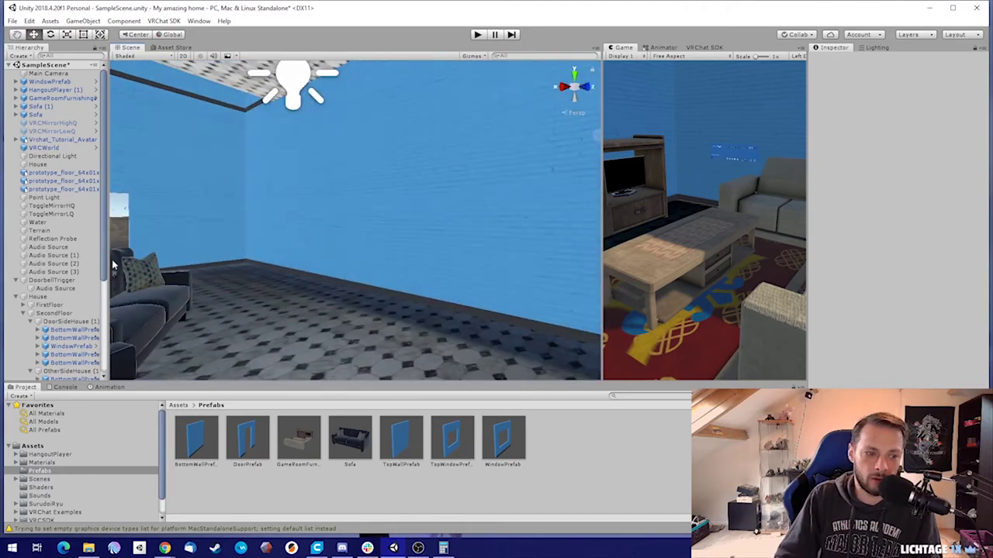
- Enable the VRCMirrorHighQ and VRCMirrorLowQ objects together
left_click(69, 124)
left_click(68, 131, "shift")
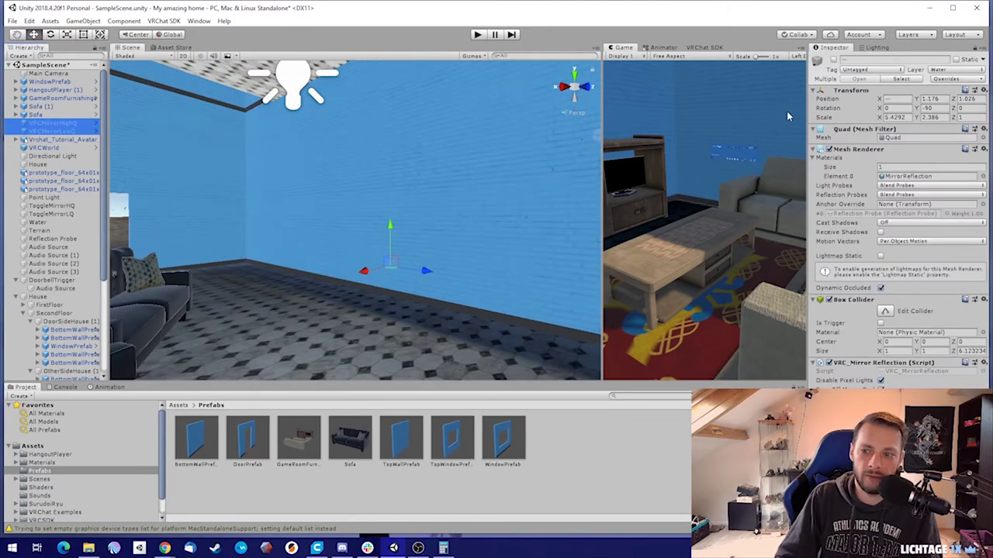
left_click(833, 60)
- Raise both mirrors on the wall facing the two dark sofas to about Y 1.27
right_click_drag(344, 178, 430, 225)
key("s")
left_click_drag(428, 209, 349, 203)
left_click_drag(318, 162, 309, 157)
key("d")
right_click_drag(407, 192, 200, 208)
key("s")
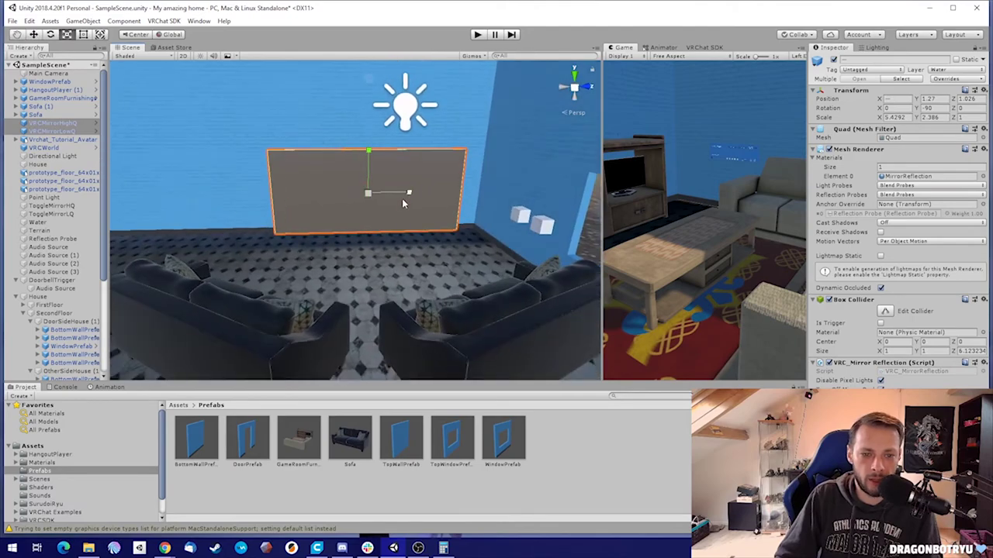
- Enlarge both mirrors to a scale of about 7.8 by 4.06 and reposition them on the wall at about Y 2.07, Z 0.22
left_click_drag(408, 192, 354, 195)
key("w")
key("r")
left_click_drag(321, 155, 322, 124)
mouse_move(356, 172)
right_mouse_down()
mouse_move(315, 229)
mouse_move(366, 188)
right_mouse_up()
key("s")
left_click_drag(364, 161, 368, 161)
key("a")
key("s")
mouse_move(369, 162)
right_mouse_down()
mouse_move(336, 178)
mouse_move(373, 177)
right_mouse_up()
key("d")
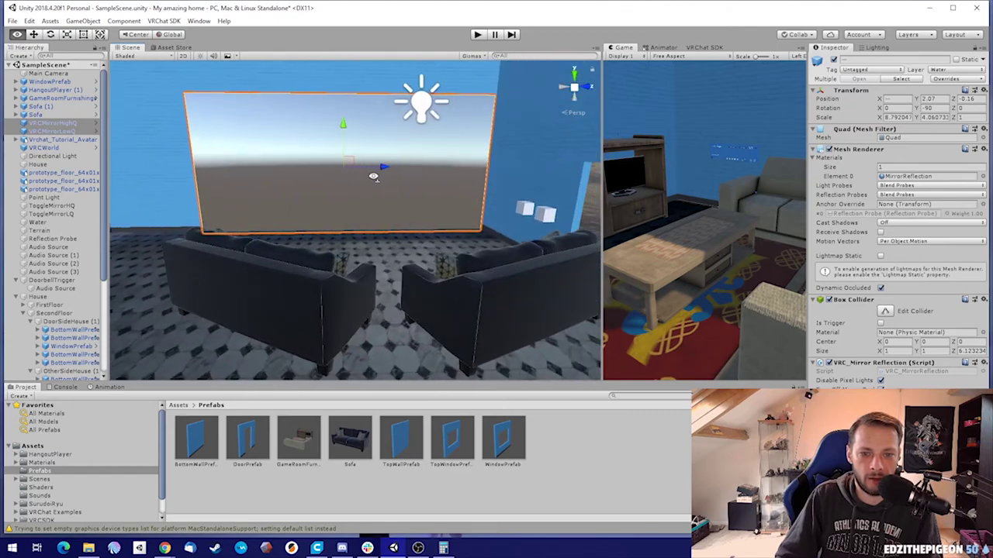
left_click_drag(380, 165, 397, 169)
- Disable the VRCMirrorHighQ and VRCMirrorLowQ objects together
right_click_drag(386, 200, 619, 271)
key("w")
right_click_drag(353, 217, 510, 200)
key("w")
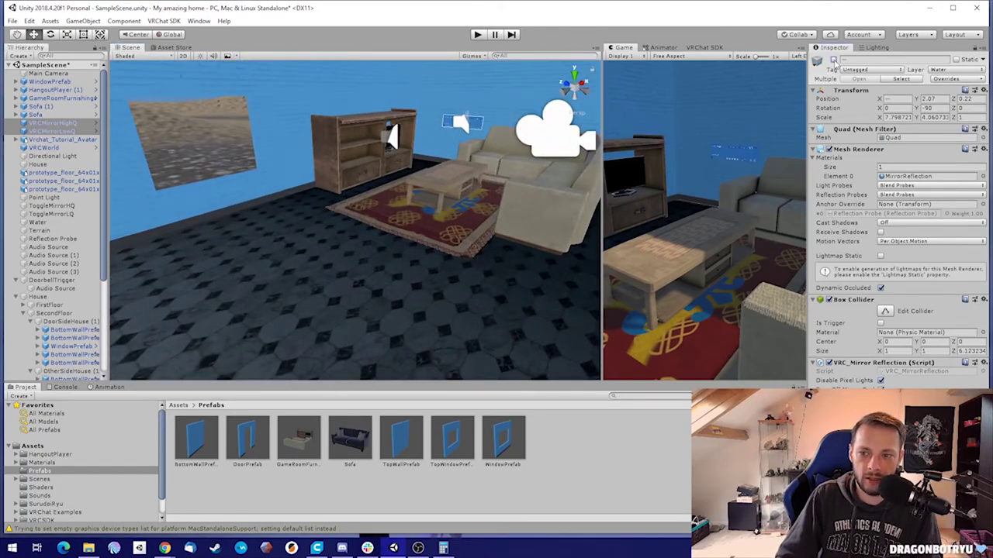
- Examine the GameRoomFurnishings object and the VRCChair objects nested in it
left_click(407, 226)
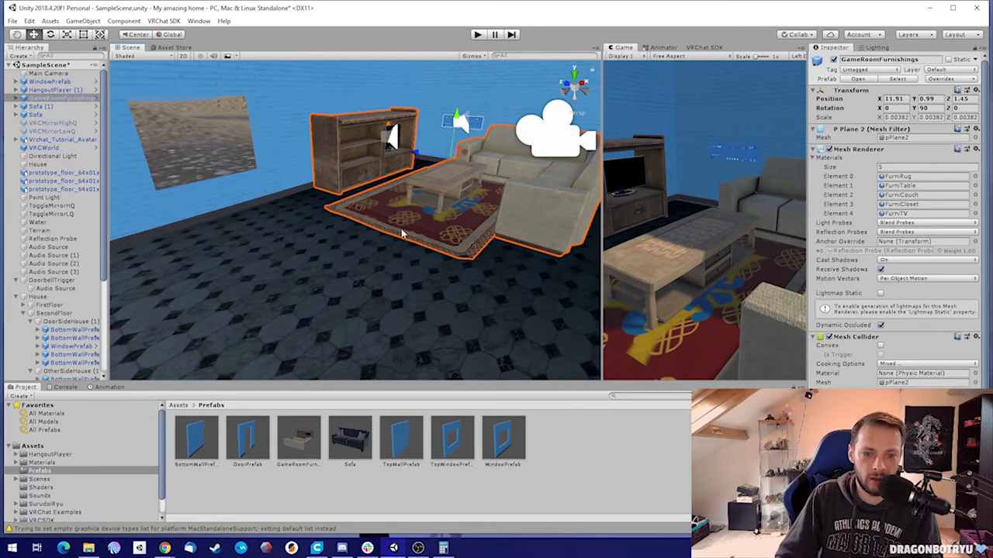
left_click(15, 98)
left_click(47, 108)
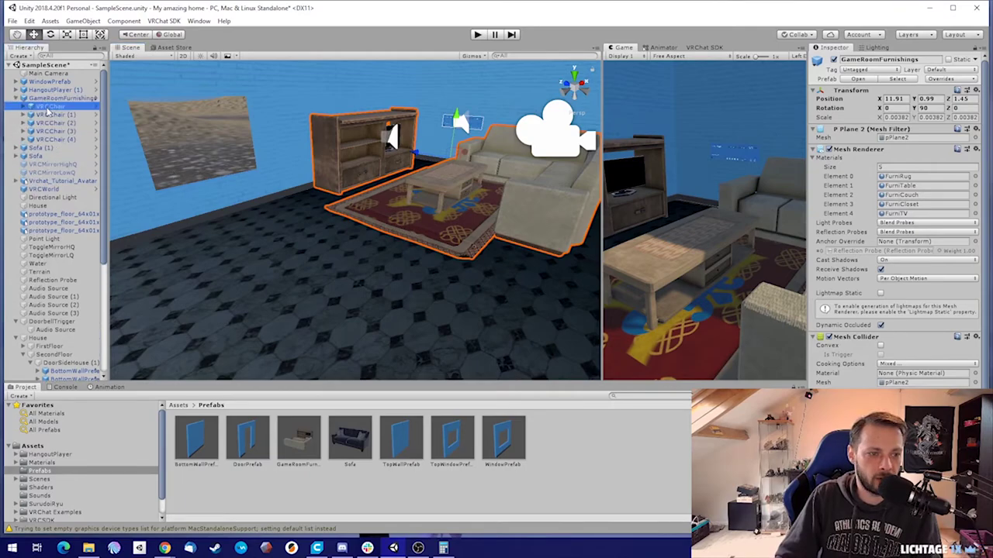
left_click(48, 111)
left_click(54, 99)
left_click(16, 99)
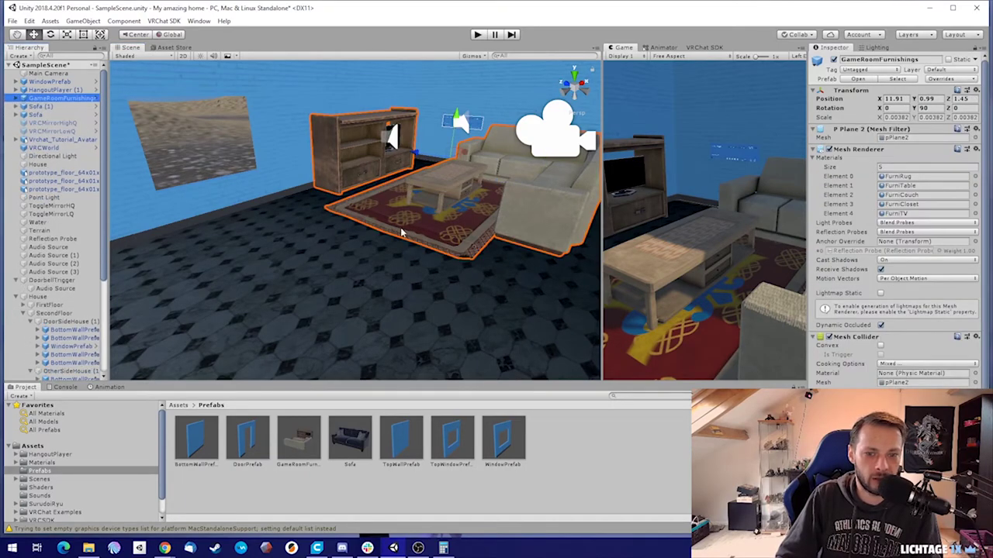
- Deselect the furnishings and save the scene
right_click_drag(402, 232, 952, 185)
key("w")
left_click(247, 126)
key("ctrl+s")
key("w")
key("a")
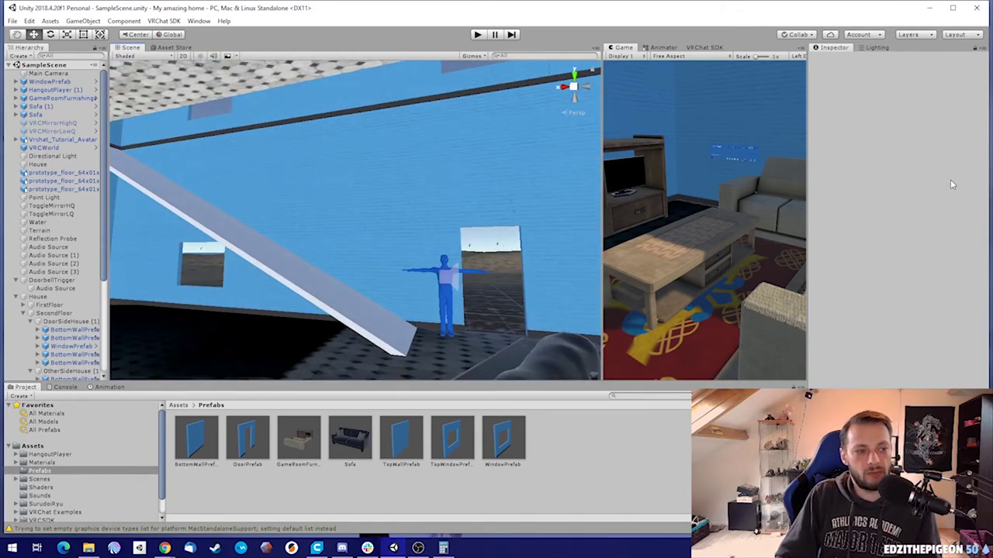
- Examine the wall panel above the door and the TopWallPrefab, BottomWallPrefab and DoorPrefab assets
left_click(472, 132)
right_click_drag(396, 169, 384, 191)
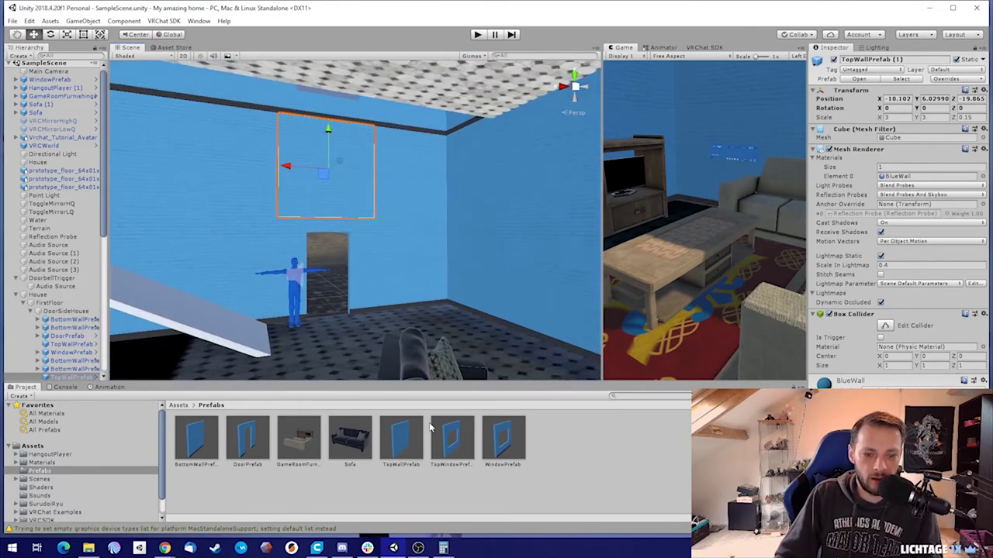
left_click(402, 449)
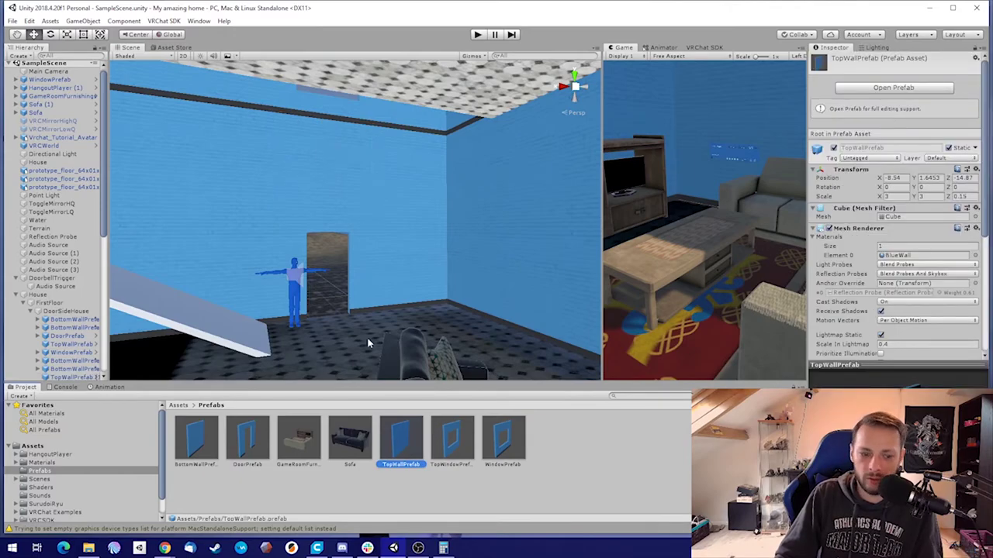
left_click(192, 446)
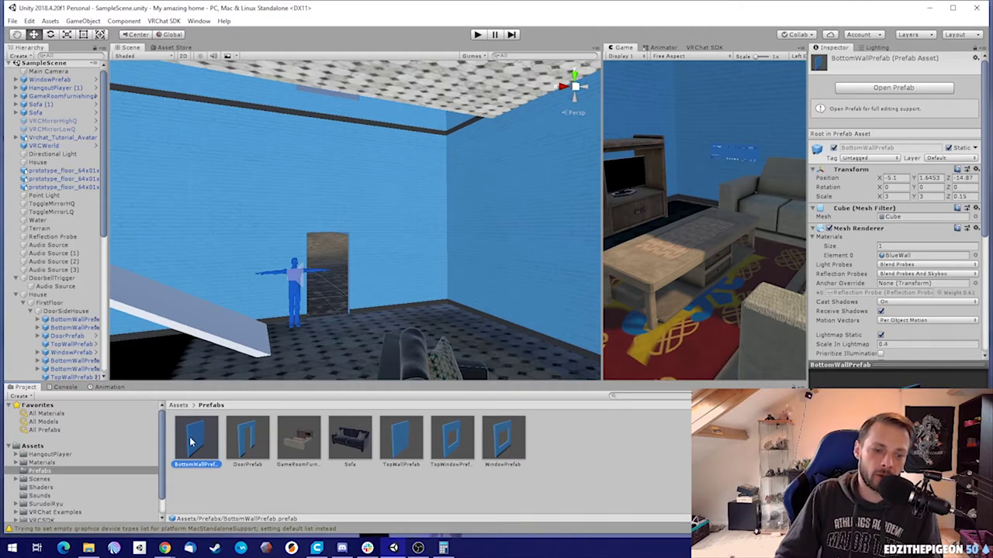
left_click(245, 444)
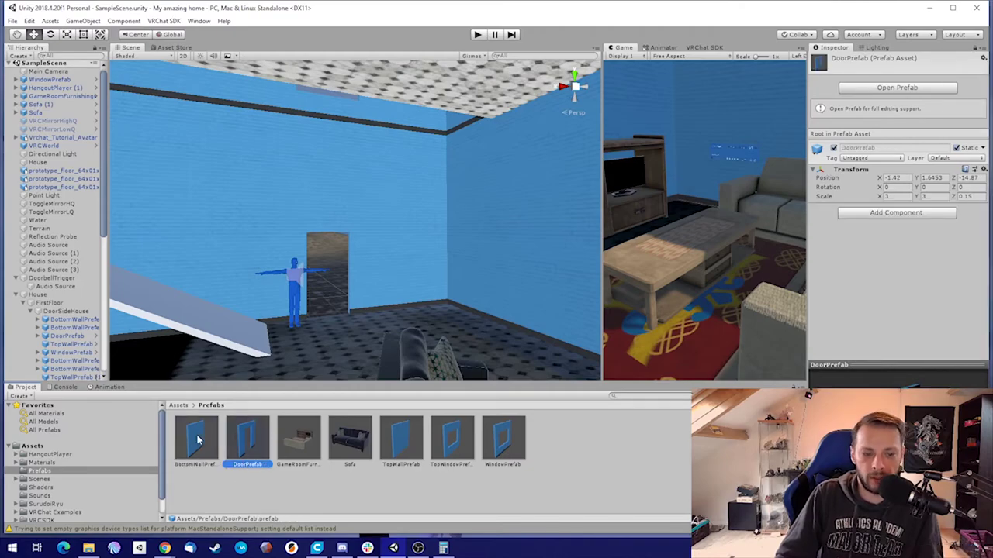
right_click_drag(503, 206, 252, 266)
- Open WindowPrefab for editing and add a cube named Window to it
left_click(505, 439)
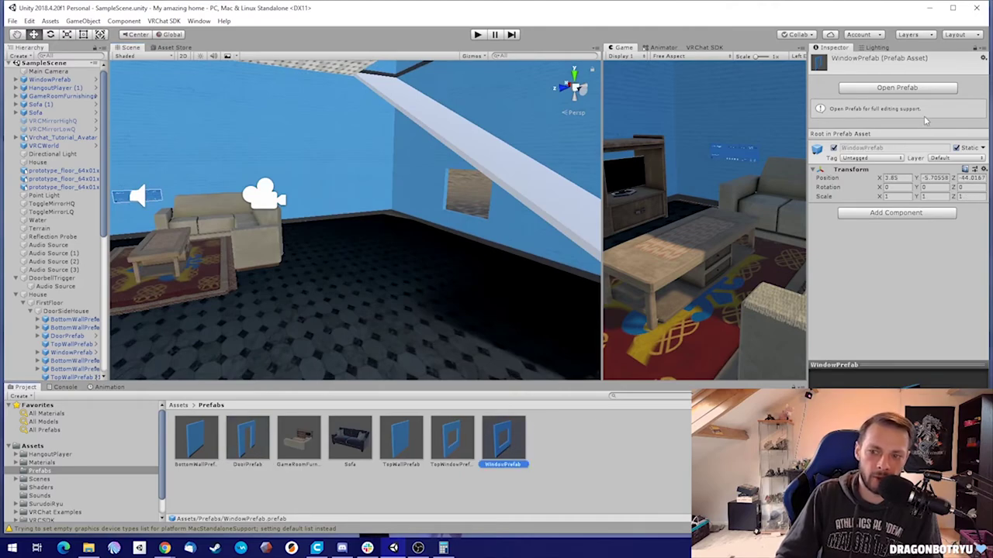
left_click(917, 89)
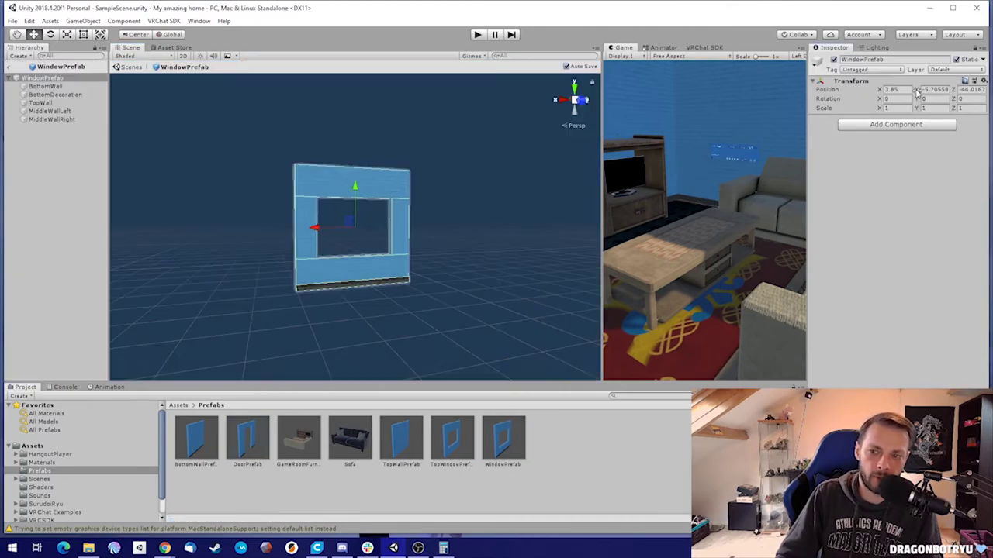
right_click(52, 79)
mouse_move(93, 163)
left_click(157, 163)
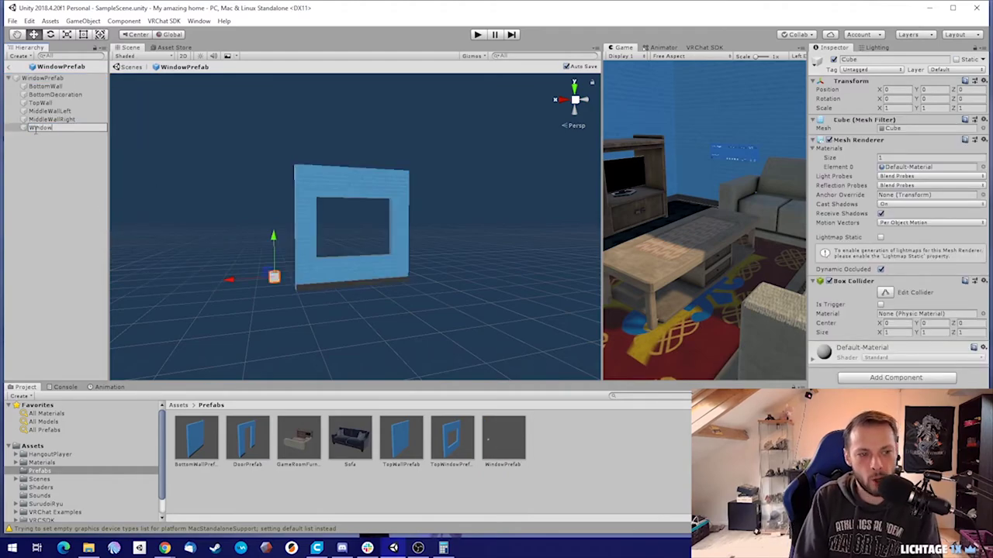
key("Return")
- Move the Window cube into the wall's plane below the opening and flatten it to about 0.011 thick
left_click_drag(328, 184, 225, 313, "alt")
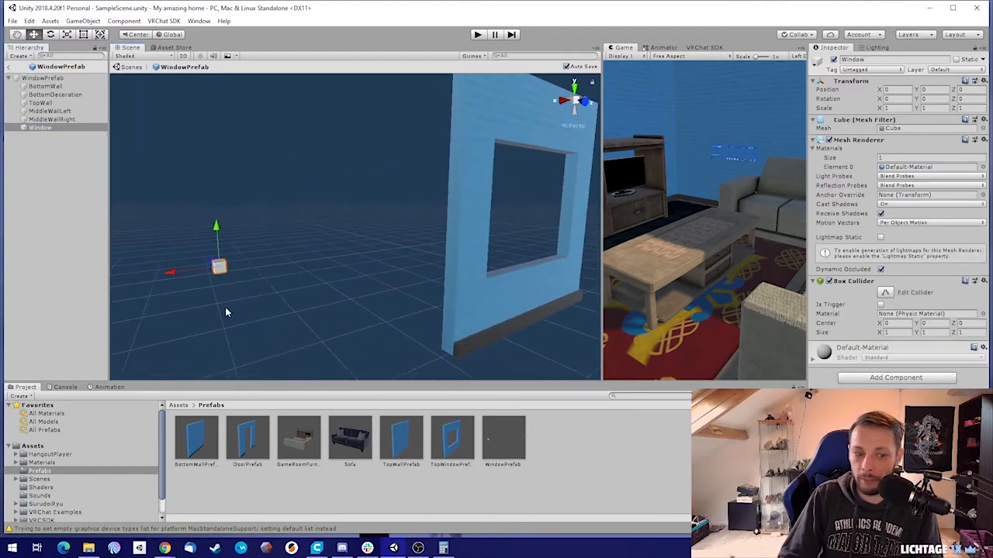
left_click_drag(215, 273, 512, 197)
mouse_move(318, 249)
left_mouse_down("alt")
mouse_move(465, 255)
mouse_move(314, 229)
left_mouse_up("alt")
left_click_drag(266, 164, 207, 252)
right_click_drag(207, 252, 167, 186)
right_click_drag(344, 250, 312, 252)
key("s")
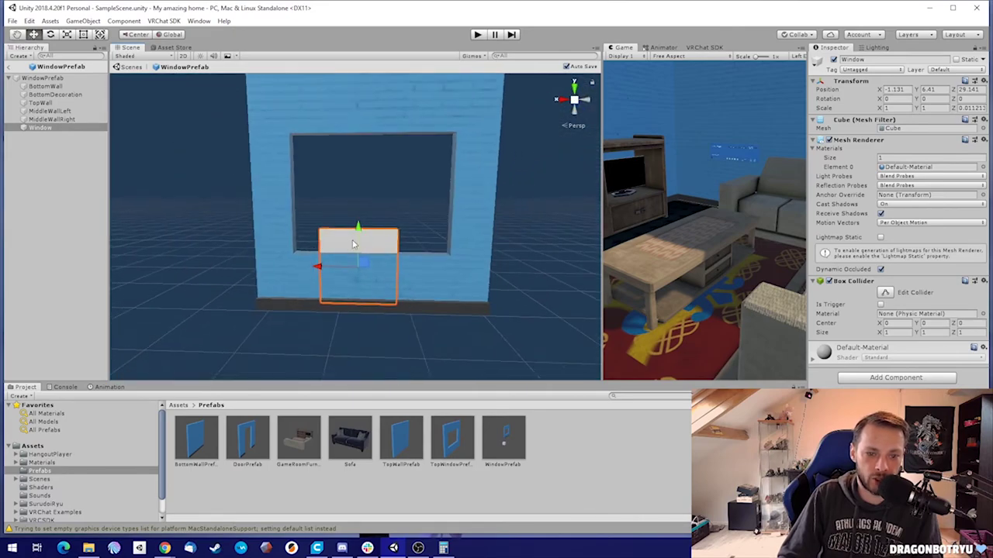
- Fit the Window pane into the wall opening, scaled to about 2.05 wide and 1.58 high
left_click_drag(358, 233, 376, 167)
mouse_move(323, 200)
left_mouse_down()
mouse_move(344, 199)
mouse_move(293, 197)
mouse_move(329, 200)
left_mouse_up()
key("r")
key("w")
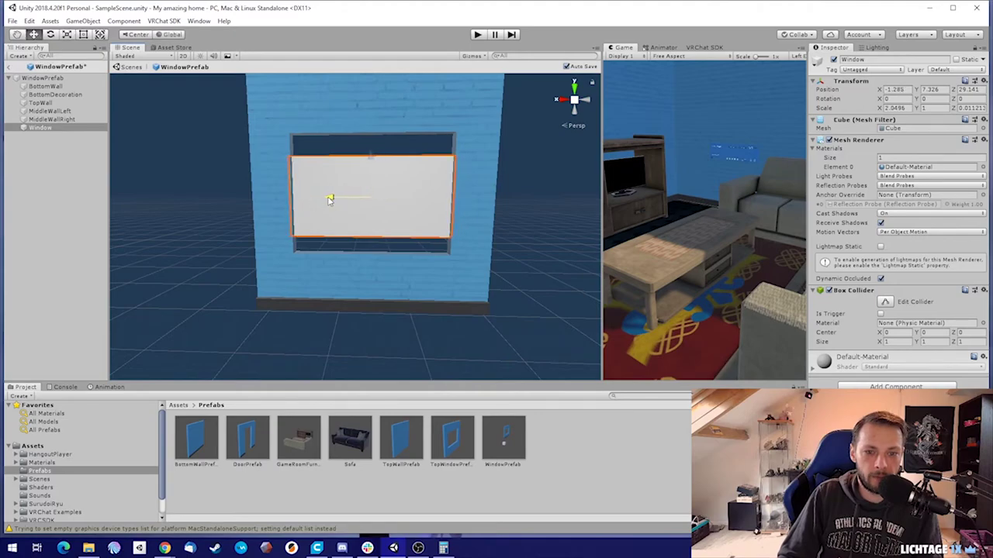
key("r")
left_click_drag(370, 158, 372, 133)
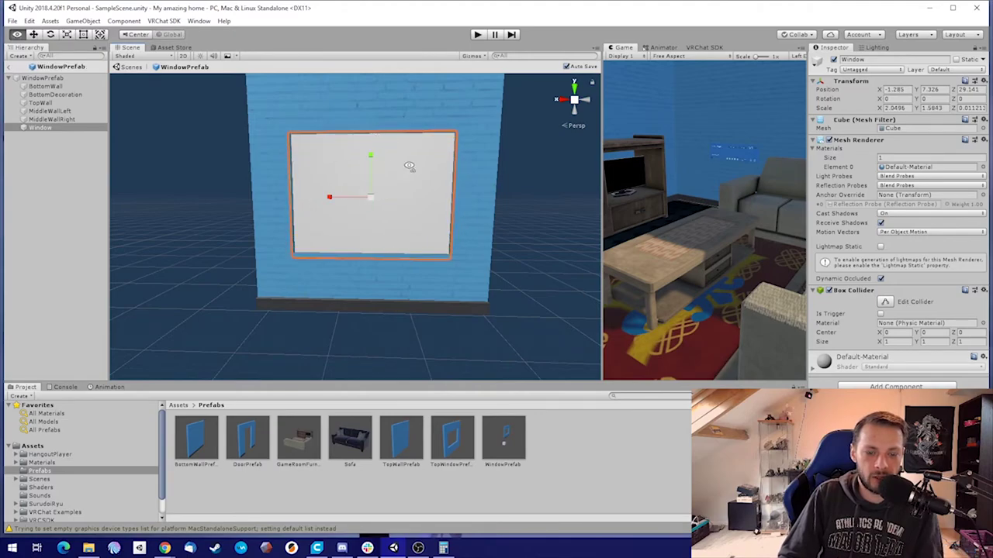
left_click_drag(410, 166, 442, 163, "alt")
key("w")
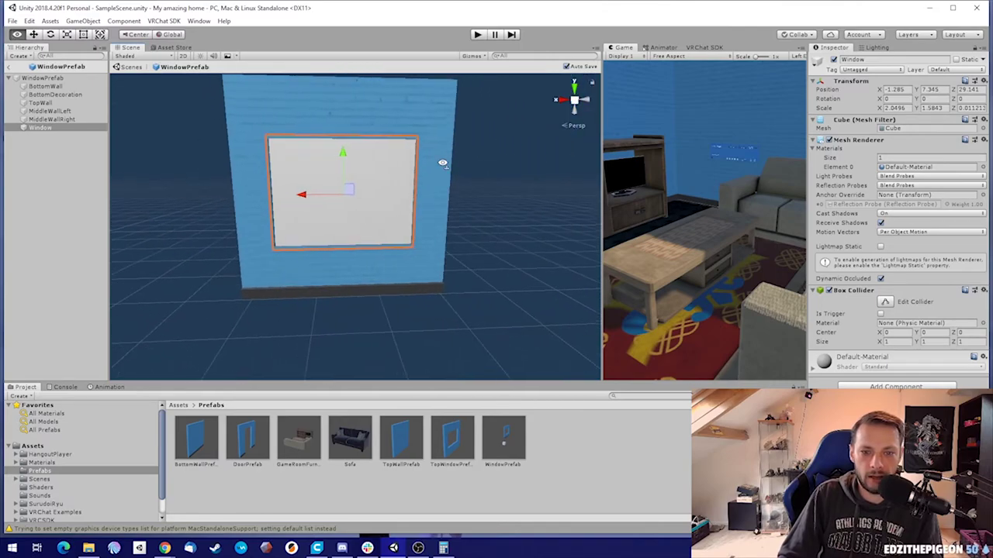
- Duplicate the Wood material and name the copy Window
left_click(52, 461)
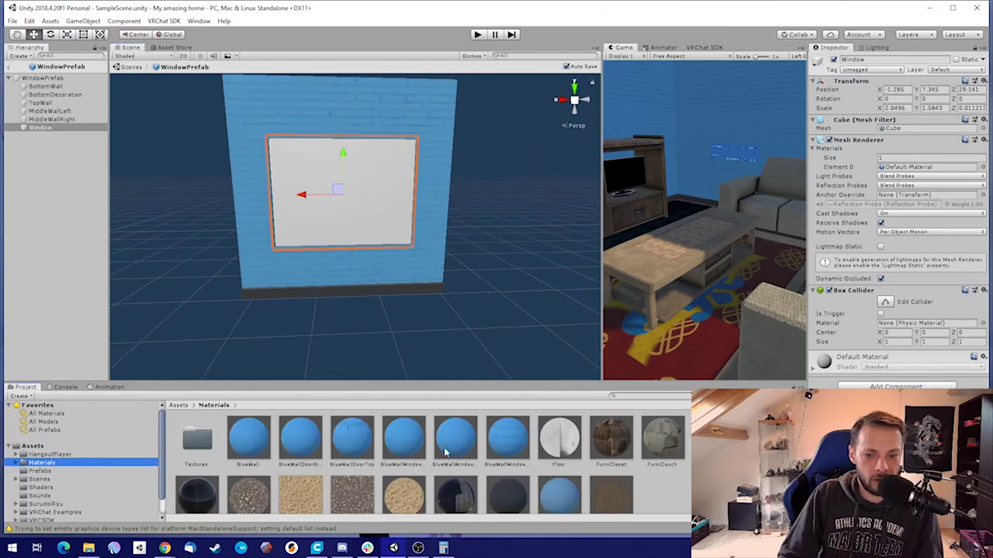
scroll(548, 464, "down", 1)
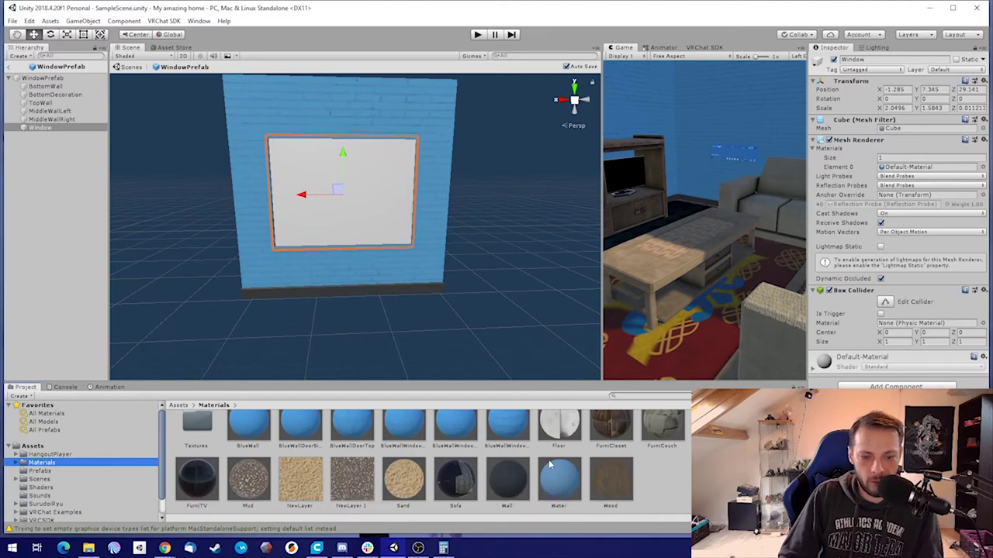
left_click(620, 481)
key("ctrl+d")
key("F2")
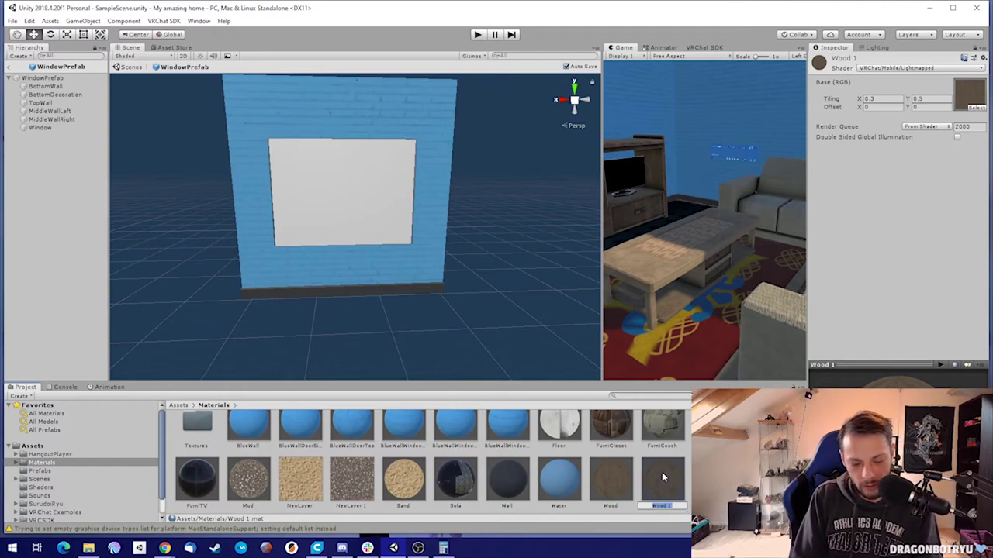
type("Window")
key("Return")
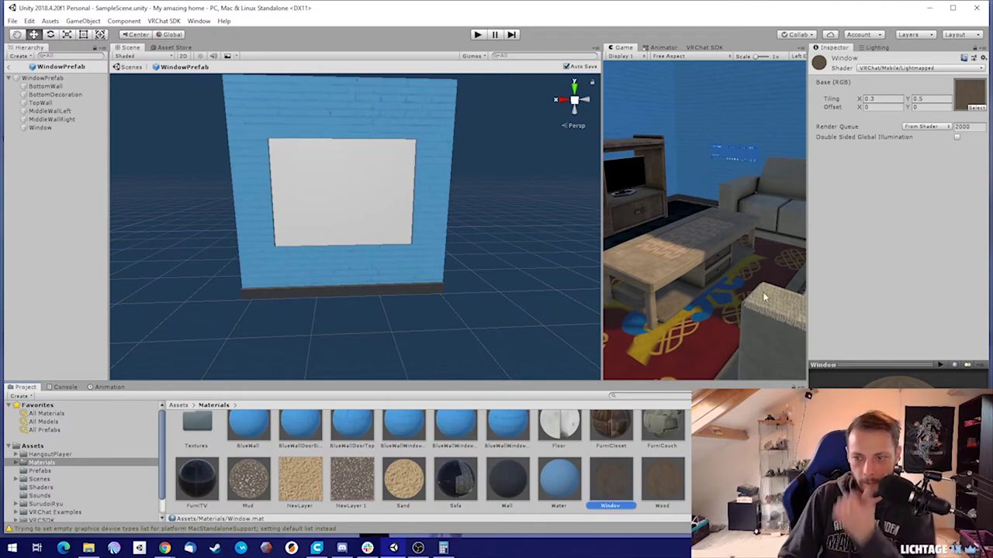
- Switch the Window material's shader to Standard and set its albedo to a light cyan
left_click(914, 68)
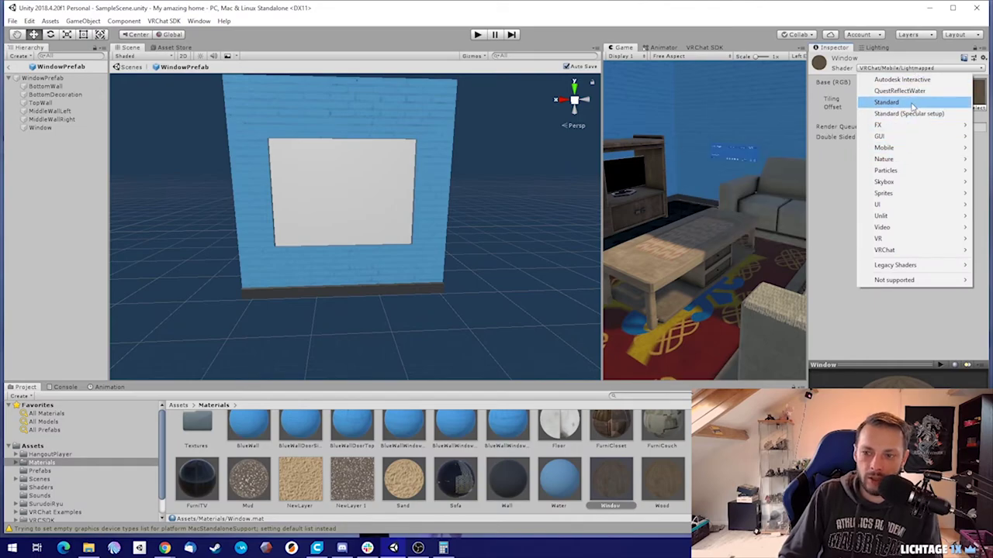
left_click(914, 103)
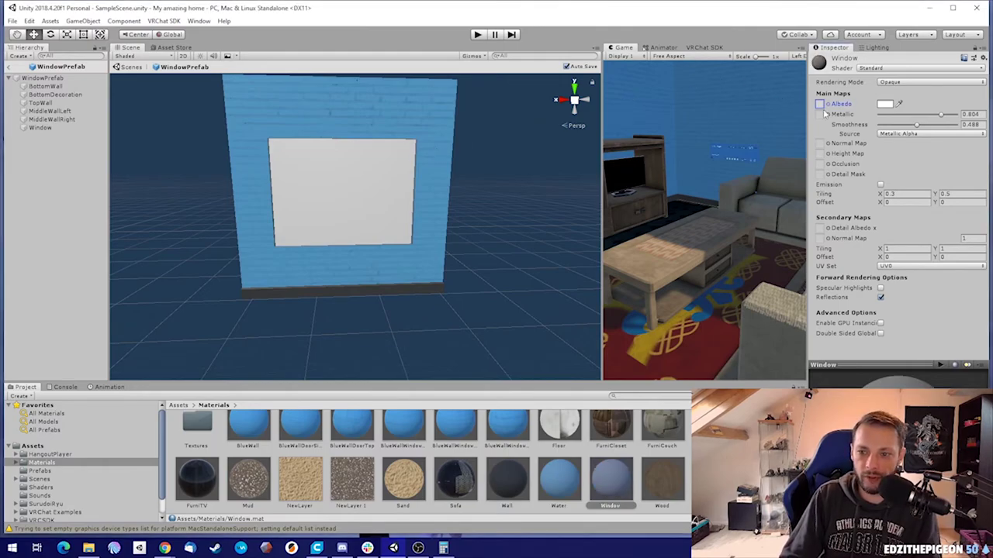
left_click(884, 104)
left_click(680, 162)
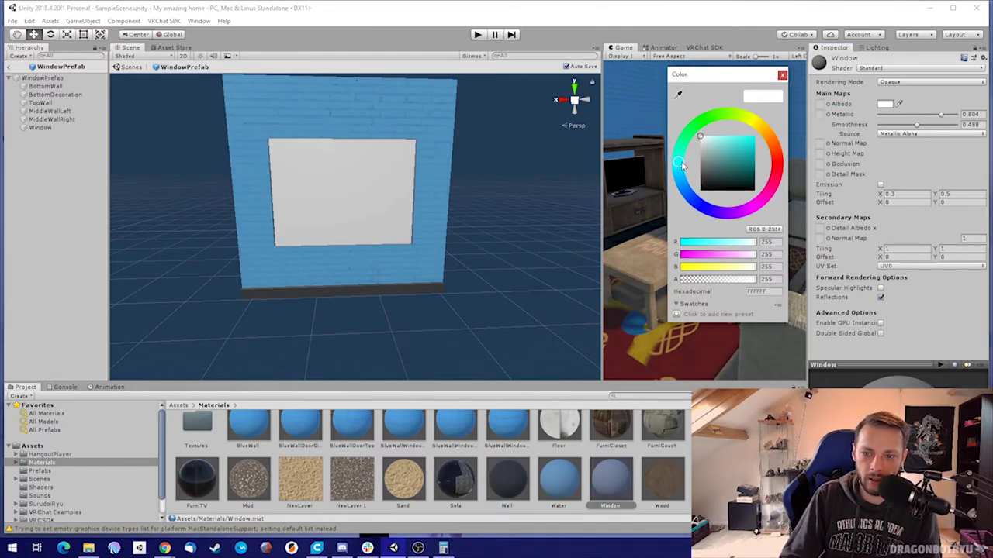
left_click_drag(733, 148, 719, 136)
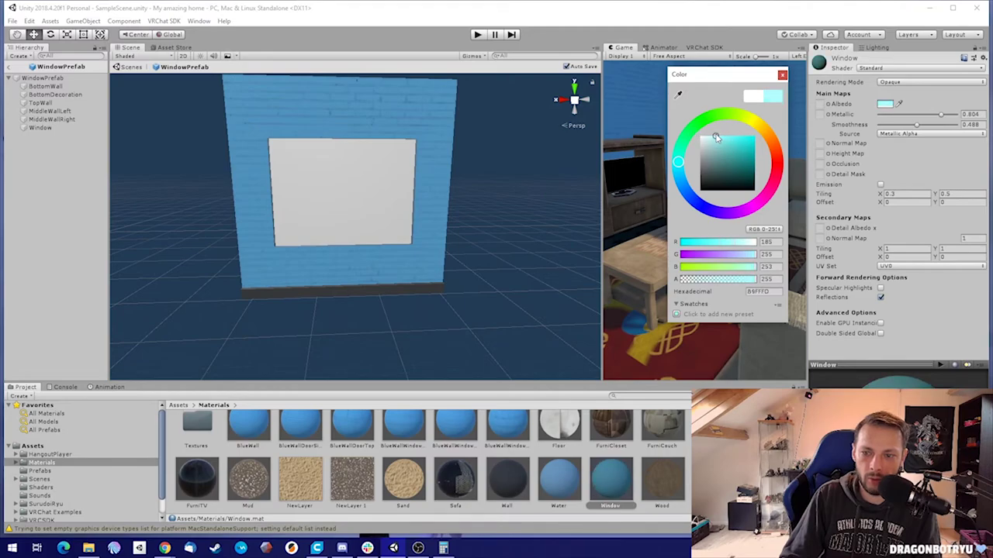
left_click(782, 74)
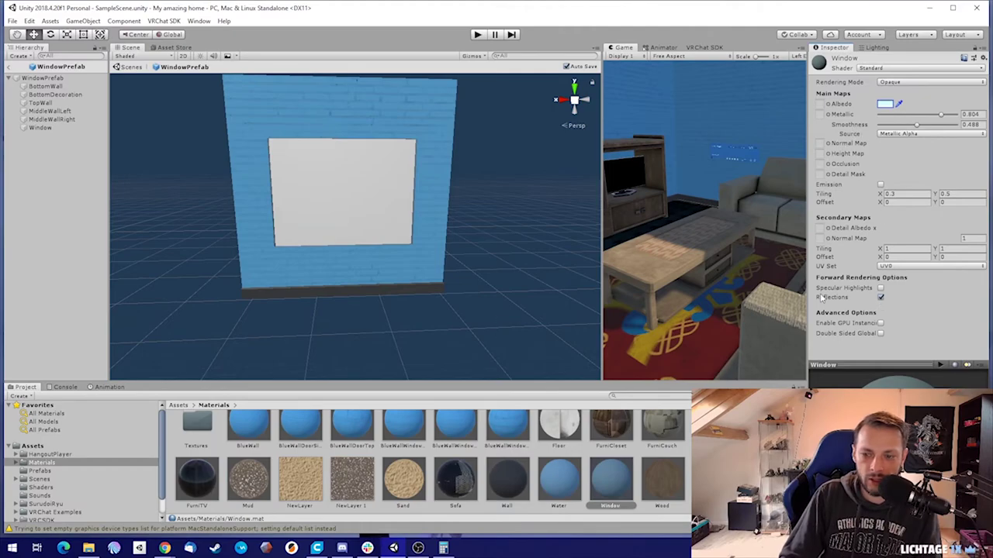
- Set the Window material's rendering mode to Transparent and apply the material to the window pane
left_click(898, 82)
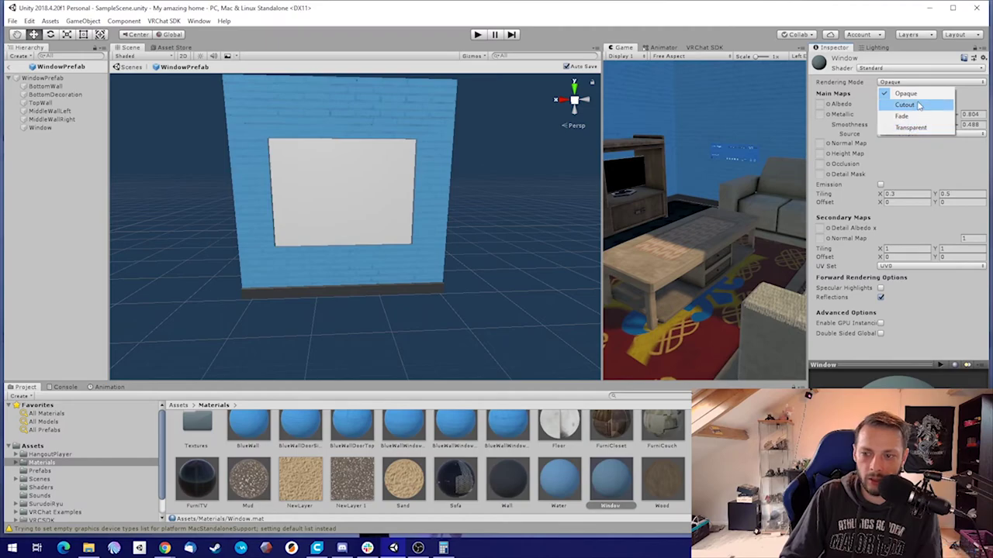
left_click(919, 129)
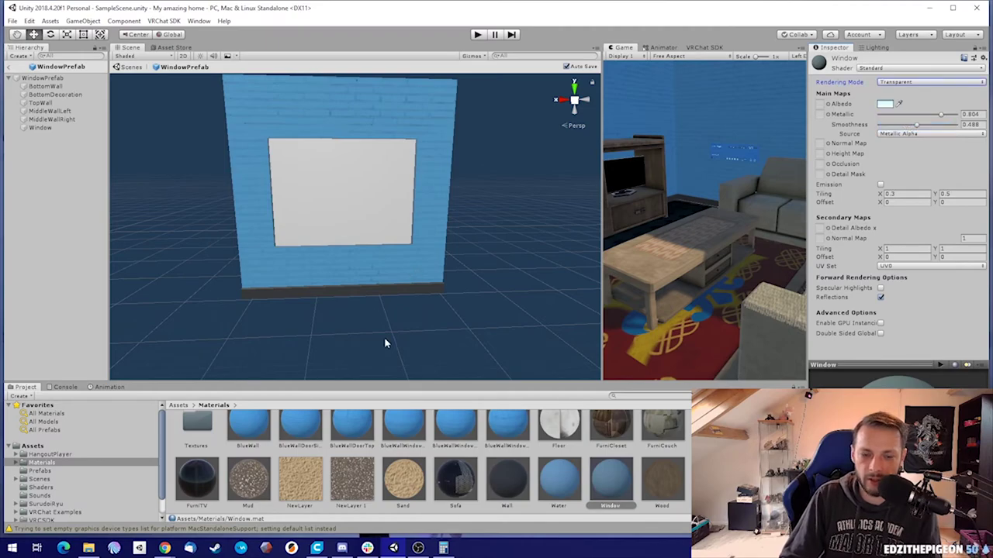
scroll(455, 266, "up", 5)
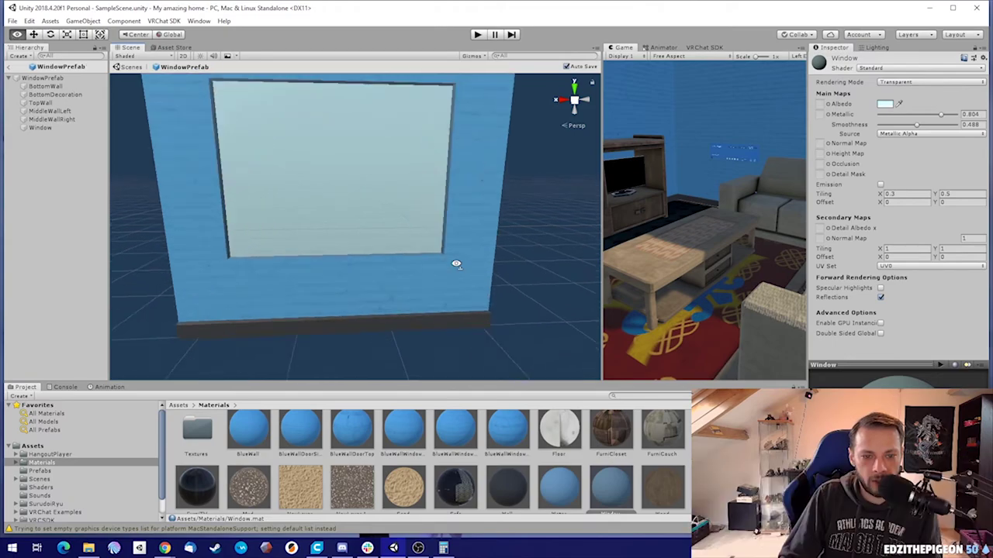
key("a")
right_click_drag(319, 235, 301, 239)
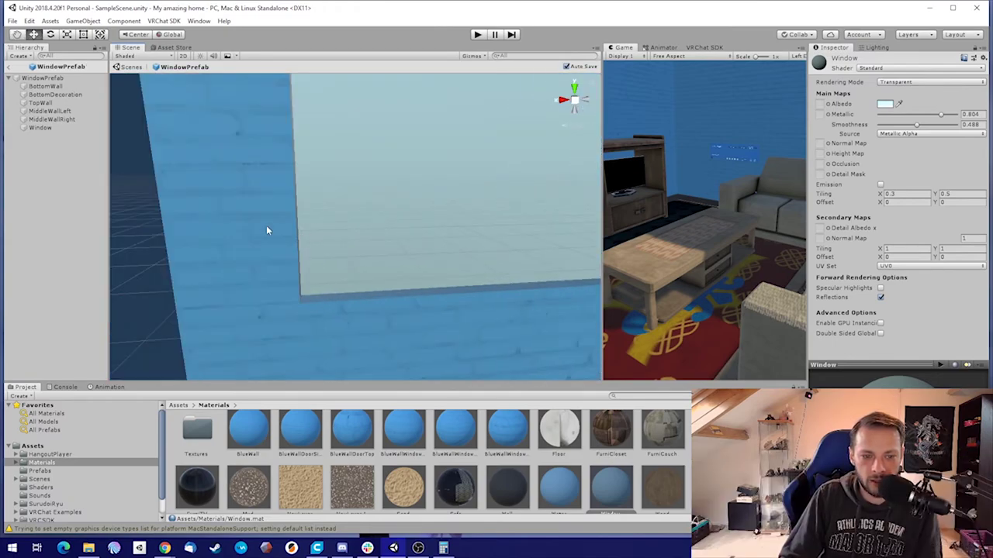
mouse_move(451, 213)
left_mouse_down("alt")
mouse_move(377, 215)
mouse_move(439, 219)
left_mouse_up("alt")
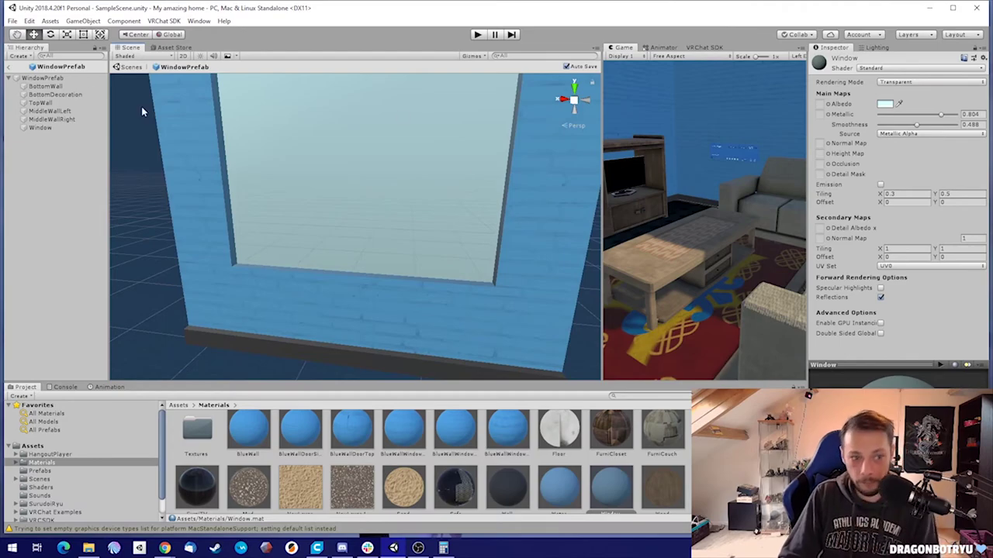
- Return to the SampleScene and examine the glass pane in the house window up close
left_click(9, 69)
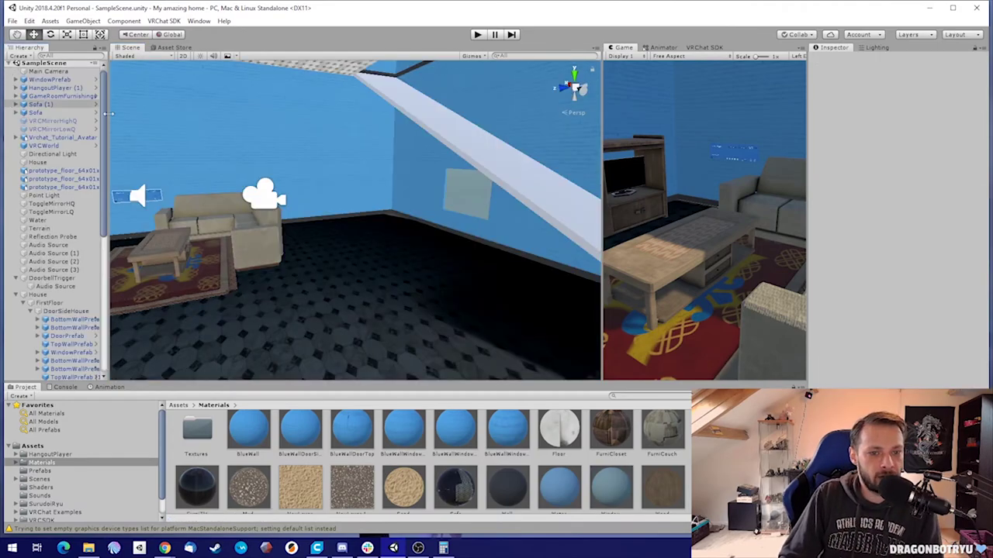
key("w")
right_click_drag(359, 194, 42, 182)
key("s")
key("w")
key("s")
key("w")
key("s")
key("w")
key("s")
- Lower the Window material's albedo alpha to 32 so the glass panes are more see-through
left_click(609, 487)
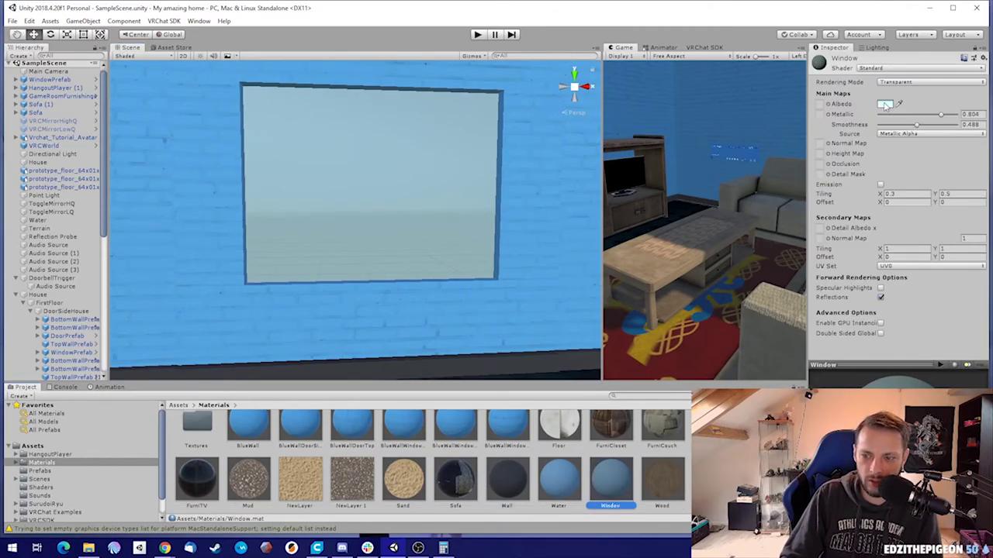
left_click(885, 104)
left_click_drag(750, 278, 689, 283)
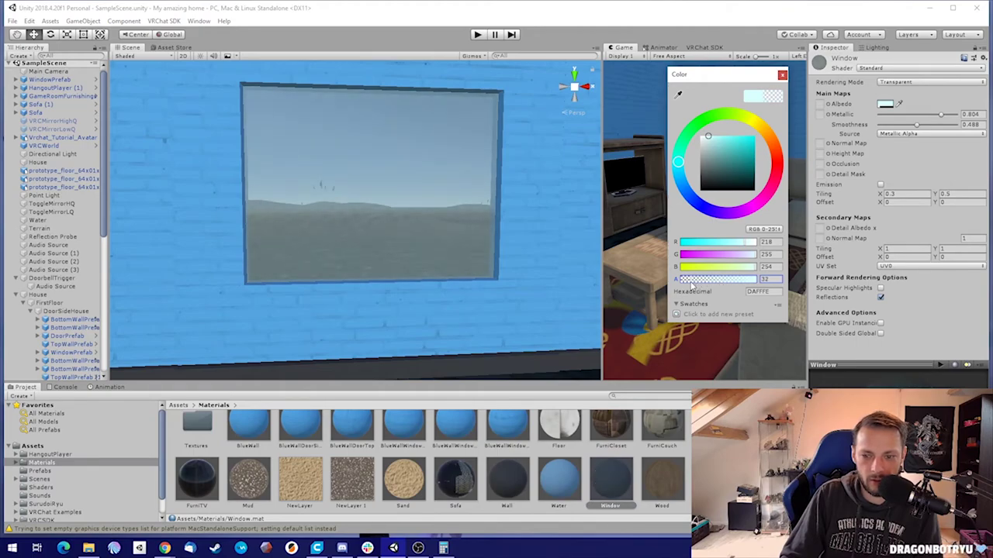
left_click(784, 75)
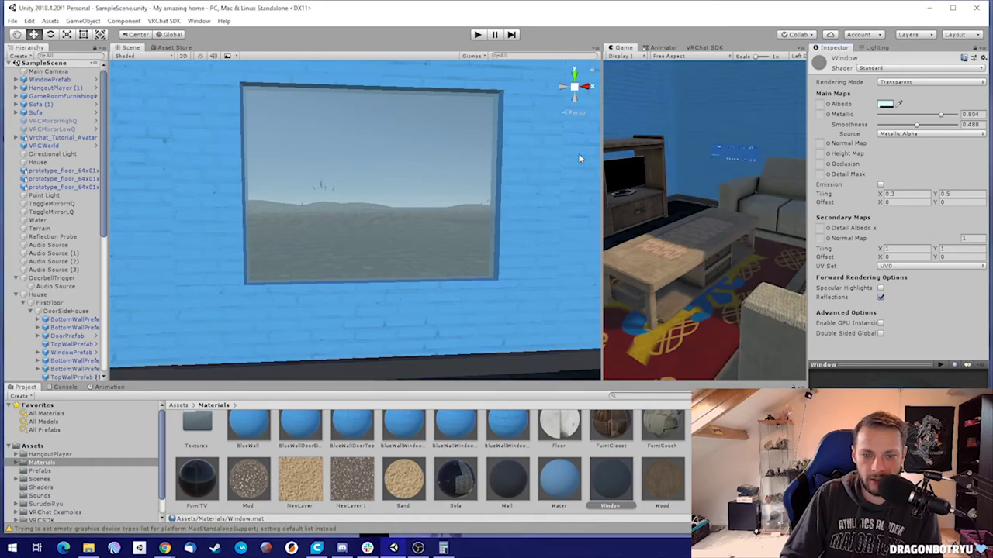
- Examine the more transparent window panes from outside the house and from inside its rooms
right_click_drag(513, 206, 374, 207)
key("w")
right_click_drag(373, 191, 434, 178)
left_click(452, 136)
key("f")
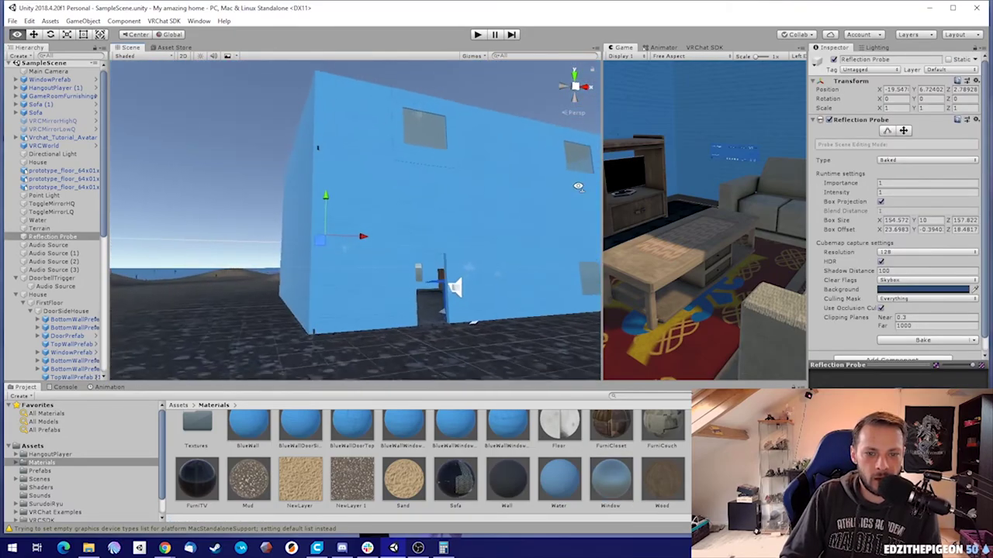
key("s")
right_click_drag(636, 304, 48, 274)
key("w")
key("d")
key("w")
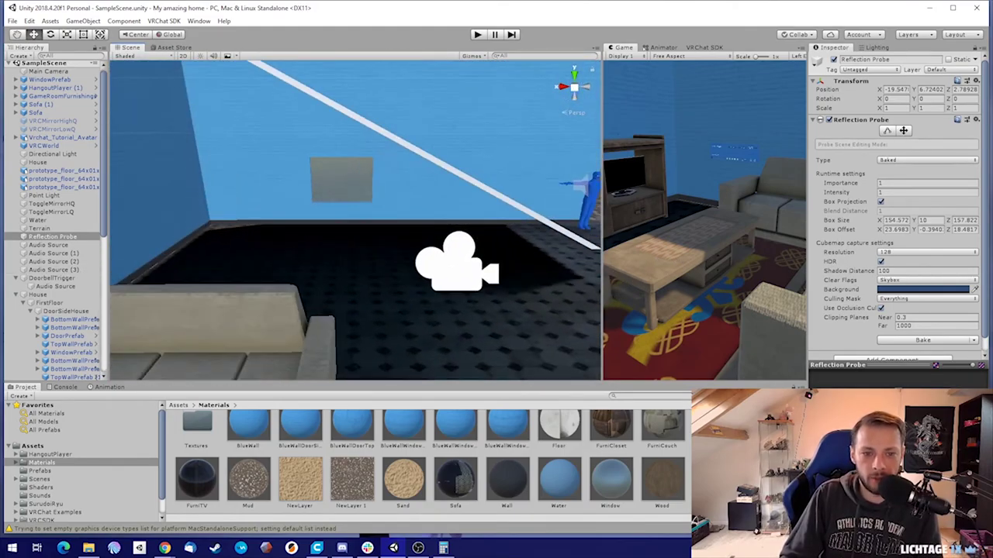
right_click_drag(330, 177, 470, 134)
key("w")
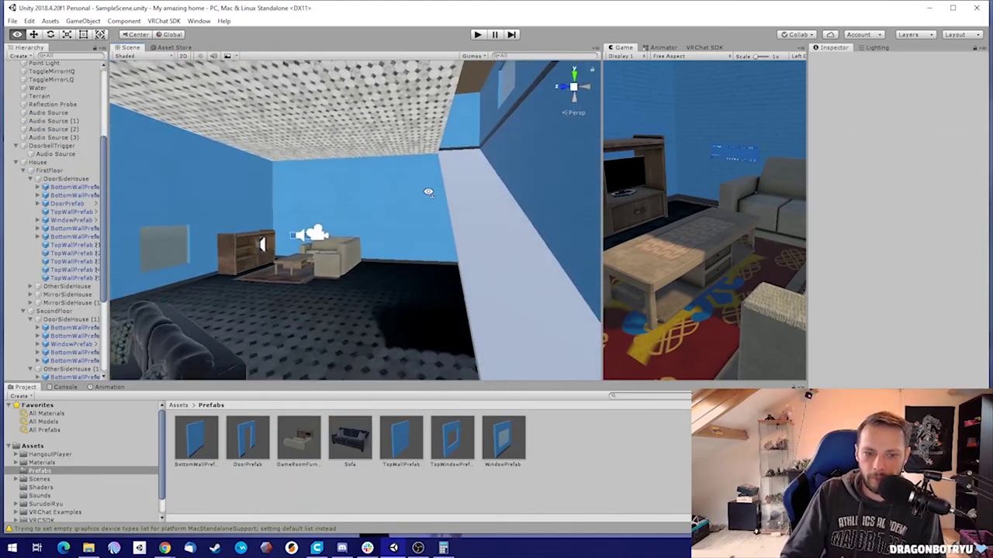
- Open the scene's lighting settings and rebake the lighting for the house
left_click(874, 48)
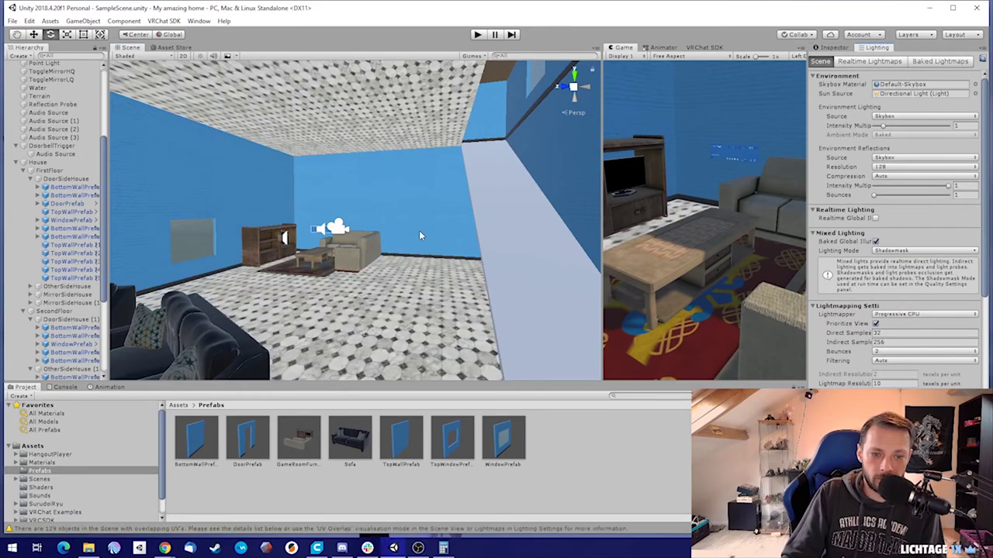
right_click_drag(419, 235, 375, 206)
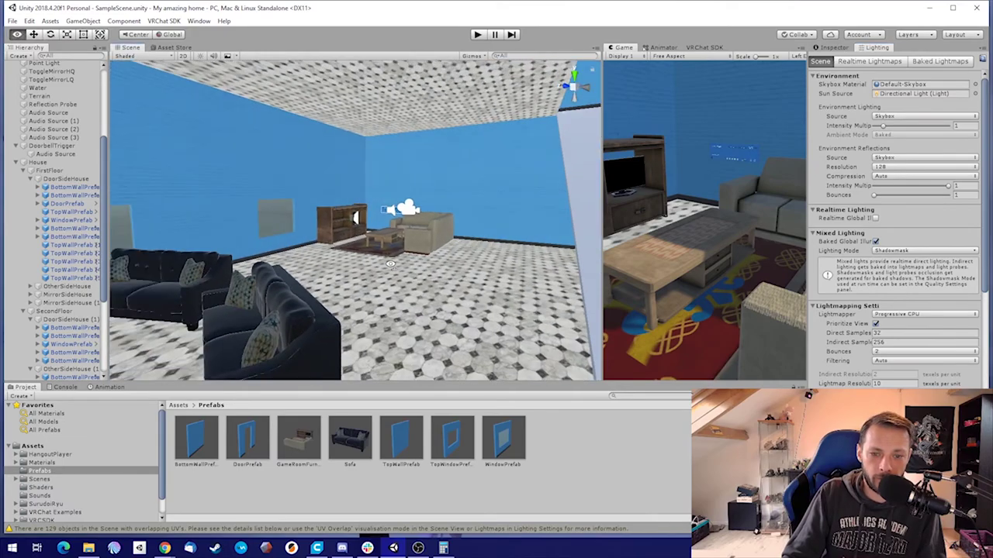
key("w")
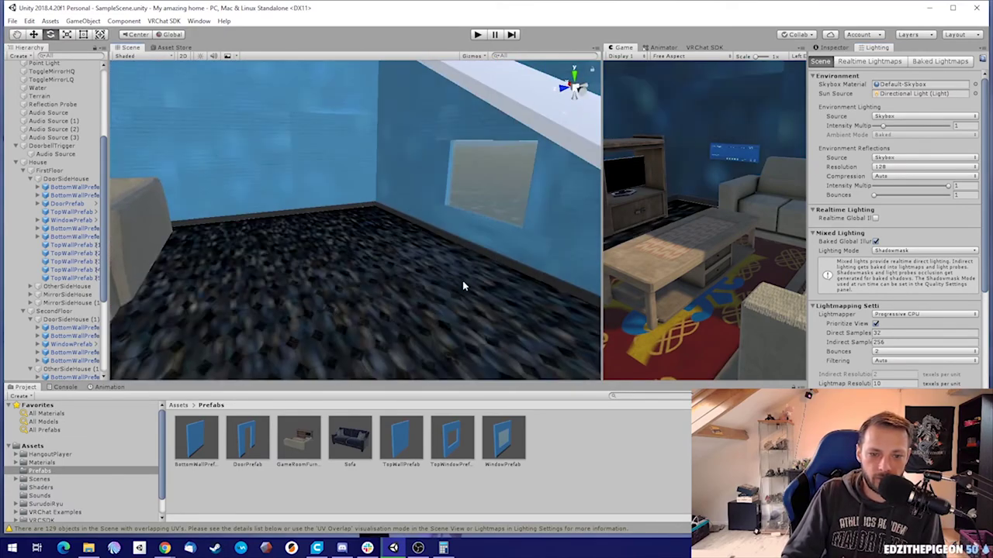
- Examine the baked lighting on the walls, floor, sofas and windows inside the house
right_click_drag(463, 284, 530, 218)
right_click_drag(321, 230, 509, 233)
right_click_drag(365, 253, 458, 242)
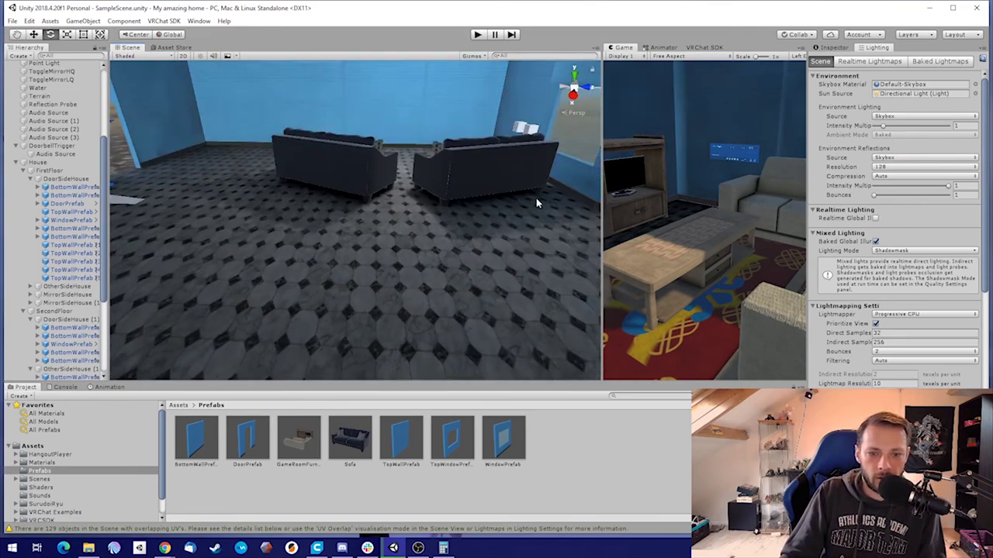
right_click_drag(338, 214, 326, 159)
right_click_drag(429, 201, 393, 231)
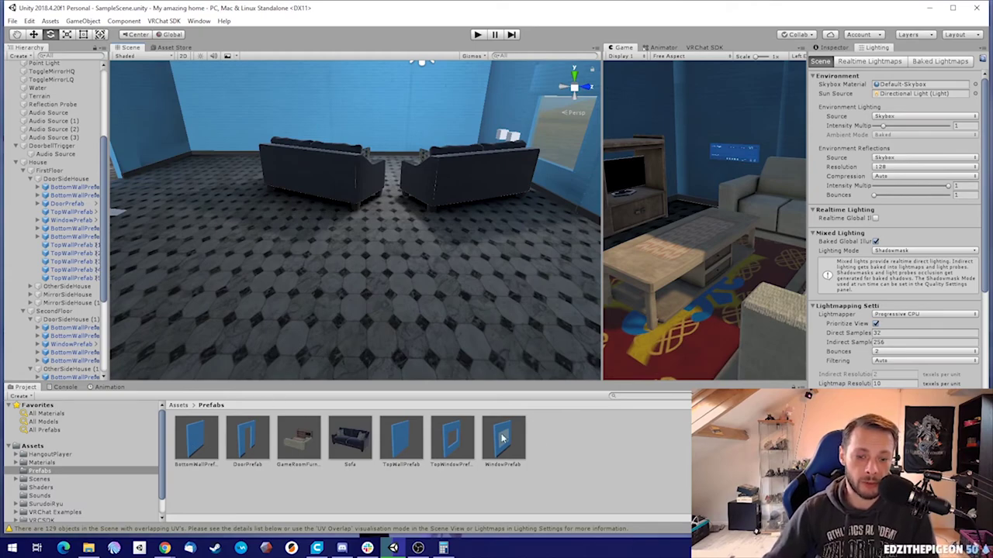
right_click_drag(372, 231, 371, 181)
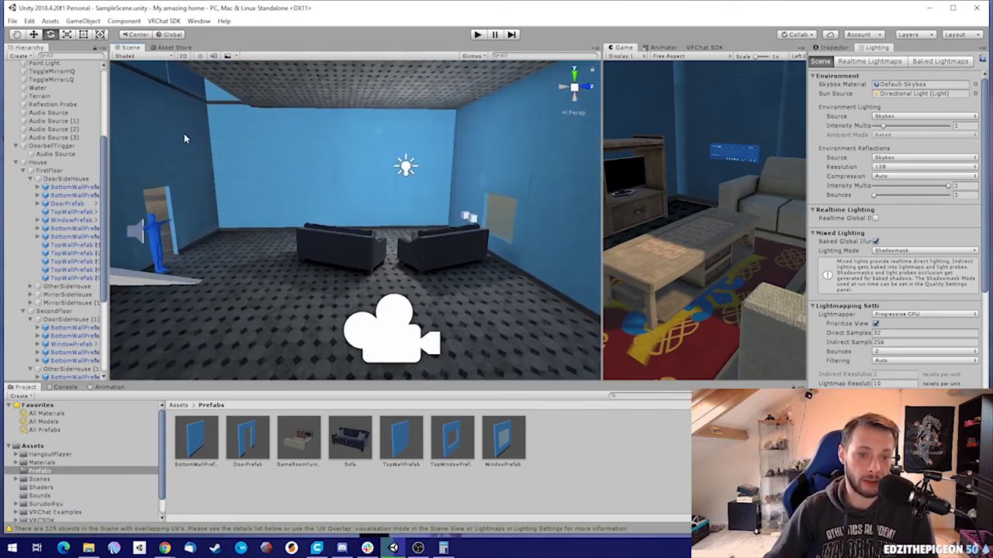
key("w")
right_click_drag(466, 233, 419, 261)
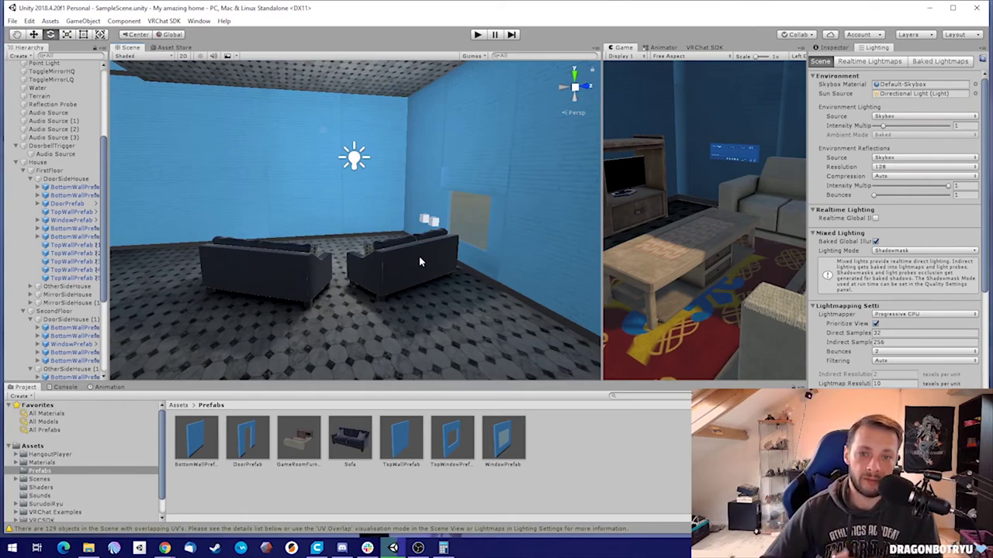
- Select the five wall, door and window prefabs and bring up the option to export them as a package
left_click(196, 438)
left_click(247, 438, "ctrl")
left_click(401, 438, "ctrl")
left_click(452, 438, "ctrl")
left_click(508, 443, "ctrl")
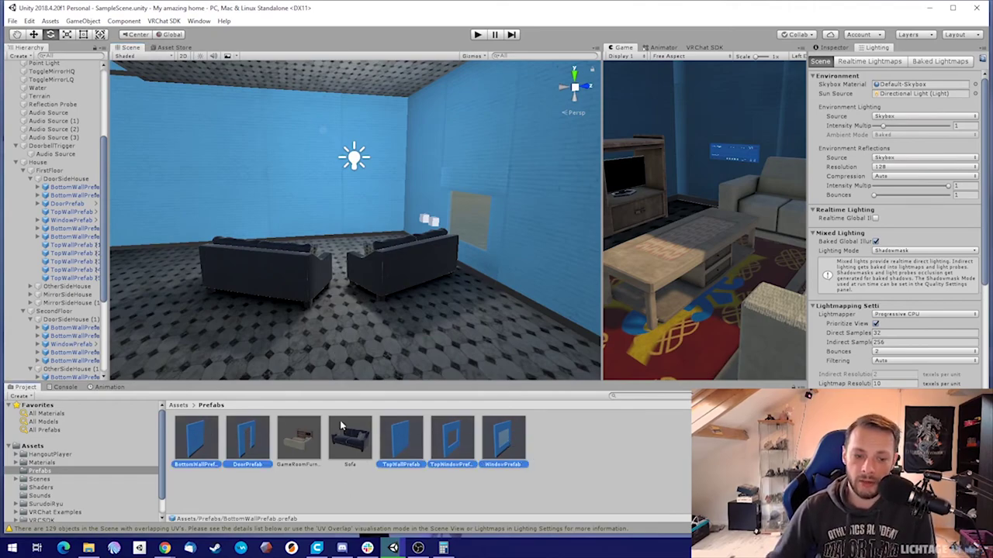
left_click(49, 21)
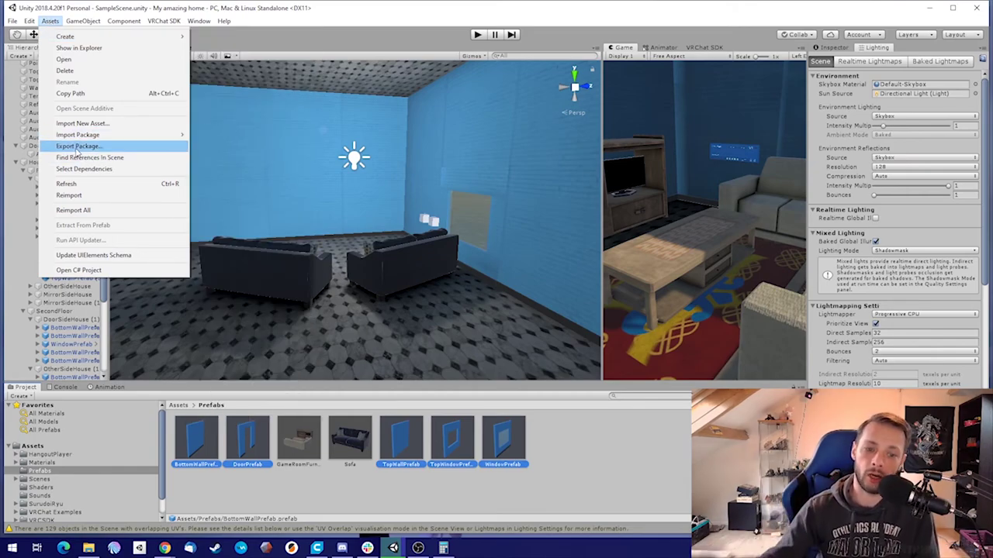
left_click(466, 314)
left_click(469, 306)
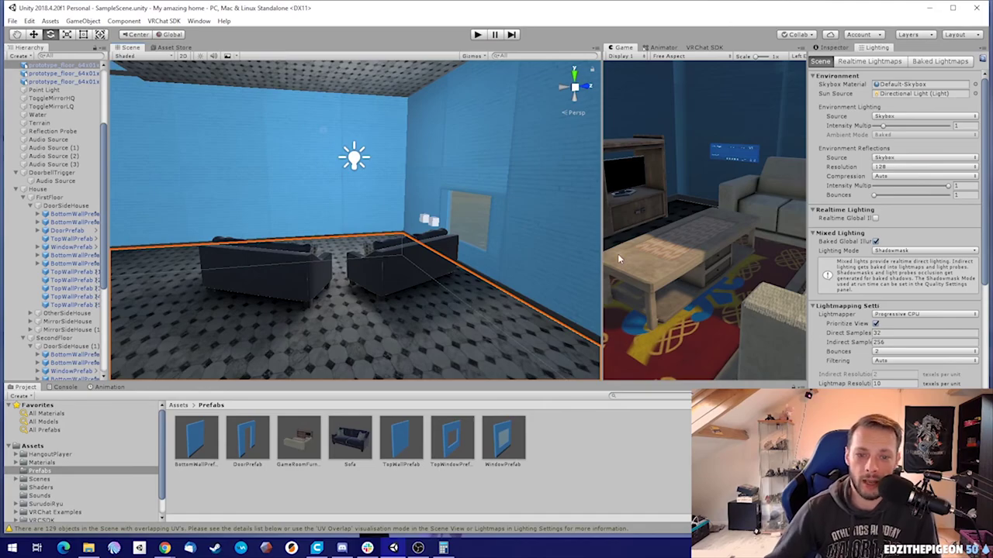
right_click_drag(489, 227, 282, 201)
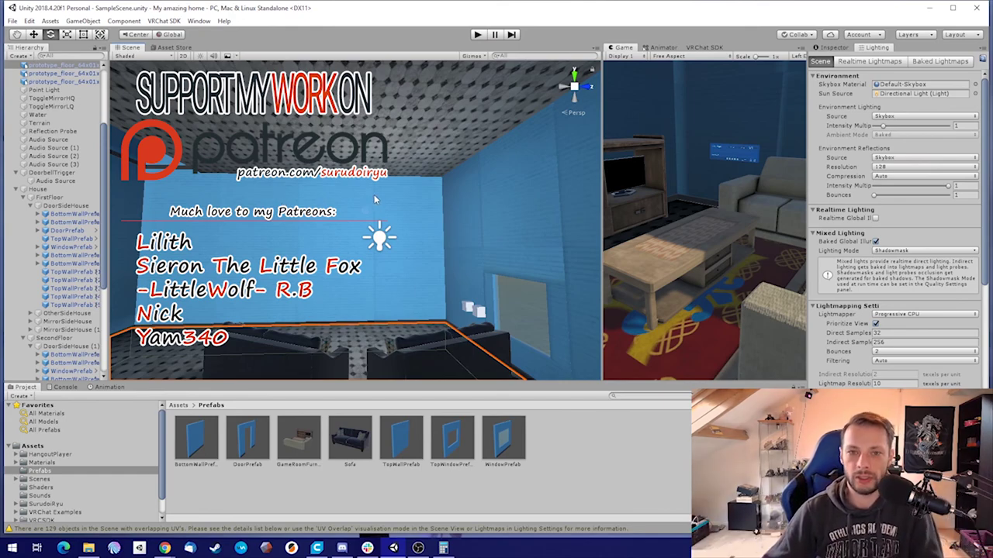
right_click_drag(397, 226, 377, 213)
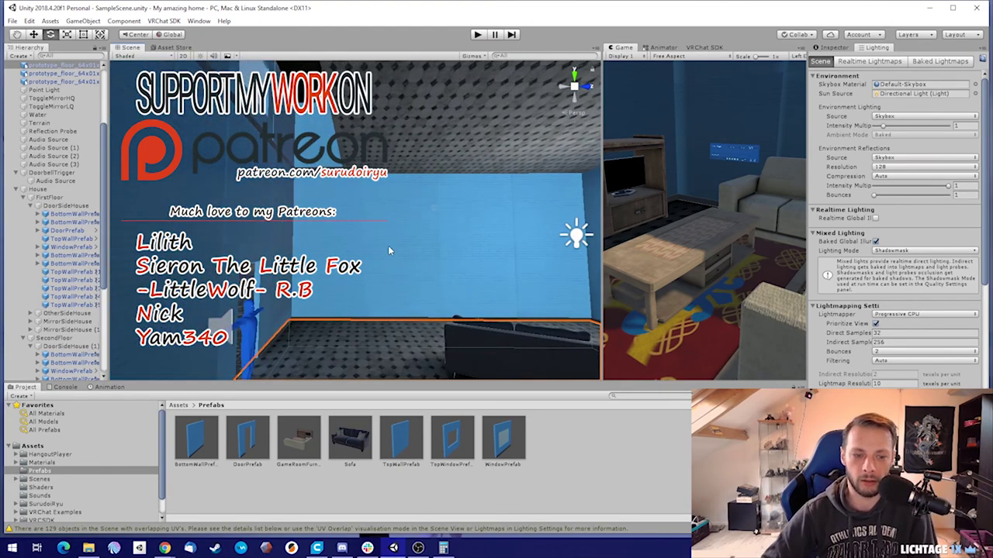
right_click_drag(410, 249, 484, 250)
key("w")
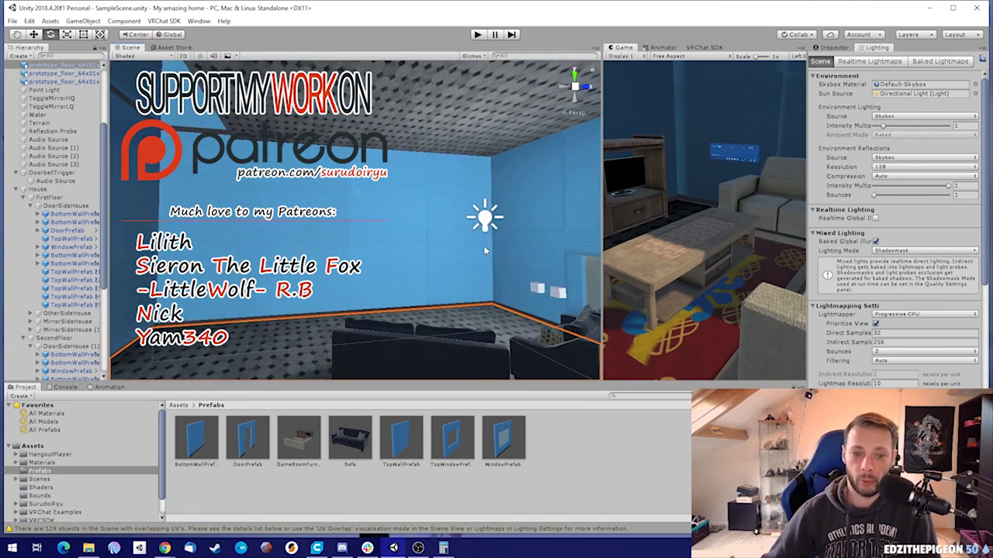